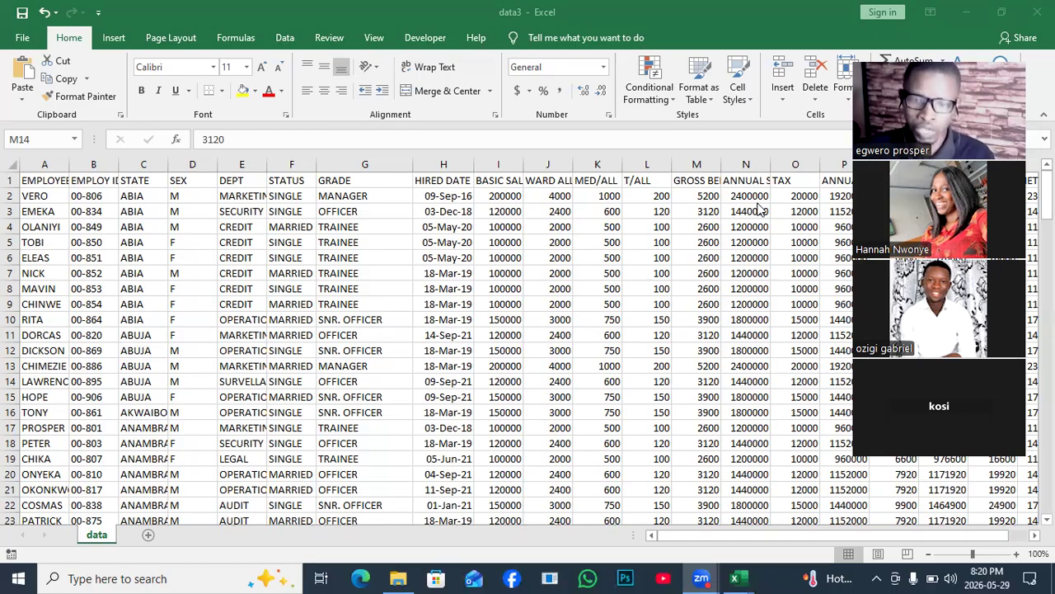
- Autofit the width of the ANNUAL SALARY column in the data3 workbook
double_click(769, 158)
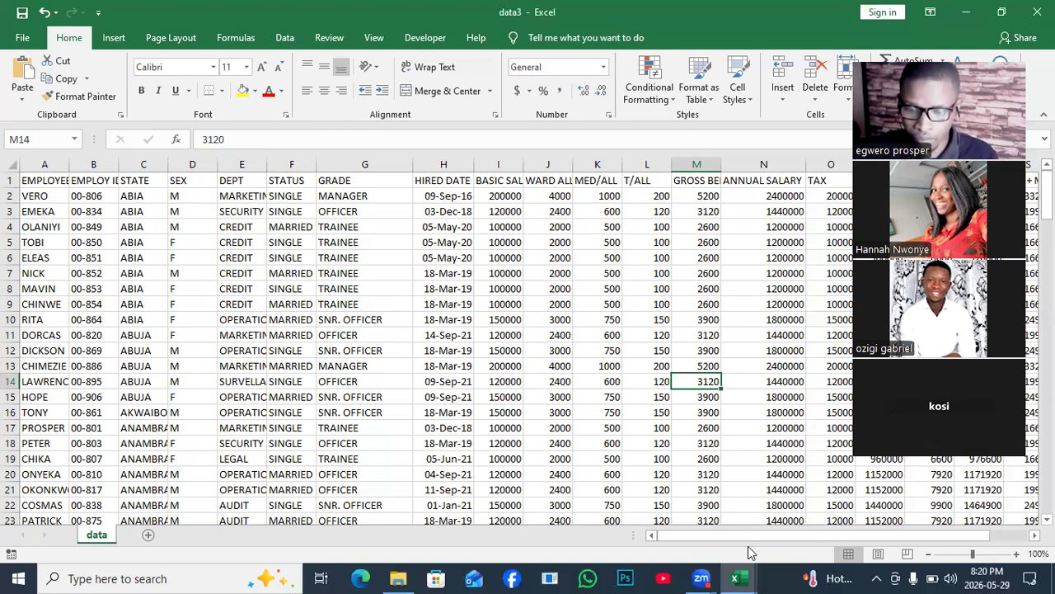
mouse_move(742, 575)
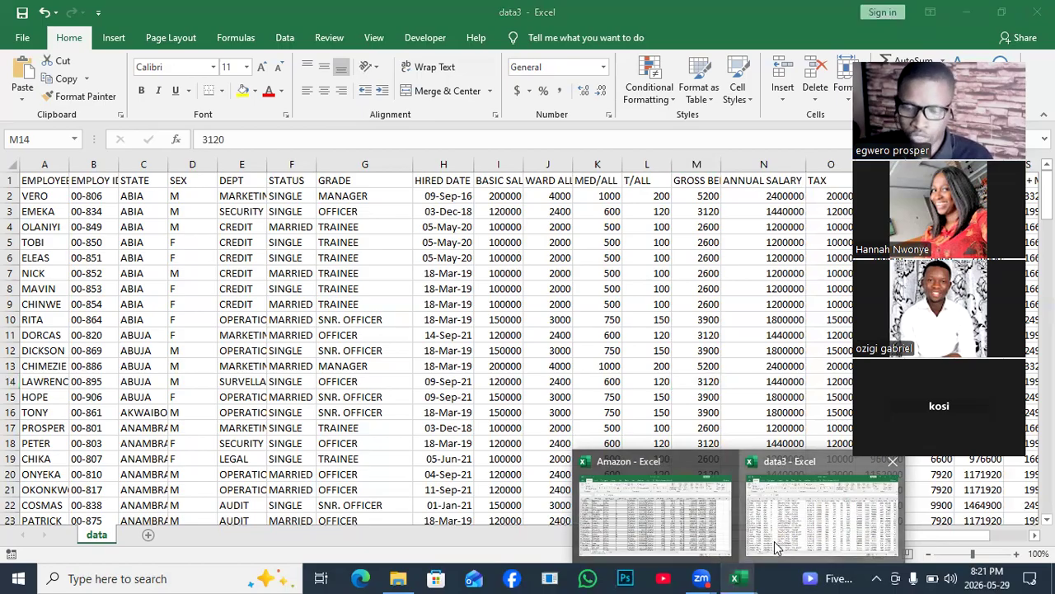
click(774, 541)
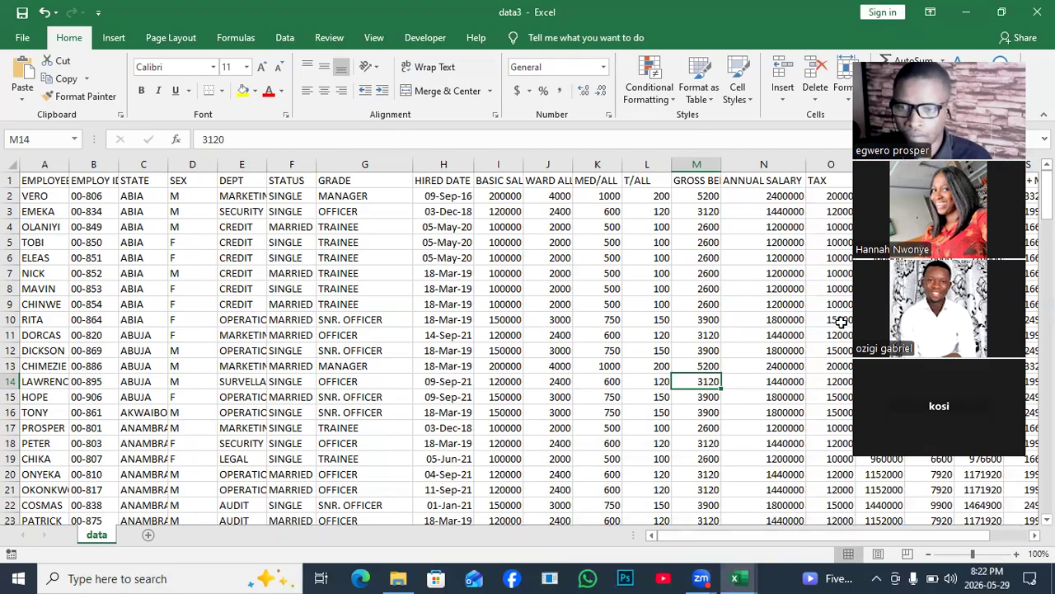
- Bring the Amazon workbook to the front and close the data3 workbook without saving its changes
click(966, 19)
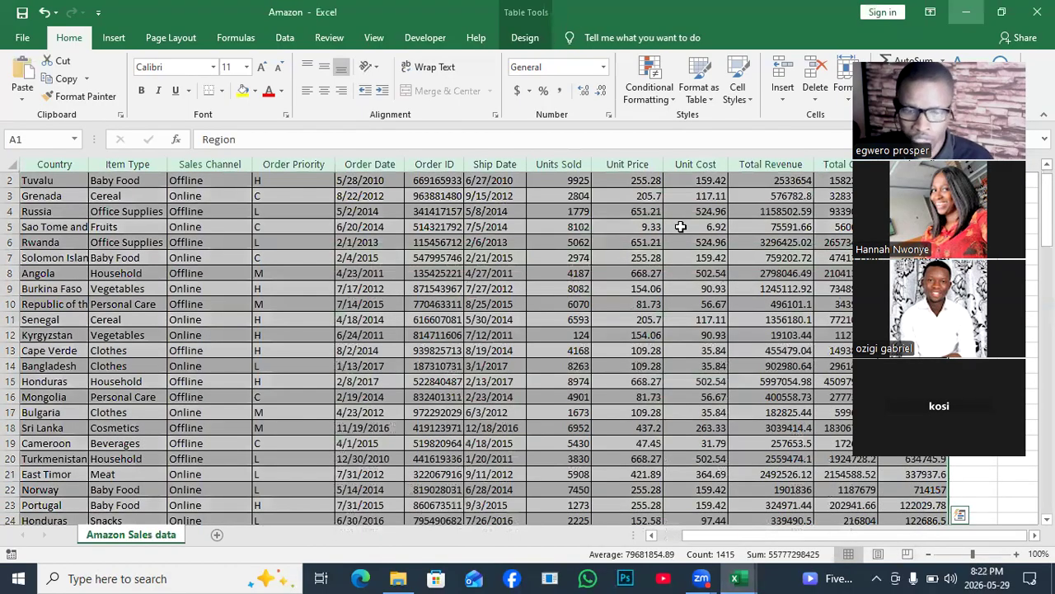
click(681, 227)
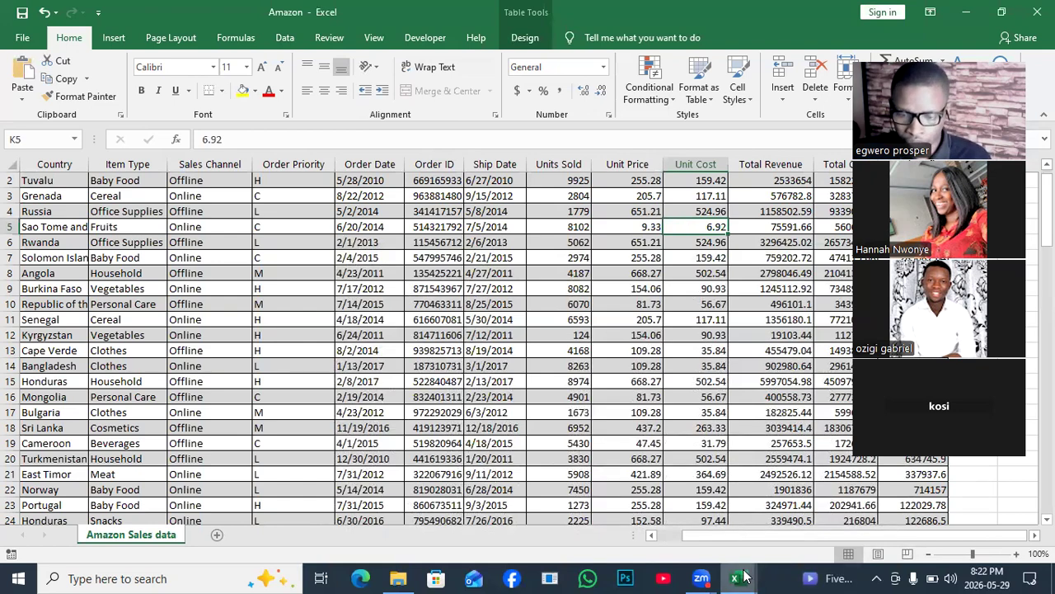
mouse_move(744, 575)
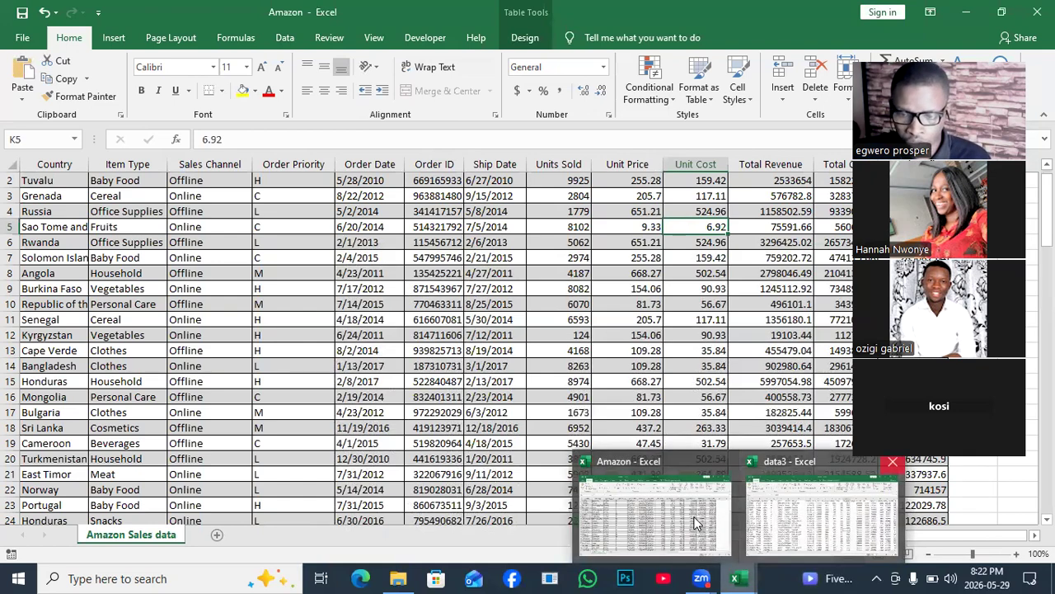
click(893, 463)
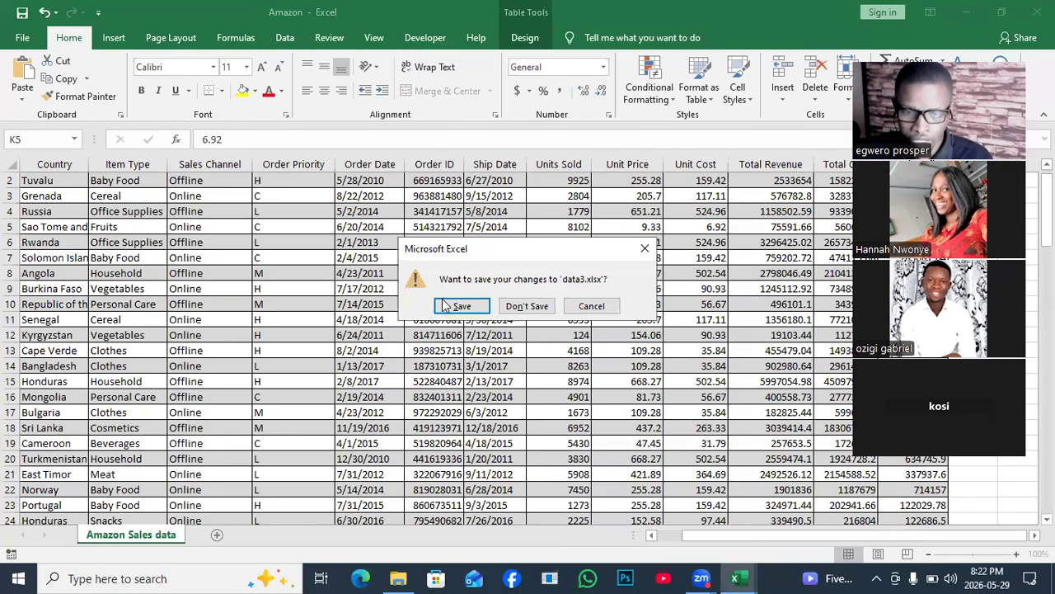
click(526, 308)
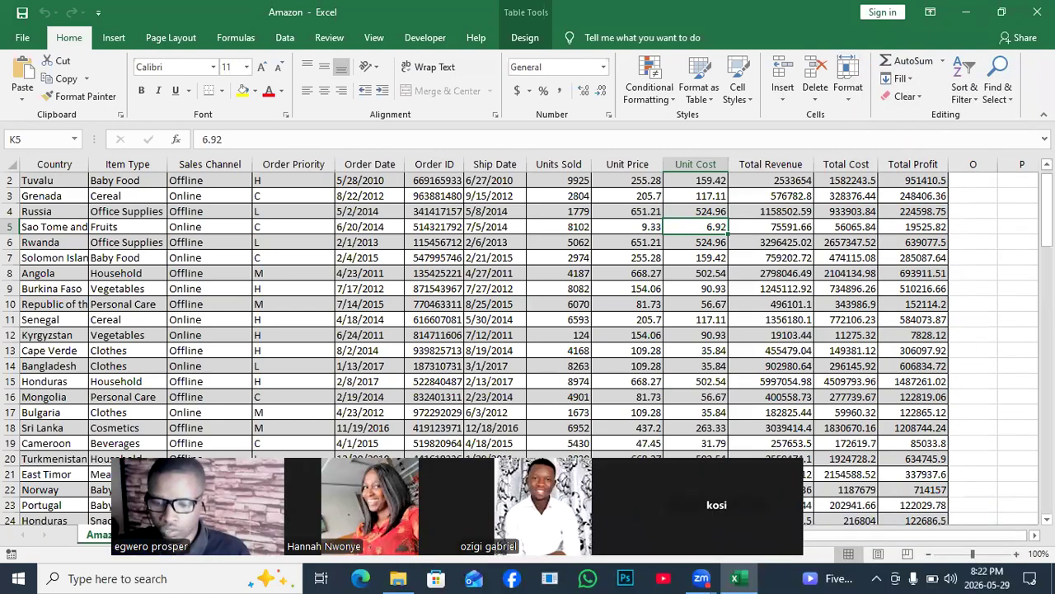
- Examine the columns of the Amazon sales table from Region through Total Profit
drag(968, 541, 833, 548)
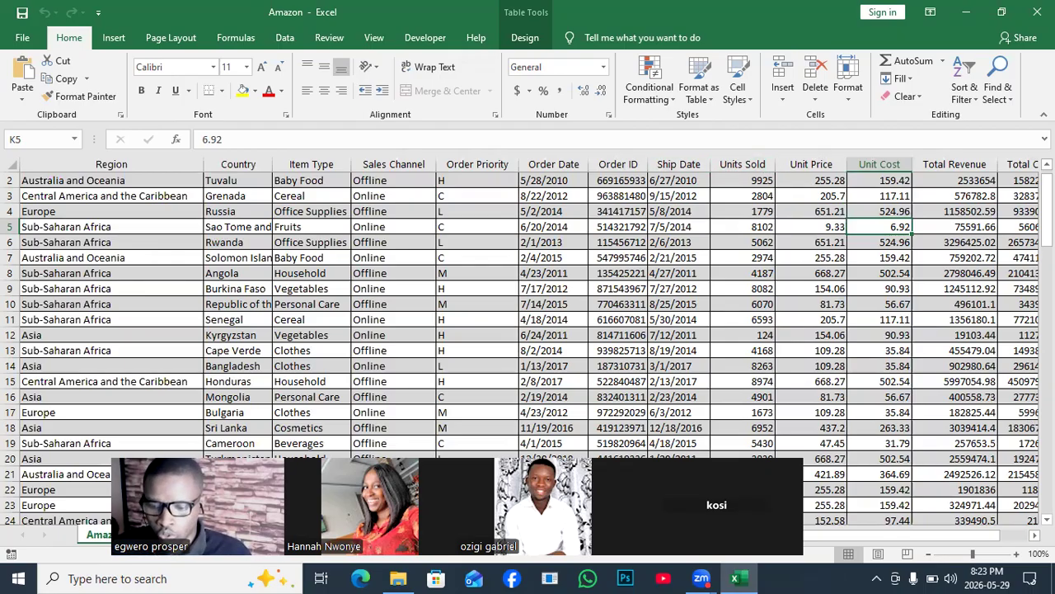
scroll(527, 330, right, 2)
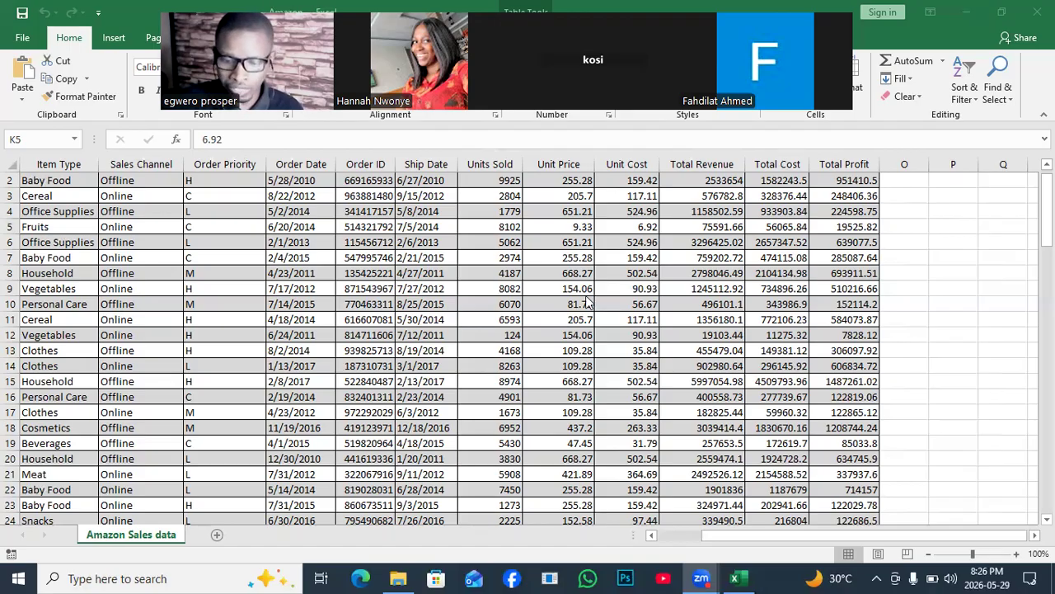
scroll(587, 303, left, 5)
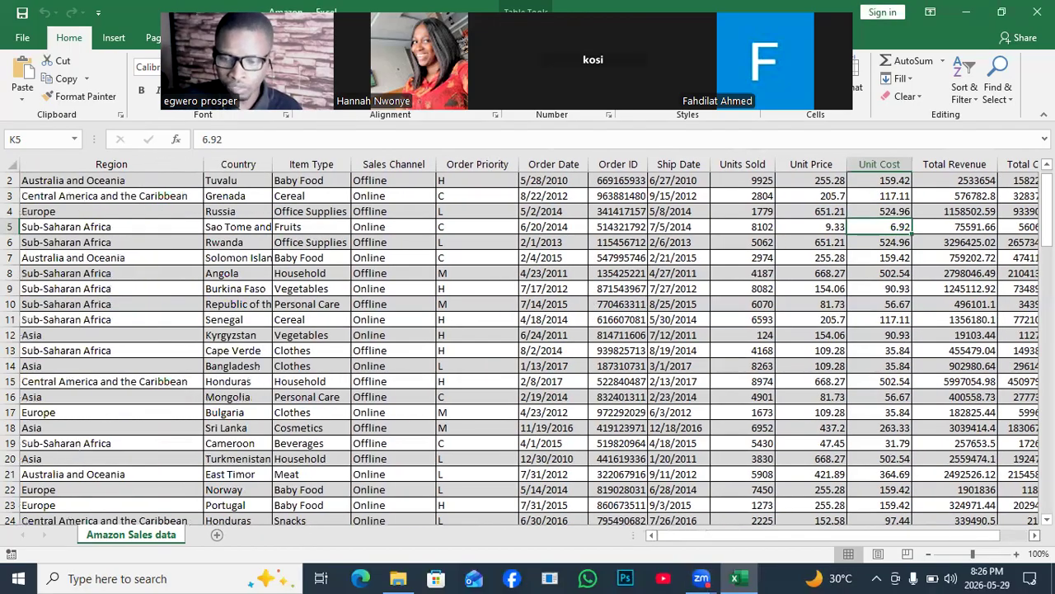
click(1035, 535)
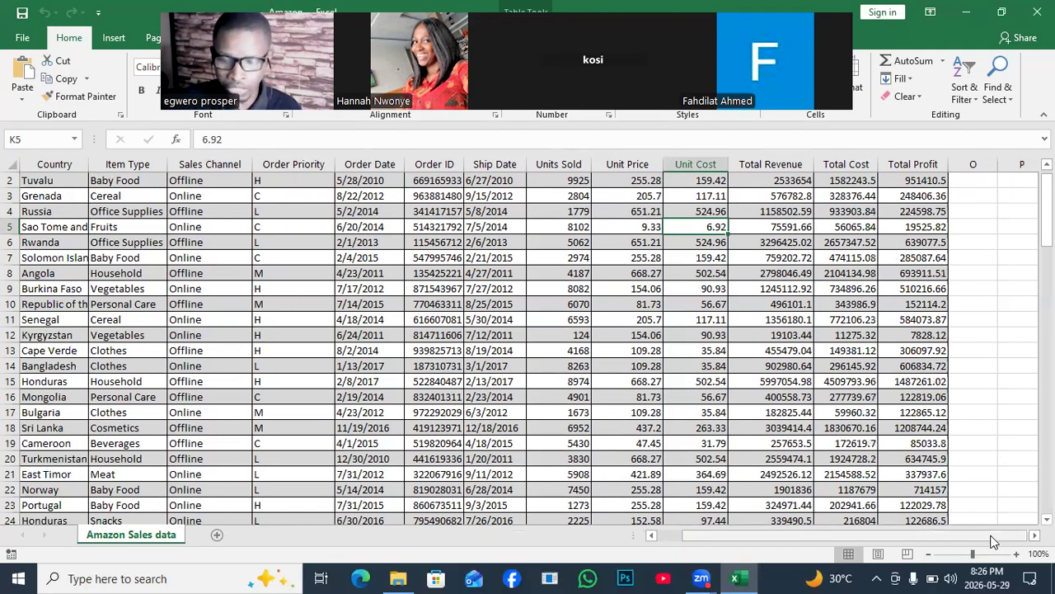
drag(994, 540, 966, 540)
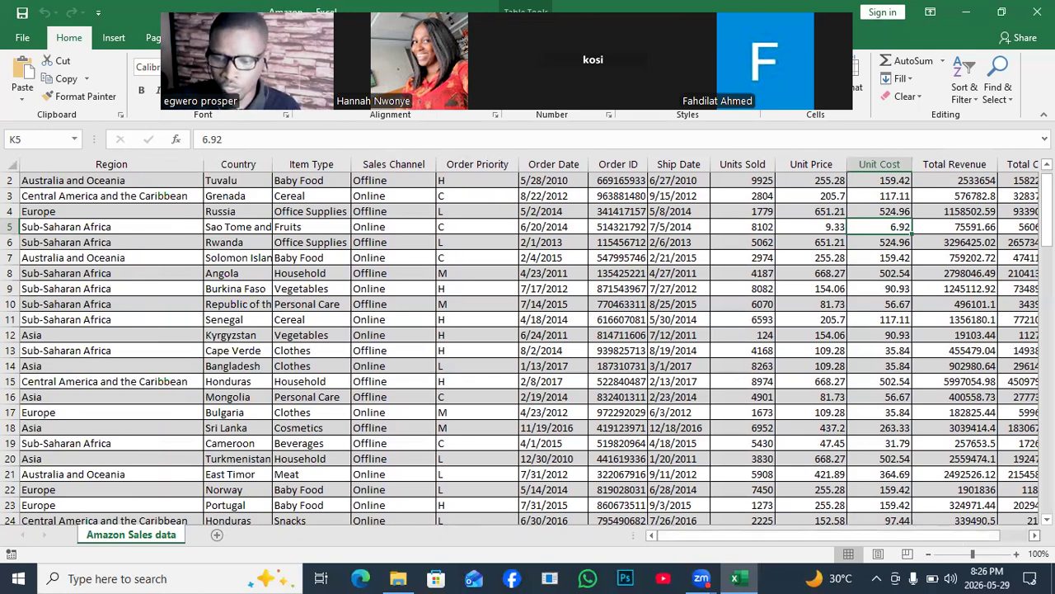
scroll(528, 342, right, 1)
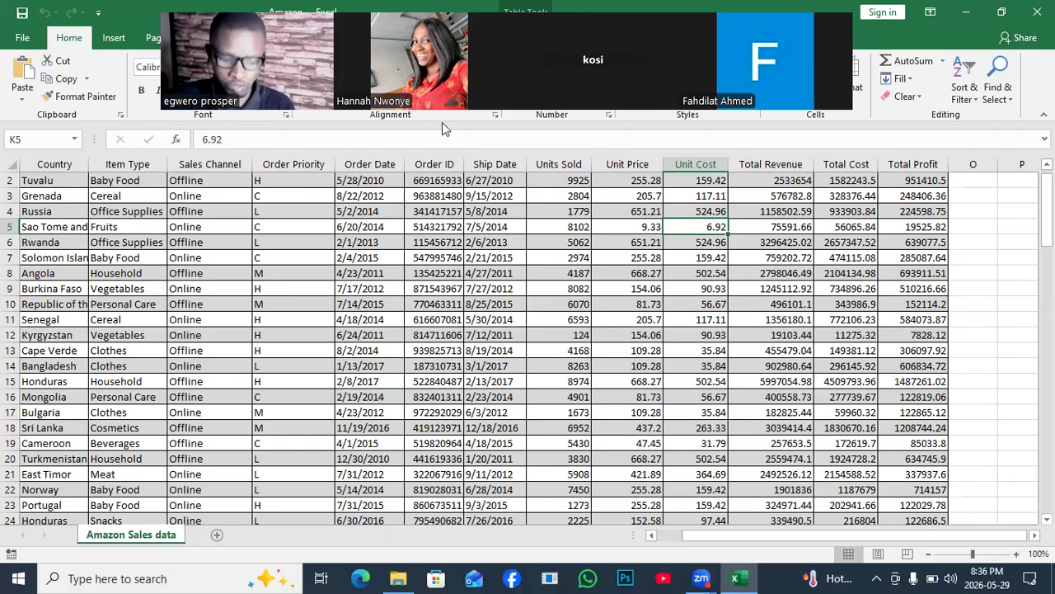
drag(441, 122, 998, 171)
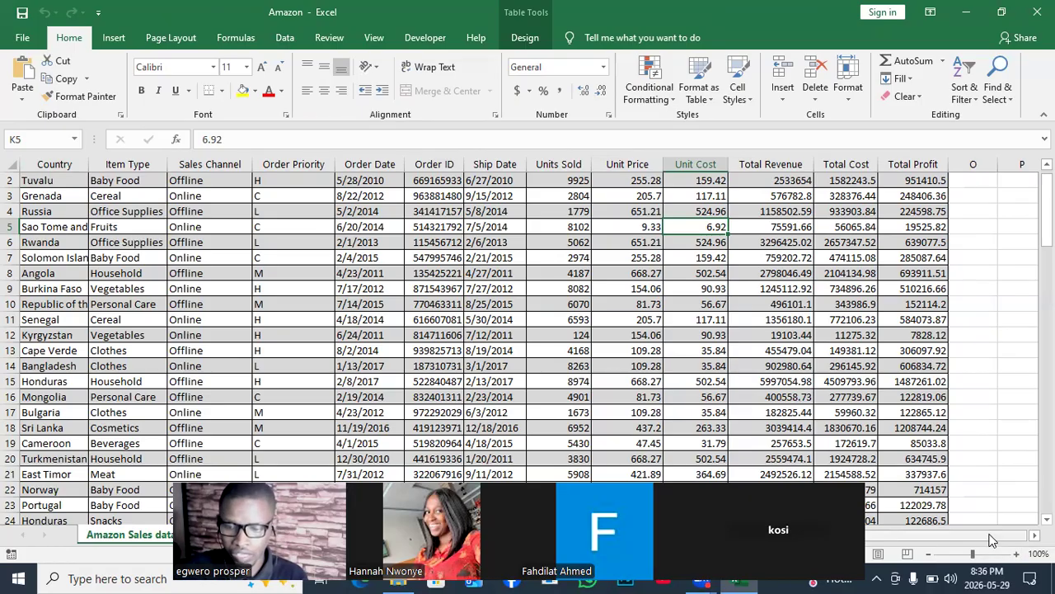
drag(999, 536, 885, 558)
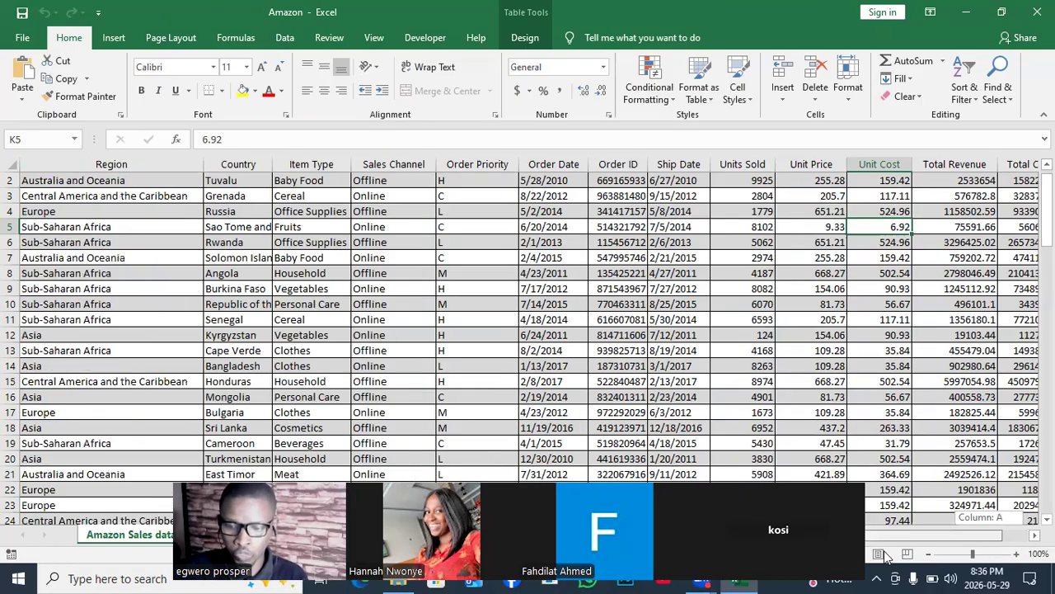
click(77, 178)
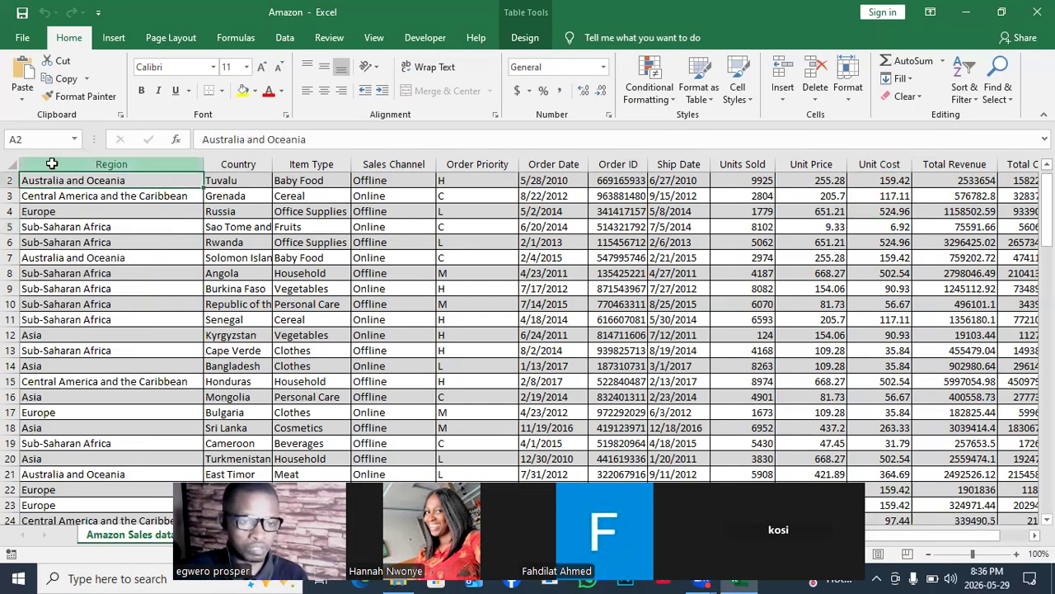
click(52, 159)
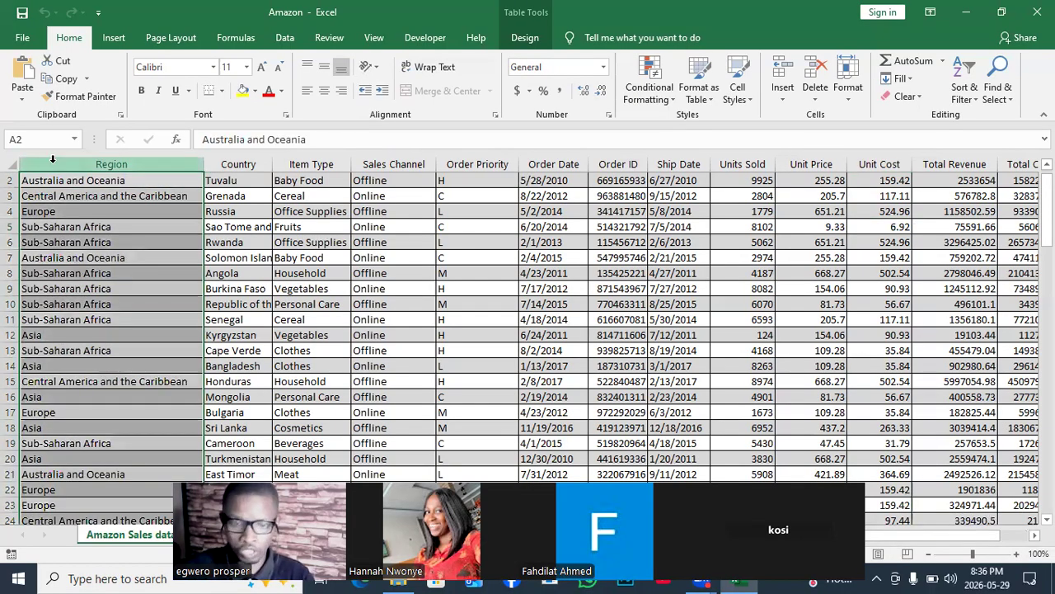
key(ctrl+shift+Right)
key(ctrl+shift+Down)
key(ctrl+shift+Down)
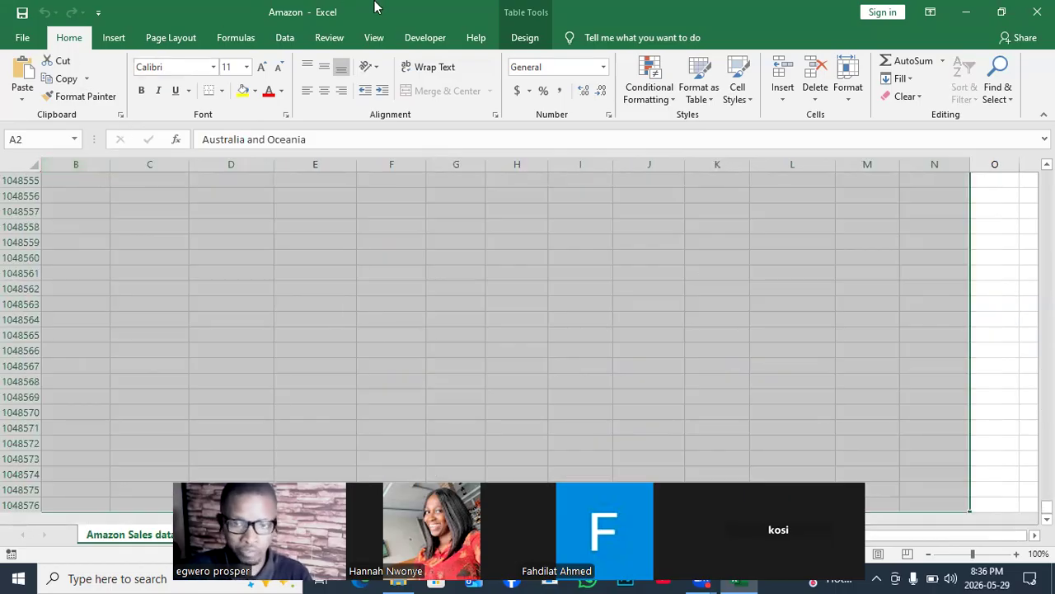
click(359, 226)
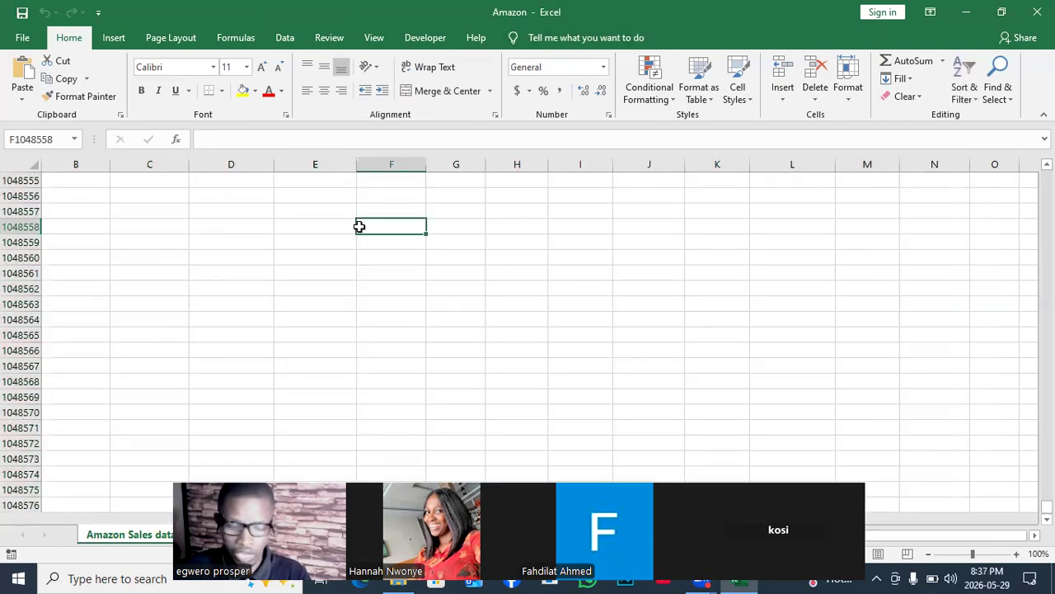
key(ctrl+Up)
key(ctrl+Up)
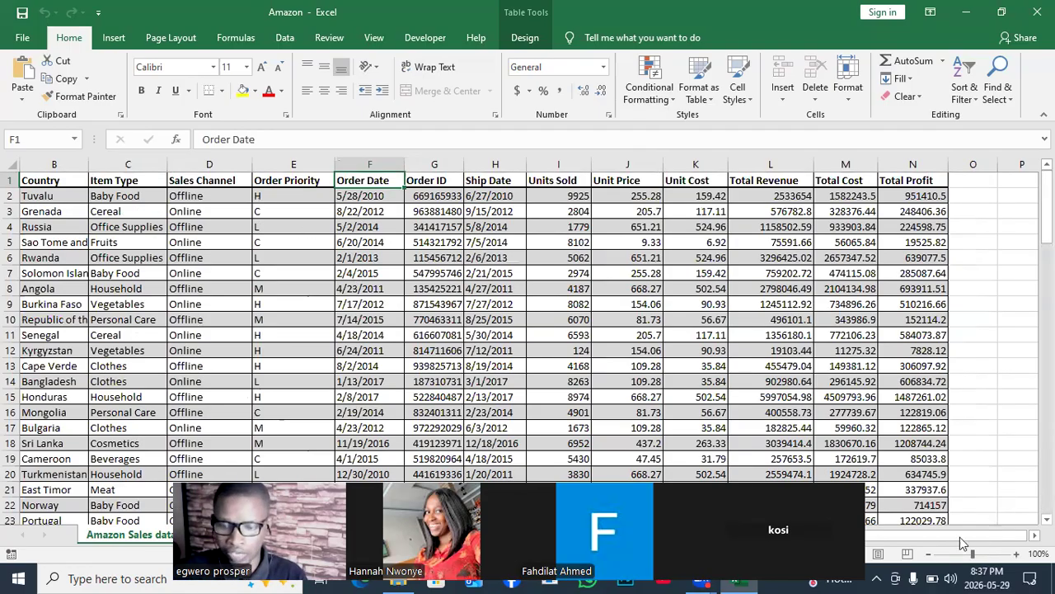
- Clear the formats of the whole Amazon sales table, from the Region header in A1 through its last row and column
drag(936, 538, 924, 527)
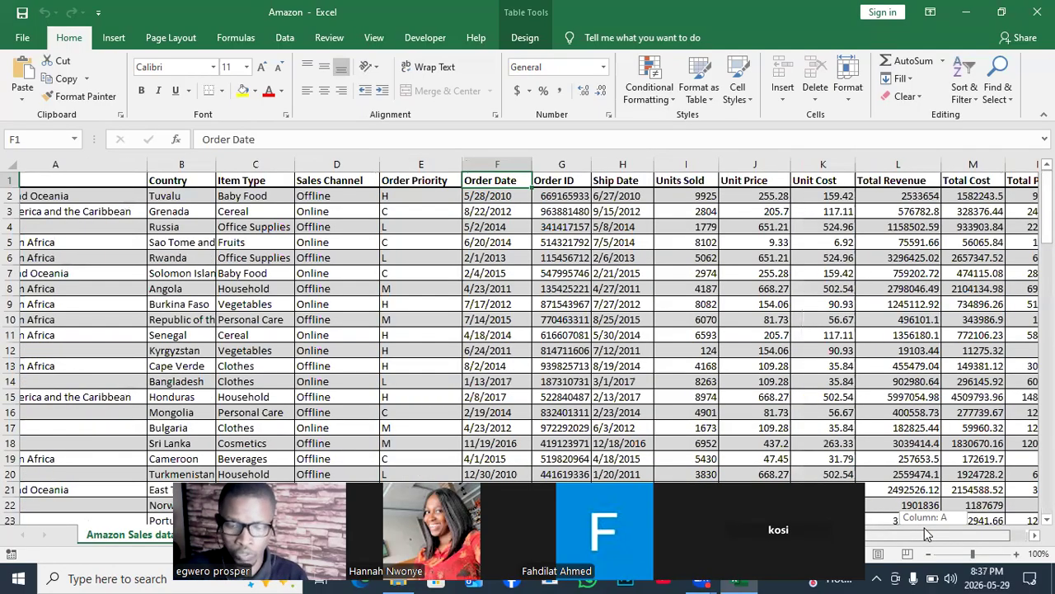
click(64, 179)
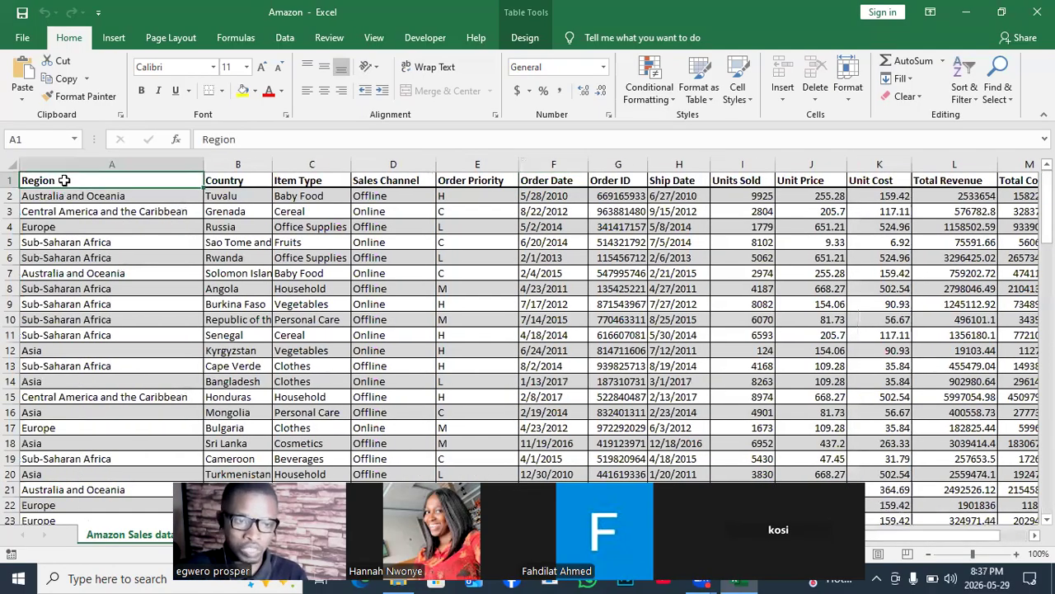
key(ctrl+shift+Right)
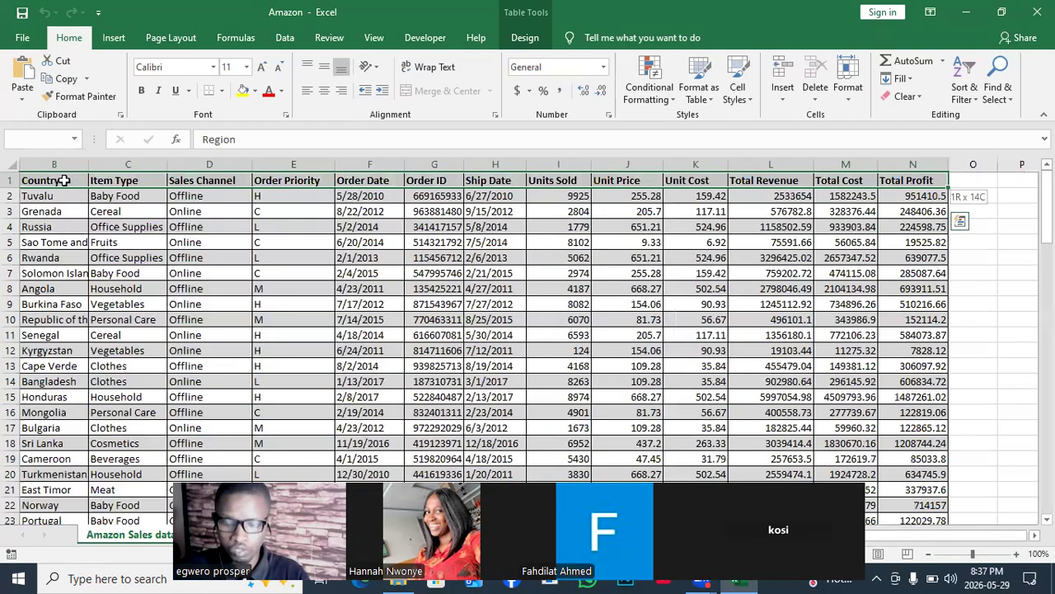
key(ctrl+shift+Down)
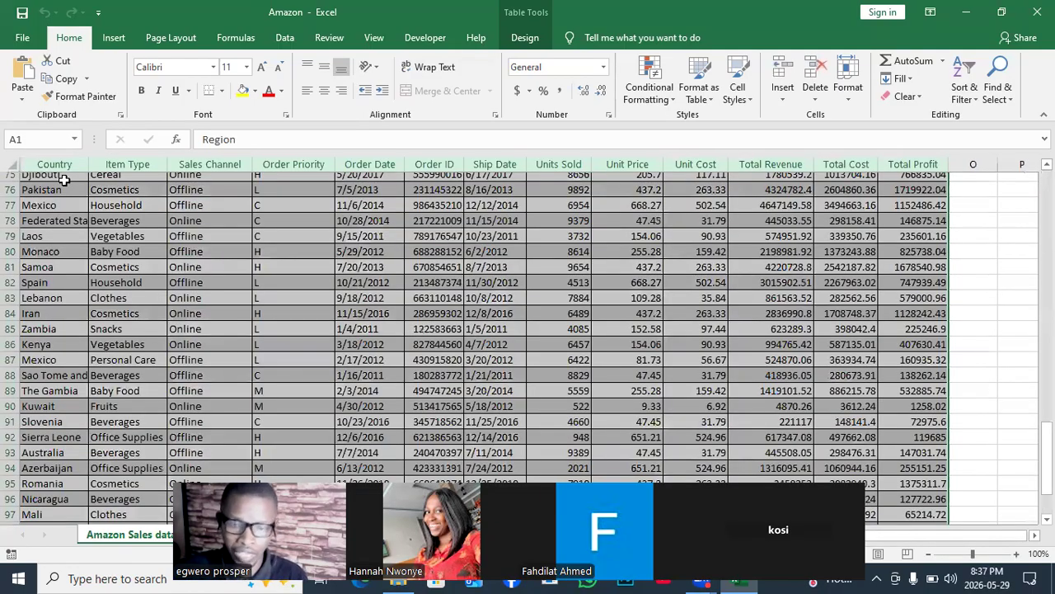
scroll(63, 179, down, 2)
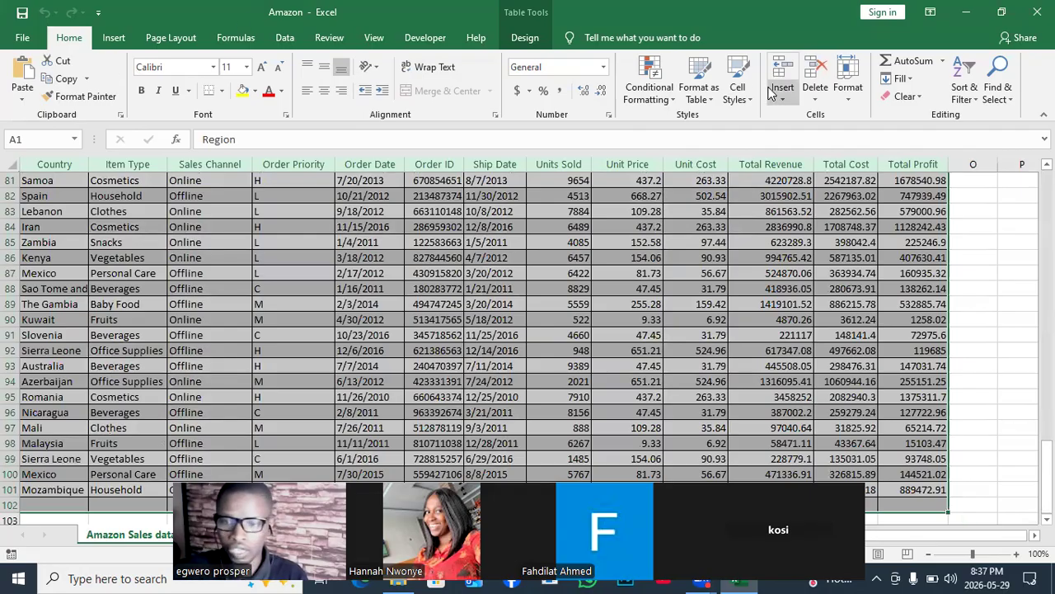
click(922, 95)
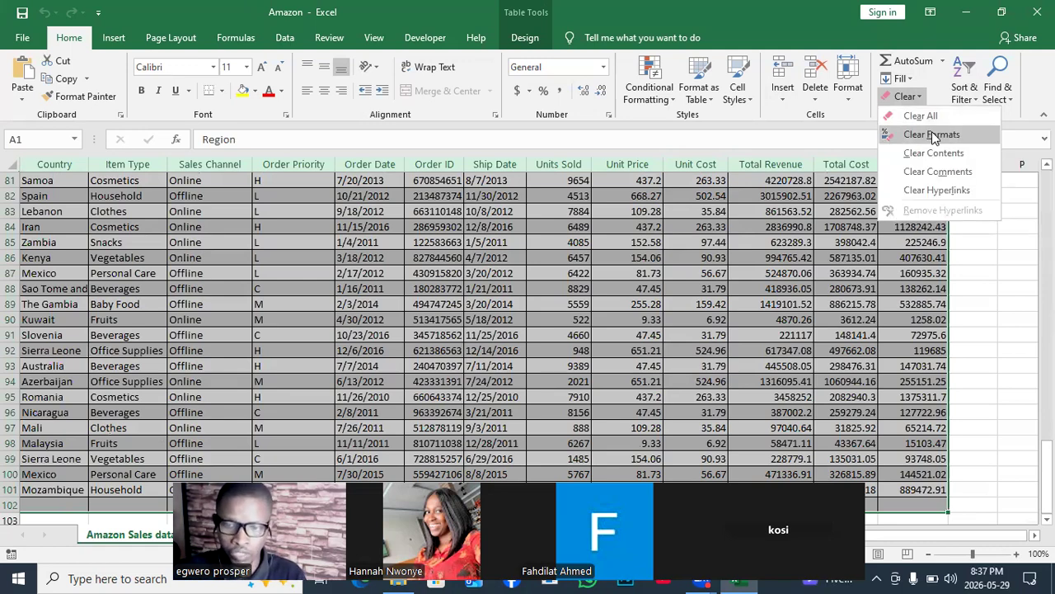
click(932, 135)
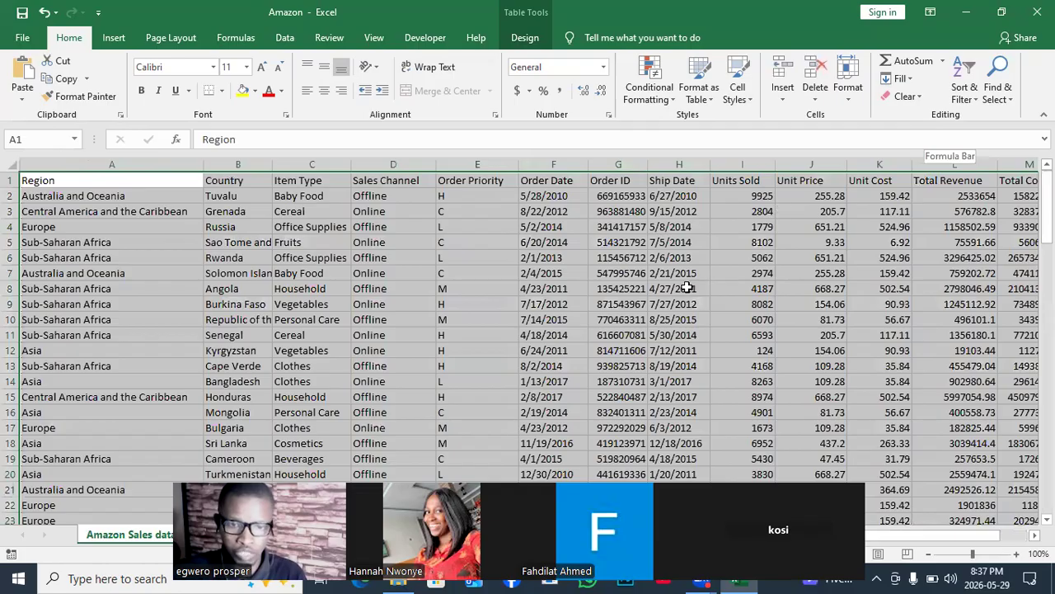
click(686, 288)
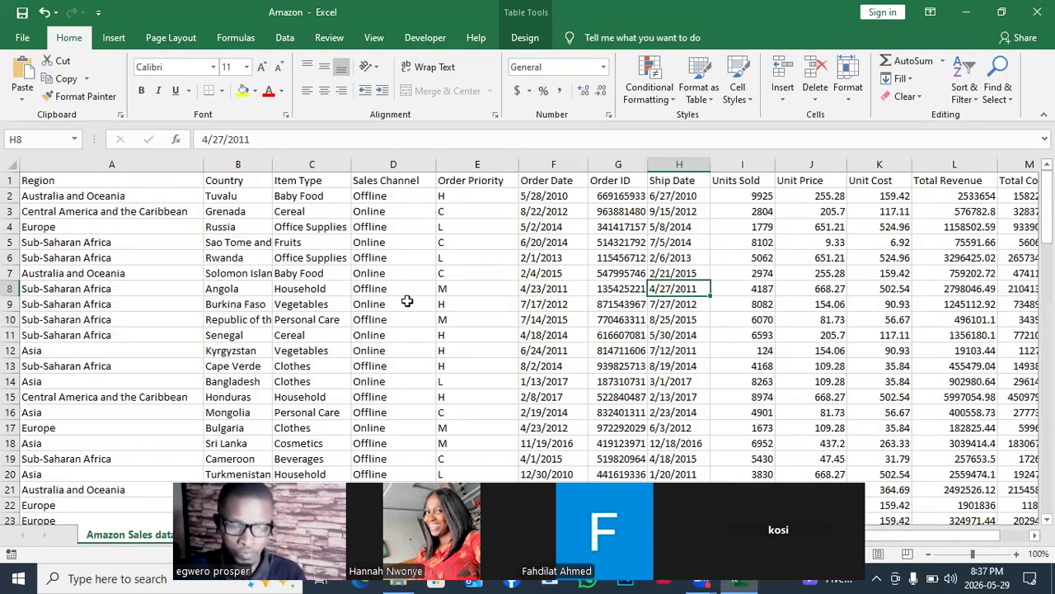
click(39, 183)
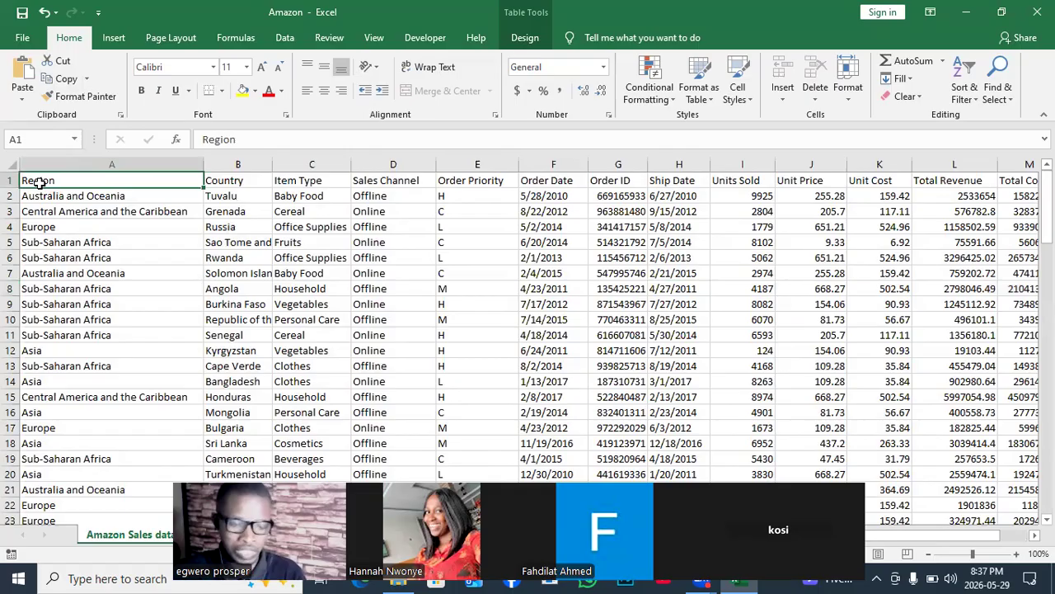
key(ctrl+shift+Right)
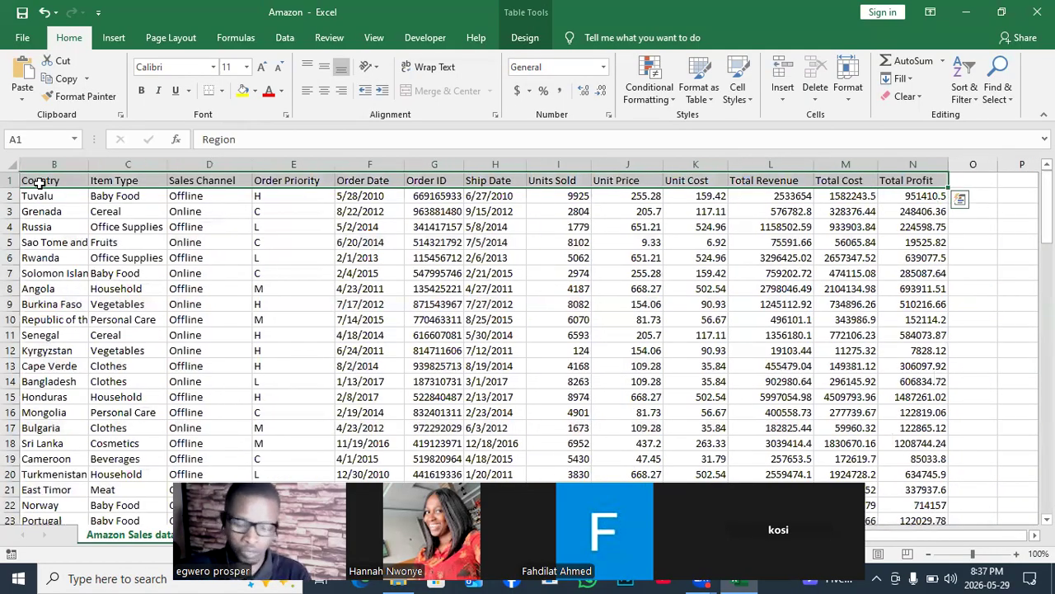
key(ctrl+q)
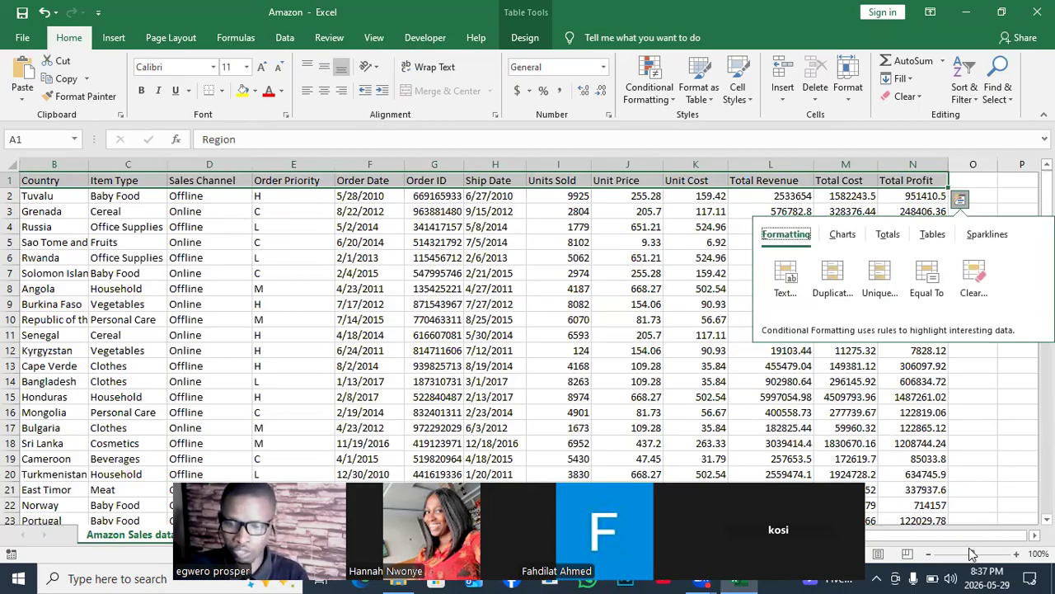
drag(969, 538, 913, 532)
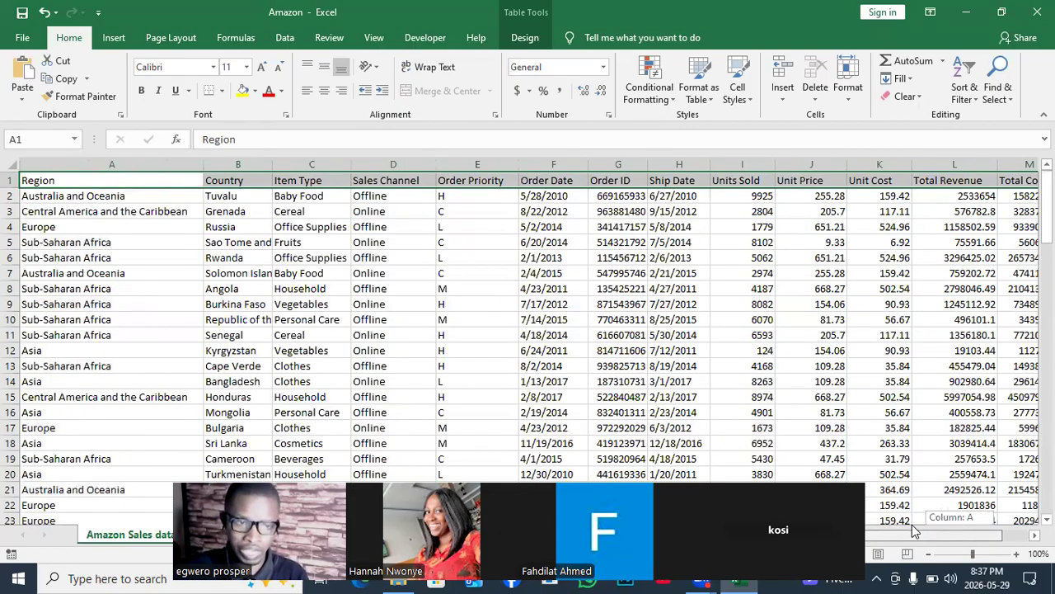
- Examine the extent of the Amazon sales table, from the Region header to Total Profit and down to its last row
click(58, 180)
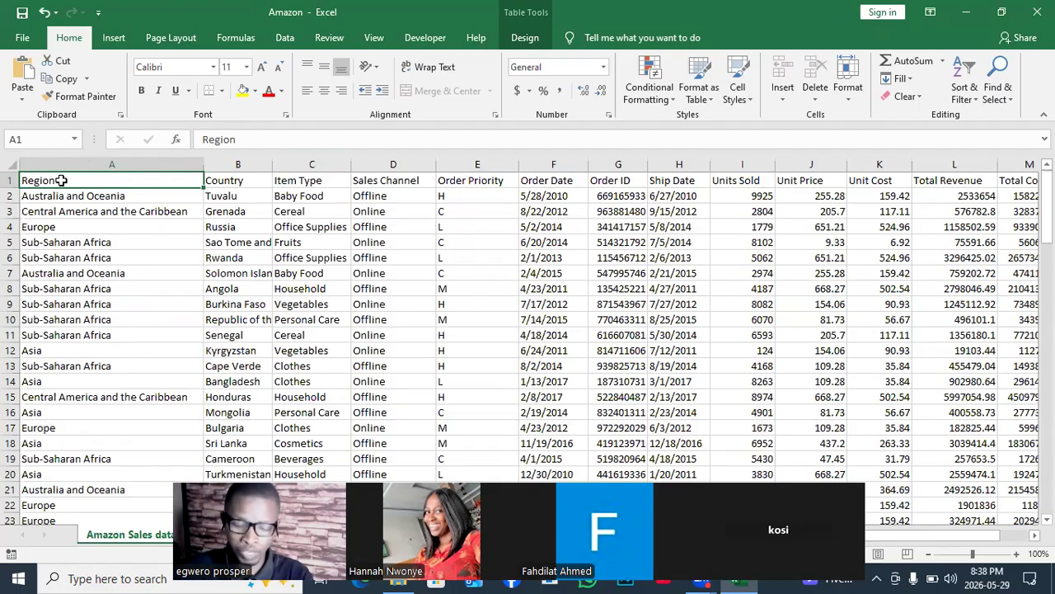
key(ctrl+Right)
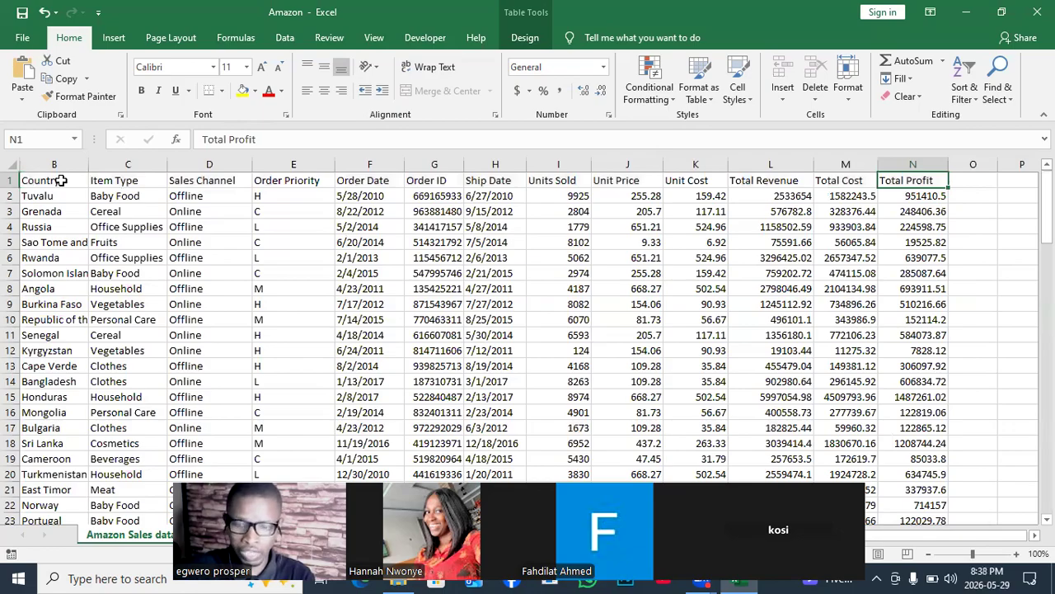
key(ctrl+Left)
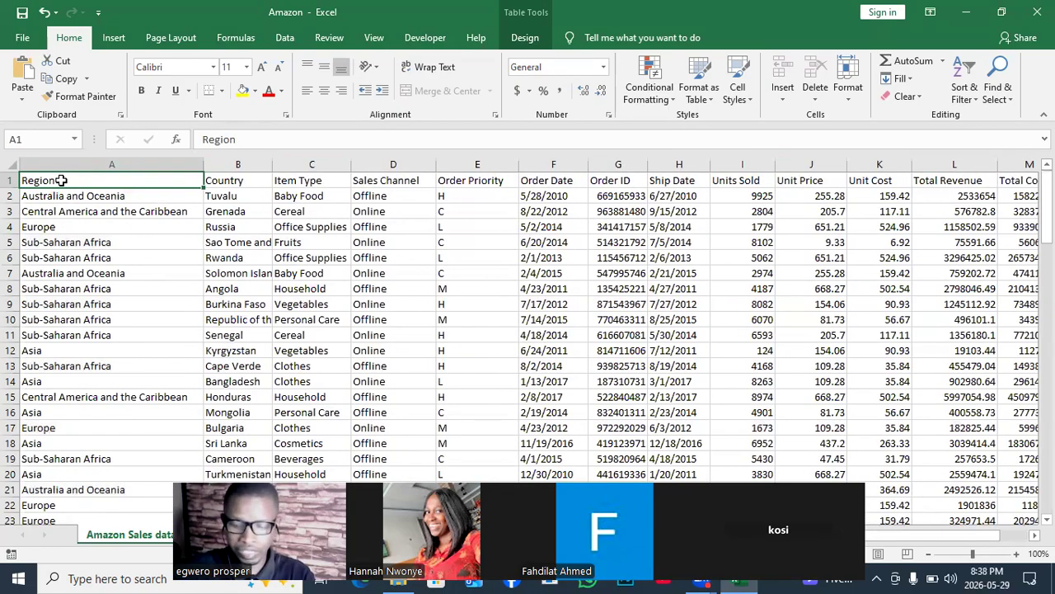
scroll(61, 180, right, 2)
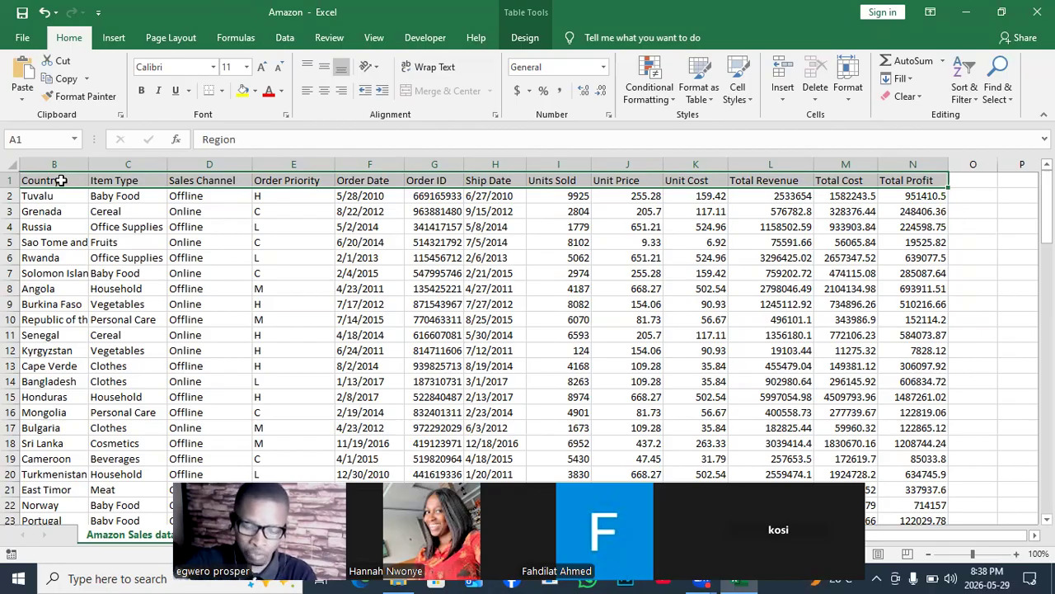
key(ctrl+Down)
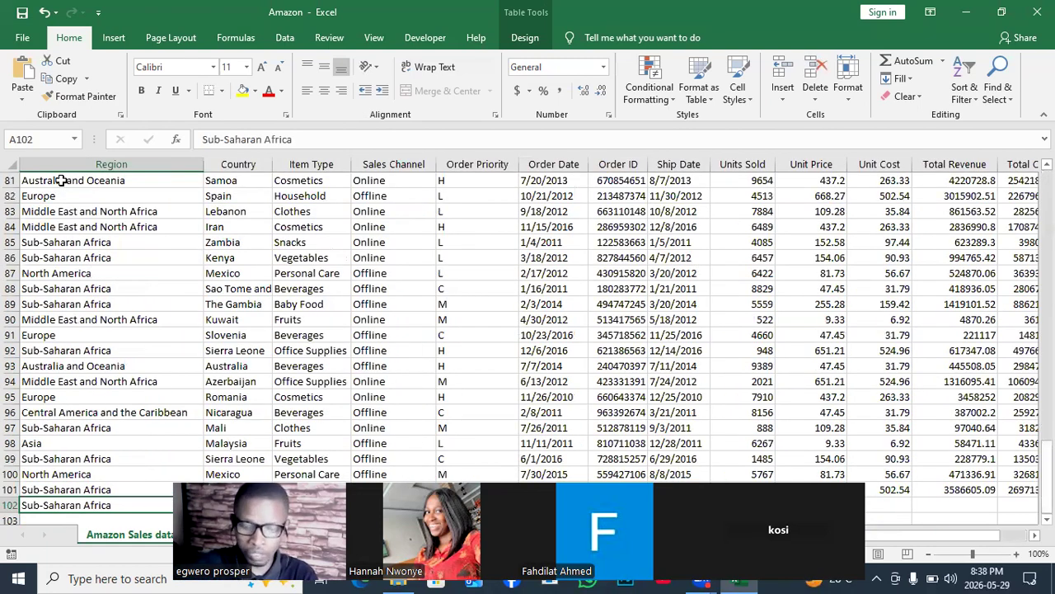
key(ctrl+shift+Down)
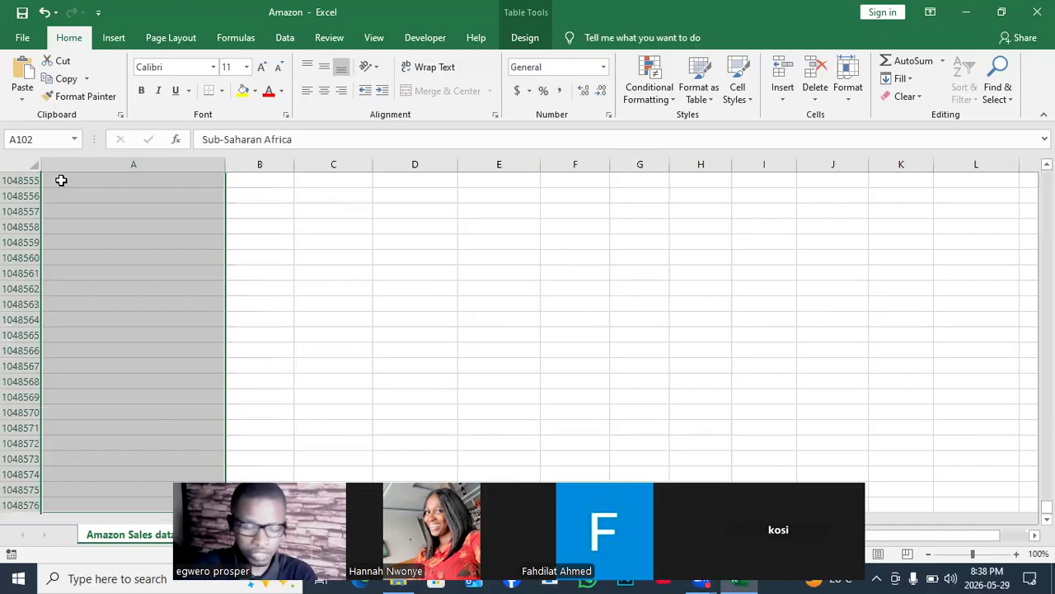
key(ctrl+Home)
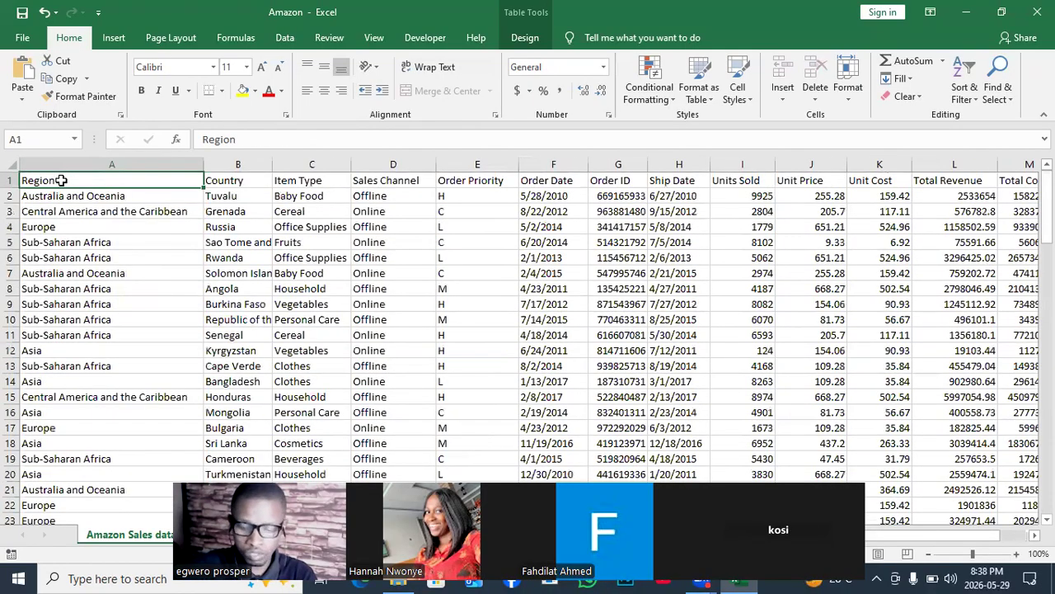
- Format the whole sales range, from the Region header in A1 through its last row and column, with White, Table Style Light 15
key(ctrl+shift+Right)
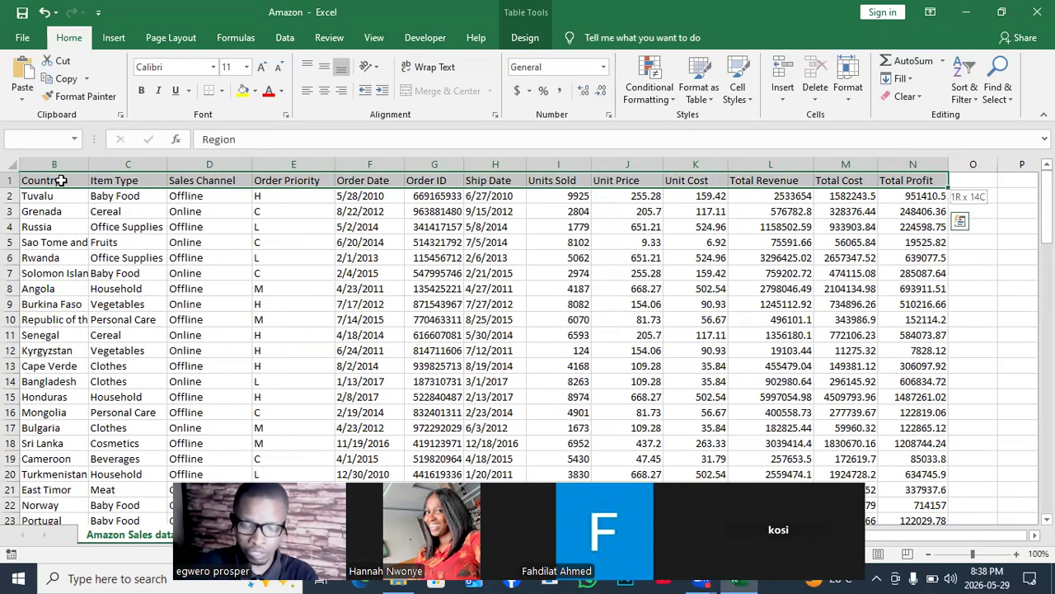
key(ctrl+shift+Down)
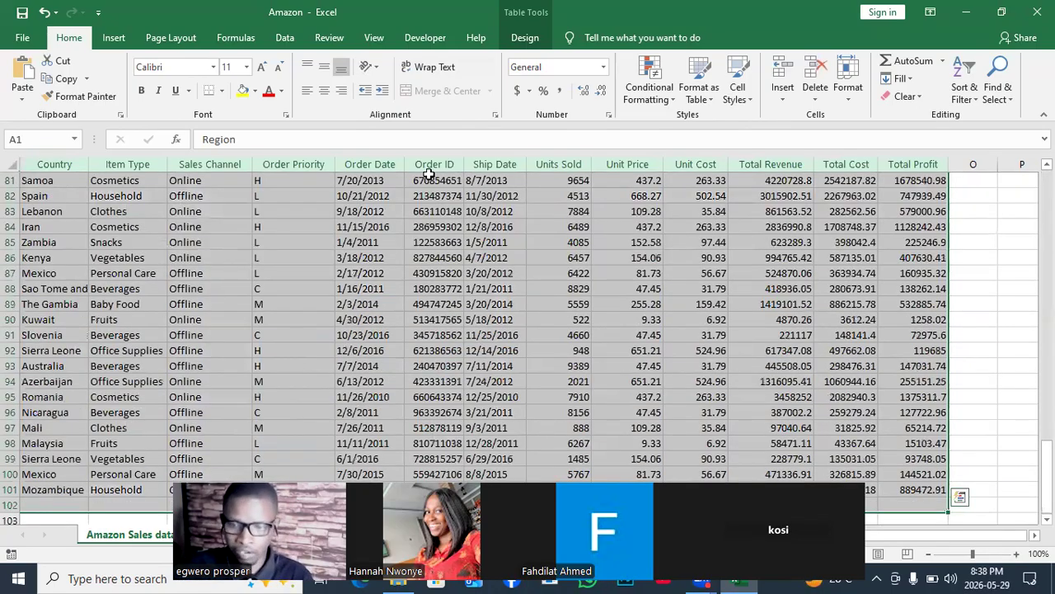
drag(1046, 478, 1045, 206)
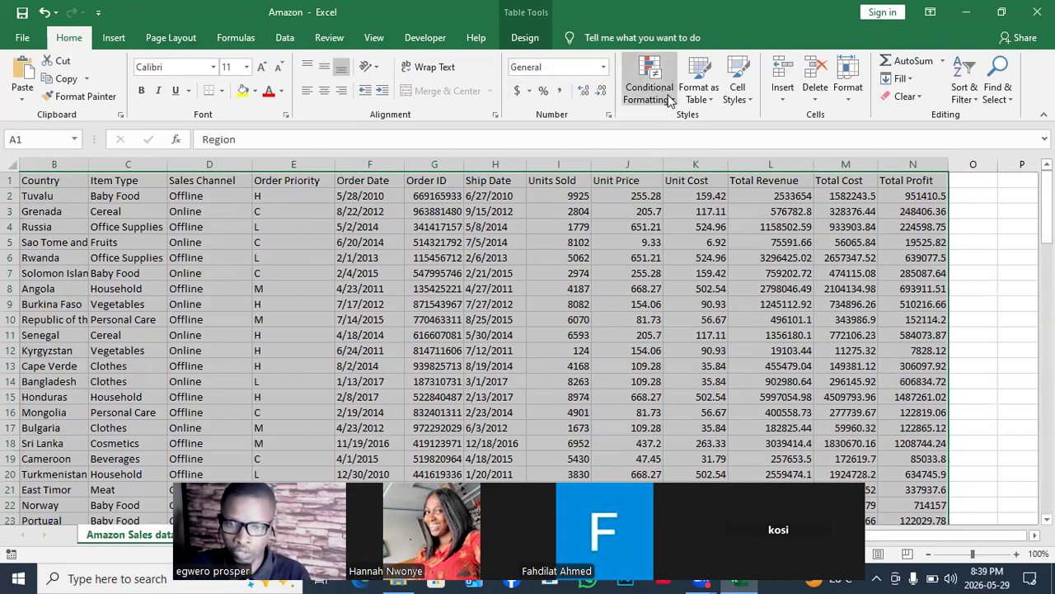
click(710, 100)
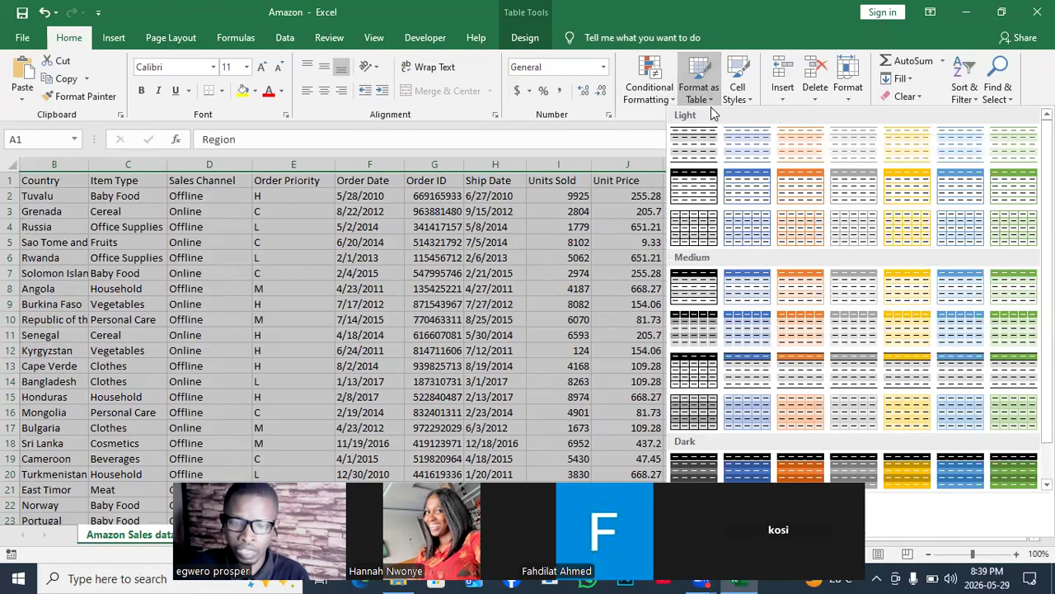
click(695, 234)
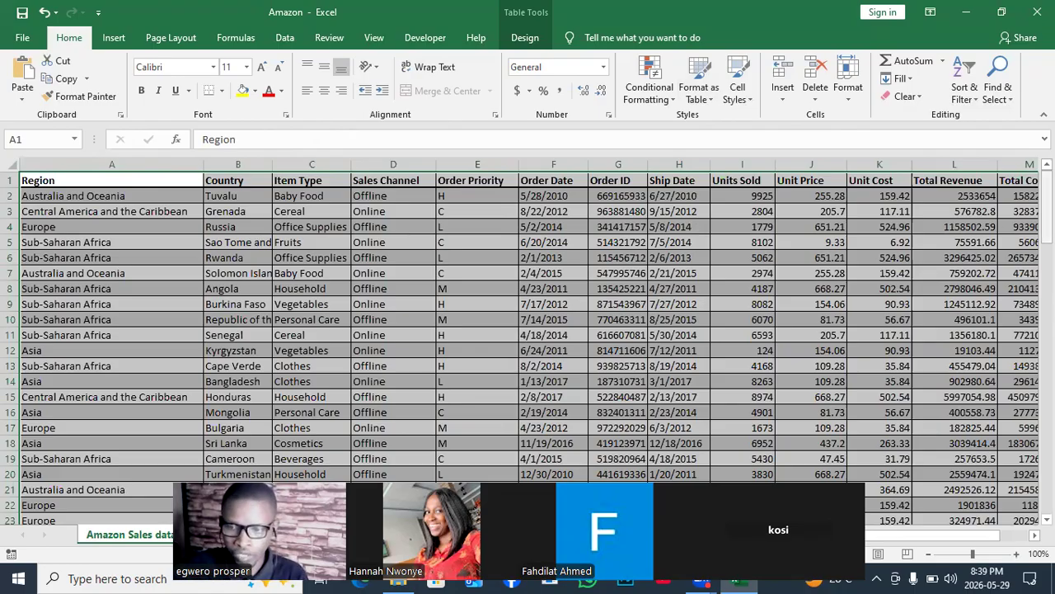
- Enter "africa" in the Region column directly below the table's last row, in A103
drag(1047, 216, 1046, 460)
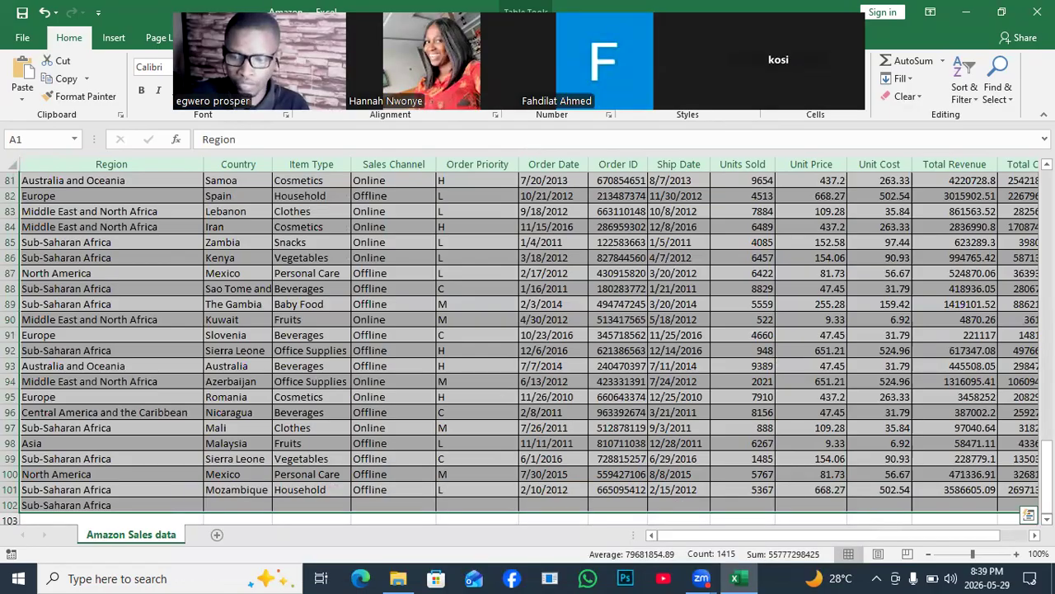
scroll(137, 457, down, 2)
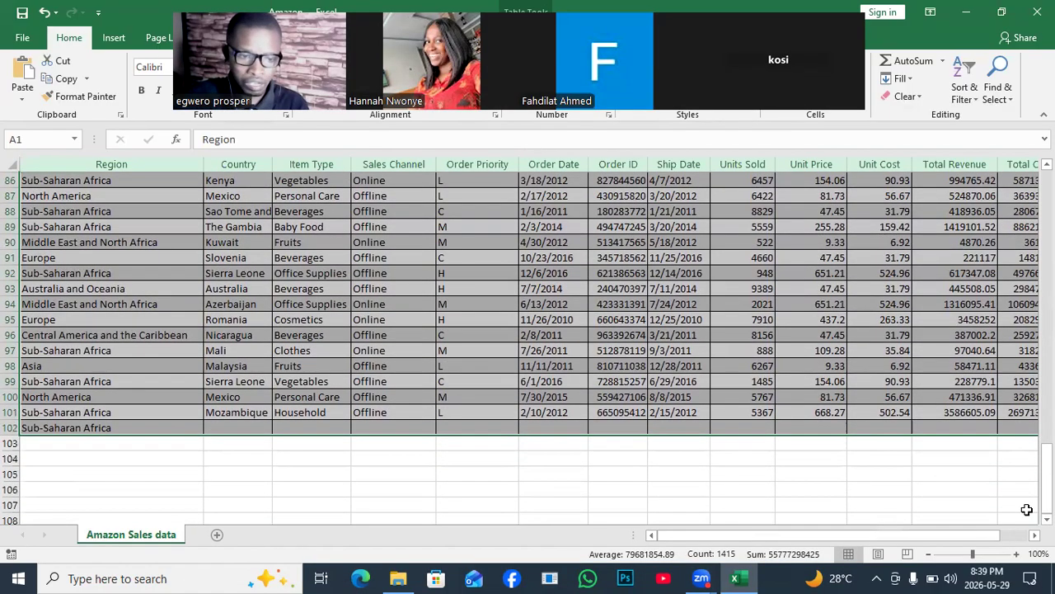
click(82, 446)
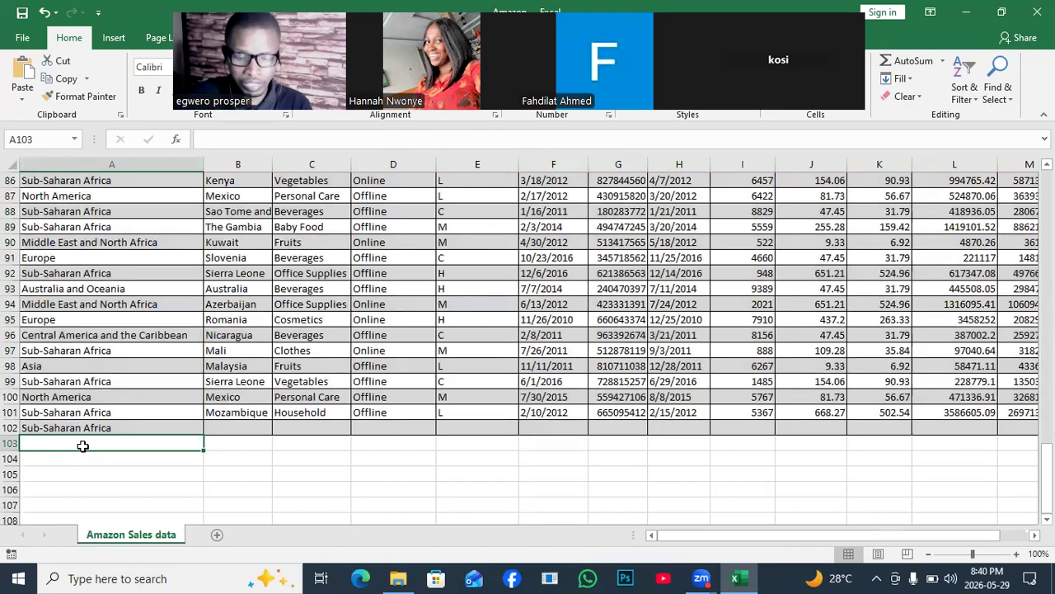
text(africa)
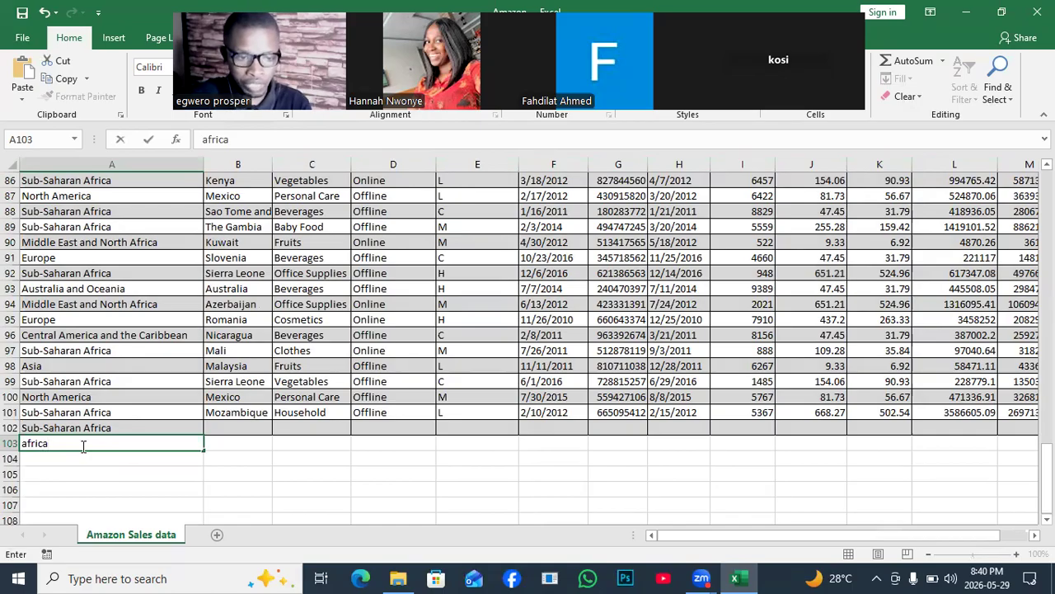
click(268, 448)
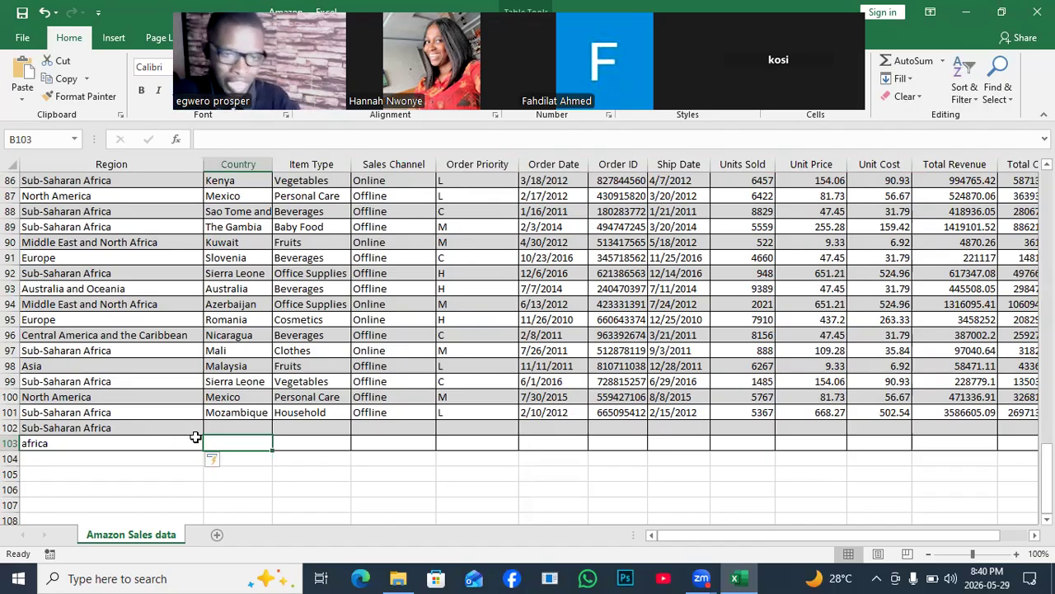
key(Return)
key(Return)
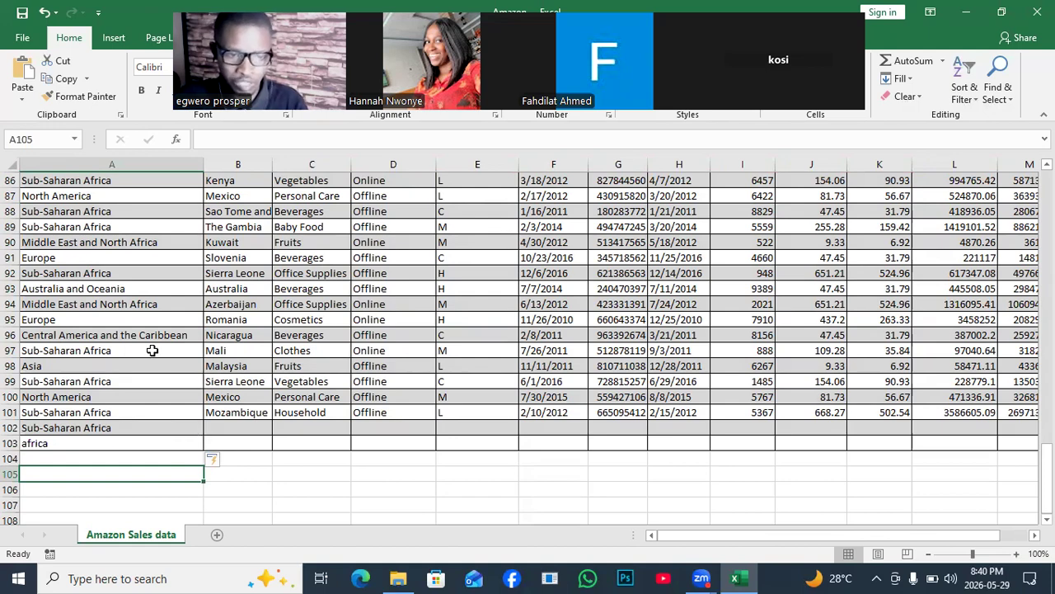
- Clear the "africa" entry from A103 and select the Australia cell in the Country column
click(48, 443)
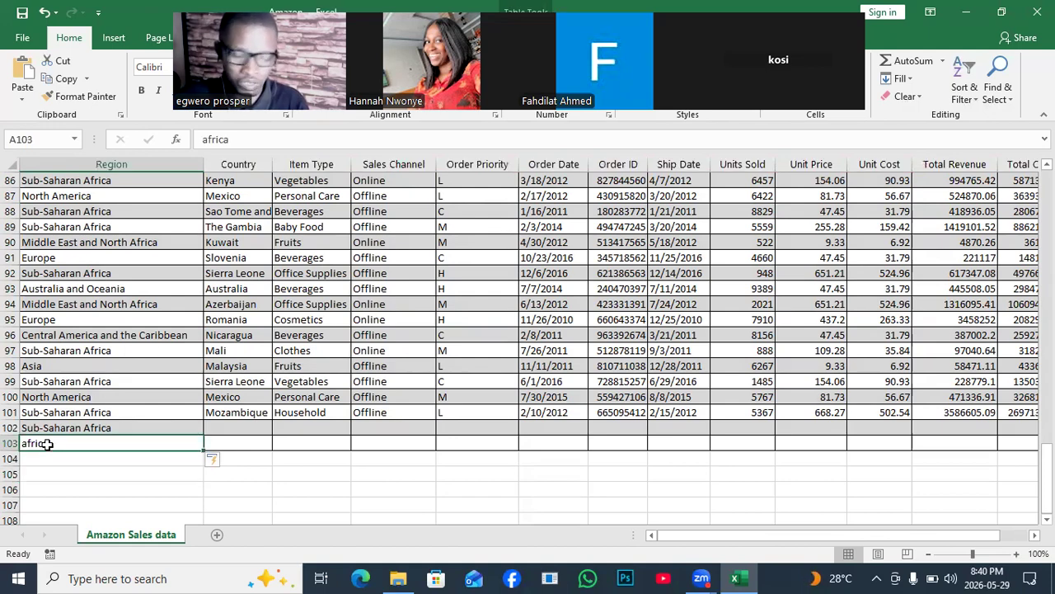
key(Delete)
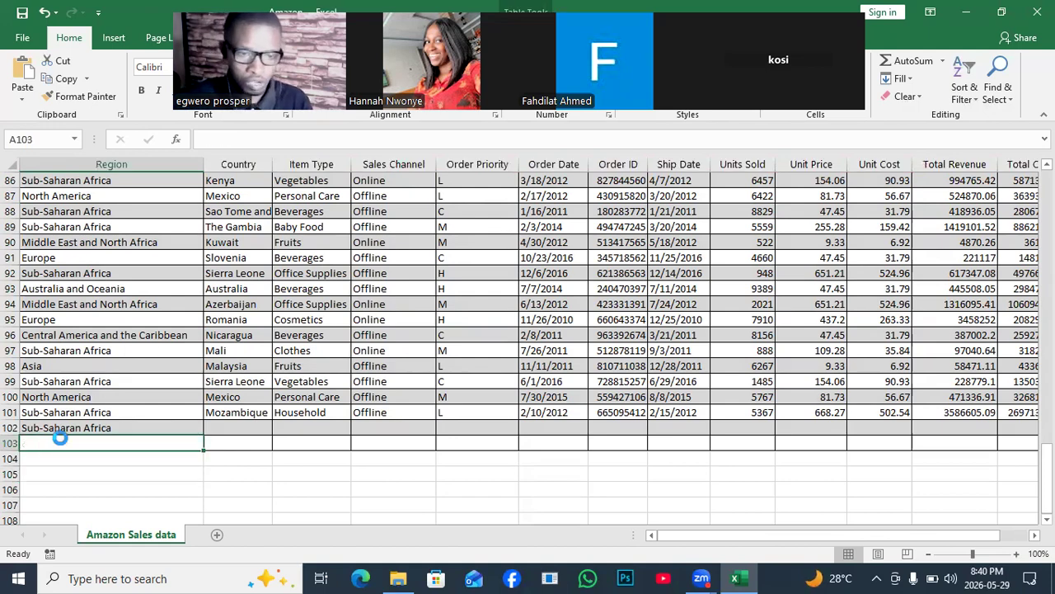
click(259, 291)
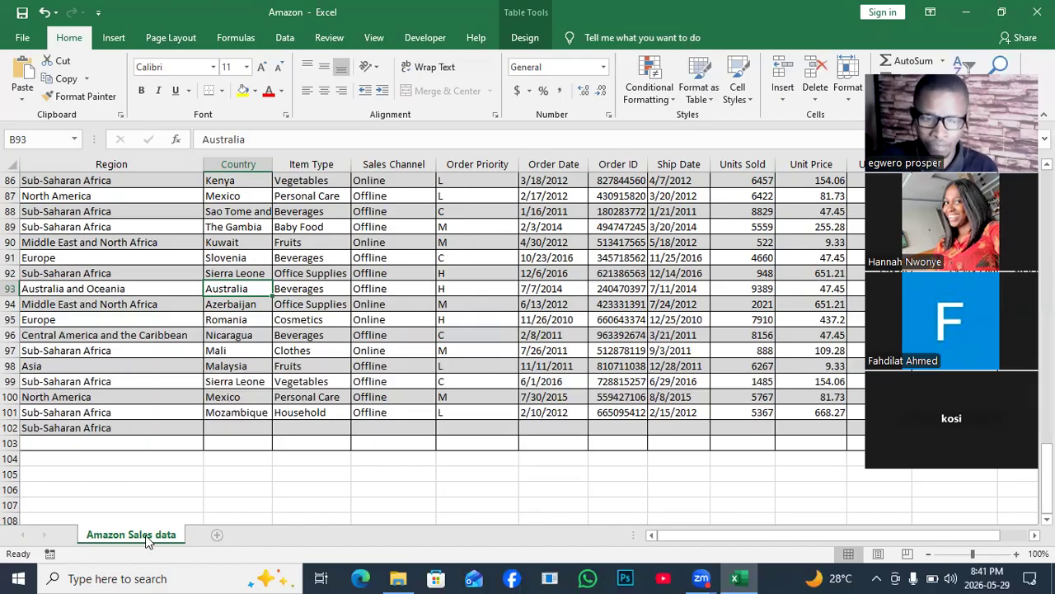
- Add a new worksheet to the Amazon workbook and name it Dashboard
click(217, 535)
double_click(211, 535)
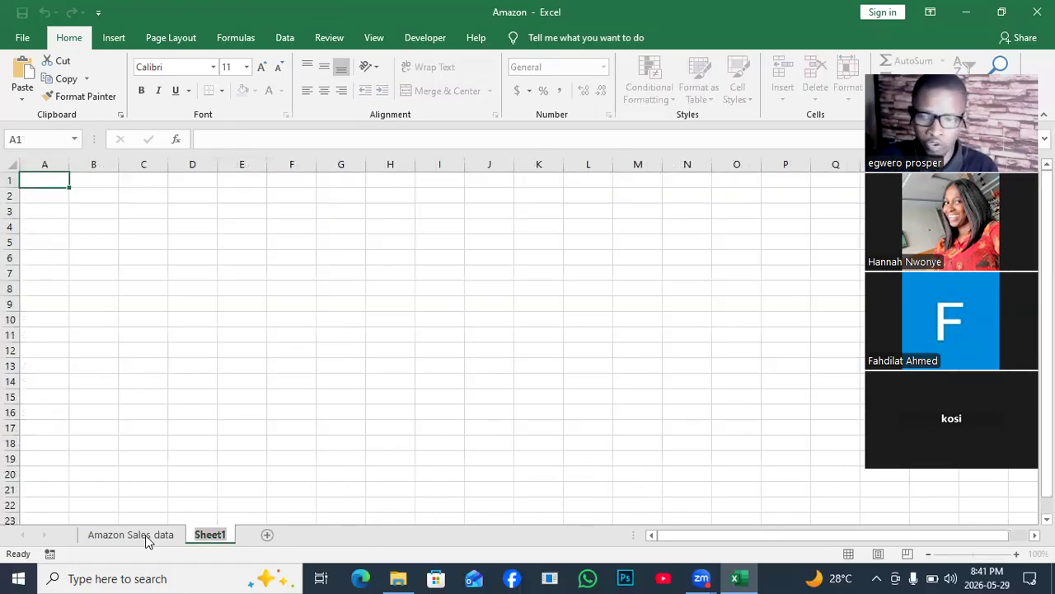
text(Das)
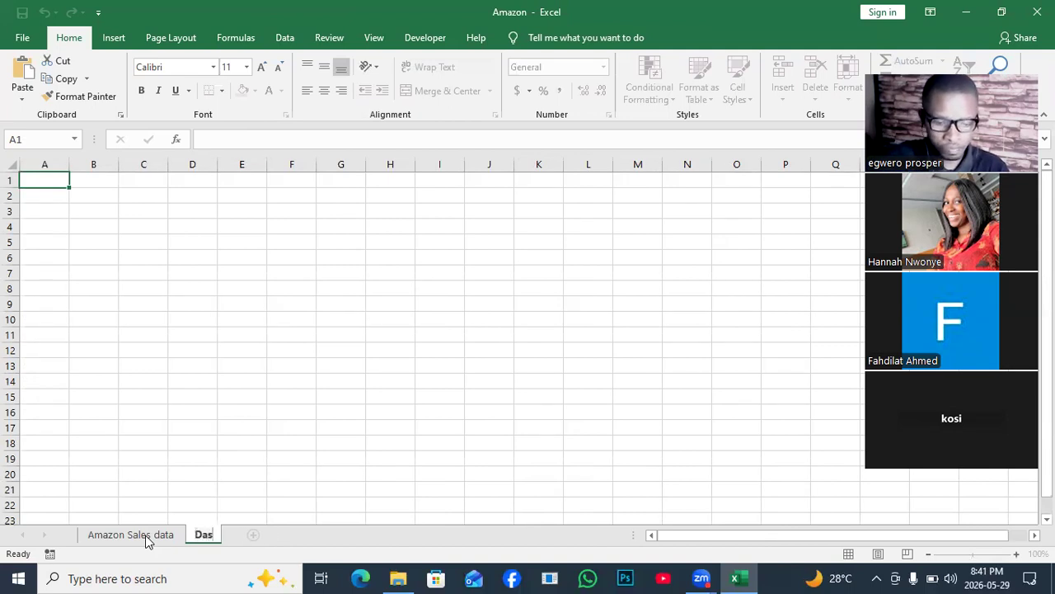
text(hb)
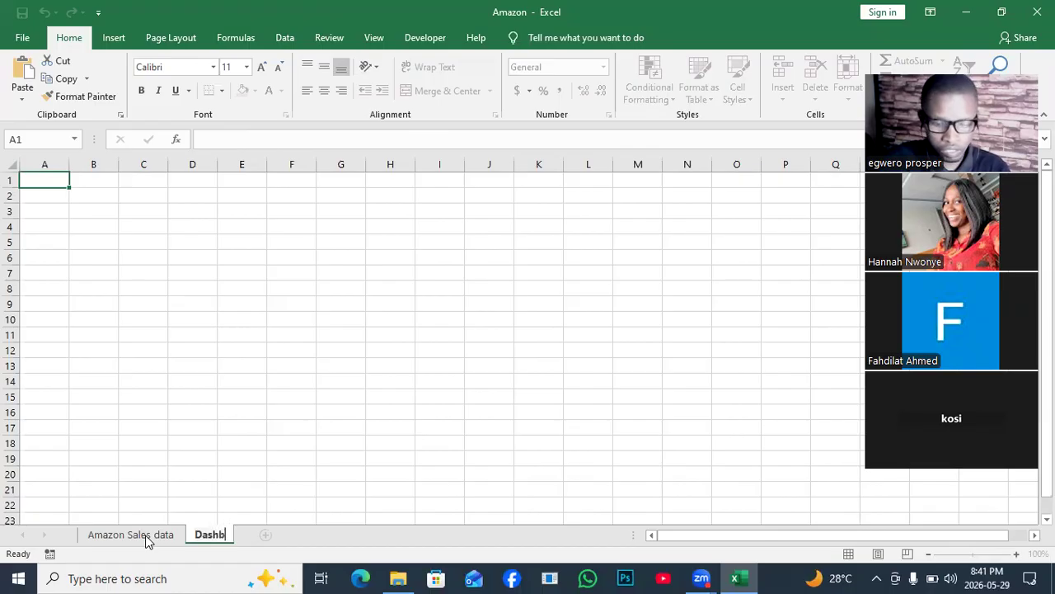
text(oard)
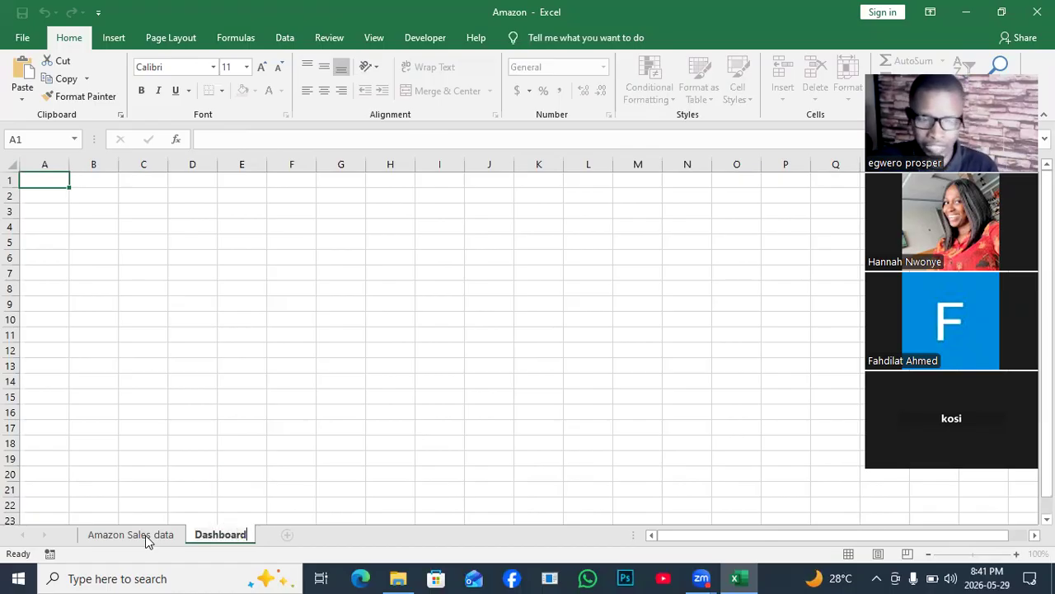
key(Return)
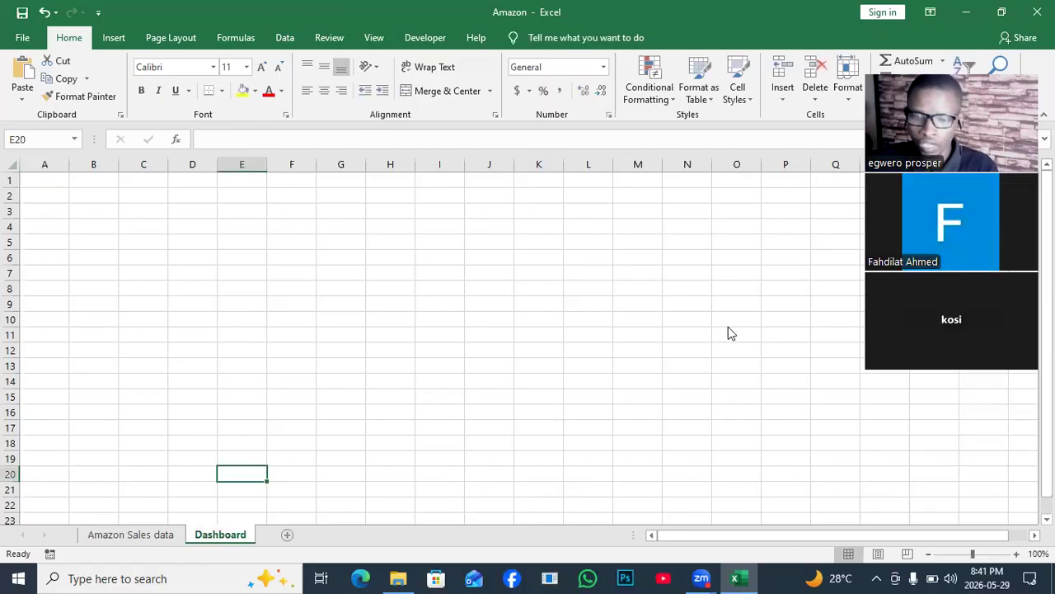
- Return to the Amazon Sales data sheet and select the Burkina Faso cell, B9, inside the table
click(146, 534)
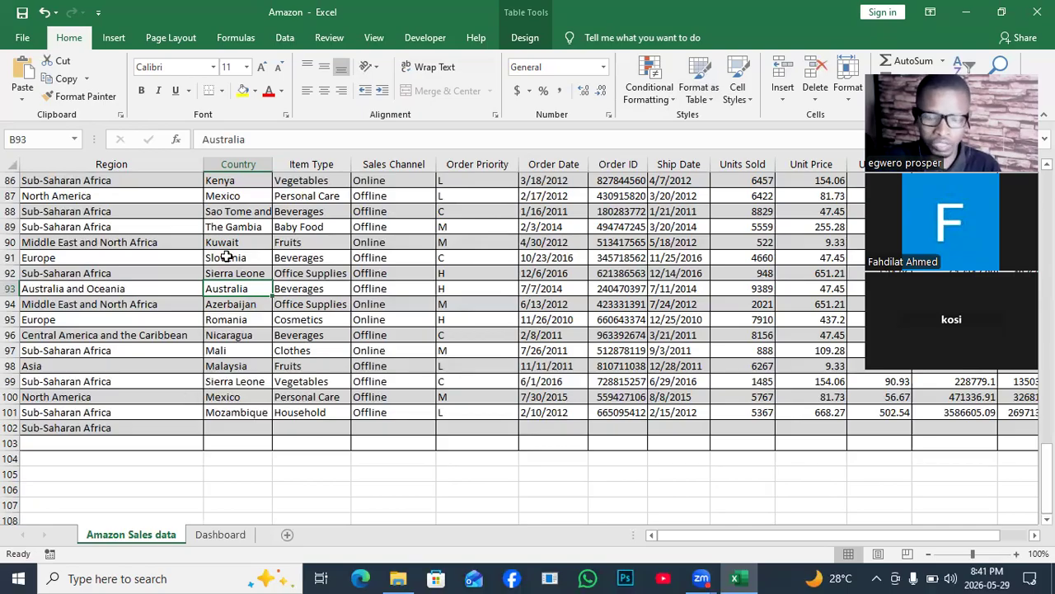
click(255, 261)
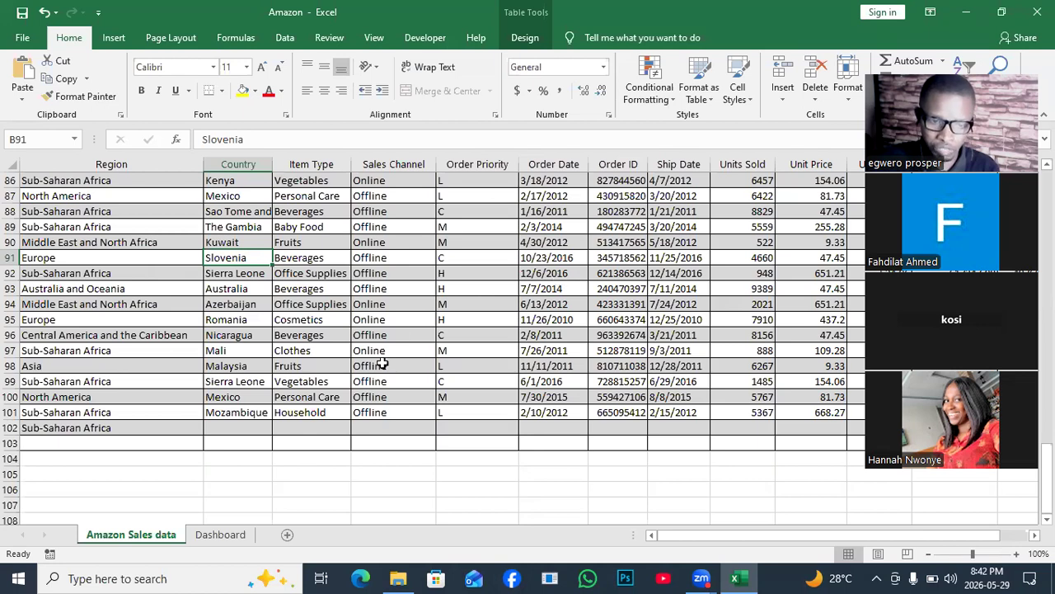
click(311, 488)
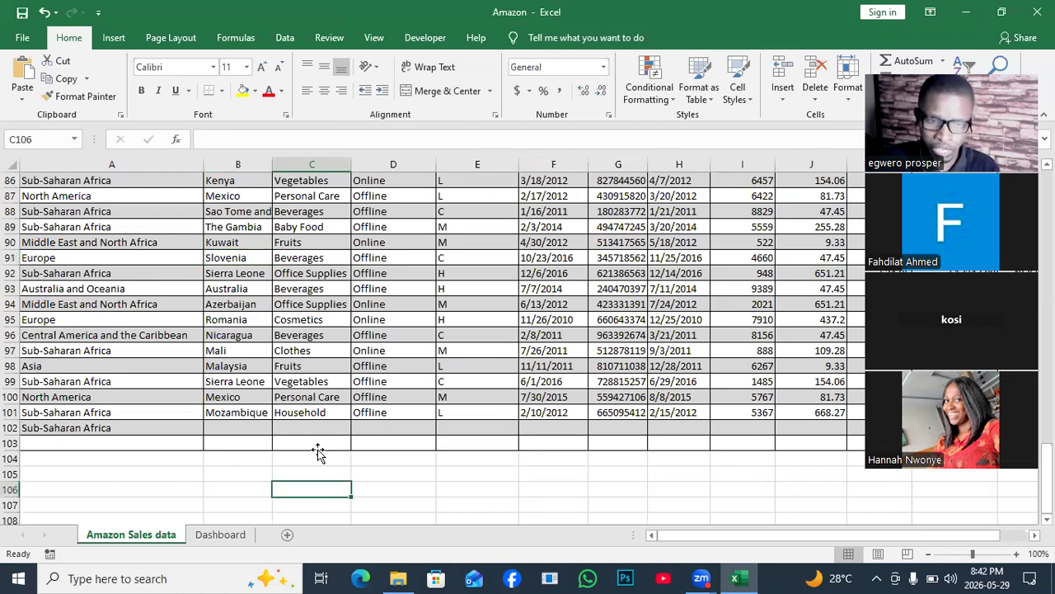
click(321, 231)
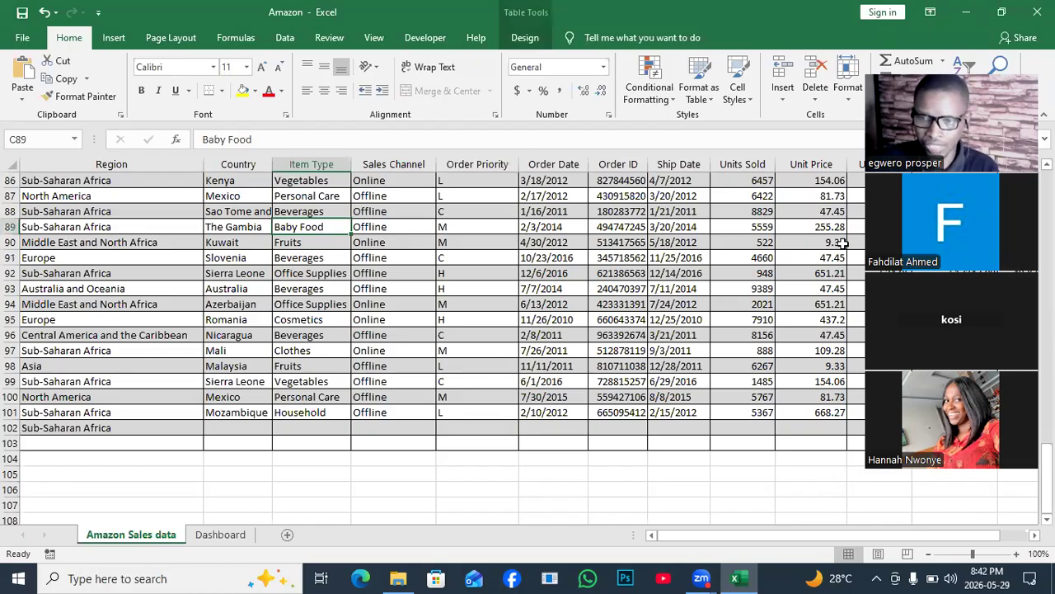
drag(898, 238, 799, 250)
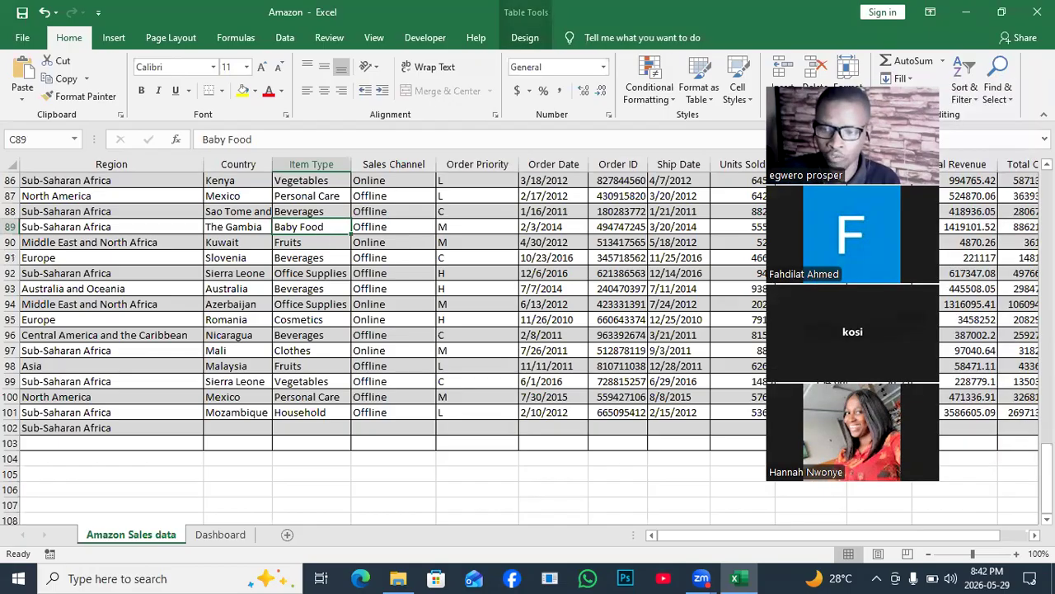
drag(1047, 476, 1047, 215)
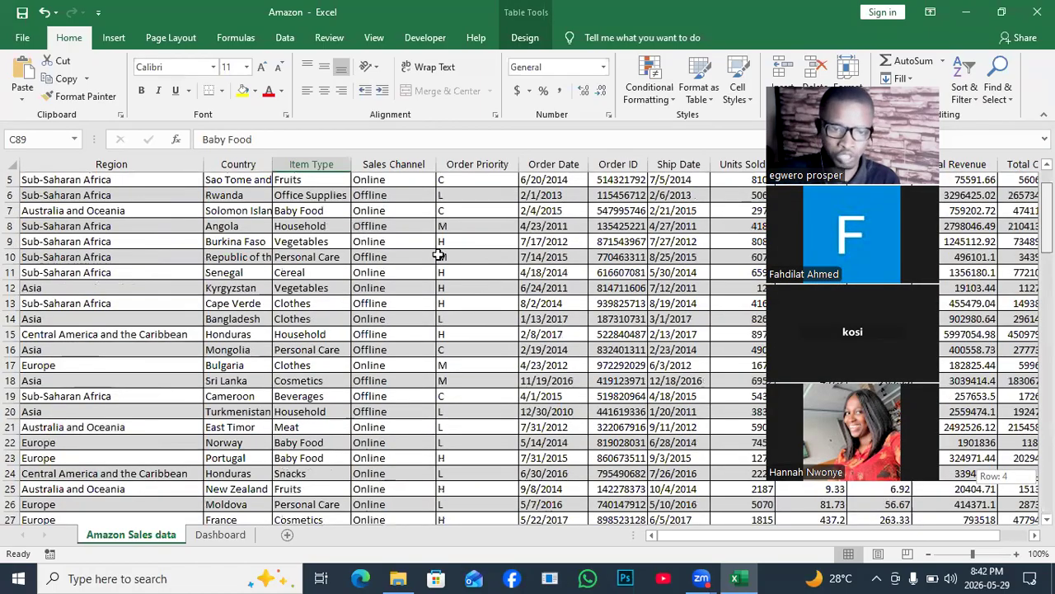
scroll(439, 256, up, 2)
click(238, 303)
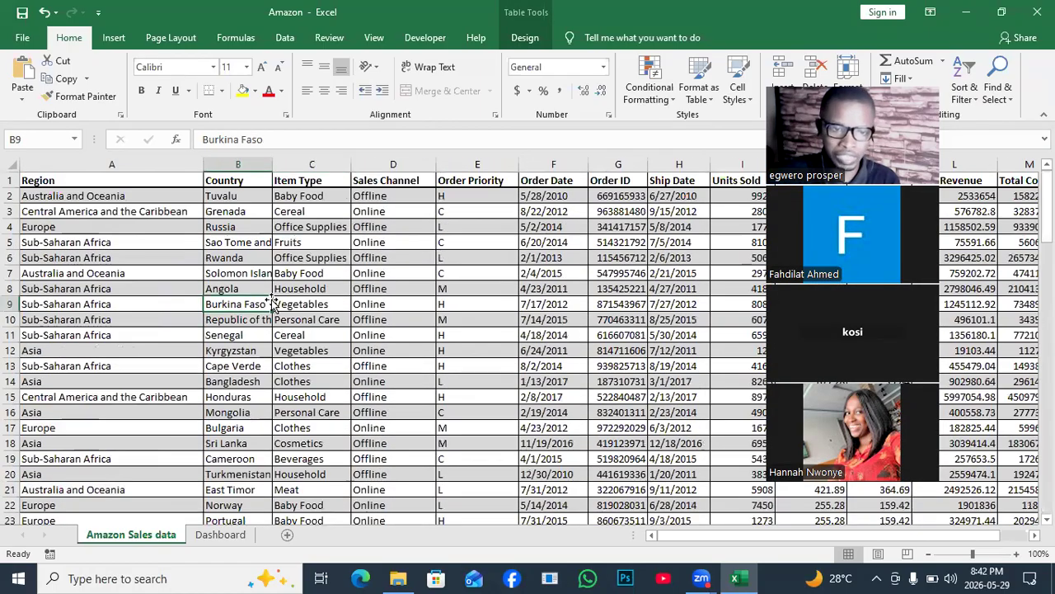
- Start a PivotTable from the sales table with an existing worksheet as its destination, pointing its location to the Dashboard sheet
click(115, 39)
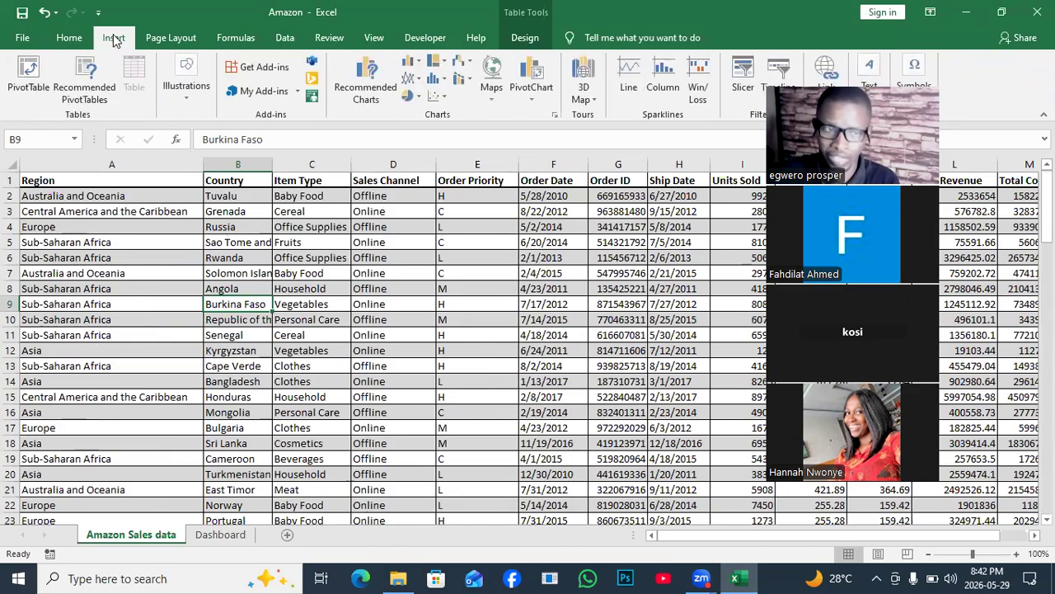
click(29, 74)
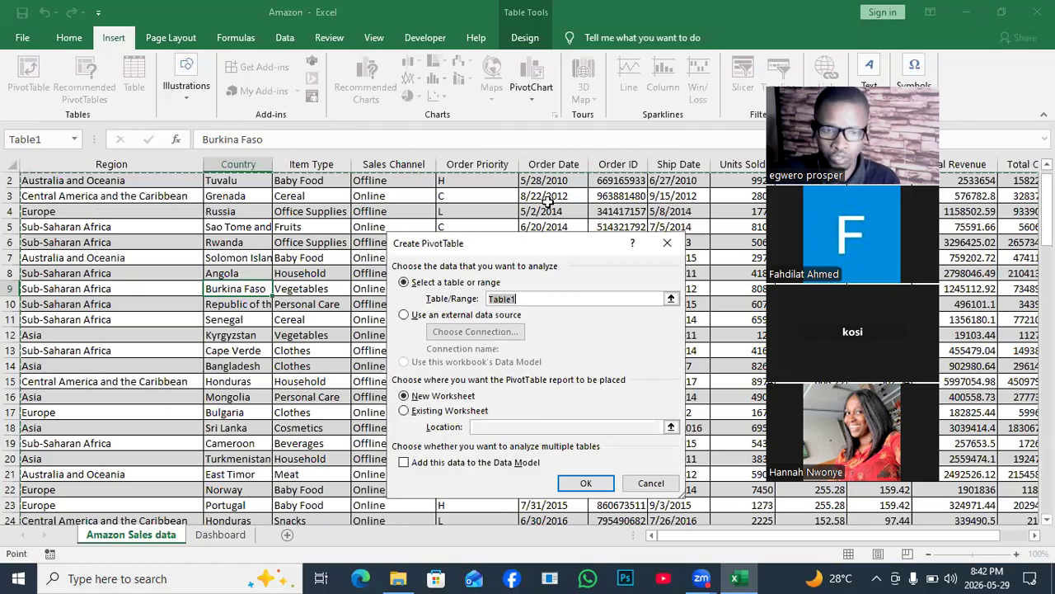
drag(542, 247, 429, 185)
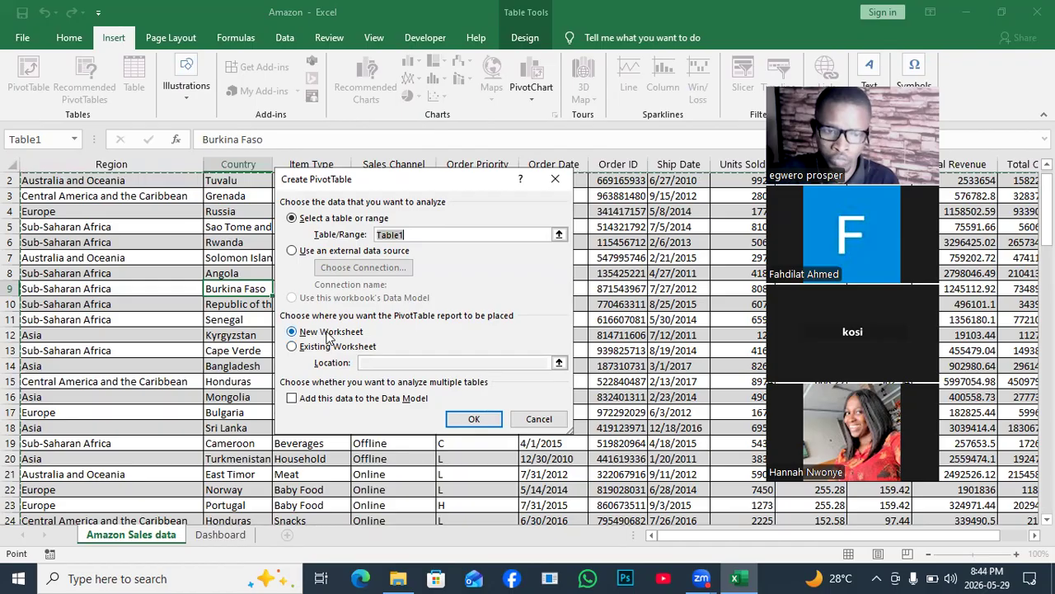
click(293, 347)
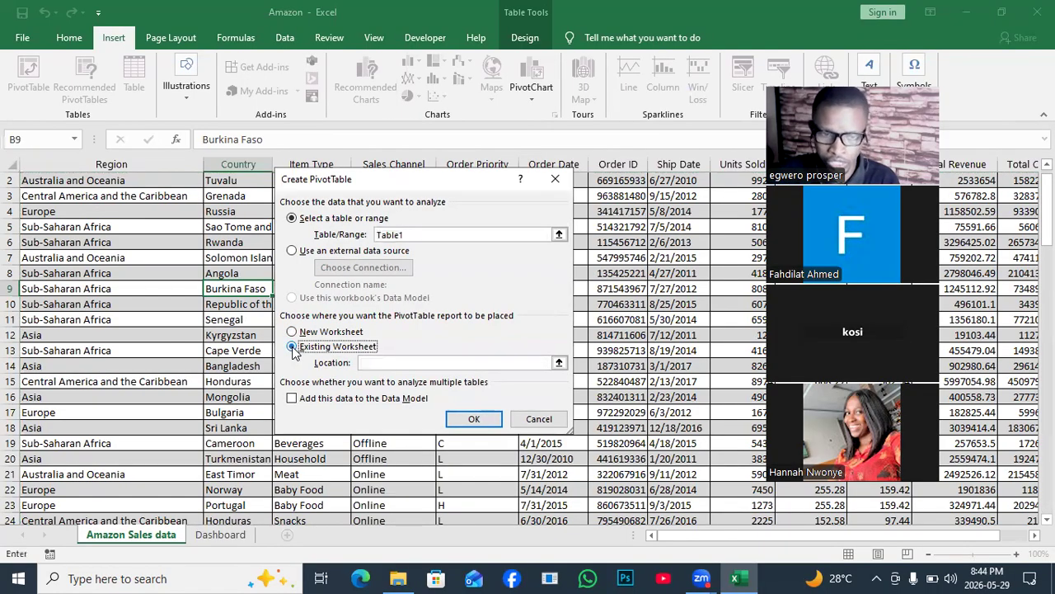
click(377, 364)
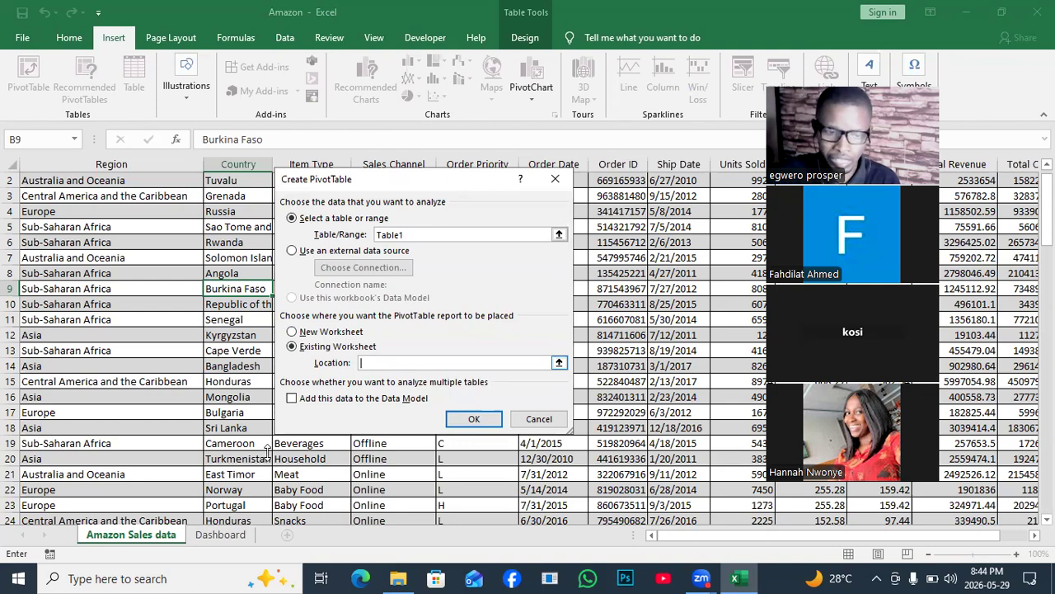
key(ctrl+Page_Down)
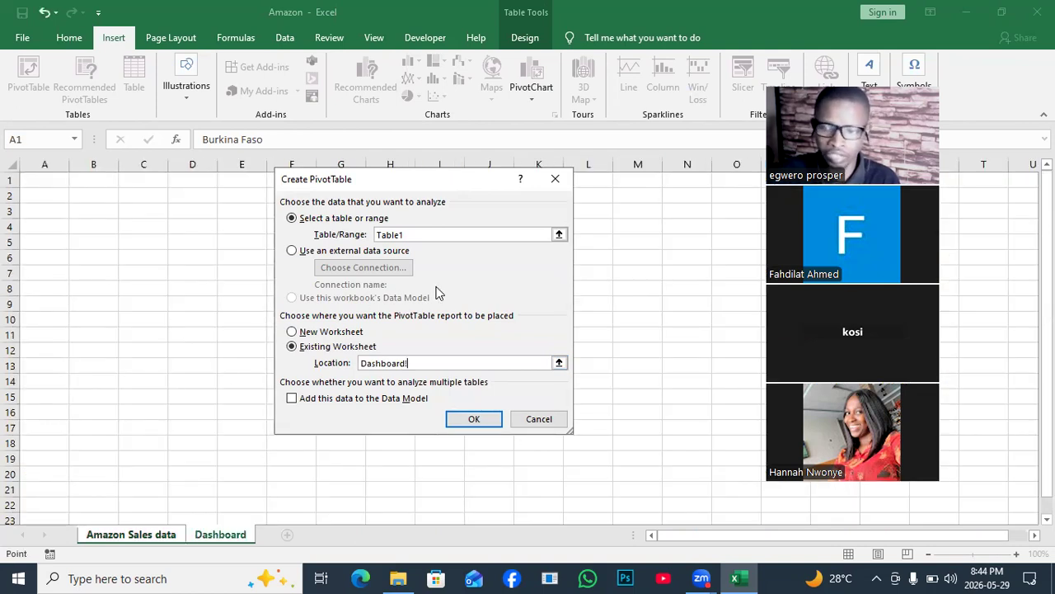
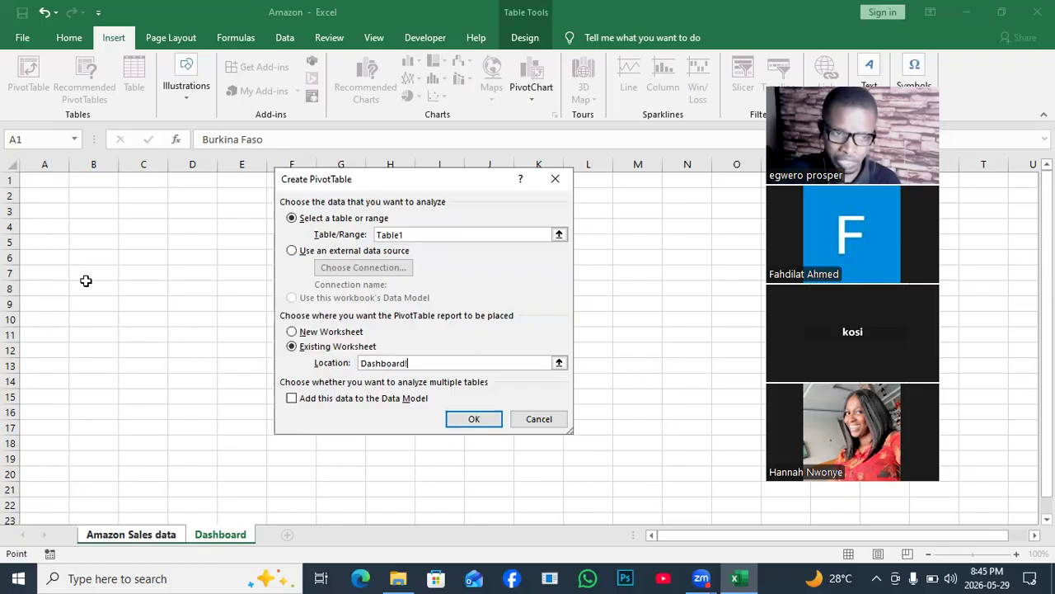
- Create the PivotTable at cell B7 of the Dashboard sheet and add Total Profit to its values as a sum
click(91, 276)
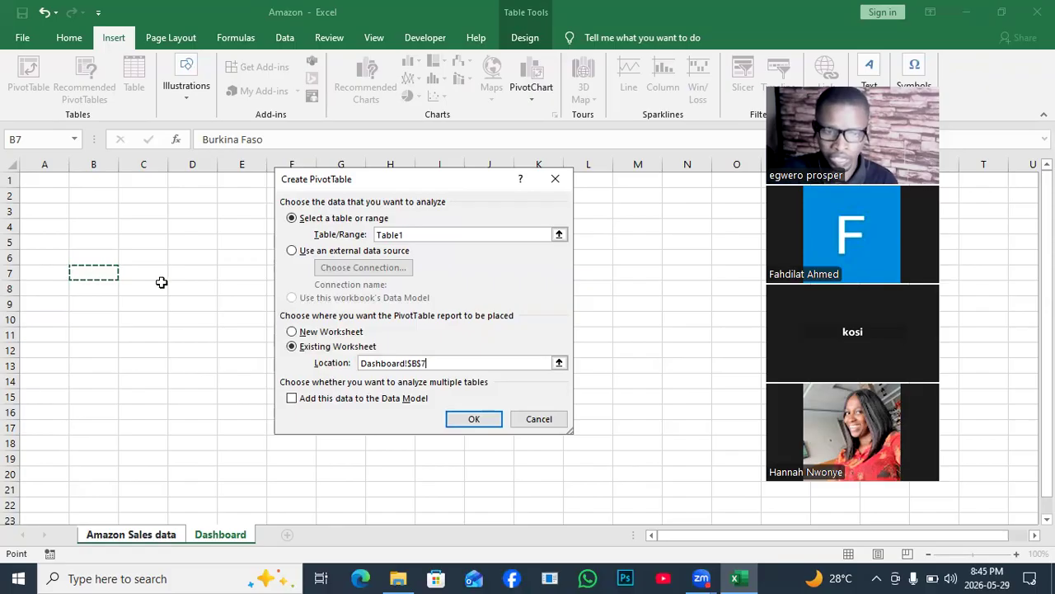
click(483, 418)
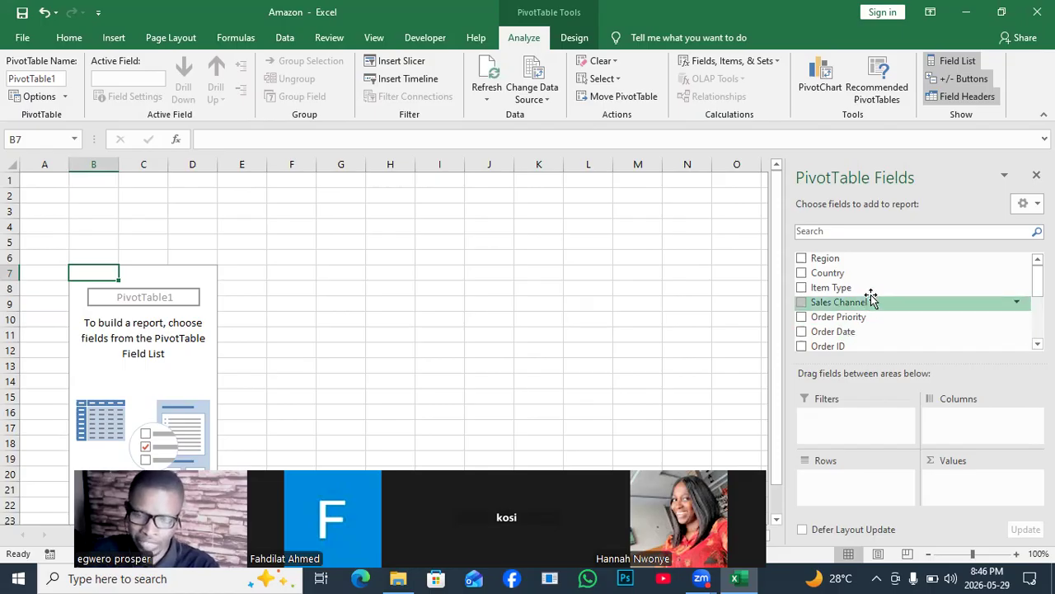
mouse_move(1037, 281)
mouse_down()
mouse_move(1037, 323)
mouse_move(1037, 281)
mouse_up()
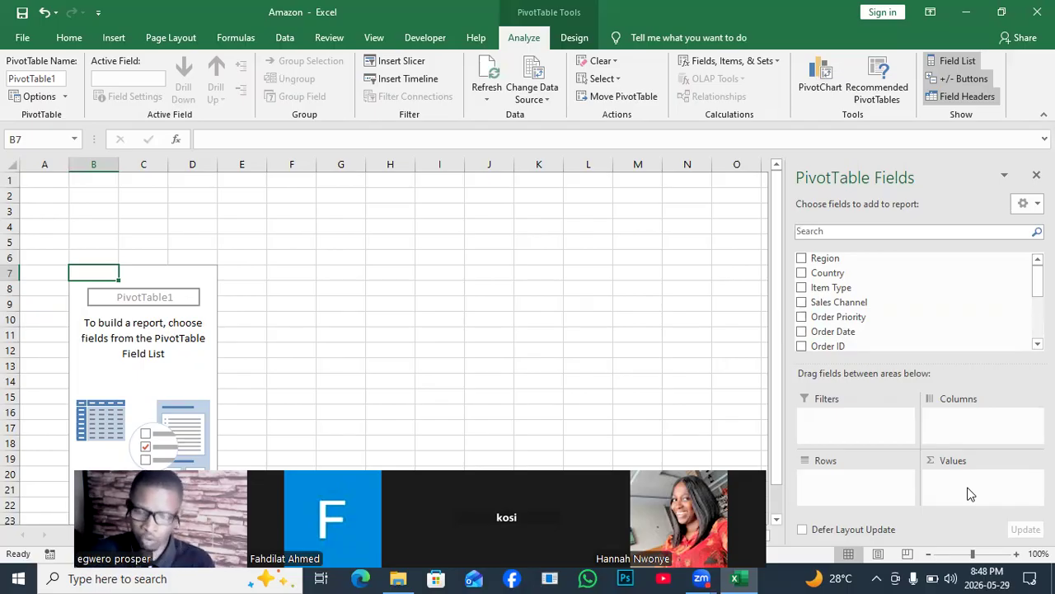
scroll(915, 301, down, 3)
scroll(915, 301, down, 1)
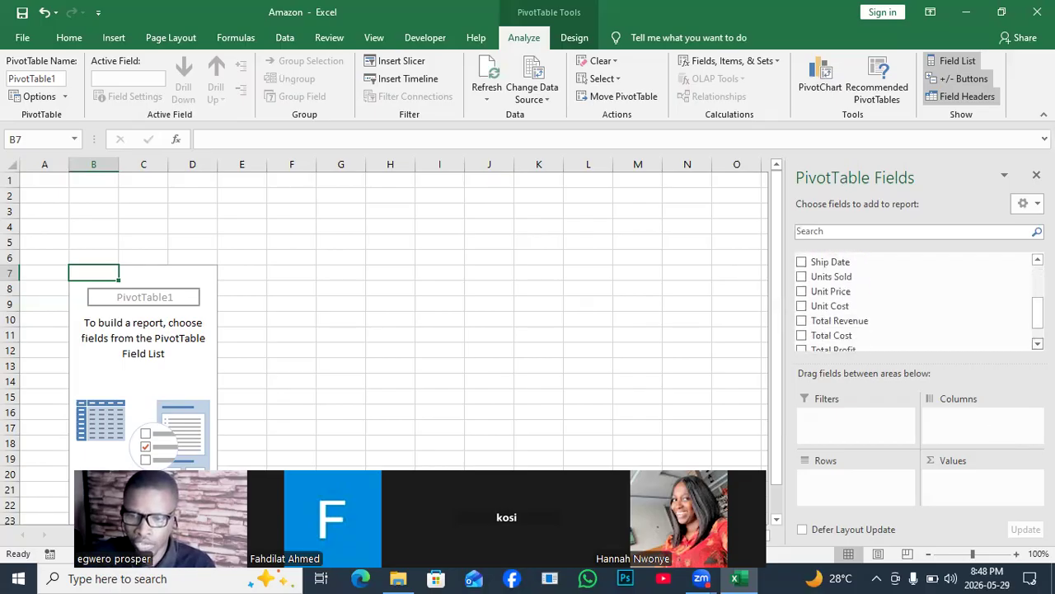
scroll(856, 338, down, 1)
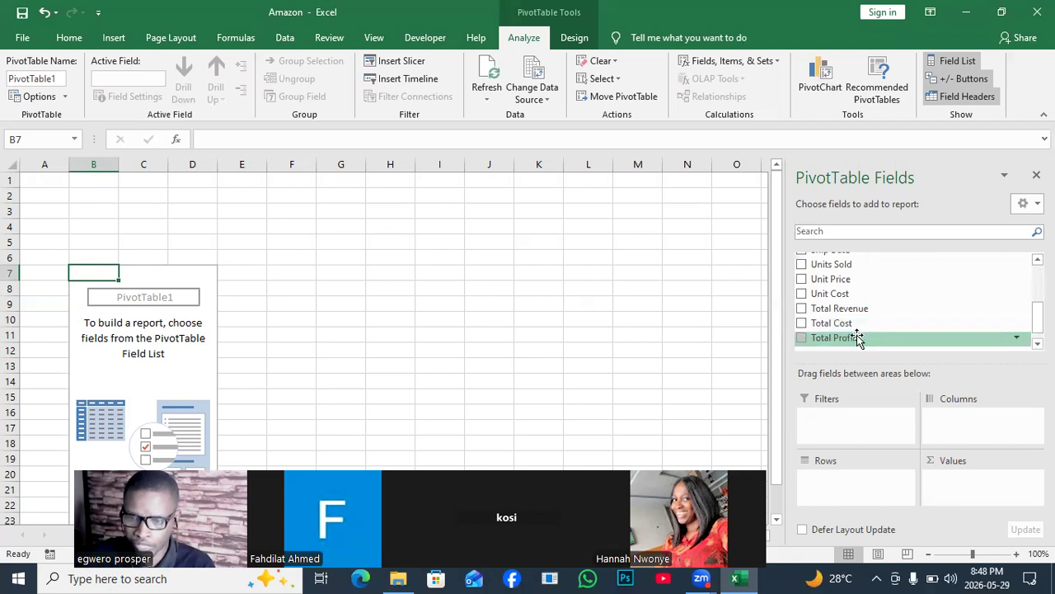
drag(858, 340, 970, 483)
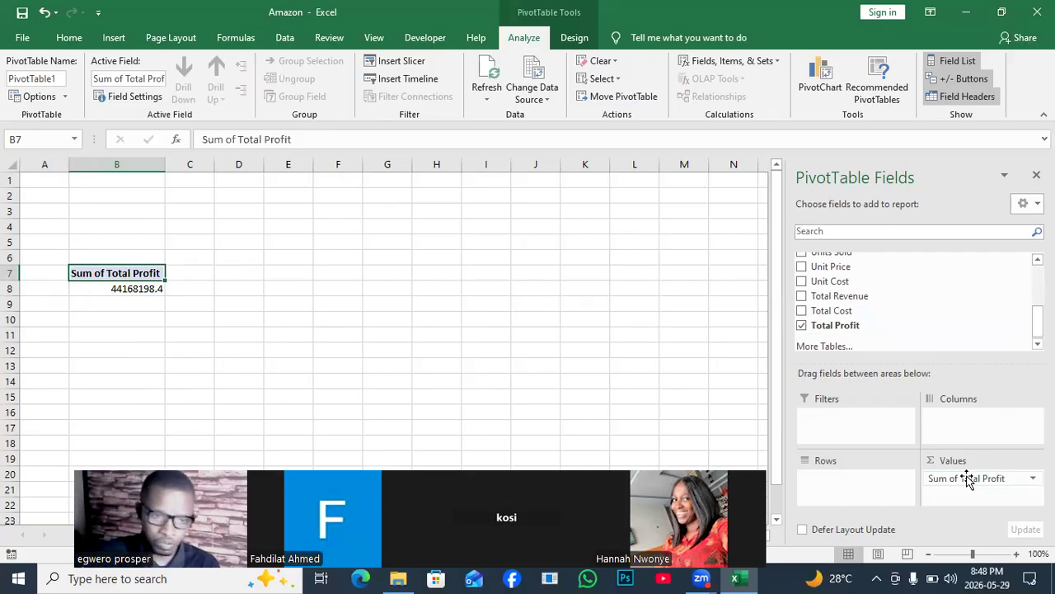
- Rename the PivotTable's value header in B7 to TotalProfit, without a space
click(237, 139)
key(BackSpace)
key(BackSpace)
key(BackSpace)
key(BackSpace)
key(BackSpace)
key(BackSpace)
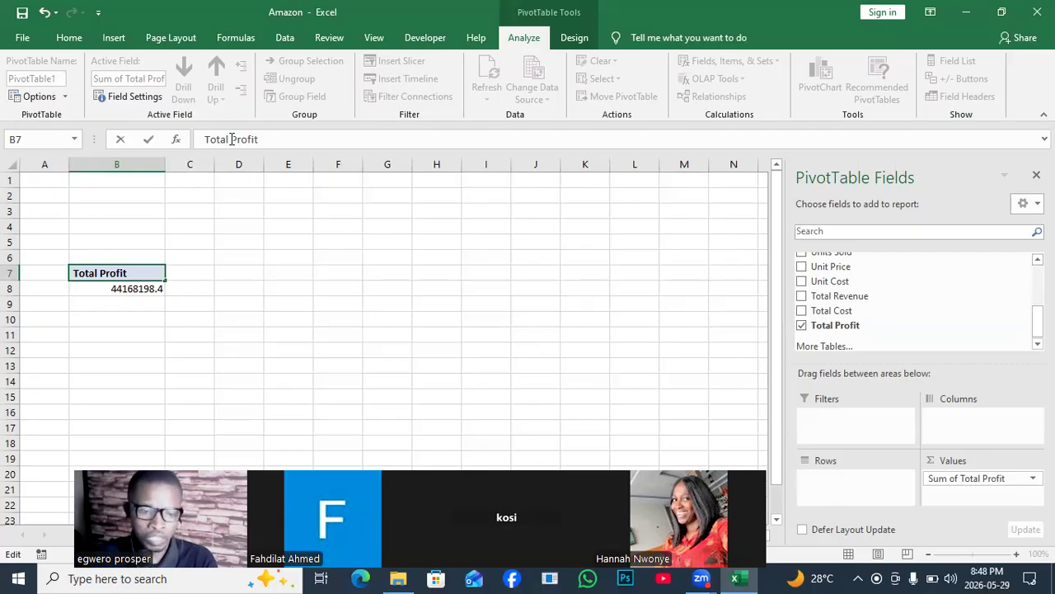
key(BackSpace)
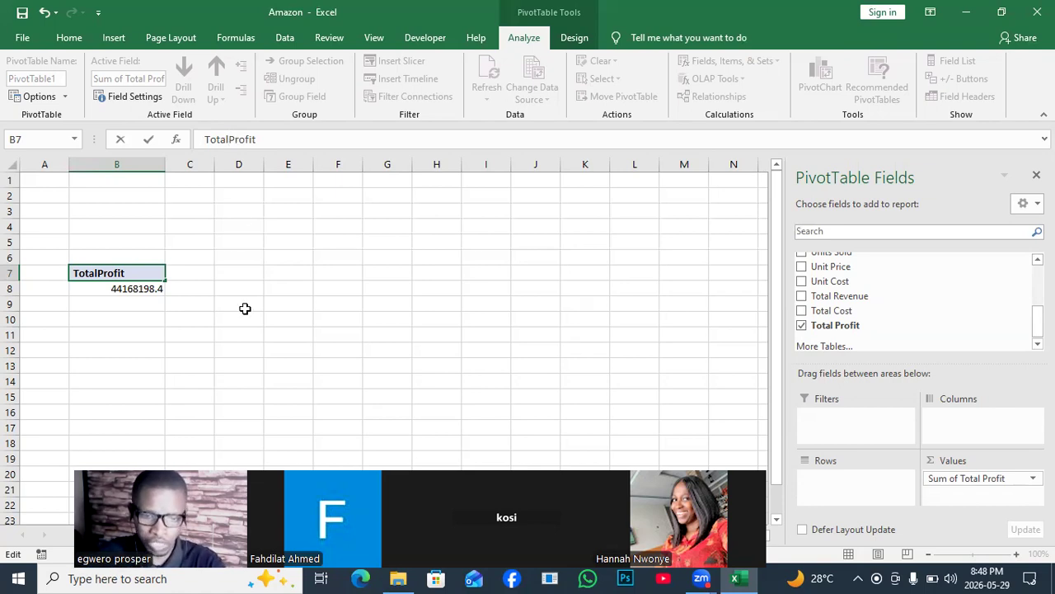
click(142, 310)
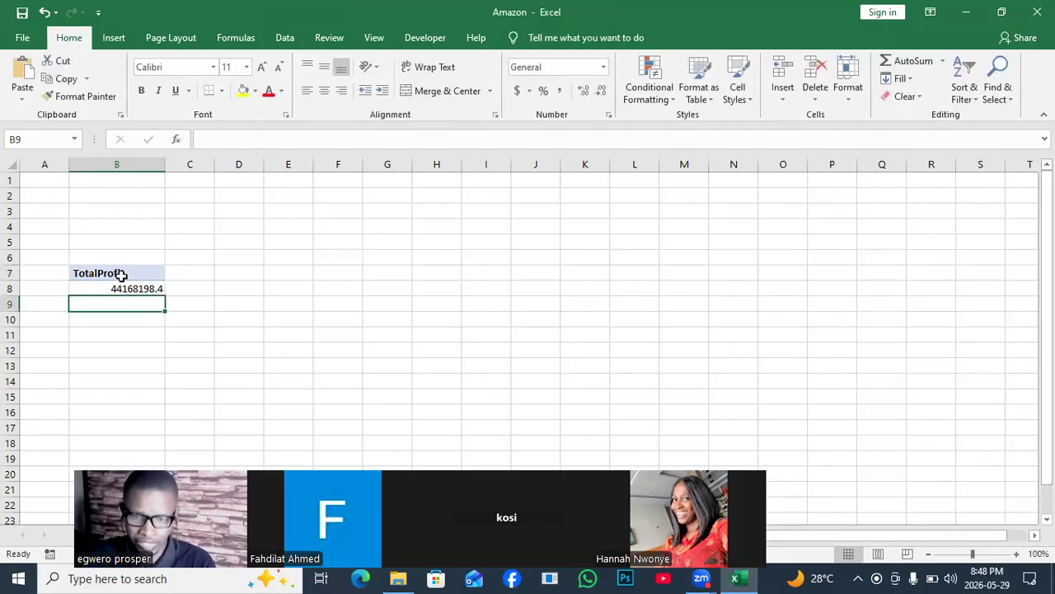
- Copy the TotalProfit PivotTable in B7:B8 to D7, narrowing column C into a slim gap between them
click(121, 275)
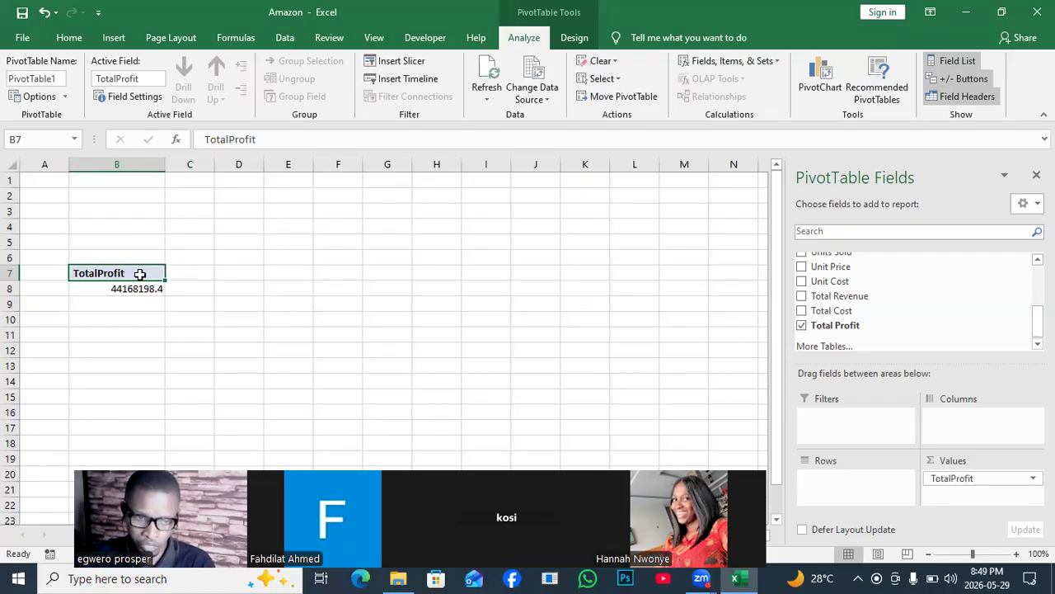
drag(142, 275, 145, 288)
key(ctrl+c)
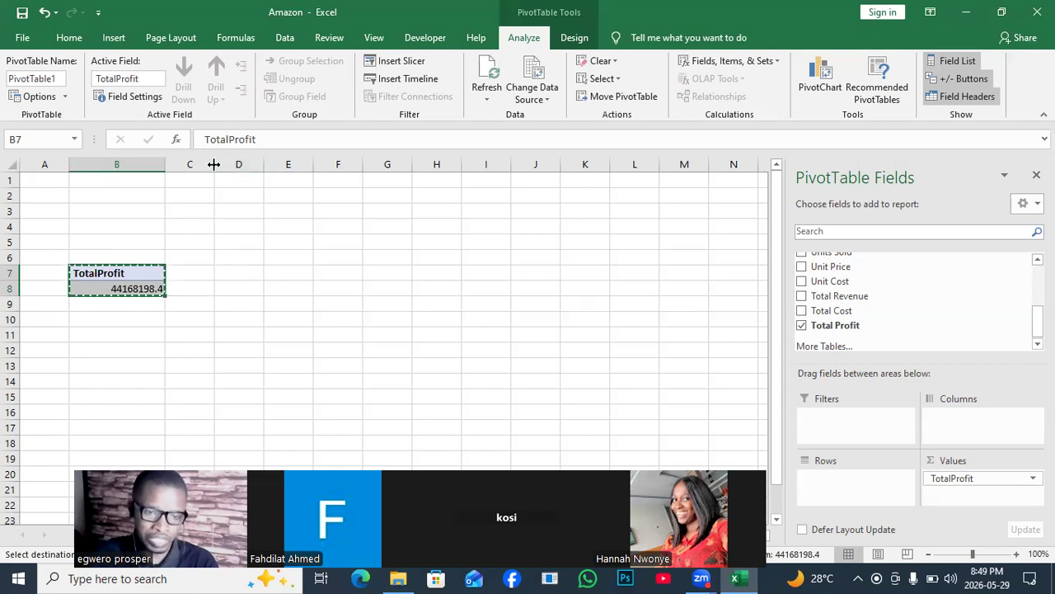
drag(213, 164, 181, 164)
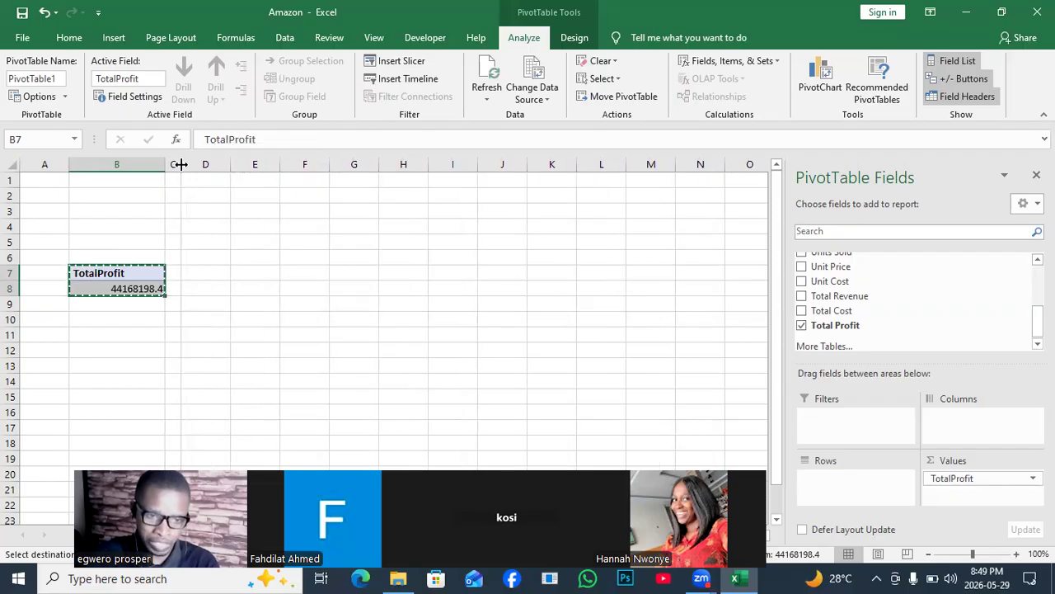
click(199, 273)
key(ctrl+v)
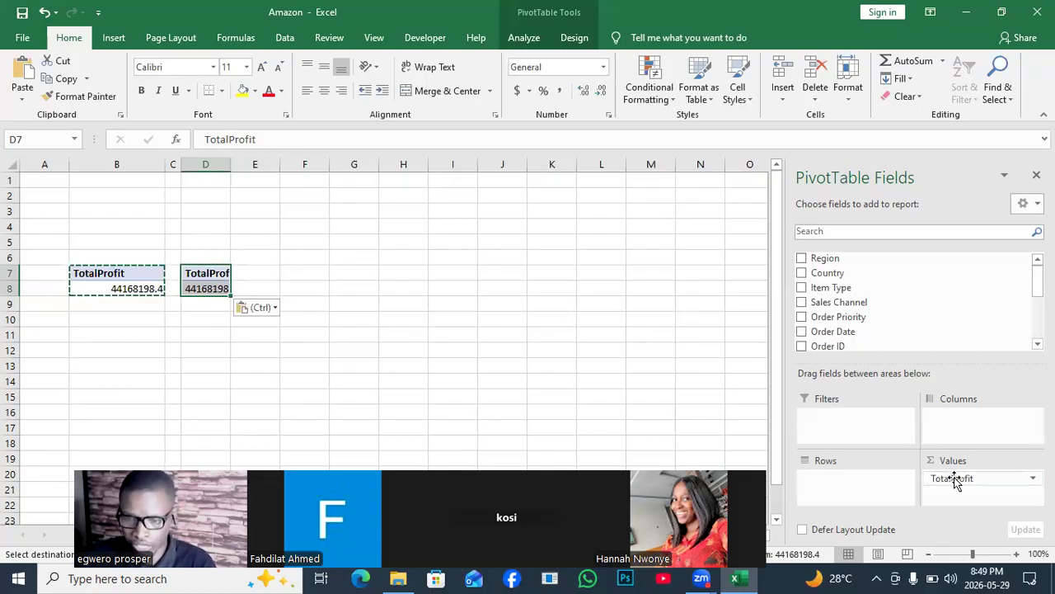
- Replace the TotalProfit value field with Total Revenue in the PivotTable at D7 and clear the copy selection
drag(954, 480, 936, 297)
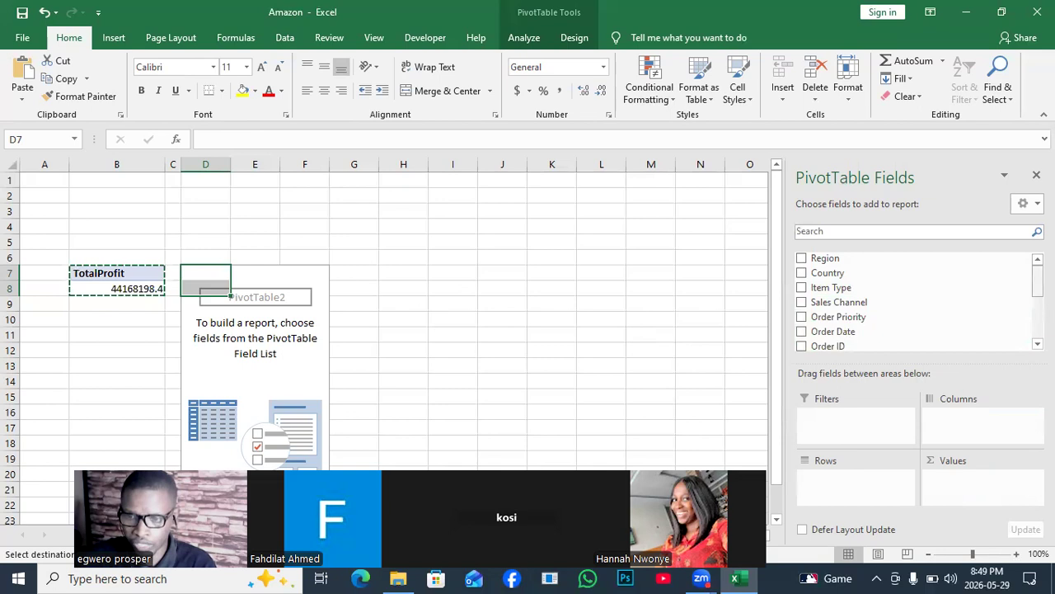
drag(1038, 281, 1038, 316)
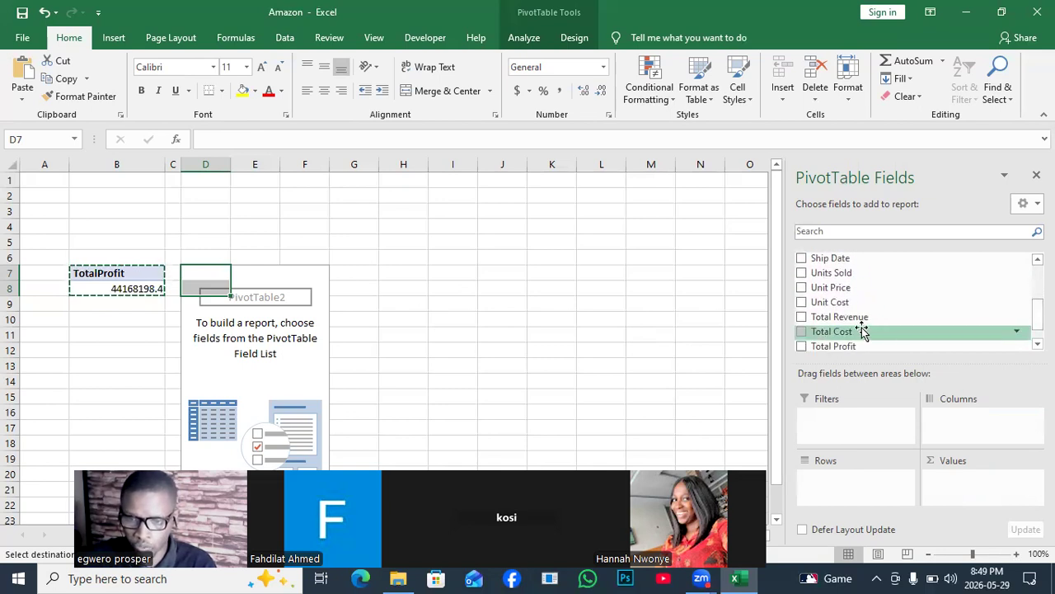
drag(865, 318, 965, 487)
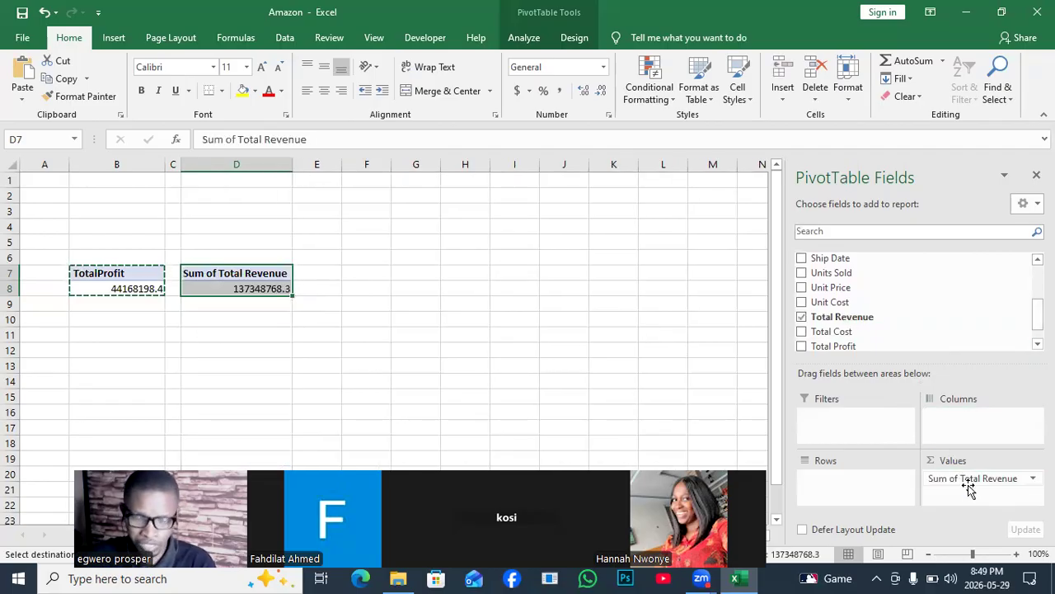
key(Escape)
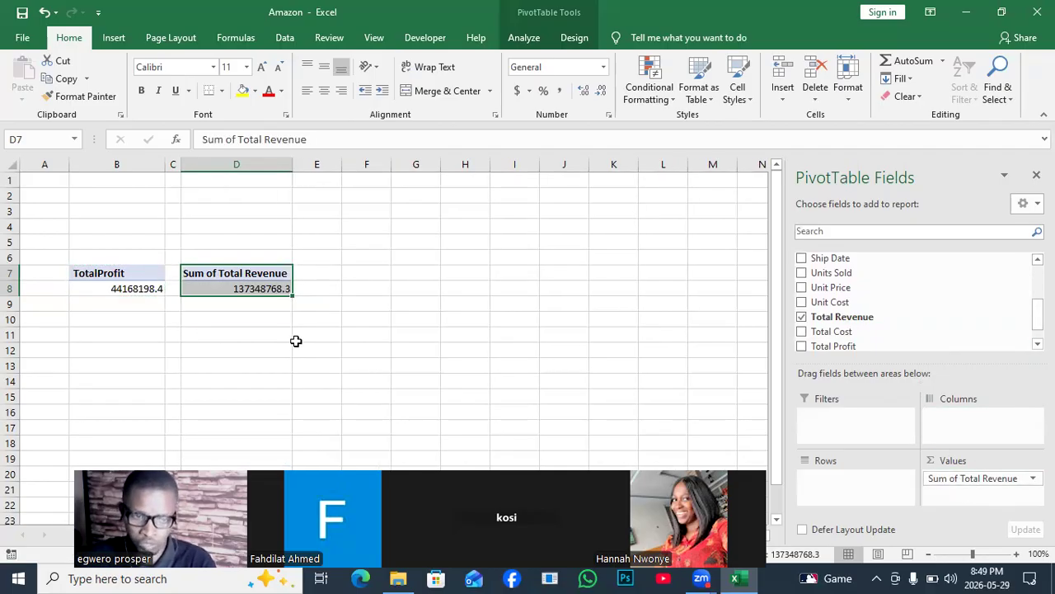
- Rename the value header in D7 to TotalRevenue, without a space
click(236, 265)
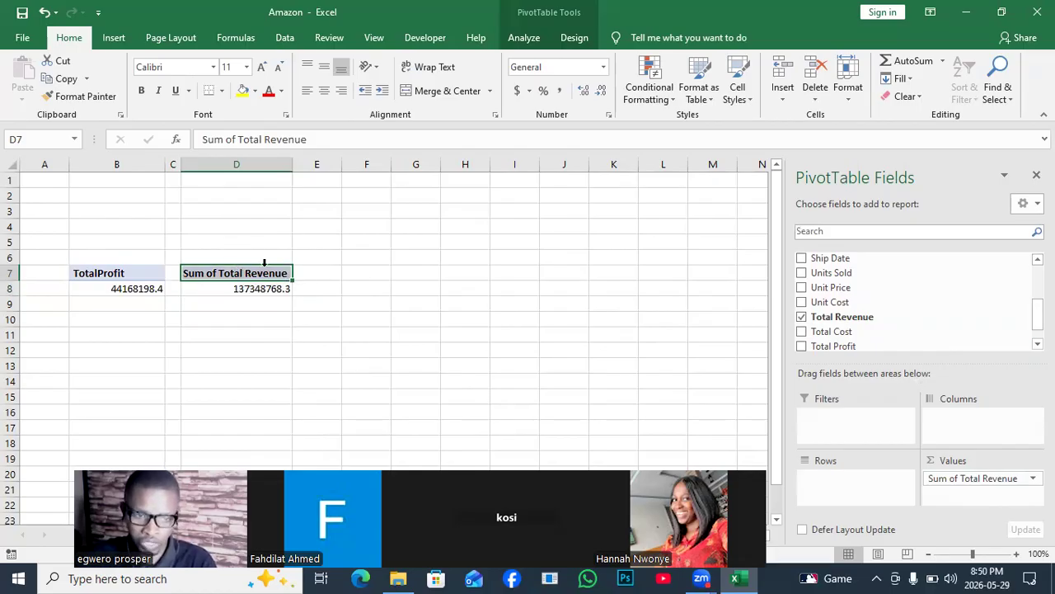
click(262, 275)
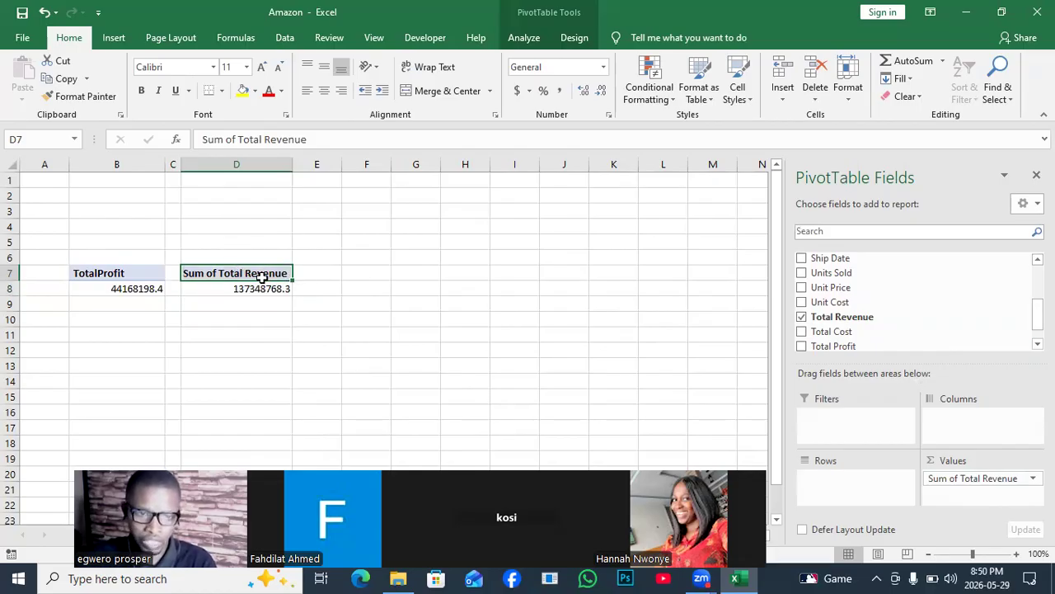
click(242, 139)
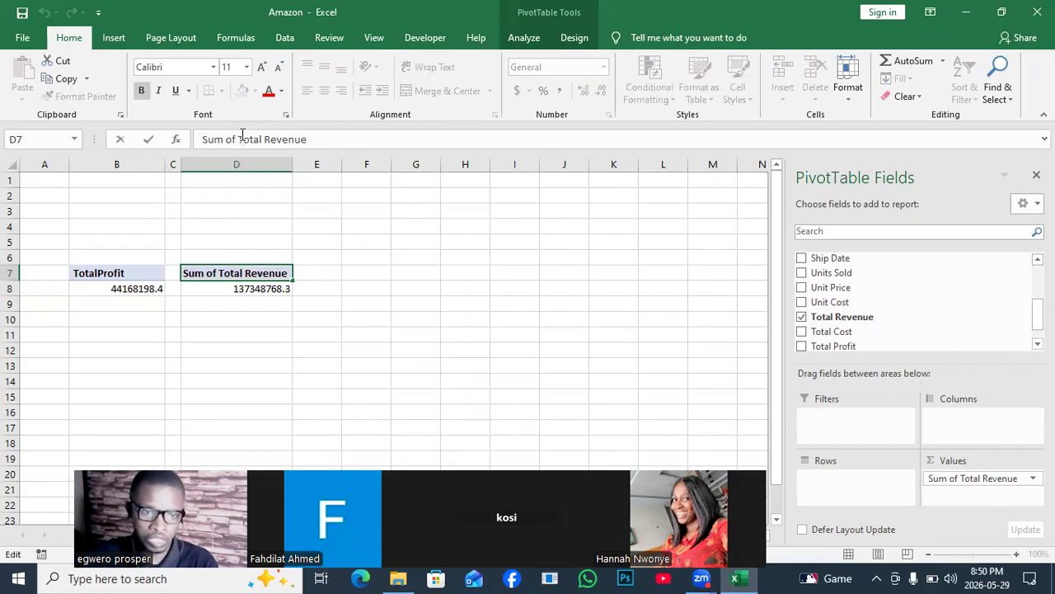
key(BackSpace)
key(BackSpace)
key(BackSpace)
key(BackSpace)
key(BackSpace)
key(BackSpace)
key(BackSpace)
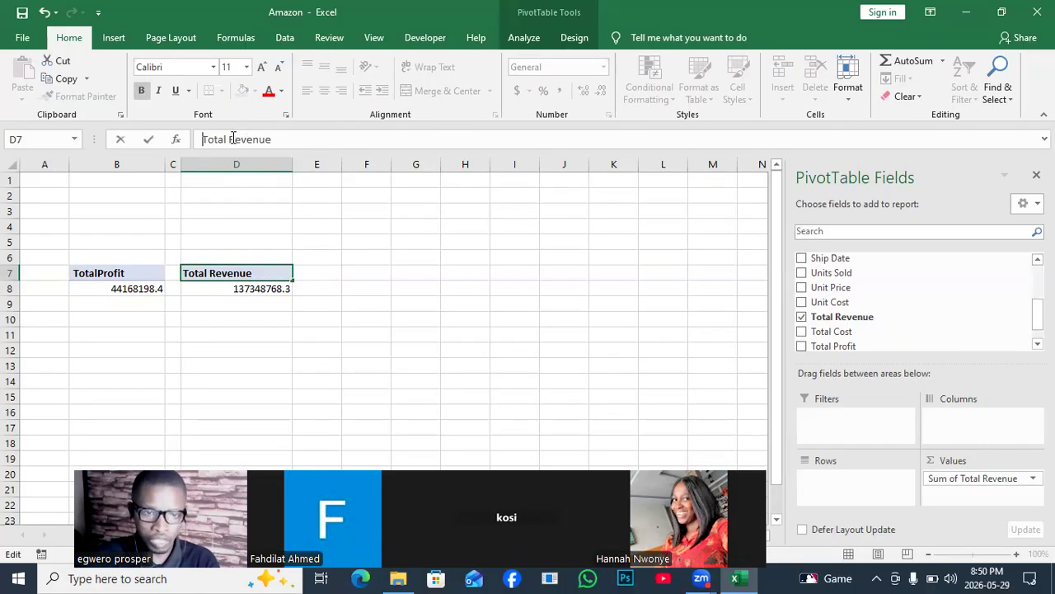
click(230, 138)
key(BackSpace)
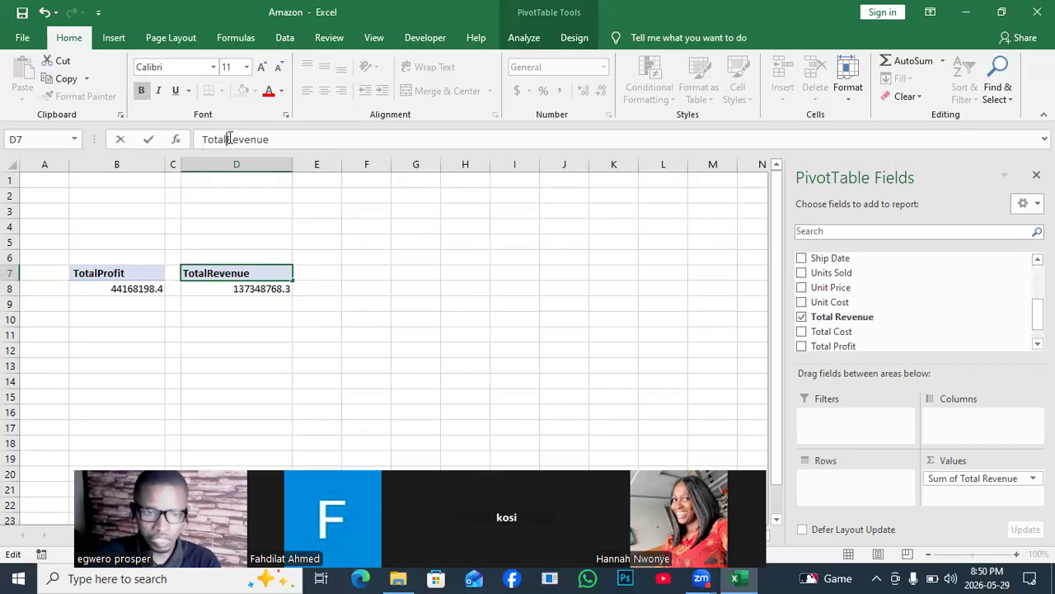
click(252, 293)
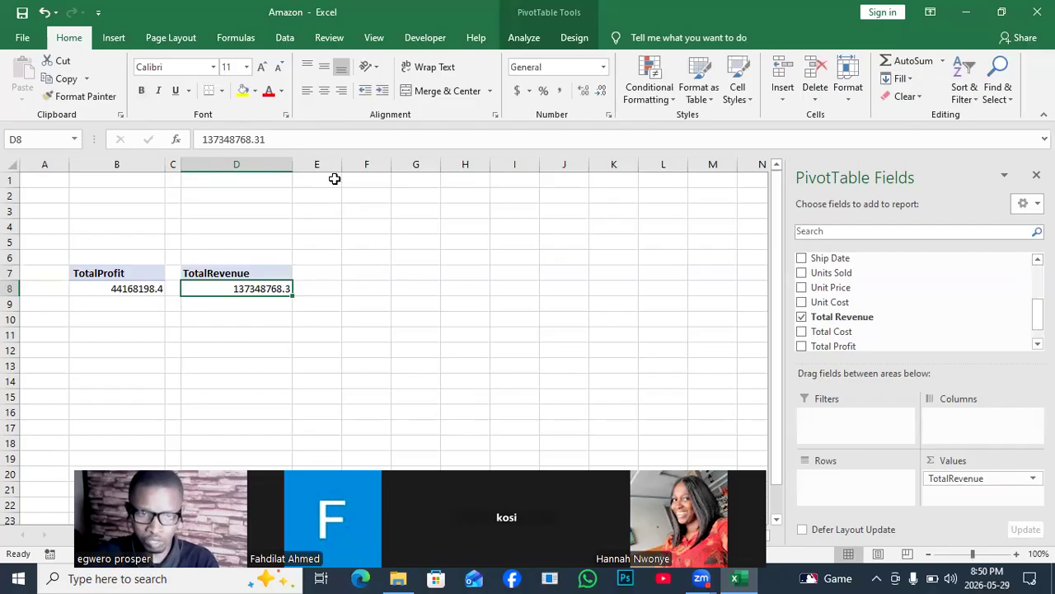
- Narrow column E into a slim gap and copy the TotalRevenue PivotTable in D7:D8 to F7
drag(341, 164, 306, 164)
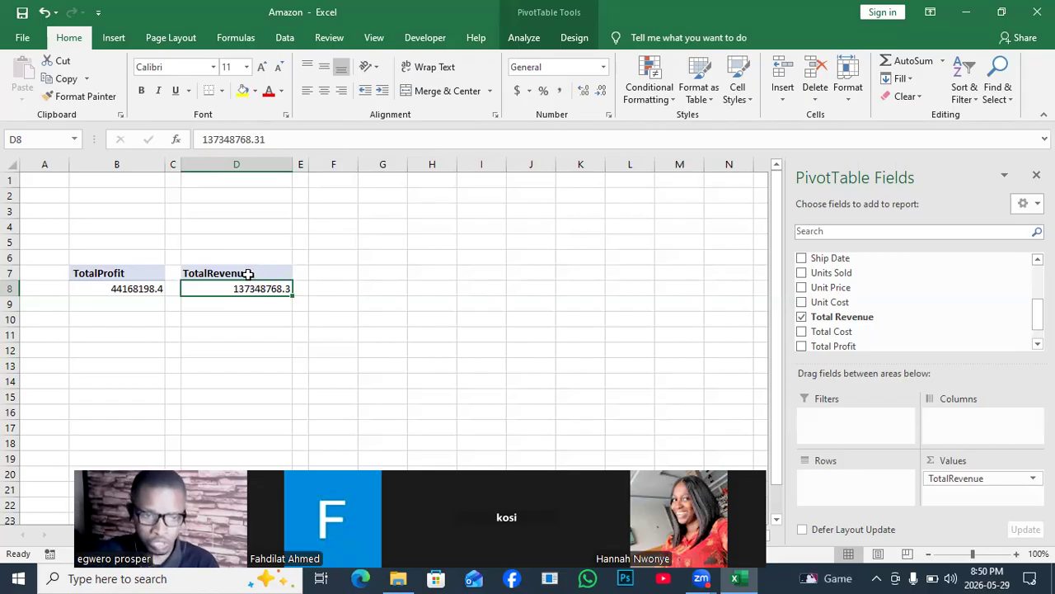
drag(253, 277, 257, 288)
key(ctrl+c)
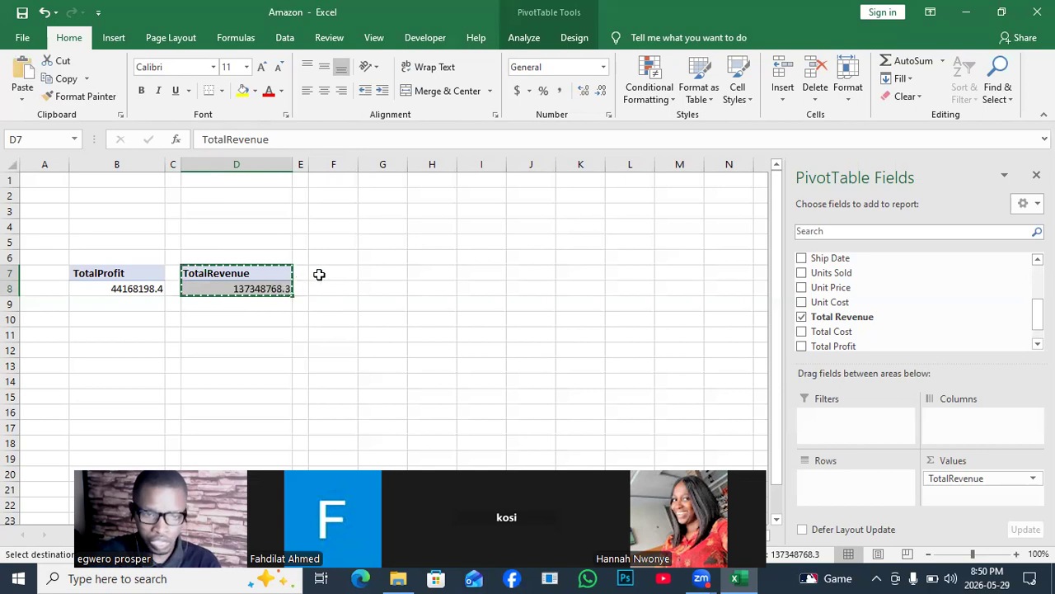
click(318, 273)
key(ctrl+v)
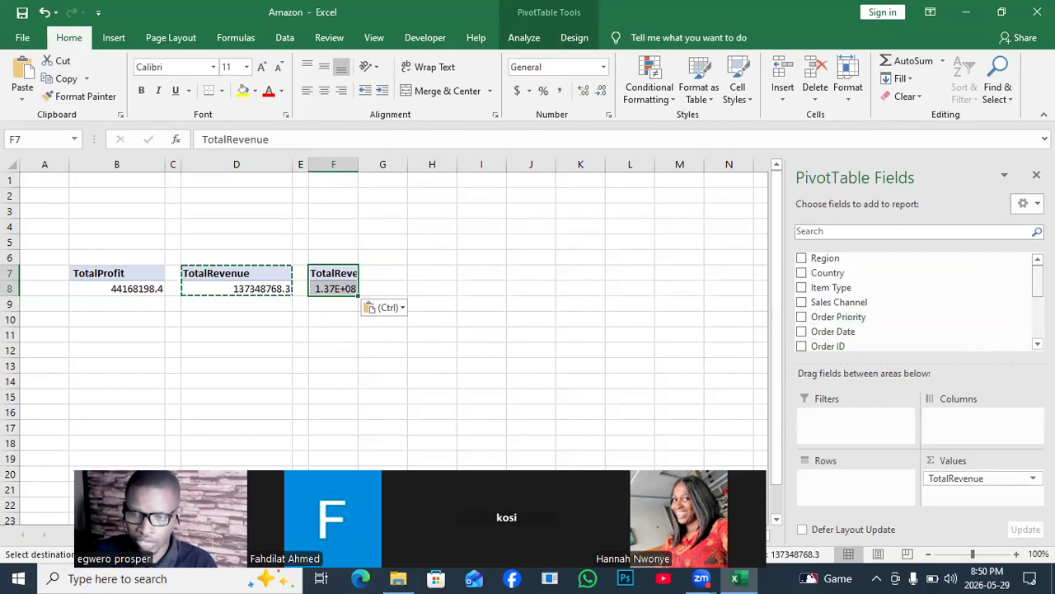
- Replace Total Revenue with Units Sold in the PivotTable at F7 and clear the copy selection
scroll(915, 301, down, 3)
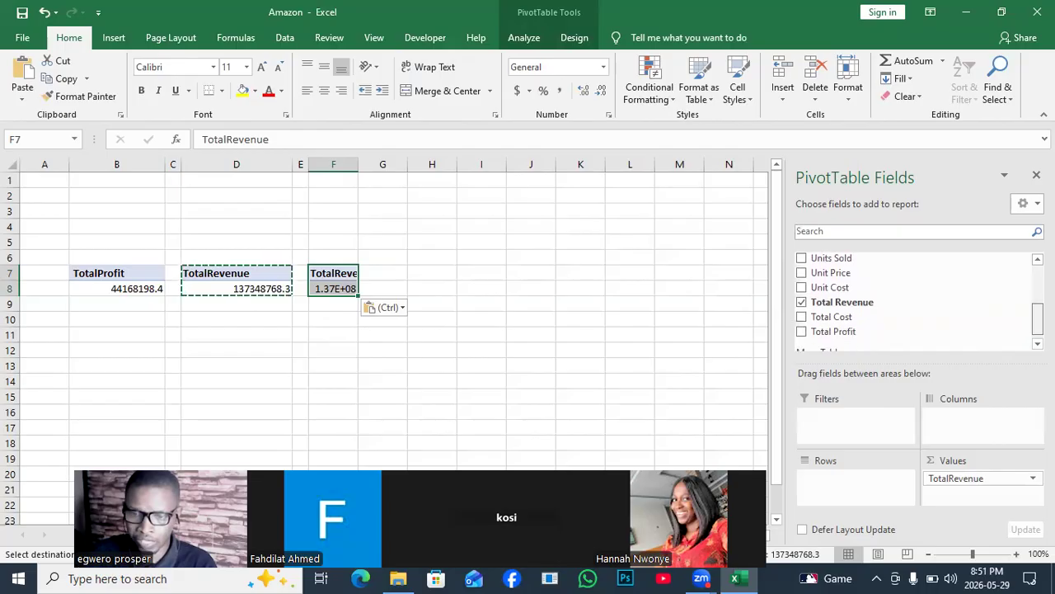
click(802, 304)
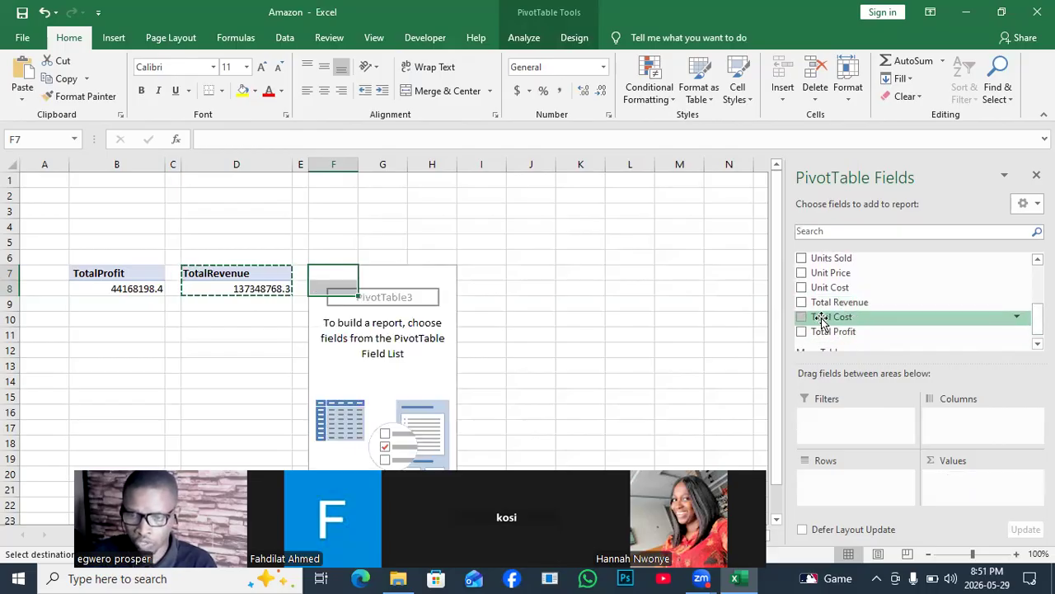
click(802, 258)
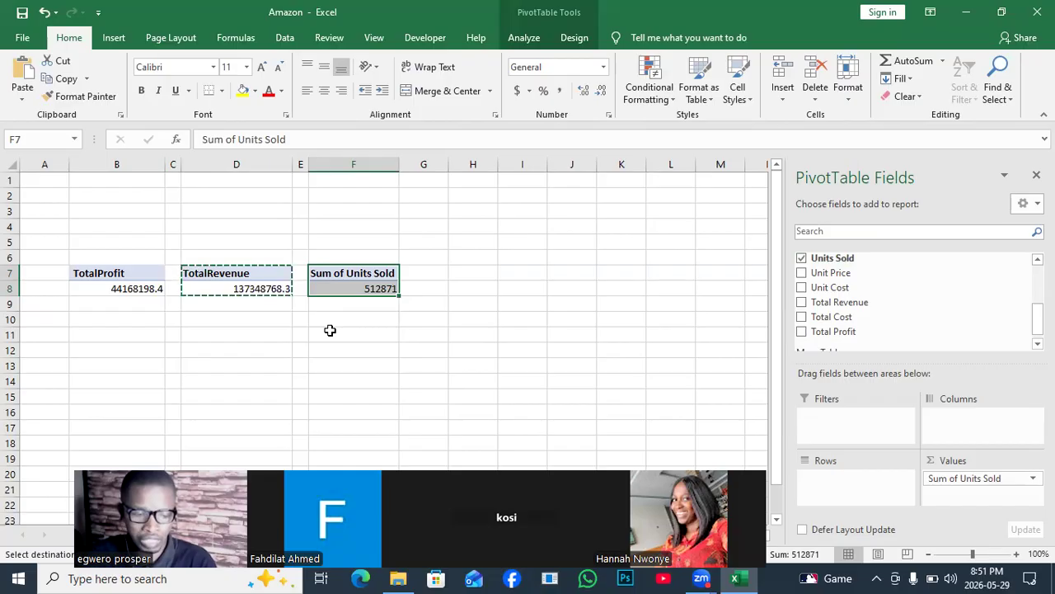
key(Escape)
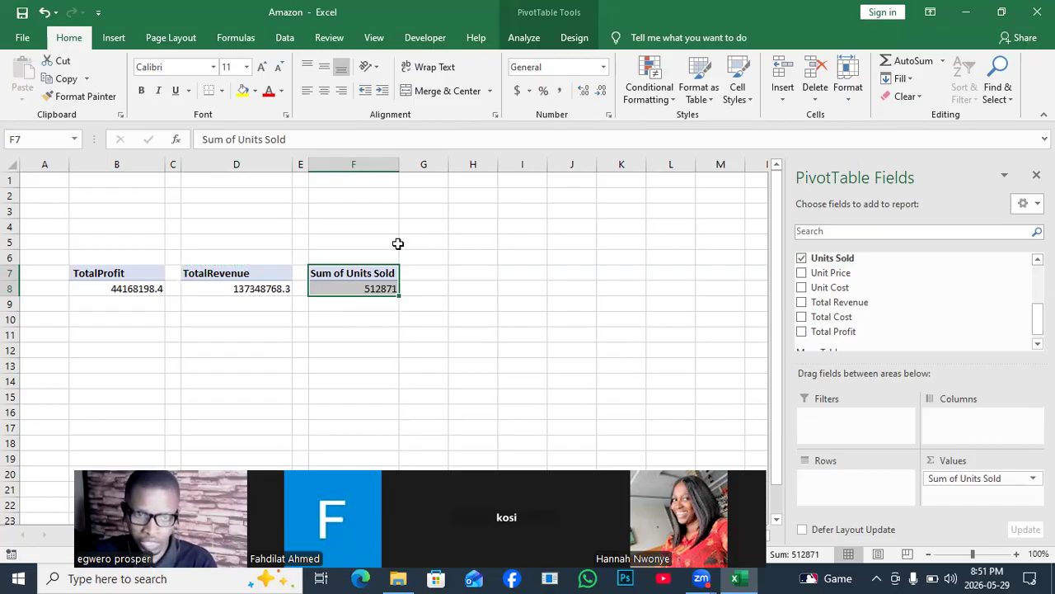
- Narrow column G into a slim gap beside the Units Sold PivotTable and select that PivotTable's header cell, F7
drag(448, 163, 415, 165)
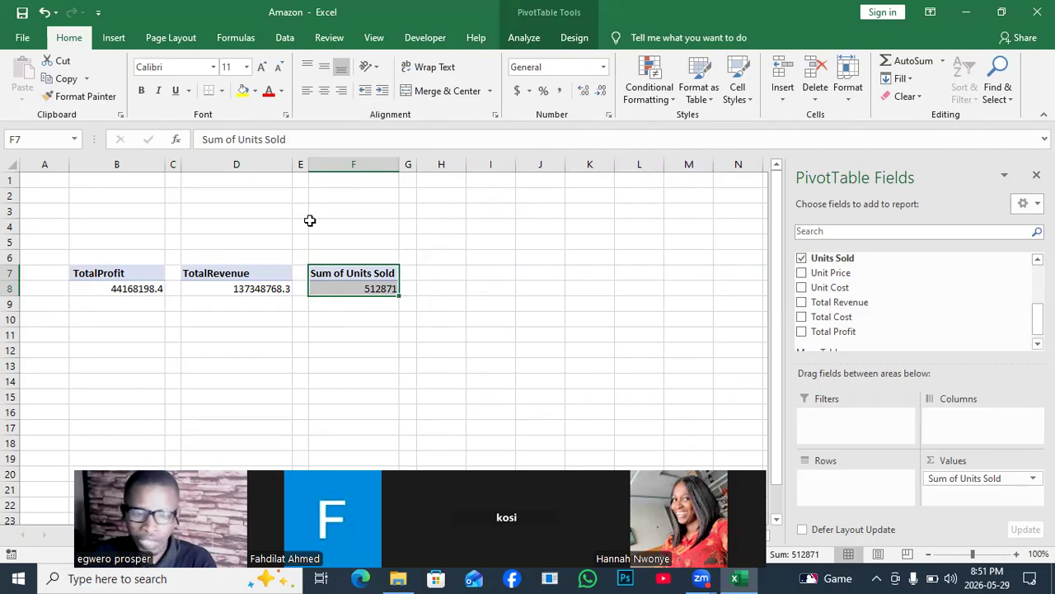
mouse_move(314, 290)
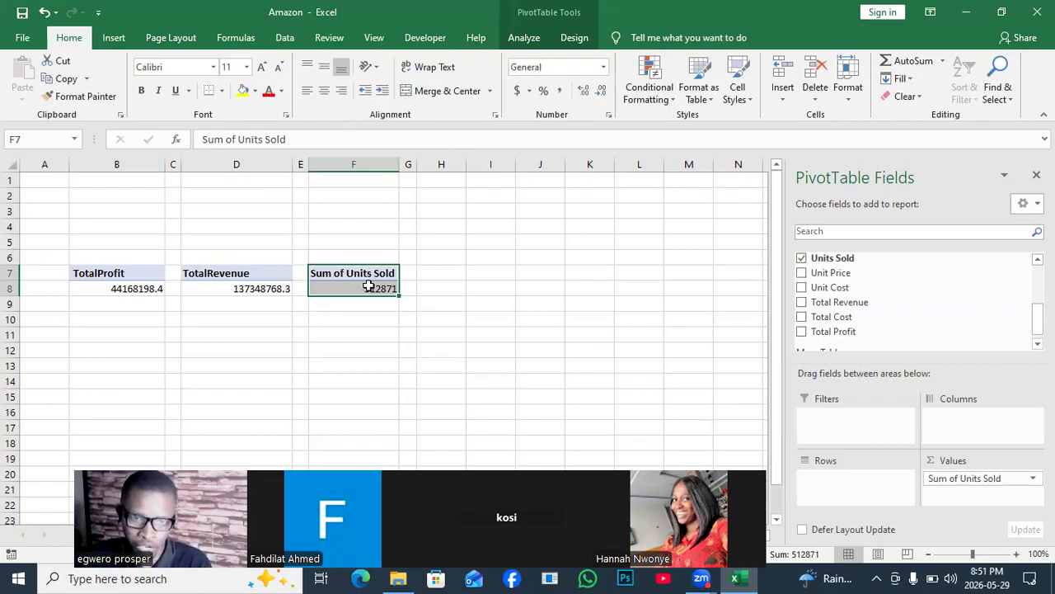
click(447, 284)
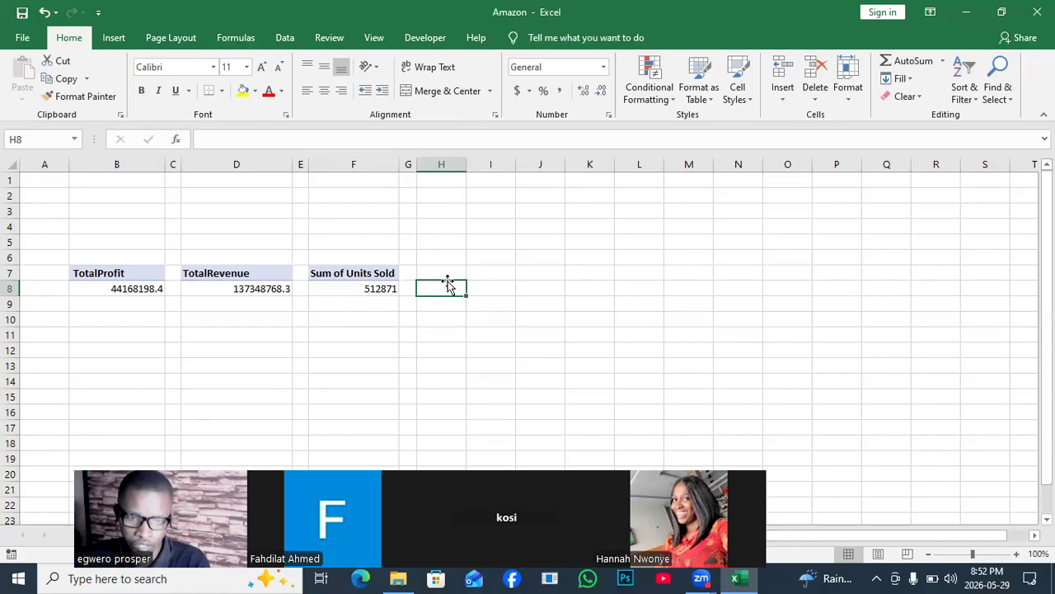
click(381, 288)
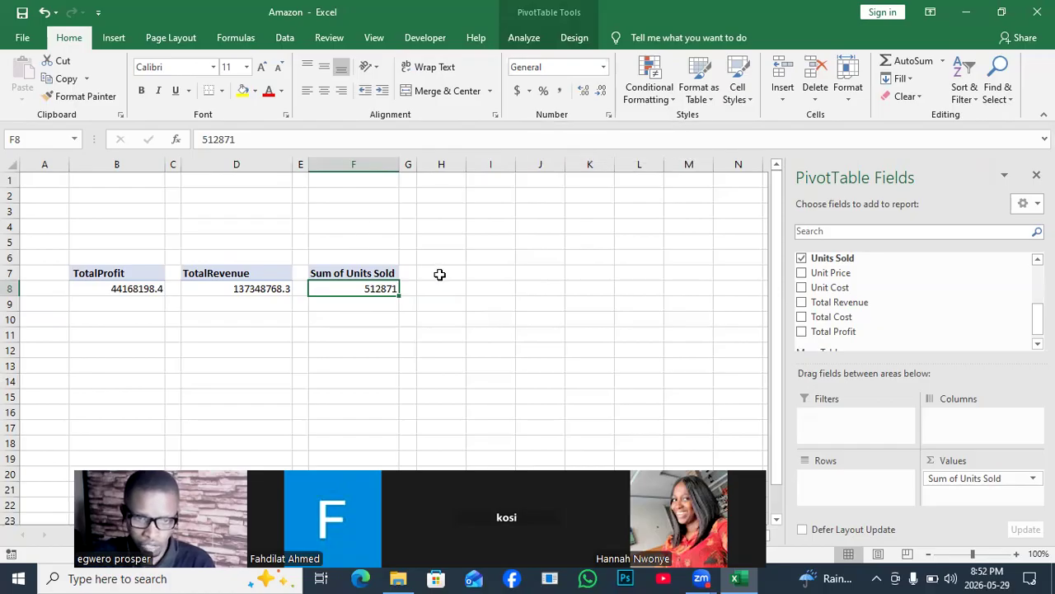
click(353, 275)
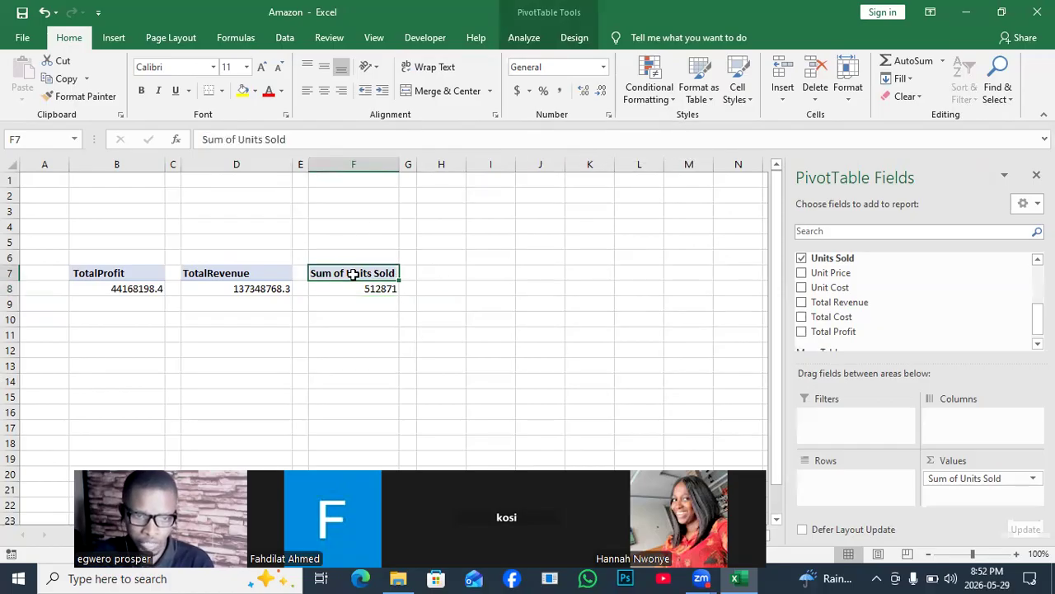
- Copy the Units Sold PivotTable in F7:F8 to H7 and fit column H to its contents
drag(353, 275, 360, 287)
key(ctrl+c)
click(452, 269)
key(ctrl+v)
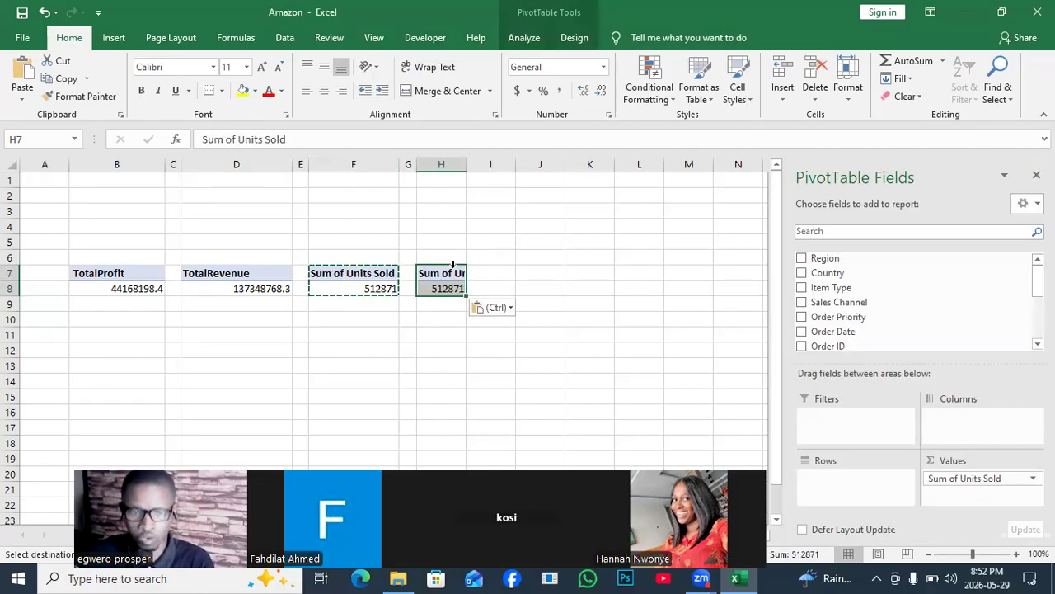
double_click(465, 166)
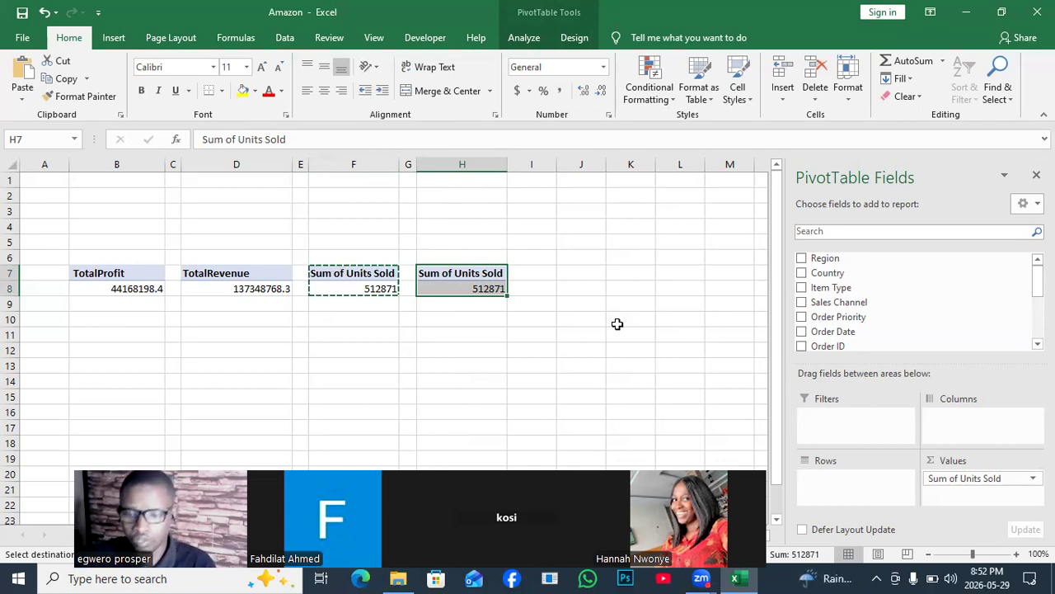
- Replace Units Sold with Unit Price in the PivotTable at H7 and clear the copy selection
scroll(915, 302, down, 3)
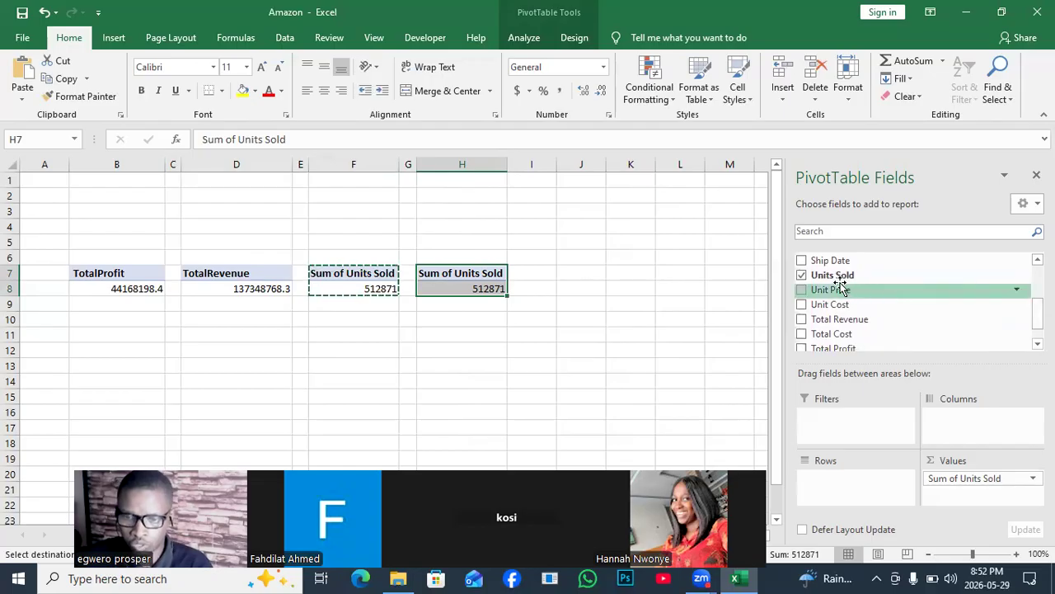
click(803, 277)
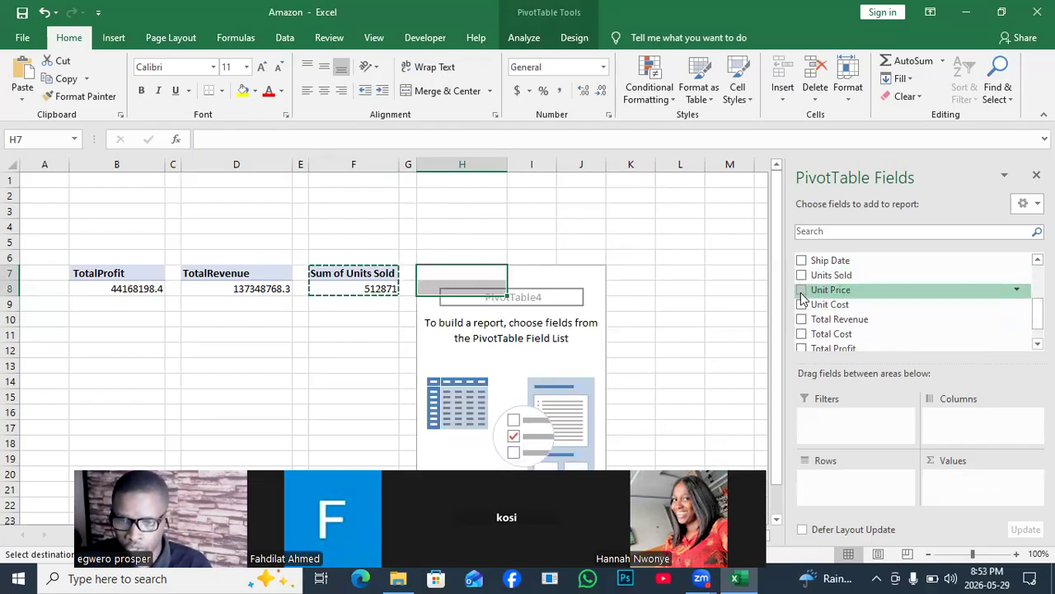
click(803, 290)
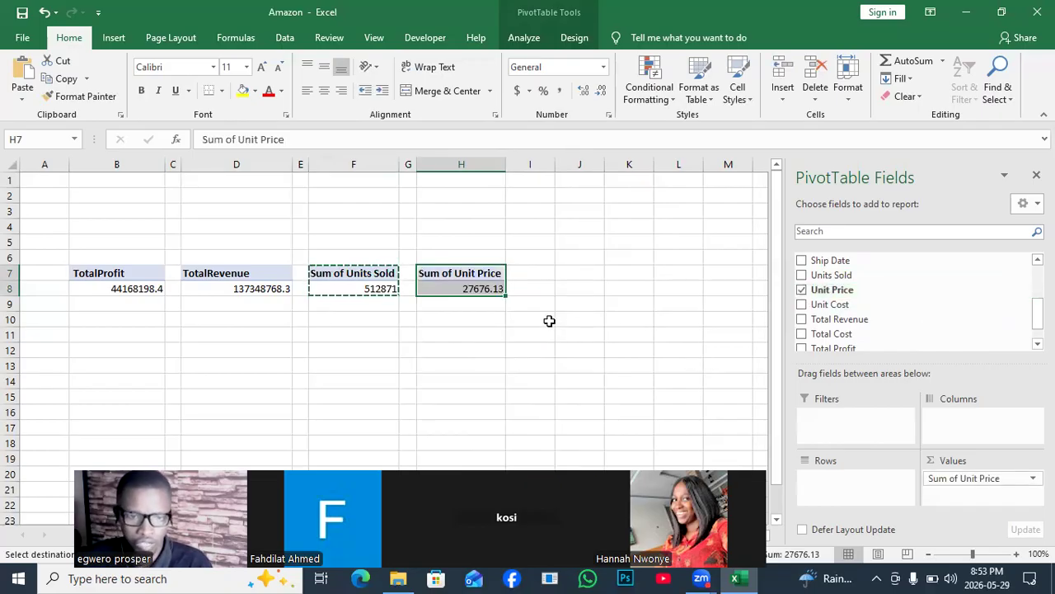
key(Escape)
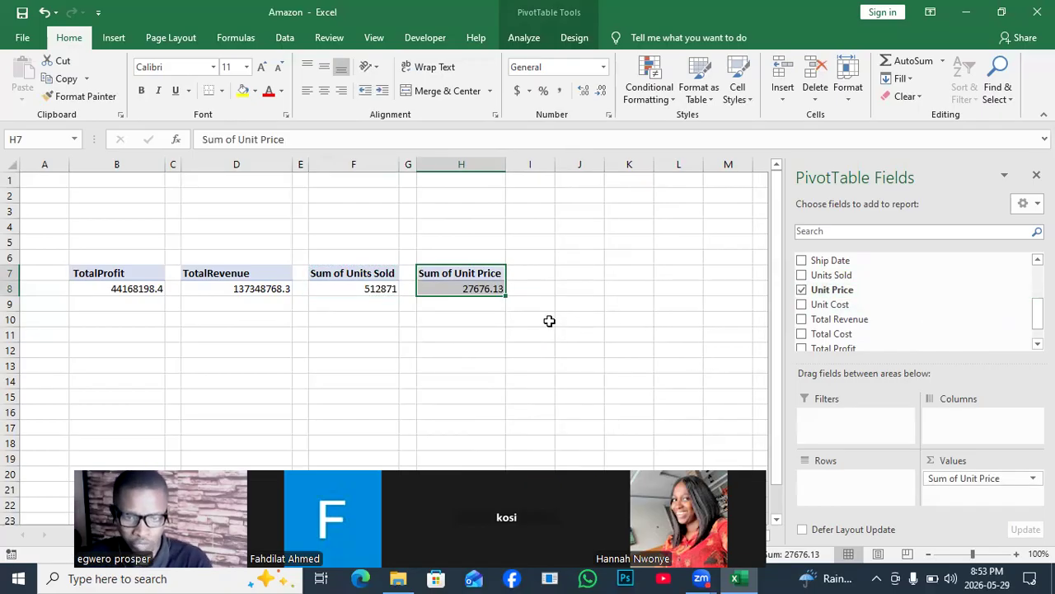
click(526, 280)
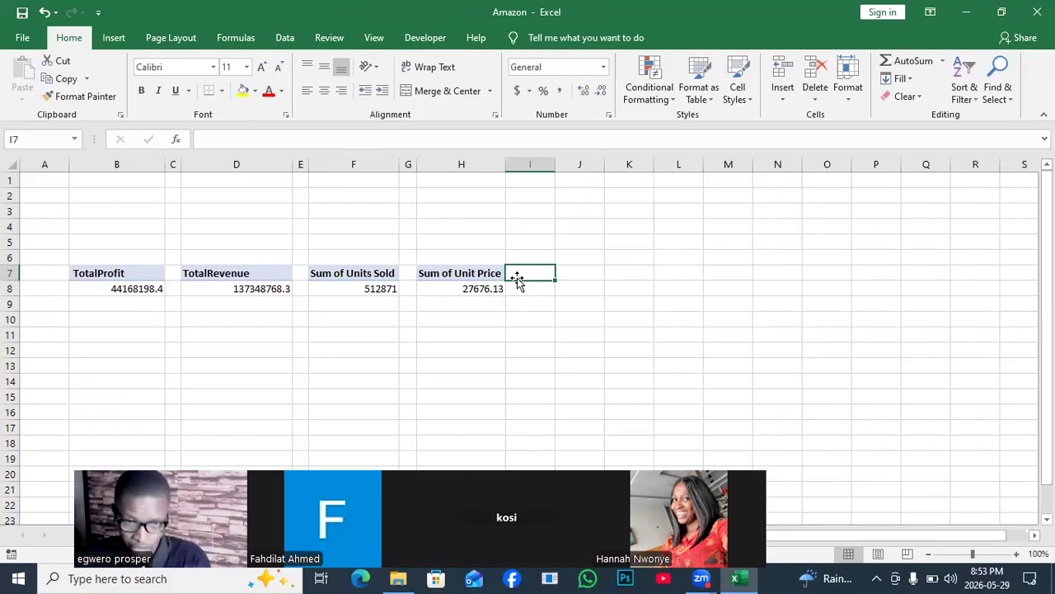
- Narrow column I into a slim gap and copy the Unit Price PivotTable in H7:H8 to J7
drag(441, 275, 479, 296)
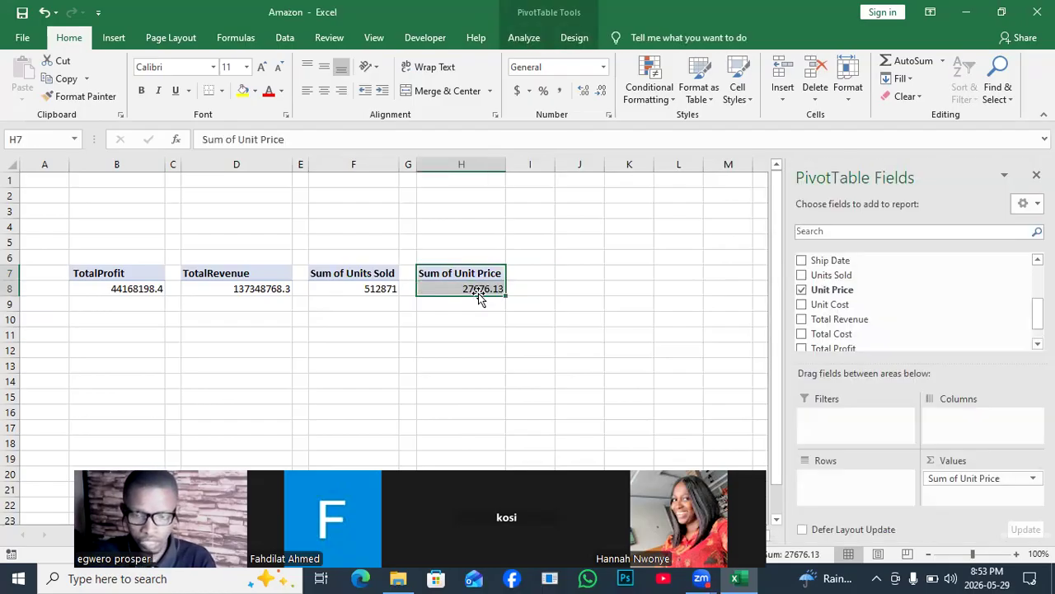
key(ctrl+c)
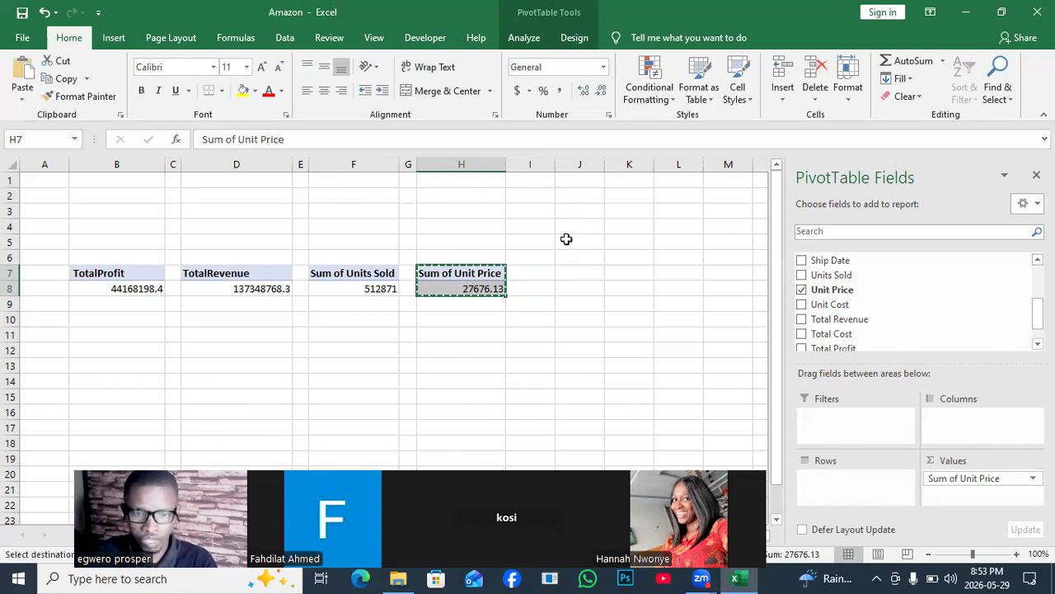
drag(555, 156, 522, 158)
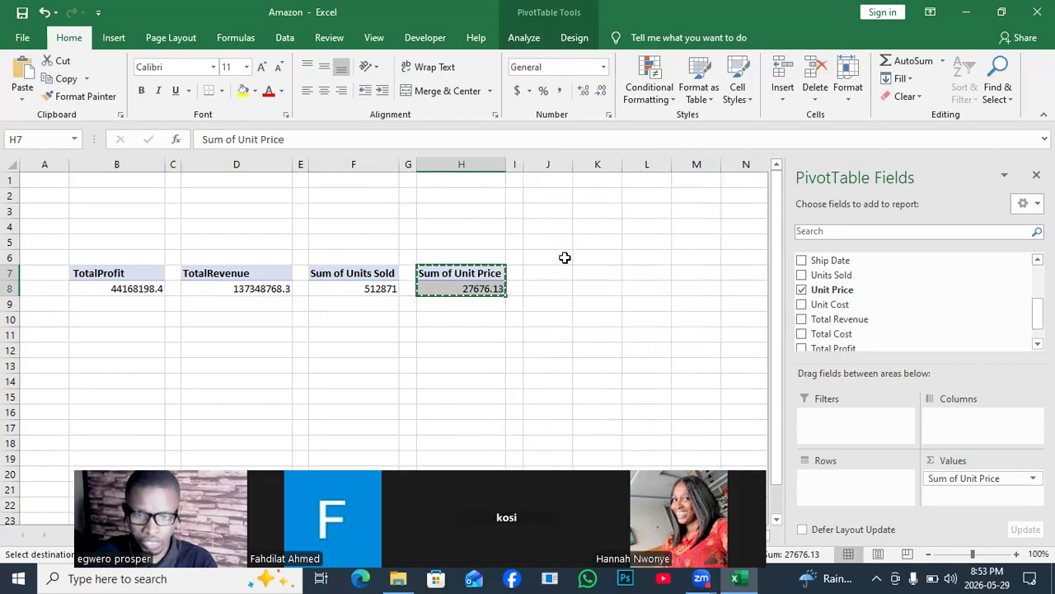
click(561, 270)
key(ctrl+v)
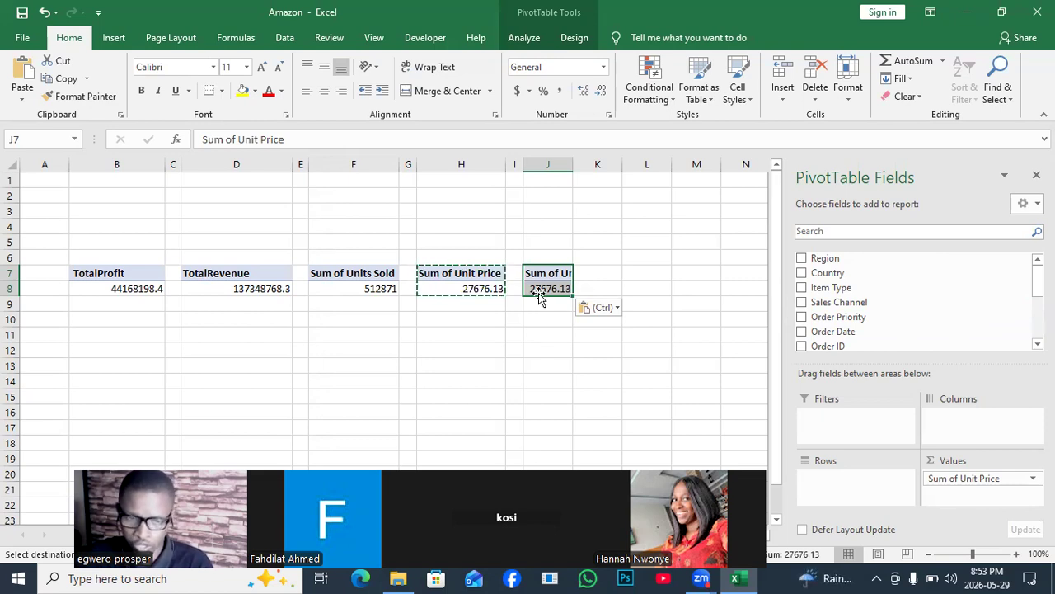
key(Escape)
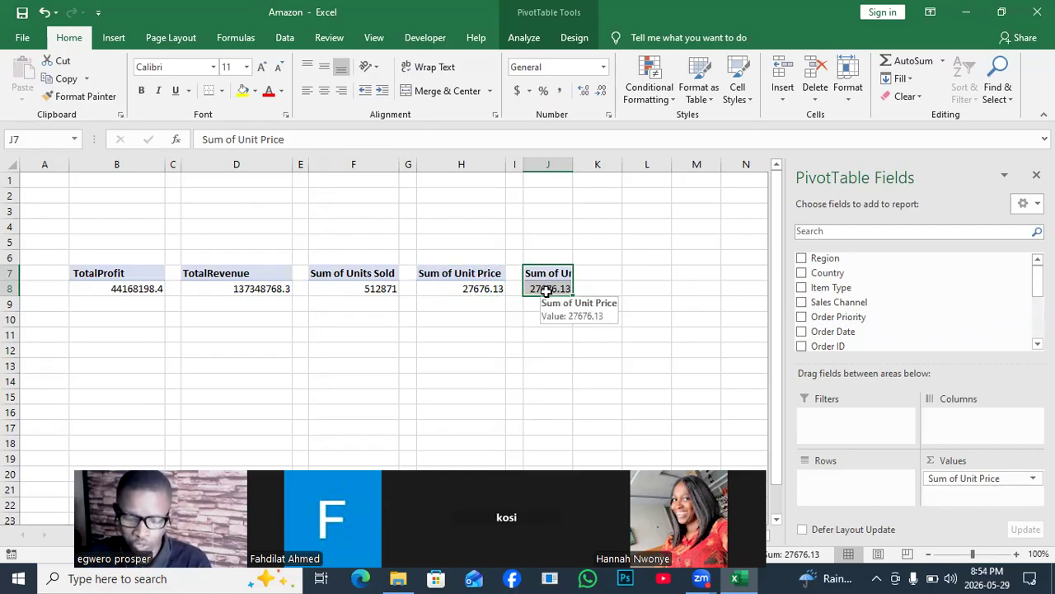
- Summarize the Unit Price value in the PivotTable at J7 by Count
click(546, 290)
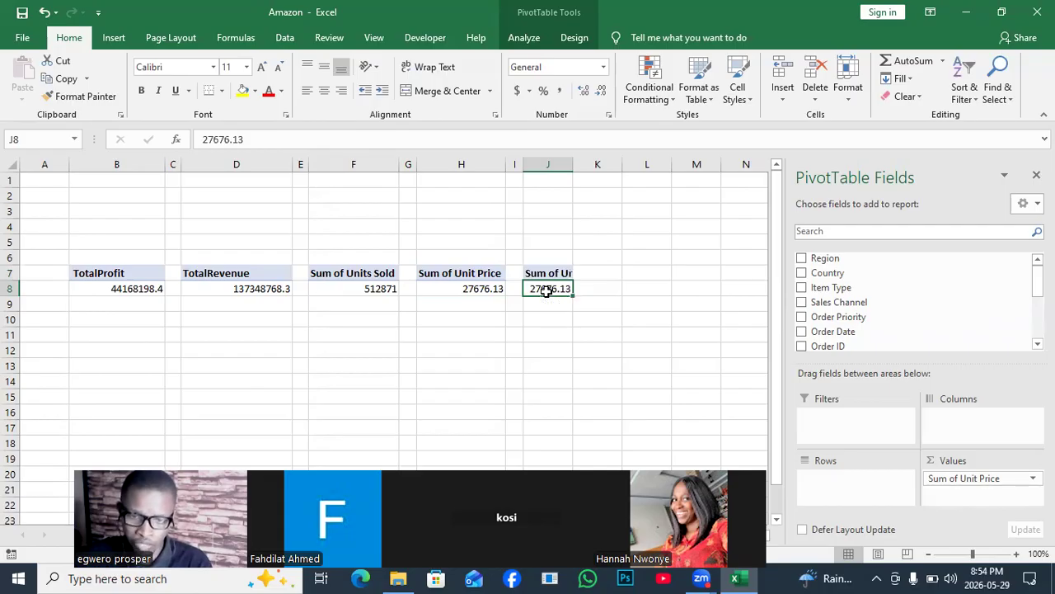
right_click(546, 290)
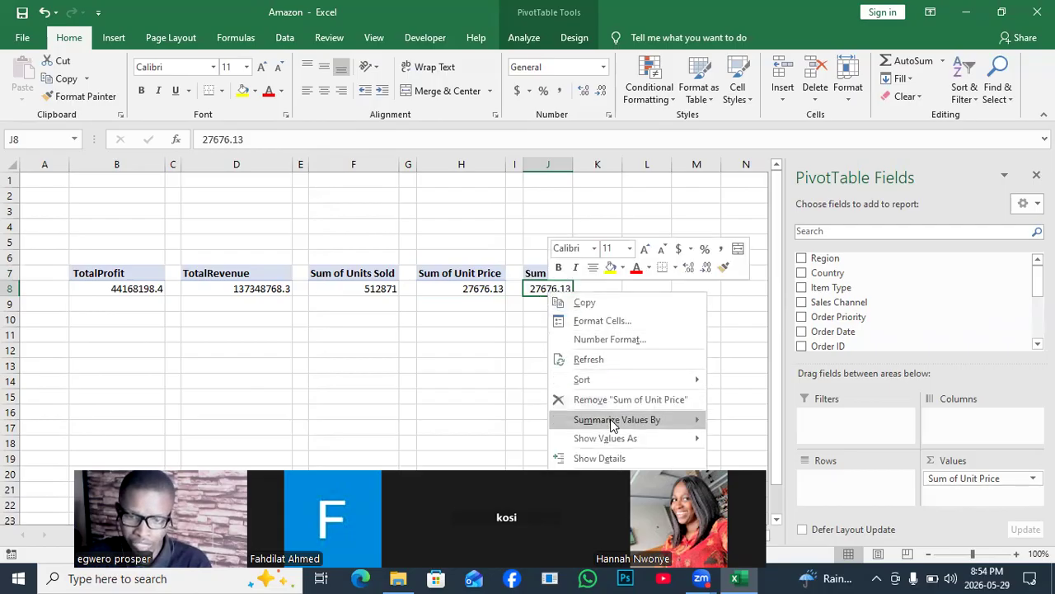
mouse_move(613, 423)
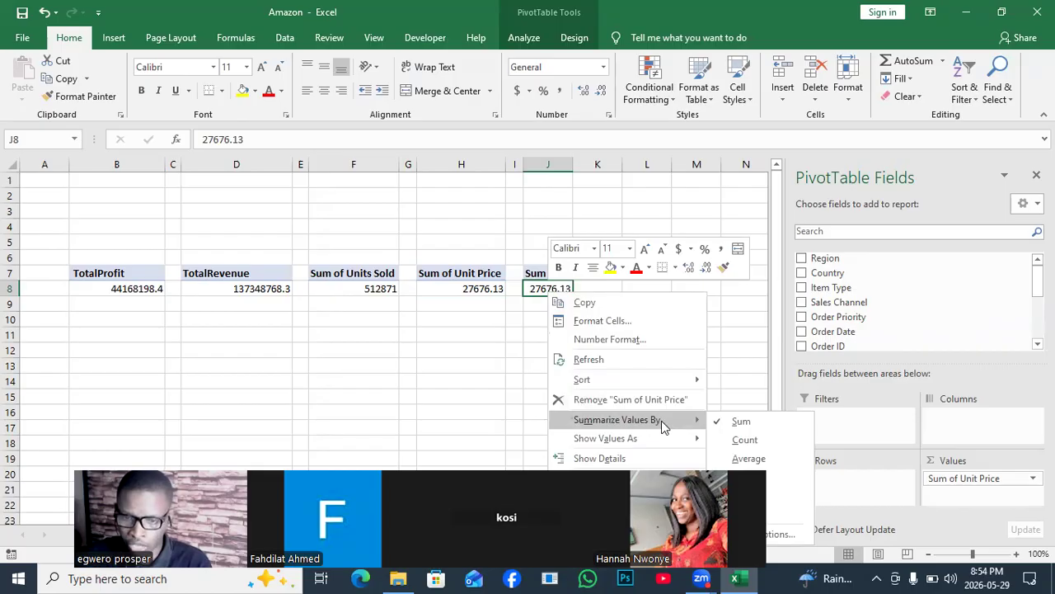
click(746, 442)
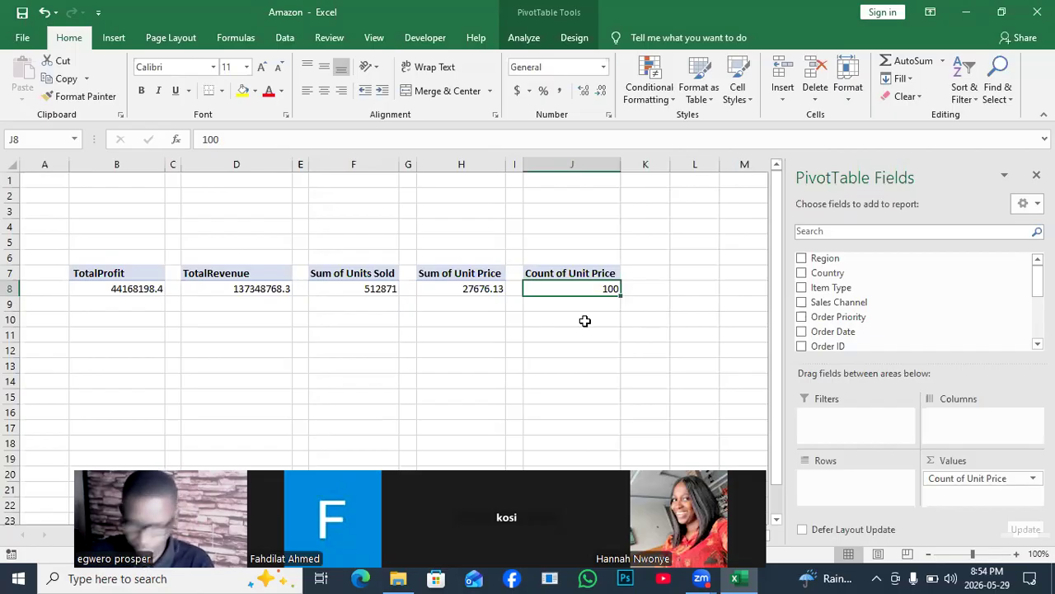
click(452, 310)
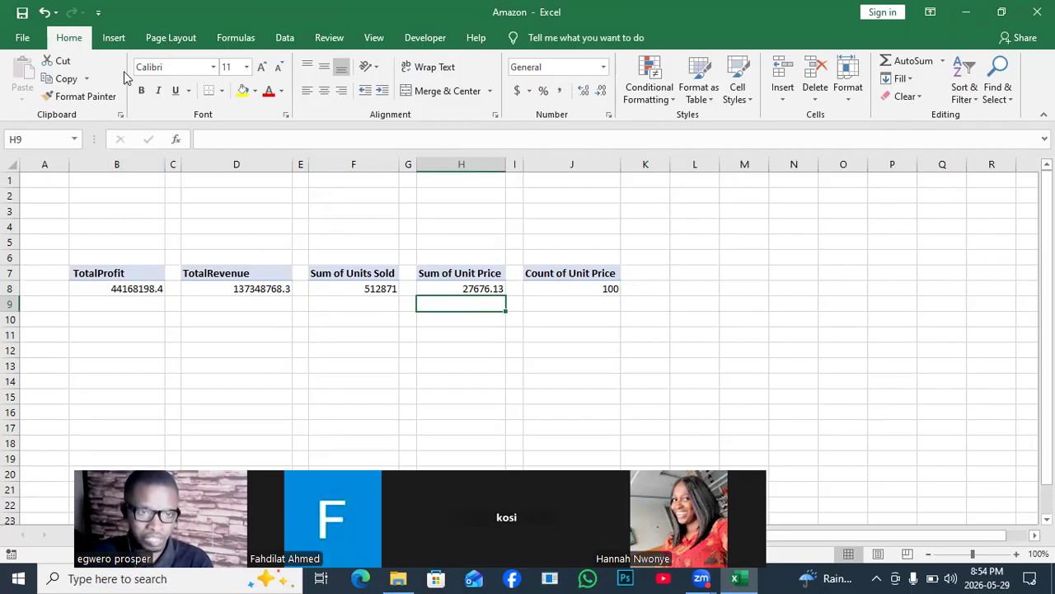
- Draw a rounded rectangle about 0.56" high and 7.66" wide over the row of five PivotTables
click(113, 39)
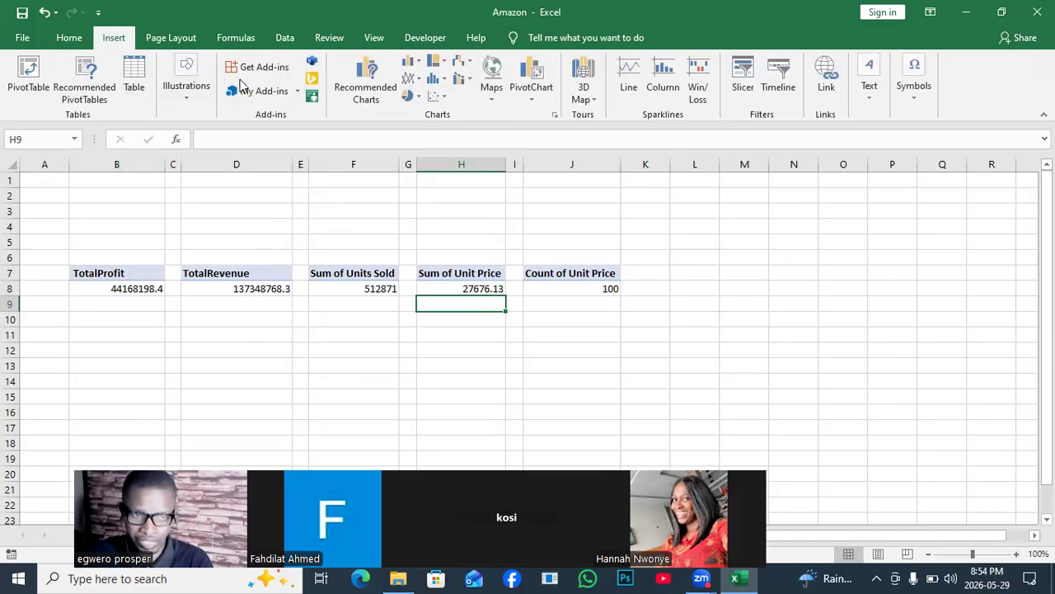
click(193, 93)
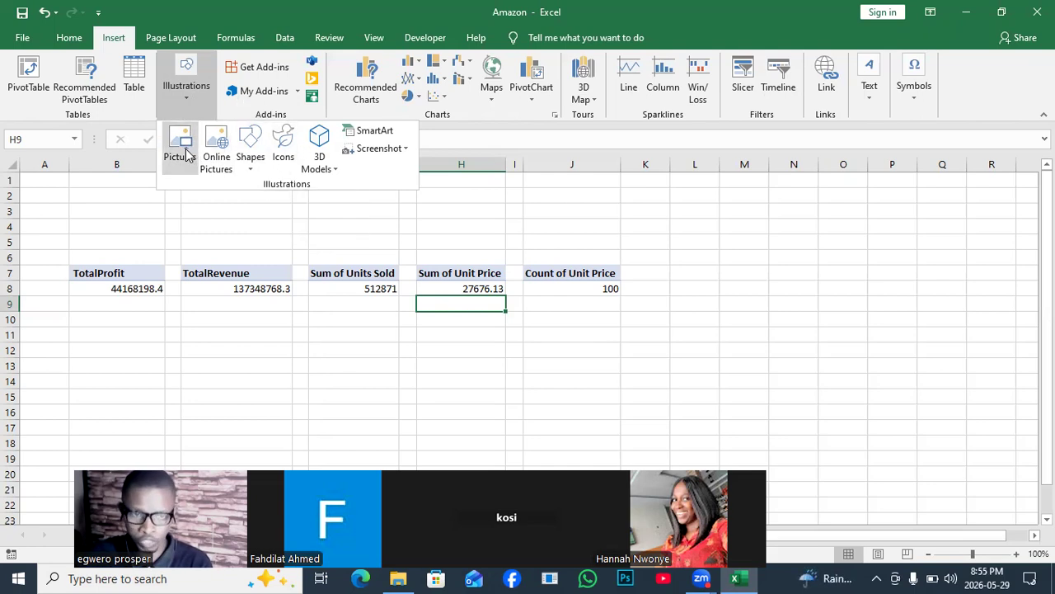
click(247, 161)
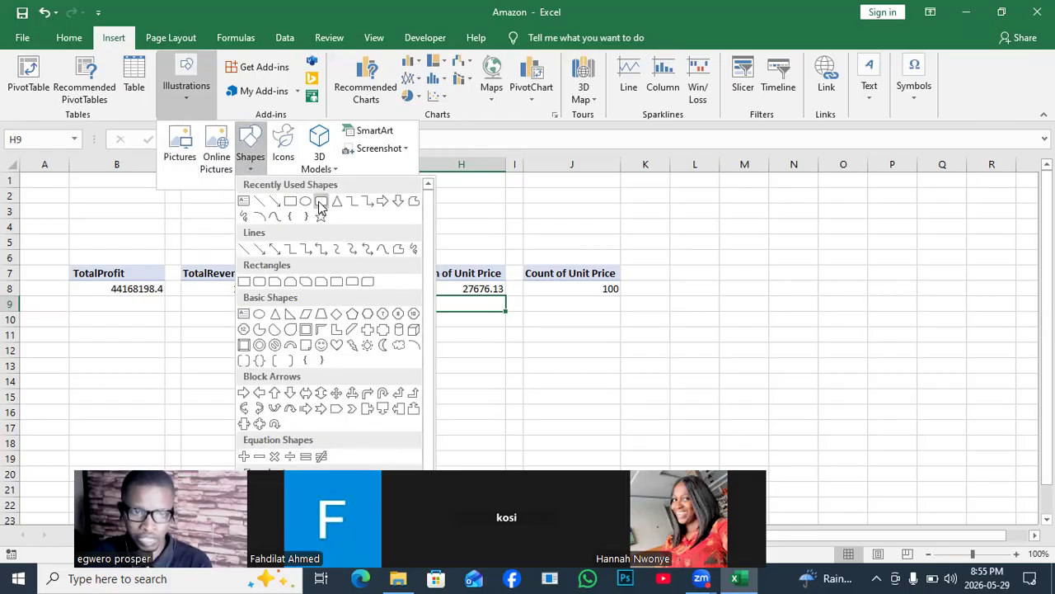
click(320, 200)
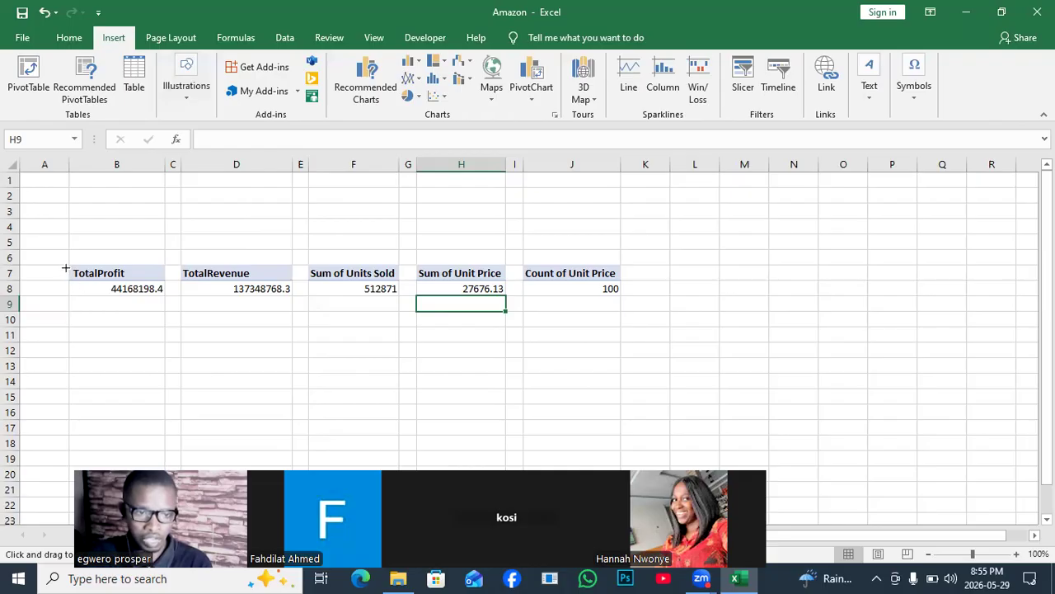
mouse_move(61, 264)
mouse_down()
mouse_move(163, 297)
mouse_move(628, 304)
mouse_up()
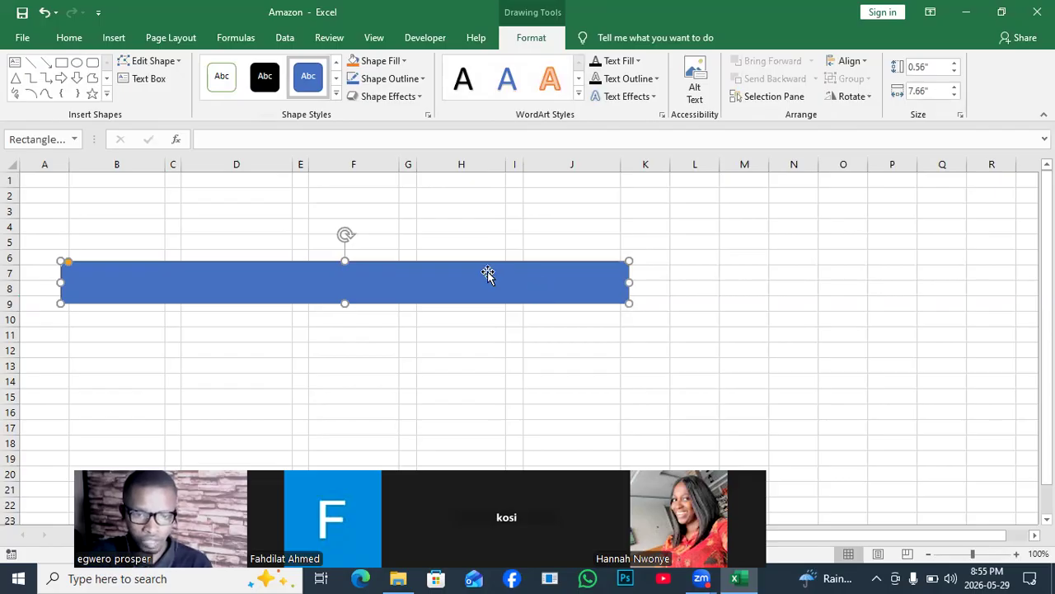
mouse_move(488, 275)
mouse_down()
mouse_move(491, 314)
mouse_move(489, 278)
mouse_up()
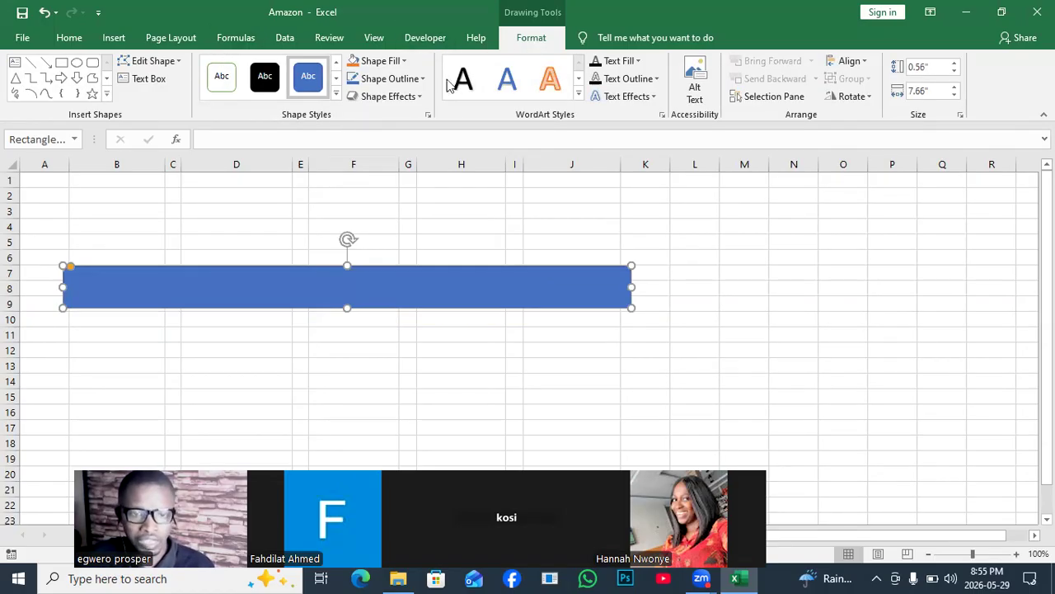
- Remove the rounded rectangle's fill and give it a 2¼ pt outline in standard blue
click(402, 63)
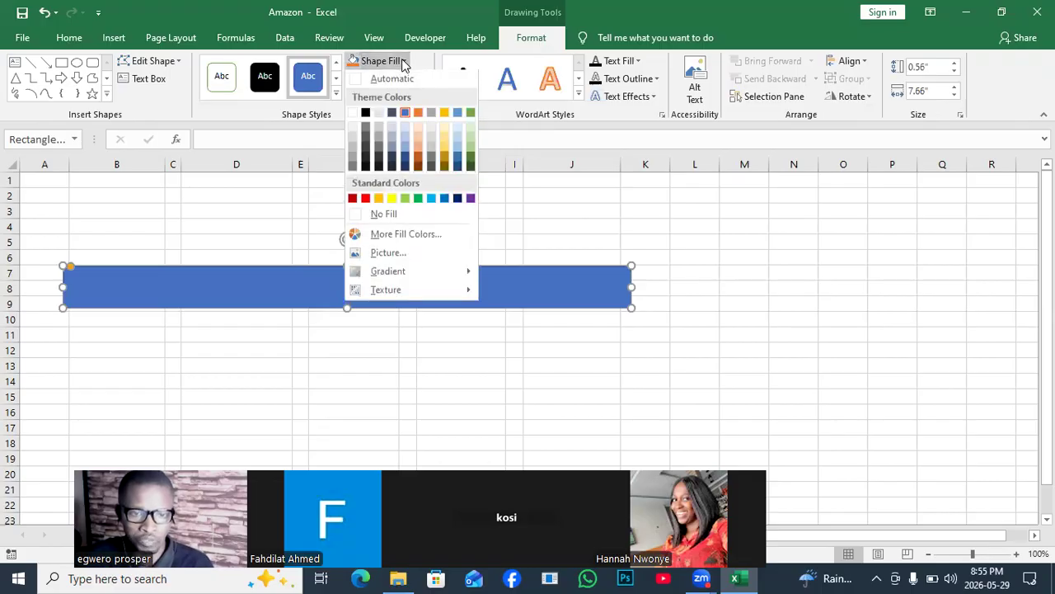
click(403, 216)
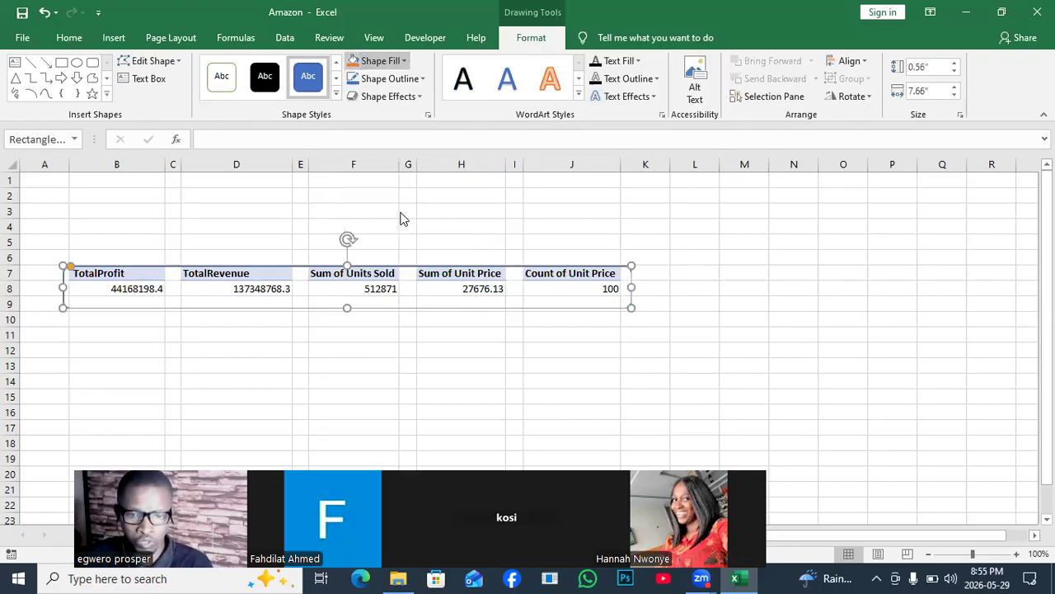
click(421, 79)
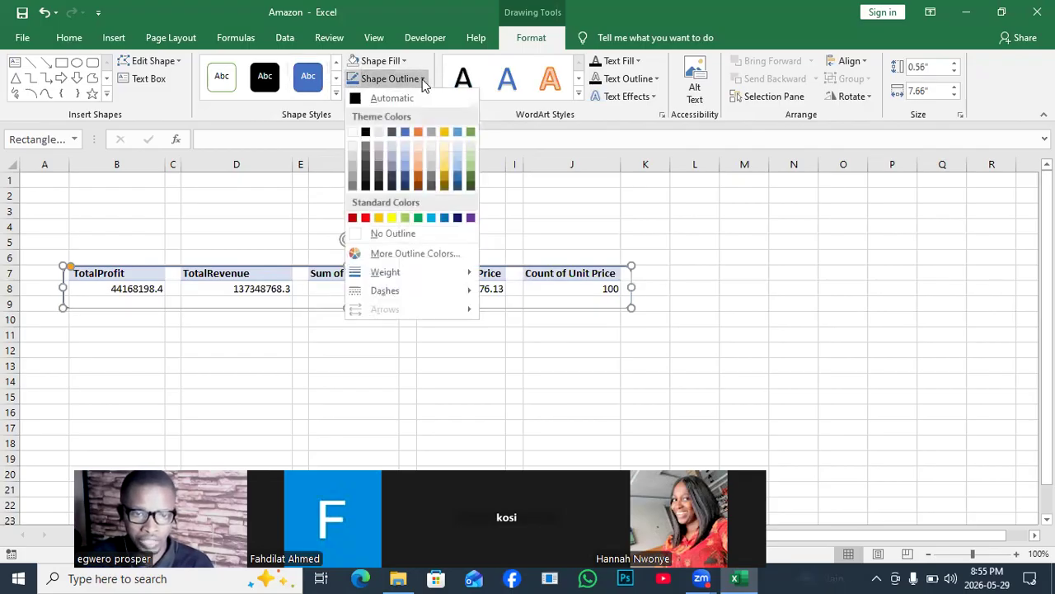
click(442, 219)
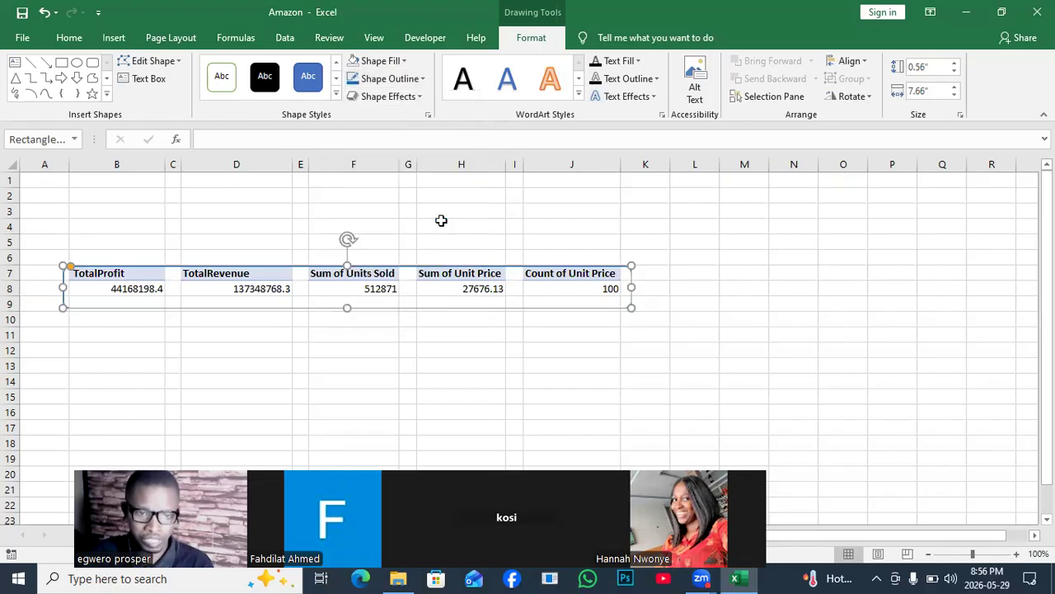
click(420, 81)
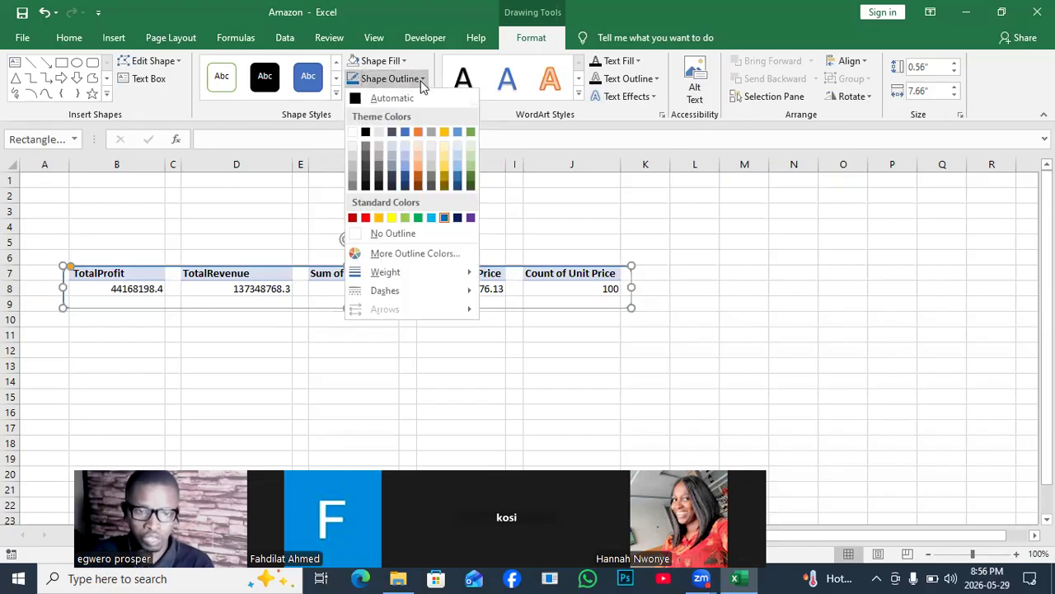
mouse_move(406, 277)
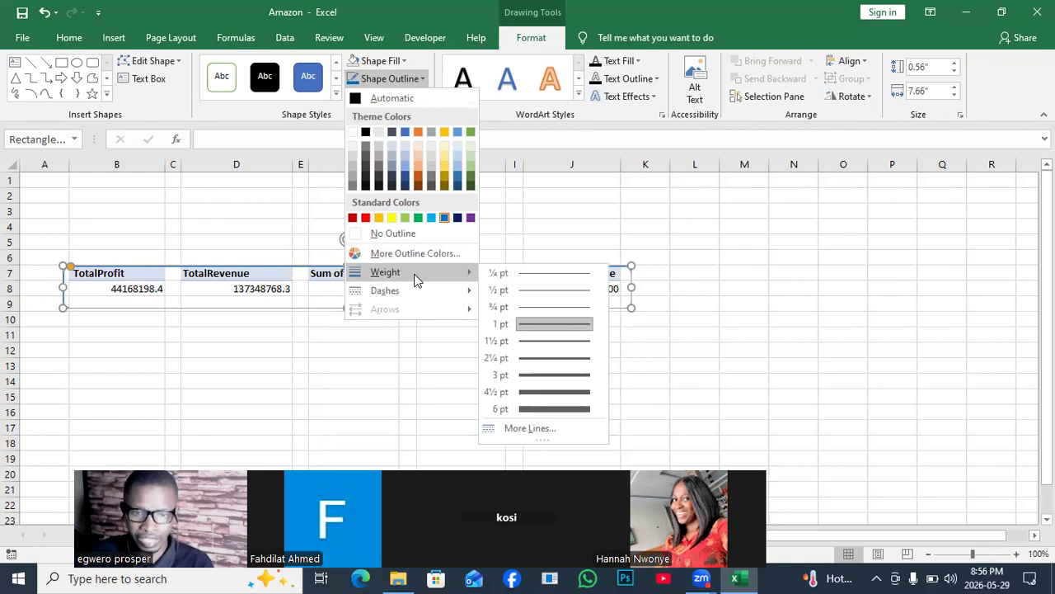
click(556, 360)
click(454, 352)
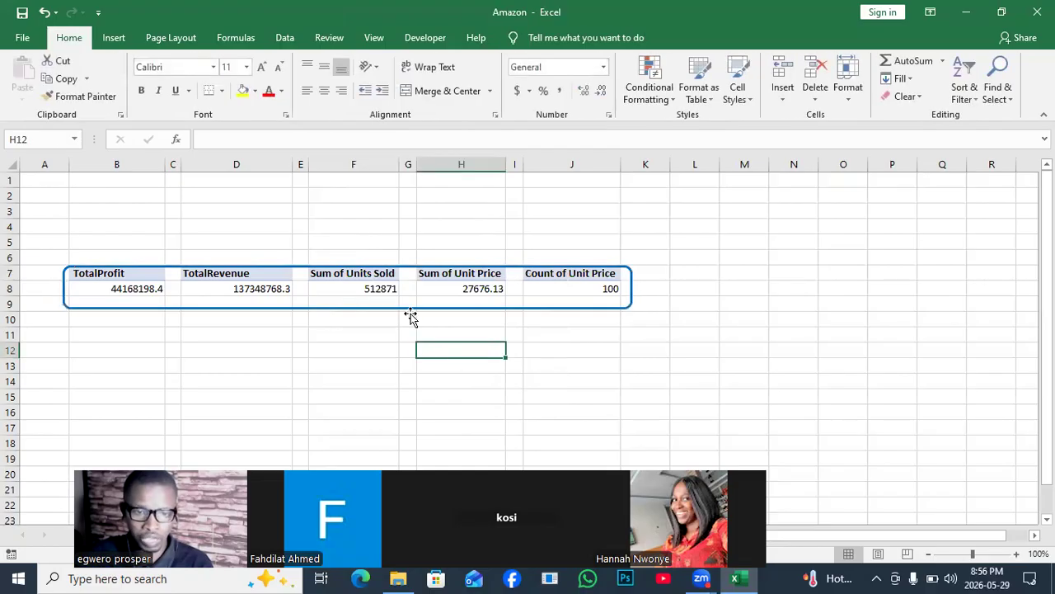
- Nudge the rounded rectangle up slightly so it frames the PivotTables in rows 7 and 8 evenly, and deselect it
click(407, 308)
key(Up)
key(Up)
key(Up)
key(Up)
key(Up)
key(Up)
key(Up)
key(Up)
key(Up)
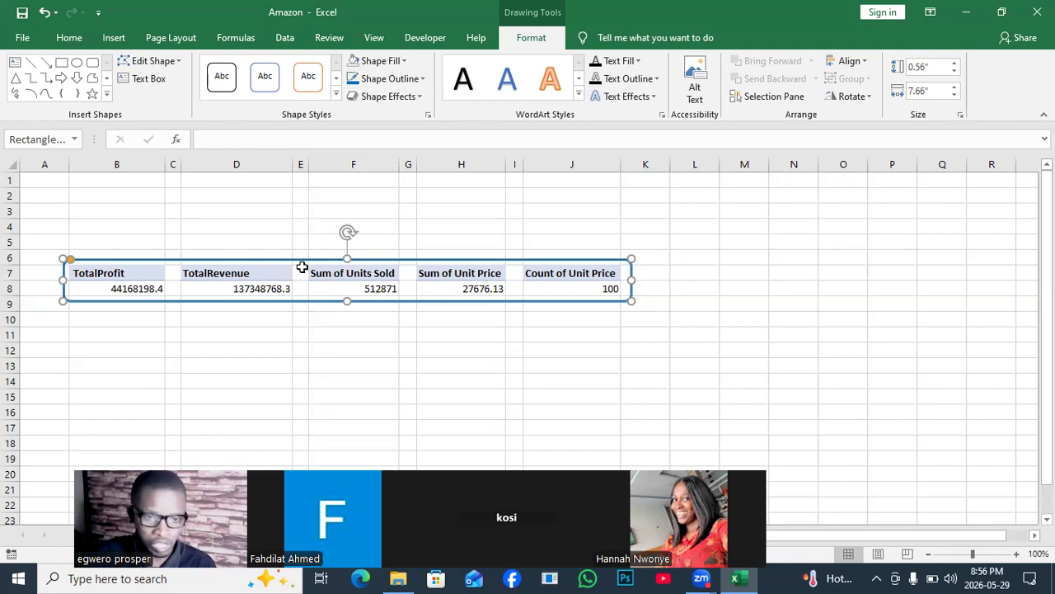
click(238, 317)
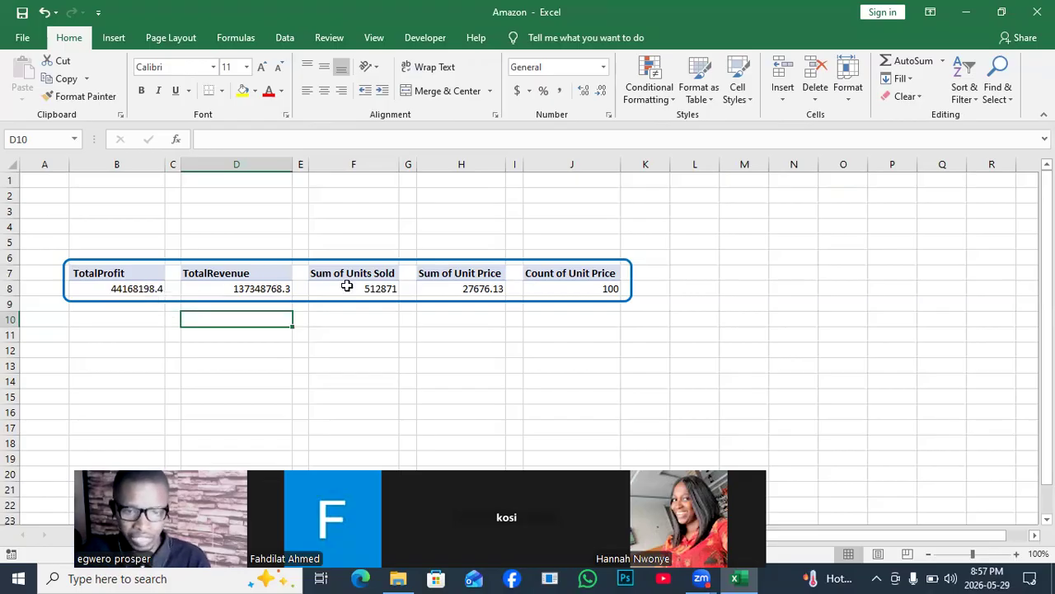
- Fill the PivotTable header row B7:J7 with the light gray theme color
click(112, 276)
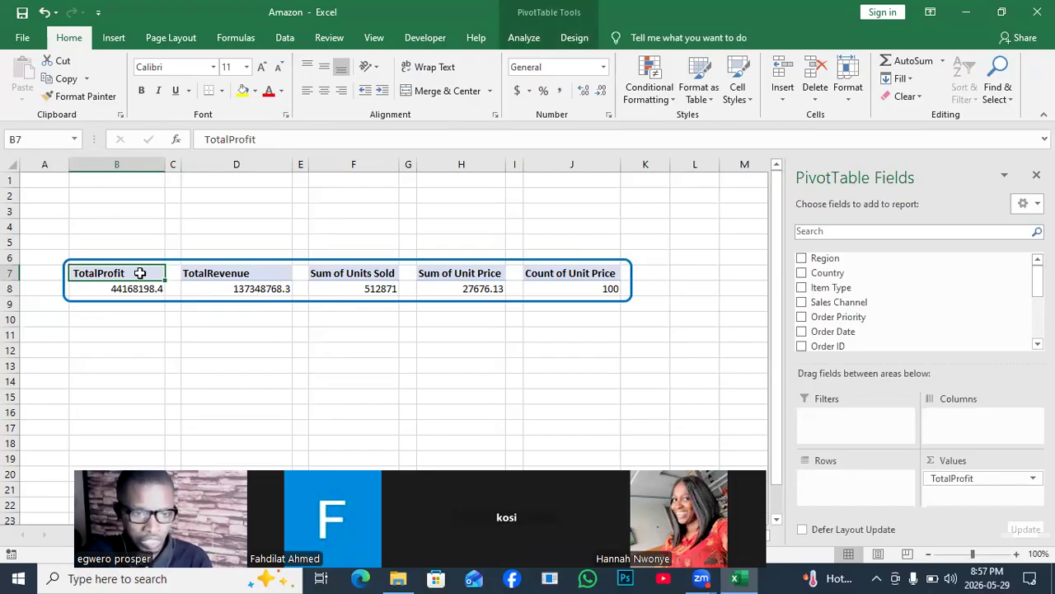
drag(140, 273, 539, 272)
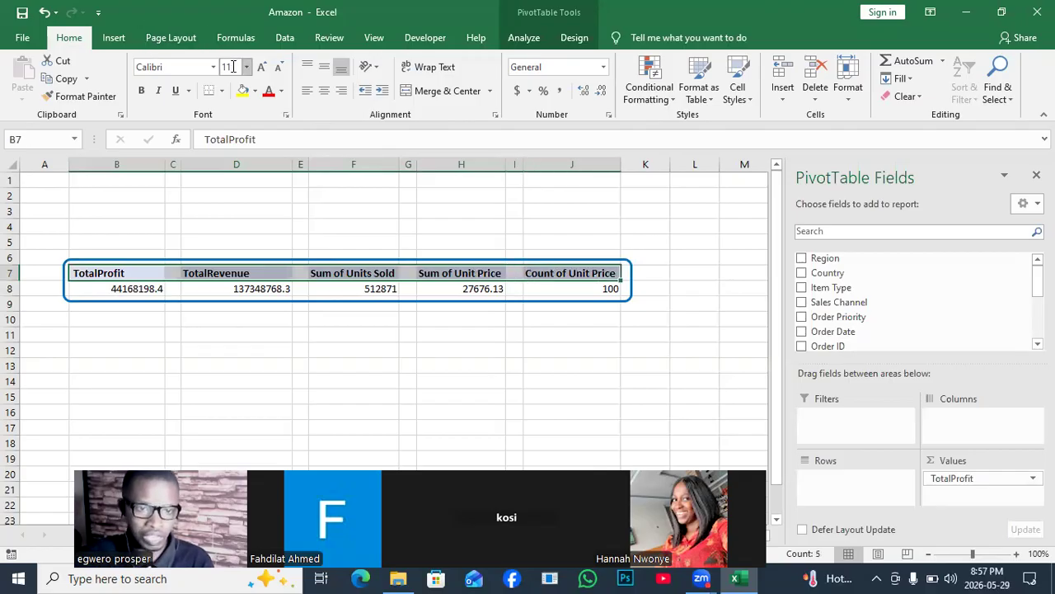
click(255, 90)
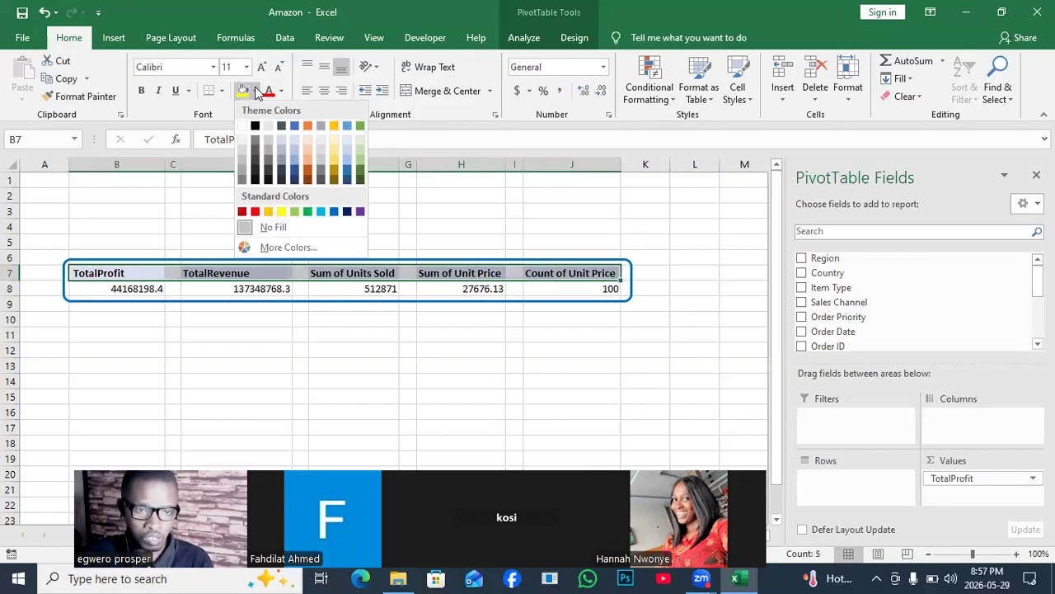
click(269, 127)
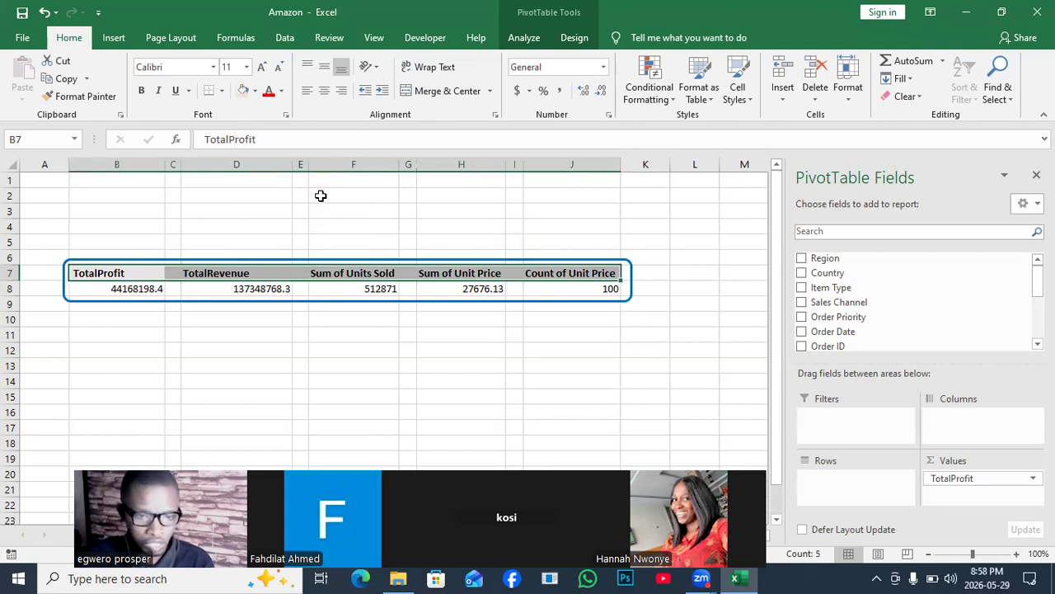
click(326, 301)
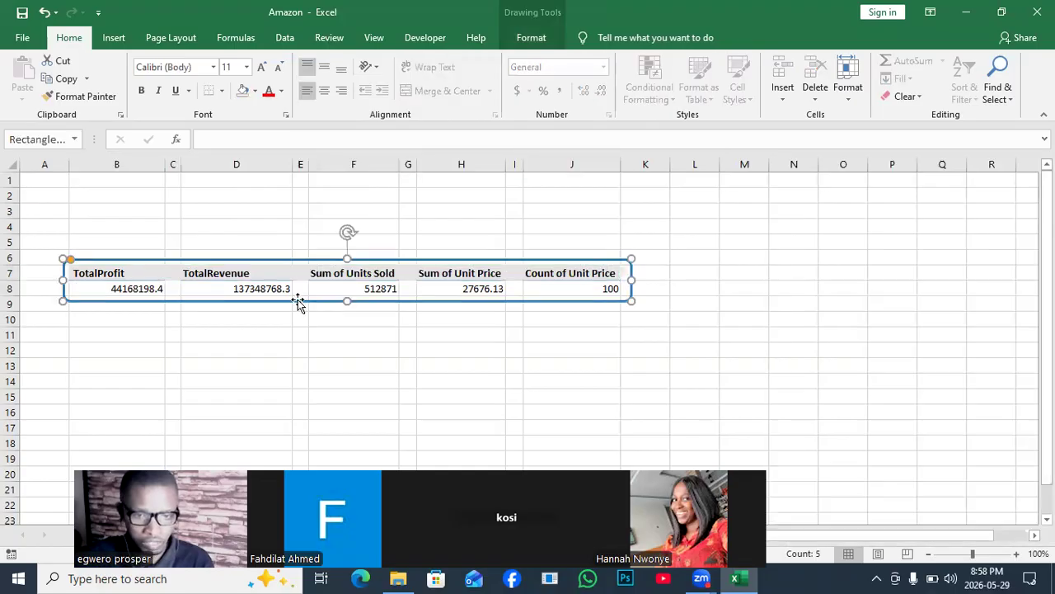
- Fill the PivotTable value cells B8:J8 with the lightest gray shade of the white theme color
click(97, 287)
right_click(95, 288)
key(Escape)
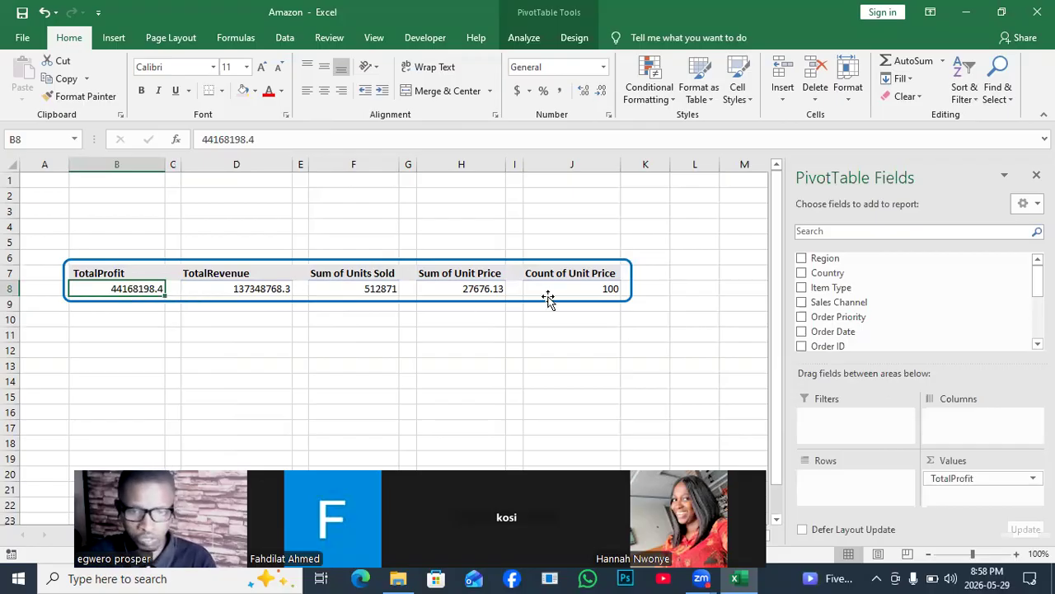
drag(543, 289, 118, 293)
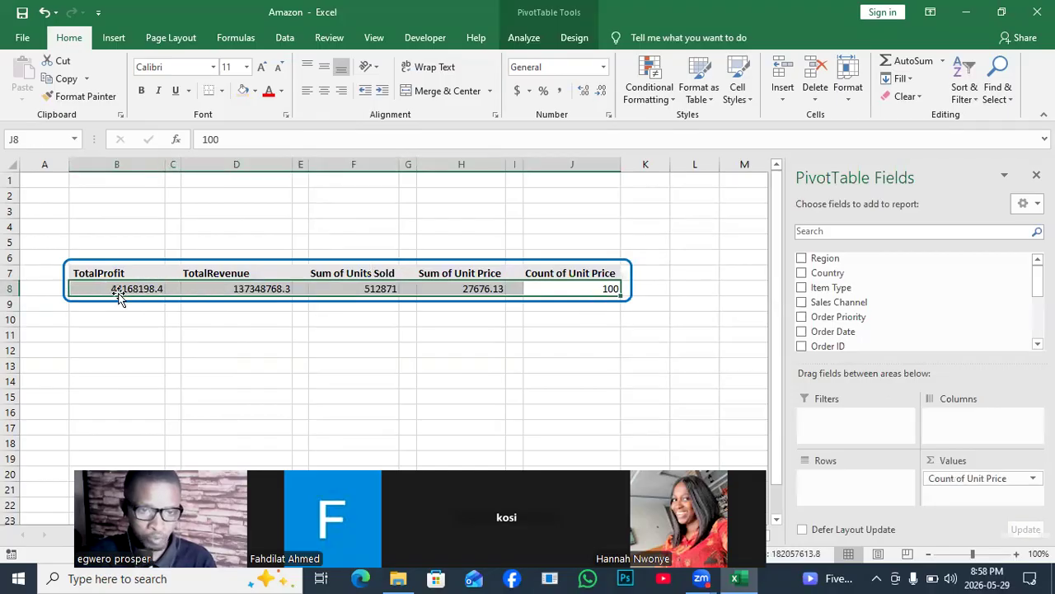
click(256, 90)
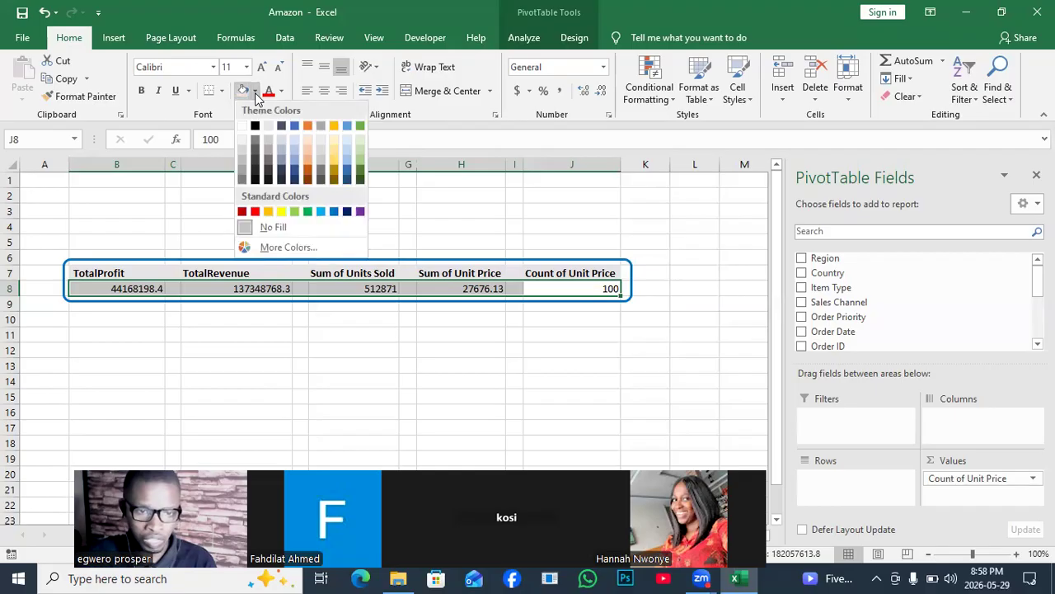
click(243, 142)
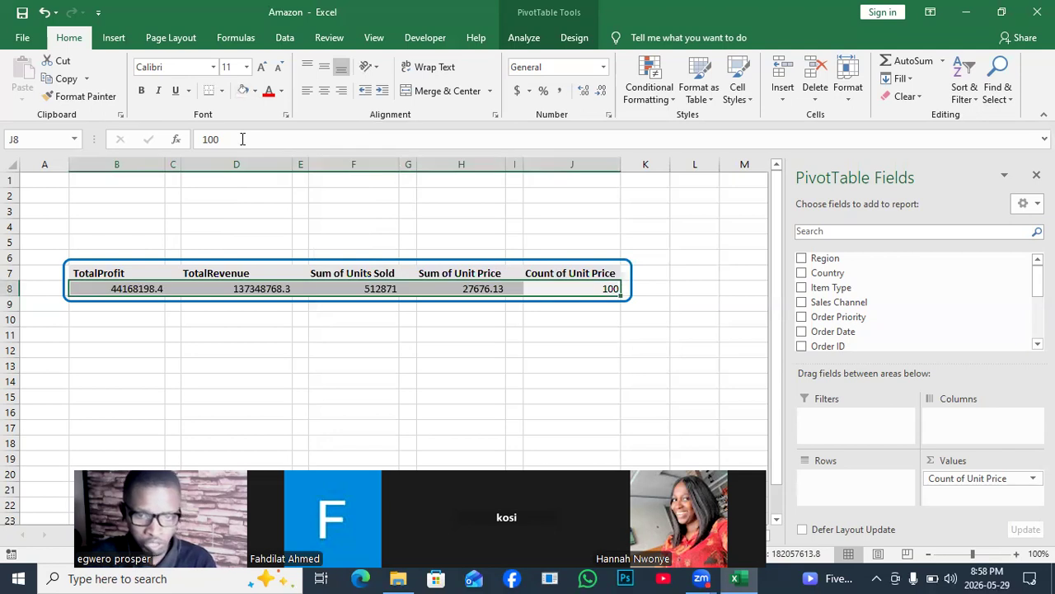
click(336, 334)
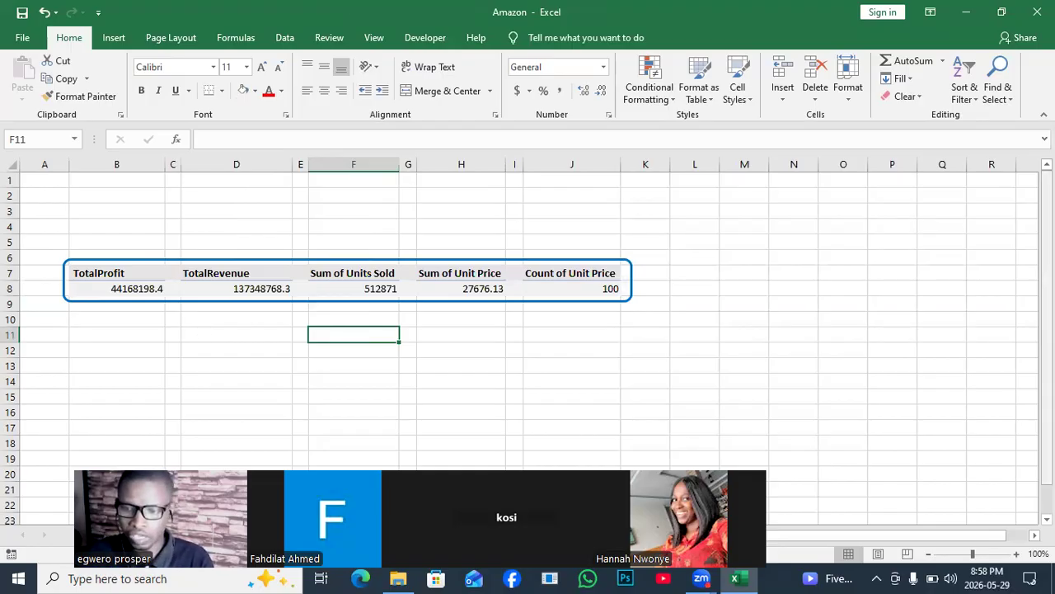
- Draw a rectangle about 0.51" high and 7.68" wide across rows 4 and 5, just above the framed PivotTables
drag(1047, 288, 1047, 316)
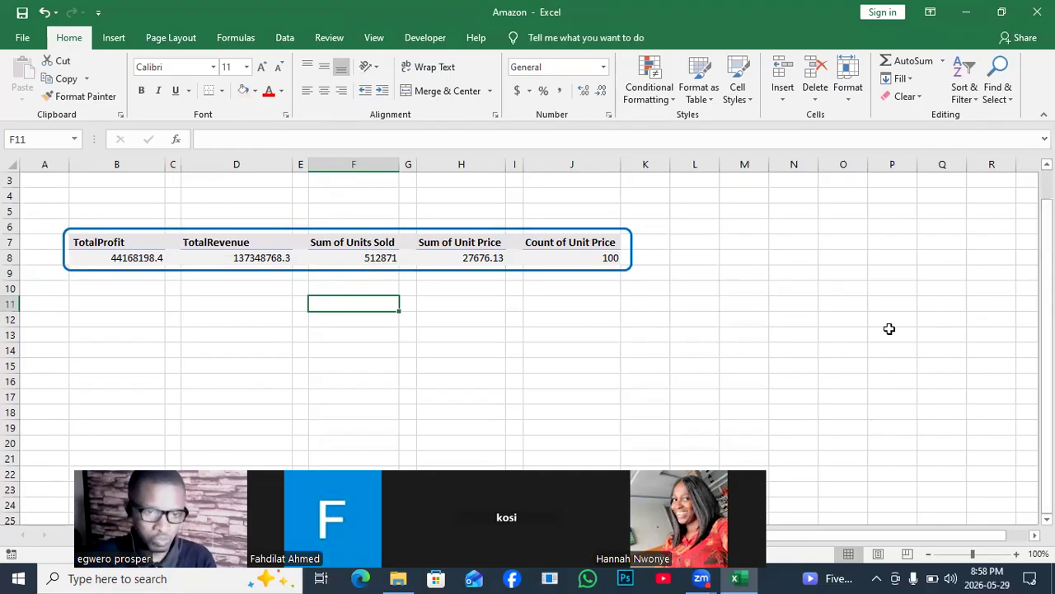
drag(1047, 396, 1047, 367)
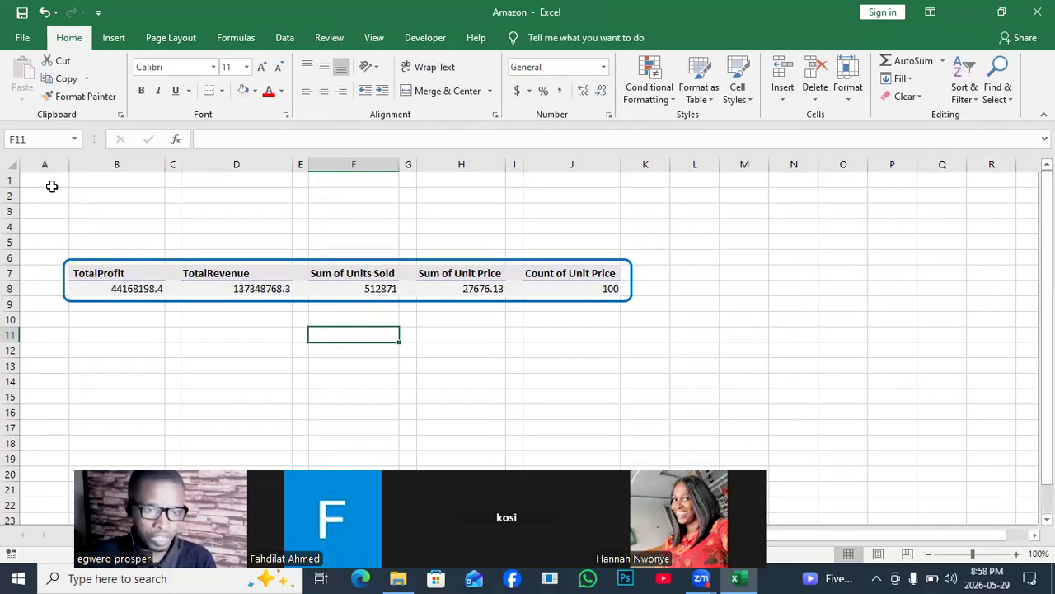
click(113, 38)
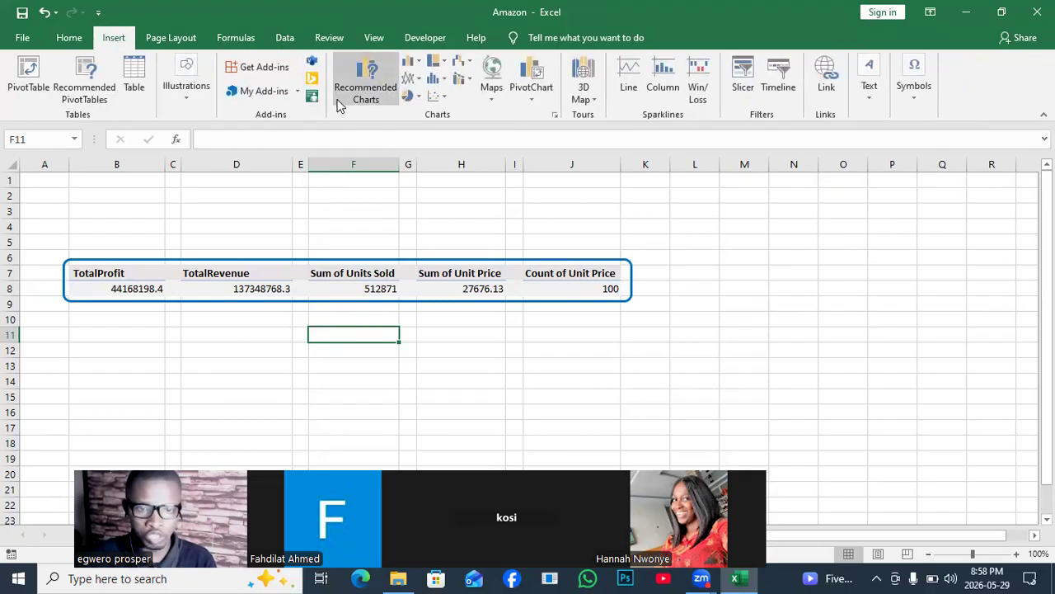
click(191, 101)
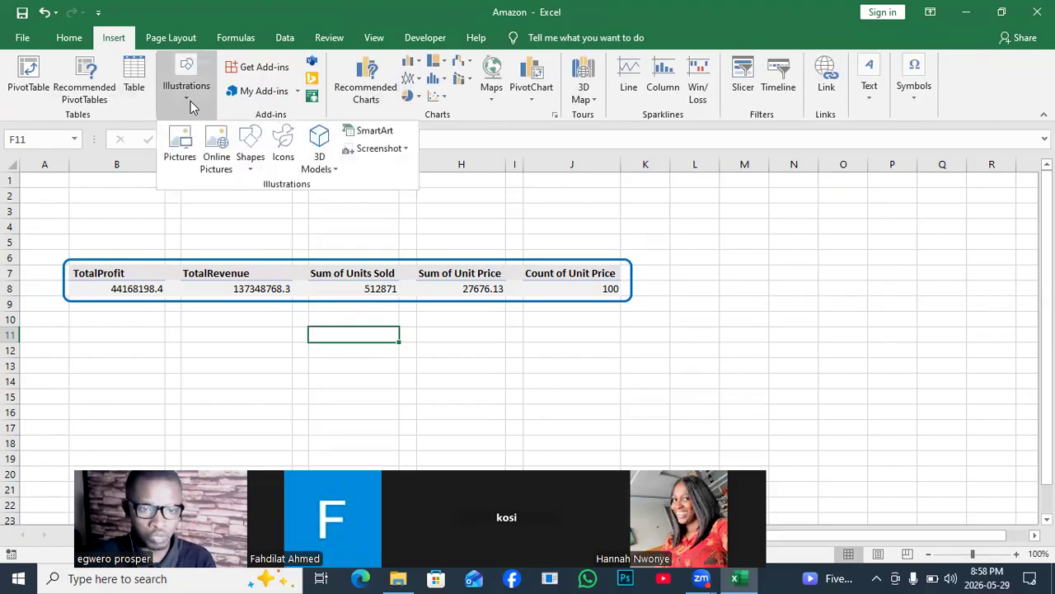
click(251, 161)
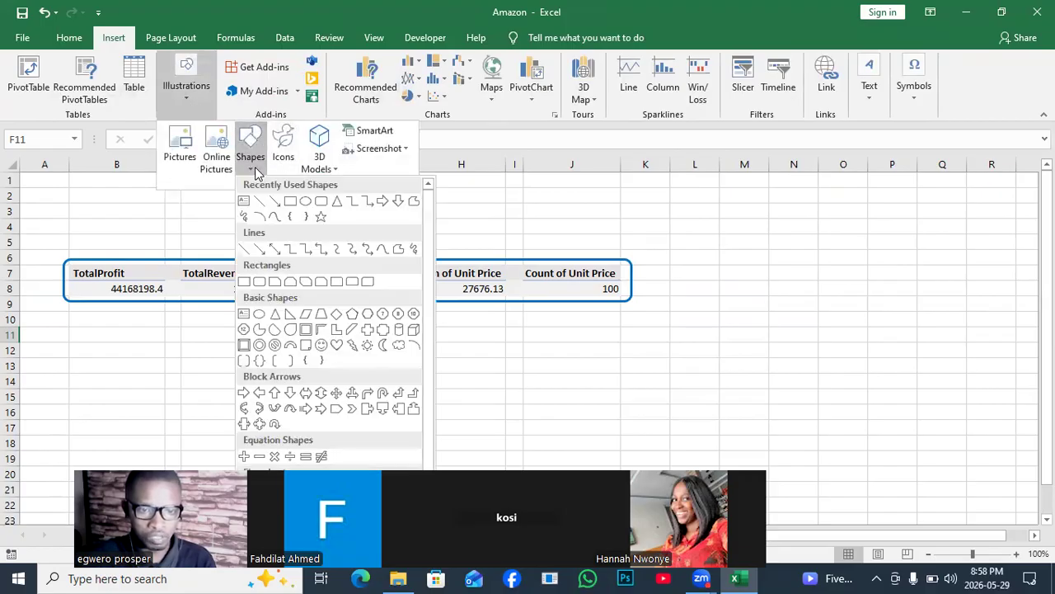
click(290, 205)
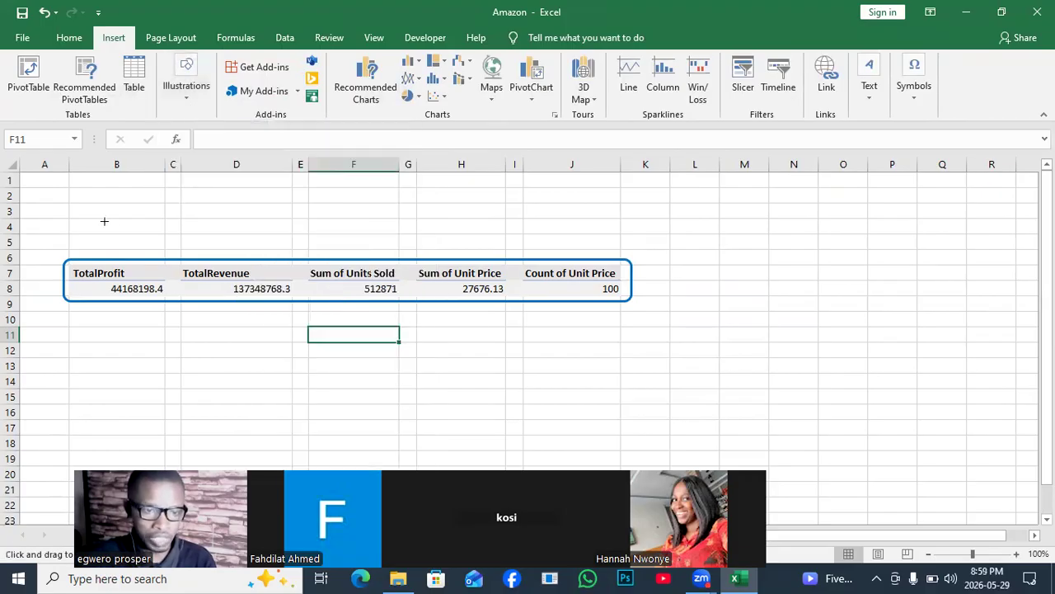
drag(64, 216, 636, 252)
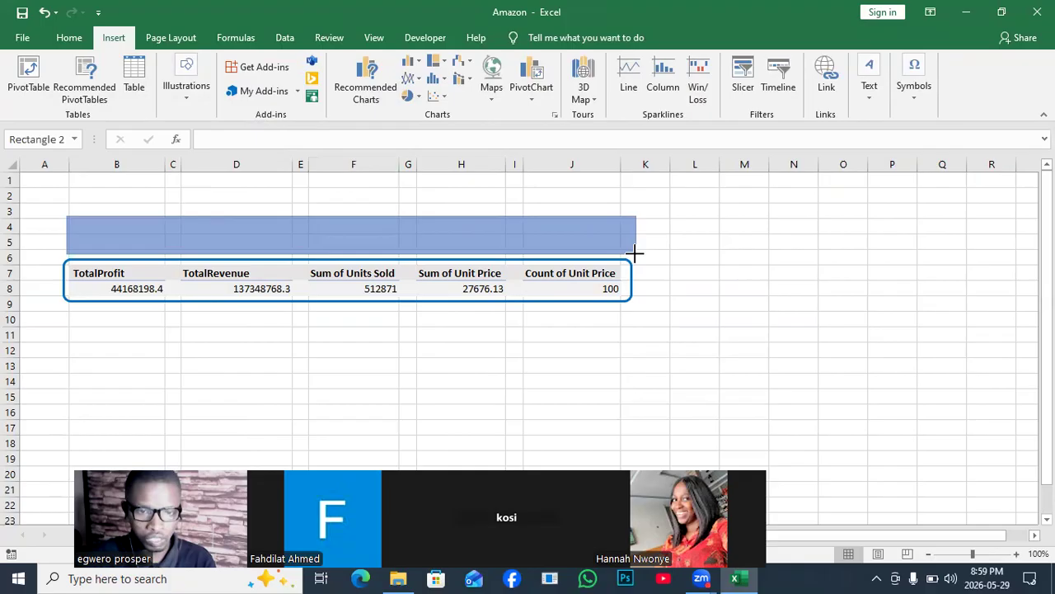
right_click(636, 253)
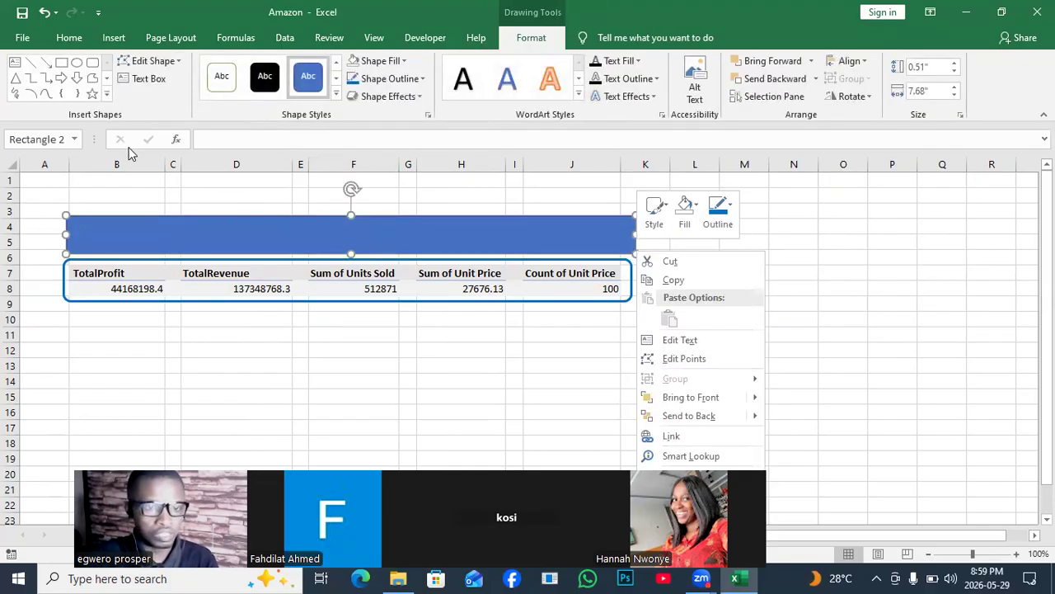
click(206, 208)
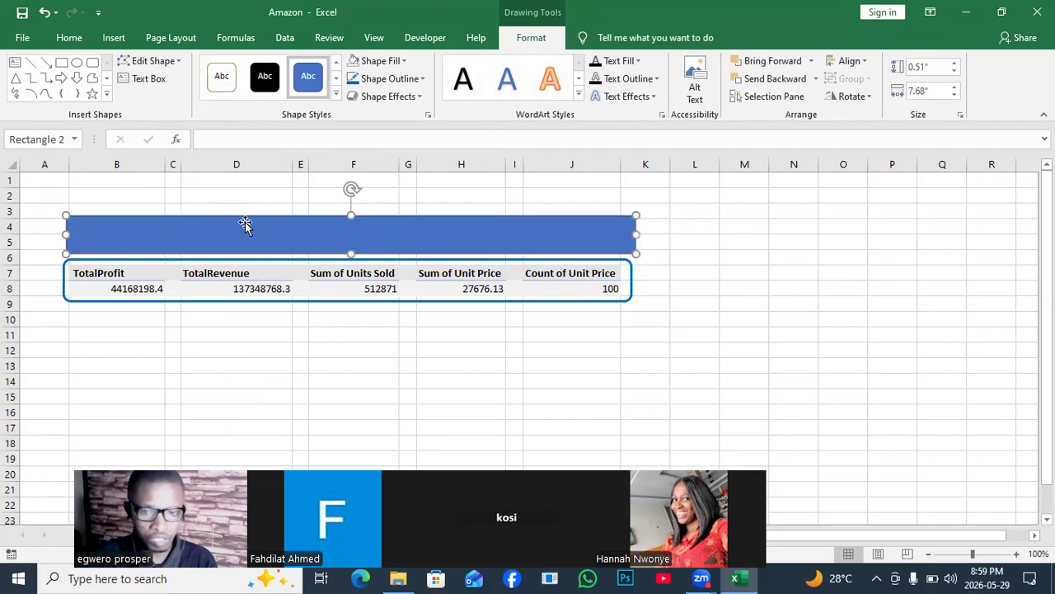
click(717, 266)
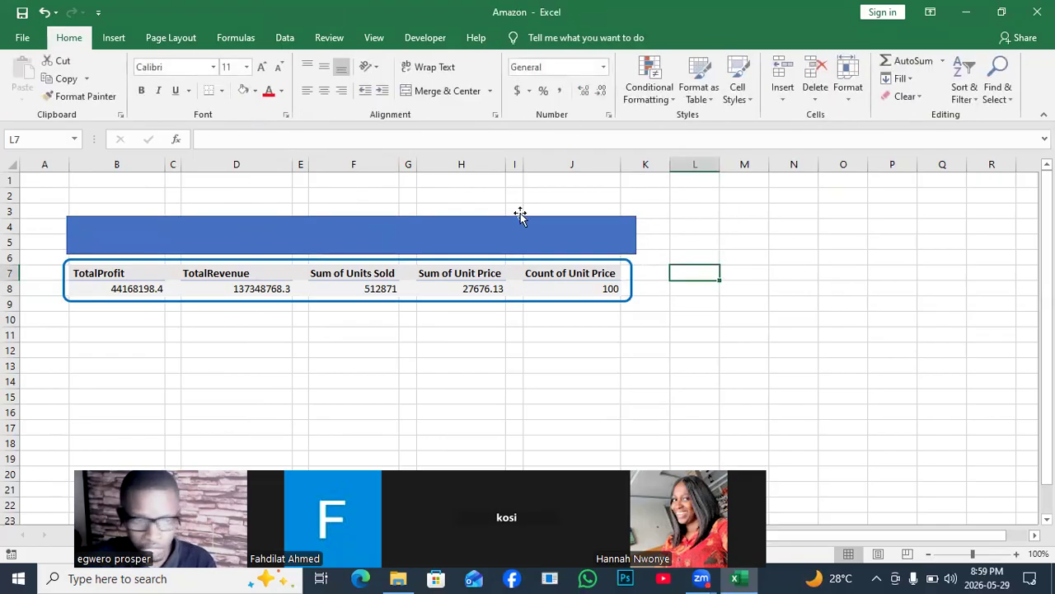
- Remove the outline from the blue rectangle above the PivotTables
click(413, 230)
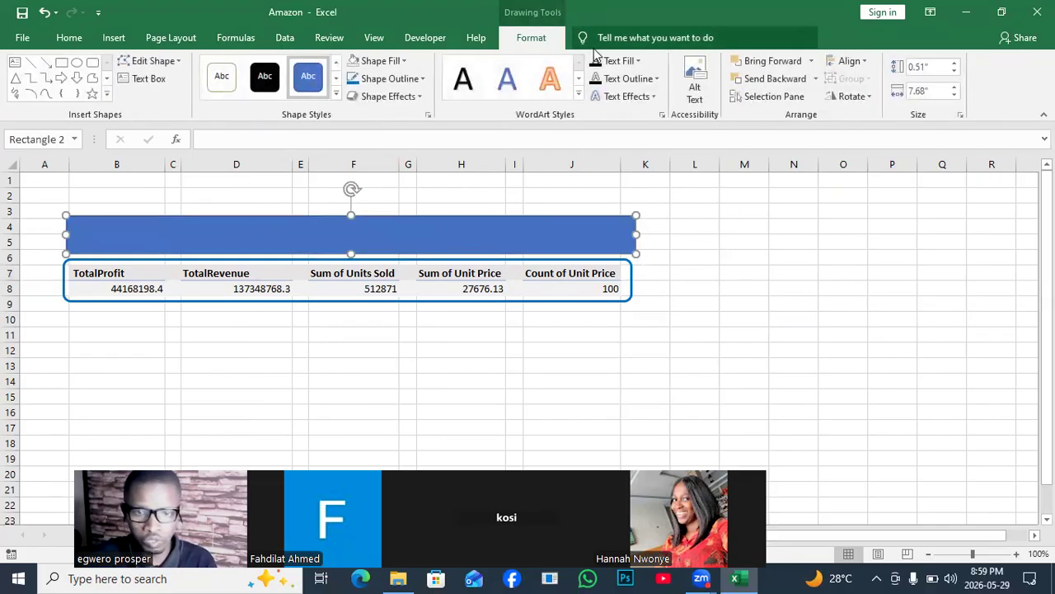
click(421, 76)
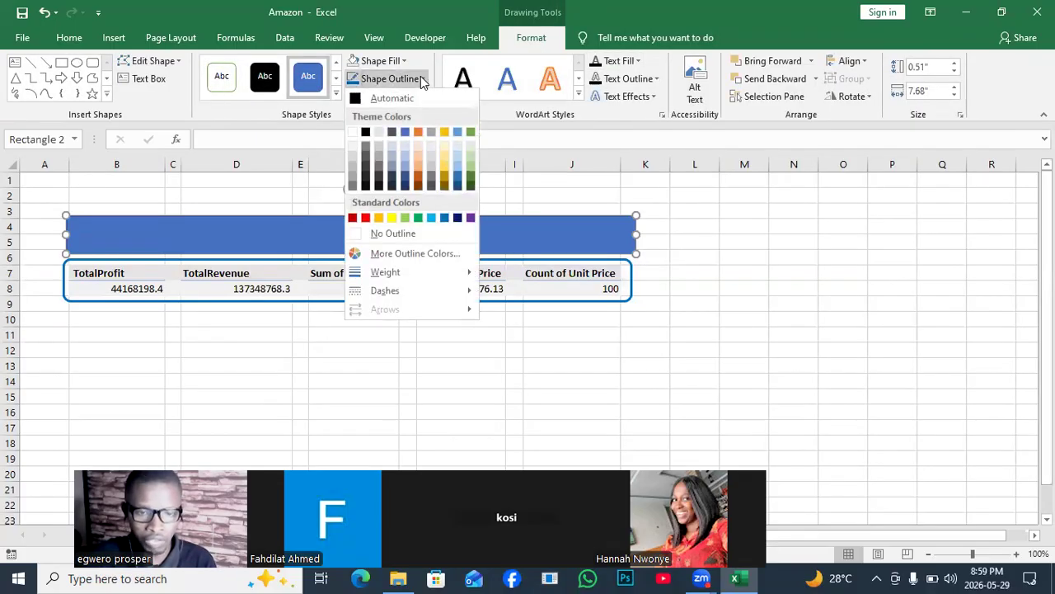
click(398, 233)
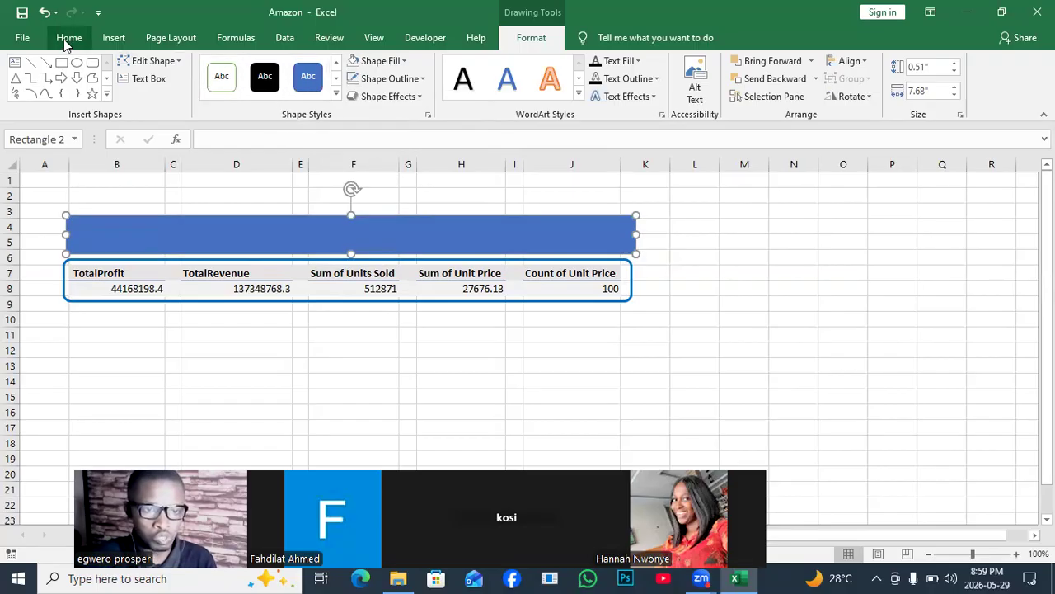
- Draw a text box over the blue rectangle and enter the title FINANCIAL ANALYSIS DASHBOARD
click(108, 46)
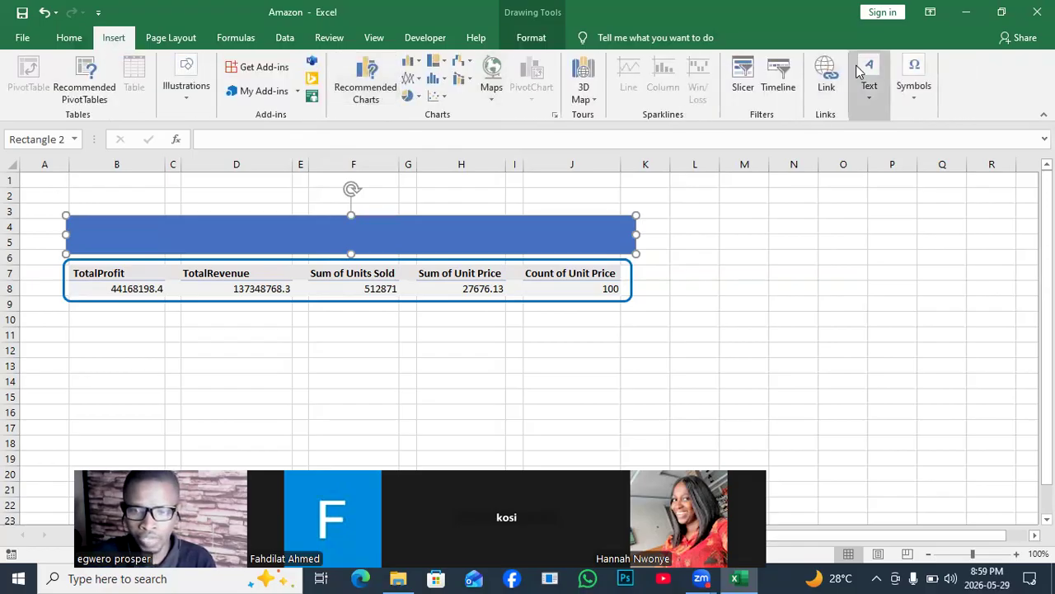
click(869, 98)
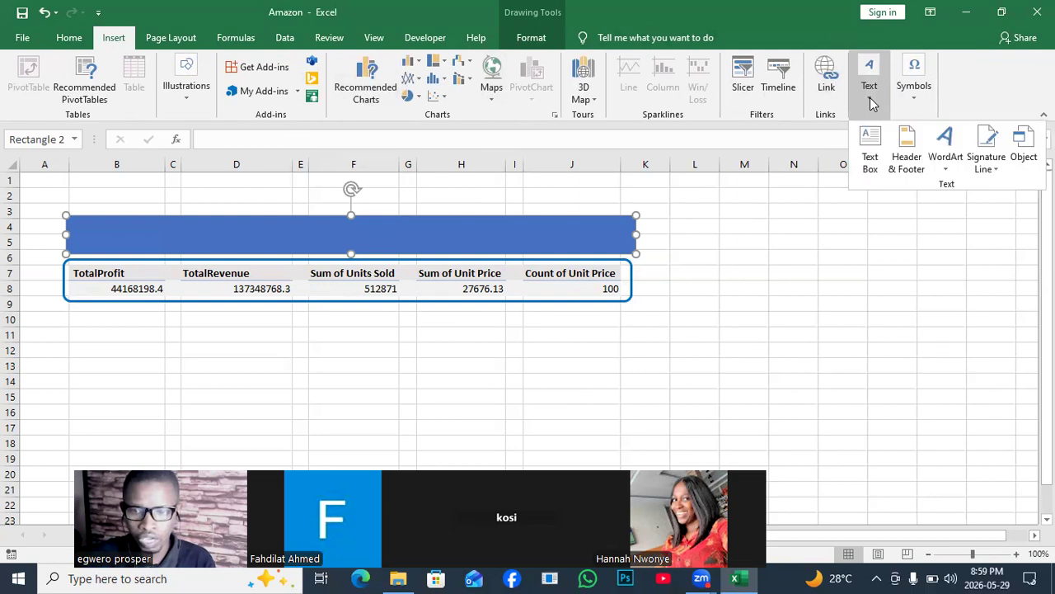
right_click(875, 140)
click(875, 141)
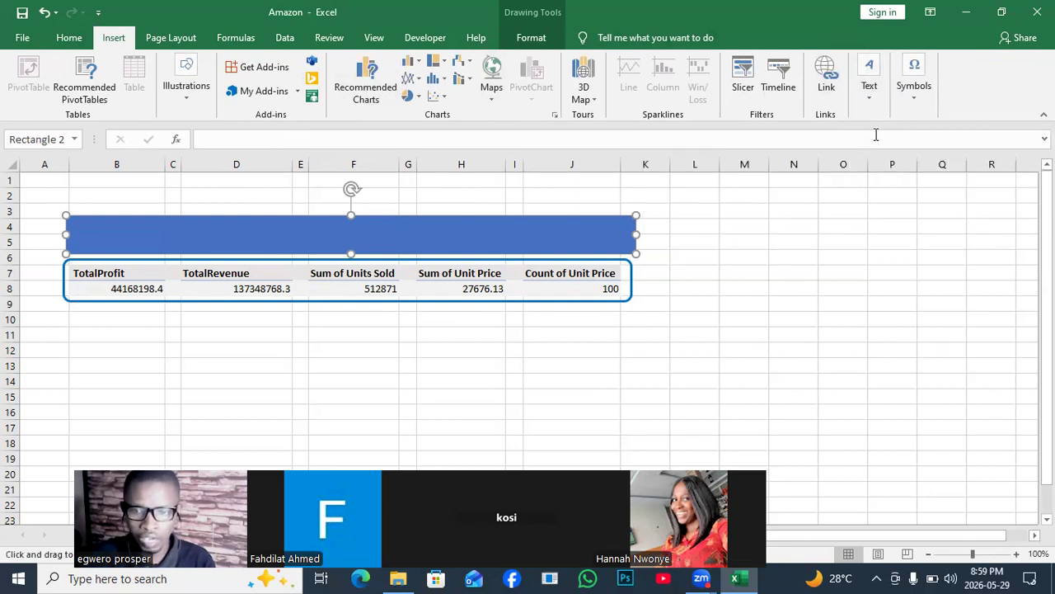
drag(126, 231, 544, 247)
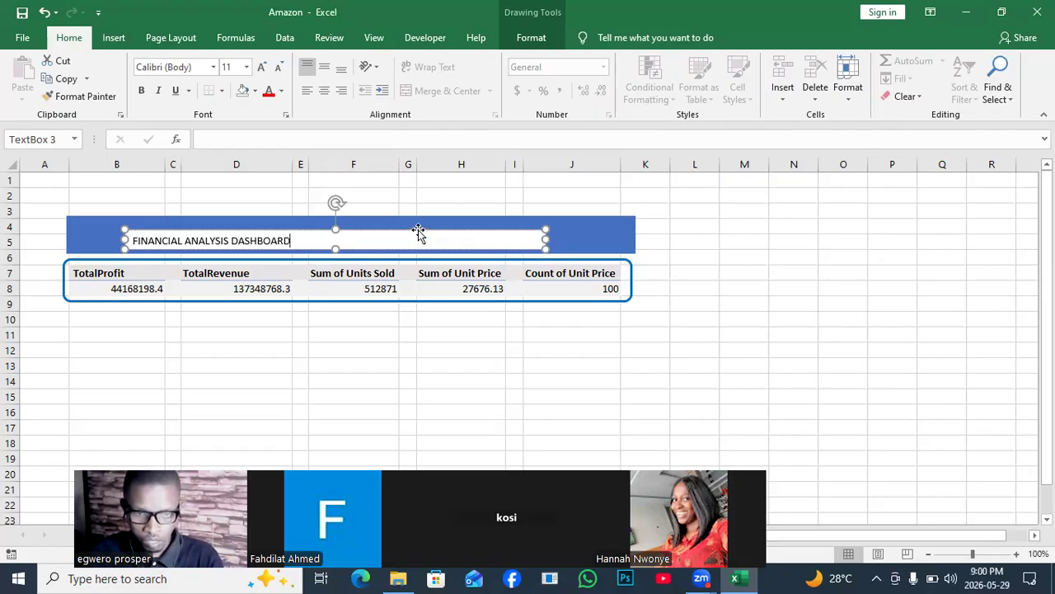
- Center and bold the dashboard title and enlarge its font to 20 pt
click(325, 91)
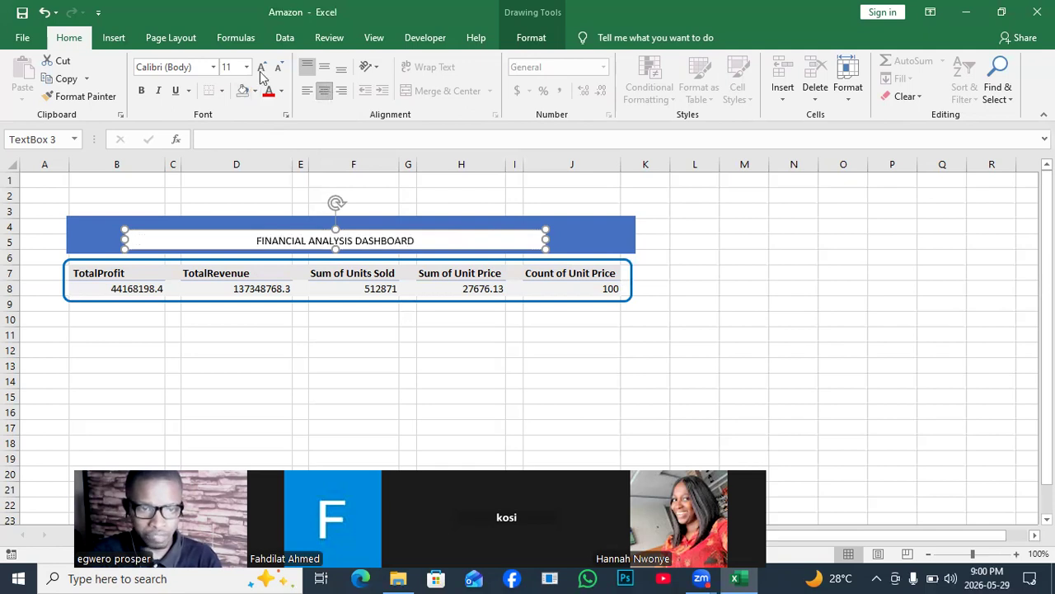
click(142, 92)
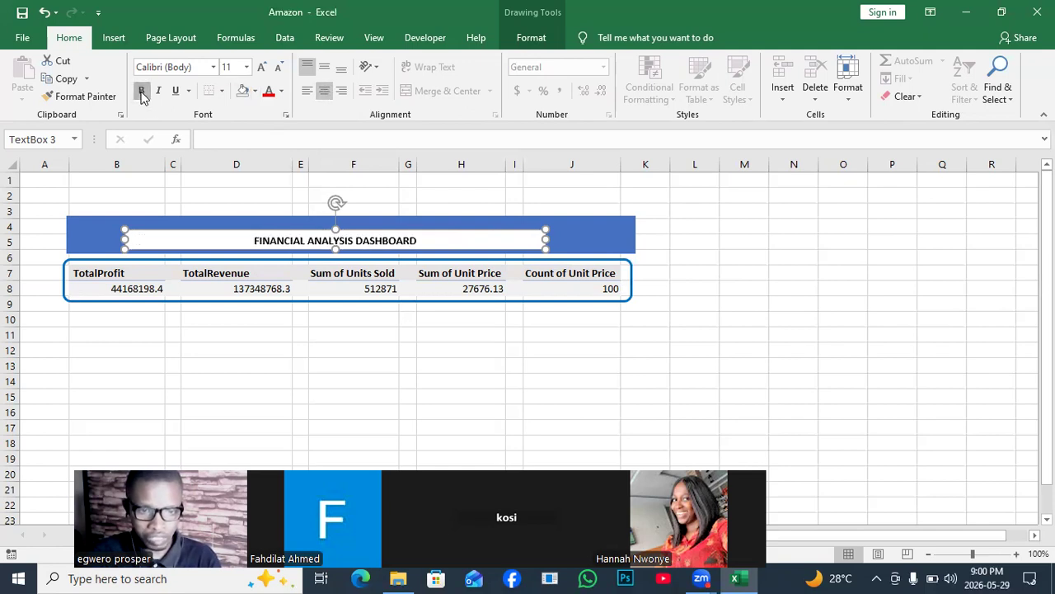
click(262, 68)
click(263, 68)
click(262, 67)
click(262, 68)
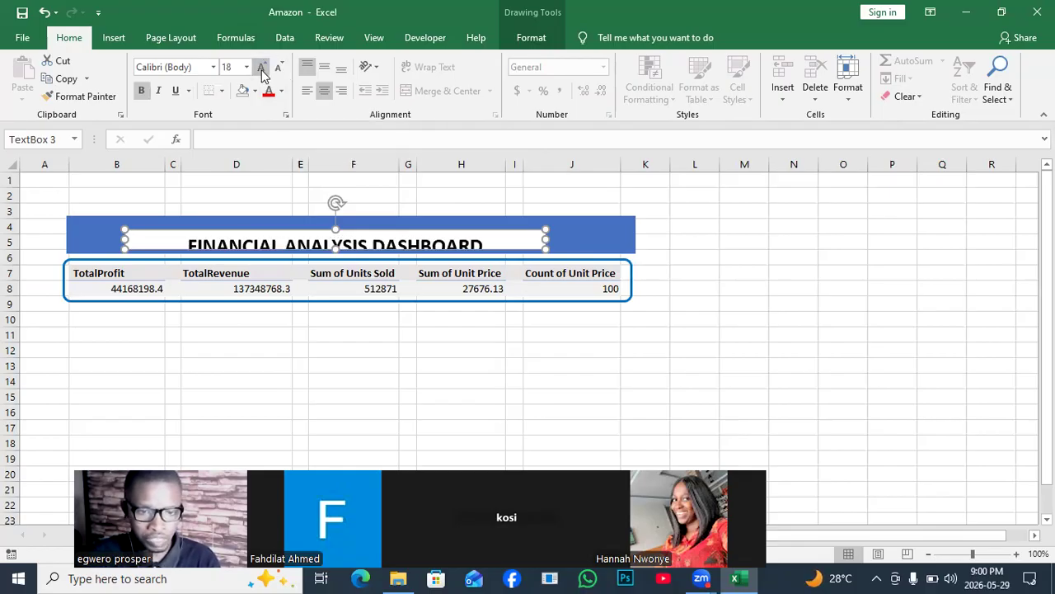
- Reduce the dashboard title's font size to 14 pt and reposition its text box within the blue rectangle
drag(360, 230, 363, 218)
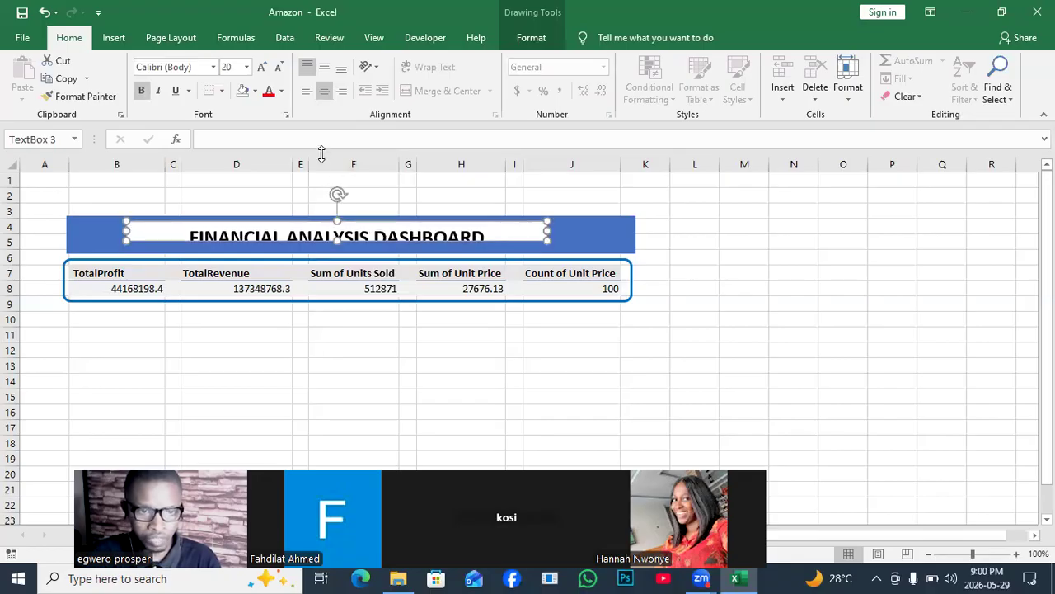
click(279, 68)
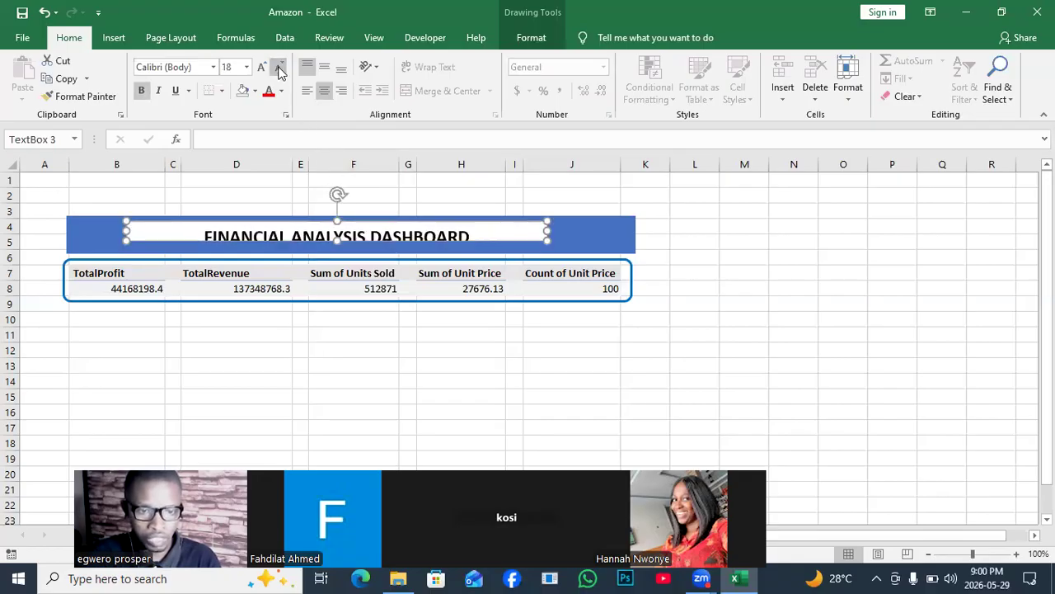
click(280, 68)
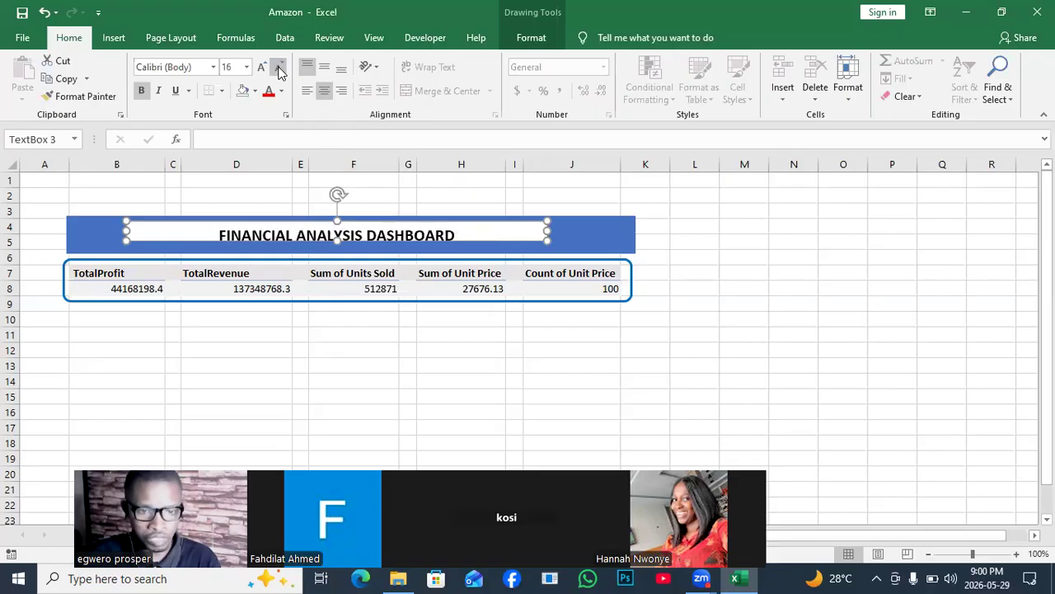
click(279, 67)
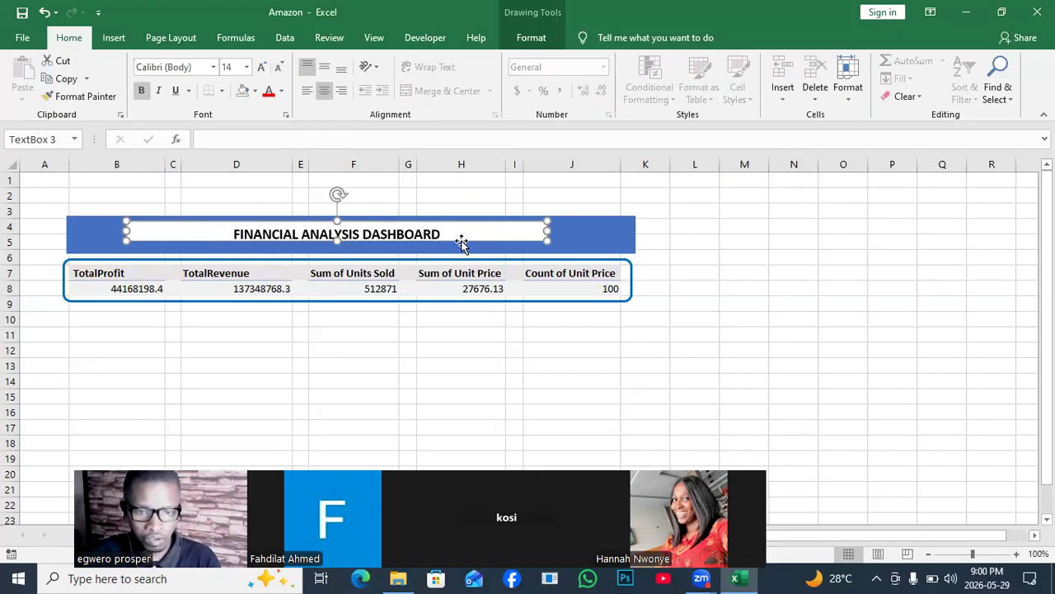
drag(462, 243, 467, 250)
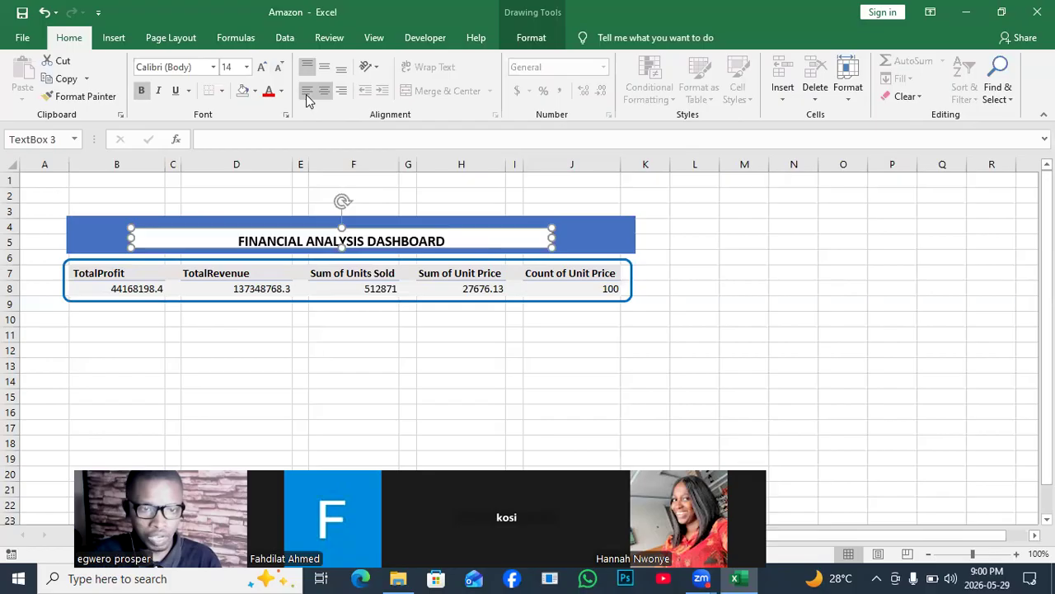
- Color the dashboard title text white and set its text box to no fill
click(282, 92)
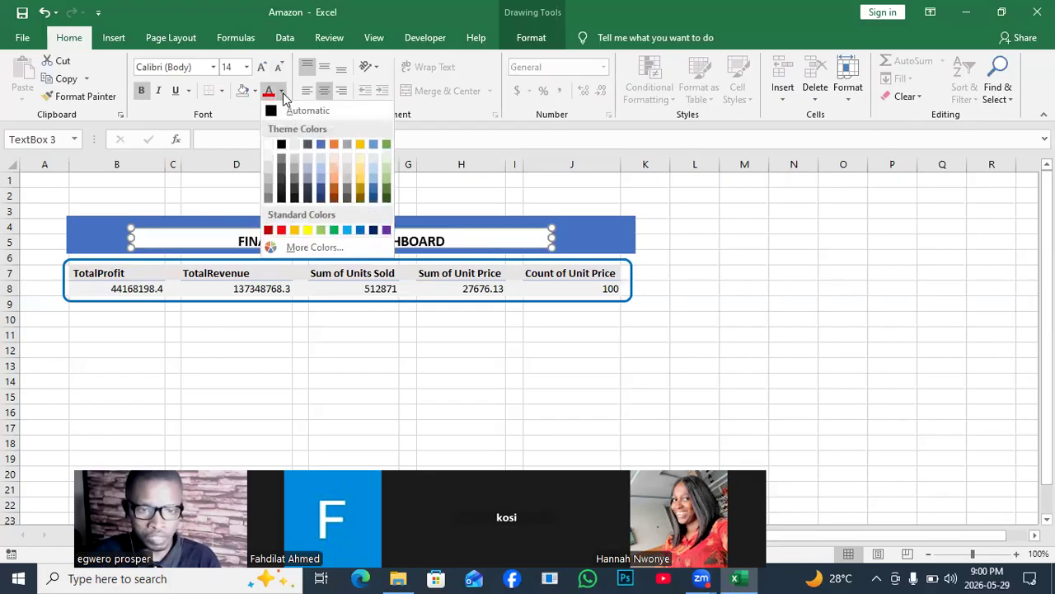
click(269, 147)
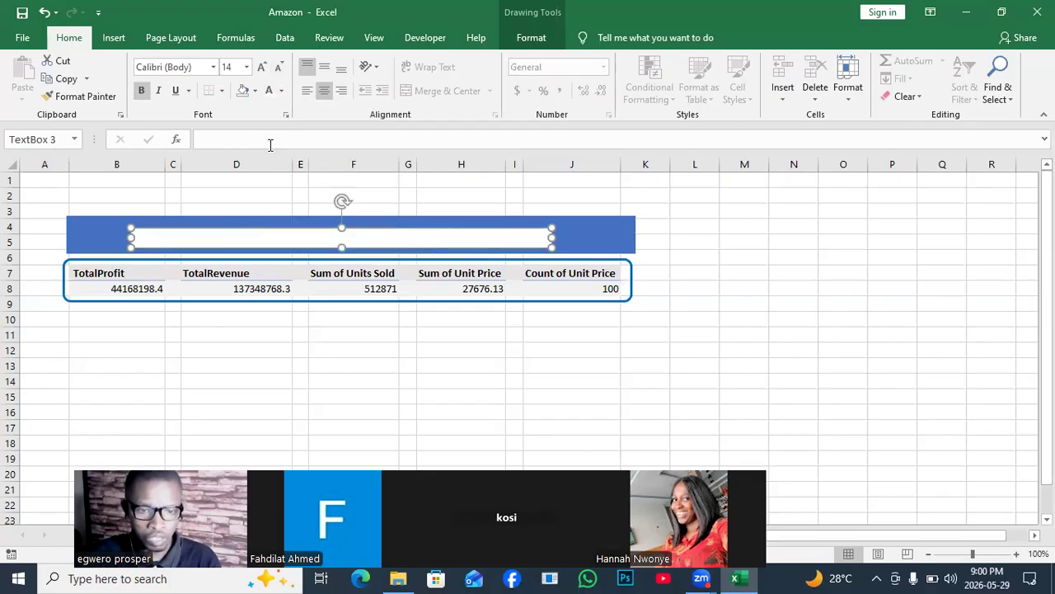
right_click(540, 246)
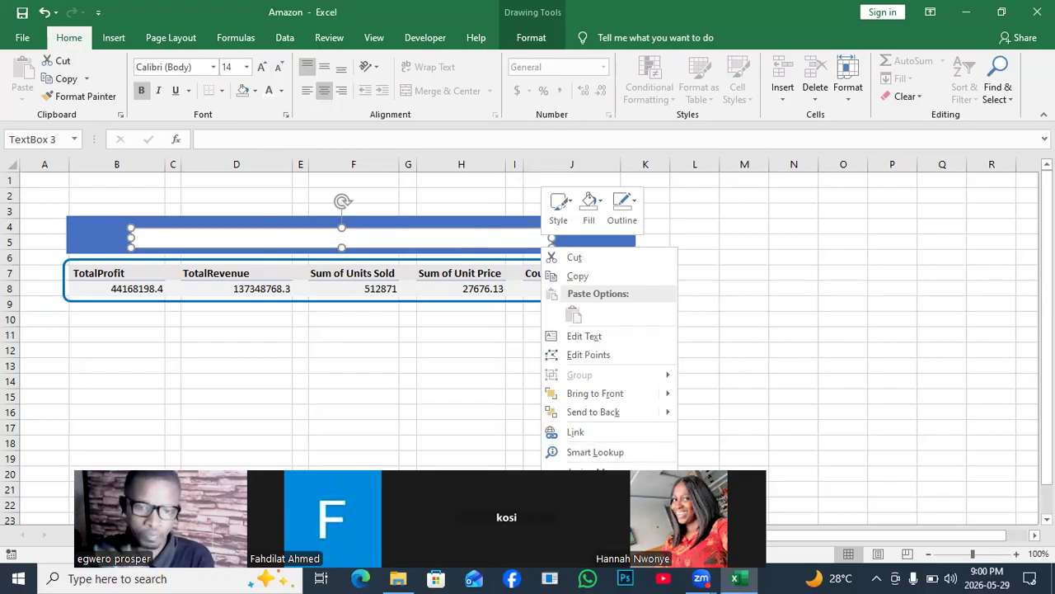
click(597, 529)
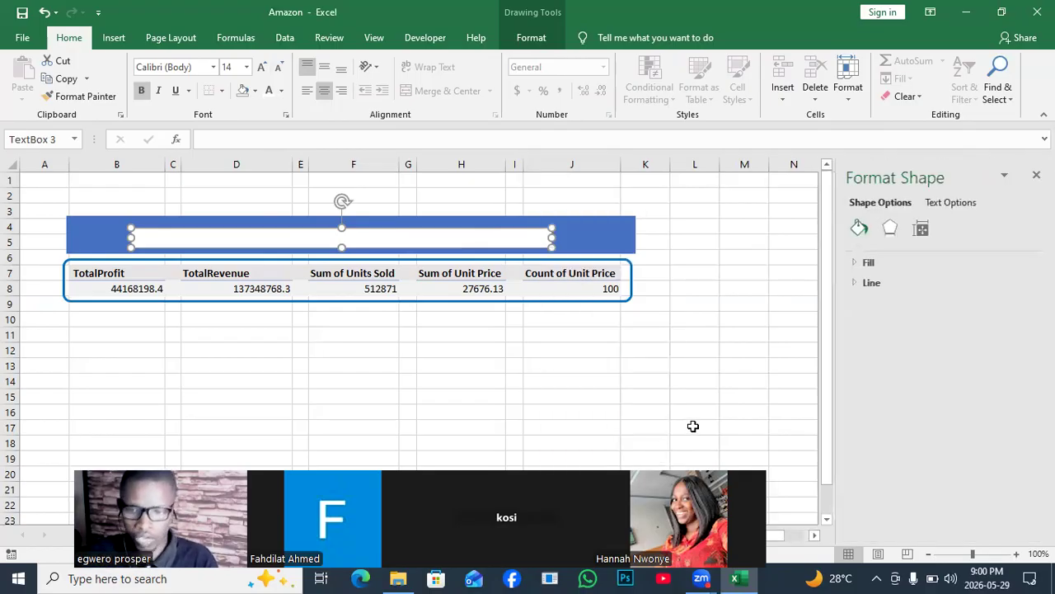
click(855, 264)
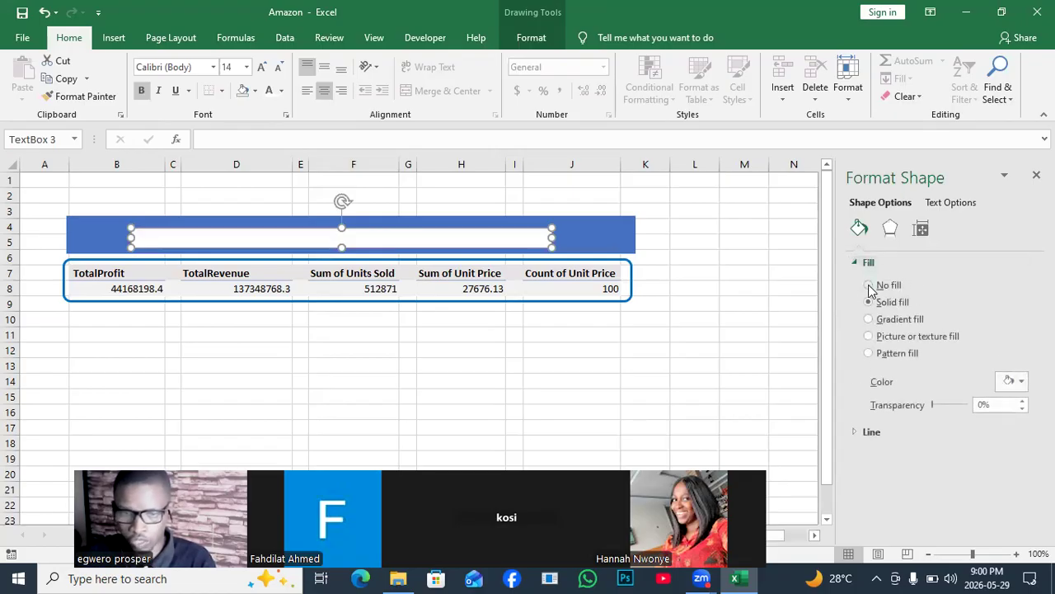
click(868, 285)
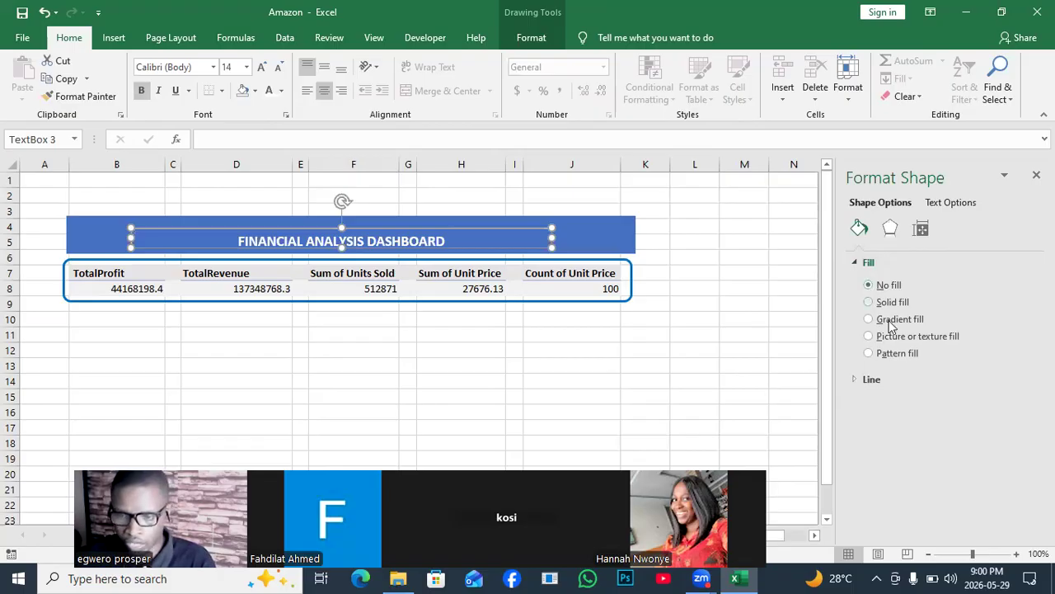
- Remove the outline from the title's text box
click(869, 379)
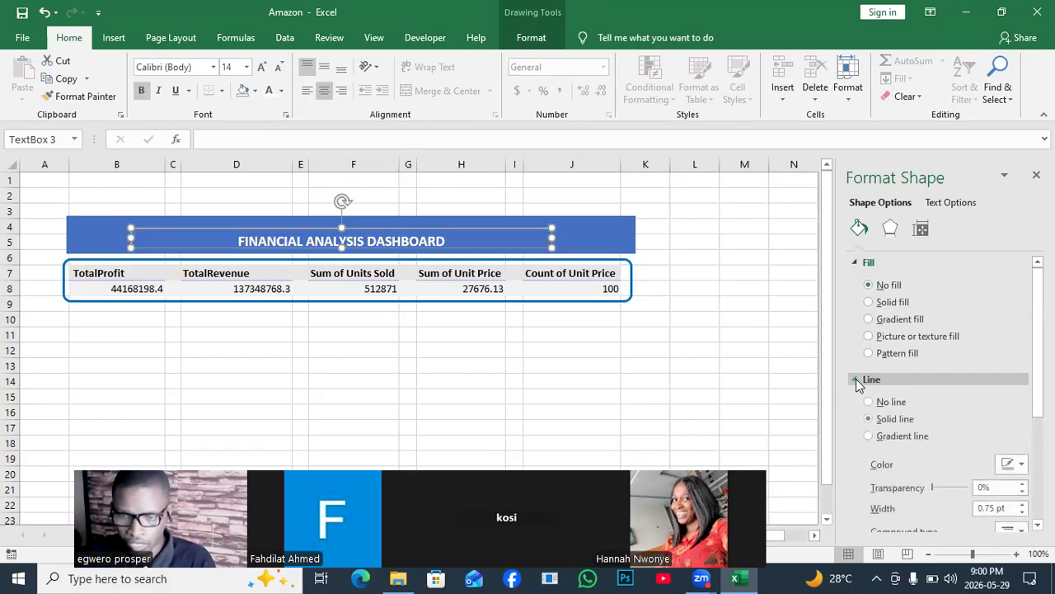
click(871, 401)
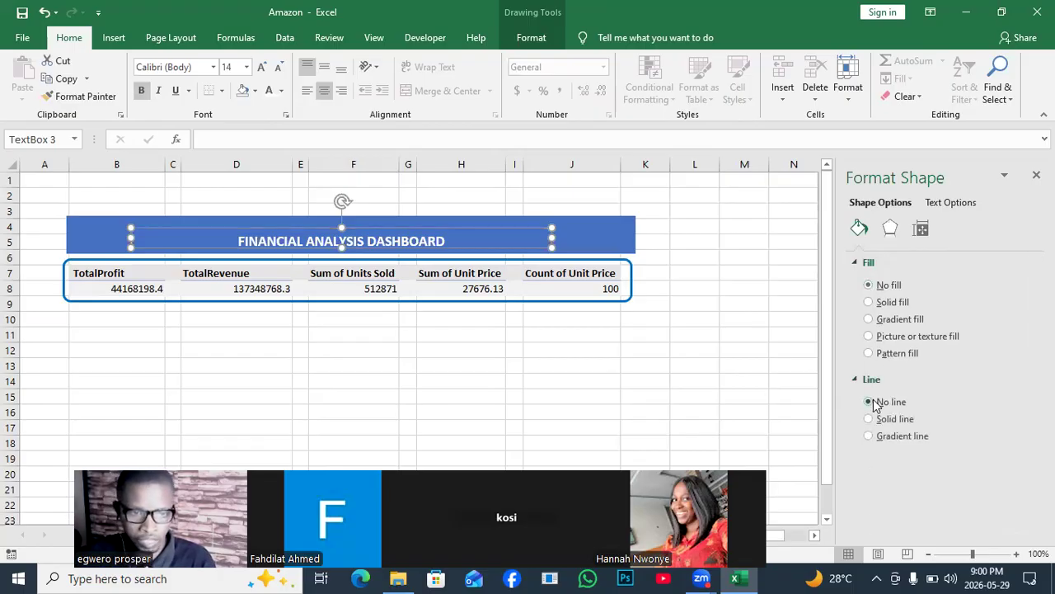
click(728, 334)
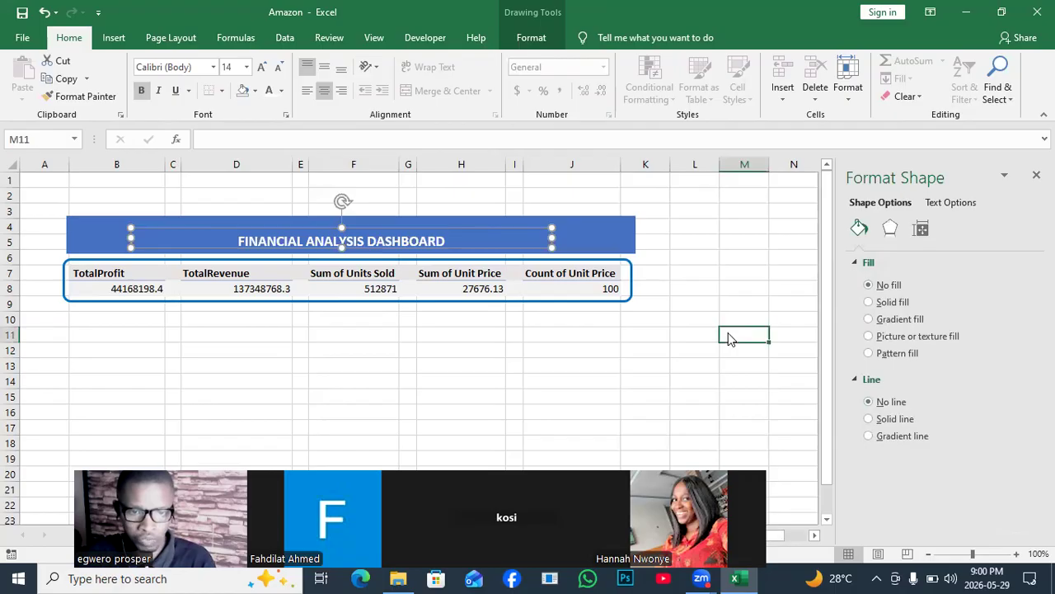
- Move the title text box slightly higher within the blue banner and enlarge its font to 20 pt, keeping the text fully shown
click(388, 239)
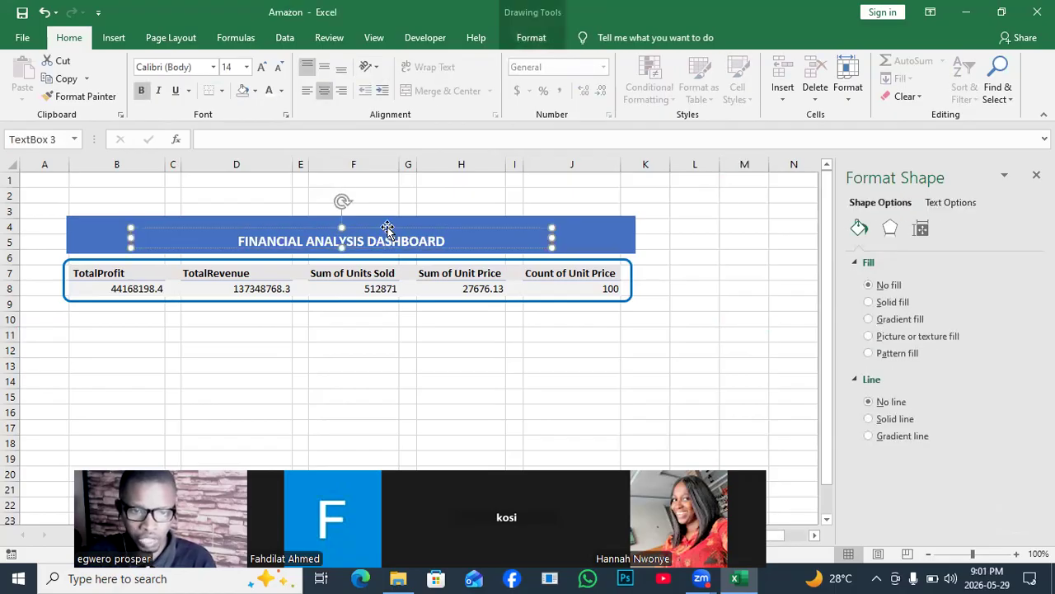
drag(388, 225, 381, 219)
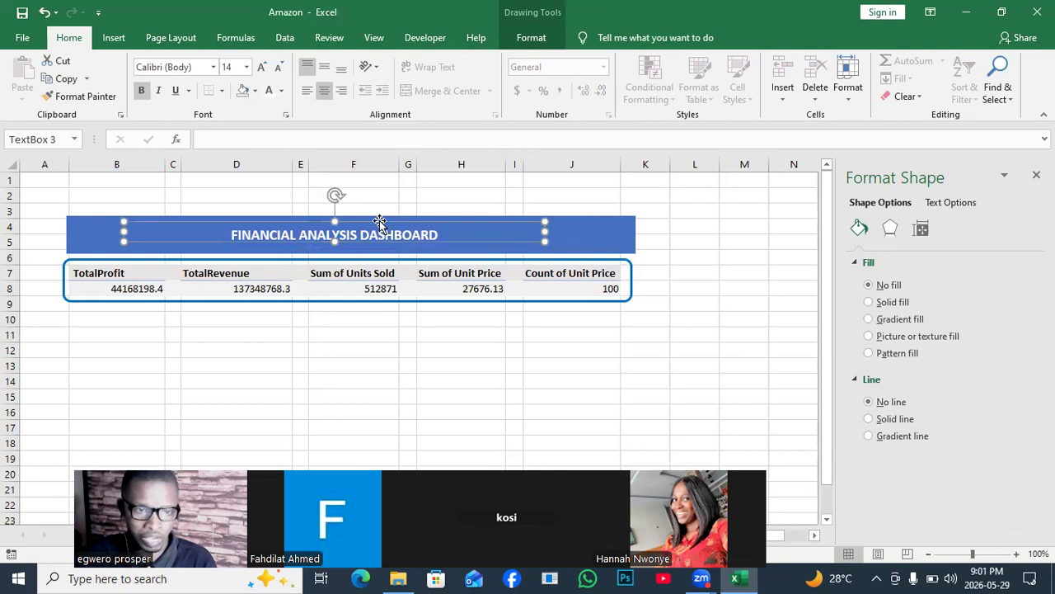
click(260, 67)
click(260, 68)
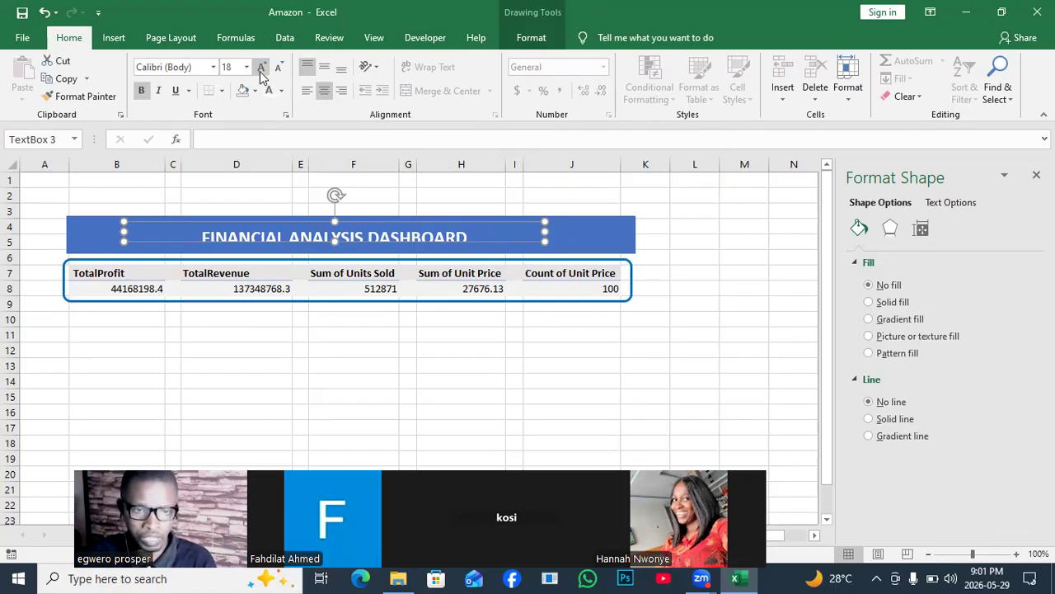
click(261, 70)
drag(334, 240, 348, 218)
click(280, 197)
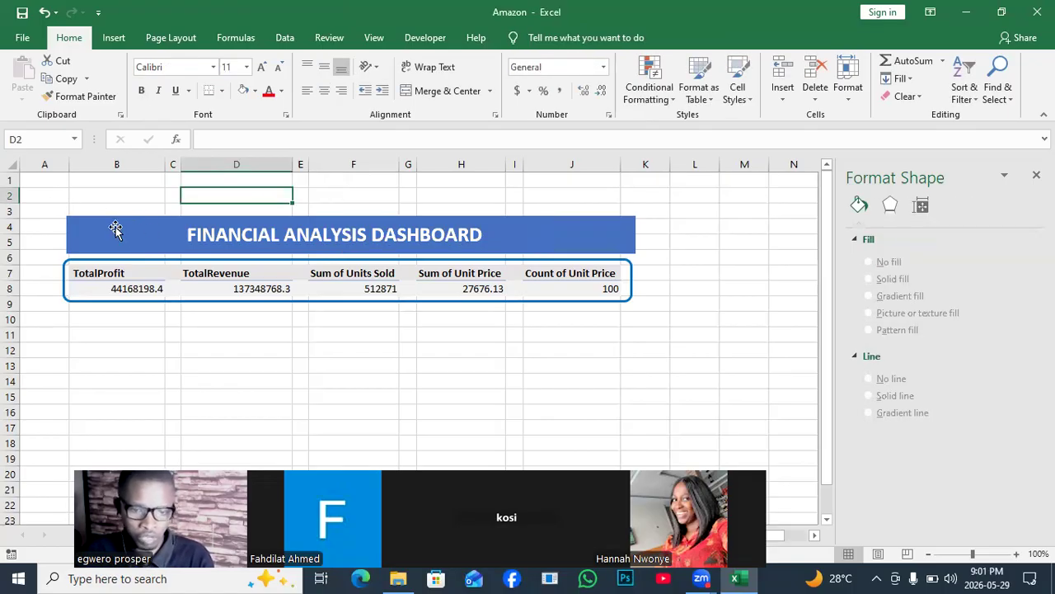
- Add a new worksheet to the workbook and name it ROUGH ANALYSIS
drag(827, 246, 828, 291)
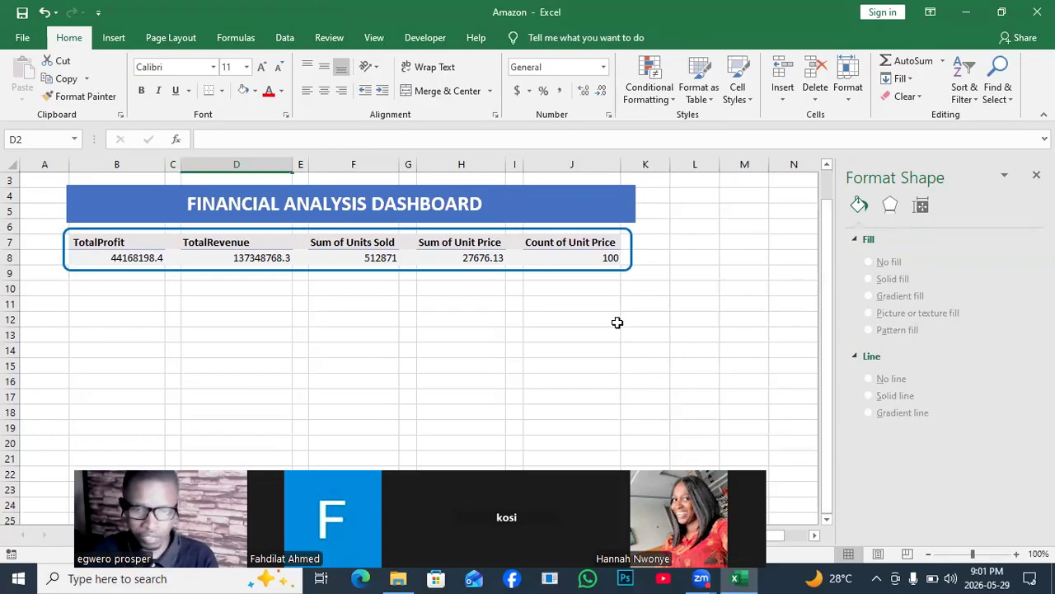
click(554, 315)
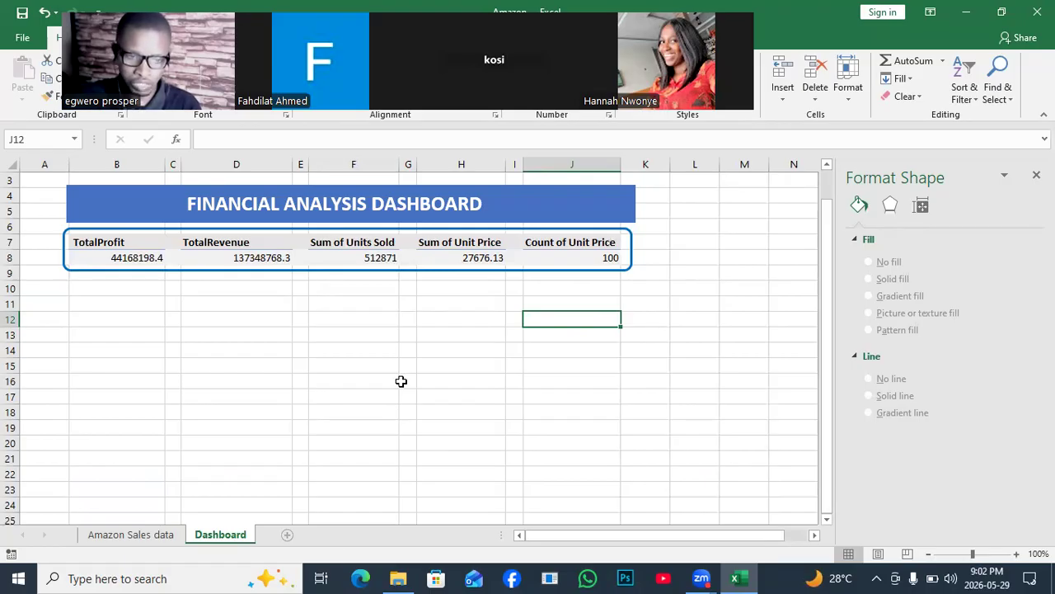
key(shift+F11)
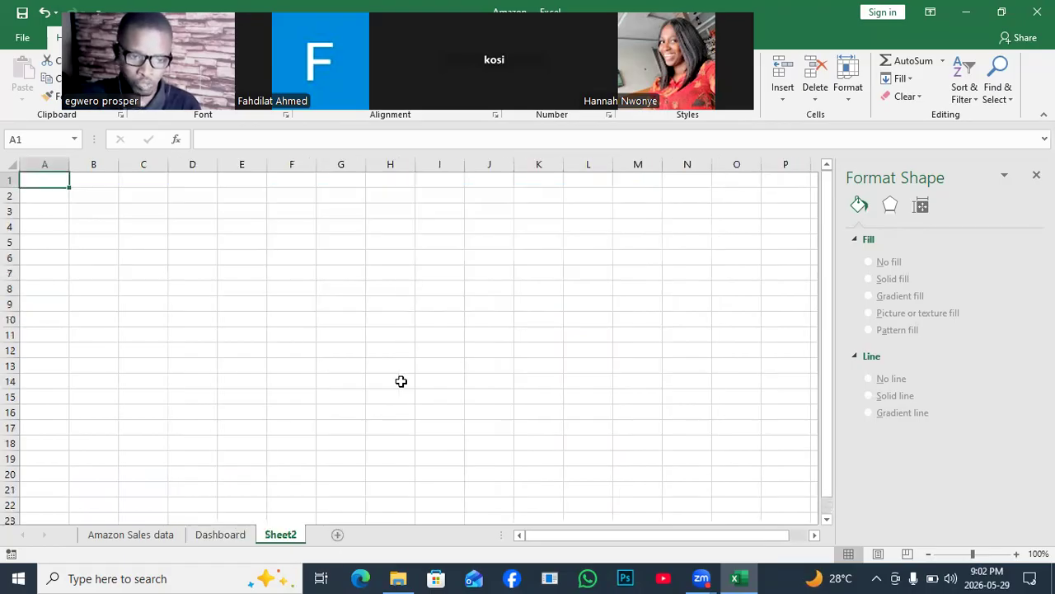
click(142, 537)
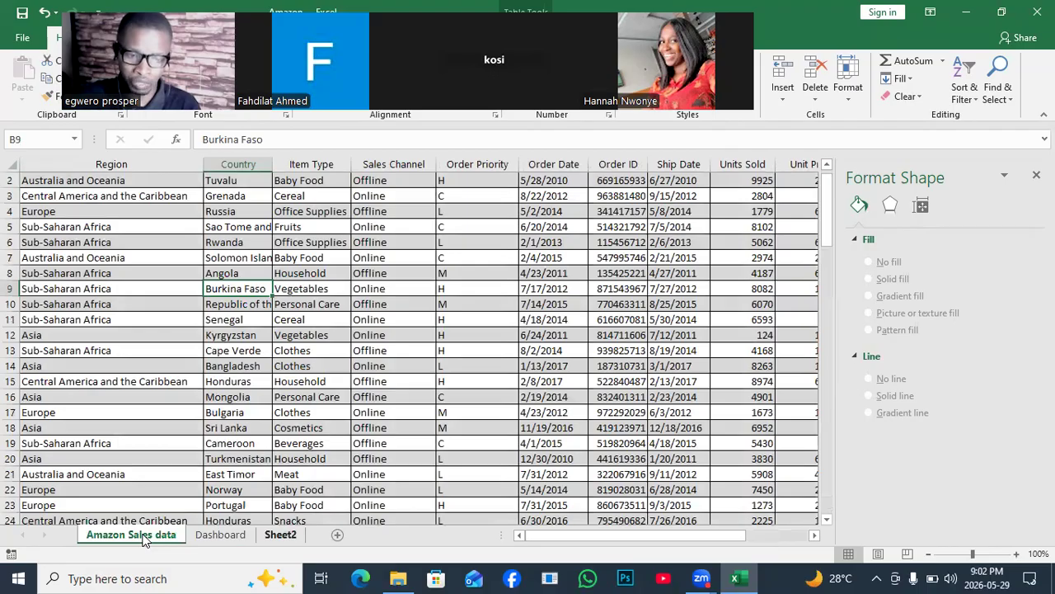
double_click(280, 535)
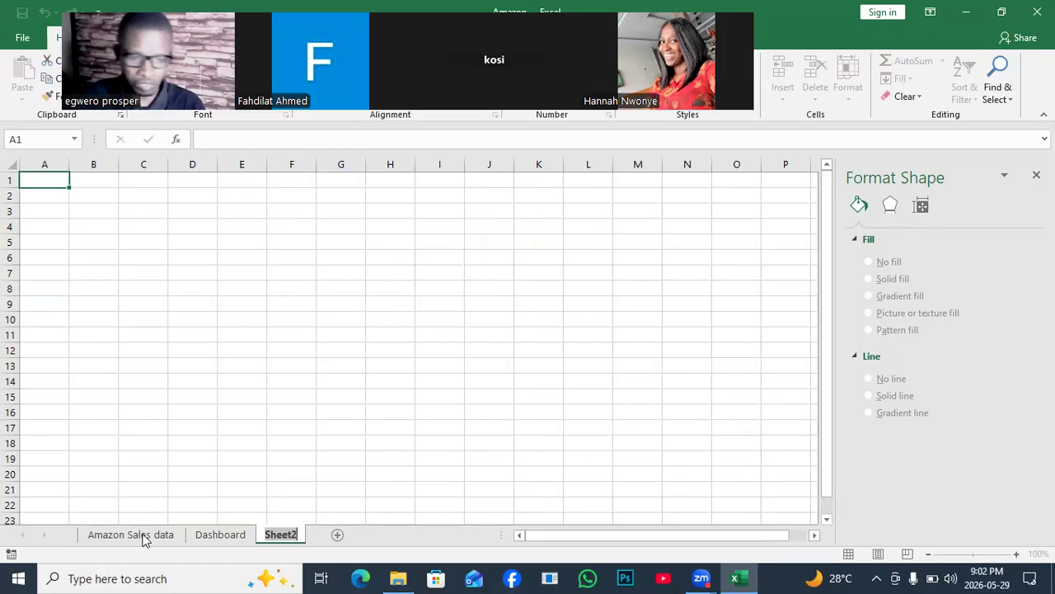
text(ROUGH)
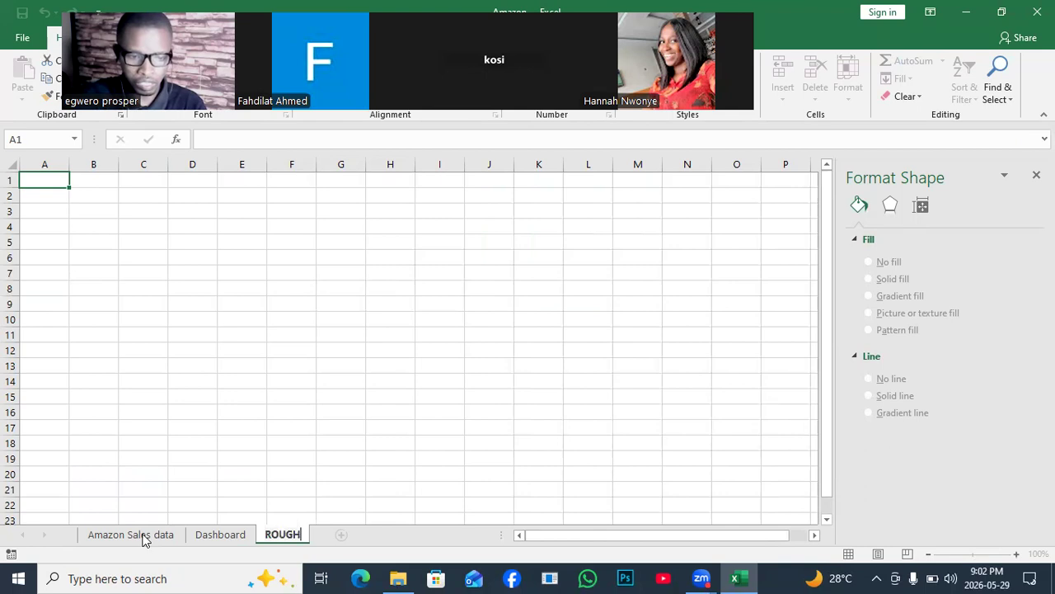
text( ANA)
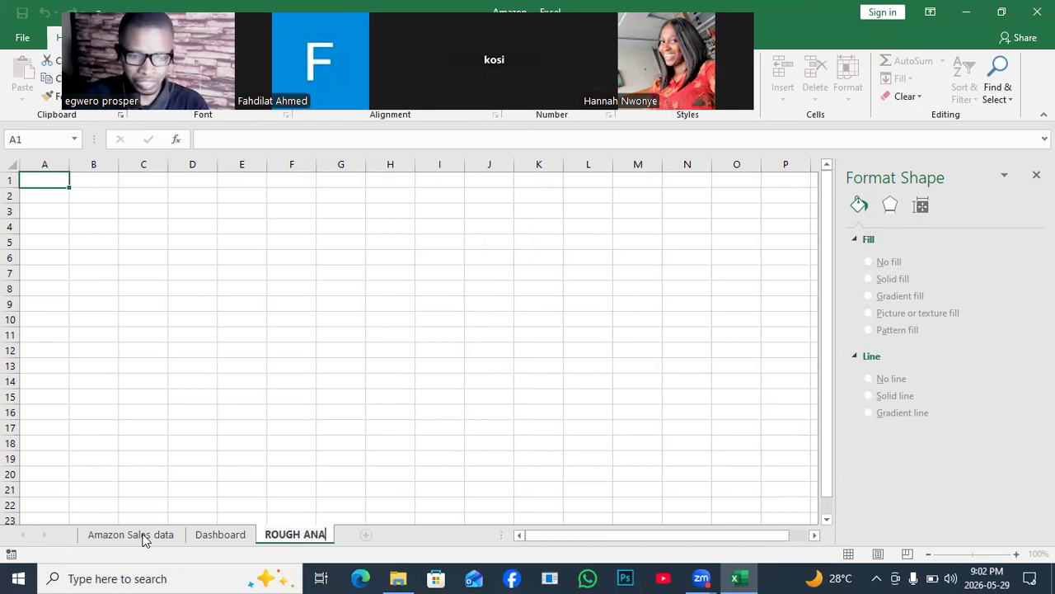
text(LYSIS)
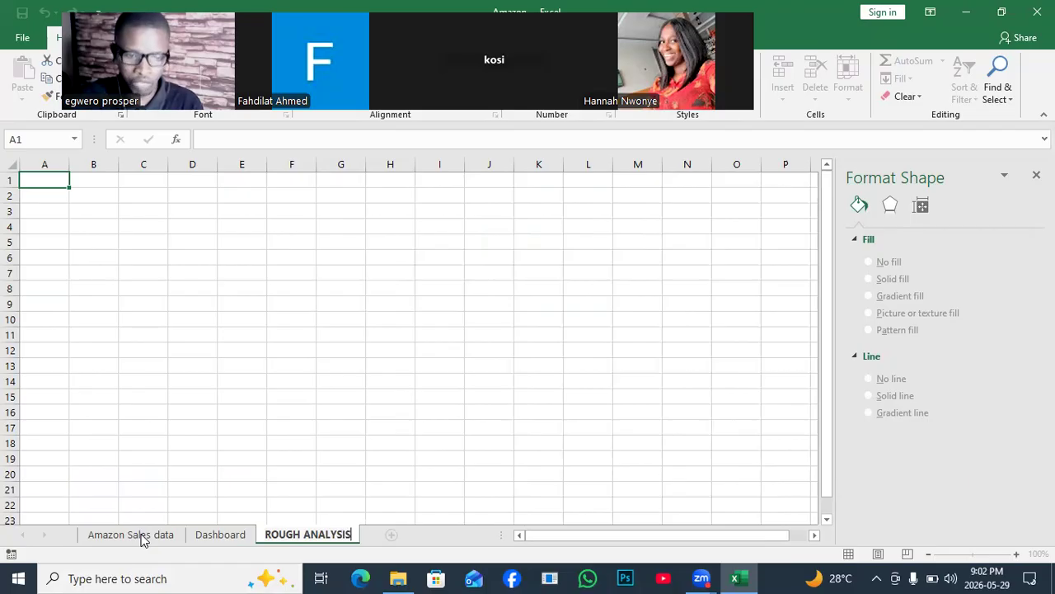
click(305, 505)
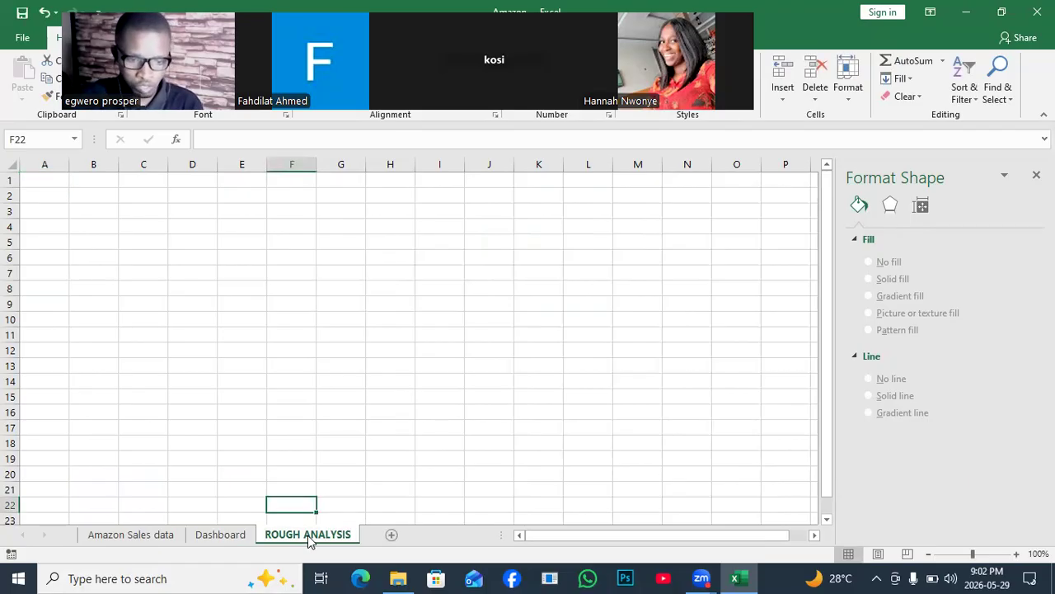
- Create a PivotTable from Table1 at cell C6 of the ROUGH ANALYSIS sheet, with Item Type as its rows
click(135, 536)
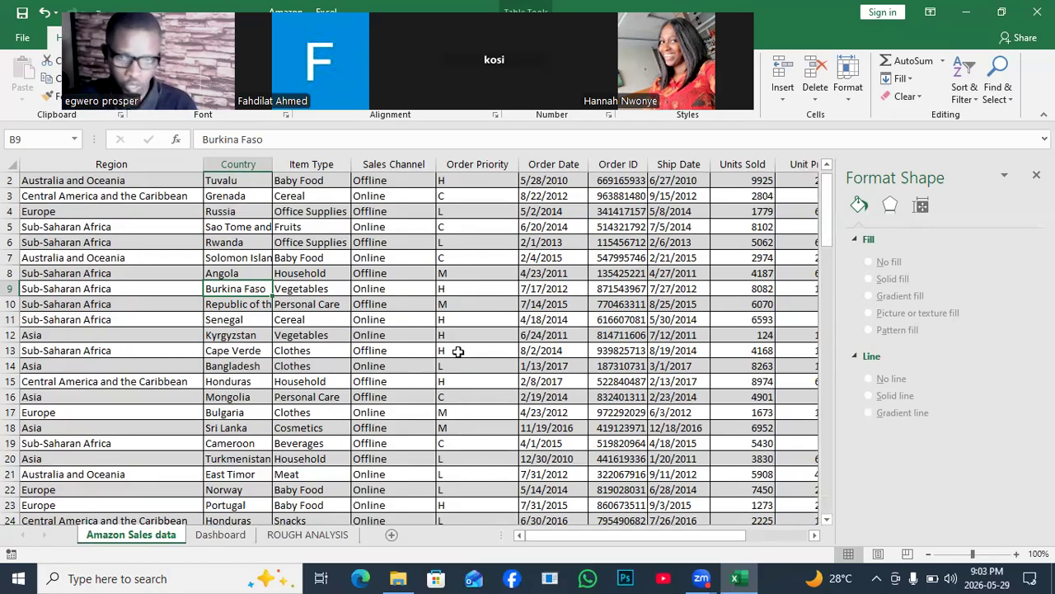
click(202, 322)
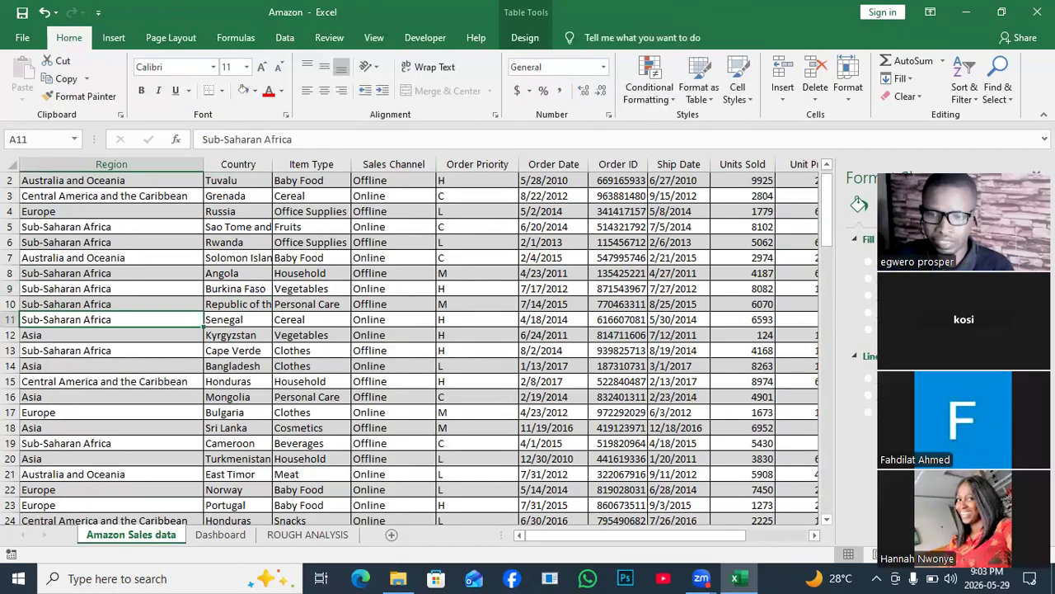
click(369, 379)
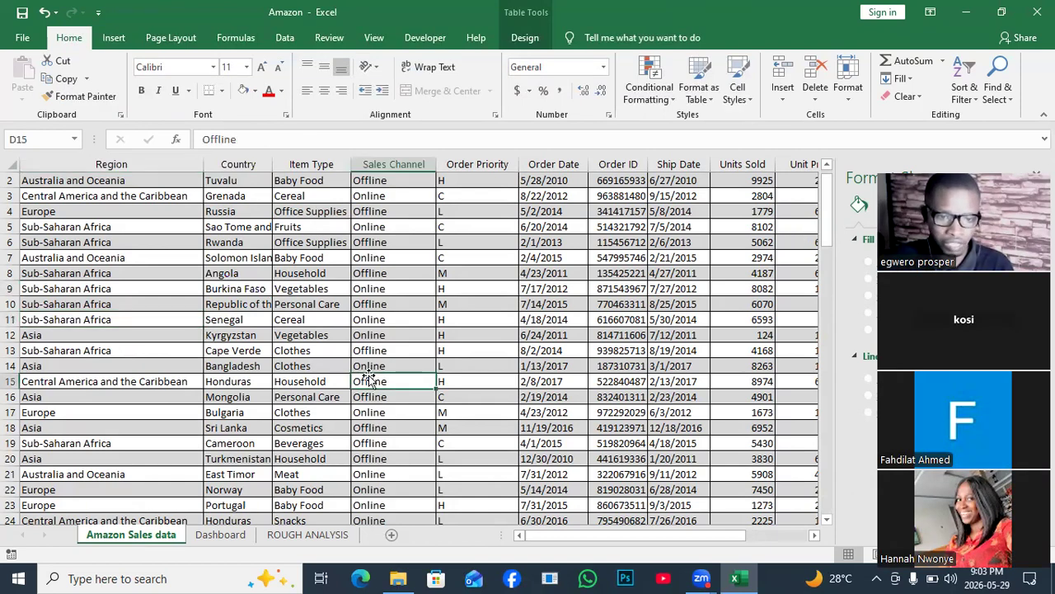
click(114, 39)
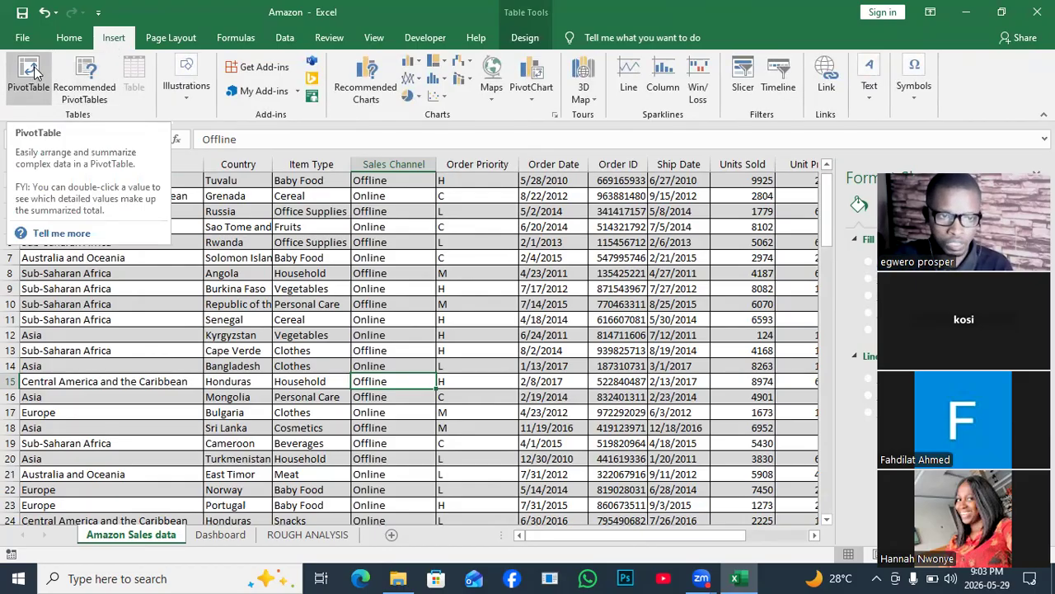
click(33, 72)
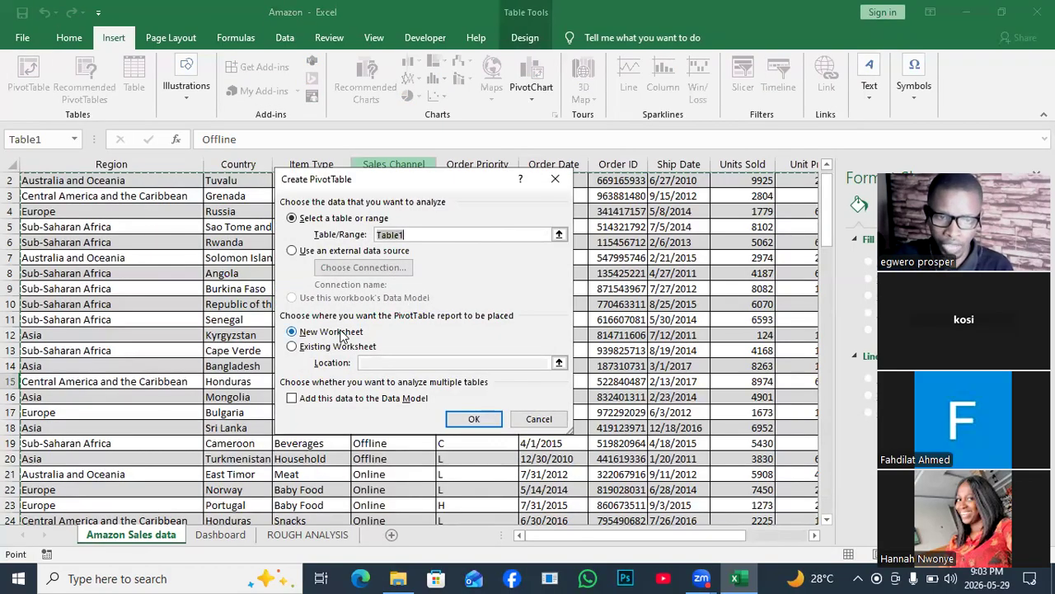
click(292, 348)
click(378, 362)
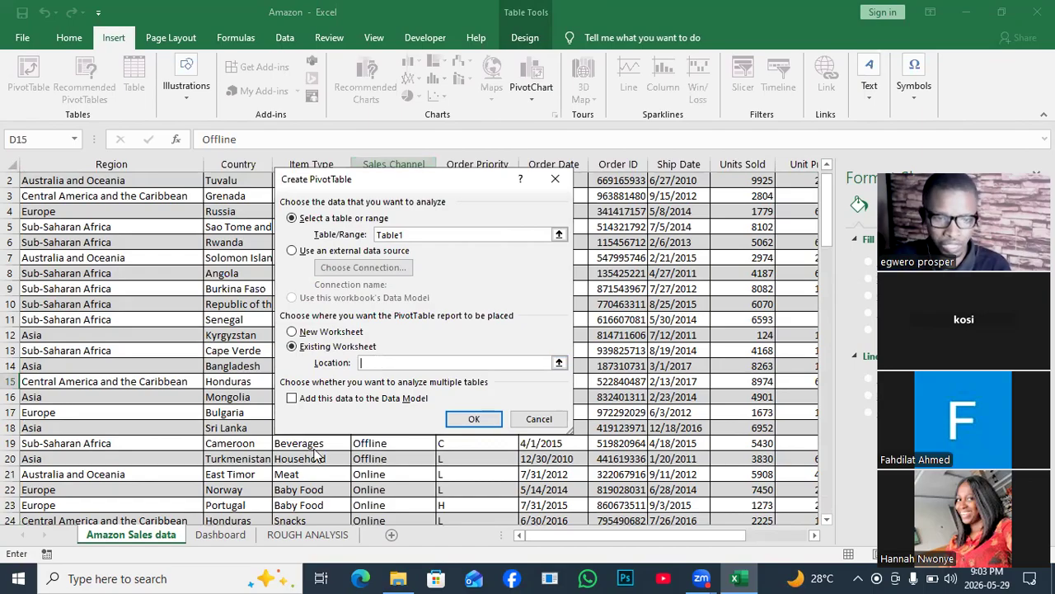
click(320, 535)
click(128, 261)
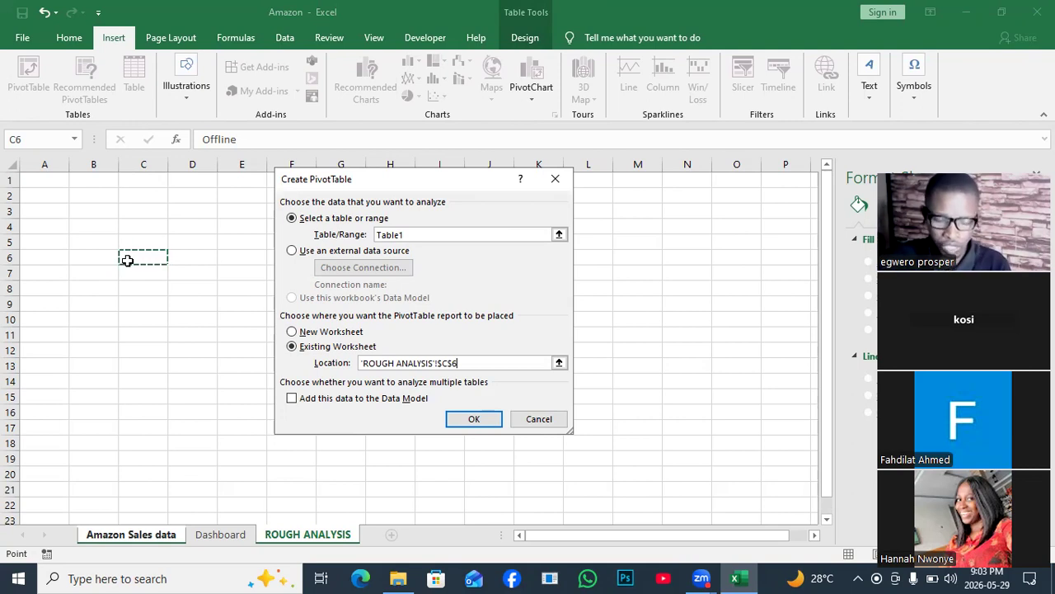
click(452, 420)
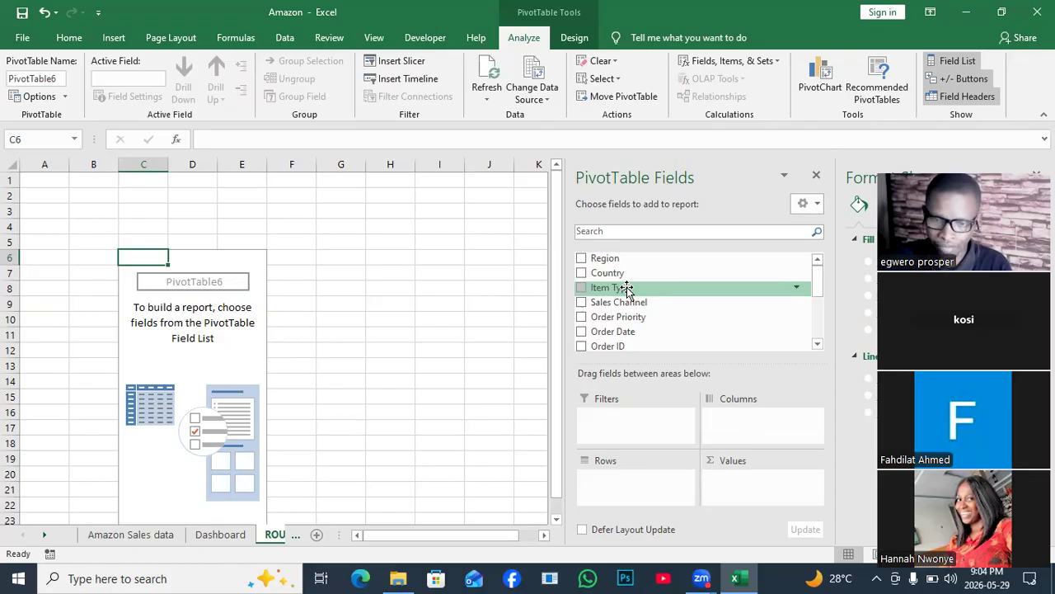
drag(626, 288, 641, 450)
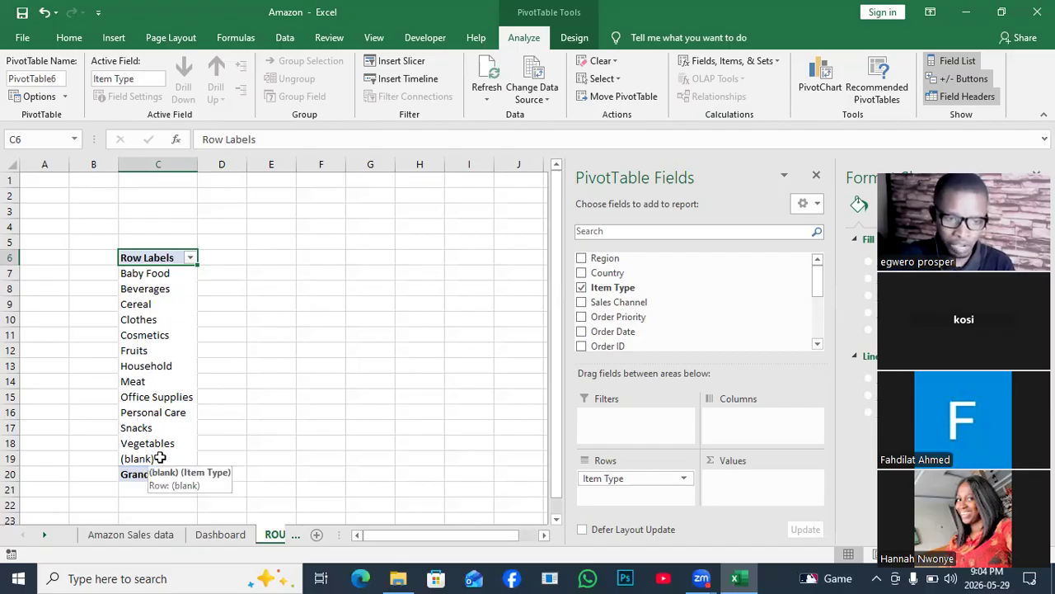
- Try to delete the (blank) row label from the Item Type PivotTable
click(159, 458)
key(Delete)
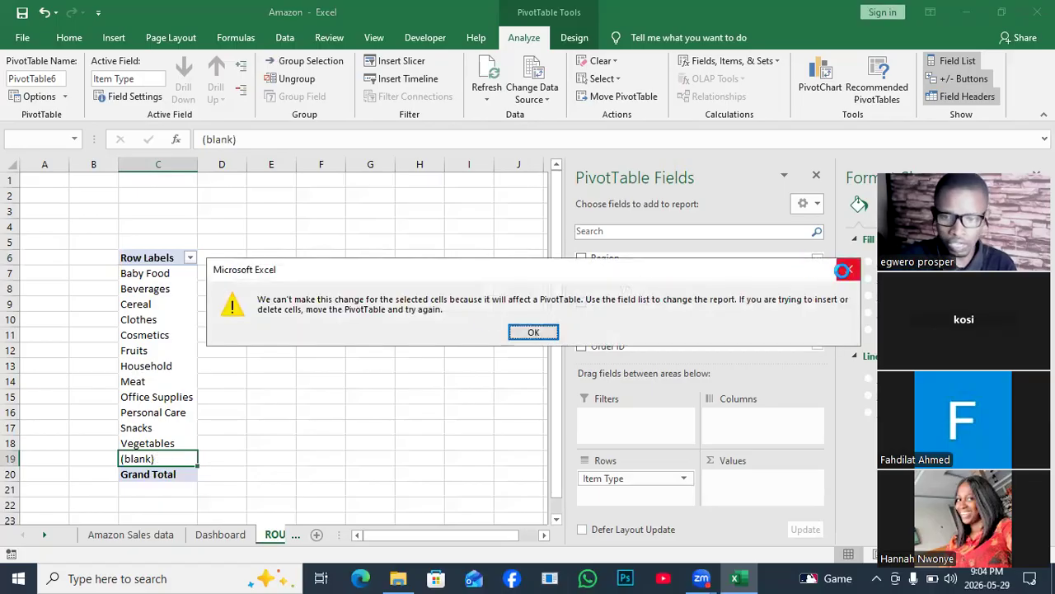
click(843, 270)
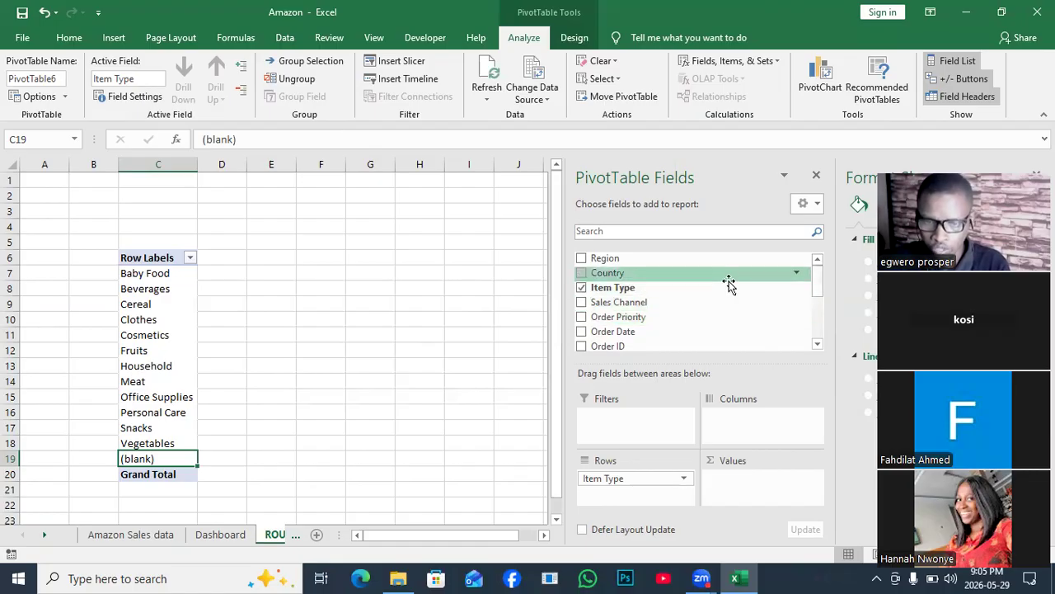
- Add the Total Profit field to the PivotTable's values, summed by item type
drag(817, 283, 819, 330)
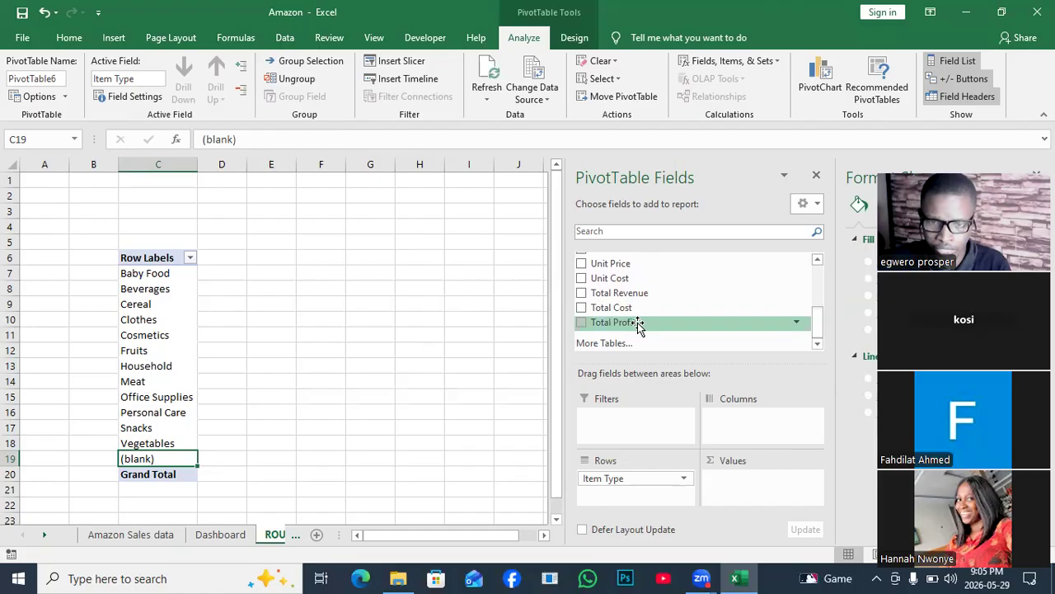
drag(636, 324, 812, 467)
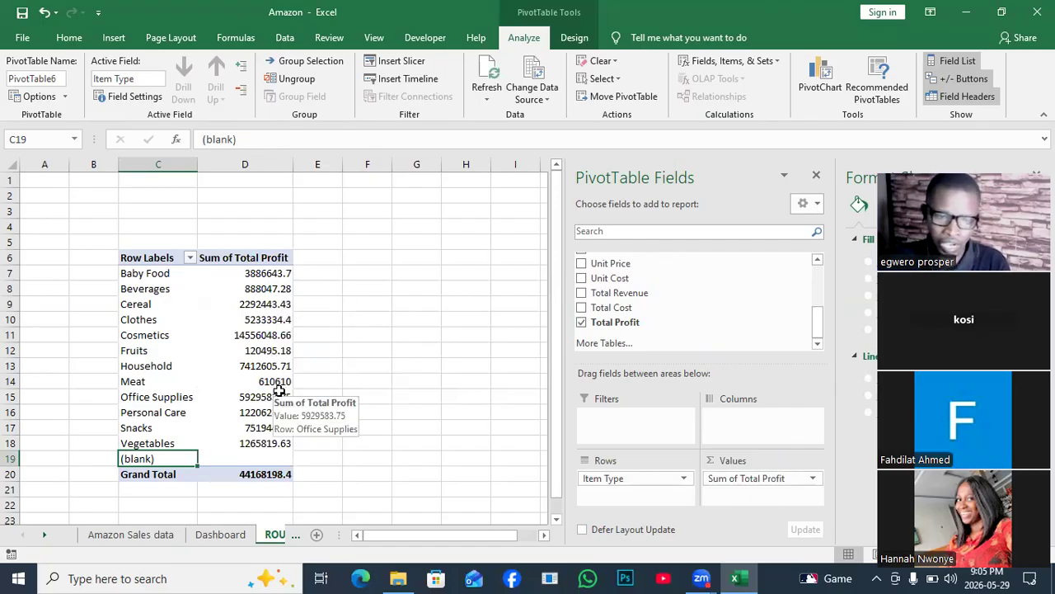
- Sort the Item Type PivotTable by Sum of Total Profit from largest to smallest
click(262, 337)
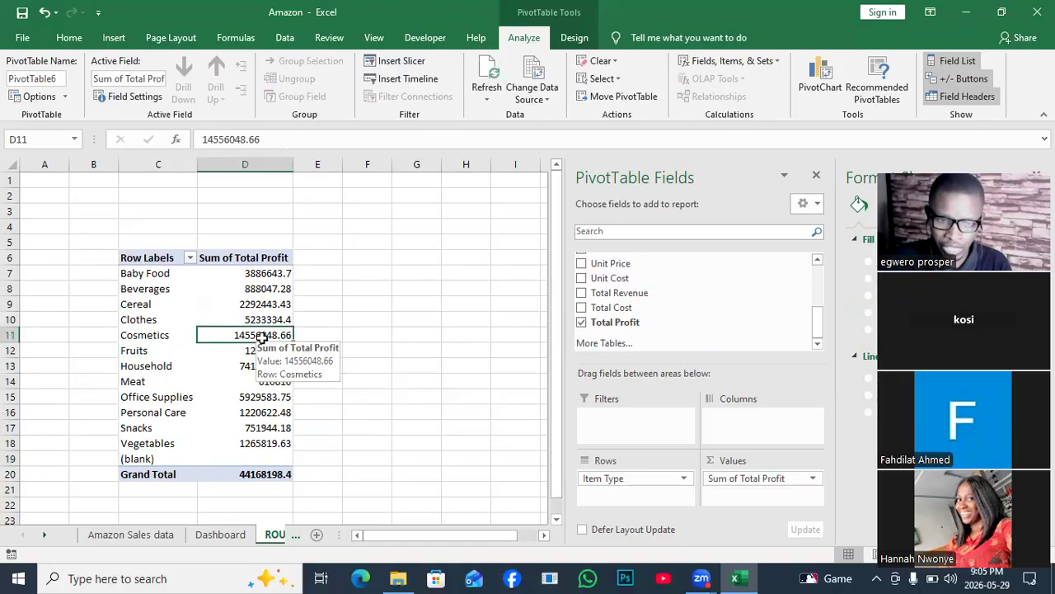
right_click(262, 337)
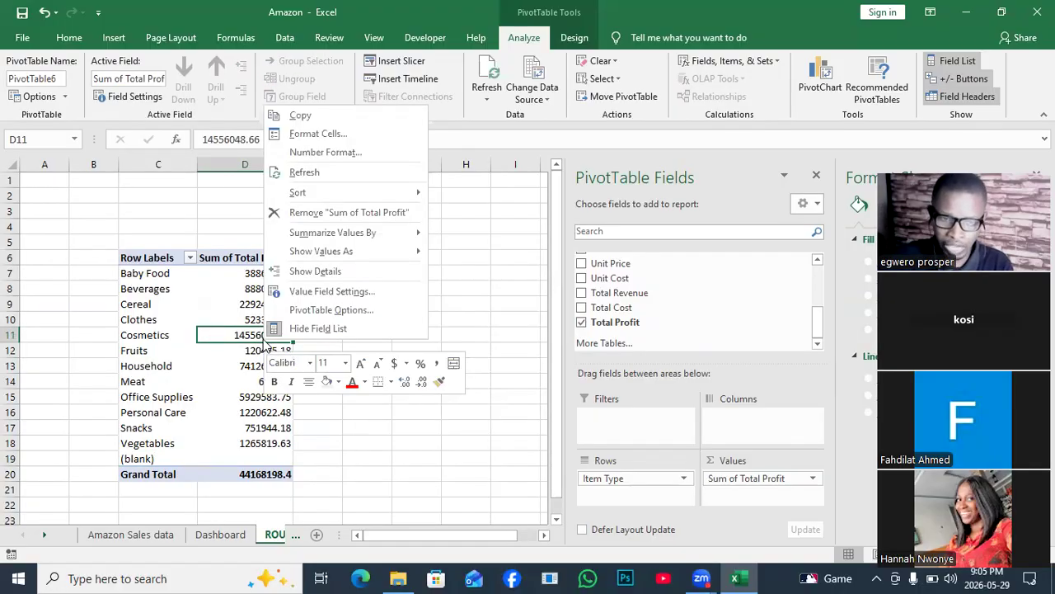
mouse_move(297, 197)
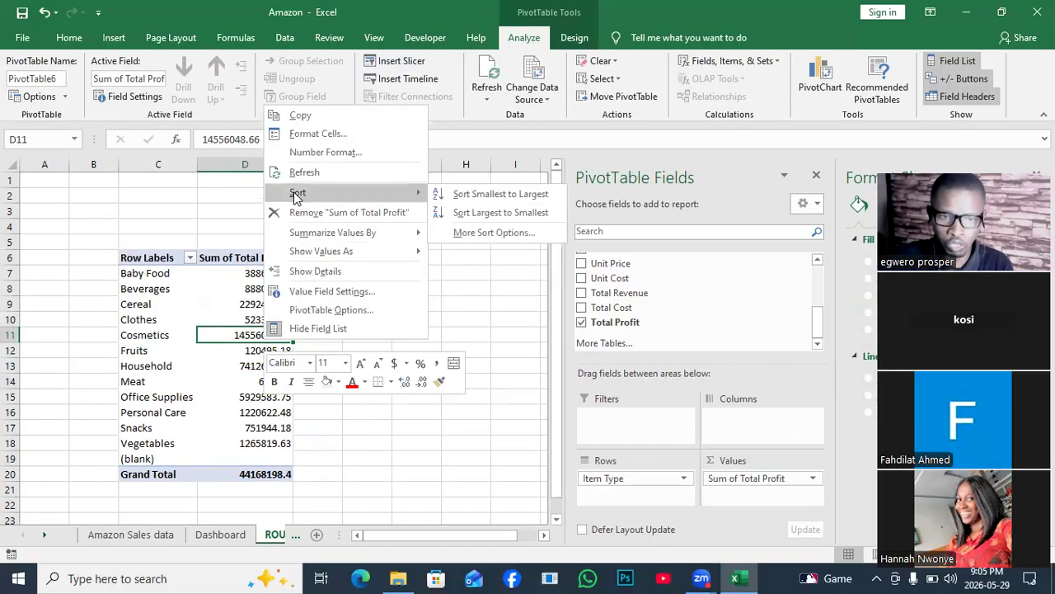
click(503, 214)
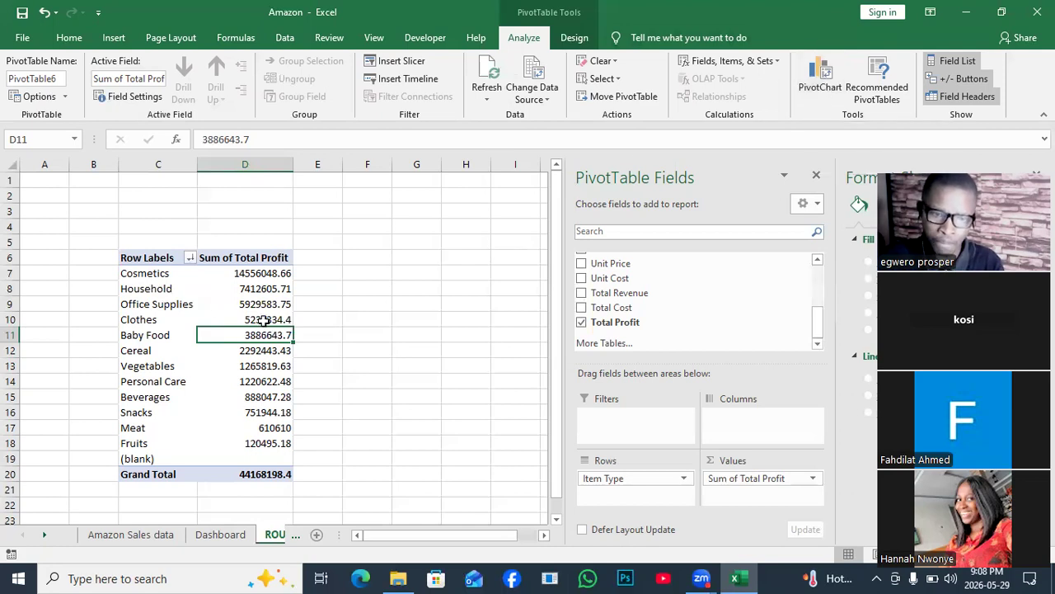
- Insert a Clustered Column PivotChart from the Item Type PivotTable and reposition it on the ROUGH ANALYSIS sheet
click(422, 278)
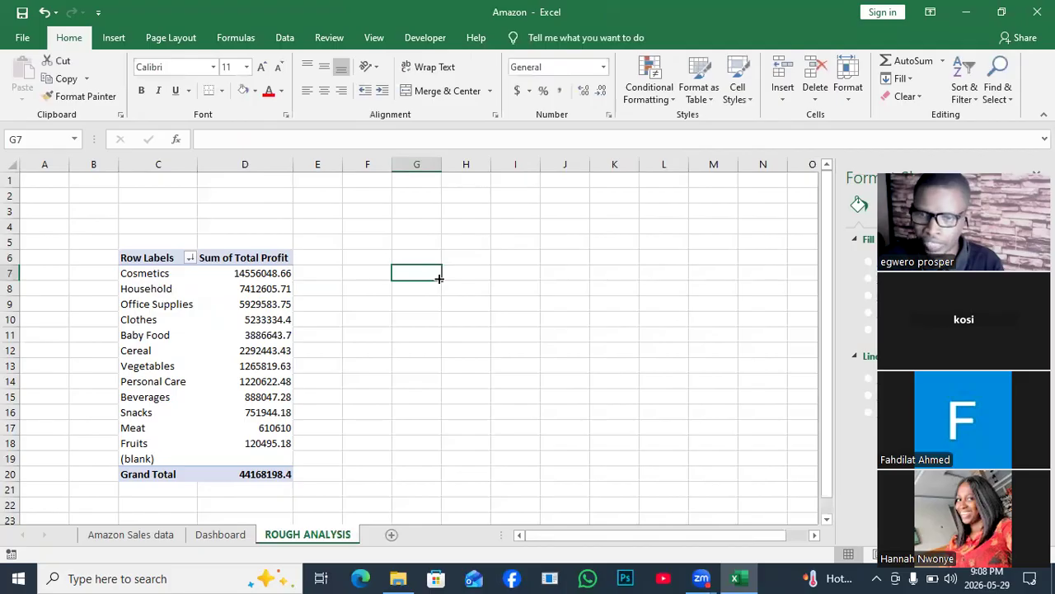
click(268, 316)
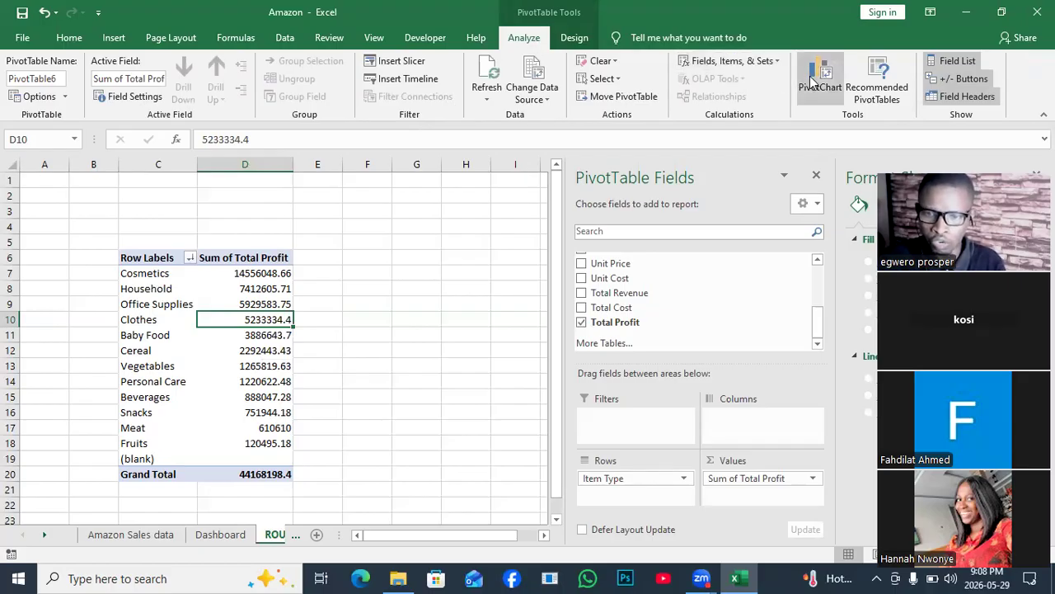
click(813, 81)
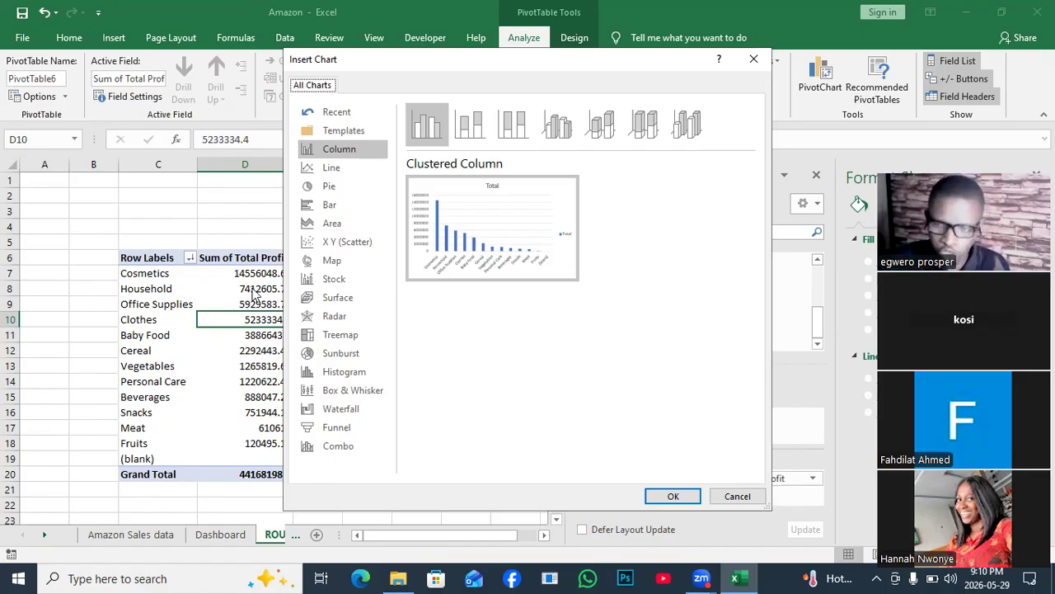
mouse_move(419, 201)
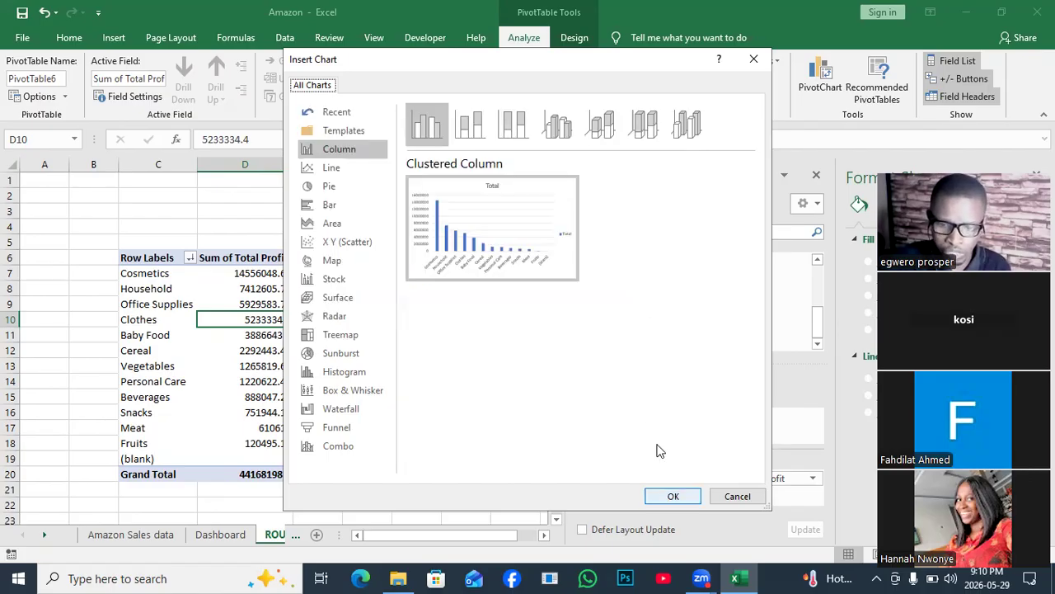
key(Return)
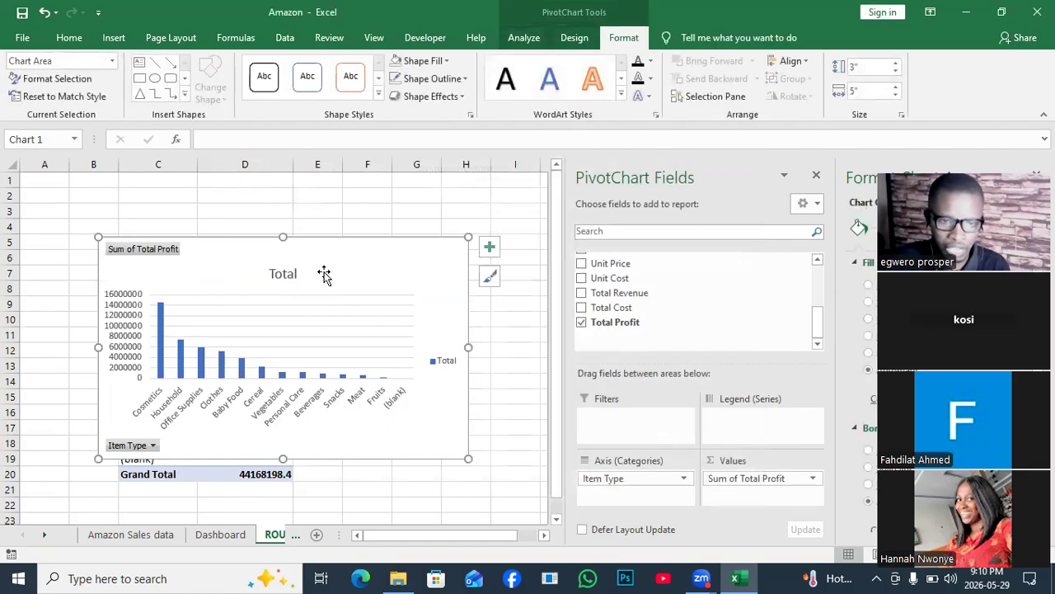
drag(354, 255, 391, 236)
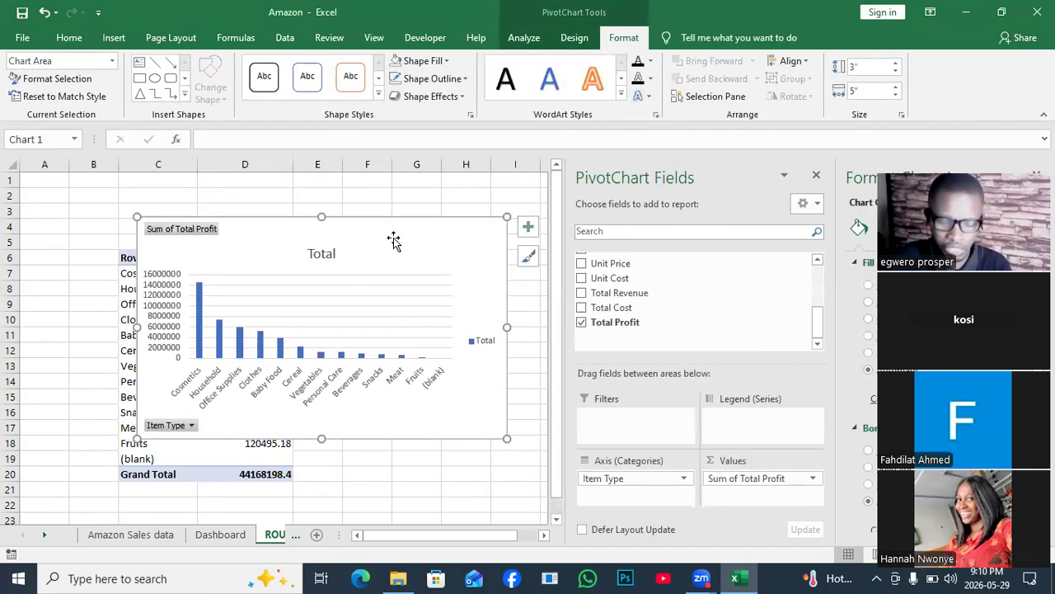
- Copy the Total Profit PivotChart and go to the Dashboard sheet
right_click(393, 237)
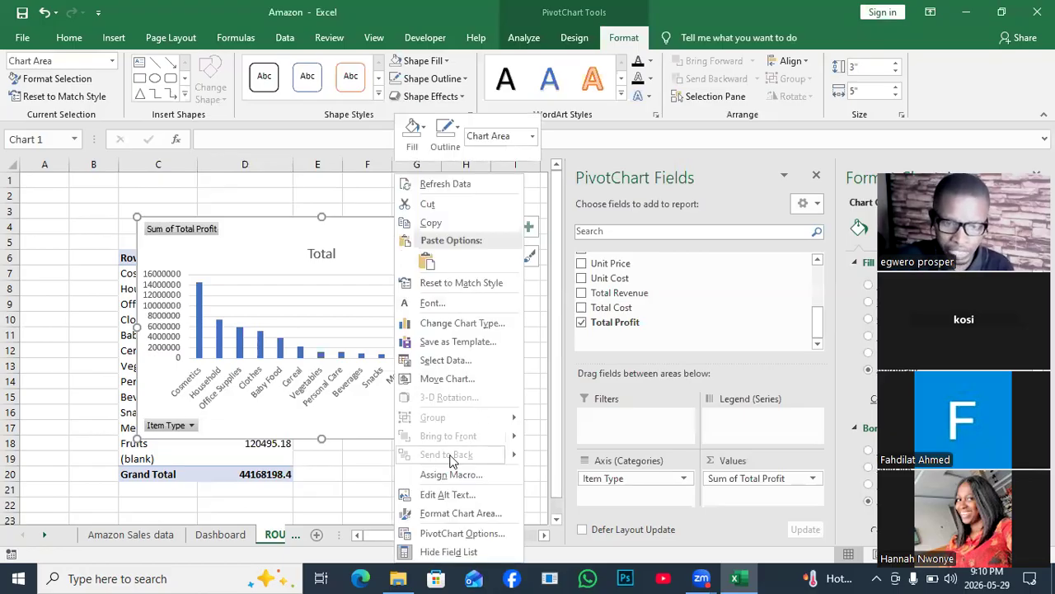
click(430, 224)
key(ctrl+Page_Up)
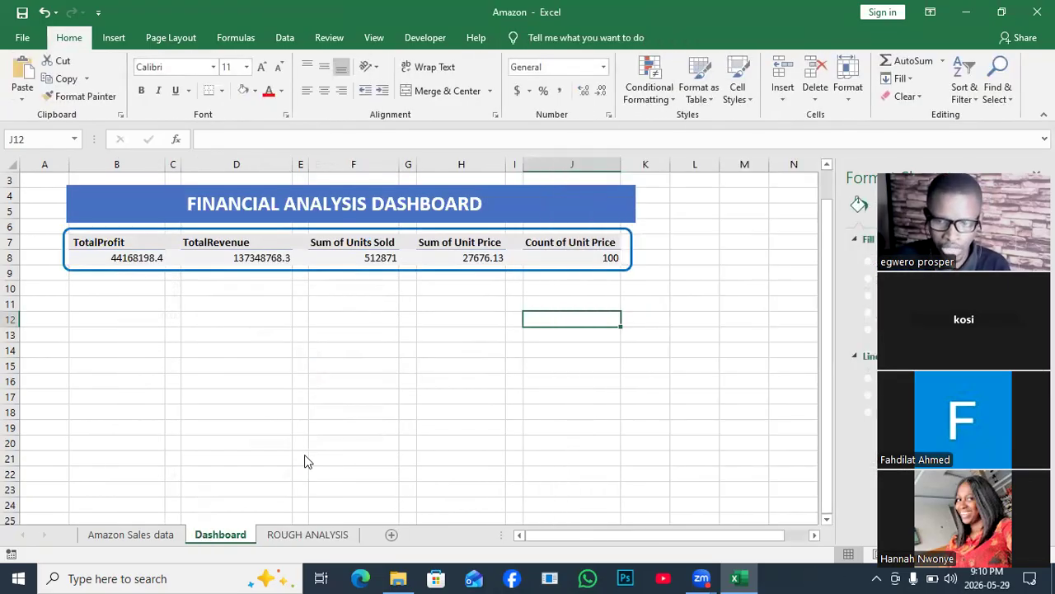
- Draw a rounded rectangle about 2.82" high and 2.89" wide below the TotalProfit and TotalRevenue summaries, and reduce its corner rounding
click(83, 378)
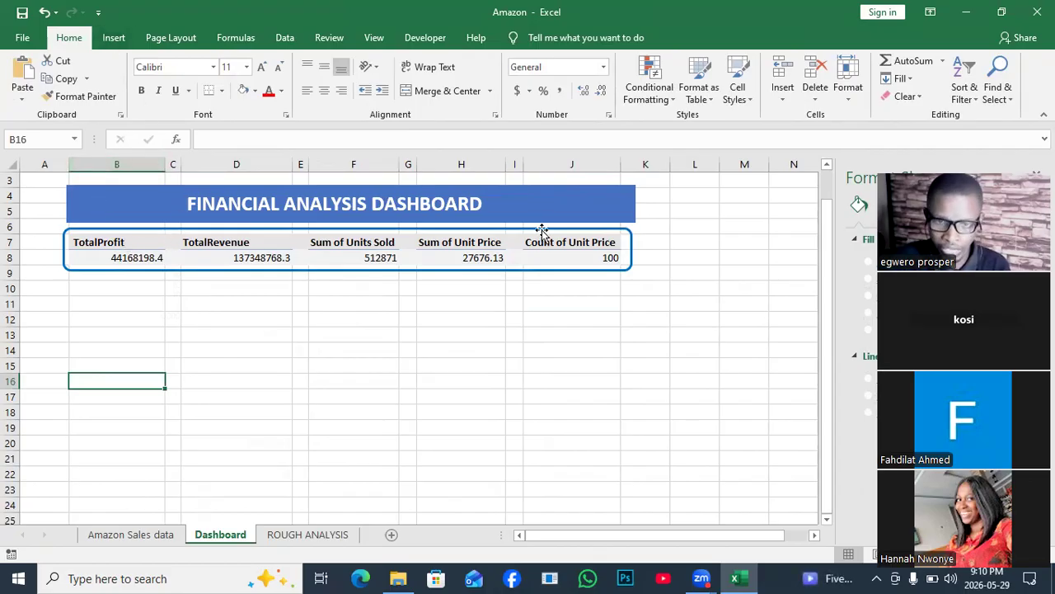
click(120, 43)
click(200, 99)
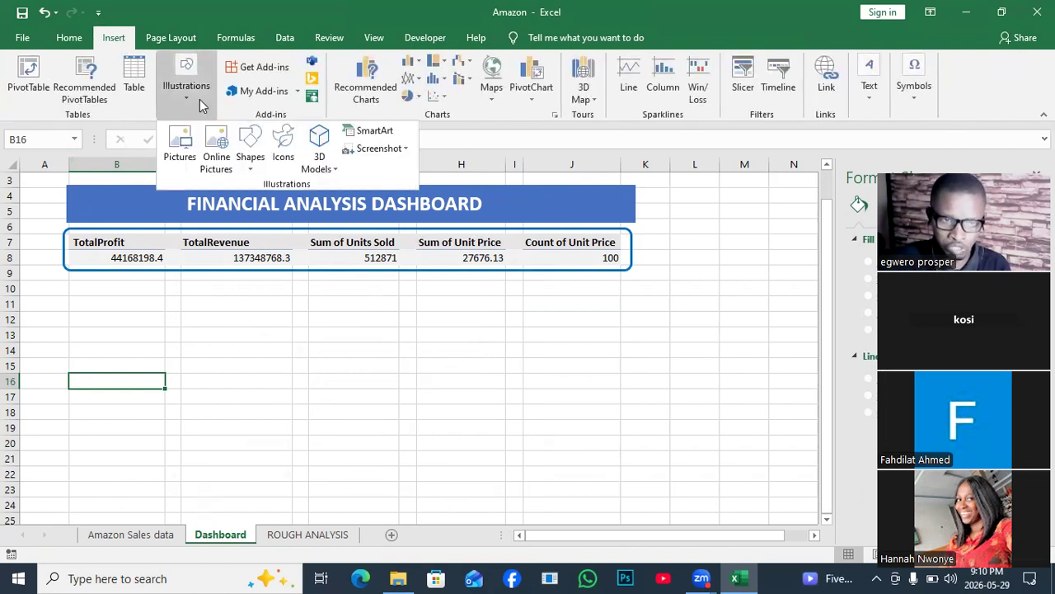
click(257, 165)
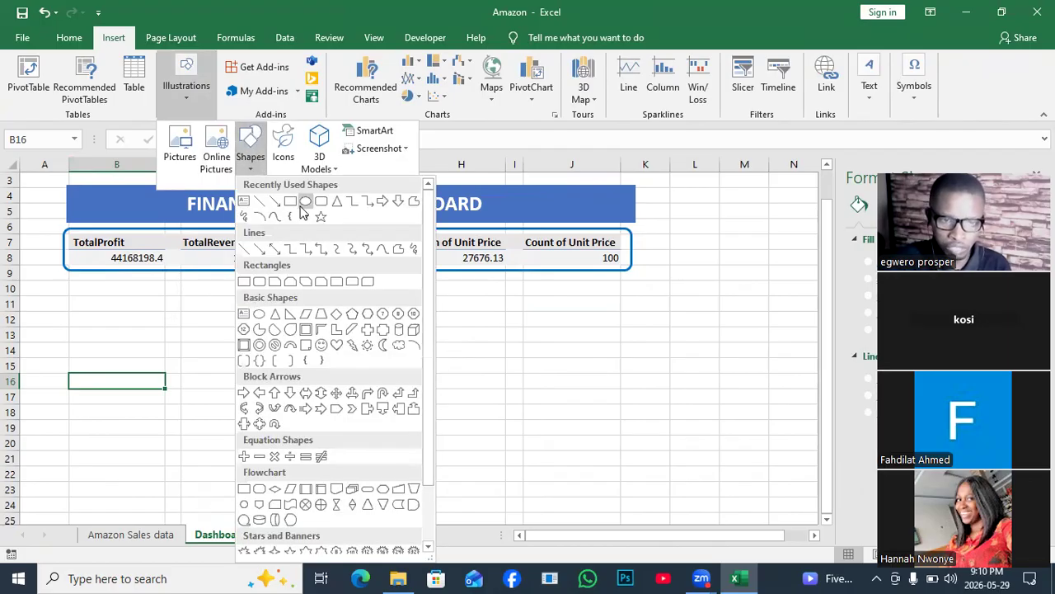
click(320, 202)
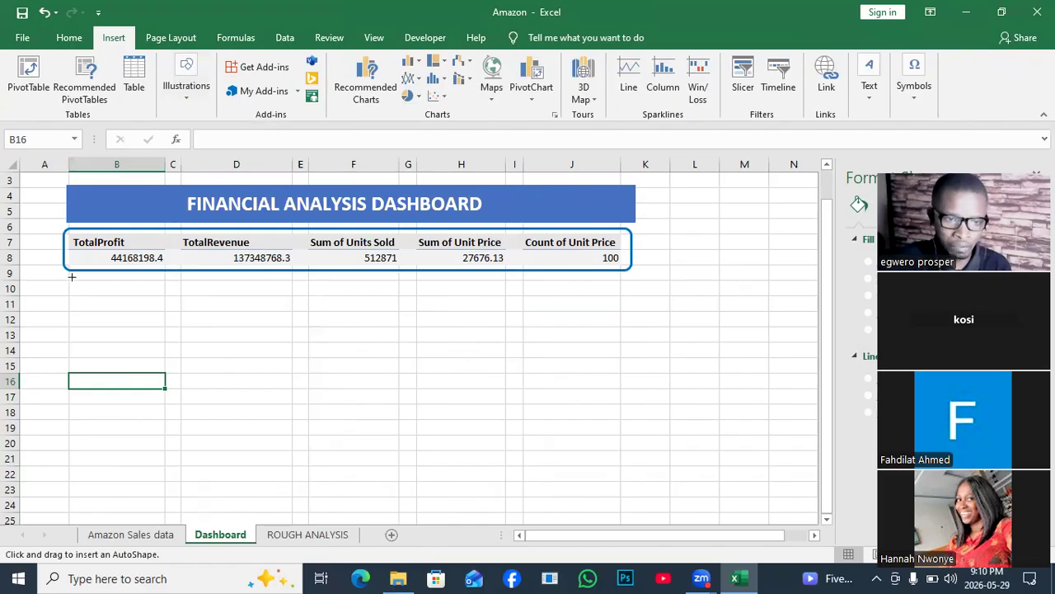
mouse_move(73, 278)
mouse_down()
mouse_move(247, 388)
mouse_move(289, 443)
mouse_up()
mouse_move(309, 486)
mouse_down()
mouse_move(235, 491)
mouse_move(281, 514)
mouse_move(253, 480)
mouse_move(287, 489)
mouse_up()
drag(290, 443, 290, 443)
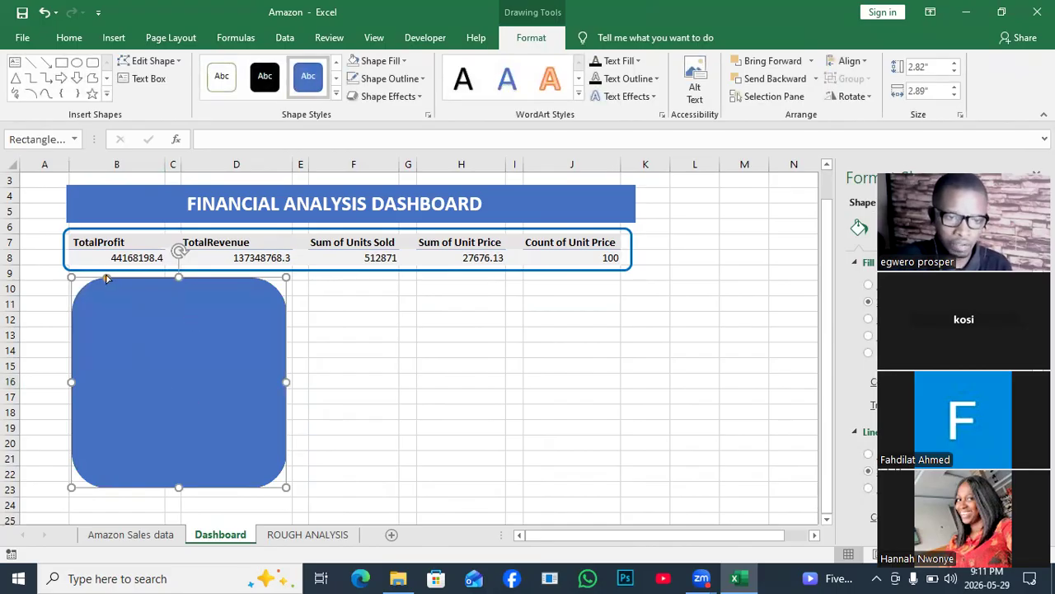
drag(106, 278, 80, 279)
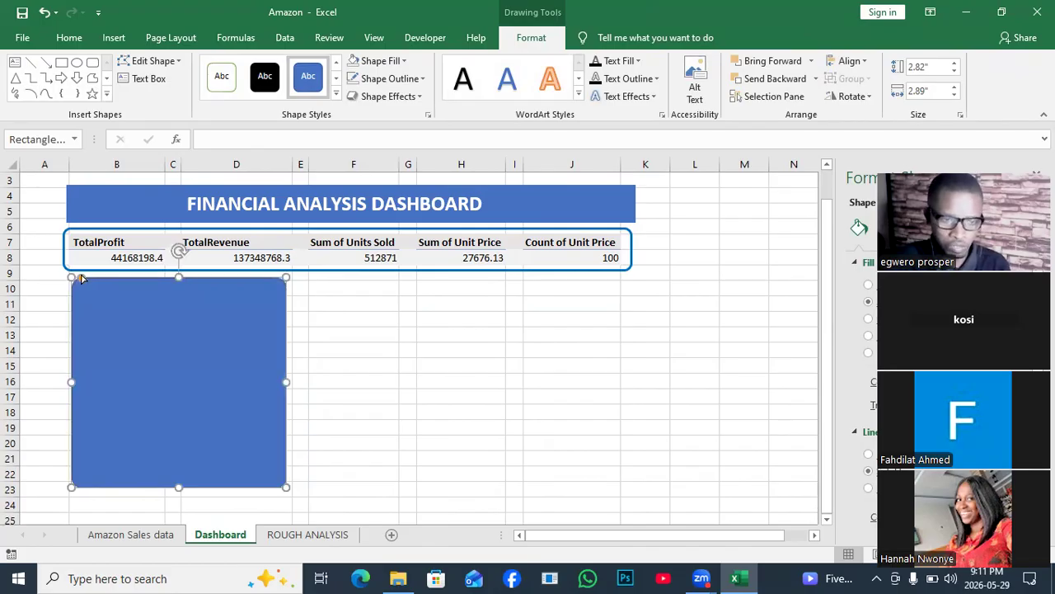
click(393, 343)
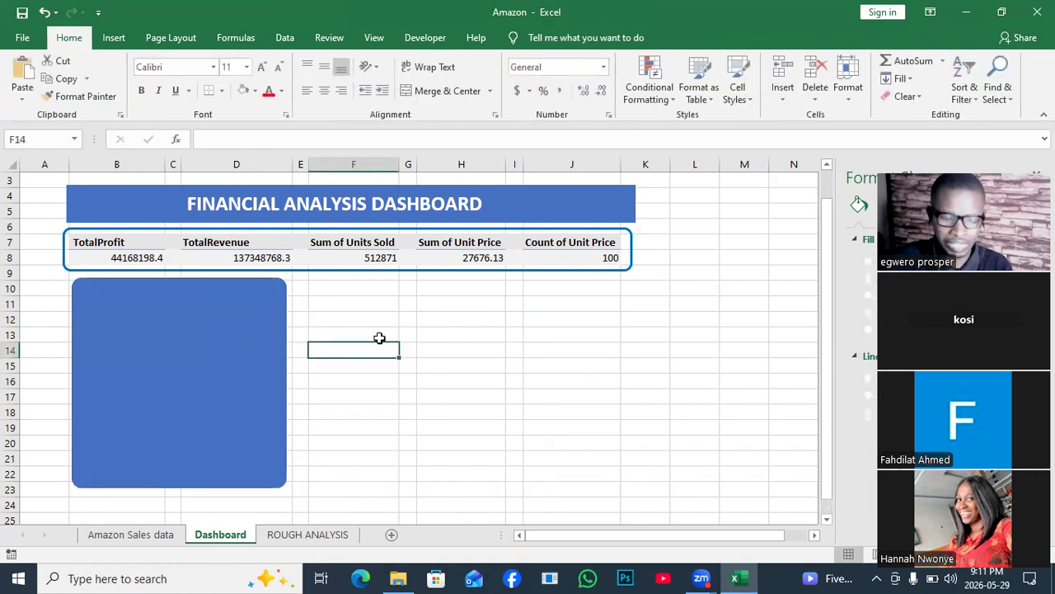
- Paste the copied PivotChart into the Dashboard sheet and move it over the blue rounded rectangle
key(ctrl+v)
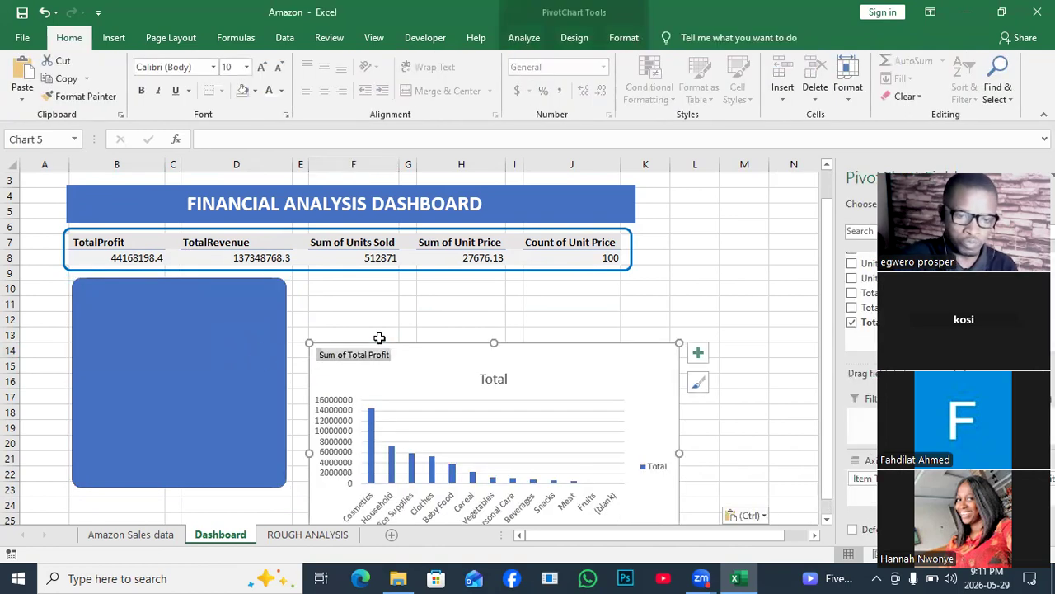
double_click(379, 338)
drag(431, 377, 206, 322)
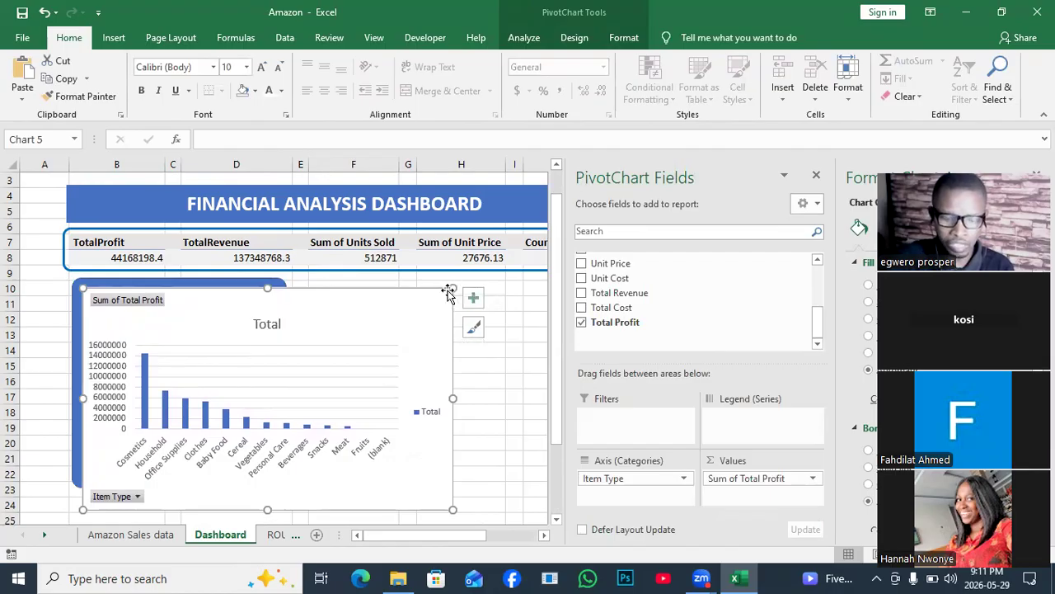
- Reposition and resize the pasted PivotChart to fit inside the blue rounded rectangle, leaving a thin border around it
drag(447, 293, 489, 280)
click(446, 303)
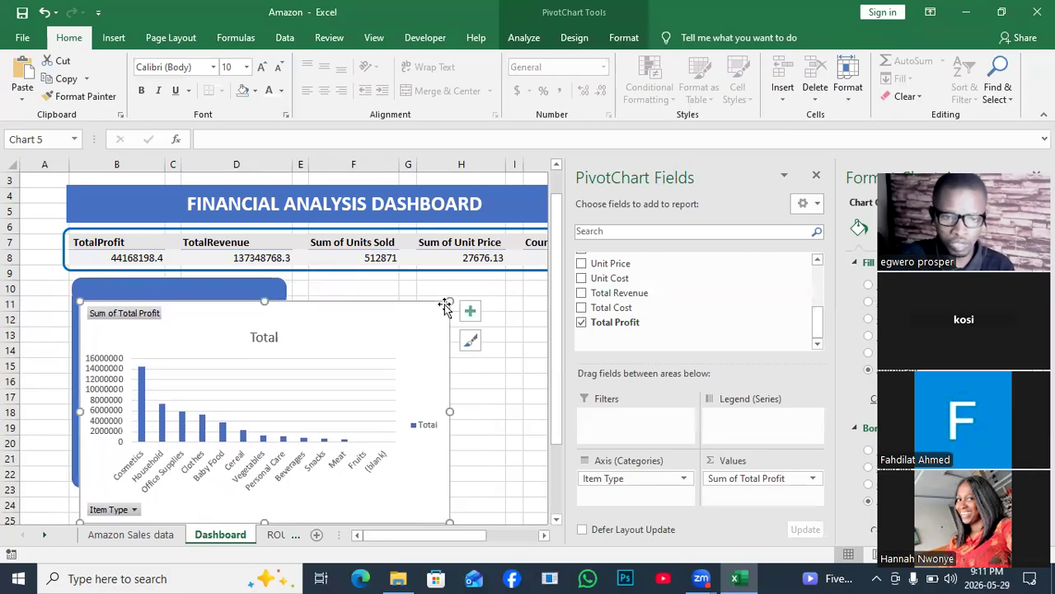
drag(329, 336, 278, 367)
drag(247, 323, 255, 314)
drag(304, 373, 274, 373)
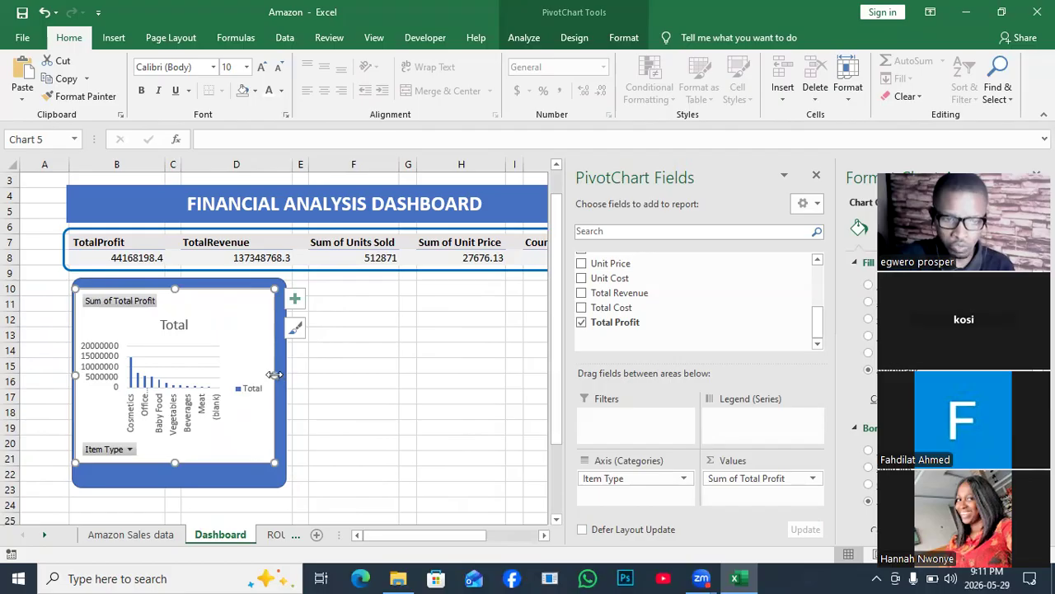
drag(275, 373, 285, 373)
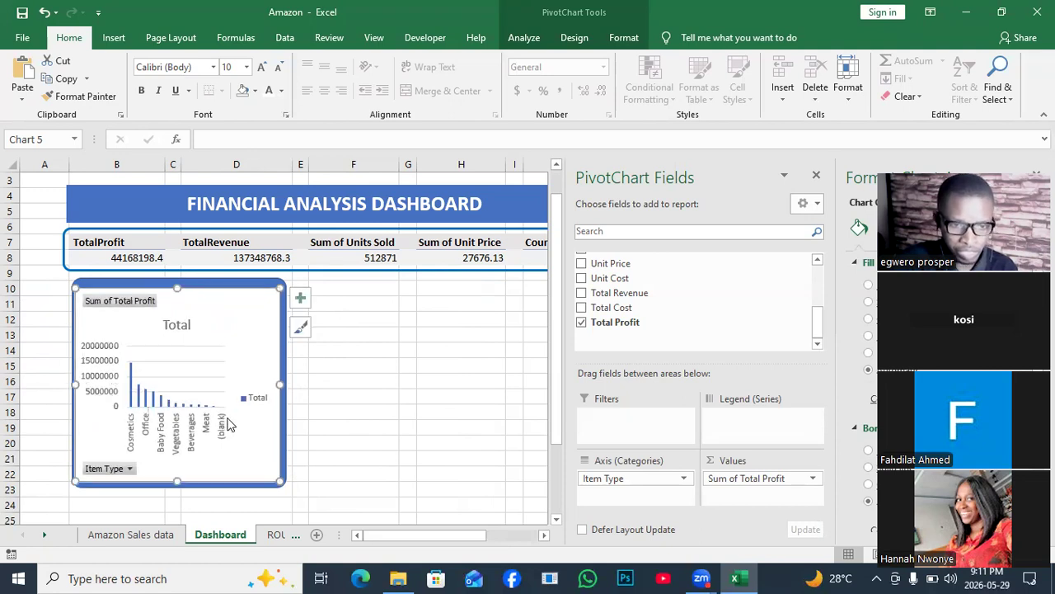
drag(177, 288, 178, 284)
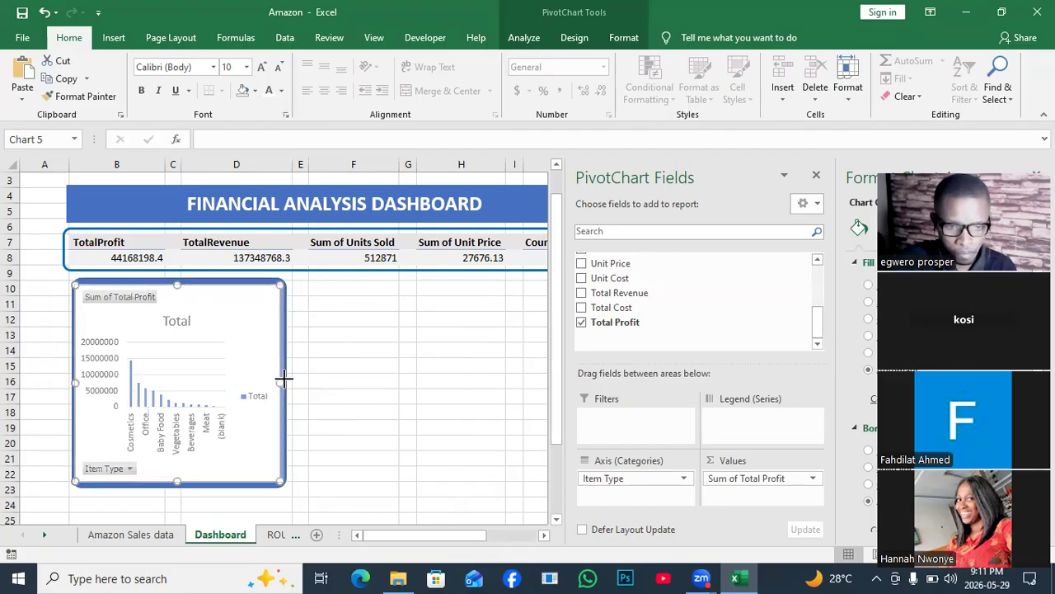
drag(283, 379, 278, 379)
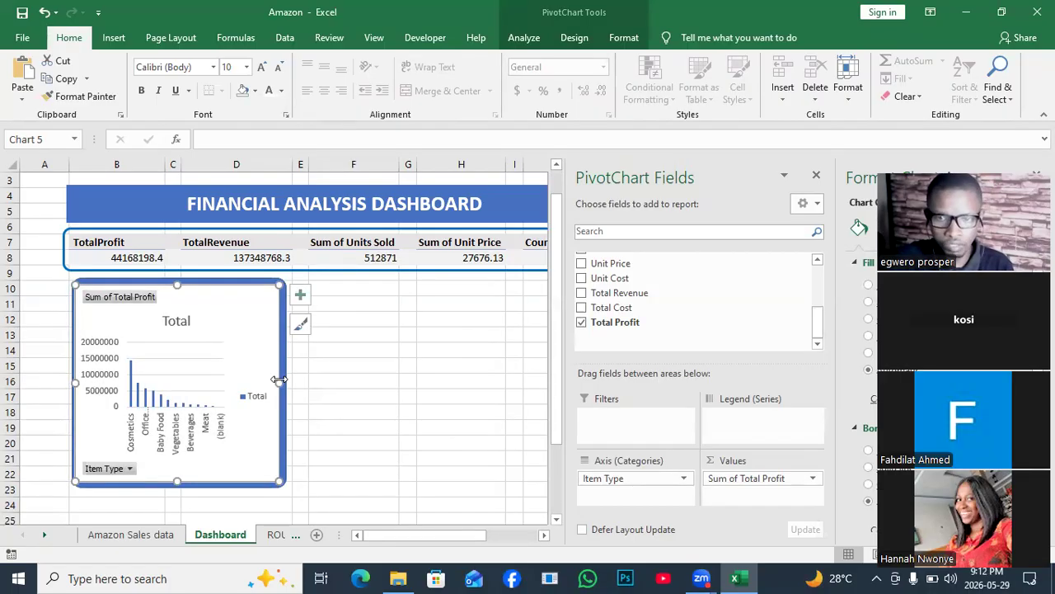
- Hide the PivotChart field list and delete the chart's Total title
right_click(279, 381)
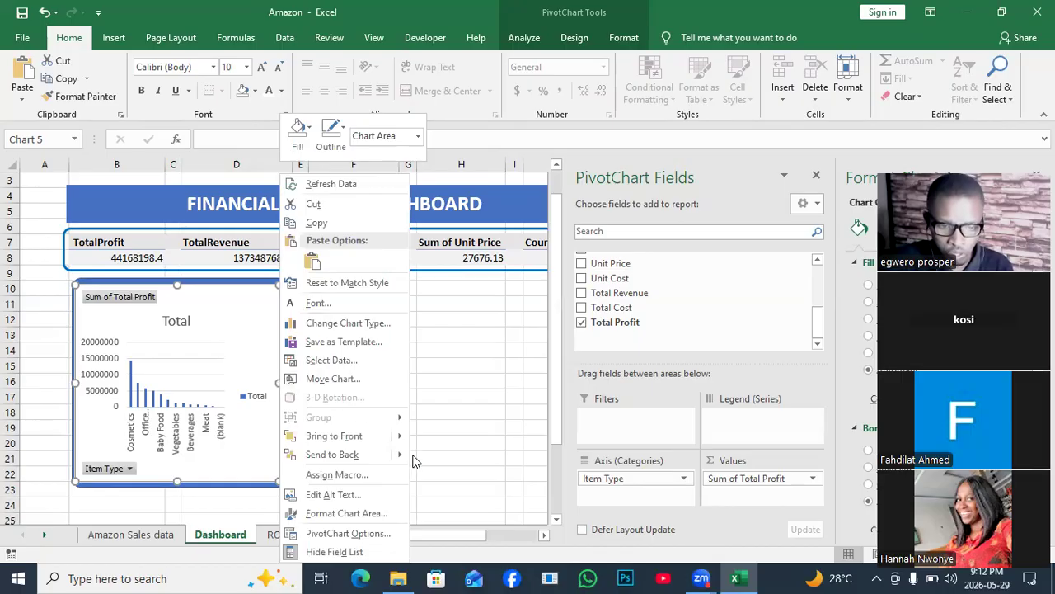
click(334, 551)
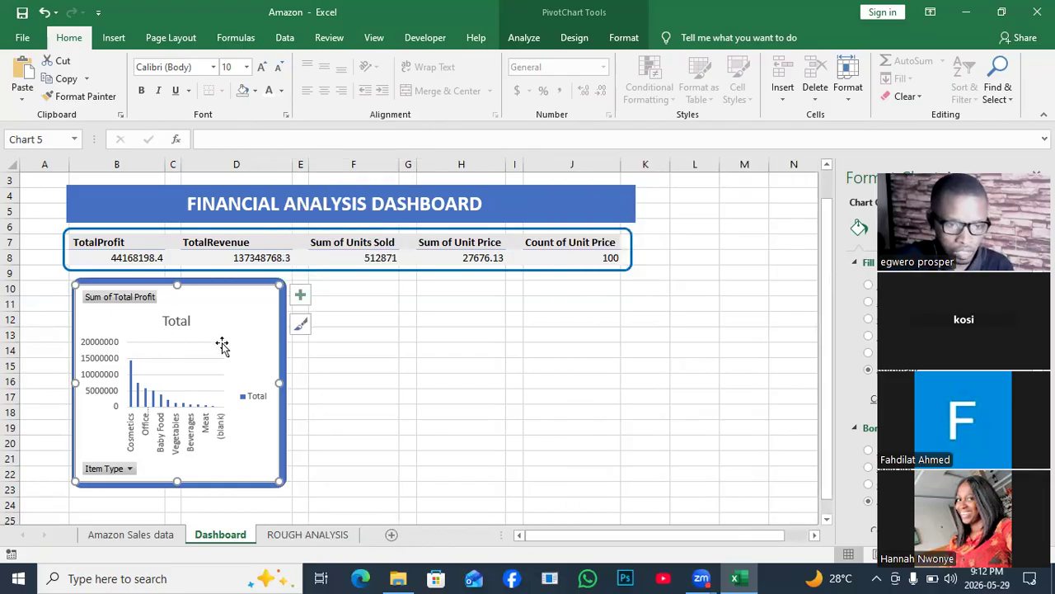
click(174, 324)
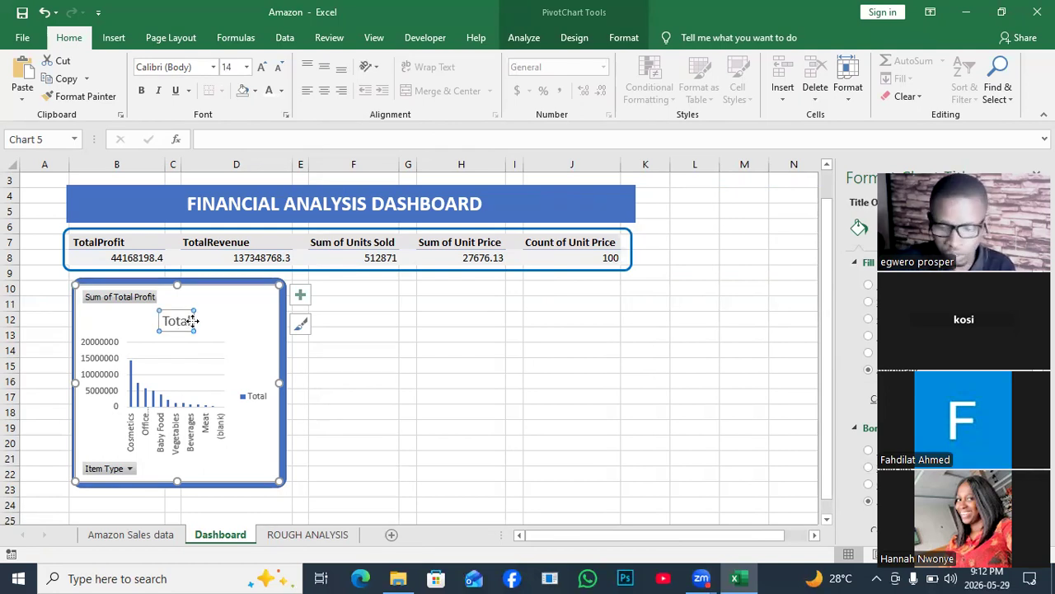
key(Delete)
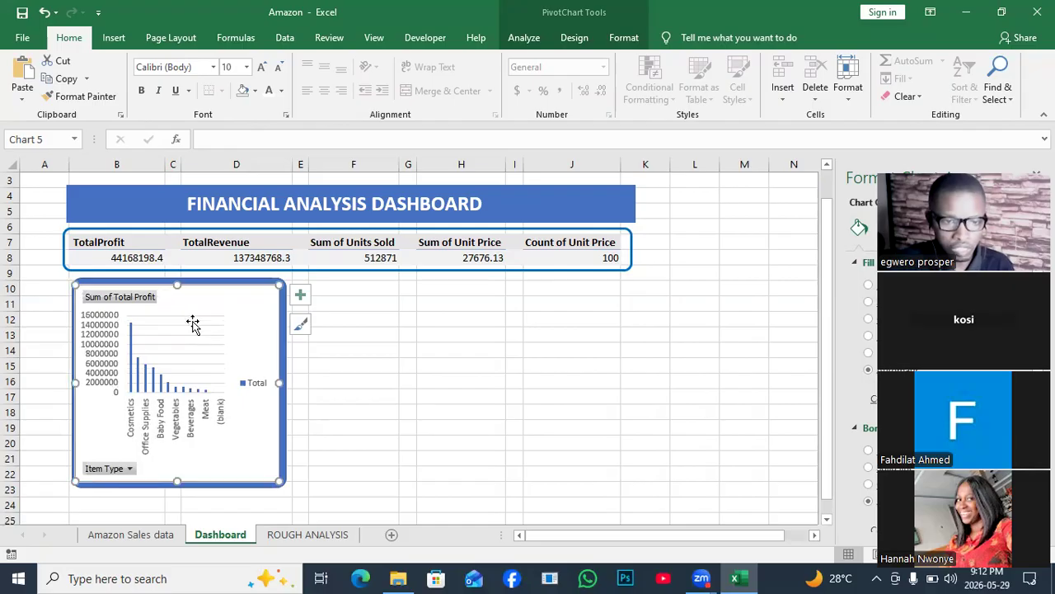
- Try removing the Item Type field from the Dashboard PivotChart and widening the chart, and undo these changes
right_click(119, 470)
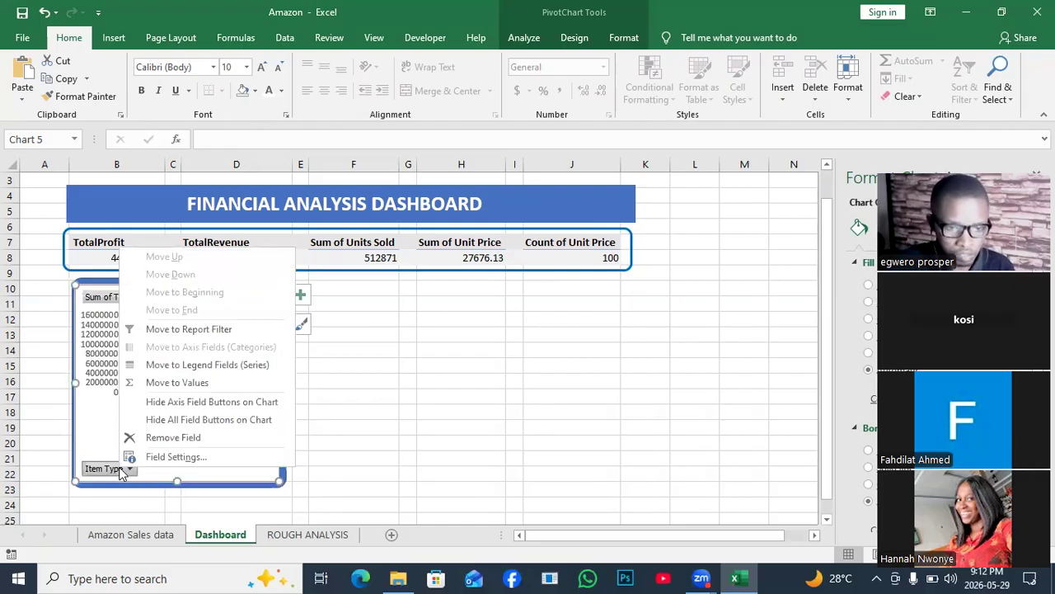
click(177, 438)
drag(281, 385, 294, 381)
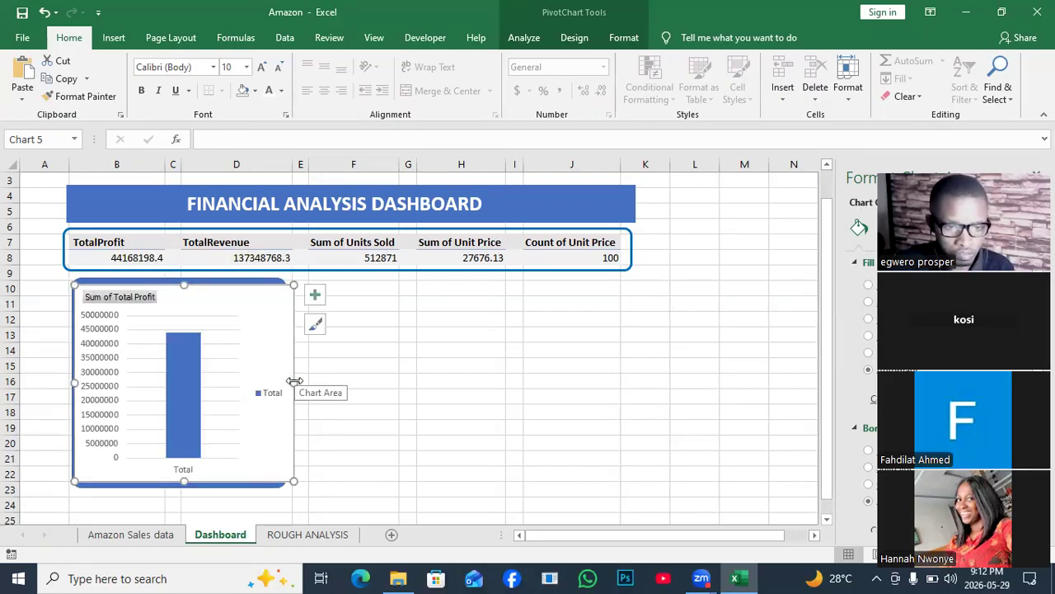
key(ctrl+z)
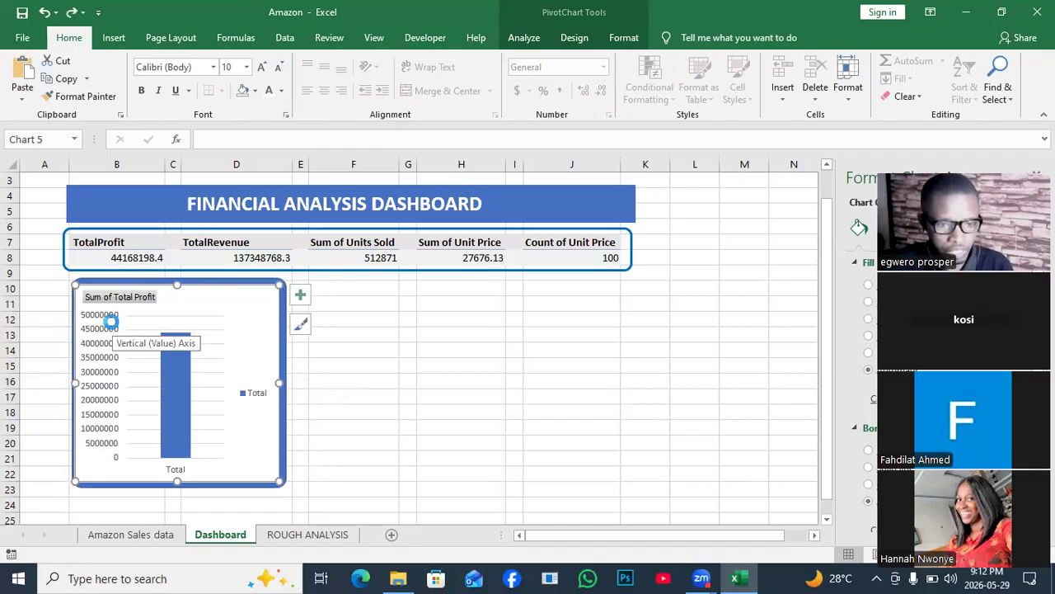
- View the Item Type PivotChart on the ROUGH ANALYSIS sheet, then return to the Dashboard sheet
key(ctrl+Page_Down)
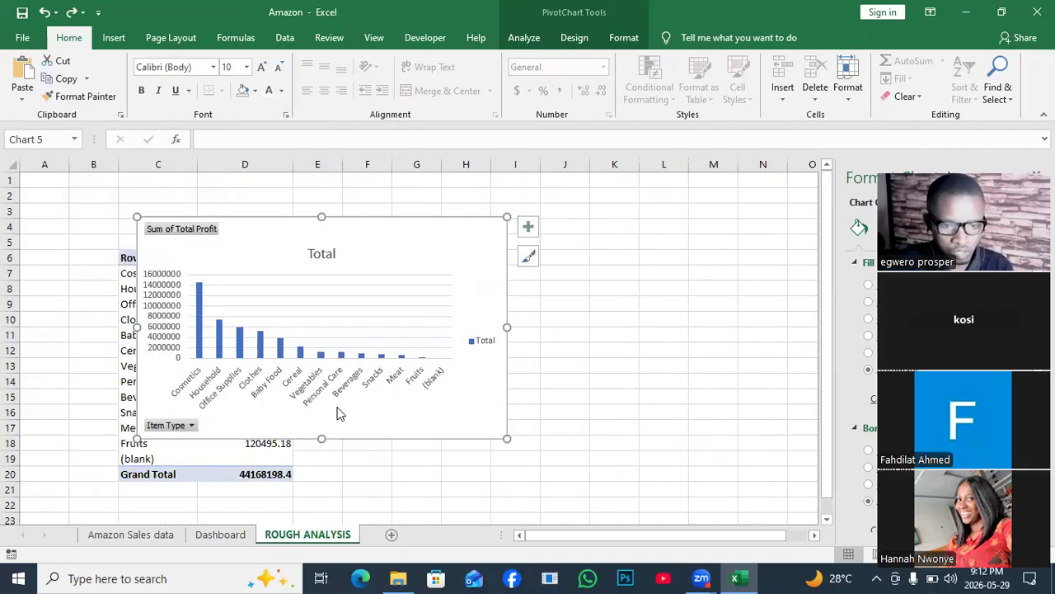
right_click(273, 292)
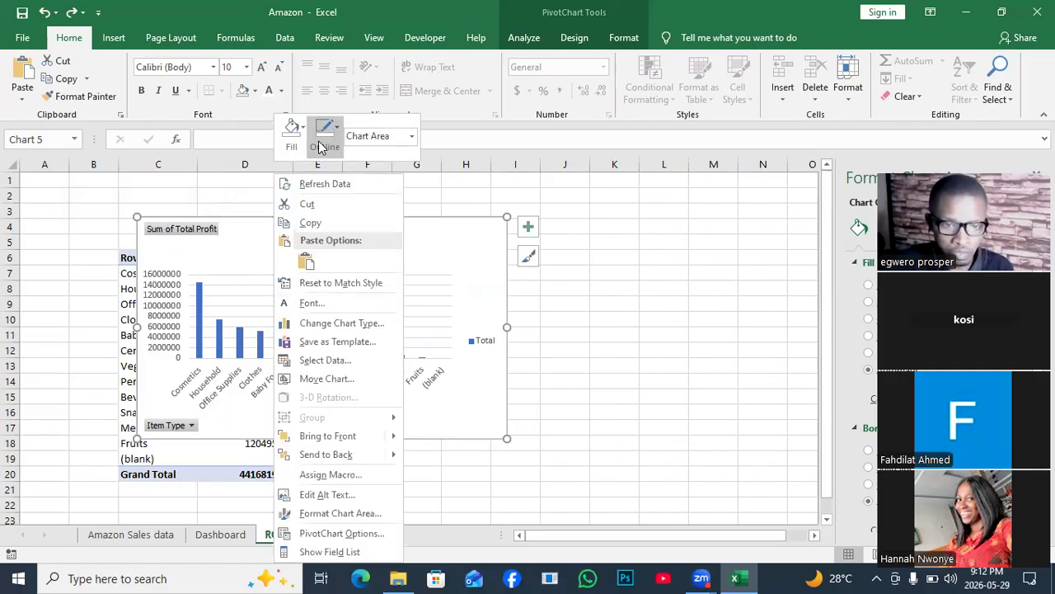
click(306, 225)
key(ctrl+Page_Up)
key(ctrl+v)
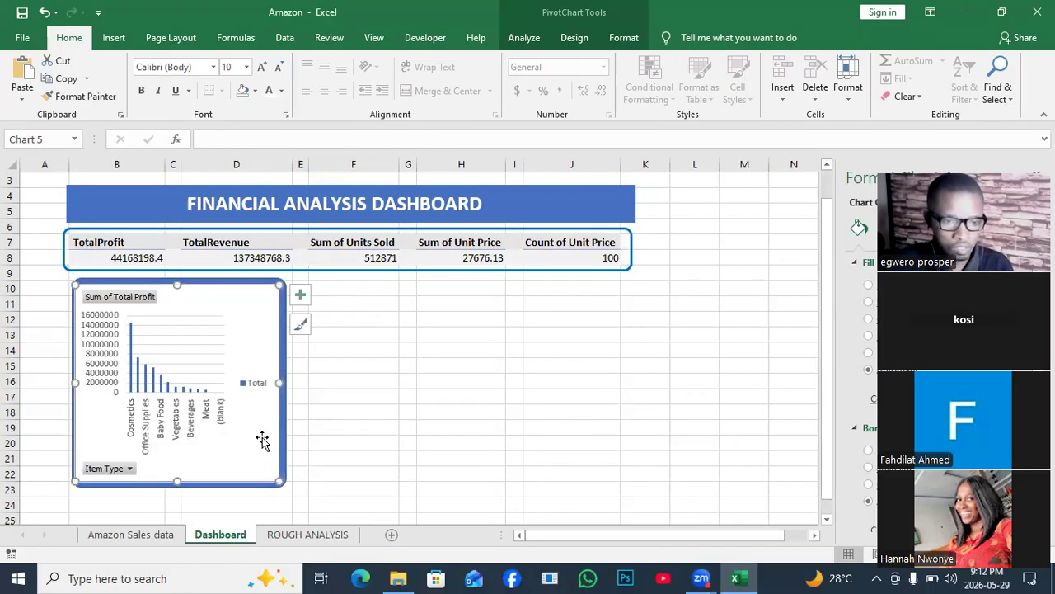
click(362, 397)
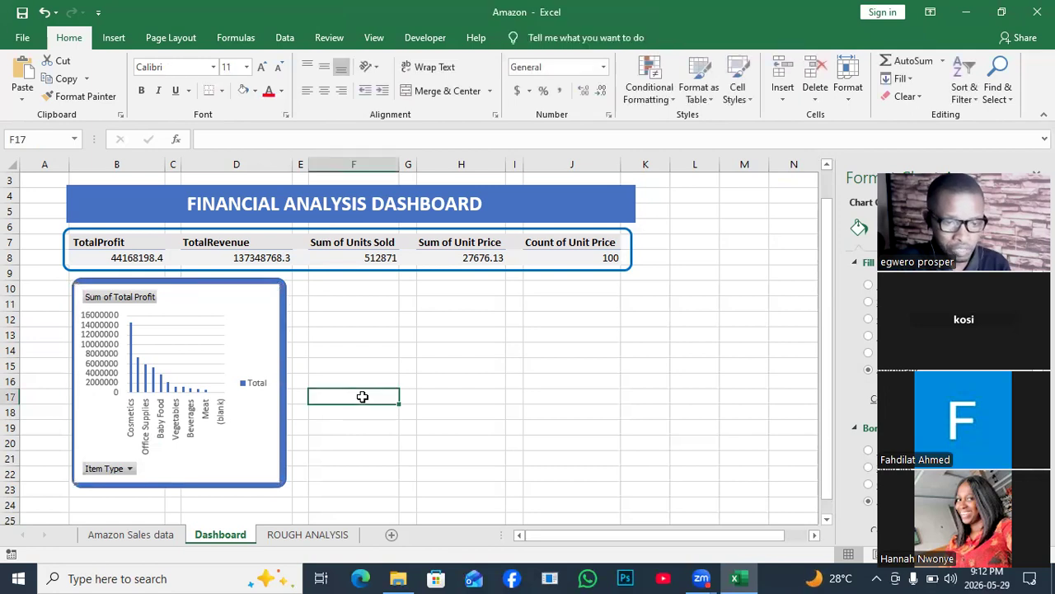
- Format the chart area of the PivotChart inside the blue rounded rectangle with No fill
click(232, 368)
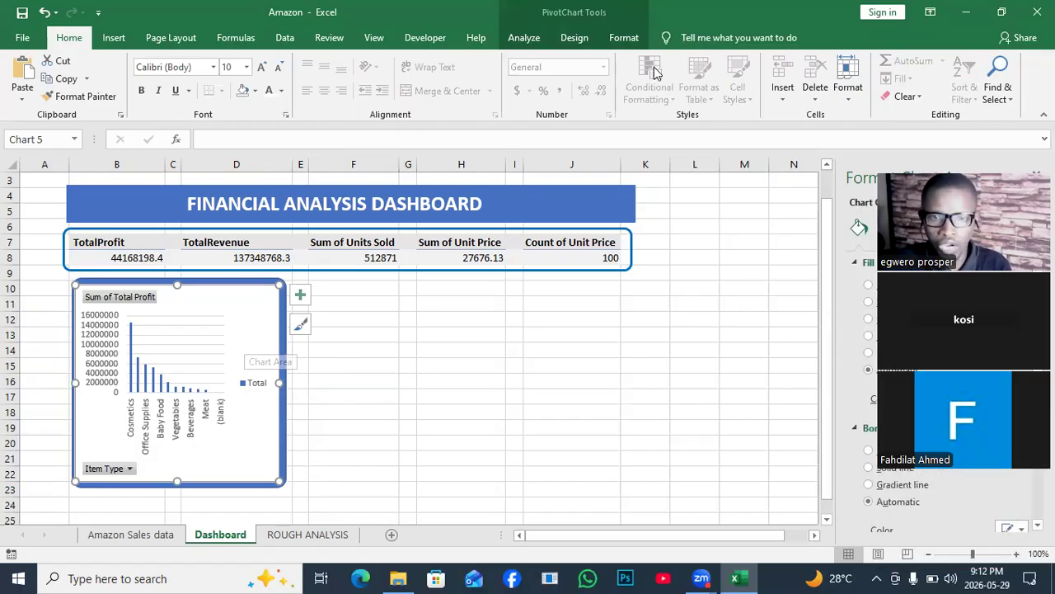
click(575, 38)
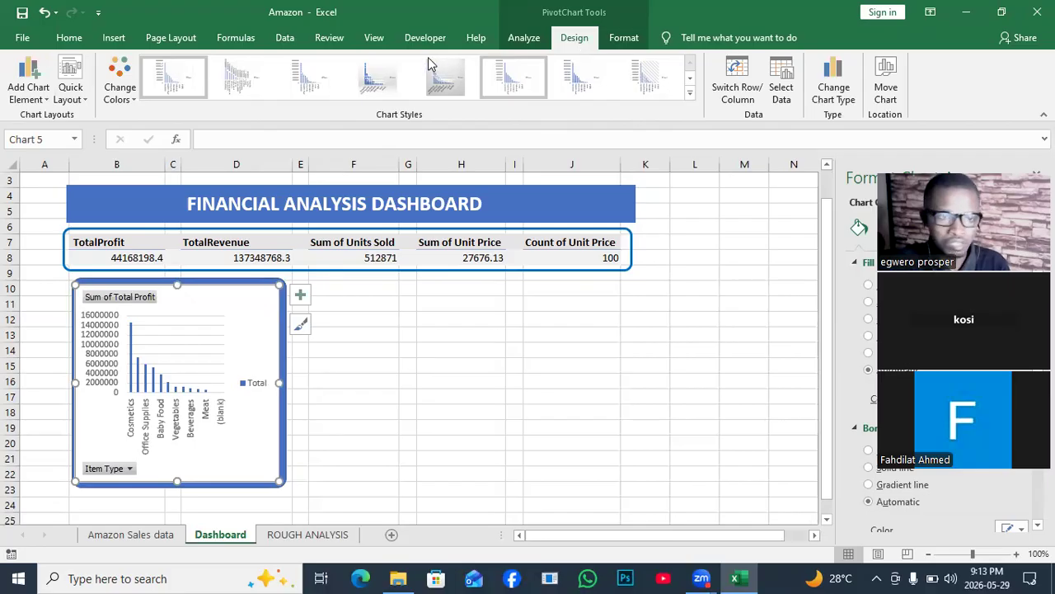
click(623, 37)
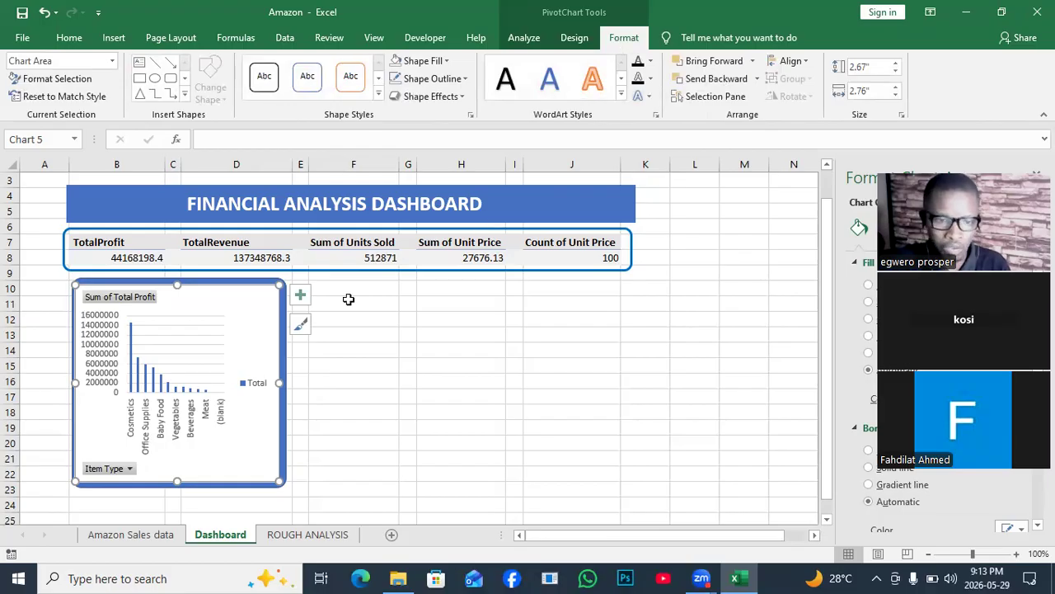
right_click(264, 319)
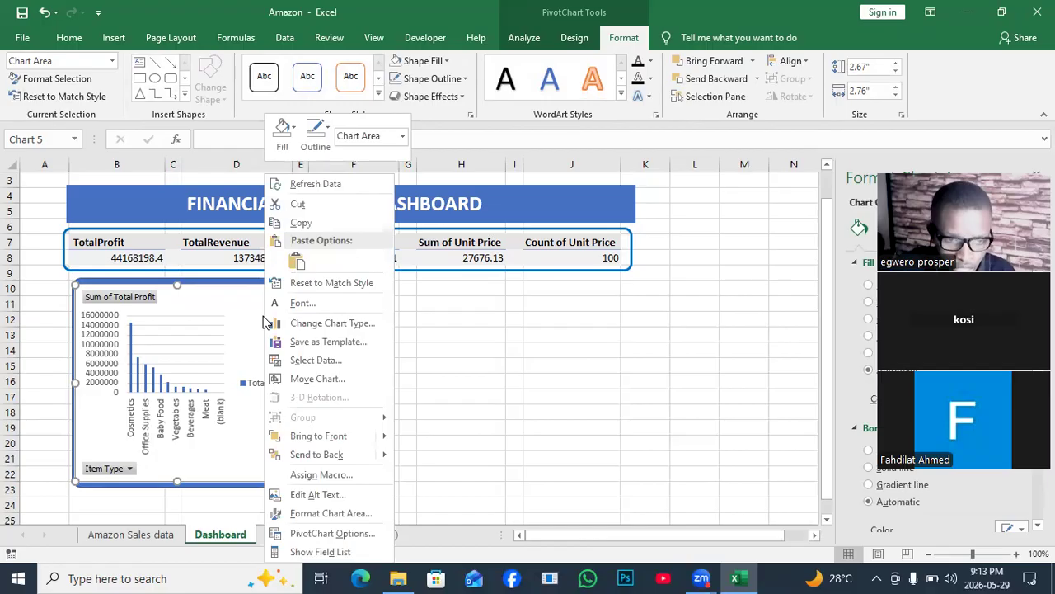
click(264, 316)
right_click(265, 319)
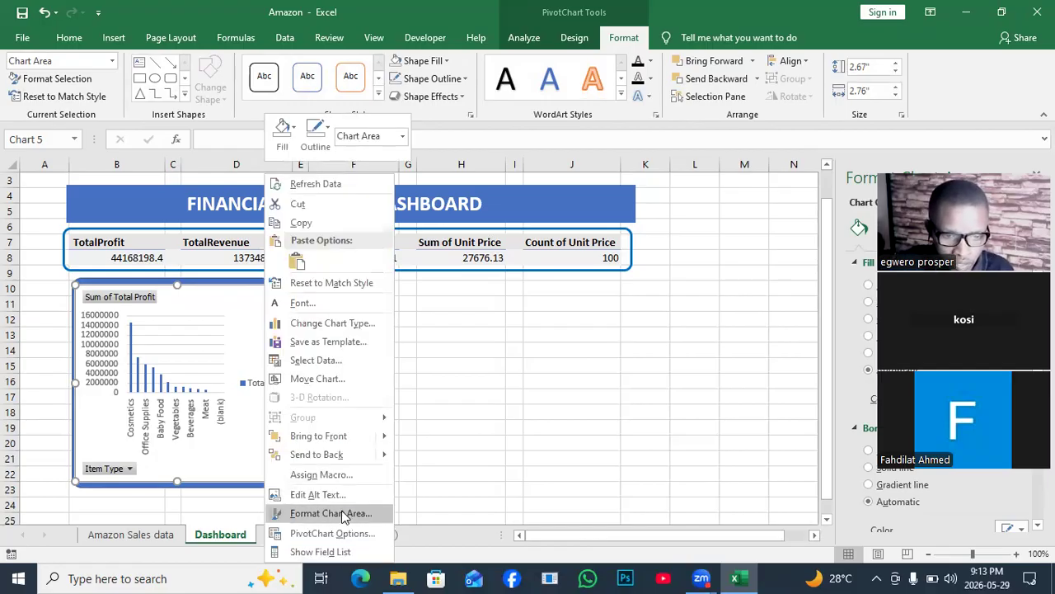
click(314, 515)
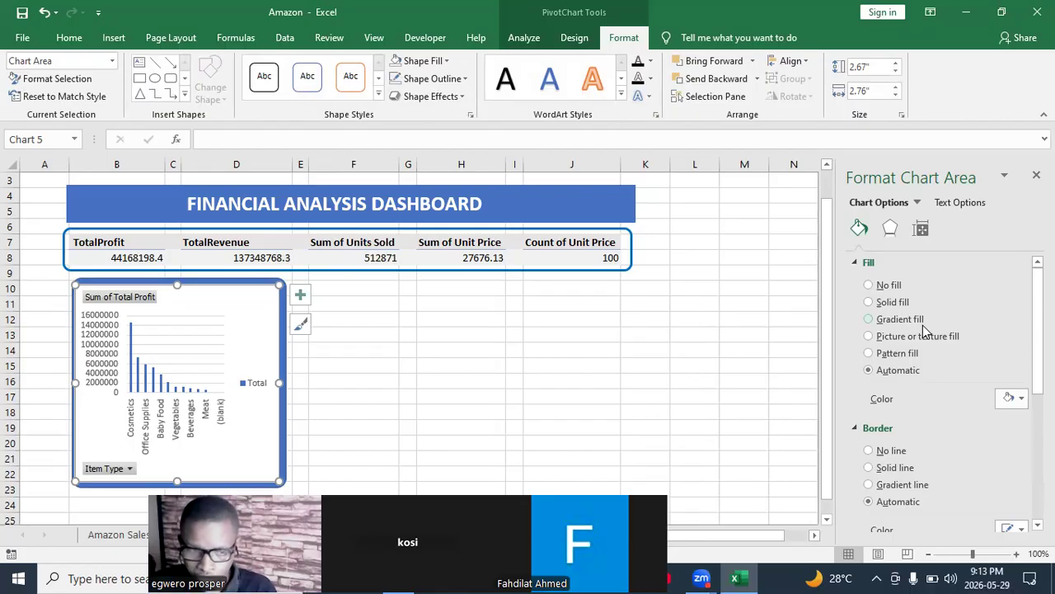
click(868, 286)
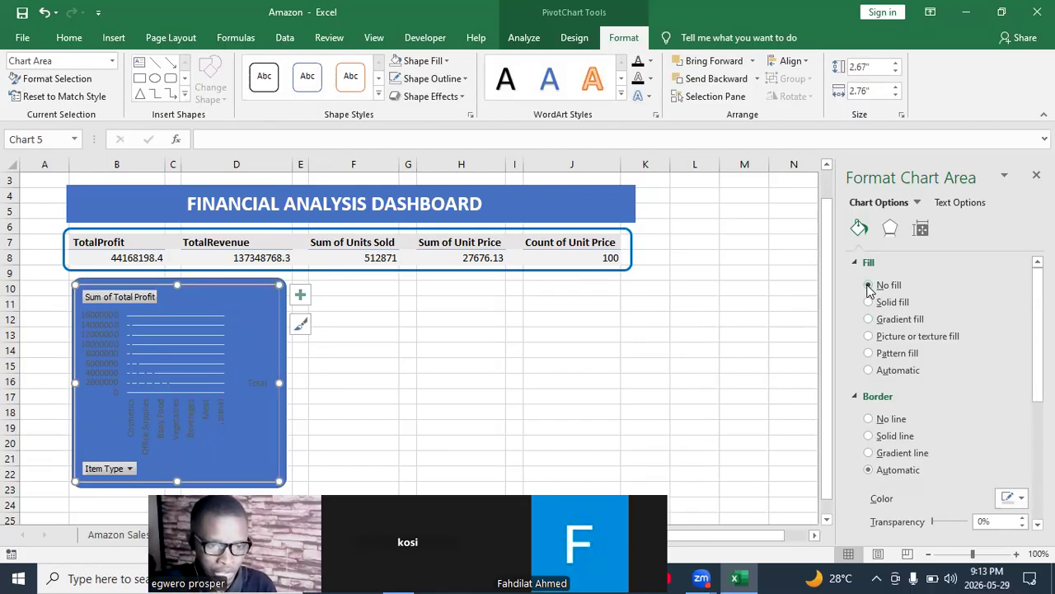
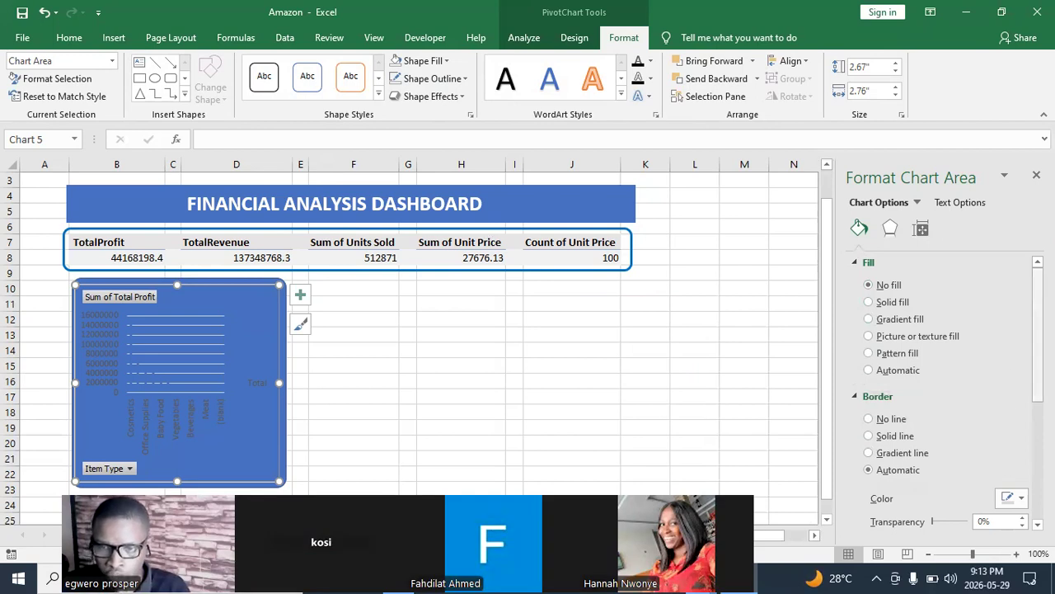
- Remove the border line from the chart area of the PivotChart inside the blue rounded rectangle
scroll(944, 387, down, 3)
scroll(944, 388, down, 3)
scroll(944, 388, down, 2)
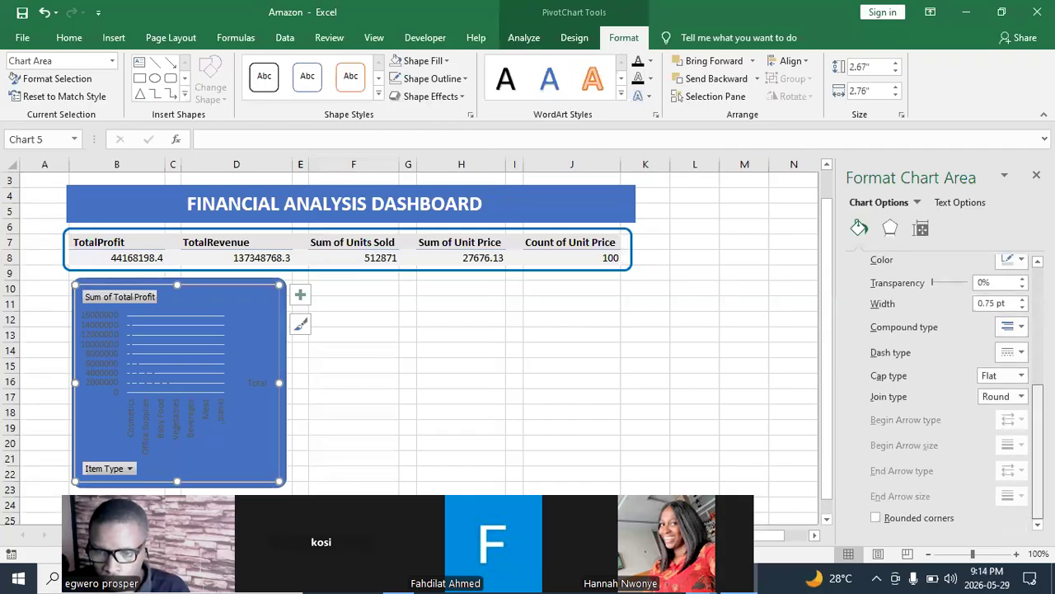
scroll(948, 387, up, 2)
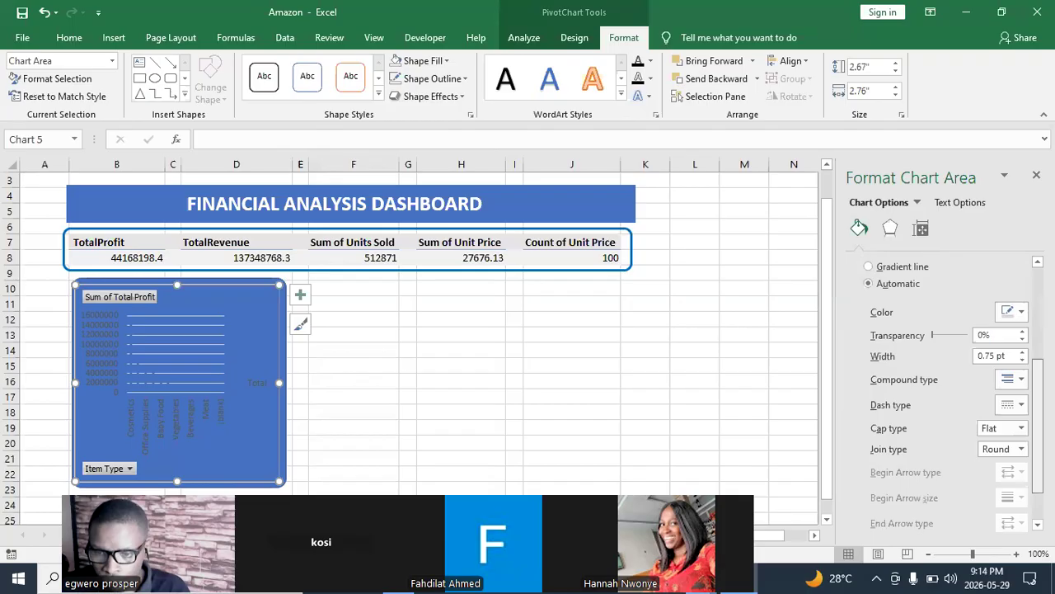
scroll(948, 387, up, 1)
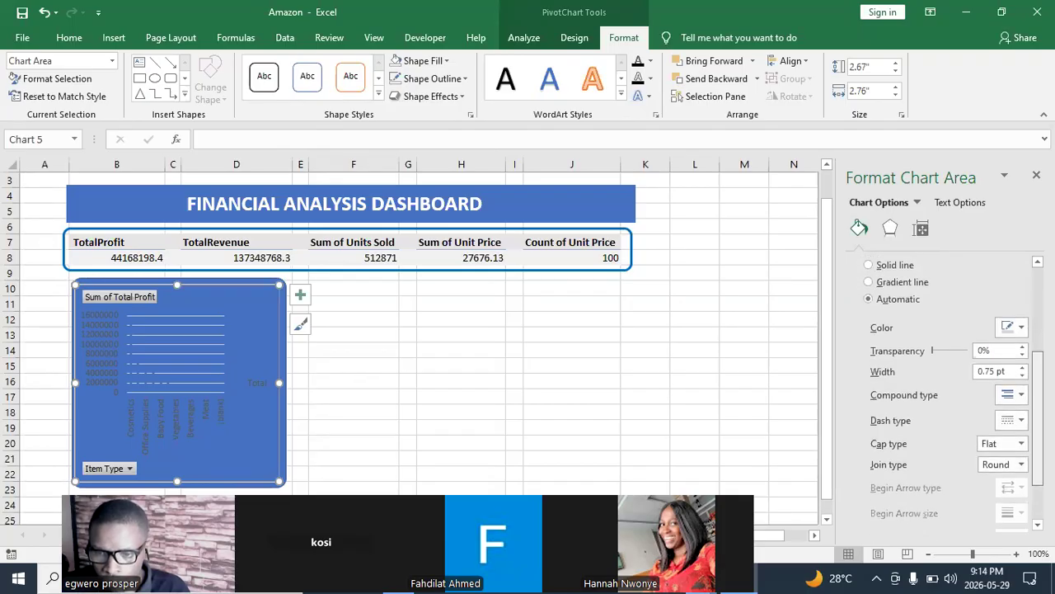
scroll(1015, 381, up, 2)
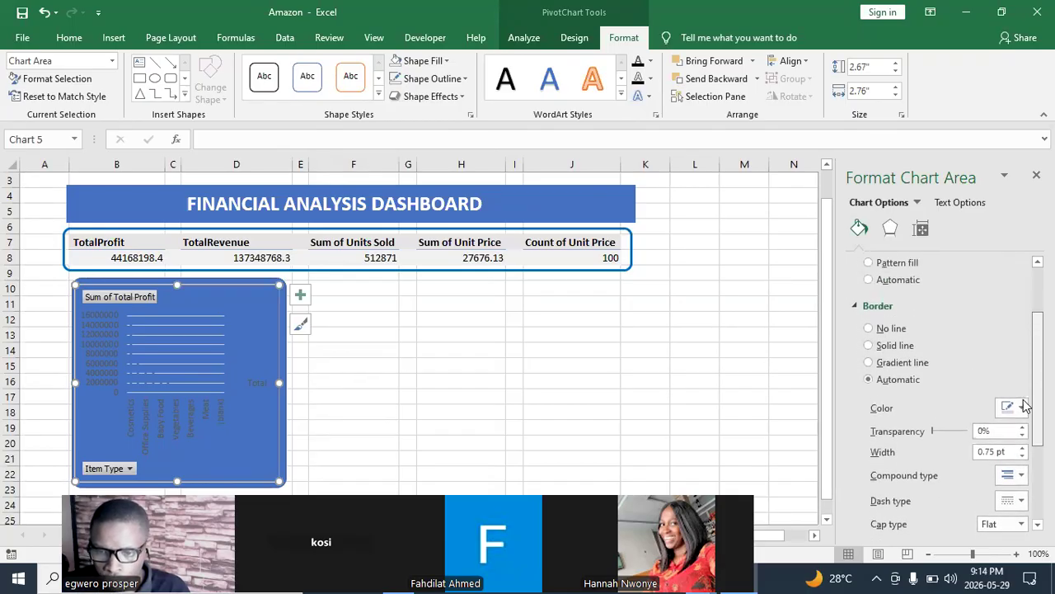
scroll(1015, 381, up, 2)
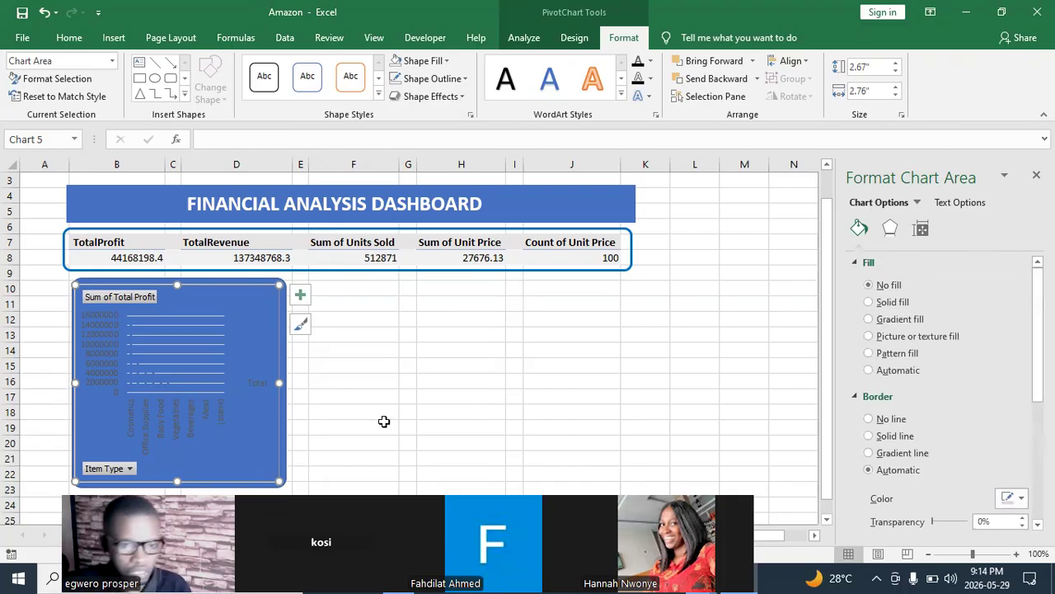
click(362, 407)
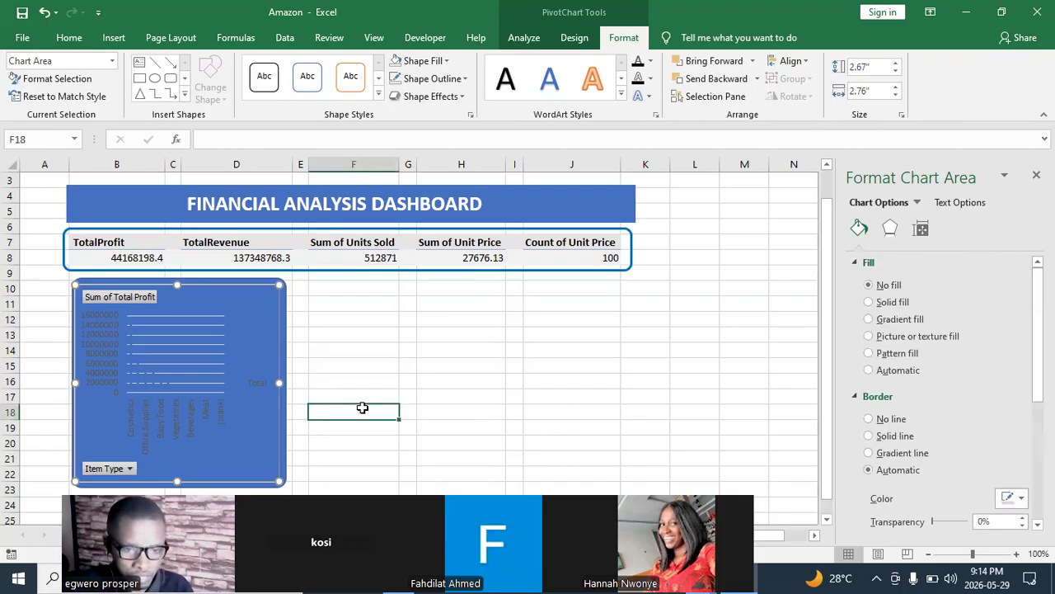
click(279, 350)
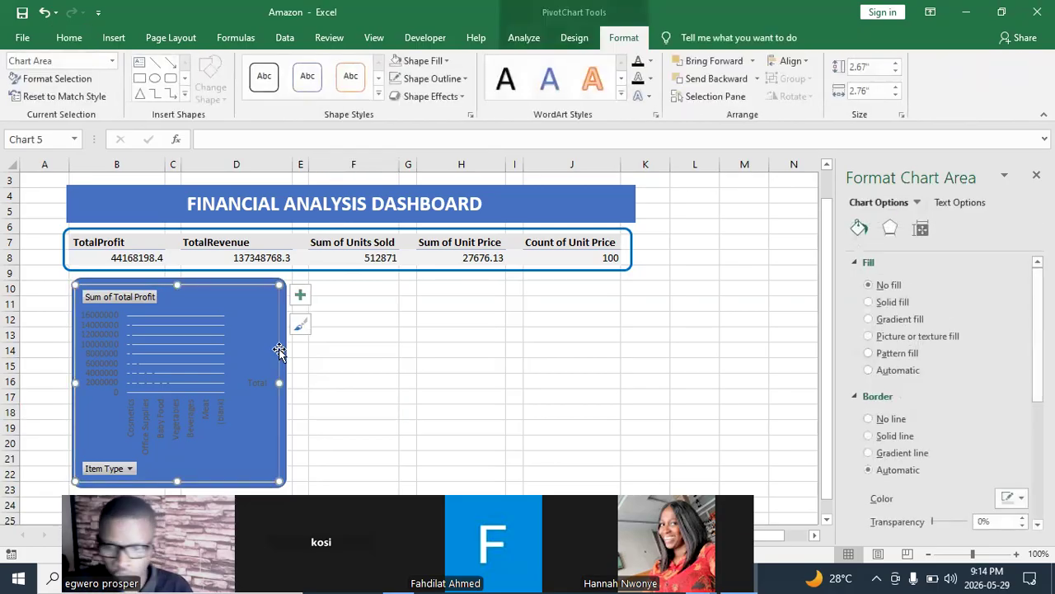
click(870, 419)
click(626, 378)
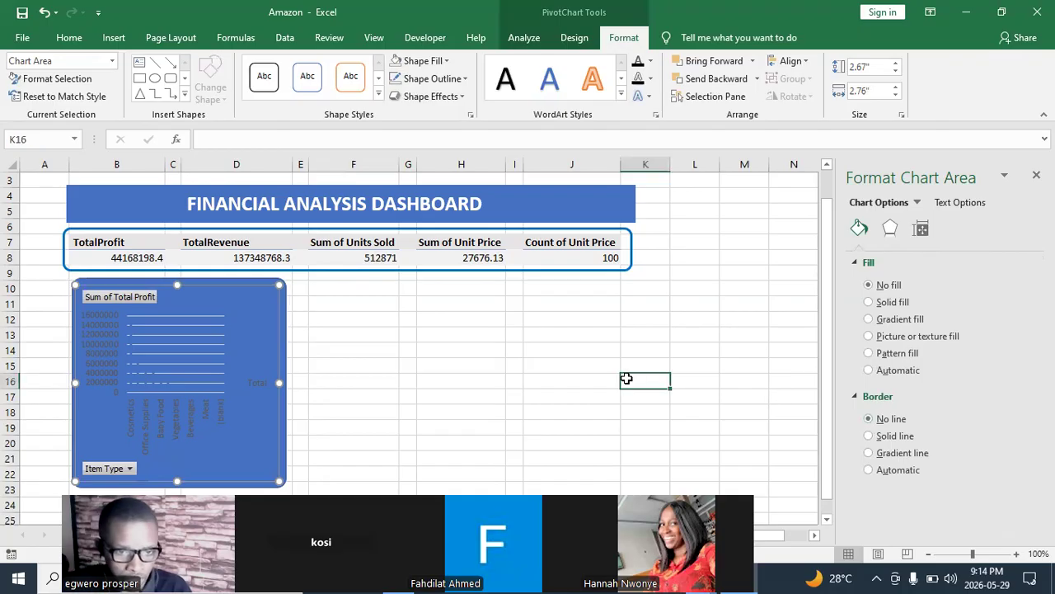
- Set all of the PivotChart's text to white and its chart area fill to No fill
click(188, 385)
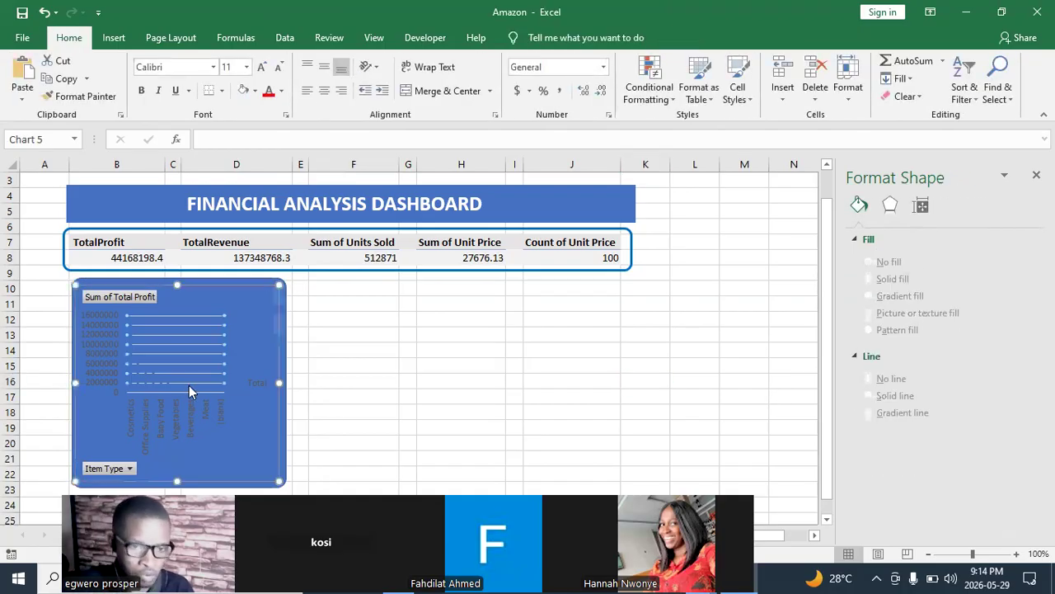
click(280, 363)
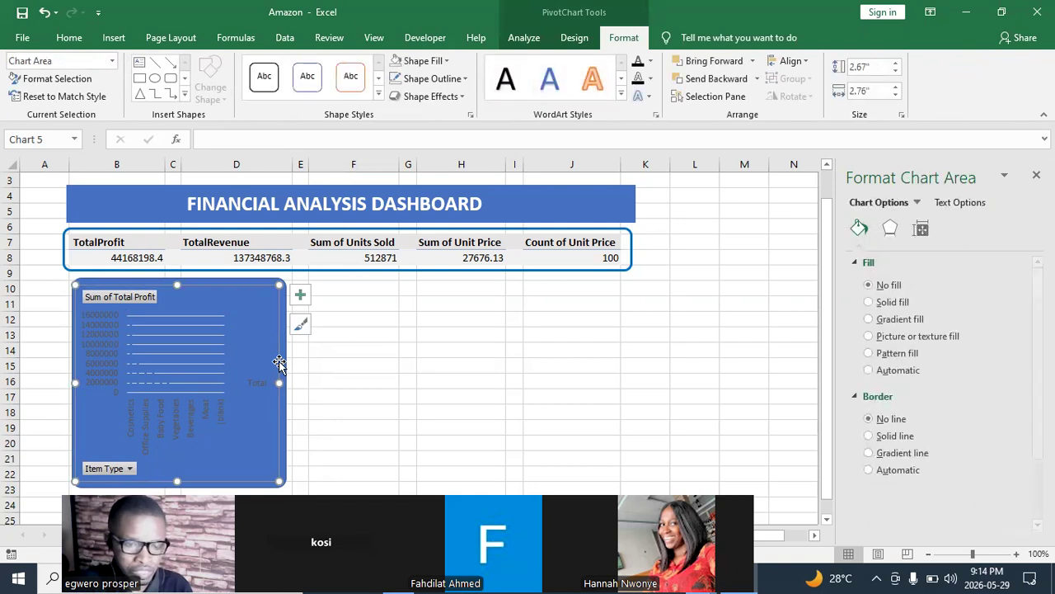
click(651, 65)
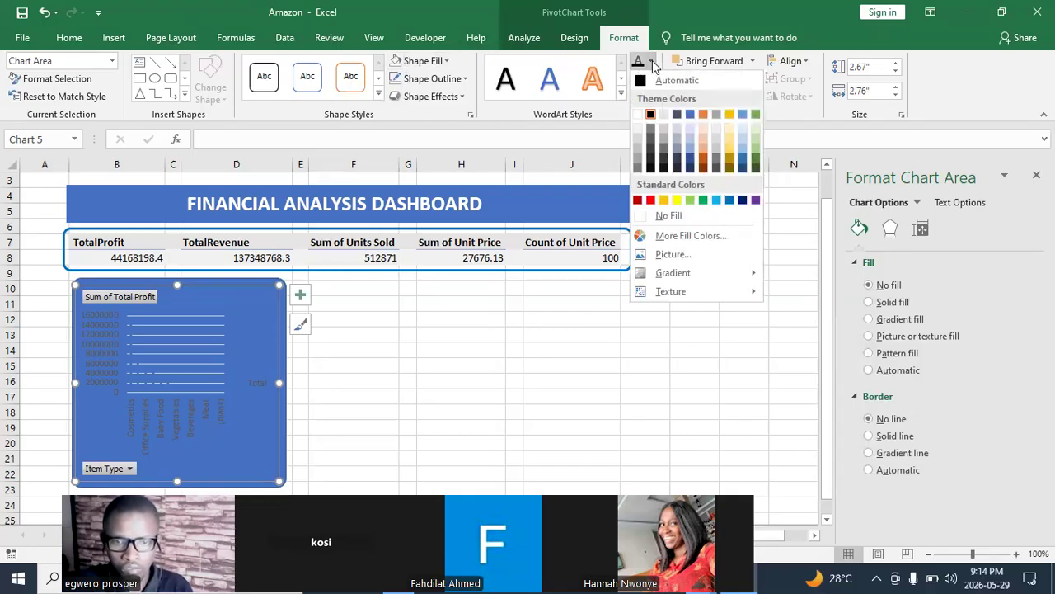
click(637, 120)
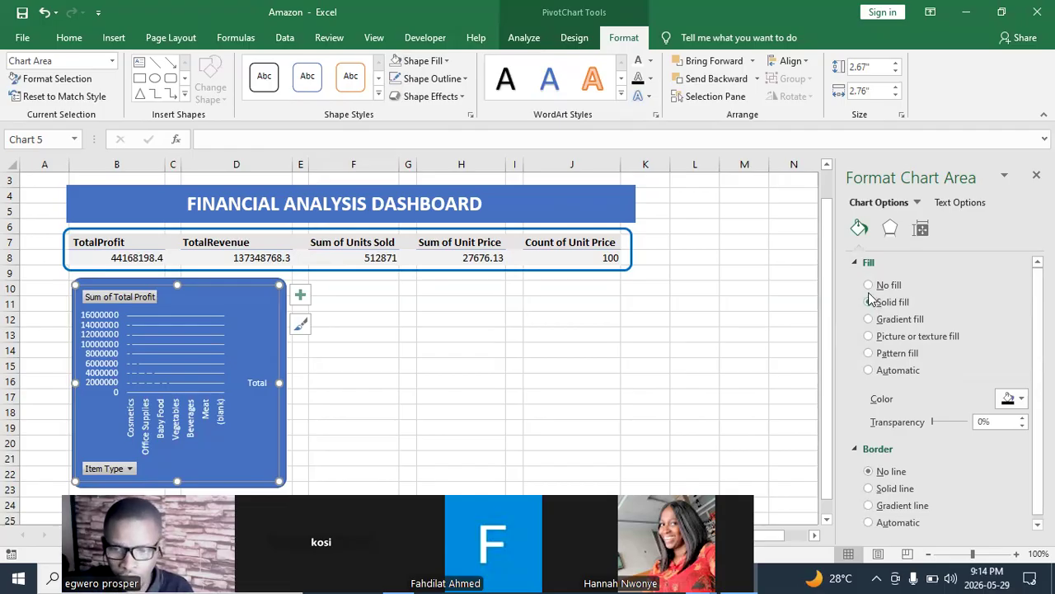
click(870, 286)
click(453, 359)
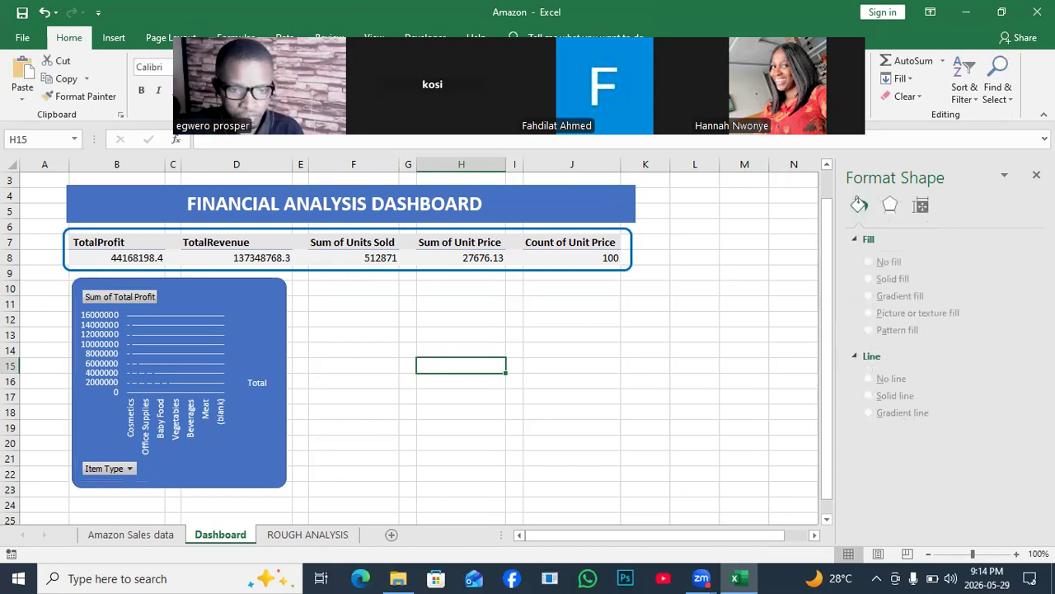
- Check the Item Type PivotChart on the ROUGH ANALYSIS sheet, then set the Dashboard PivotChart's plot area to No fill
click(308, 534)
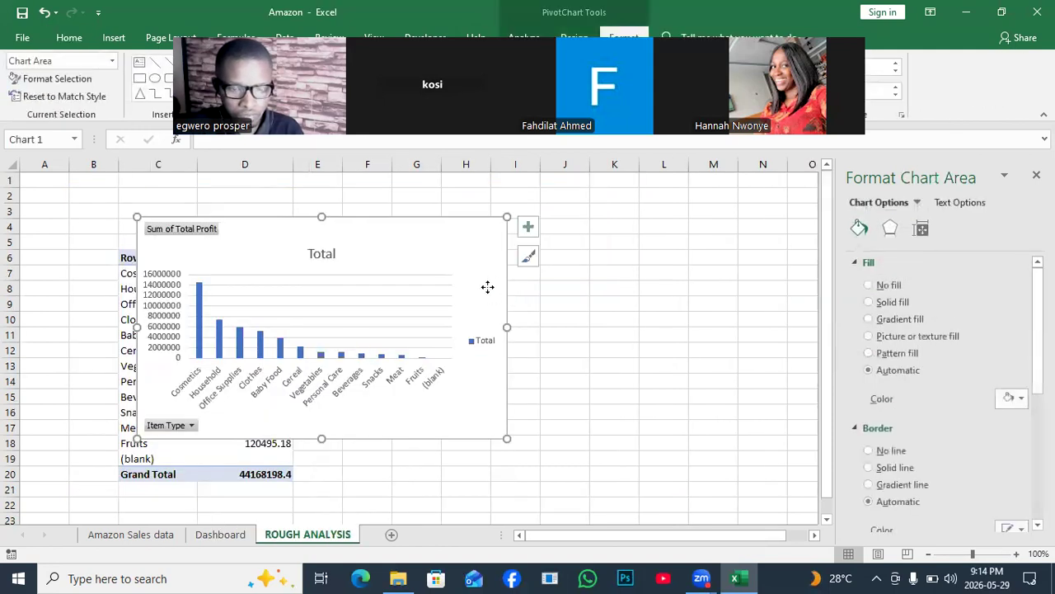
click(233, 538)
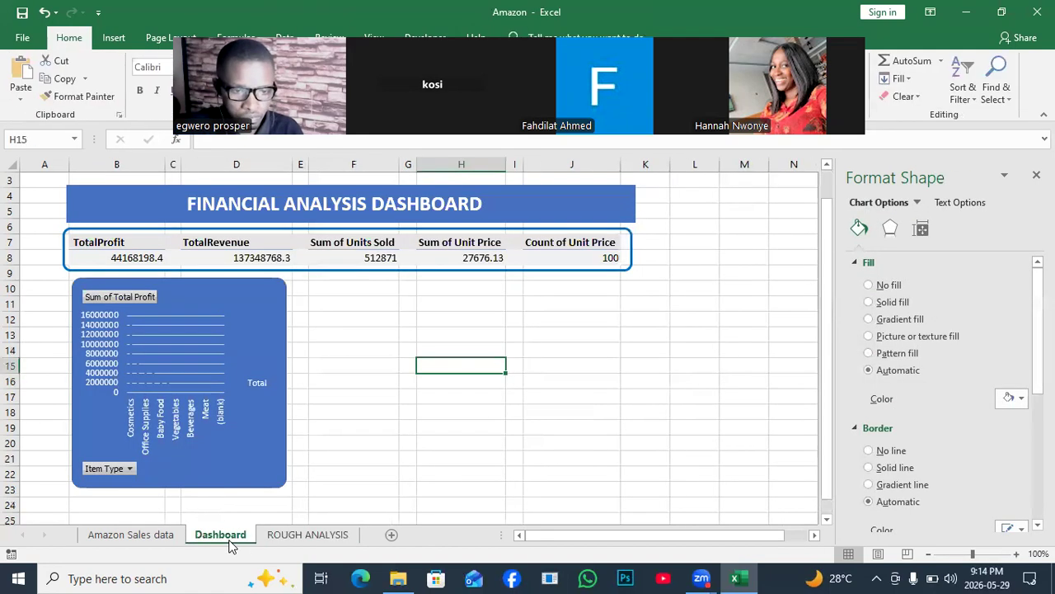
click(213, 389)
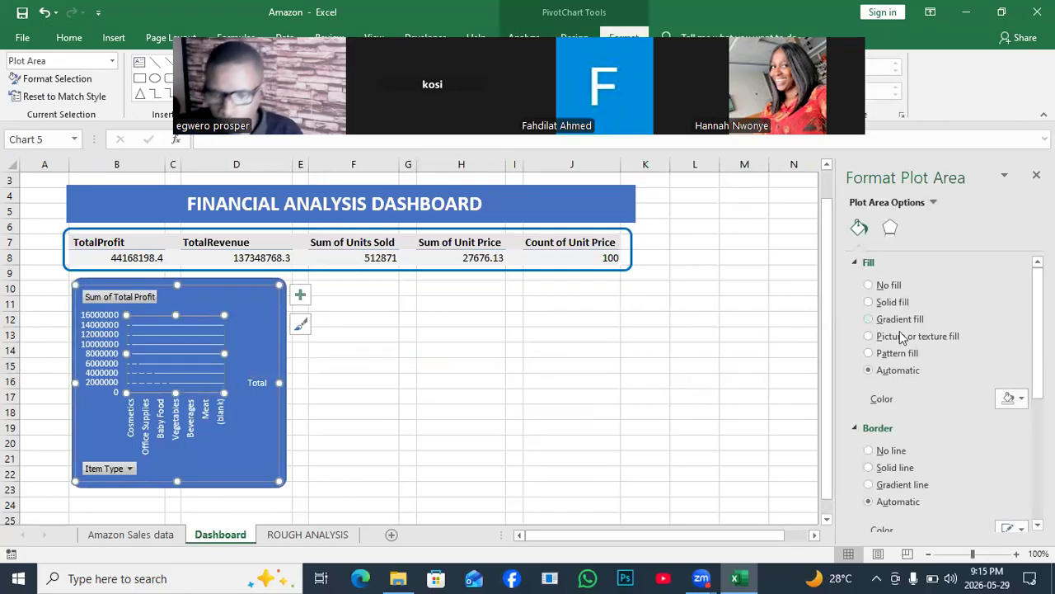
click(869, 303)
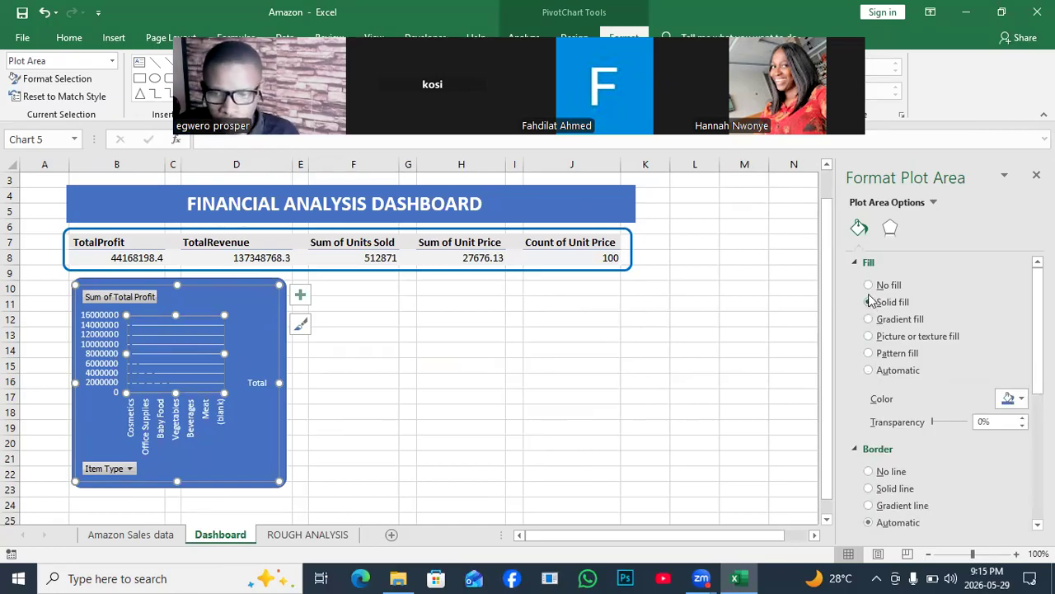
click(868, 286)
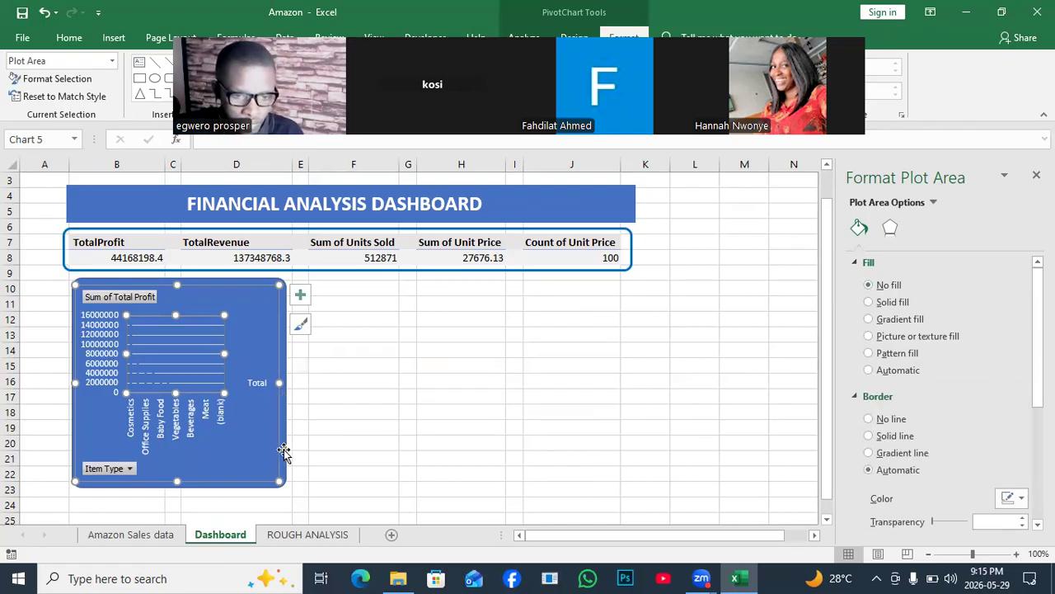
- Shift the blue rounded rectangle slightly down and apply a blue 8 pt glow to the PivotChart's major gridlines
mouse_move(282, 449)
mouse_down()
mouse_move(531, 440)
mouse_move(344, 449)
mouse_move(280, 438)
mouse_move(286, 455)
mouse_up()
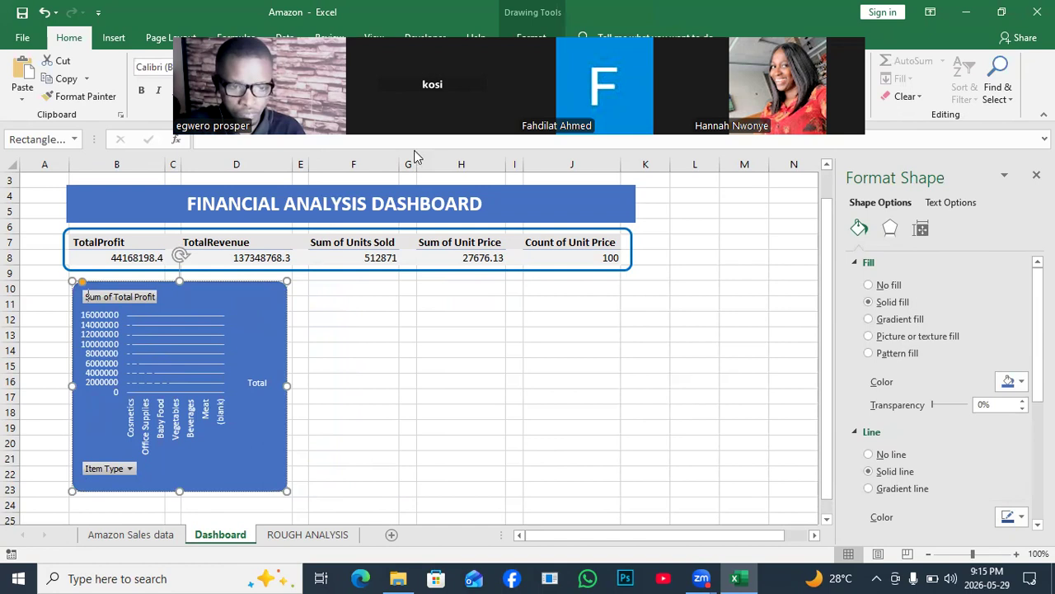
click(128, 352)
click(190, 349)
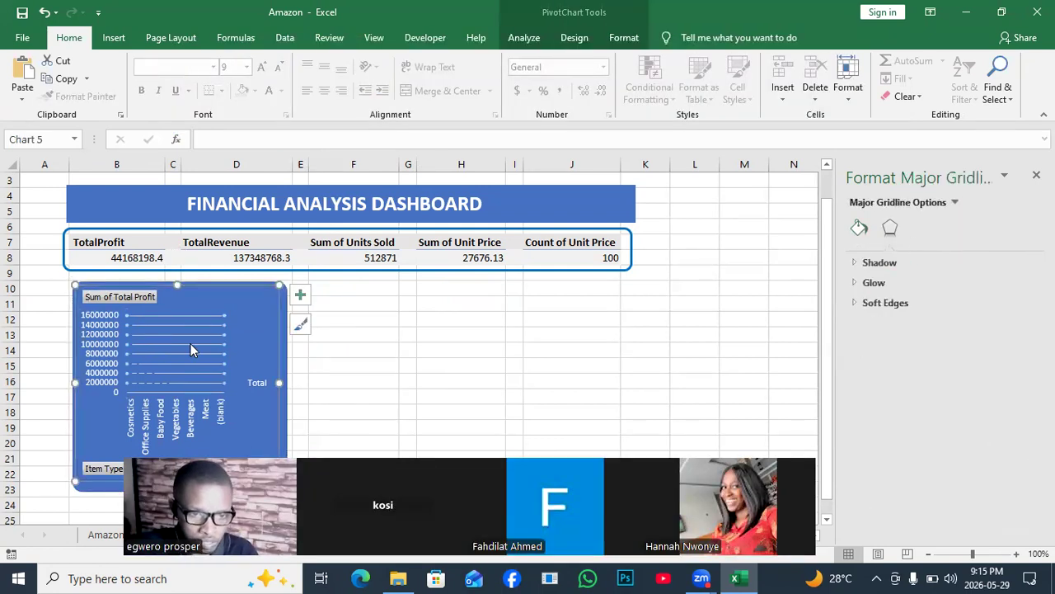
click(856, 264)
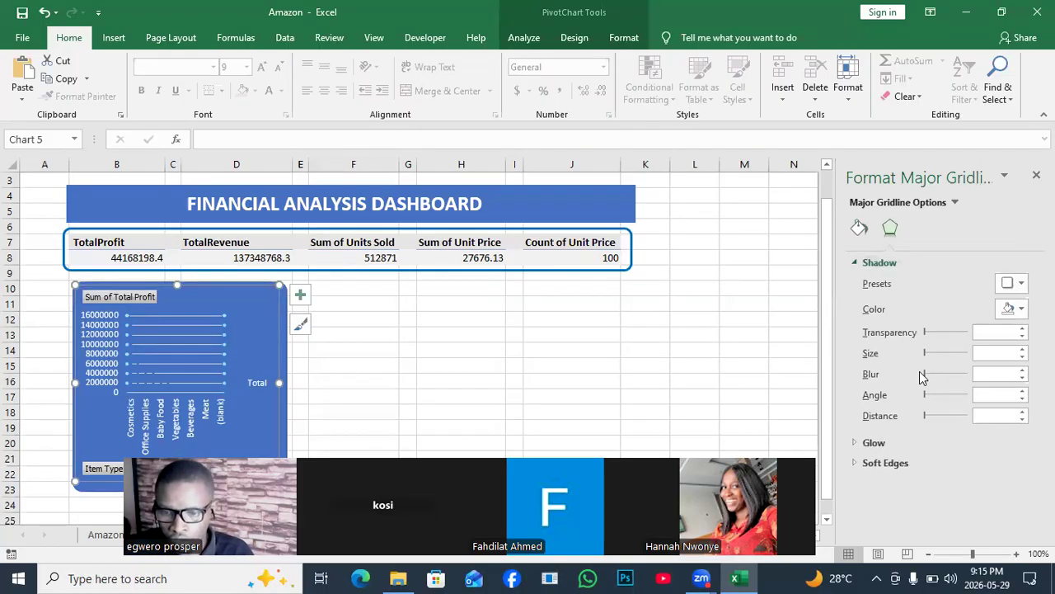
click(857, 442)
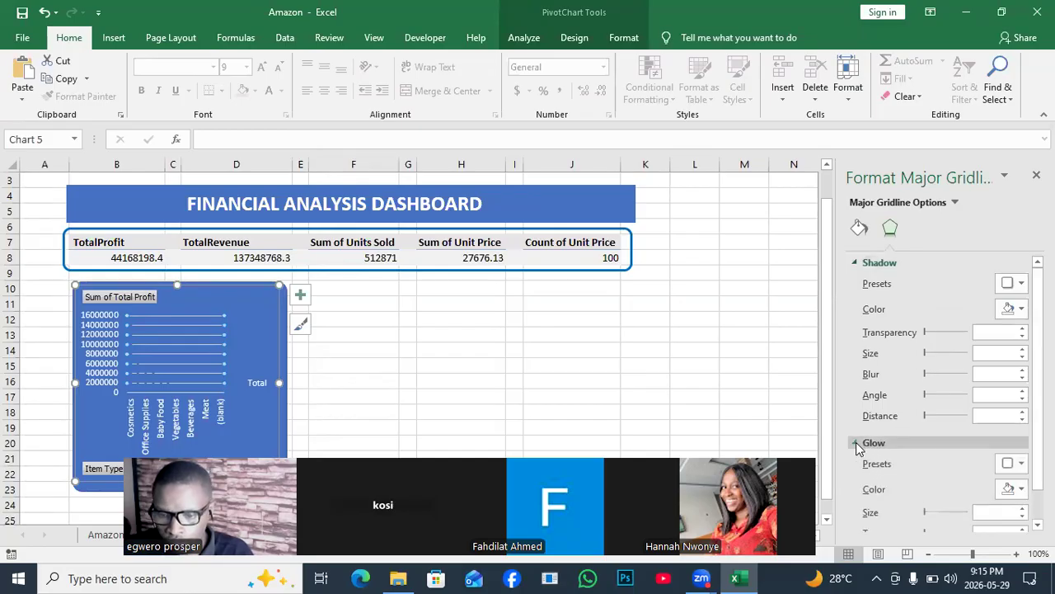
click(1021, 464)
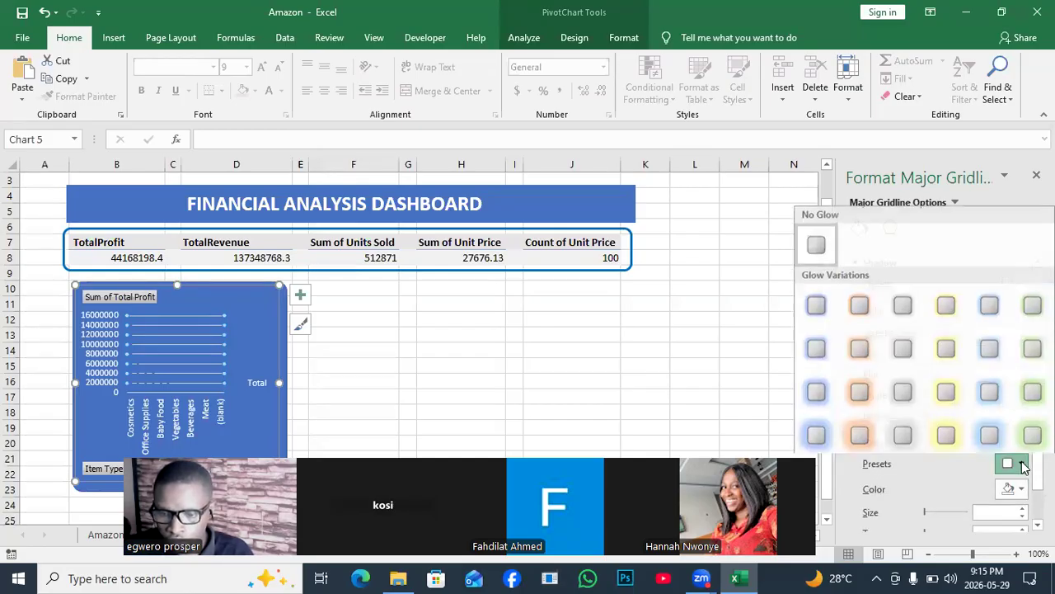
click(825, 347)
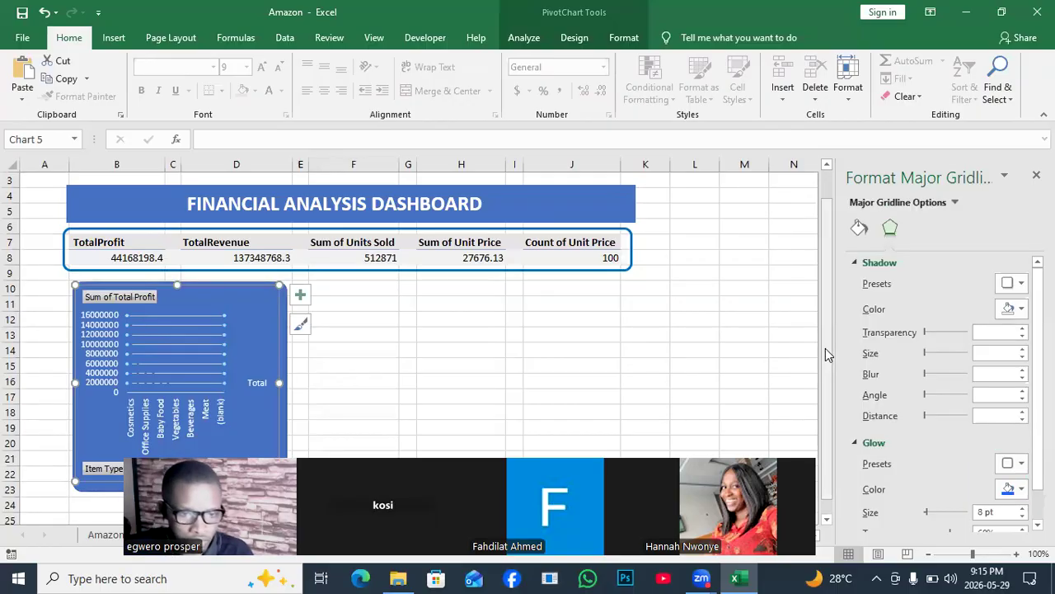
- Move the PivotChart off the blue rounded rectangle onto the empty cells beside it and fill its Total columns with white
click(238, 356)
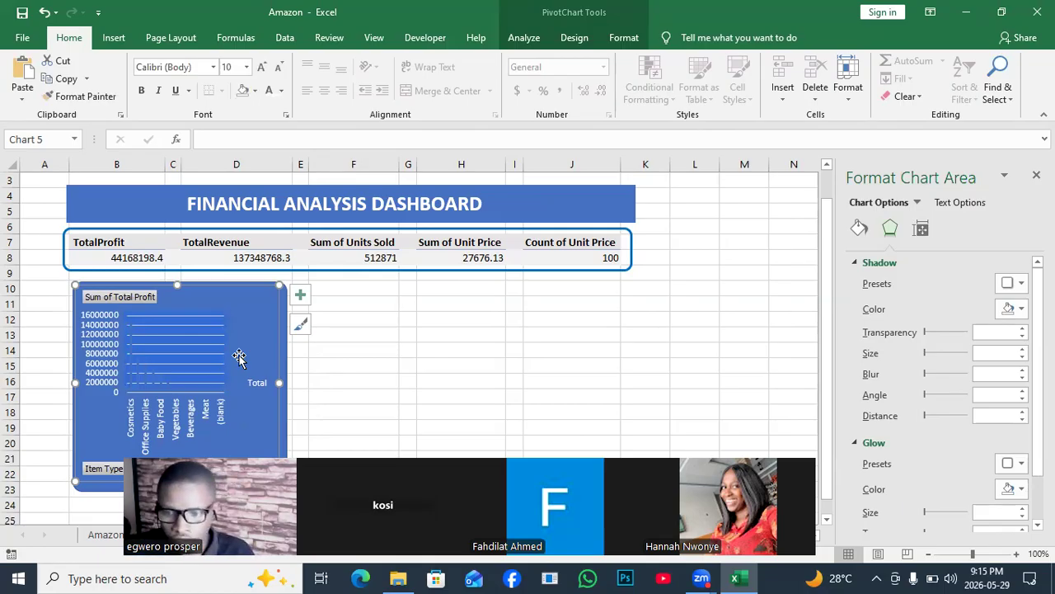
drag(372, 366, 521, 338)
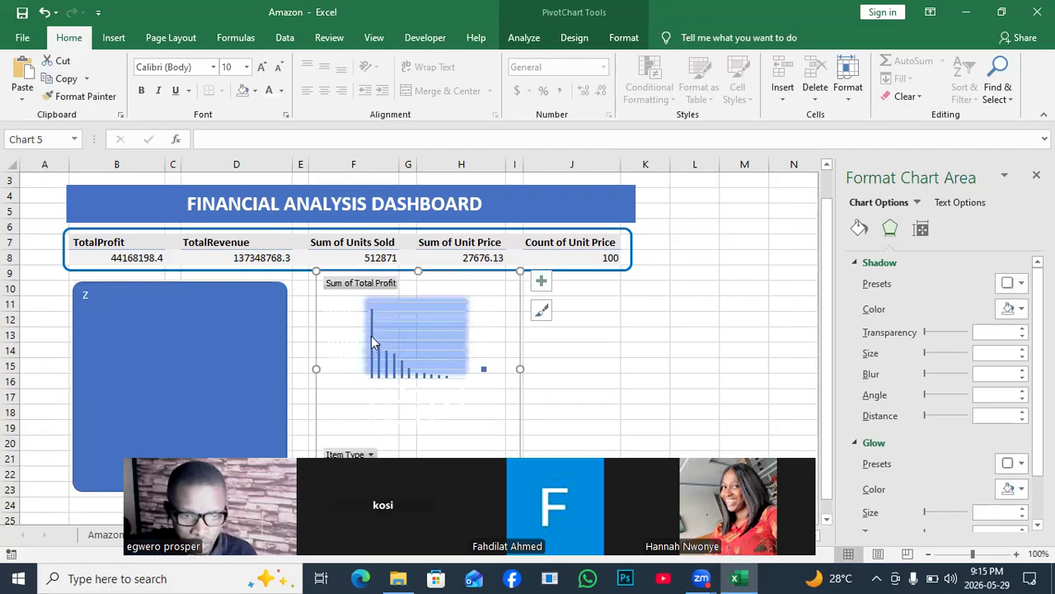
click(371, 338)
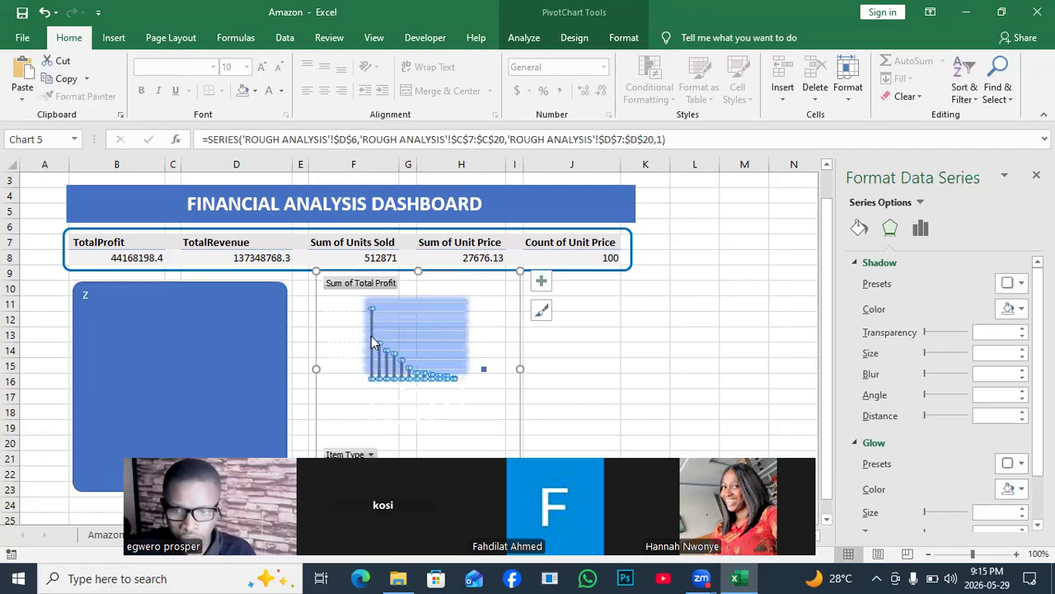
click(623, 38)
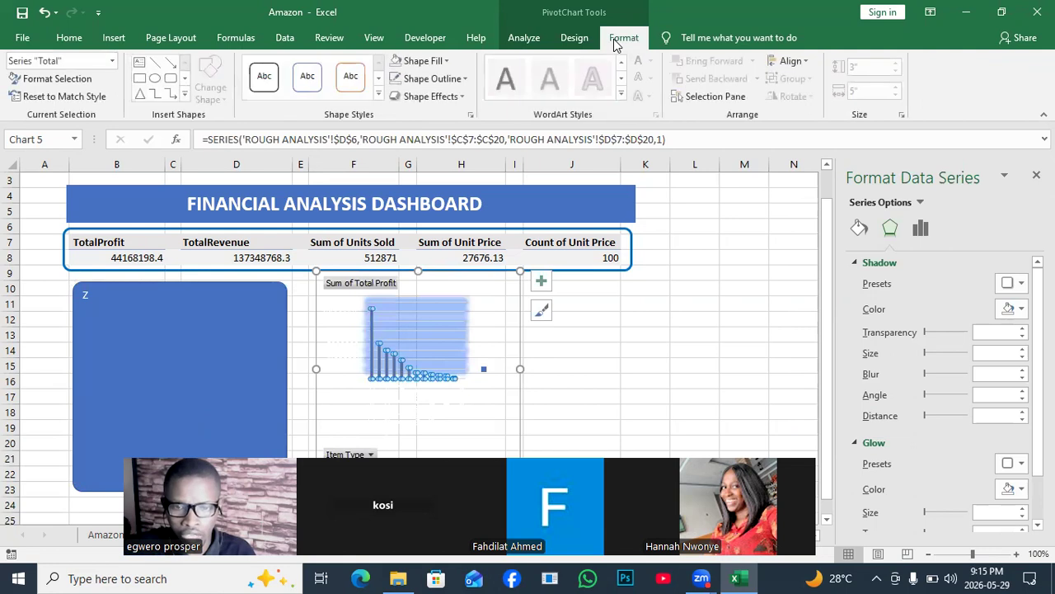
click(447, 61)
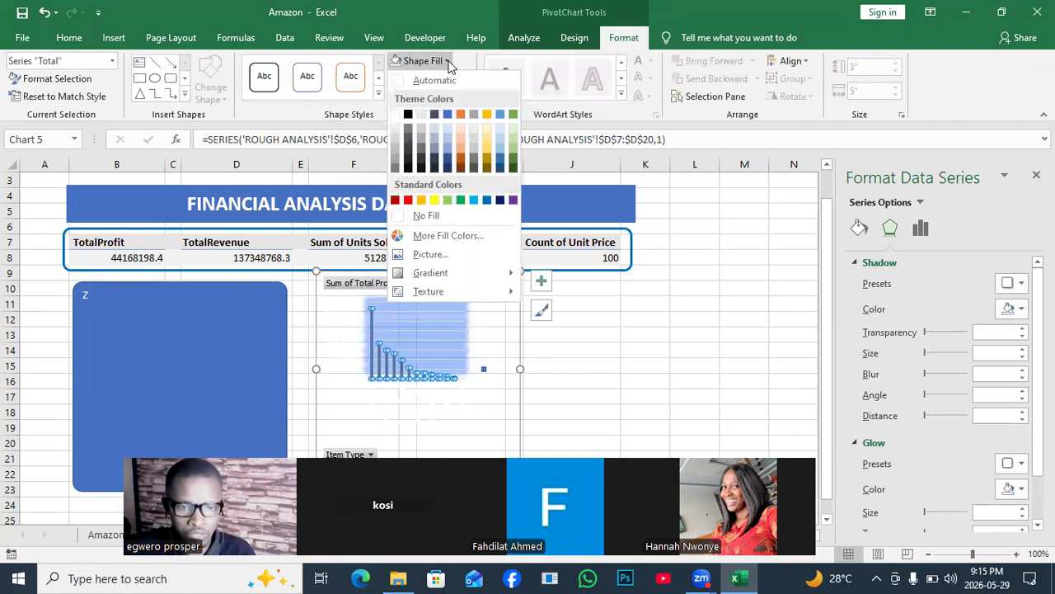
click(395, 115)
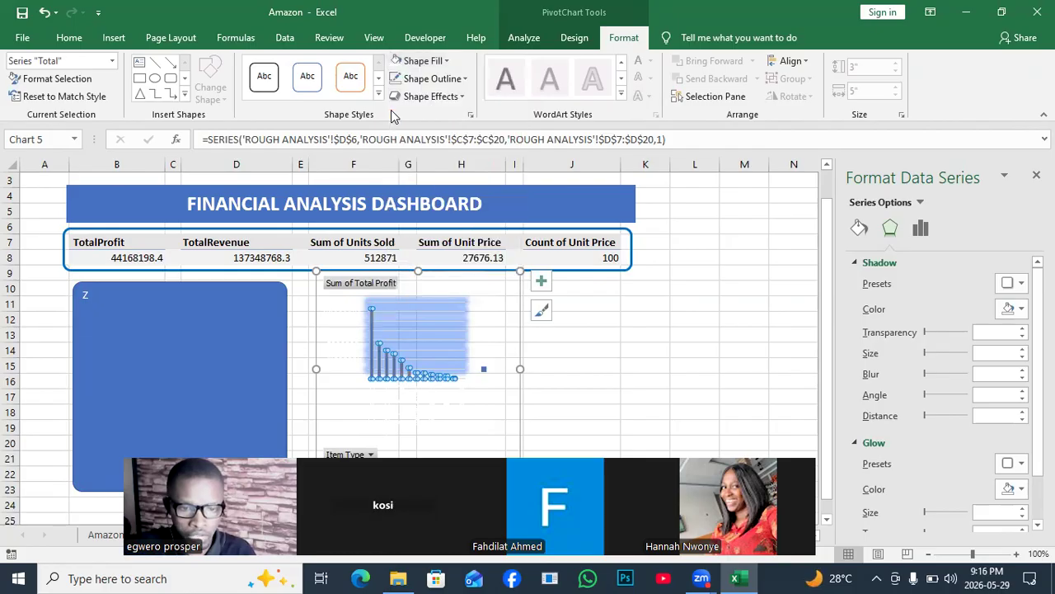
- Move the PivotChart back onto the blue rounded rectangle and align it with the rectangle's upper-left corner
drag(518, 320, 286, 343)
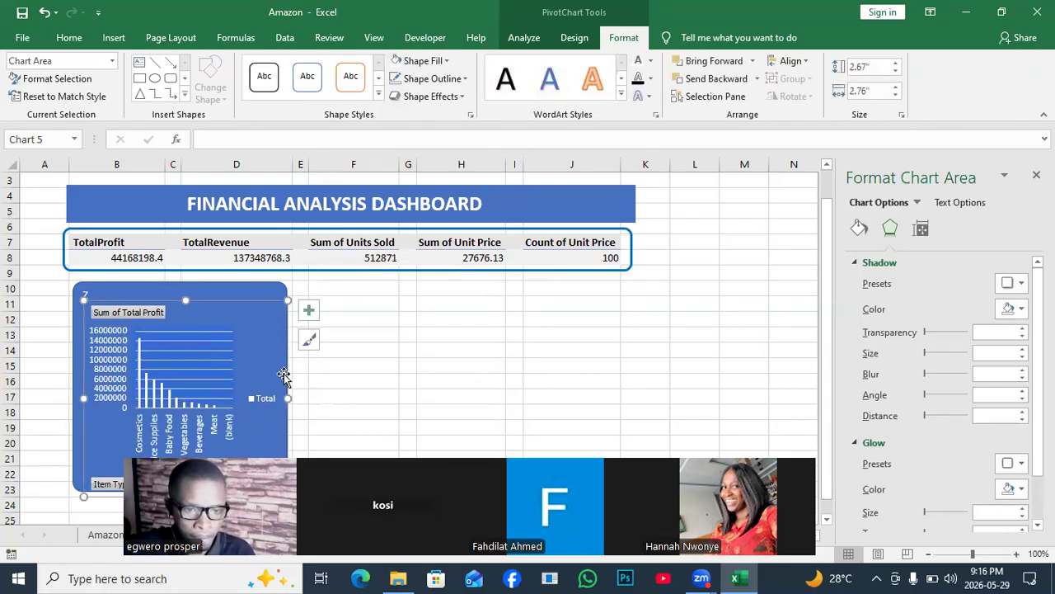
key(Left)
key(Left)
key(Left)
key(Left)
key(Left)
key(Left)
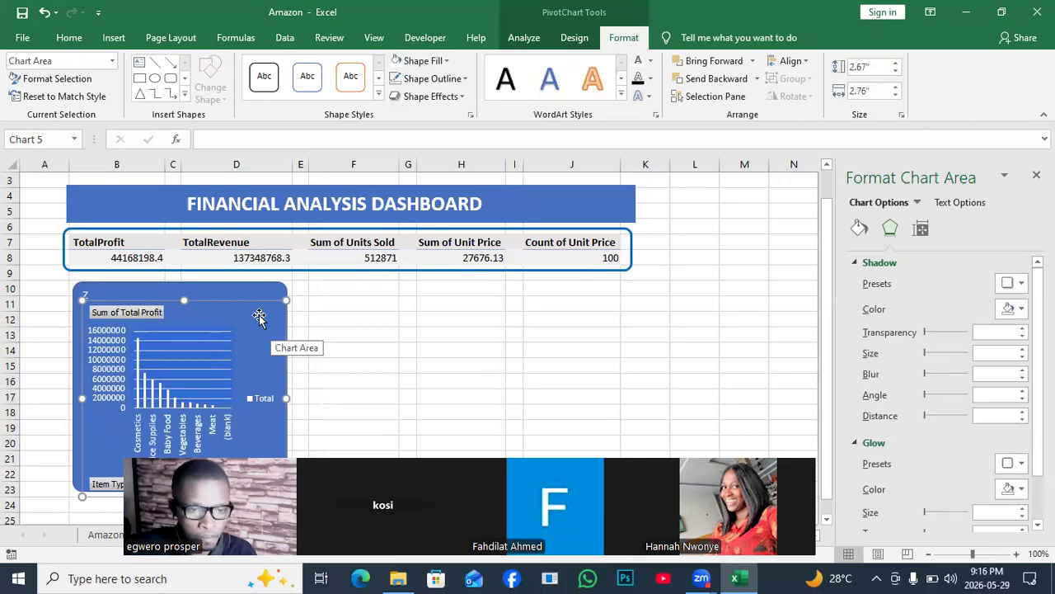
key(Up)
key(Up)
key(Up)
key(Up)
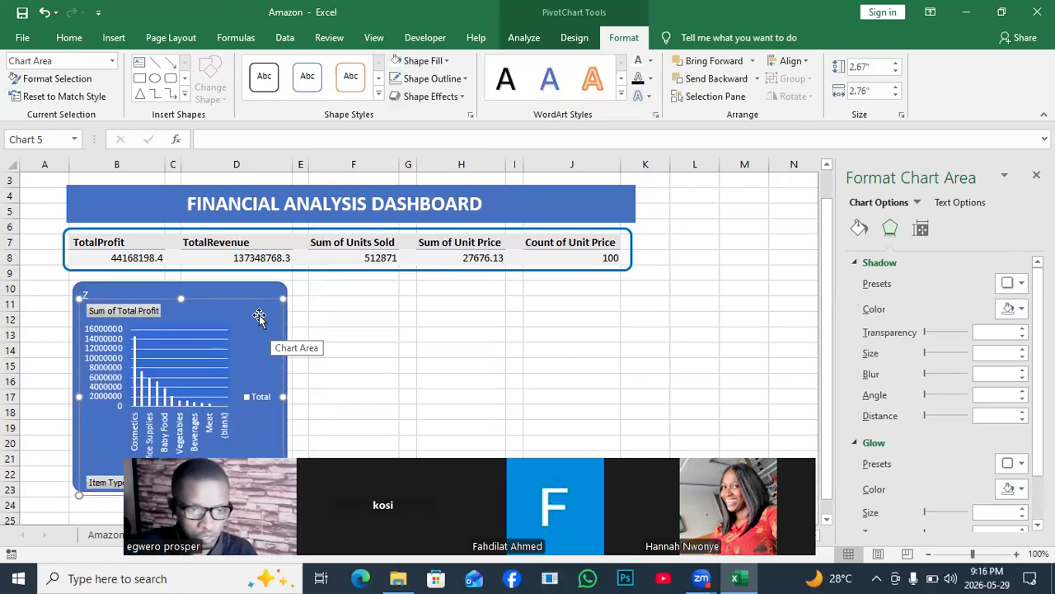
click(85, 292)
click(82, 295)
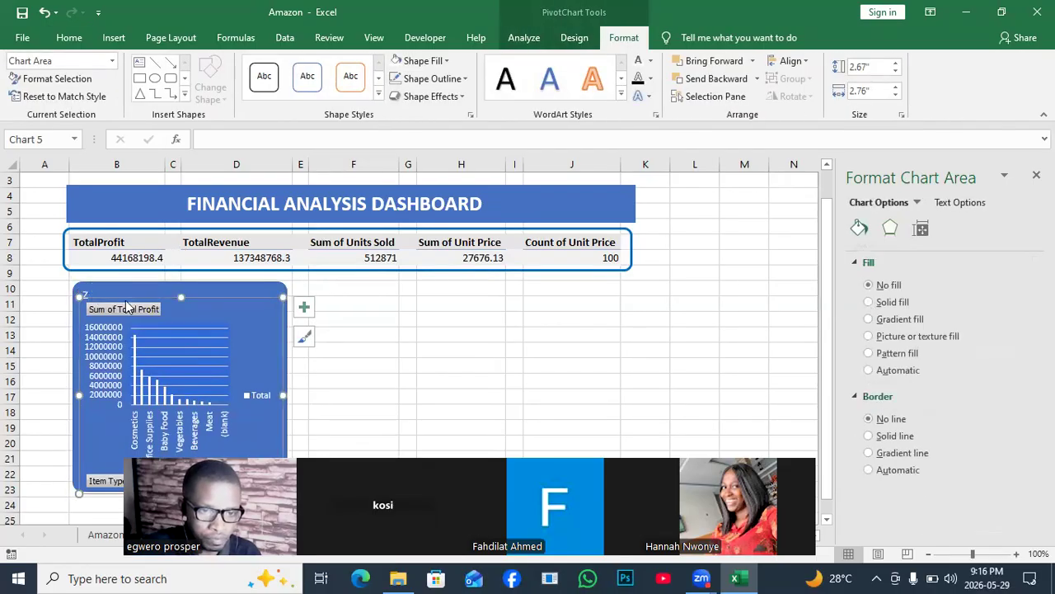
drag(167, 294, 162, 286)
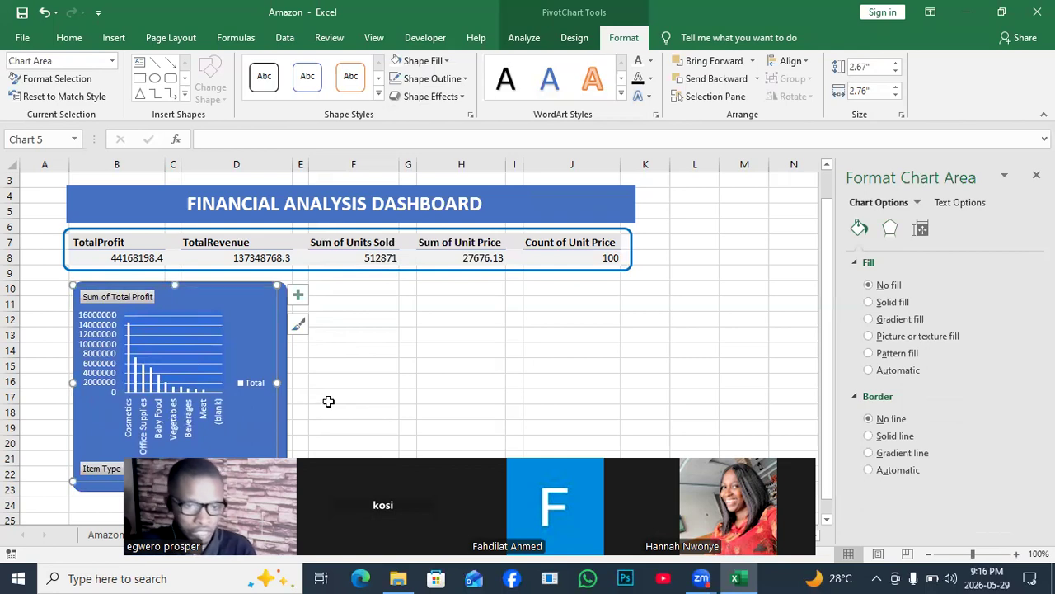
- Give the Dashboard PivotChart's Total columns a solid border 5.25 pt wide
click(143, 384)
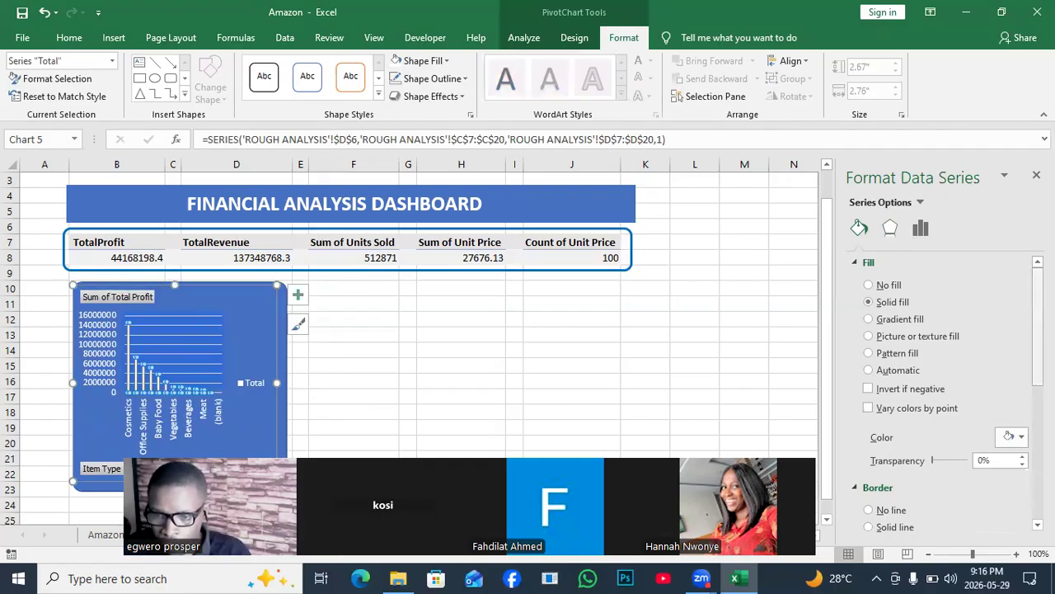
scroll(940, 388, down, 3)
scroll(948, 393, down, 5)
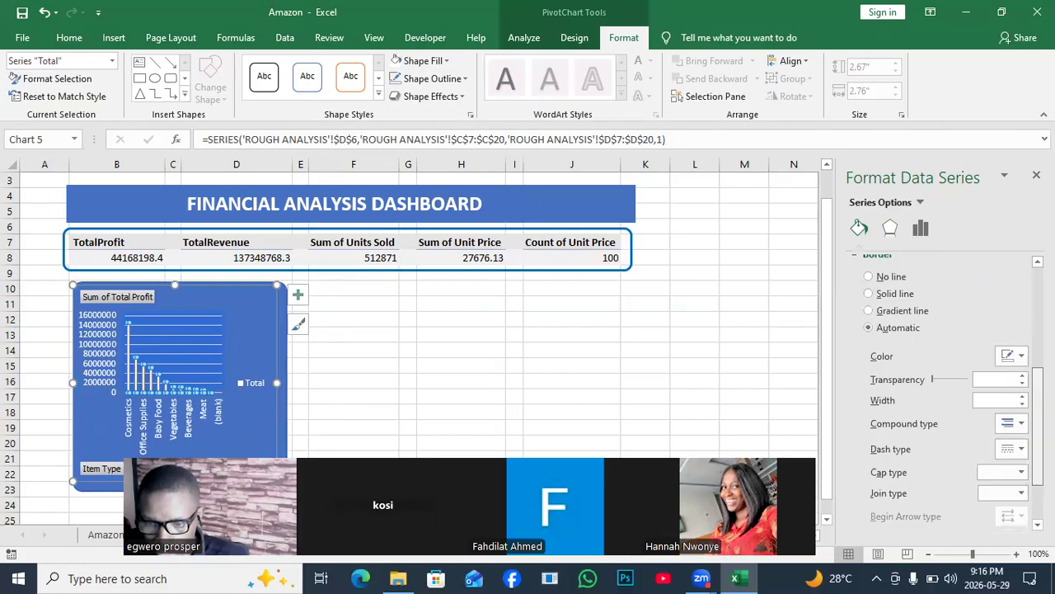
scroll(1023, 413, down, 1)
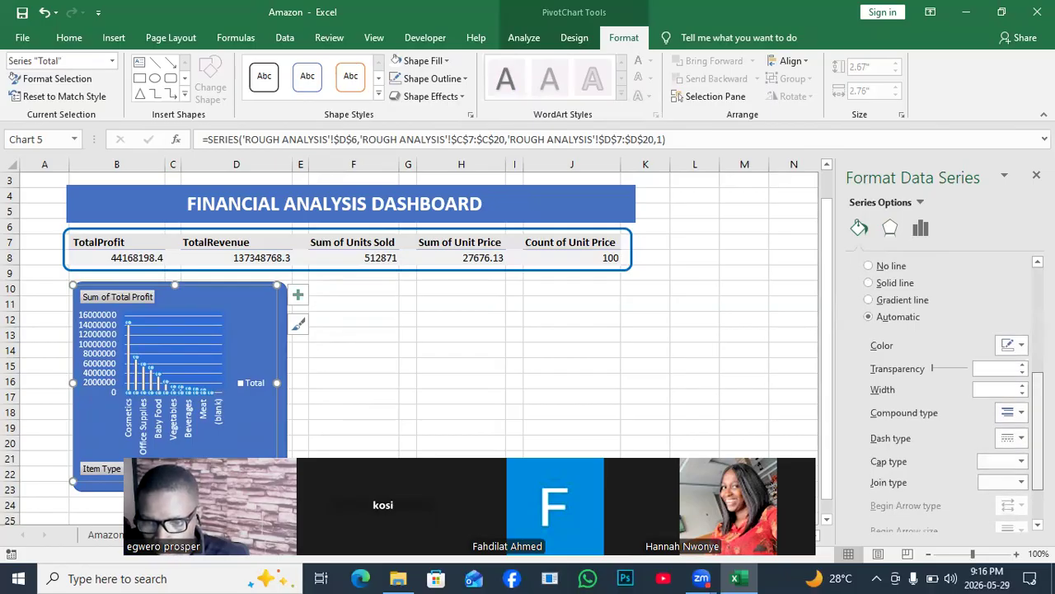
click(1023, 387)
click(1023, 388)
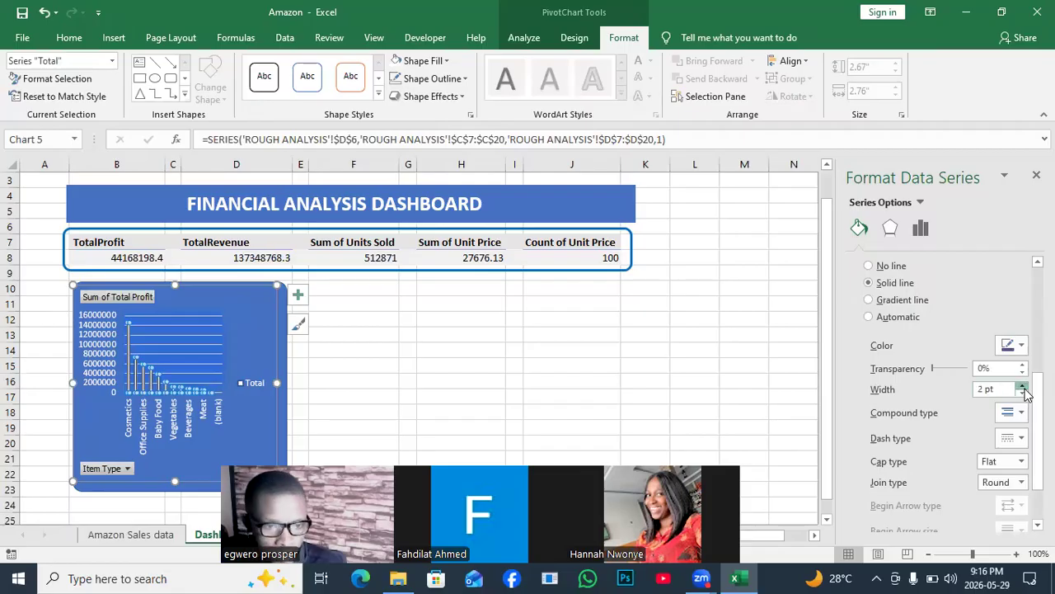
click(1023, 387)
click(1023, 388)
click(1023, 388)
click(1023, 387)
click(1023, 388)
click(1023, 388)
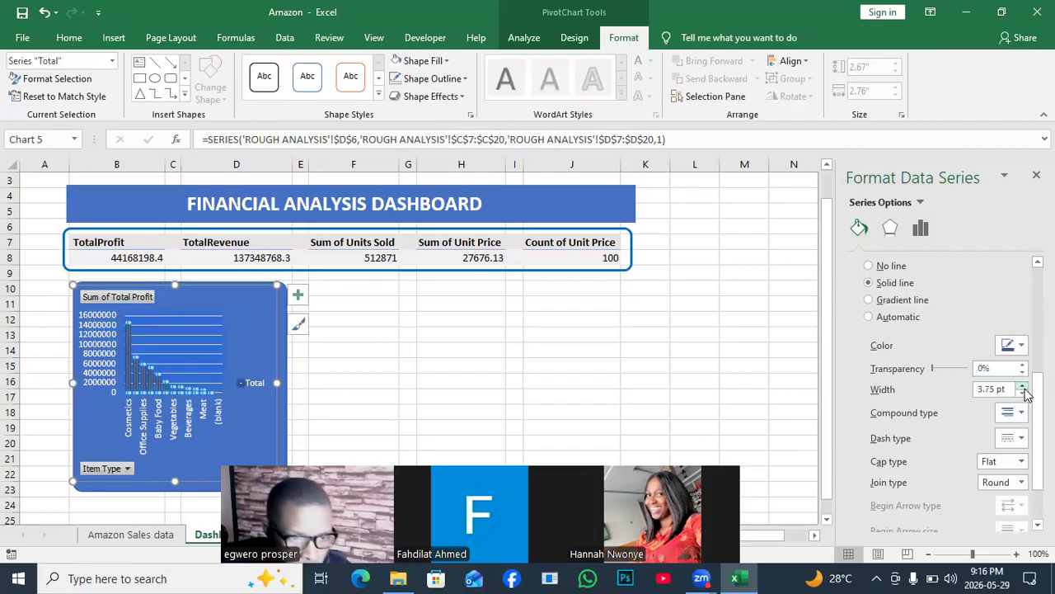
click(1023, 386)
click(1023, 387)
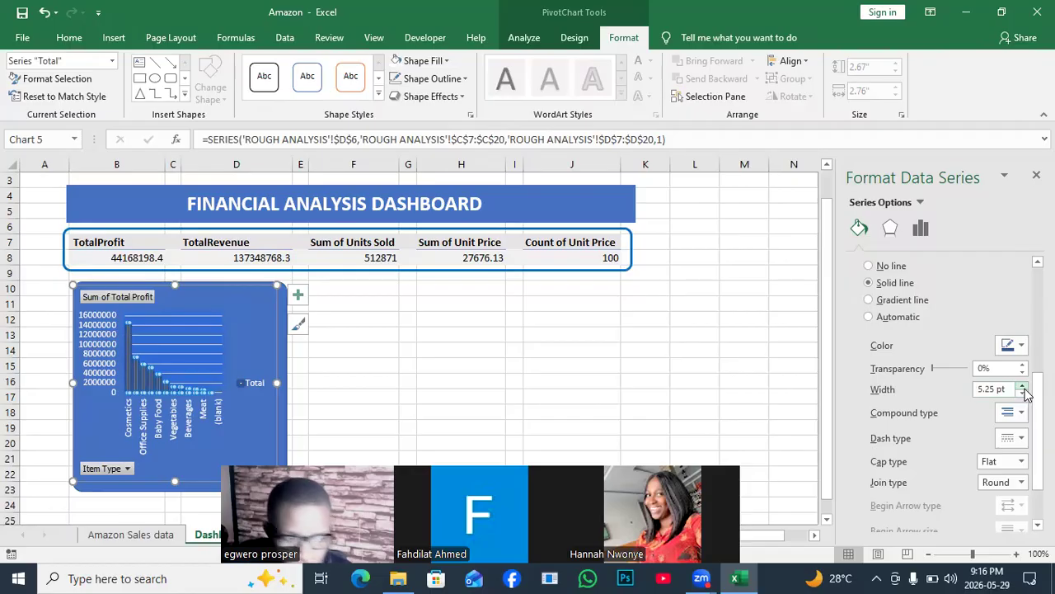
- Colour the border of the Total columns white and reduce its width to 3.25 pt
click(1021, 346)
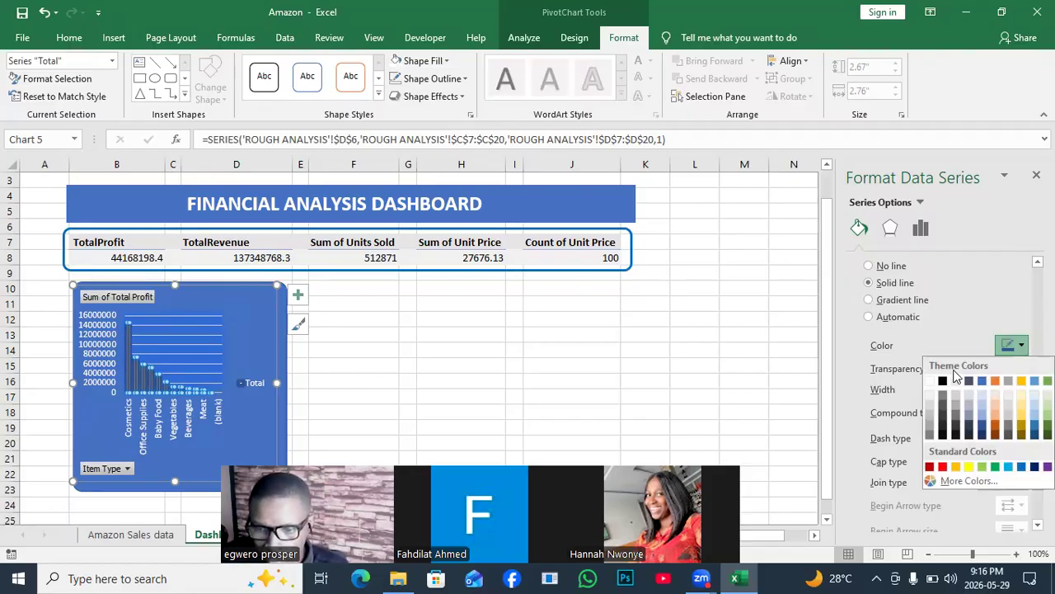
click(931, 381)
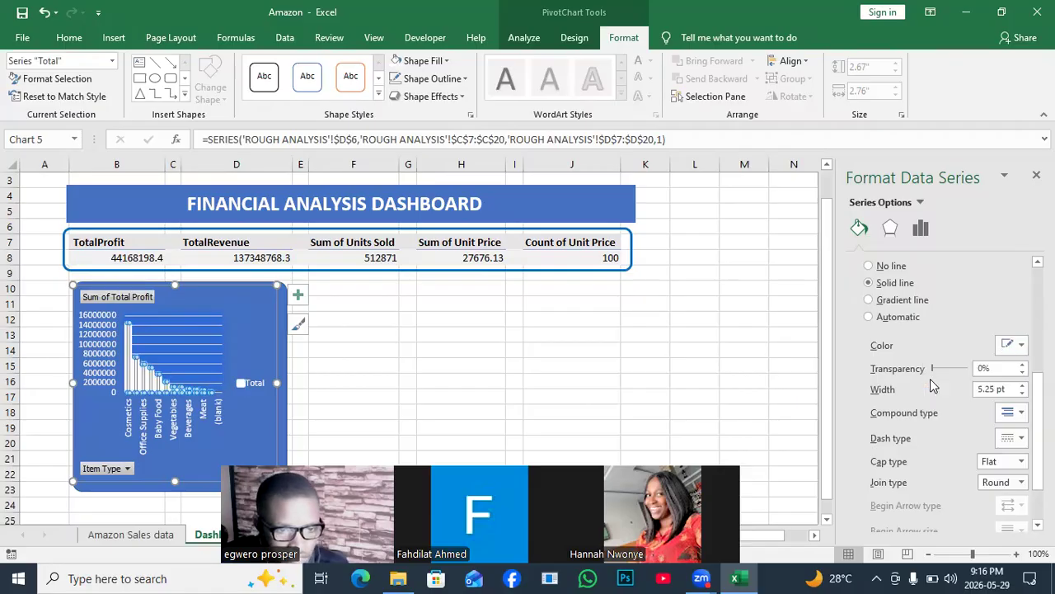
click(1022, 393)
click(1022, 394)
click(1022, 394)
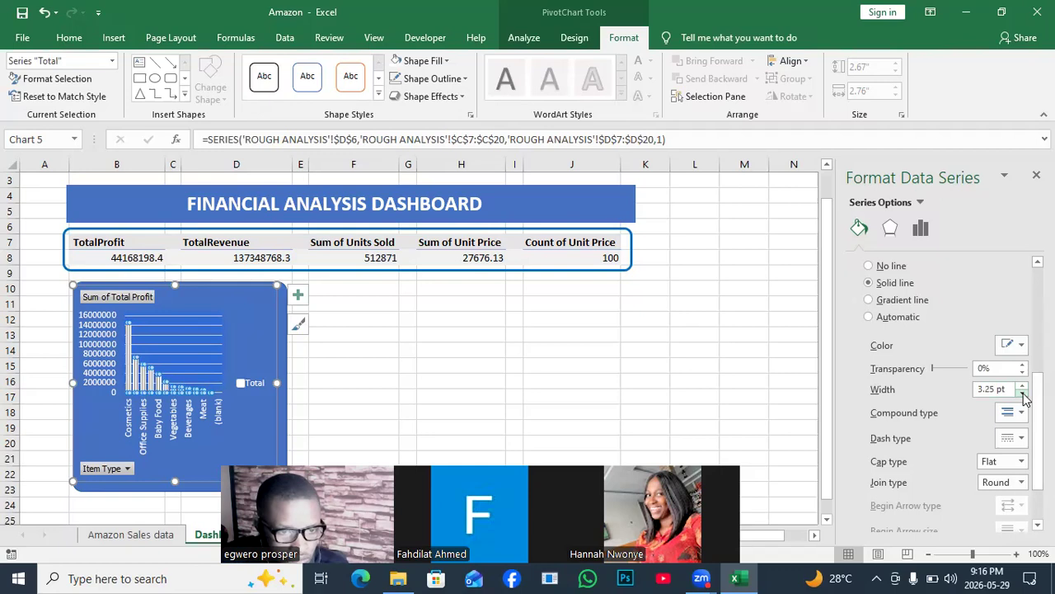
click(707, 437)
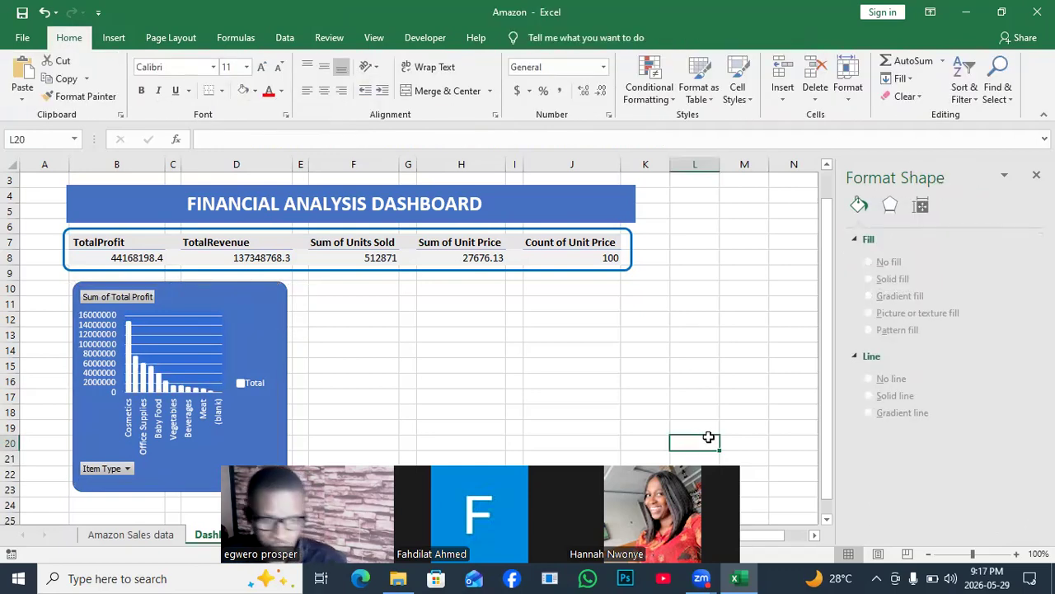
- Delete the Total legend from the Dashboard PivotChart
click(249, 385)
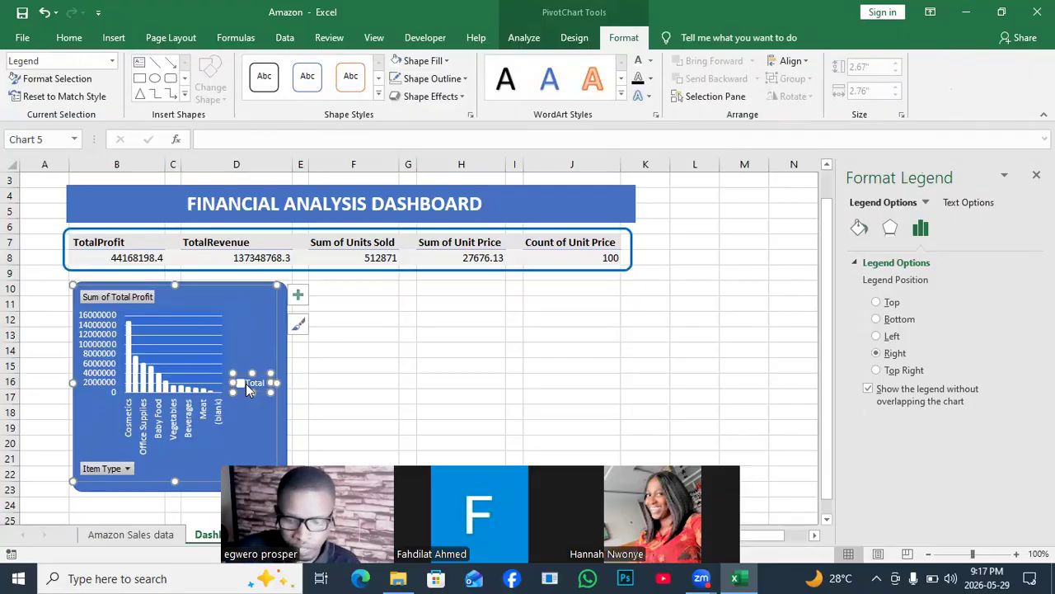
key(Delete)
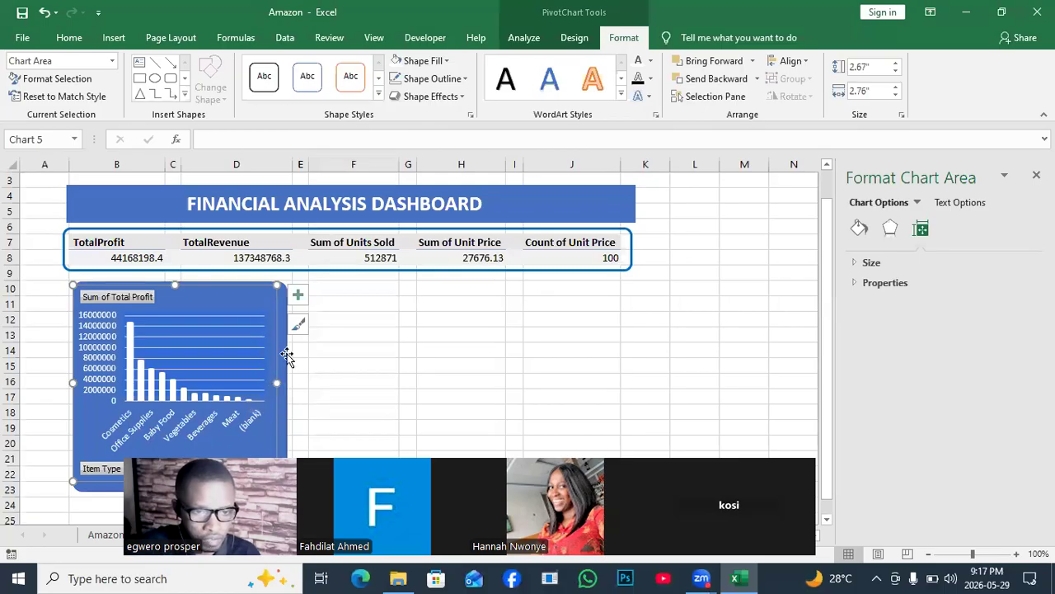
click(467, 372)
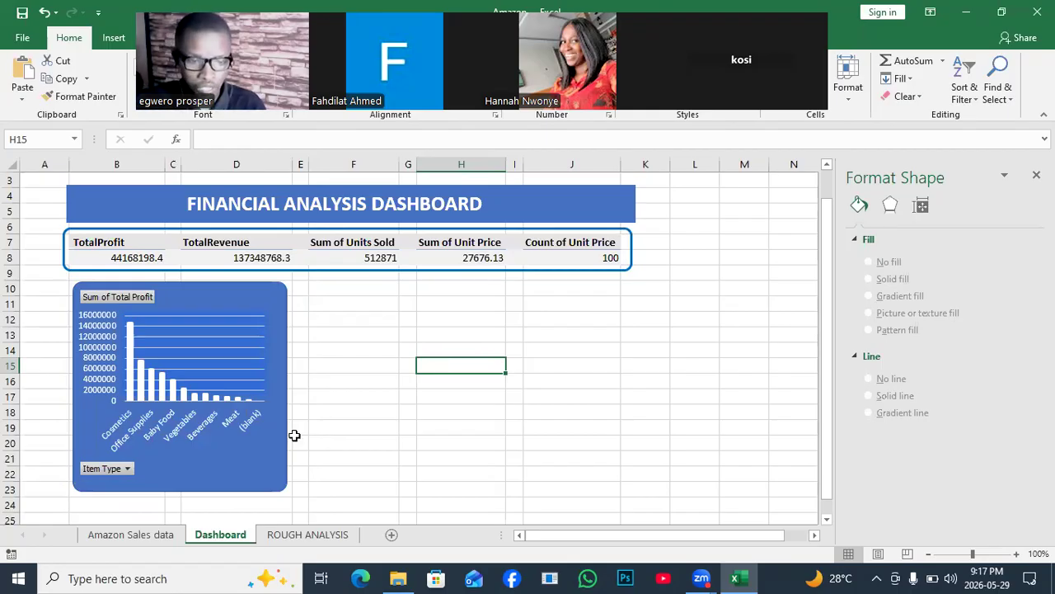
- Create a PivotTable from Table1 of the Amazon Sales data sheet at cell K5 of the existing ROUGH ANALYSIS sheet
click(145, 535)
click(280, 277)
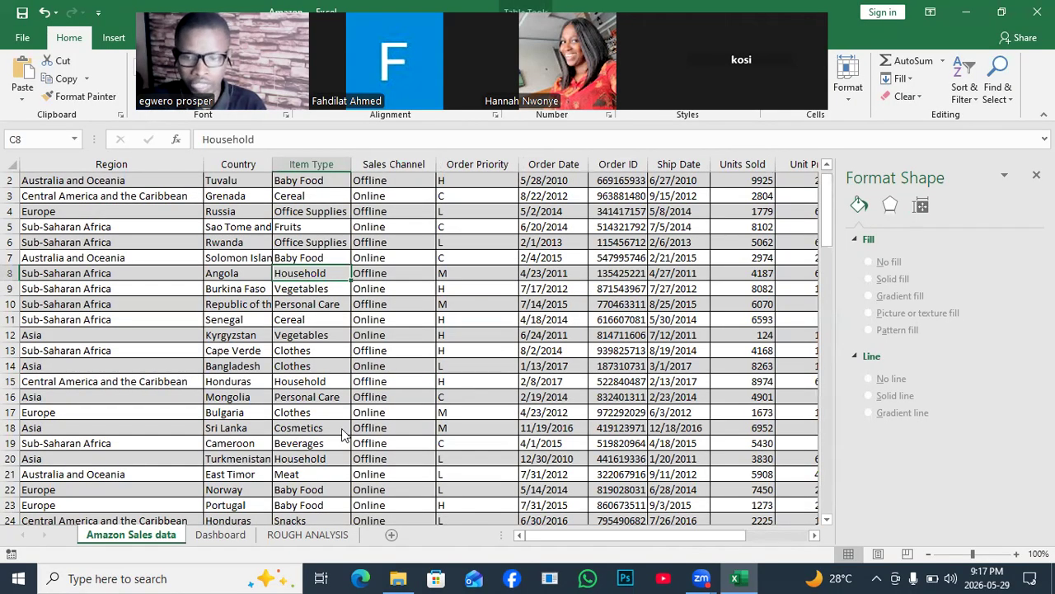
click(113, 38)
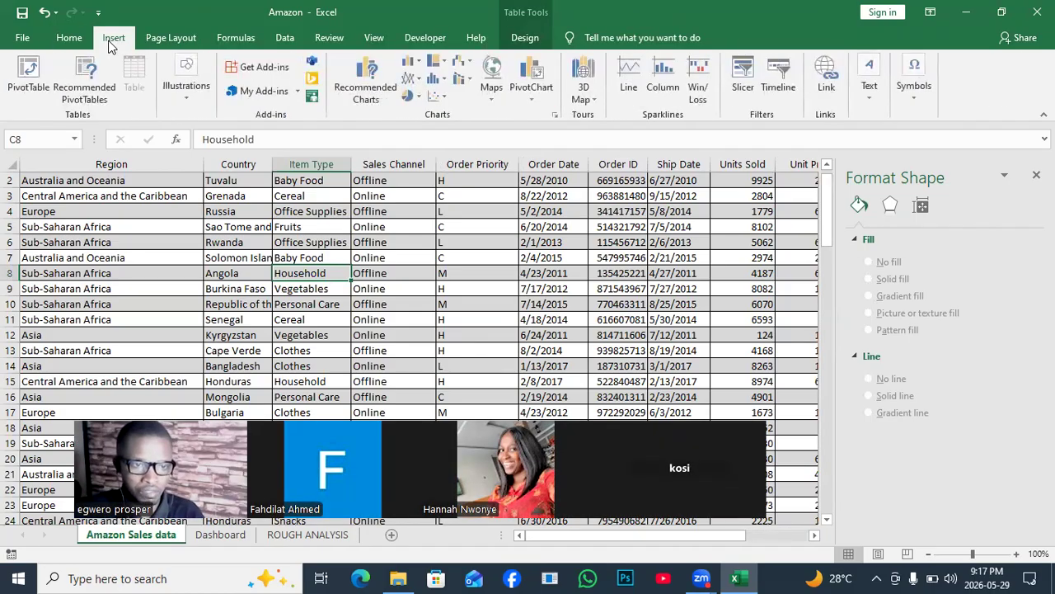
click(37, 82)
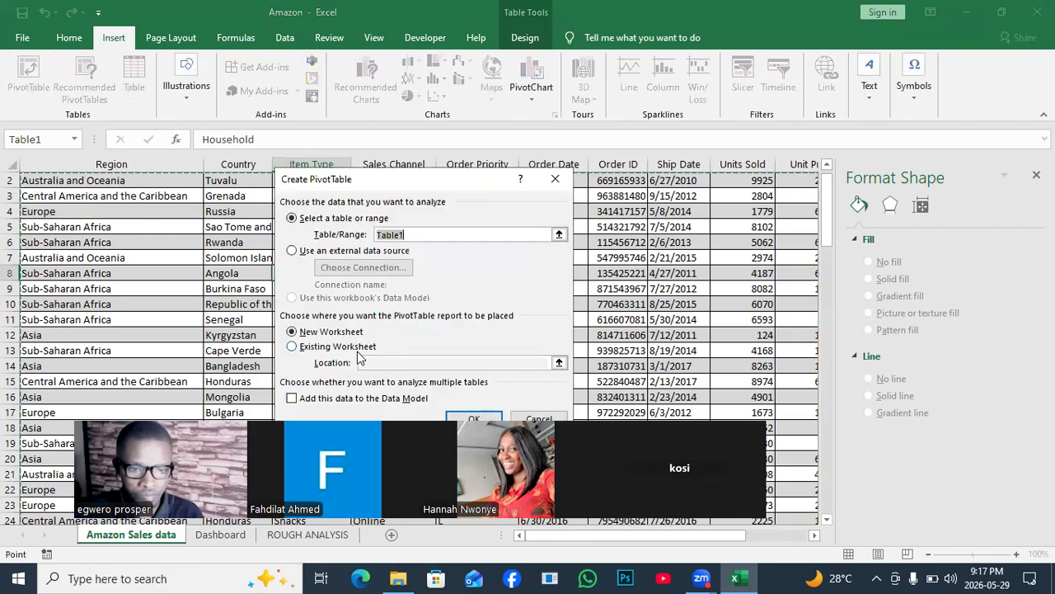
click(302, 347)
click(414, 364)
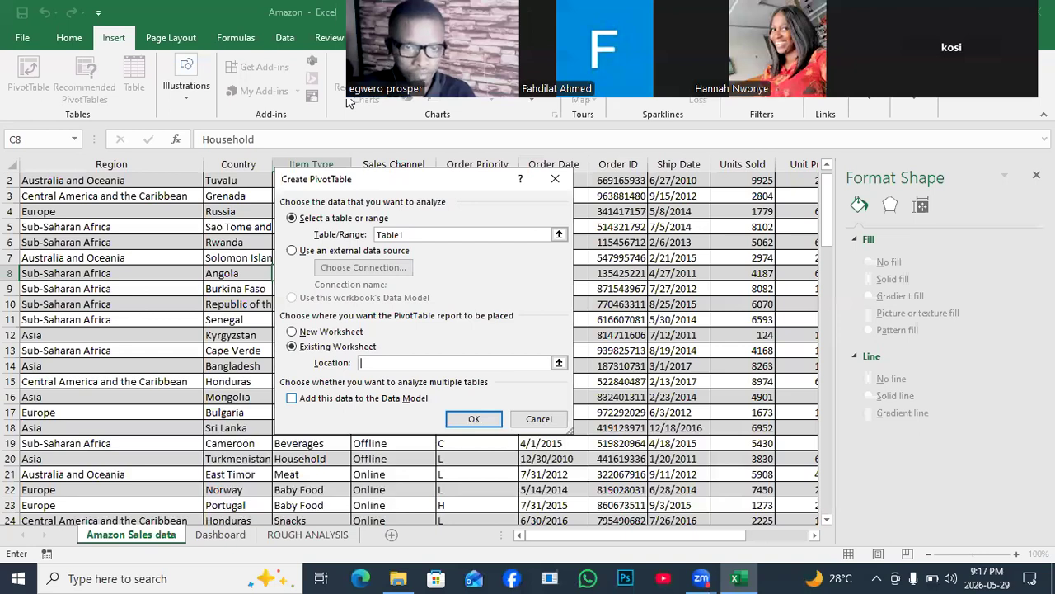
click(286, 535)
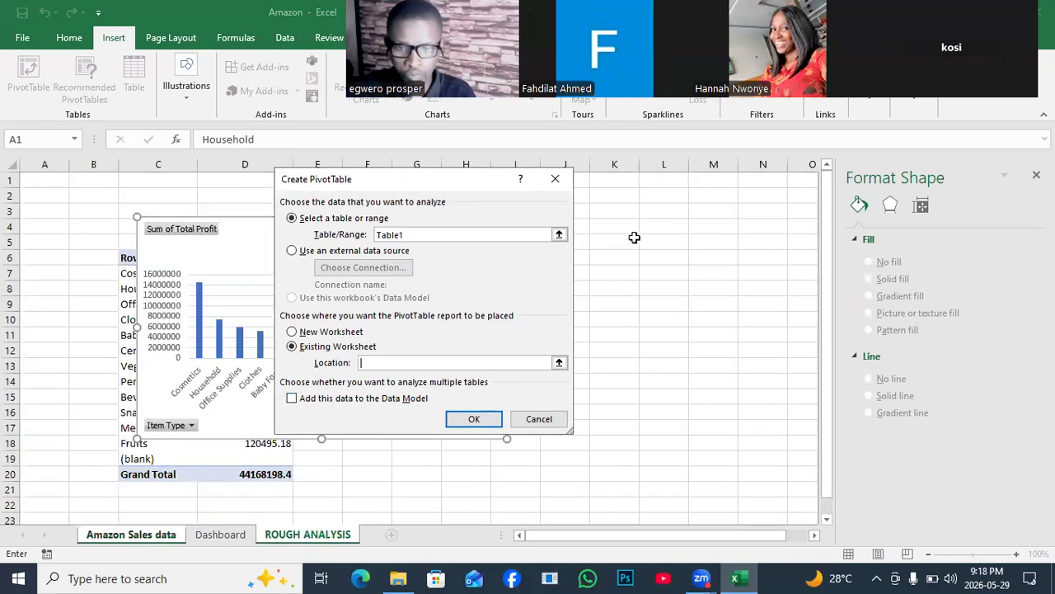
click(634, 237)
click(477, 417)
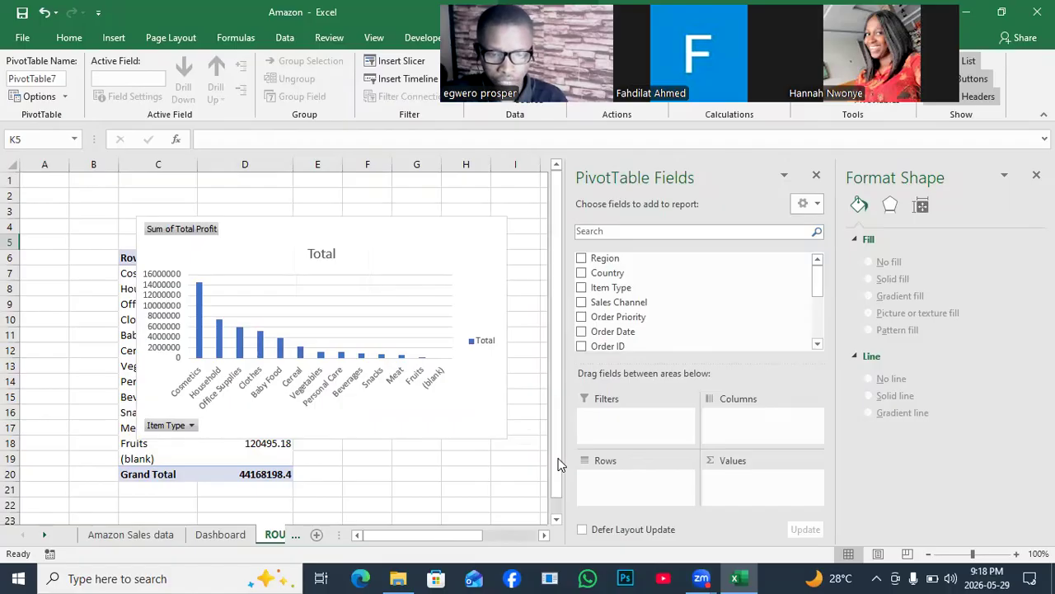
- Add Sales Channel as rows and the sum of Total Revenue as values to the new PivotTable
click(544, 535)
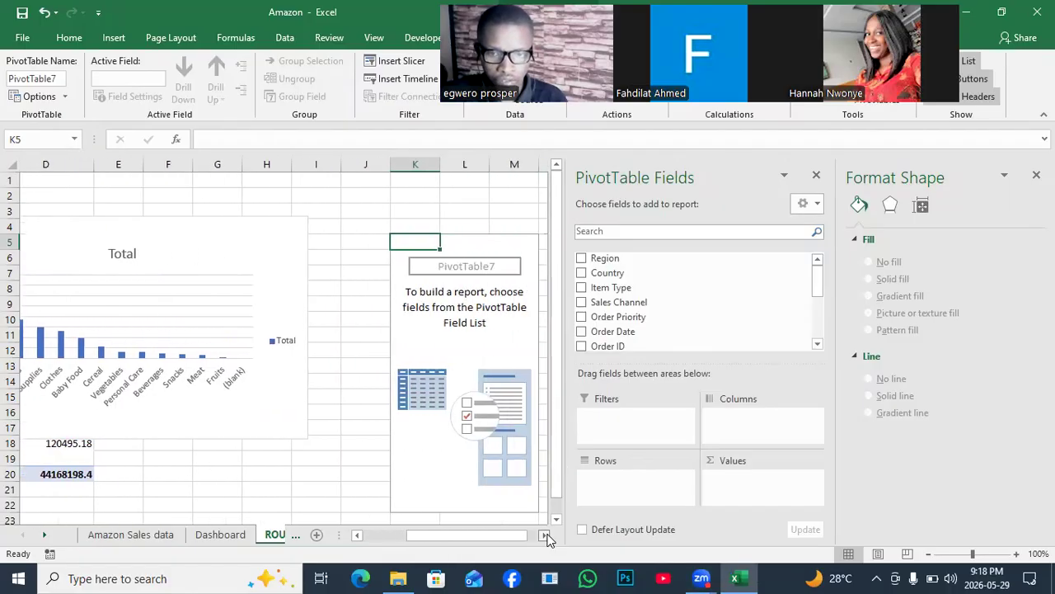
click(545, 535)
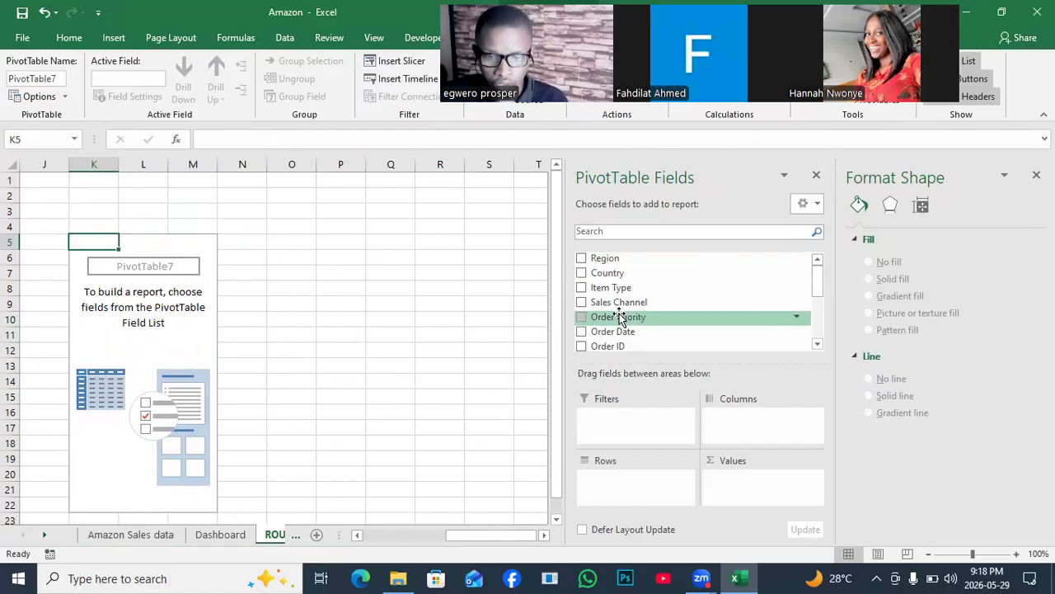
drag(635, 301, 693, 399)
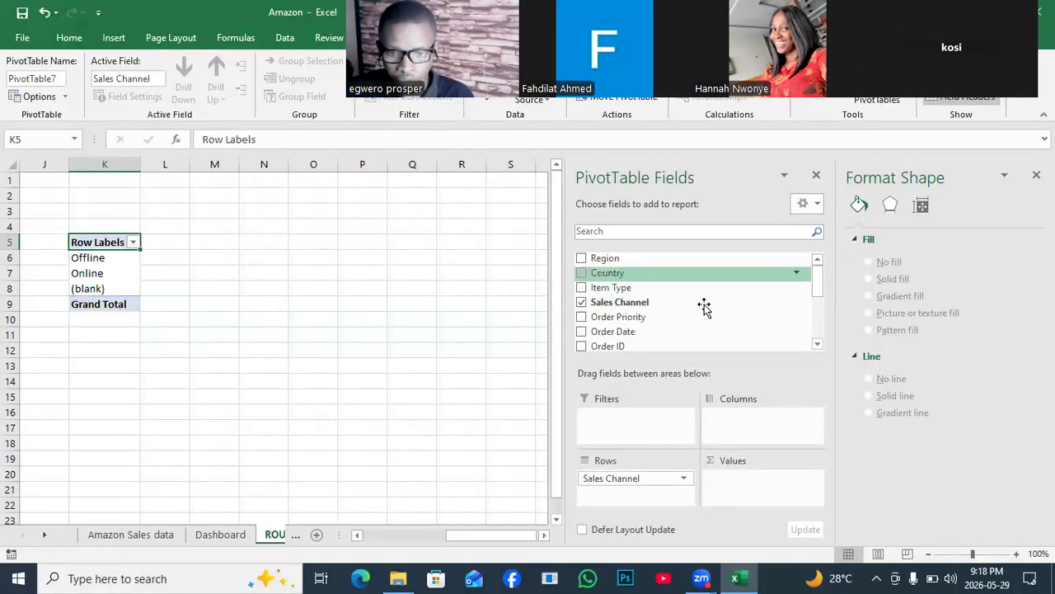
drag(817, 278, 816, 328)
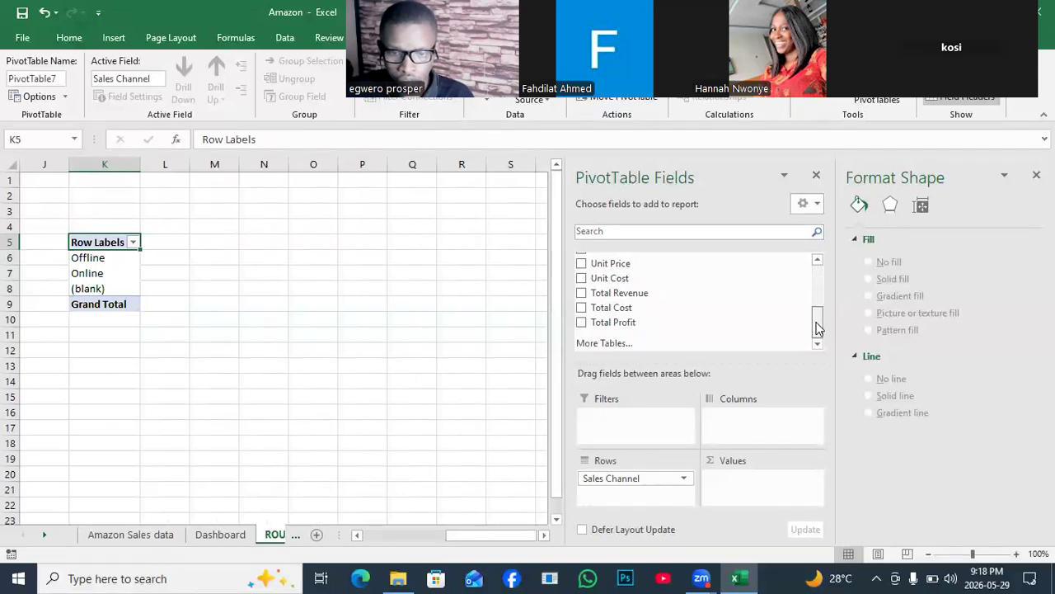
drag(614, 293, 775, 430)
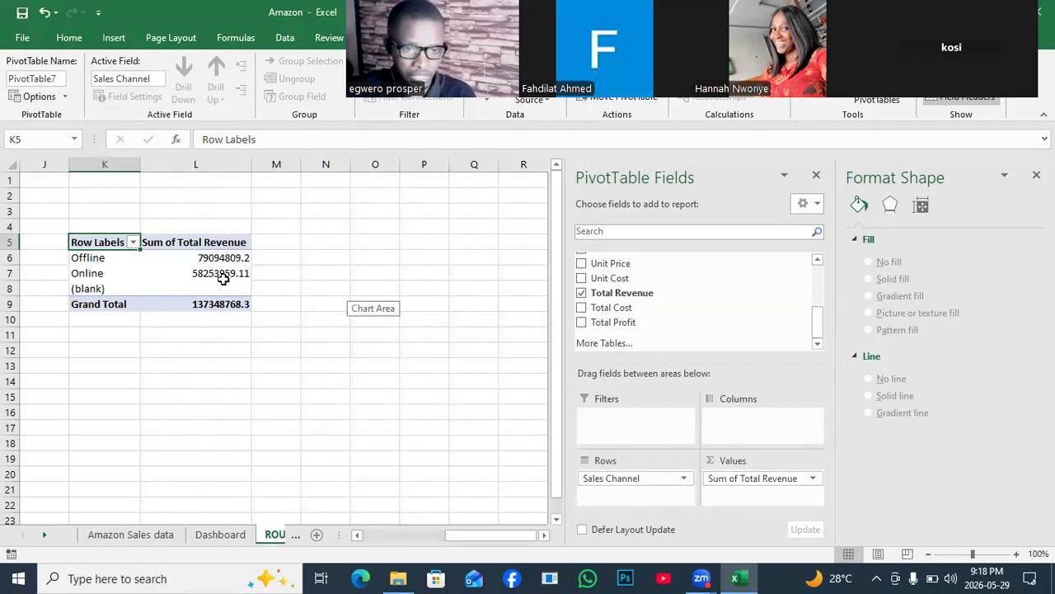
- Compare the available chart types and insert a Pie PivotChart of Total Revenue by Sales Channel, selecting its pie series
drag(406, 89, 994, 243)
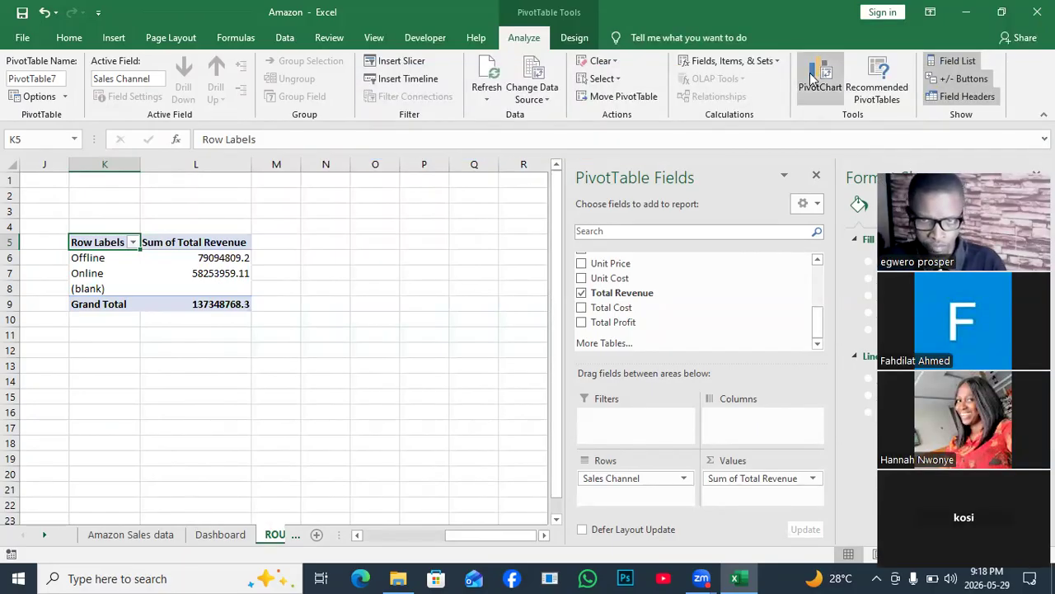
click(812, 79)
mouse_move(434, 199)
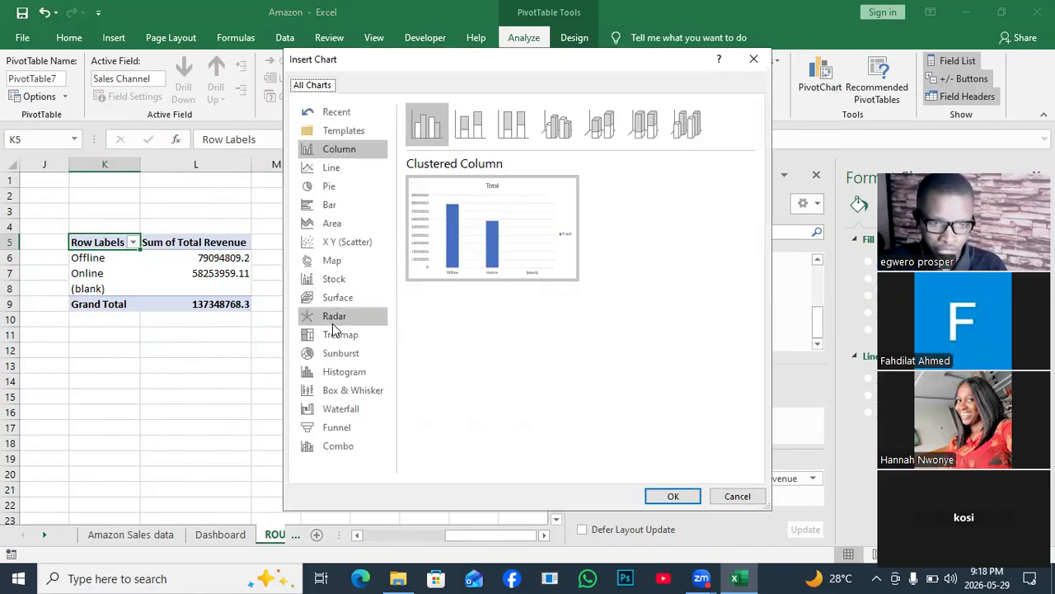
click(338, 429)
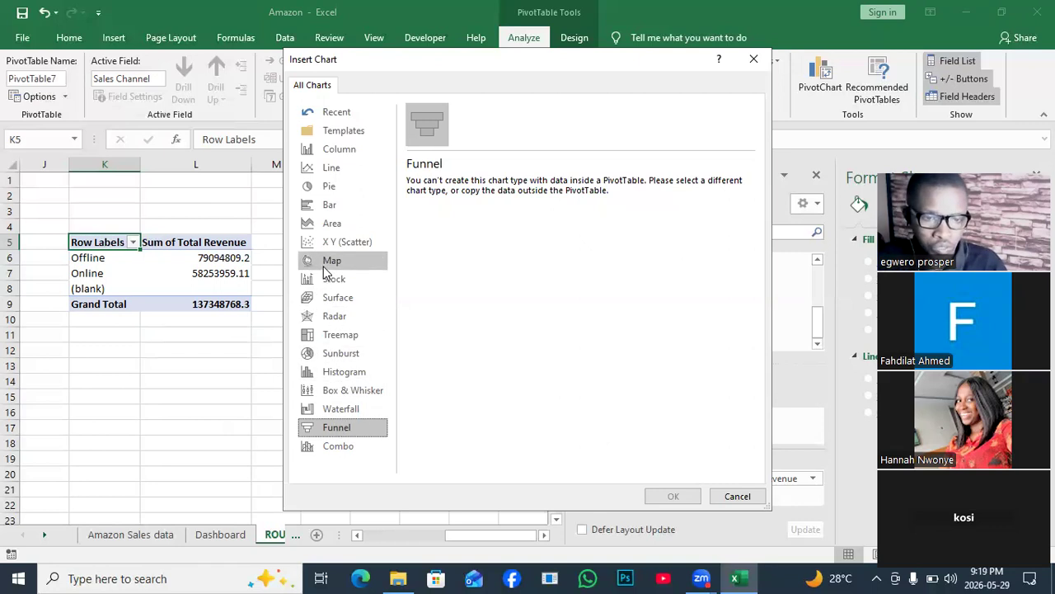
click(322, 190)
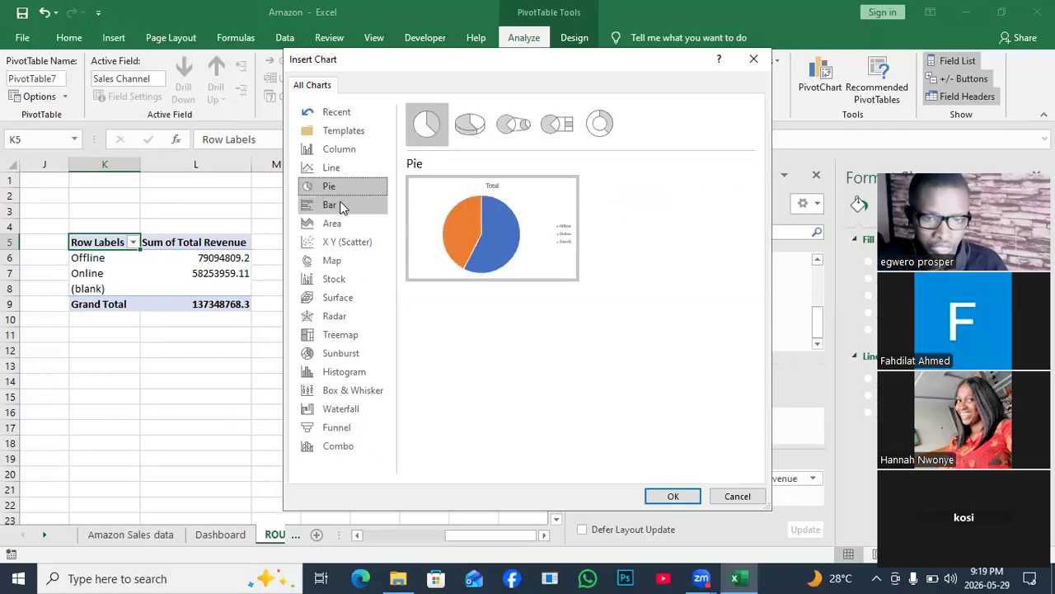
click(340, 206)
click(328, 185)
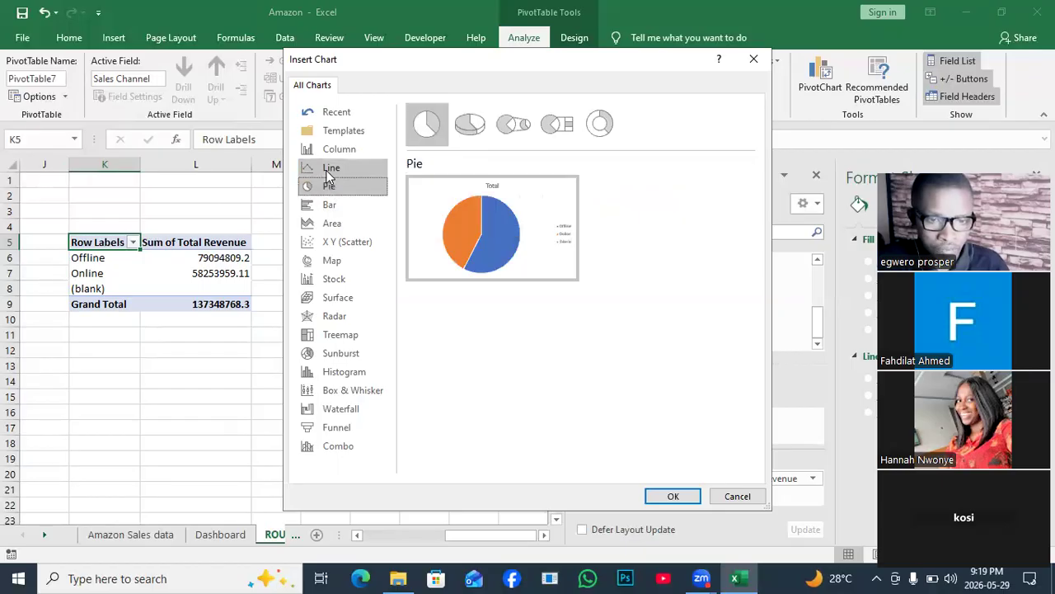
click(327, 172)
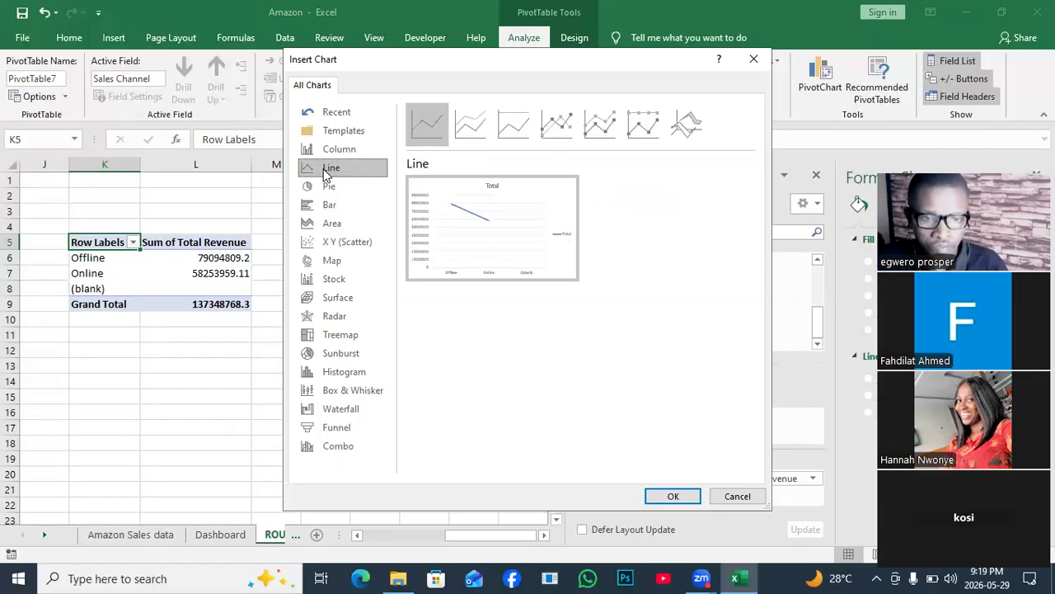
click(328, 153)
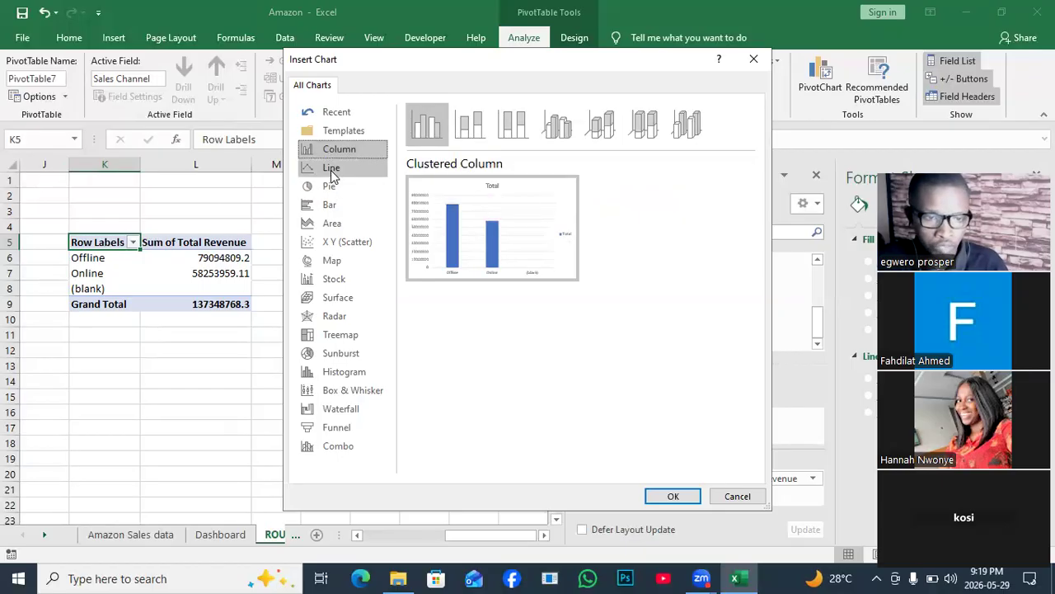
click(331, 189)
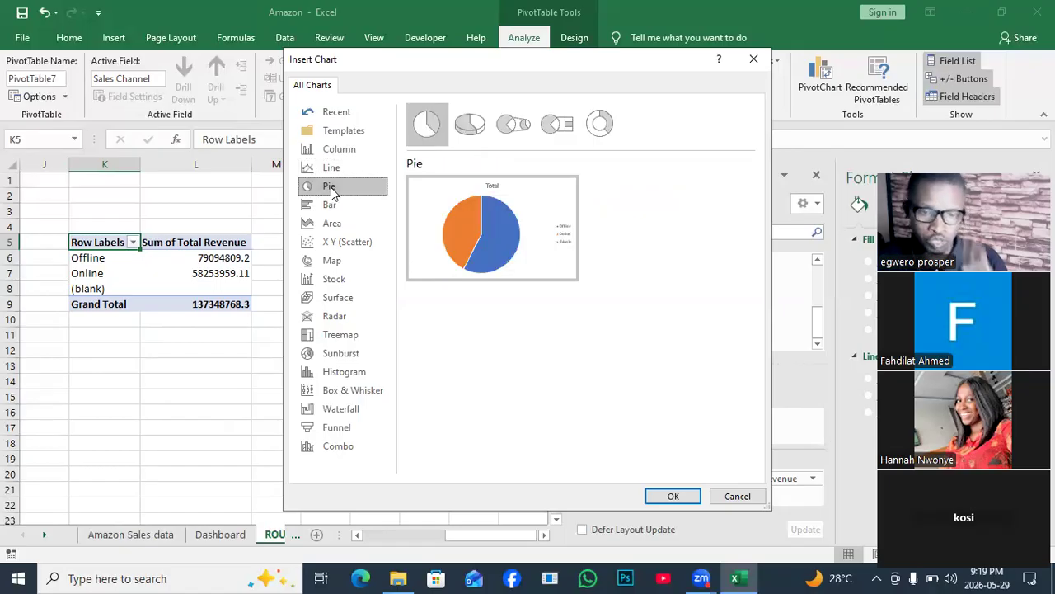
mouse_move(558, 258)
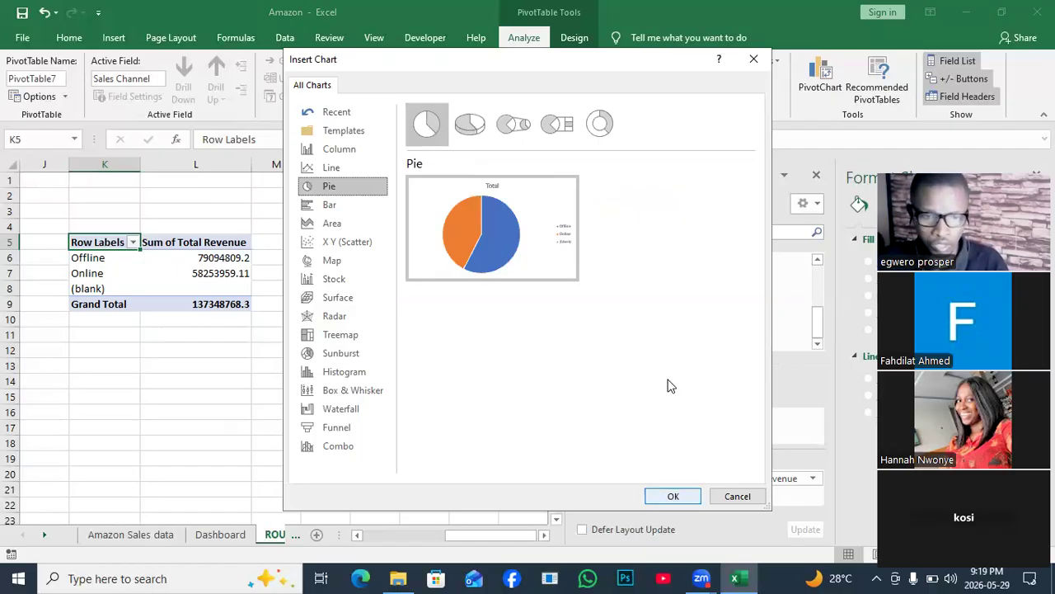
click(673, 496)
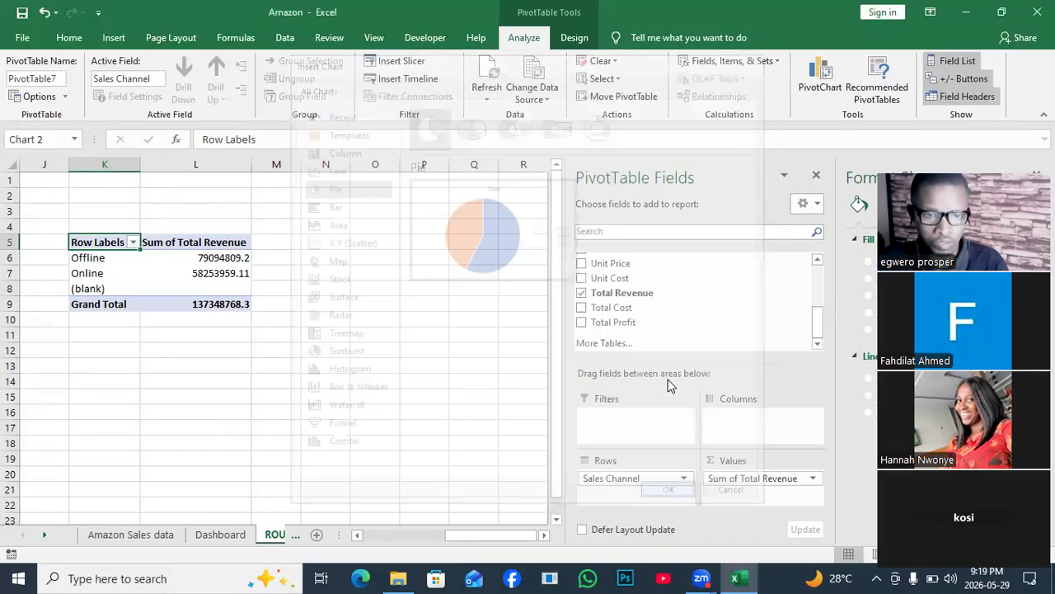
click(265, 337)
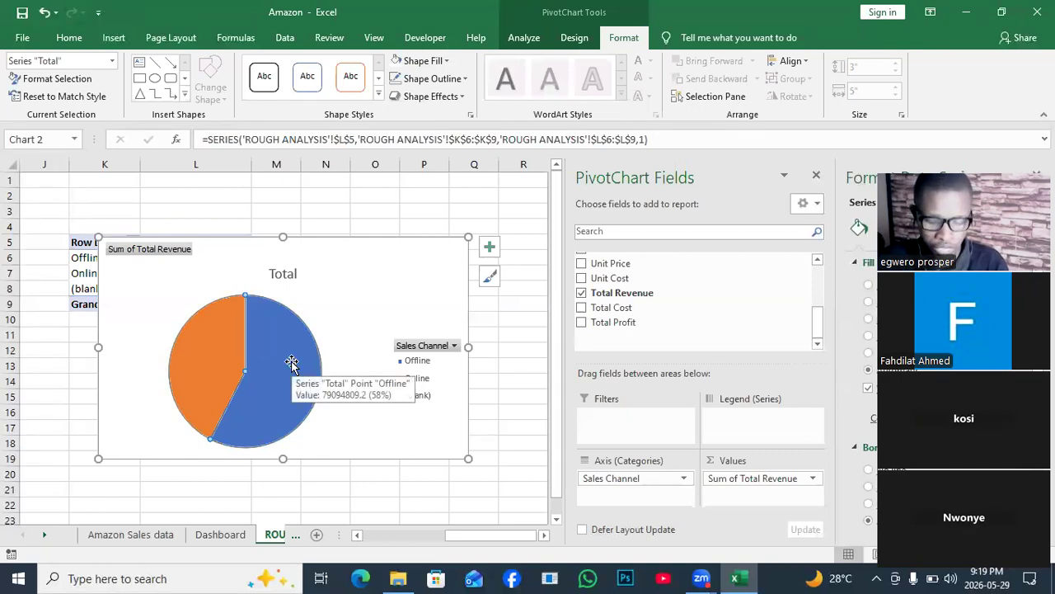
- Copy the Total Revenue by Sales Channel pie PivotChart from the ROUGH ANALYSIS sheet
right_click(292, 363)
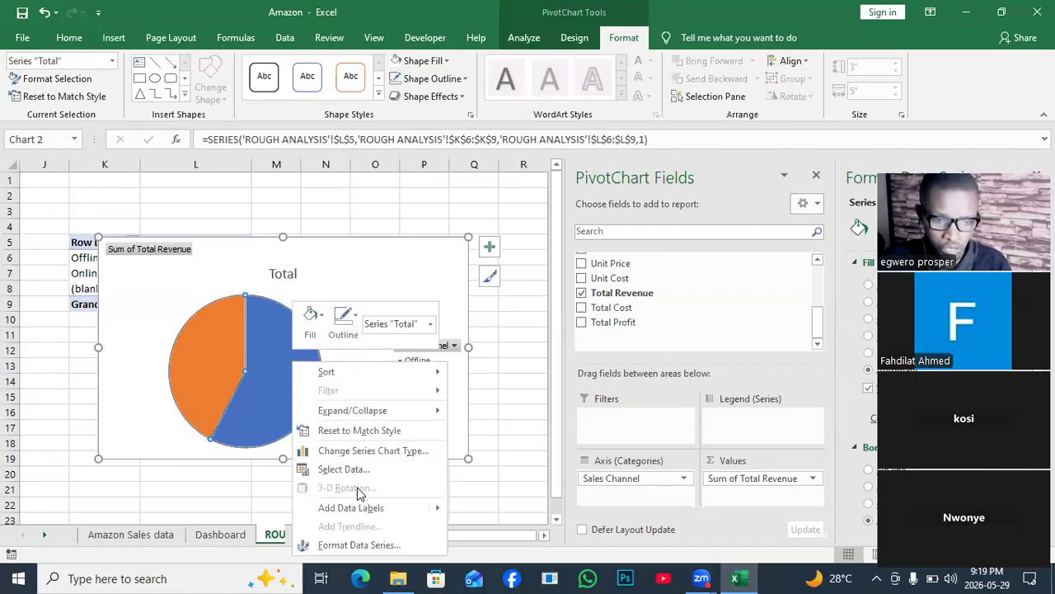
click(254, 382)
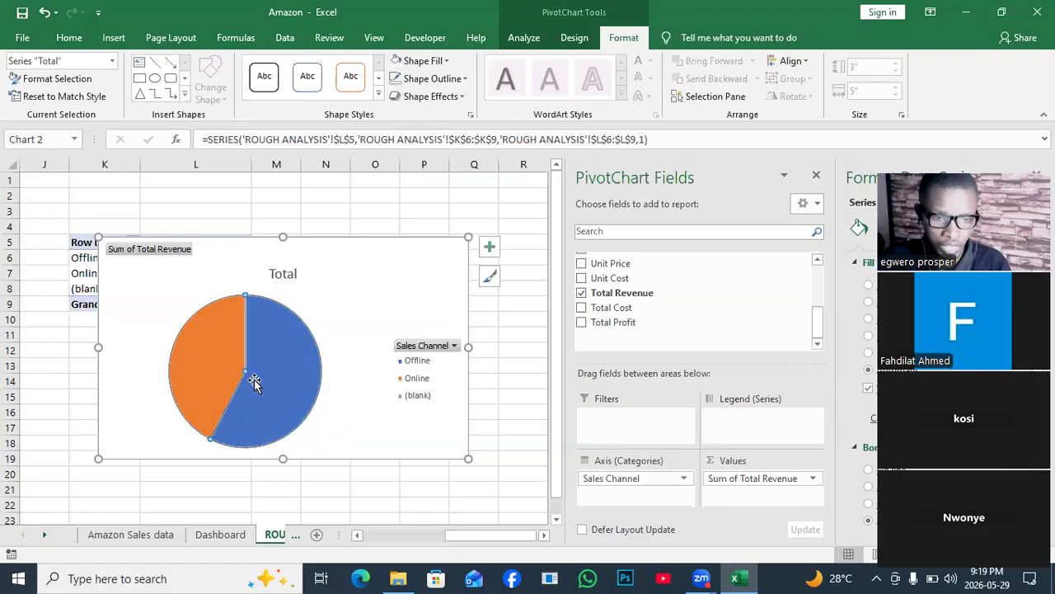
click(390, 279)
right_click(382, 275)
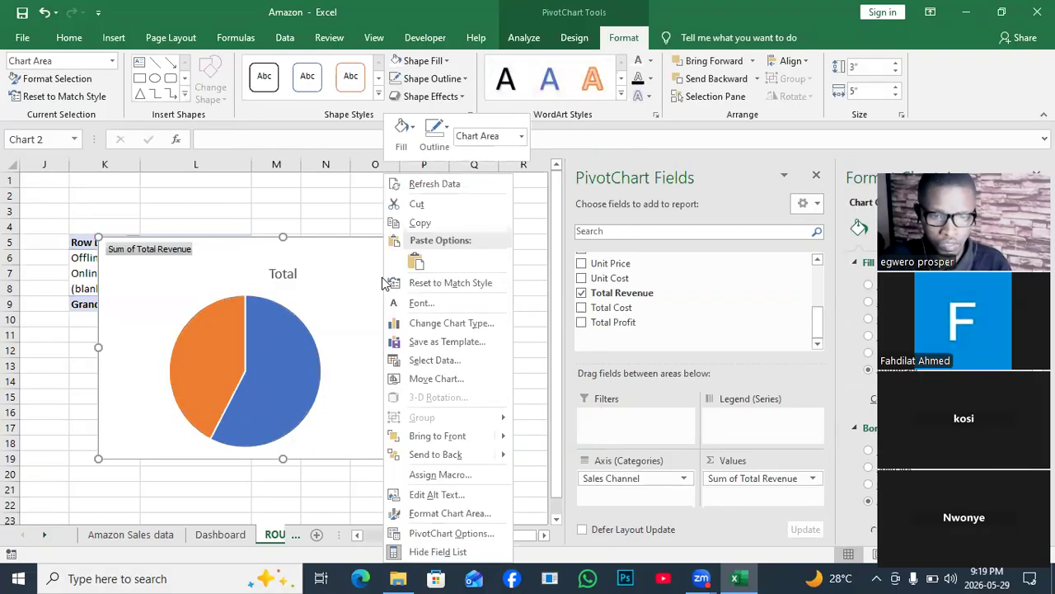
click(422, 223)
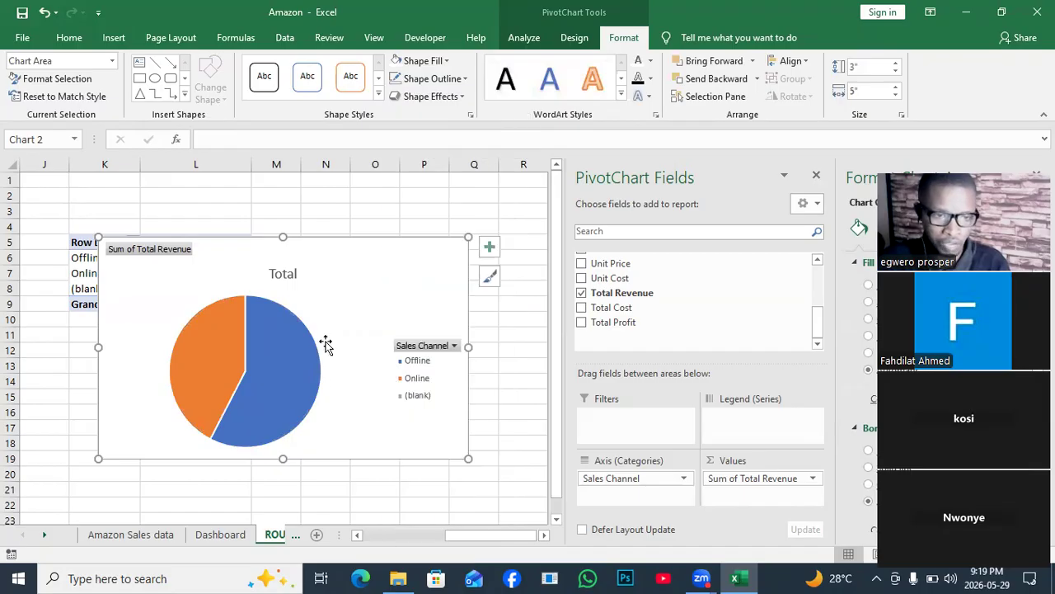
- Draw a rectangle about 2.72" high and 2.77" wide beside the Total Profit chart on the Dashboard sheet and remove its outline
click(218, 536)
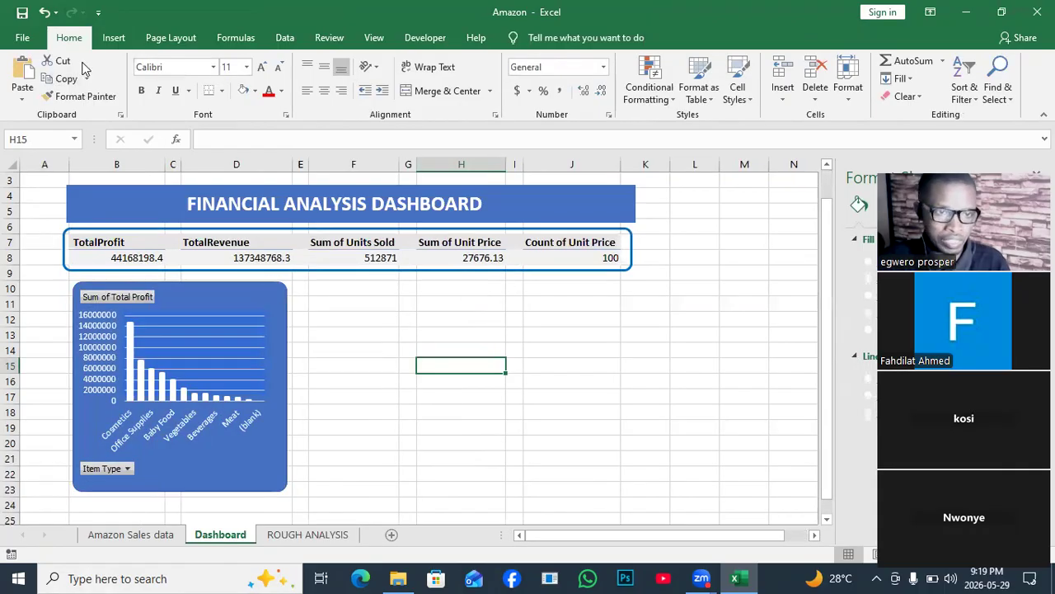
click(116, 38)
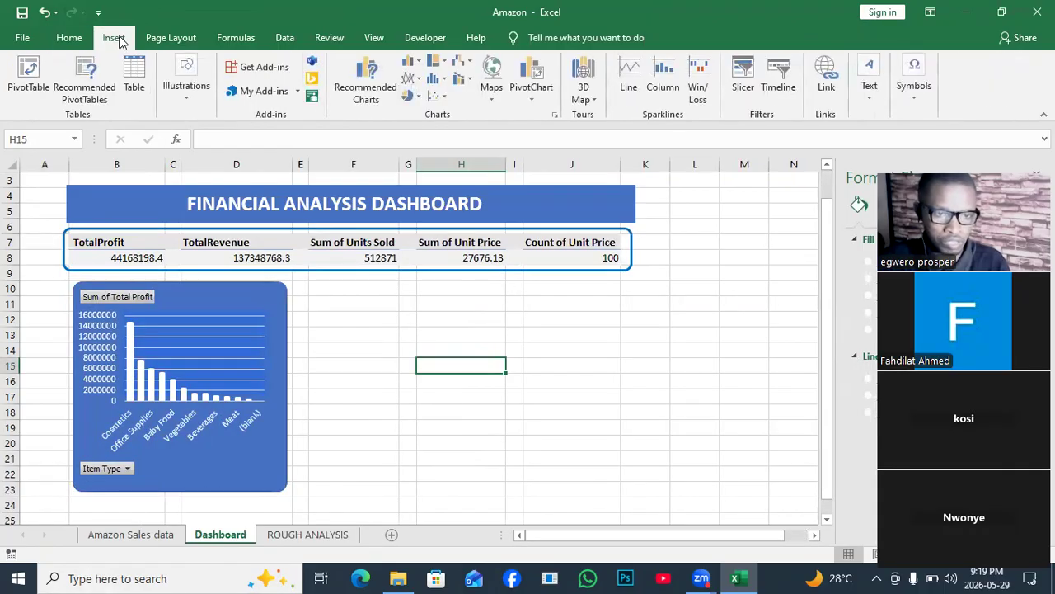
click(202, 99)
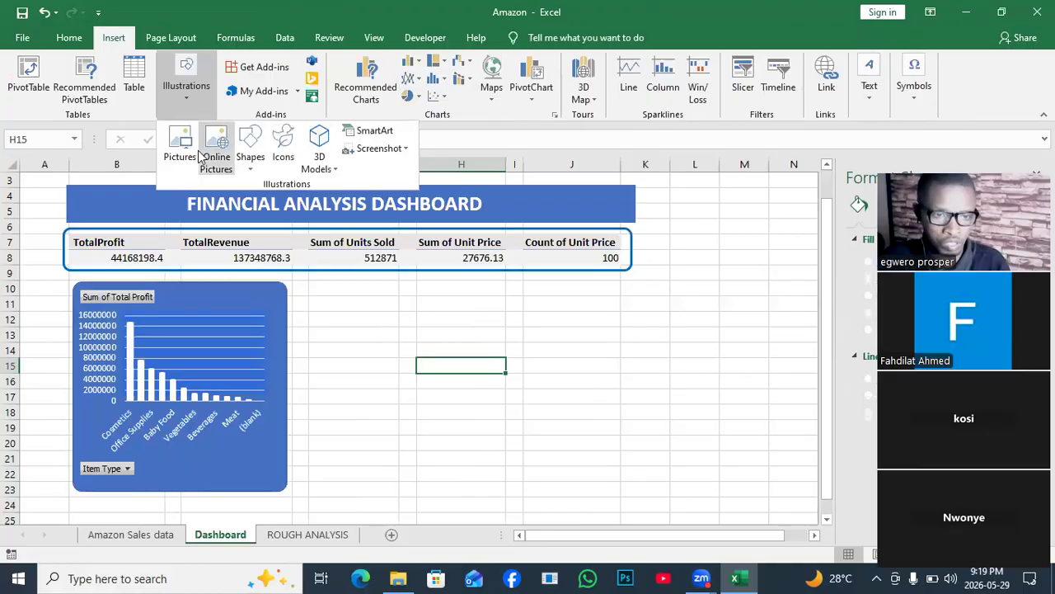
click(258, 167)
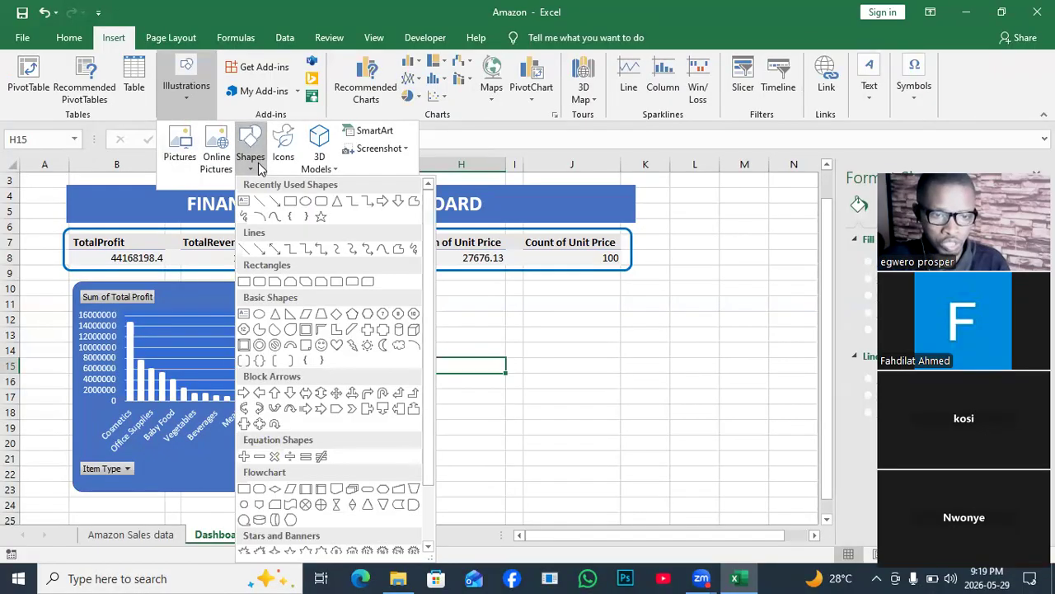
click(293, 202)
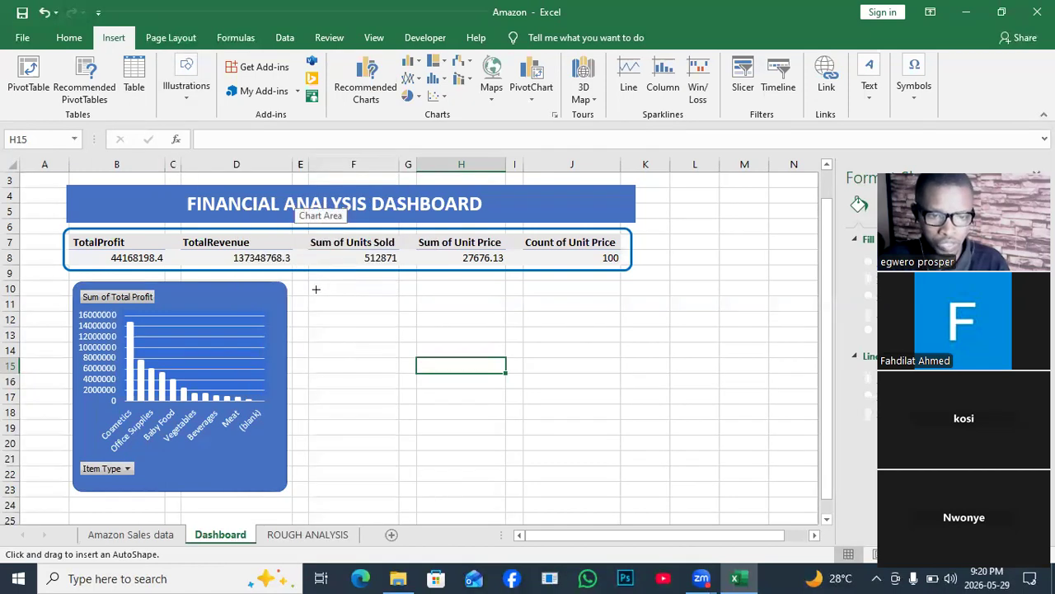
drag(305, 282, 543, 380)
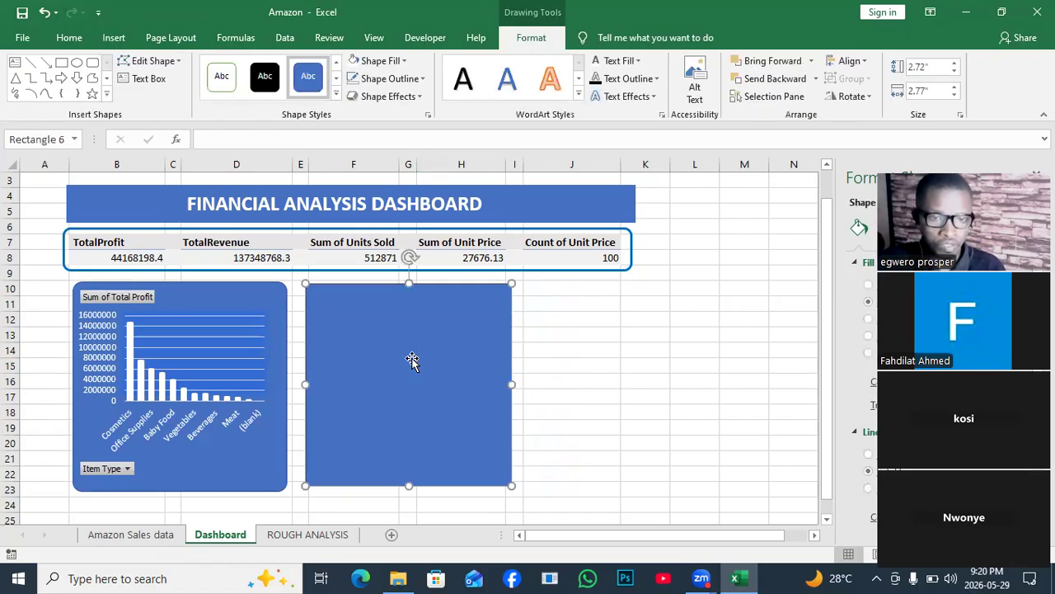
click(421, 79)
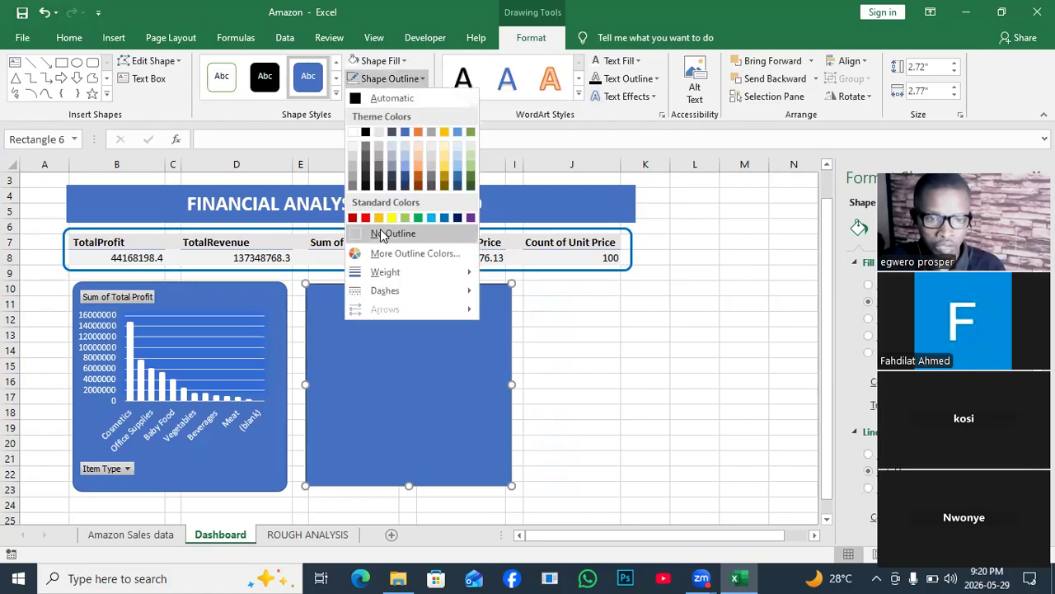
click(381, 233)
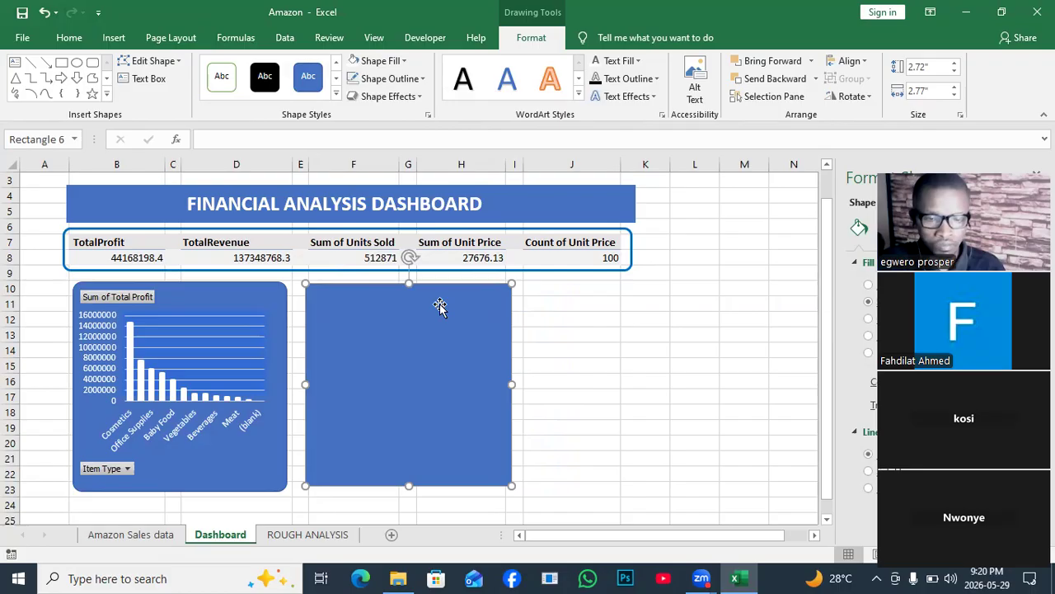
- Paste the copied pie PivotChart into the Dashboard sheet and move it onto the new blue rectangle
click(628, 350)
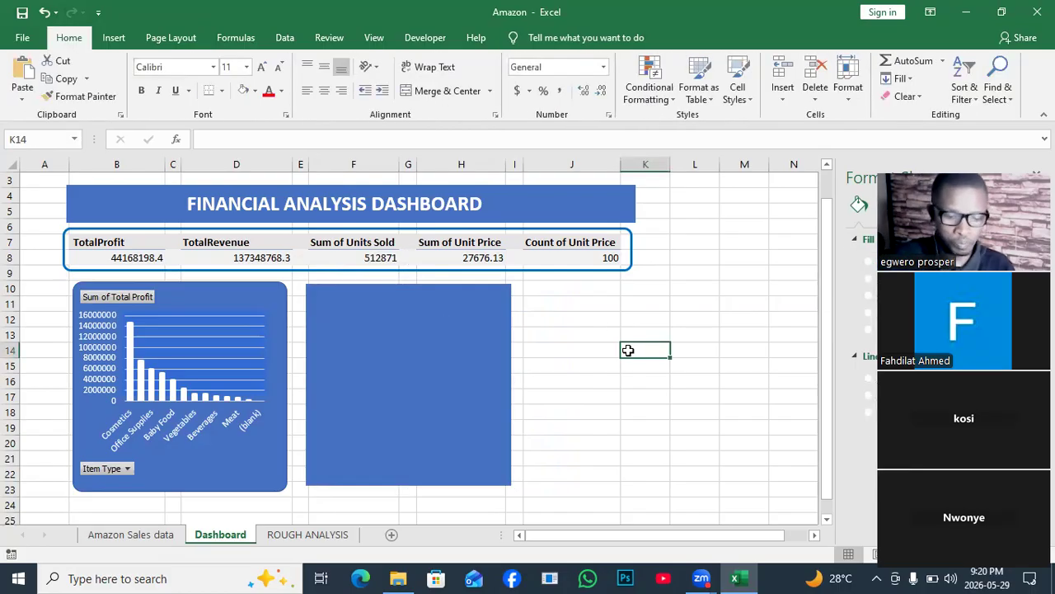
key(ctrl+v)
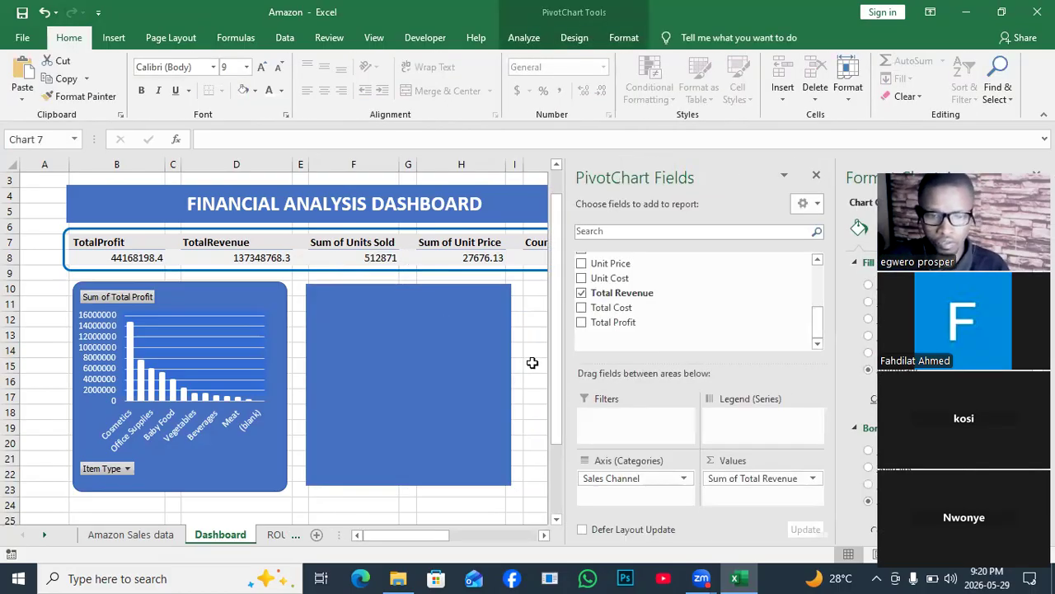
click(532, 363)
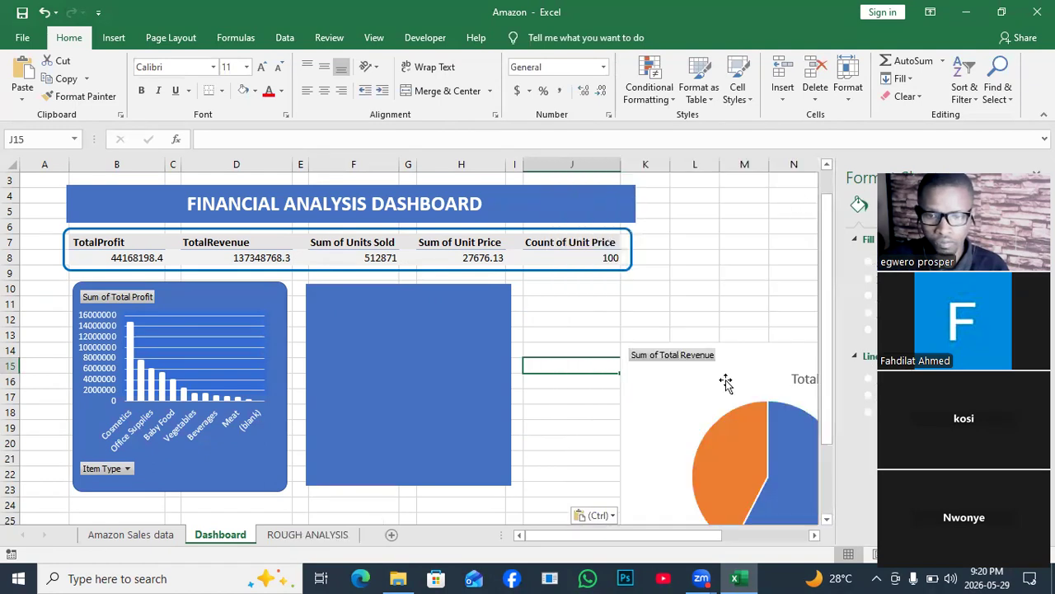
click(725, 381)
drag(724, 376, 415, 308)
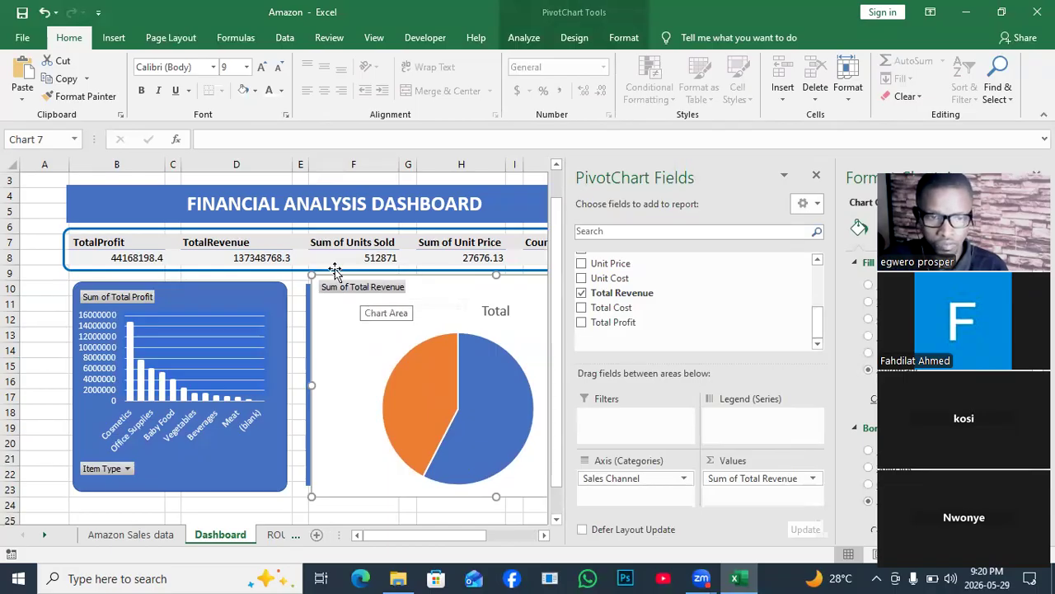
- Close the PivotChart field list and resize and position the pie chart to fit inside the blue rectangle
click(816, 178)
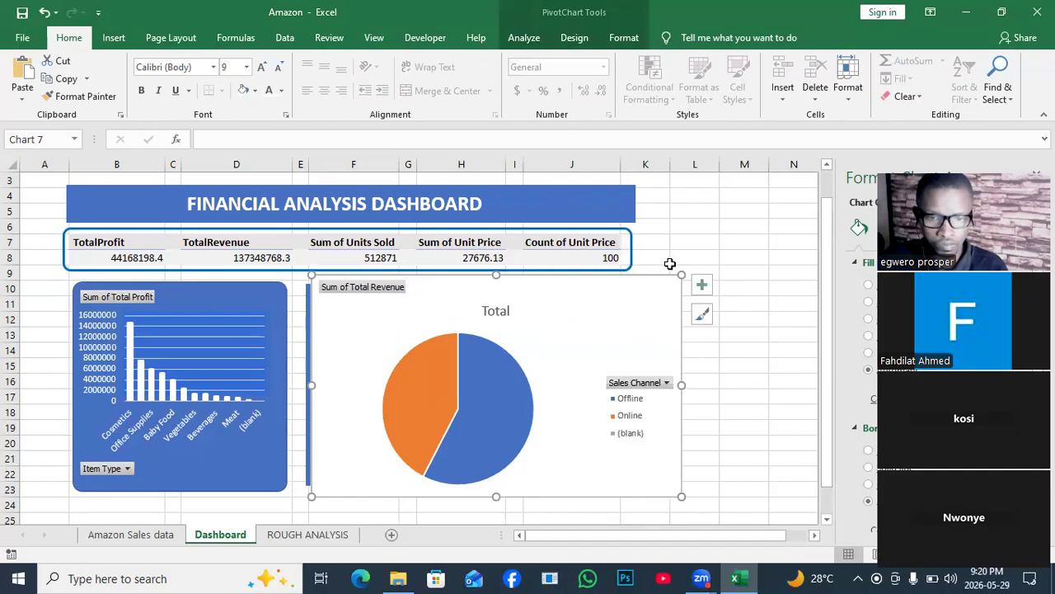
drag(680, 274, 565, 319)
mouse_move(490, 334)
mouse_down()
mouse_move(480, 301)
mouse_move(494, 314)
mouse_up()
drag(569, 298, 504, 303)
drag(465, 361, 468, 356)
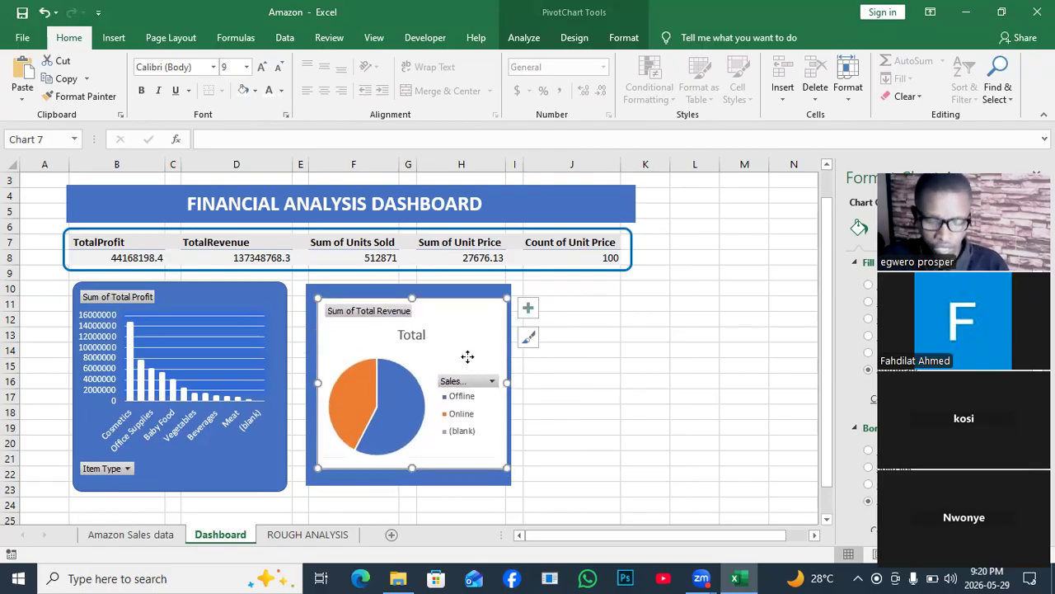
- Set the pie PivotChart's chart area to no fill and no border line
right_click(467, 358)
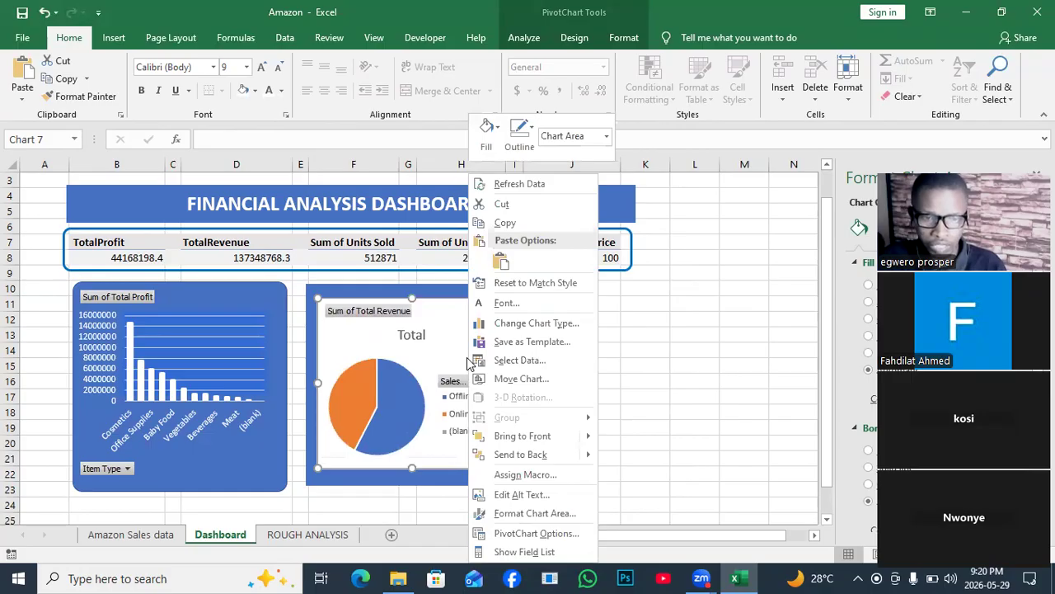
click(537, 513)
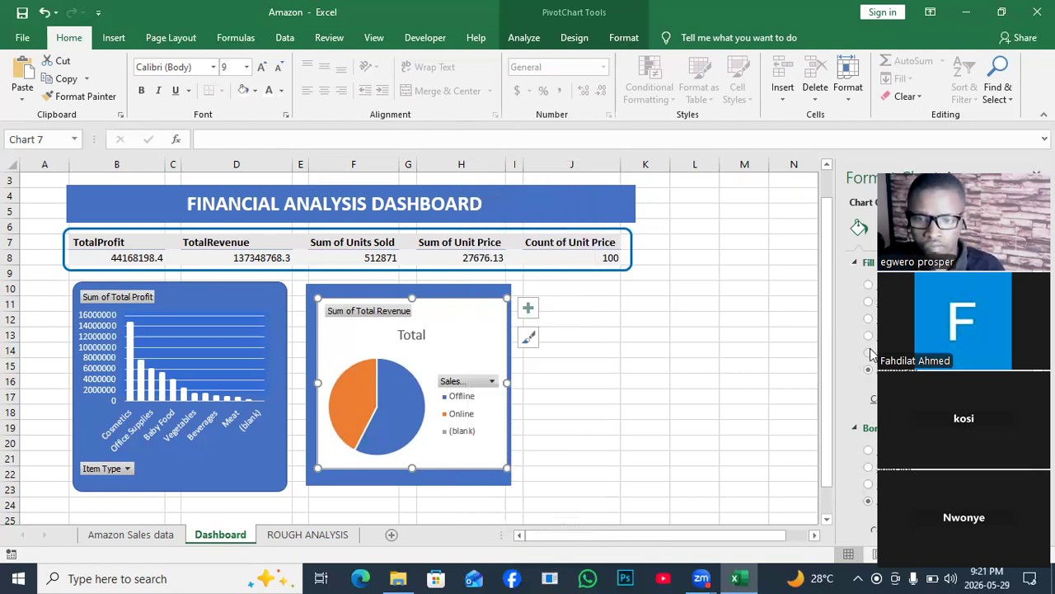
drag(1004, 170, 781, 171)
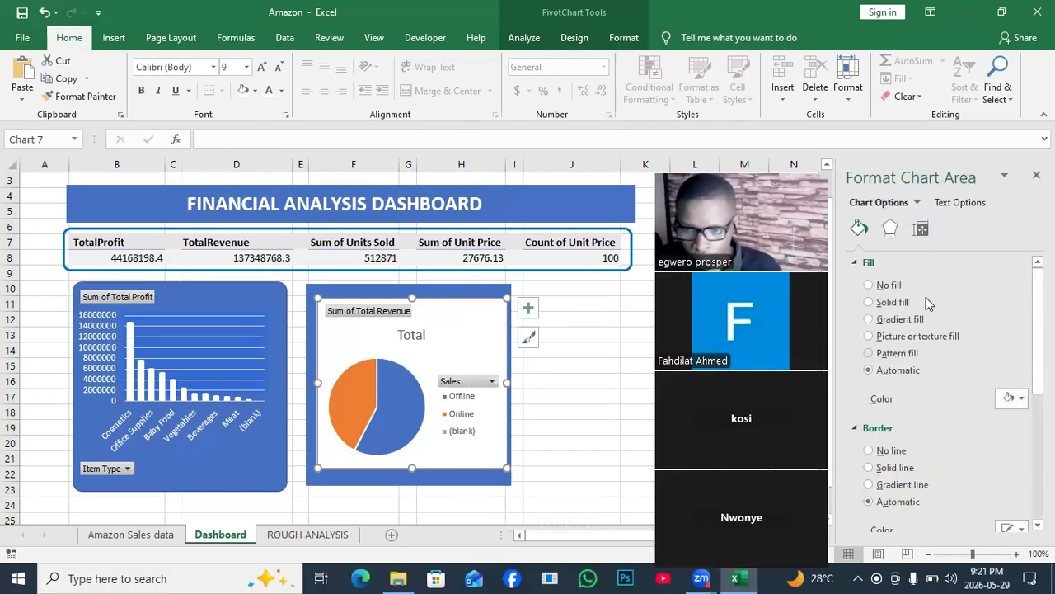
click(868, 286)
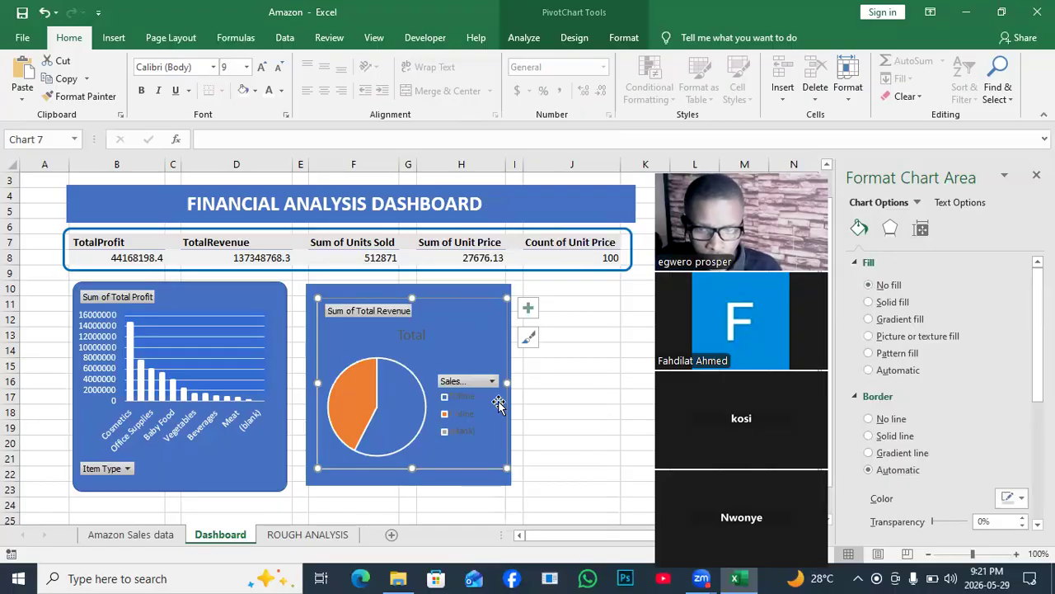
click(869, 419)
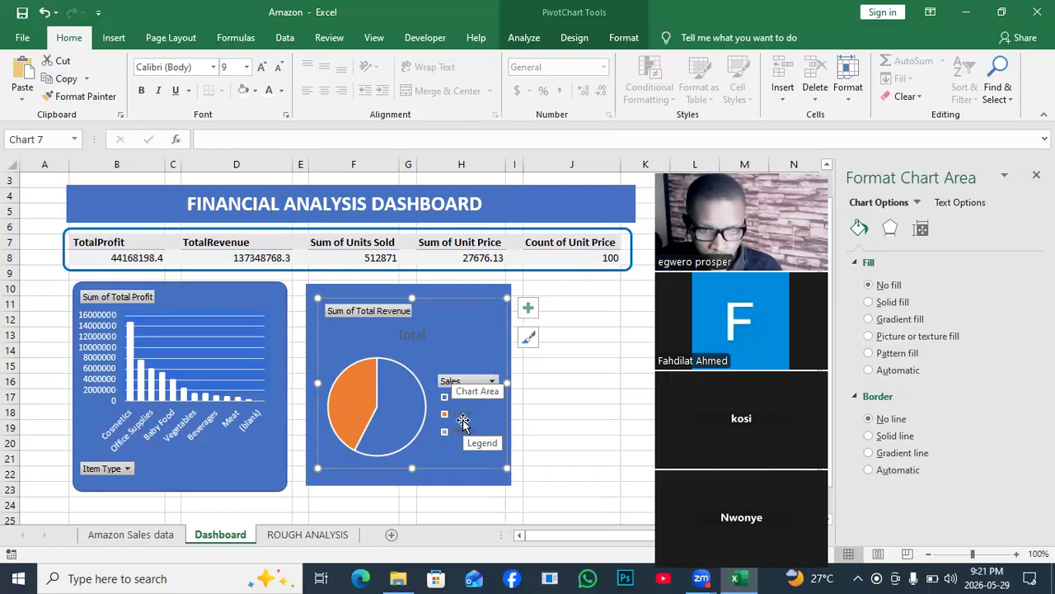
- Try a solid gold fill and a solid blue fill on the whole pie series
click(401, 415)
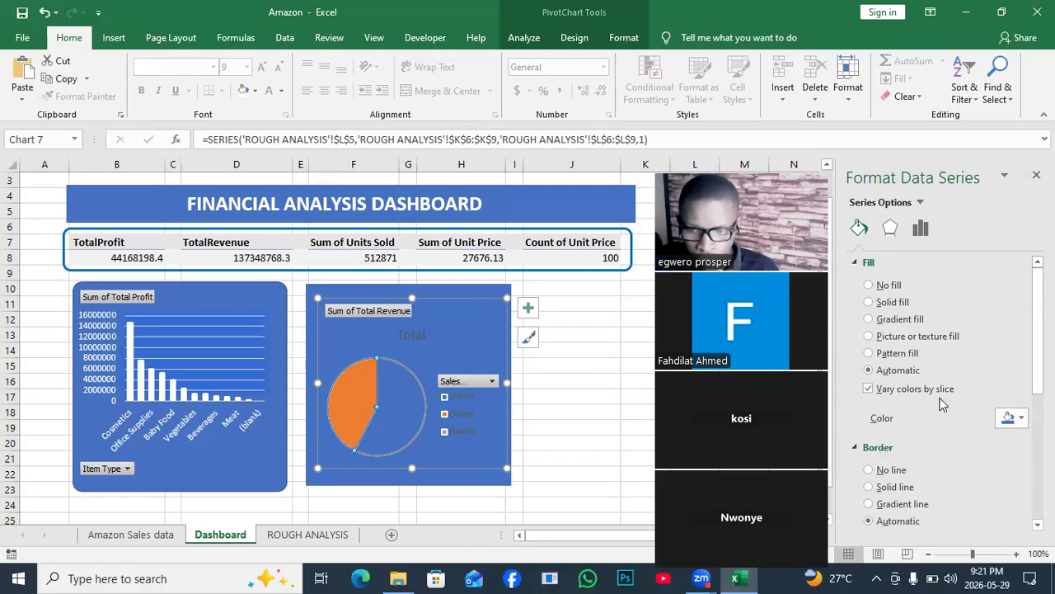
click(1022, 419)
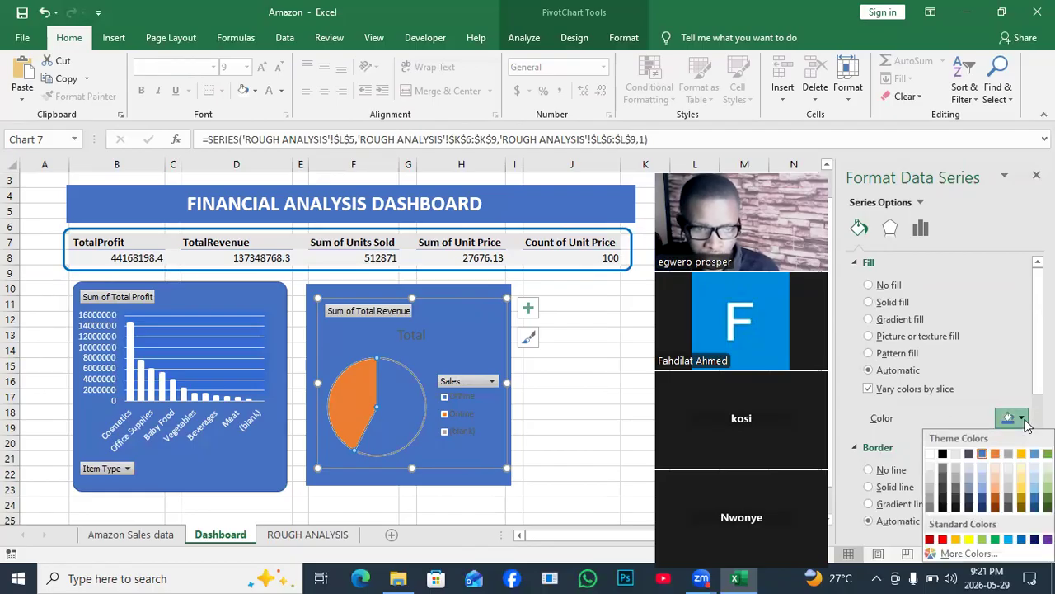
click(1021, 454)
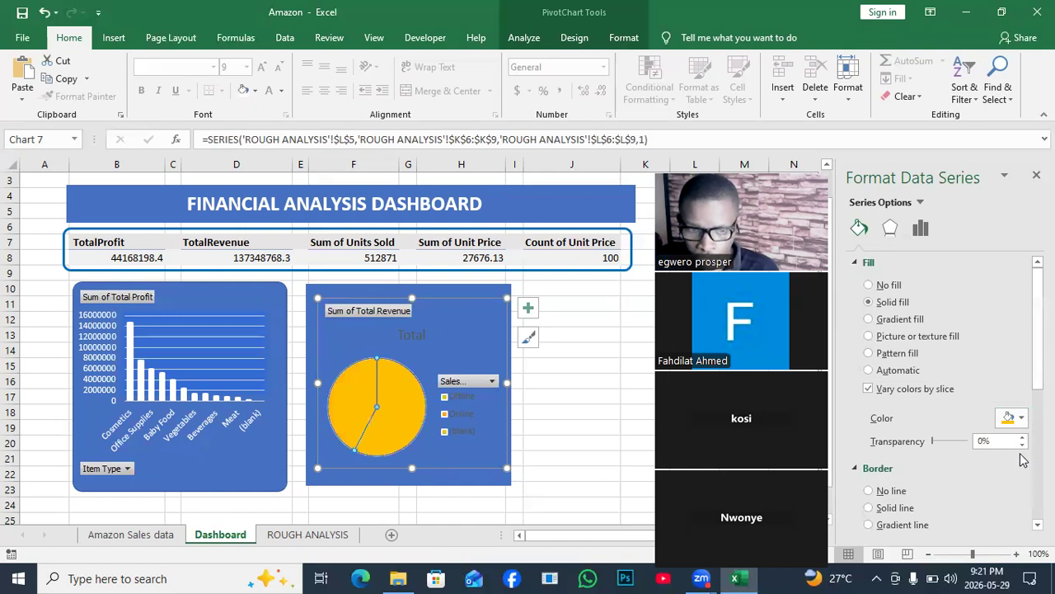
click(1022, 419)
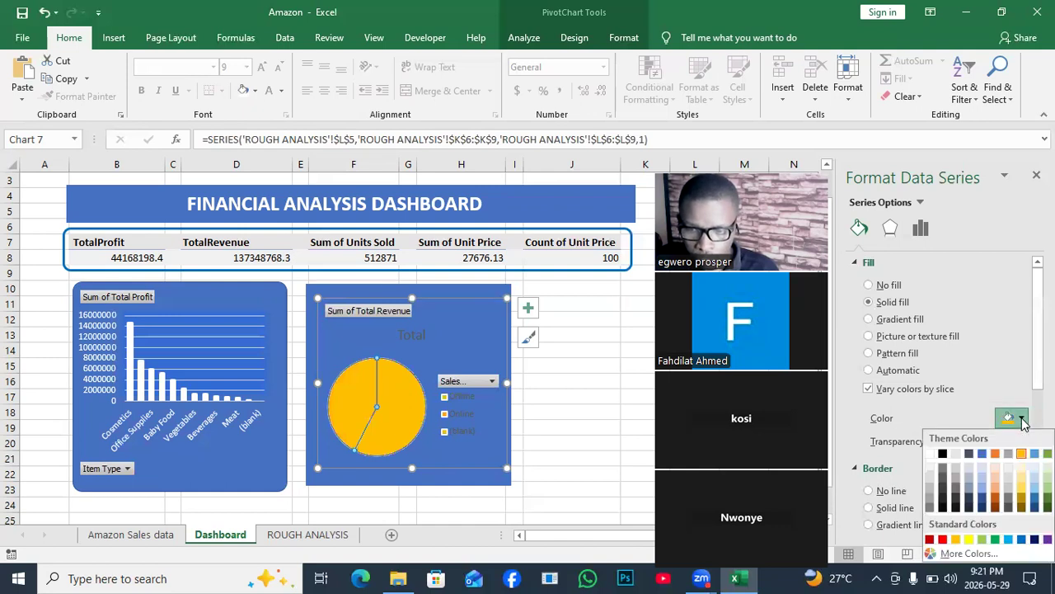
click(982, 453)
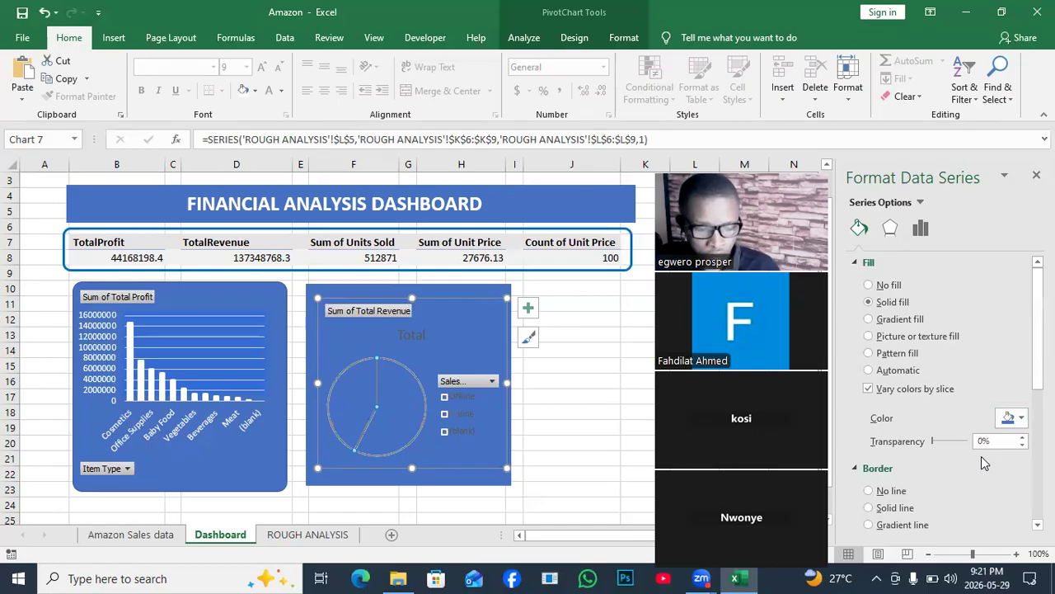
- Reset the pie chart's formatting by reapplying the first chart style, with blue and orange slices
click(528, 308)
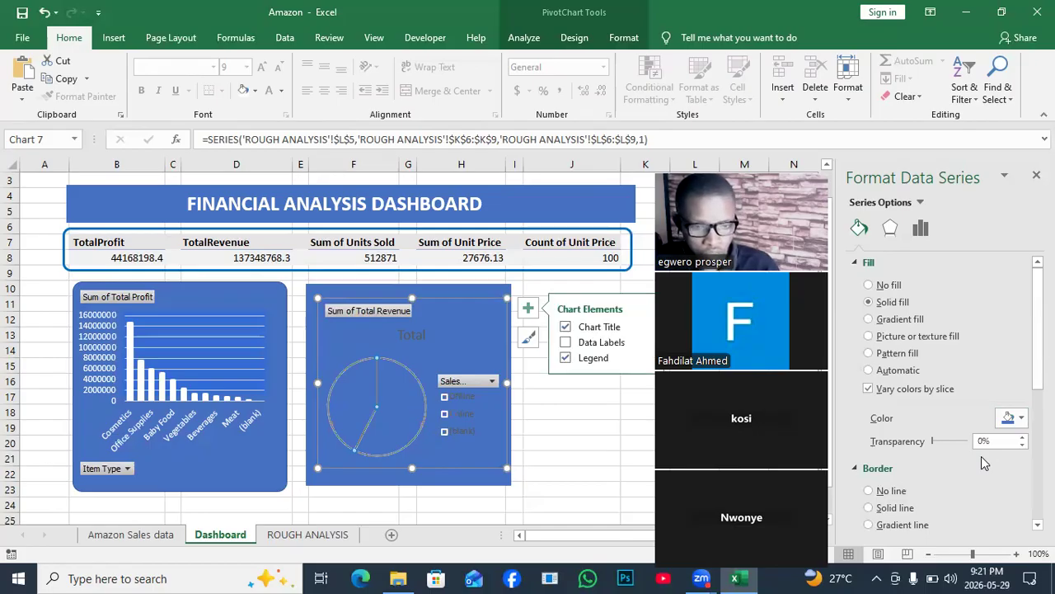
click(528, 336)
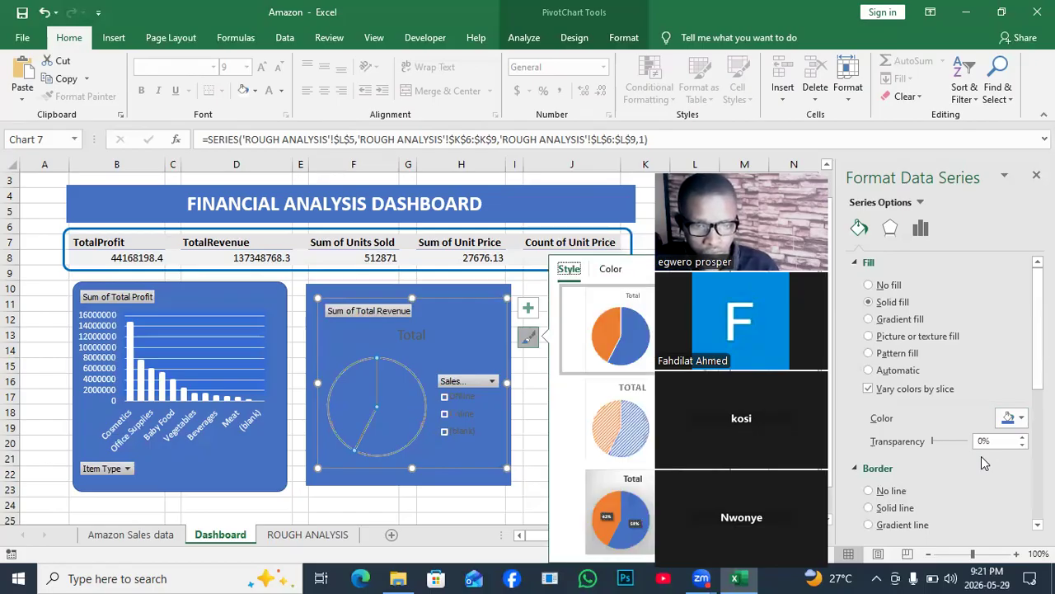
click(589, 347)
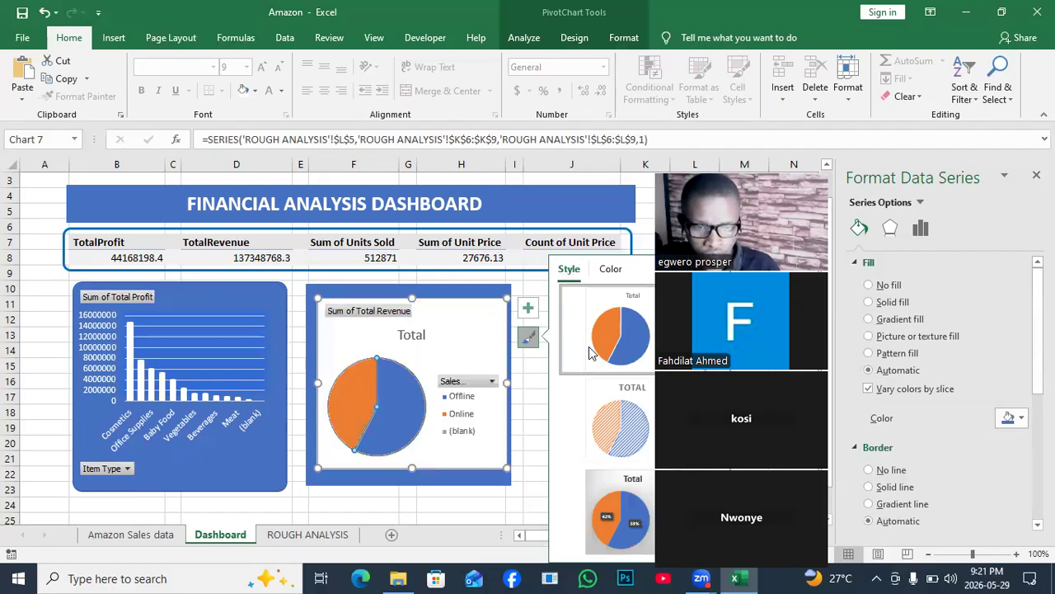
- Try no fill on the pie series, undo it, and set the chart area to no fill instead
click(869, 284)
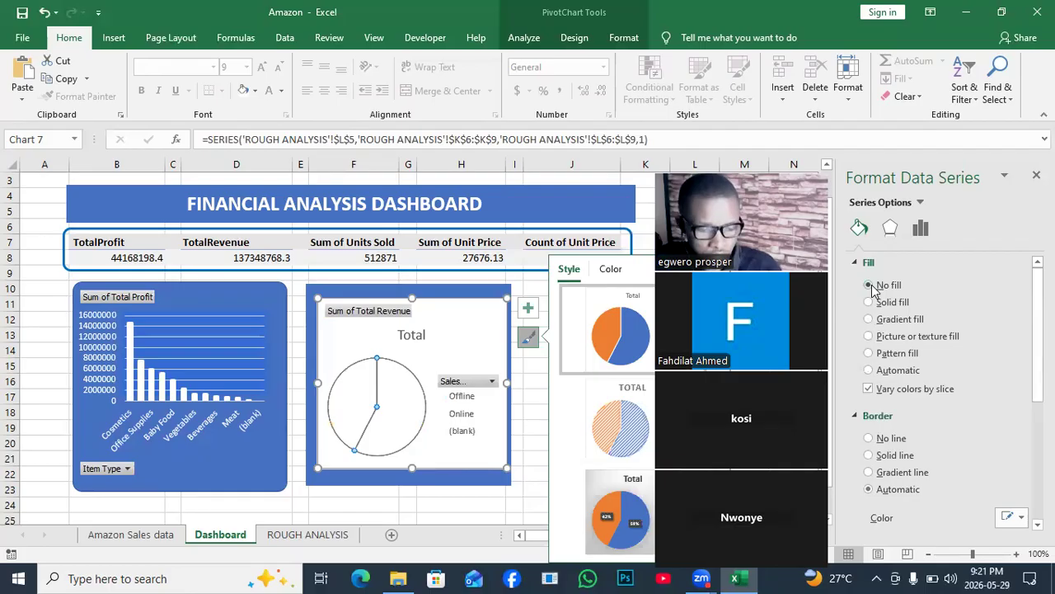
key(ctrl+z)
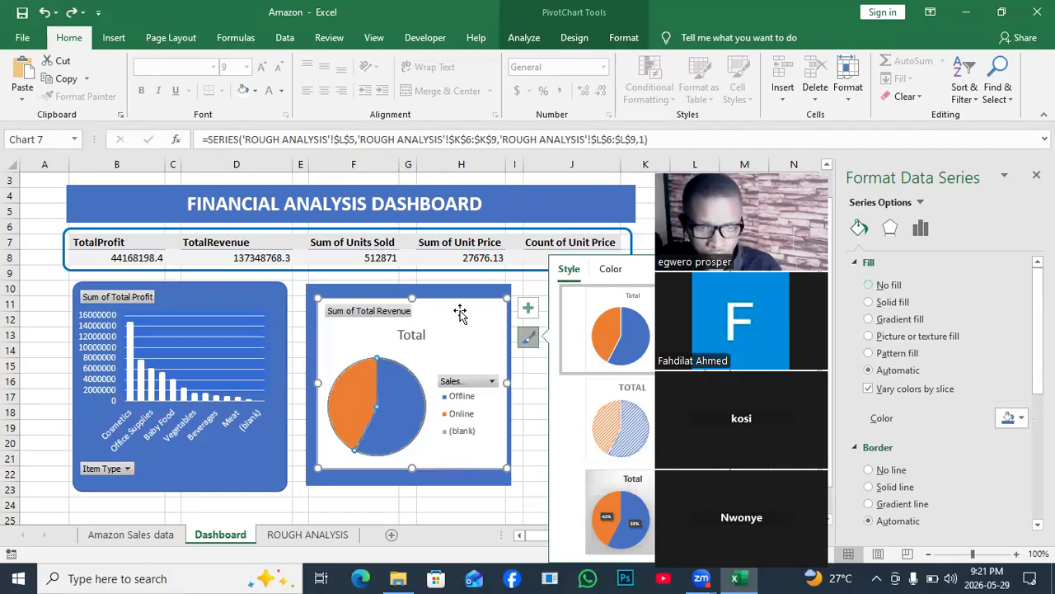
click(460, 314)
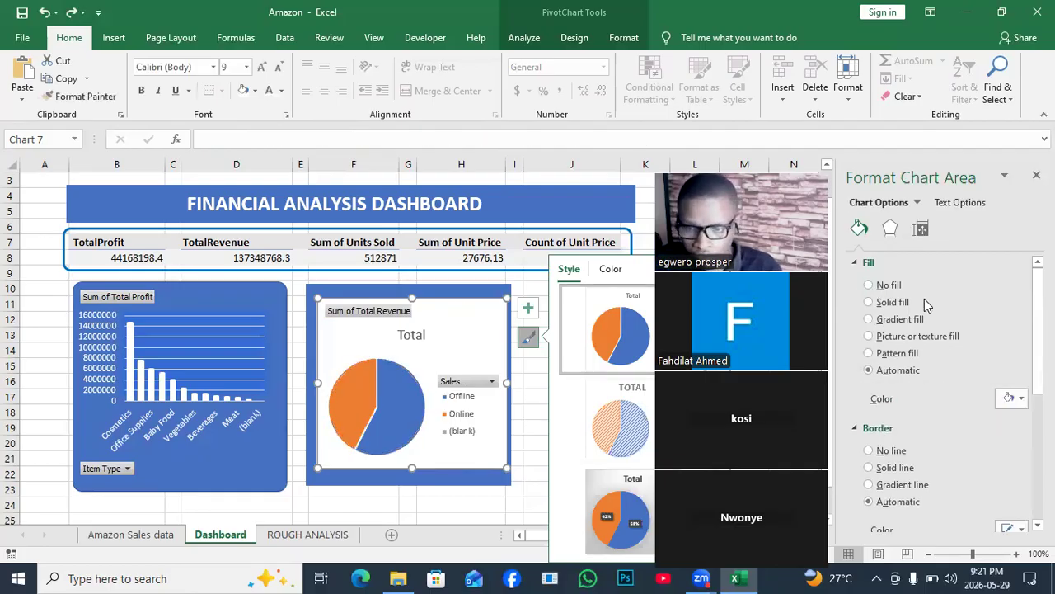
click(874, 284)
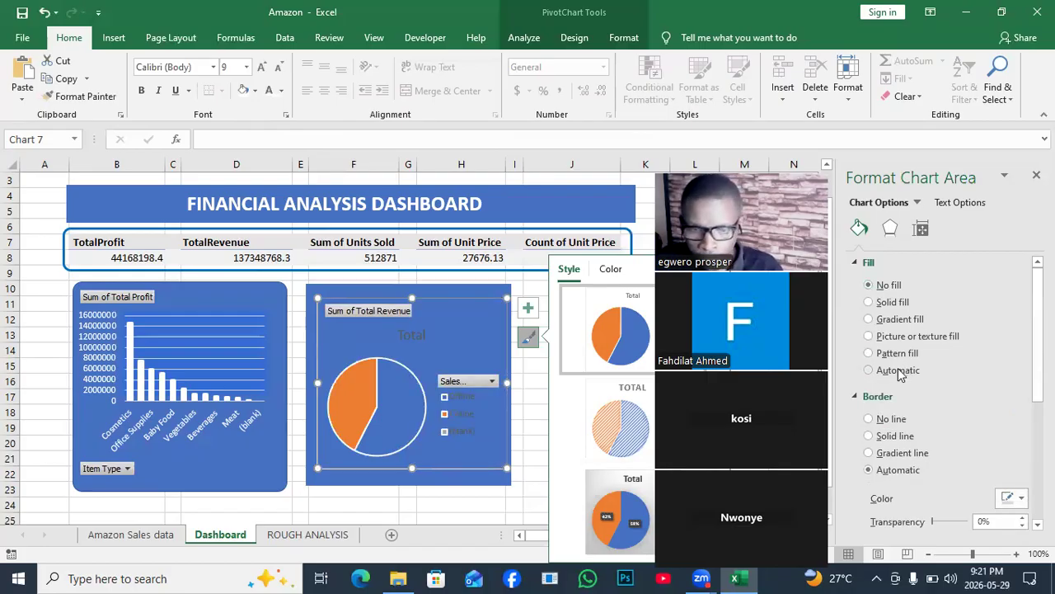
- Remove the pie chart area's border line and give the chart's legend a solid white fill
click(869, 420)
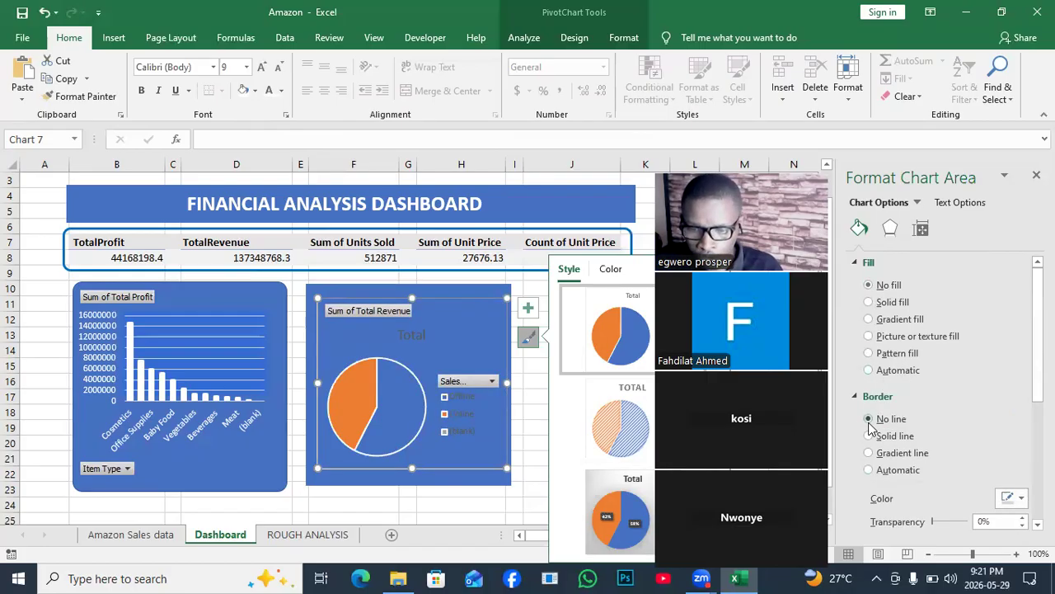
click(485, 404)
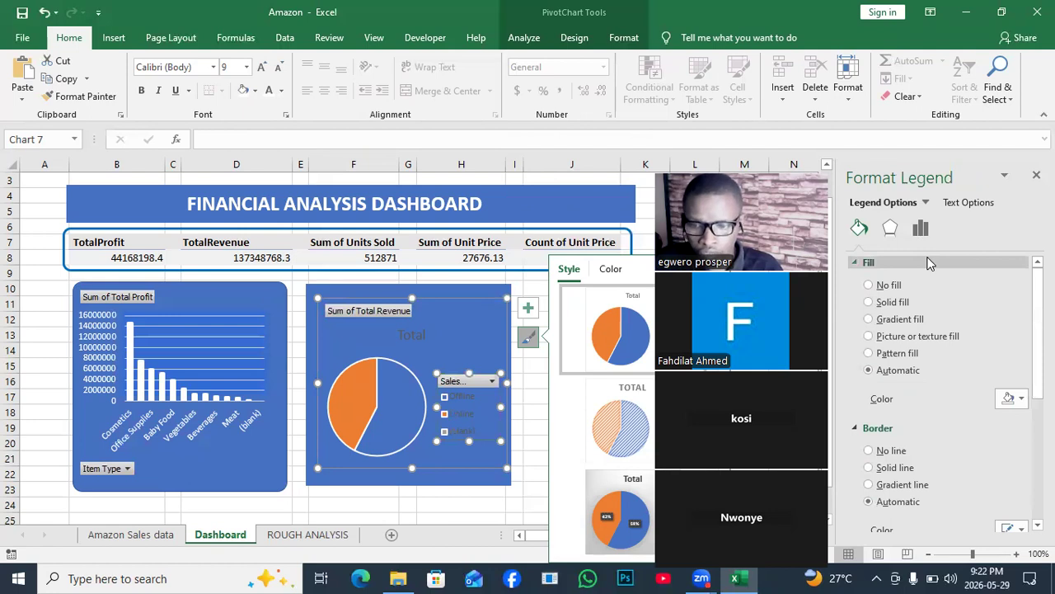
click(1019, 398)
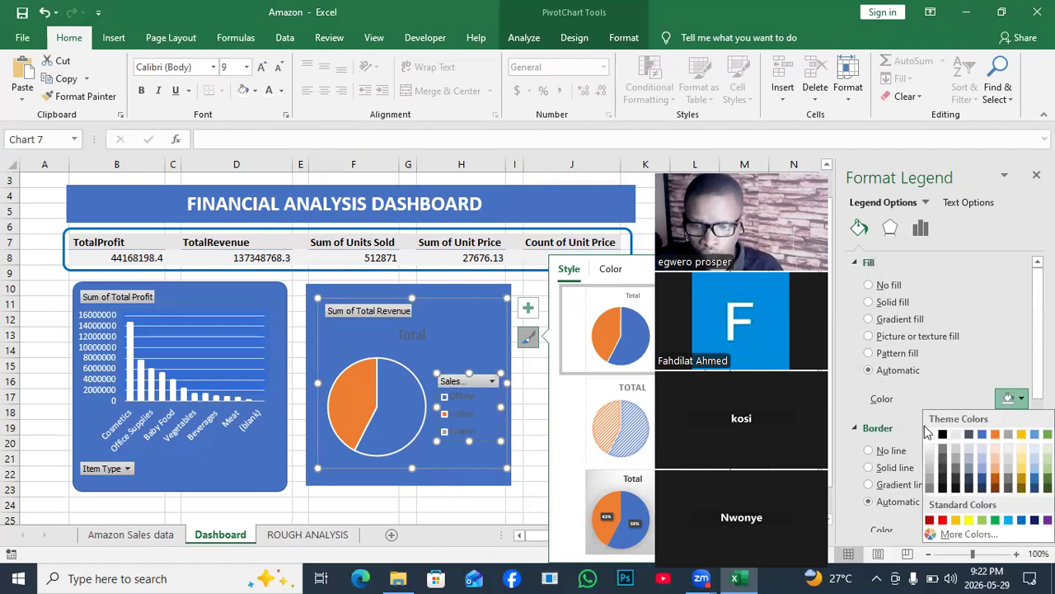
click(930, 434)
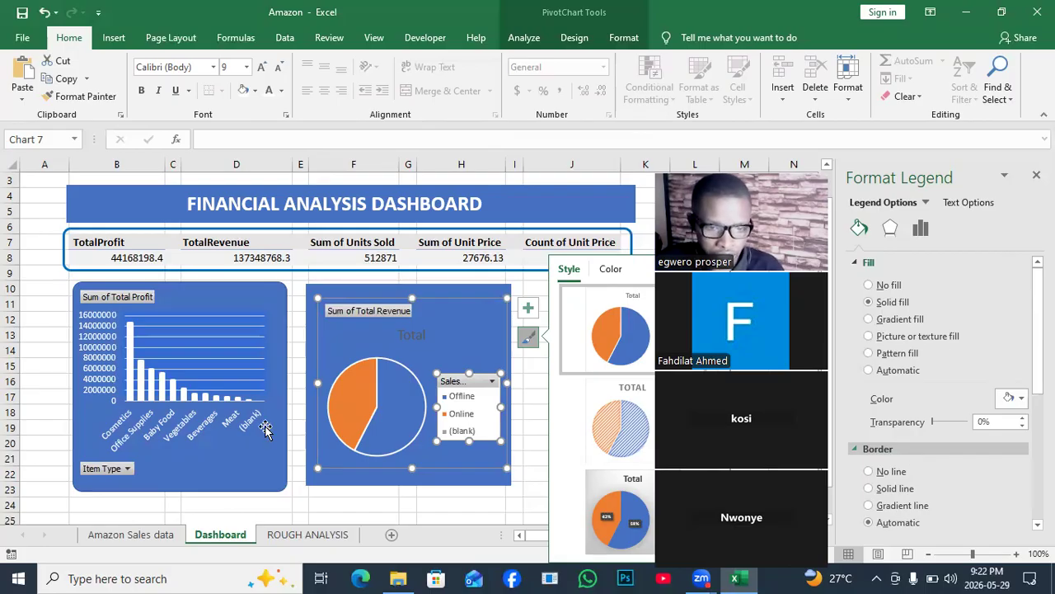
- Delete the pie chart's title and add data labels to its slices
click(407, 335)
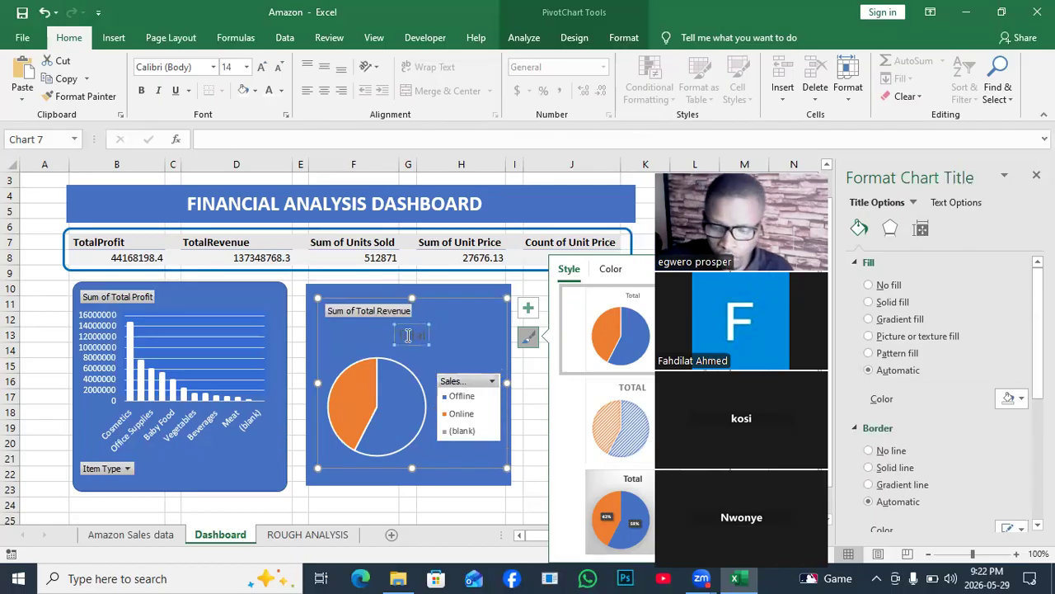
key(Delete)
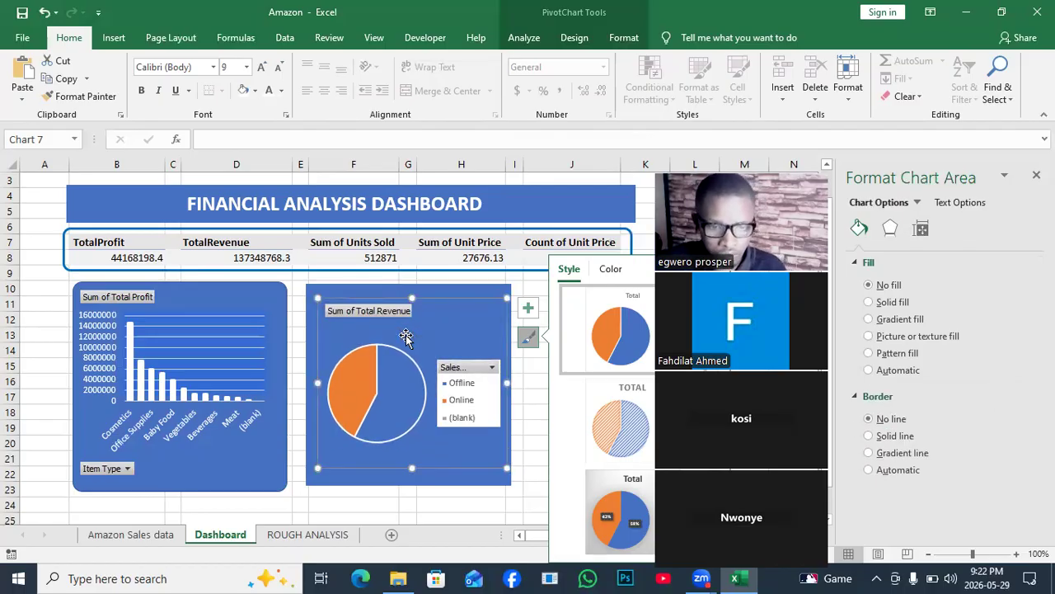
right_click(356, 389)
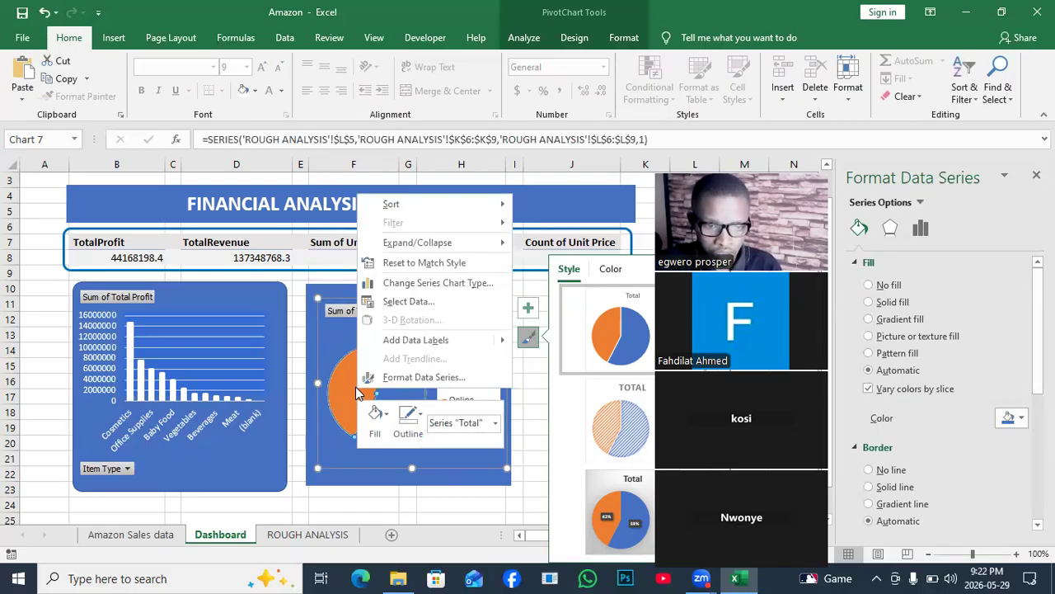
click(468, 339)
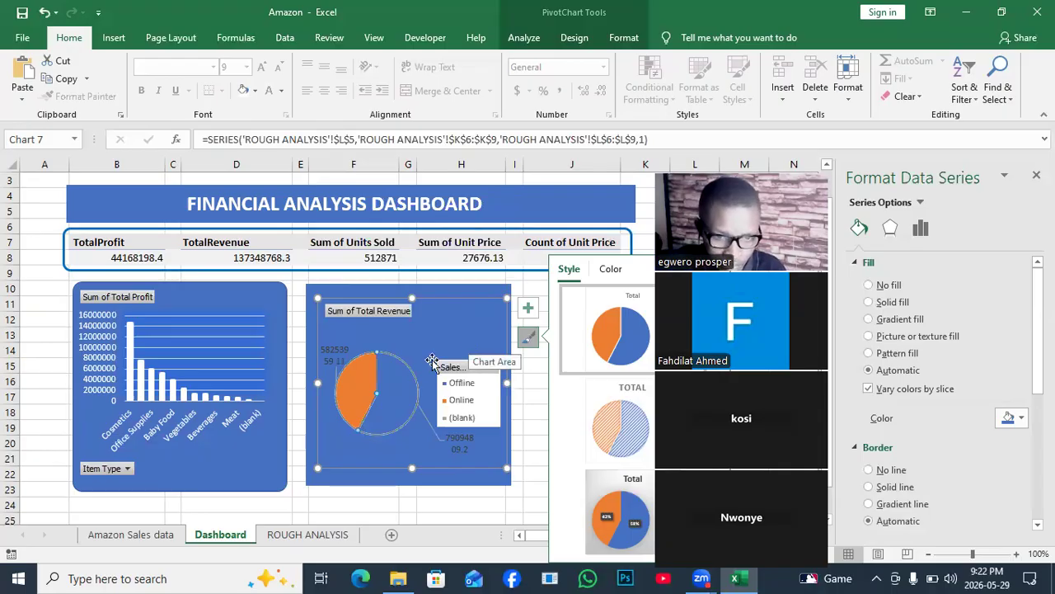
- Change the pie chart's data label text to white, then close the formatting options and deselect the chart
click(342, 350)
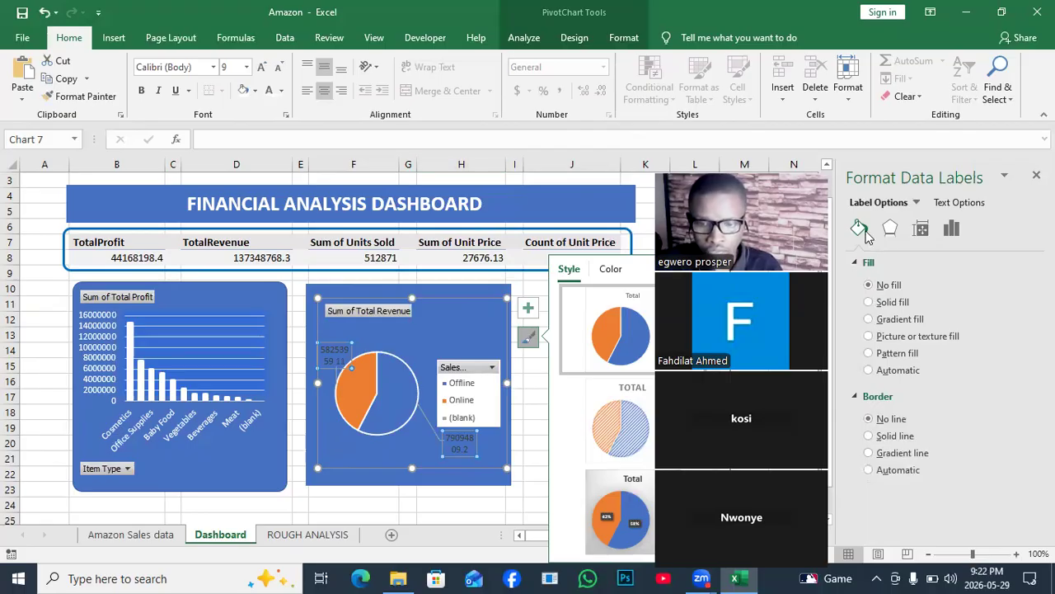
click(624, 38)
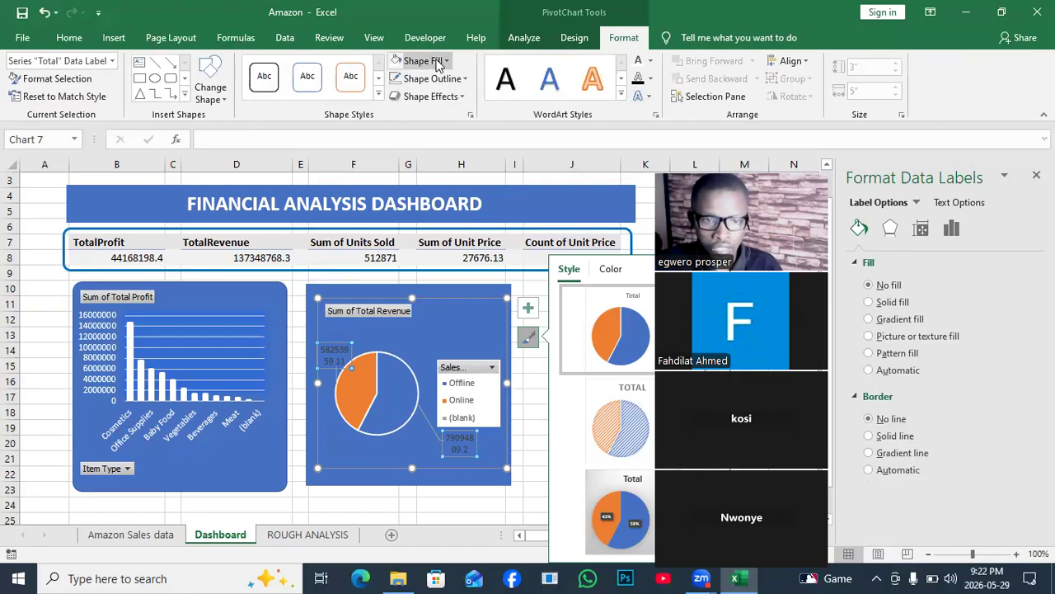
click(639, 66)
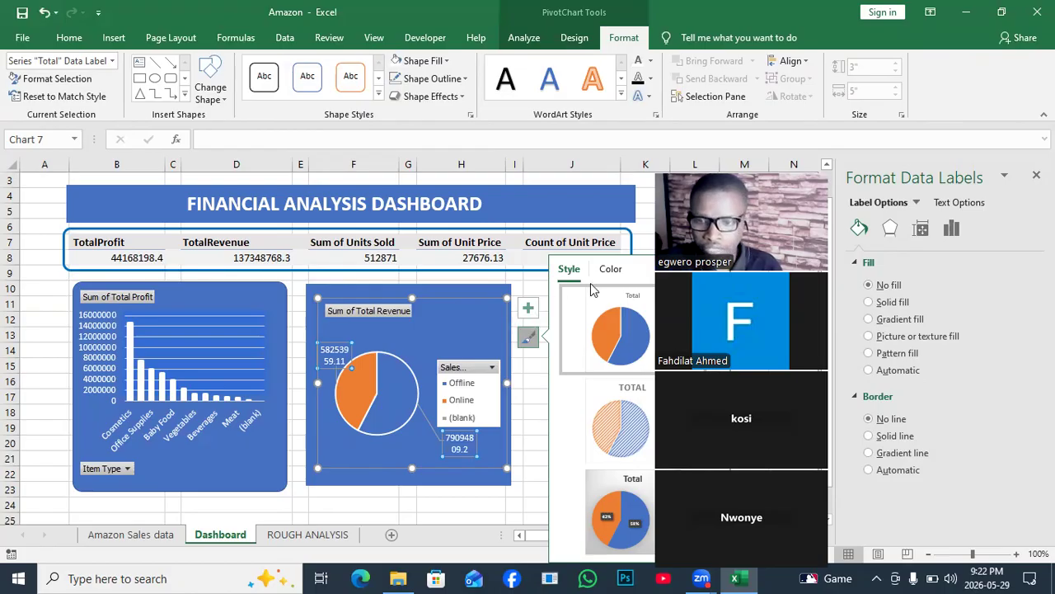
click(1037, 175)
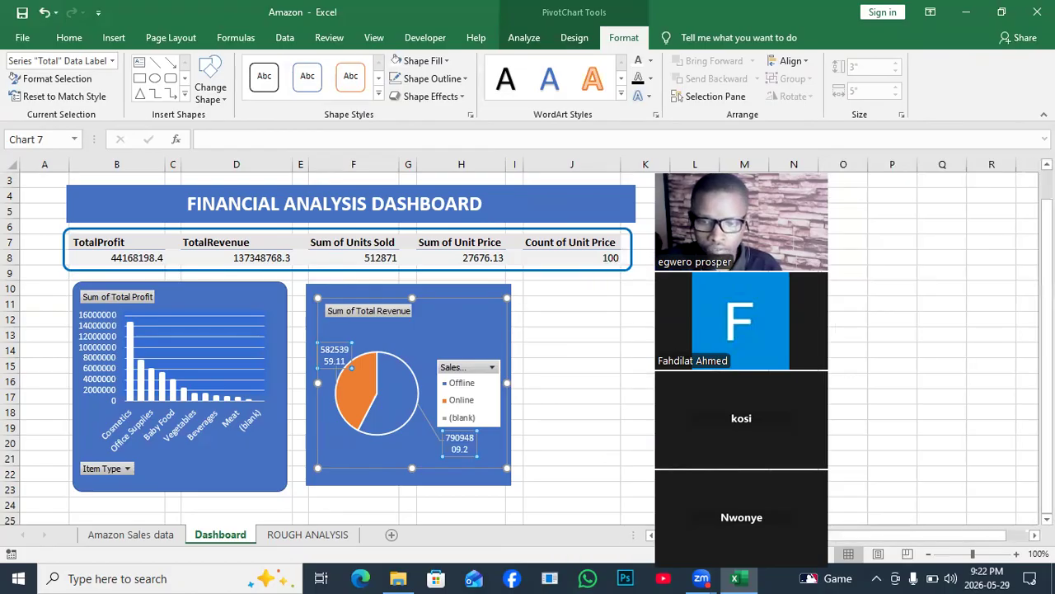
click(527, 337)
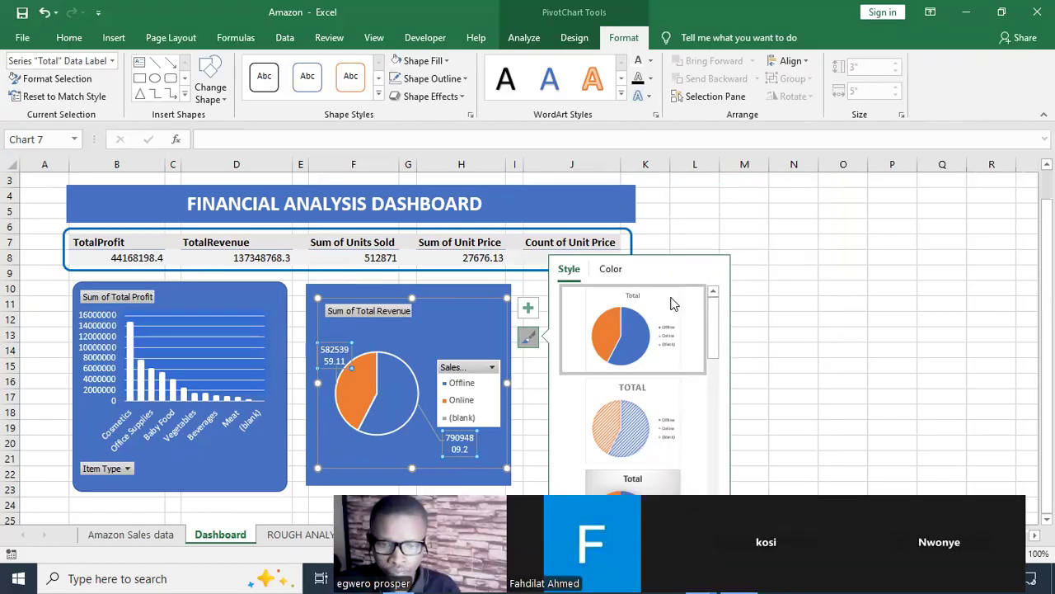
click(782, 257)
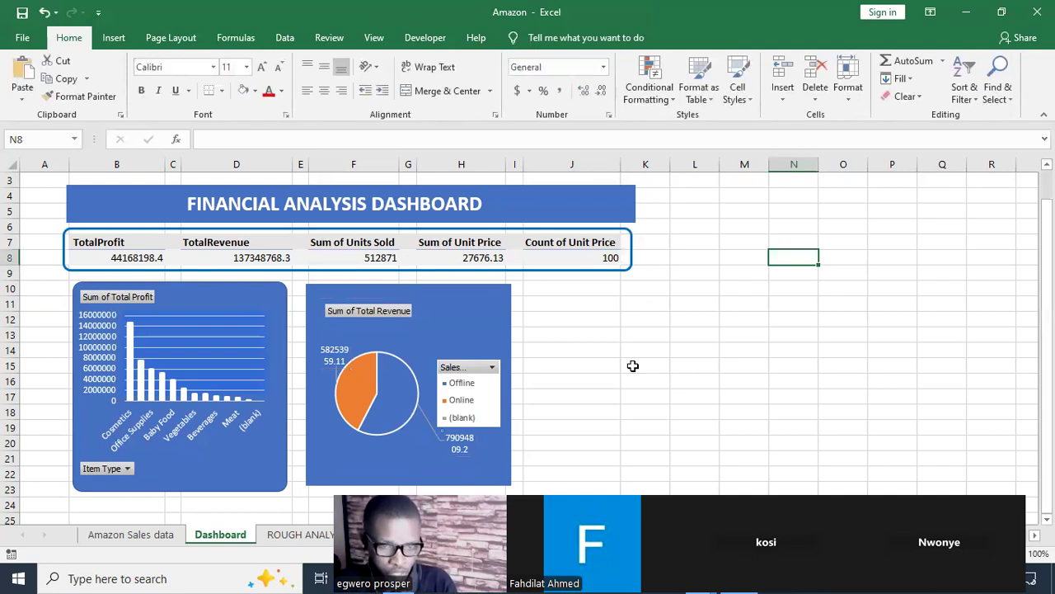
- Delete the square-cornered blue rectangle behind the pie chart
click(488, 328)
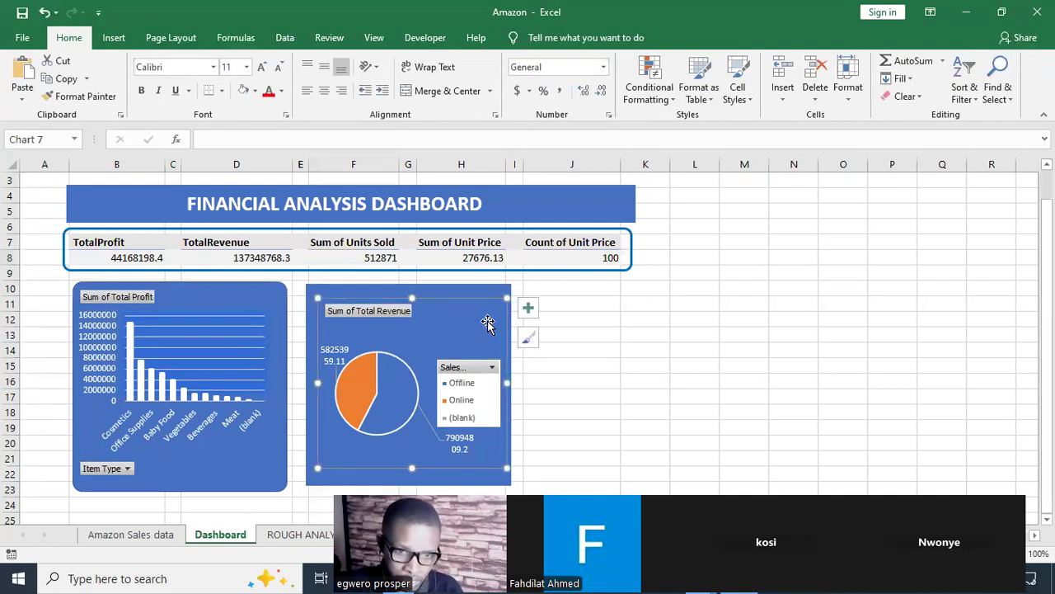
click(363, 293)
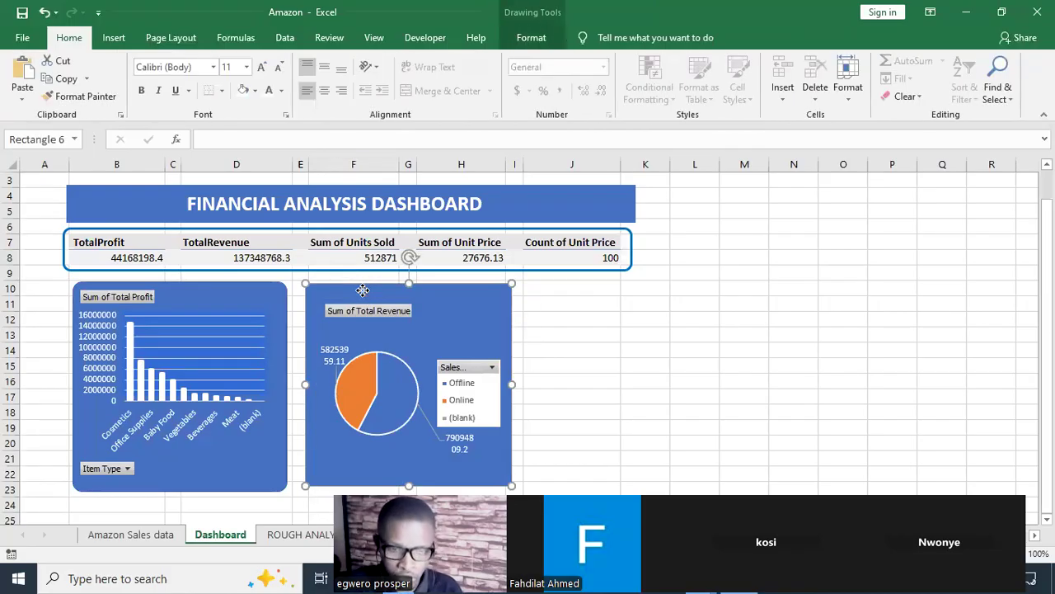
right_click(364, 296)
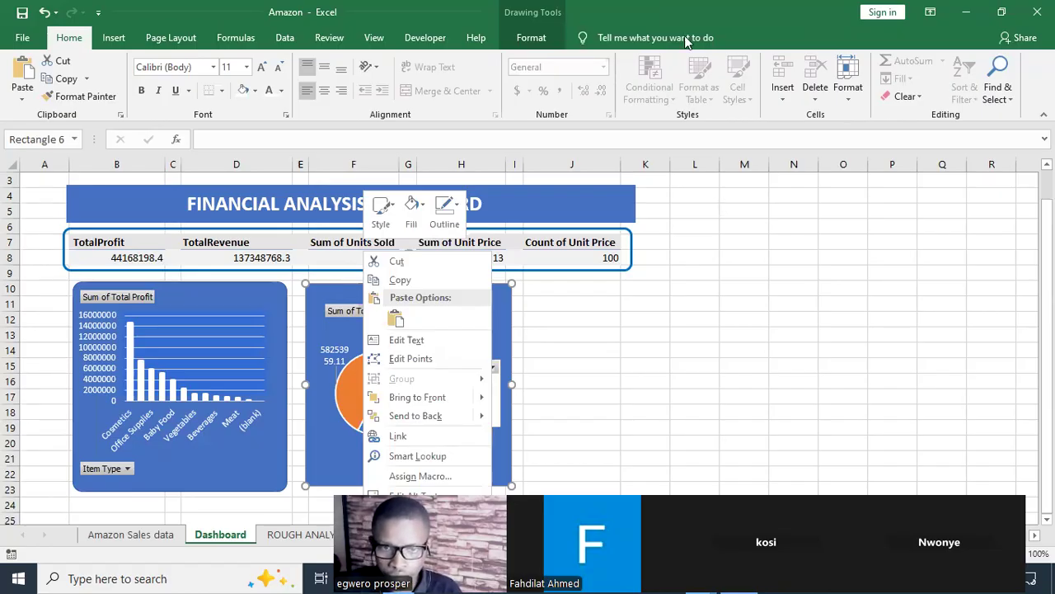
drag(844, 530, 684, 35)
click(422, 551)
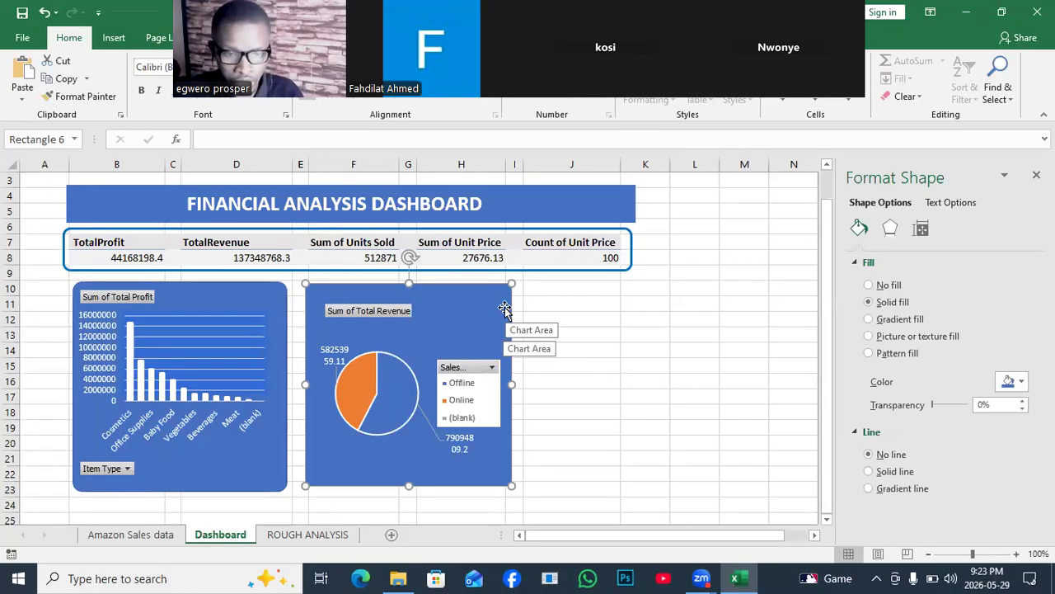
key(Delete)
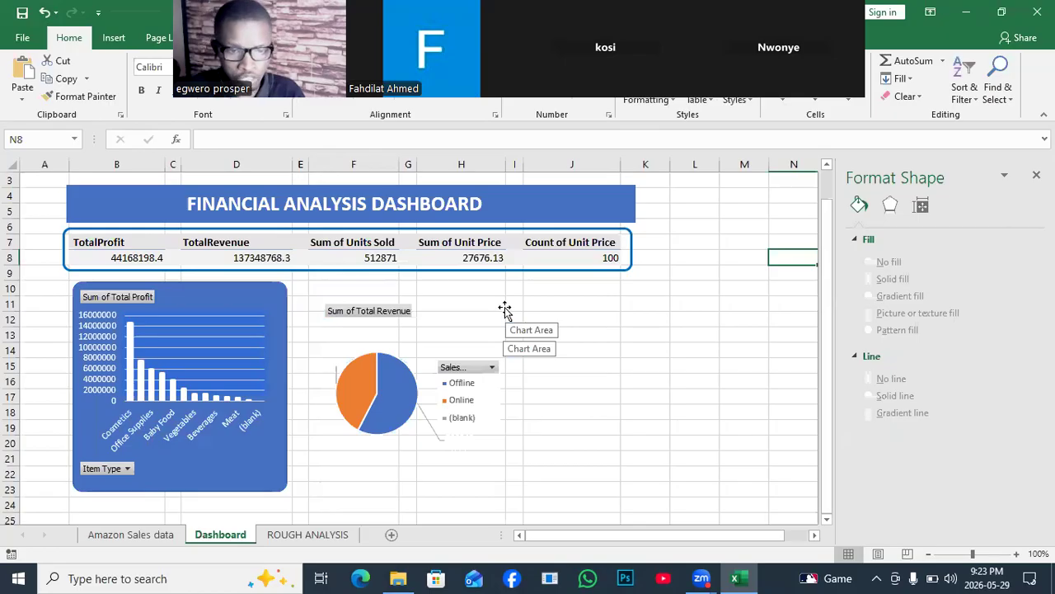
- Duplicate the rounded blue rectangle behind the Total Profit column chart and move the copy over to the pie chart
click(283, 404)
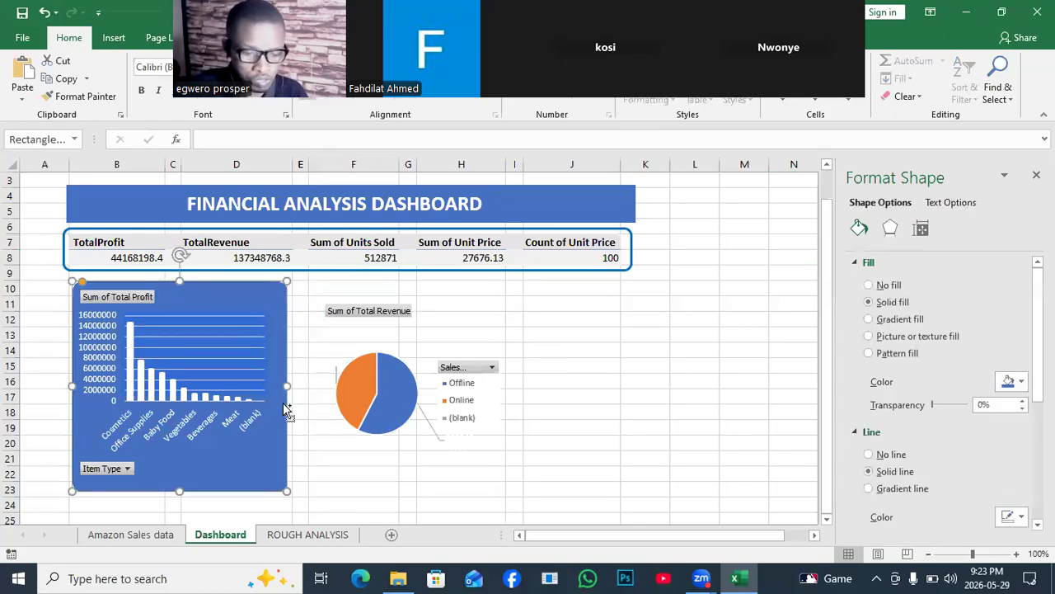
key(ctrl+c)
key(ctrl+v)
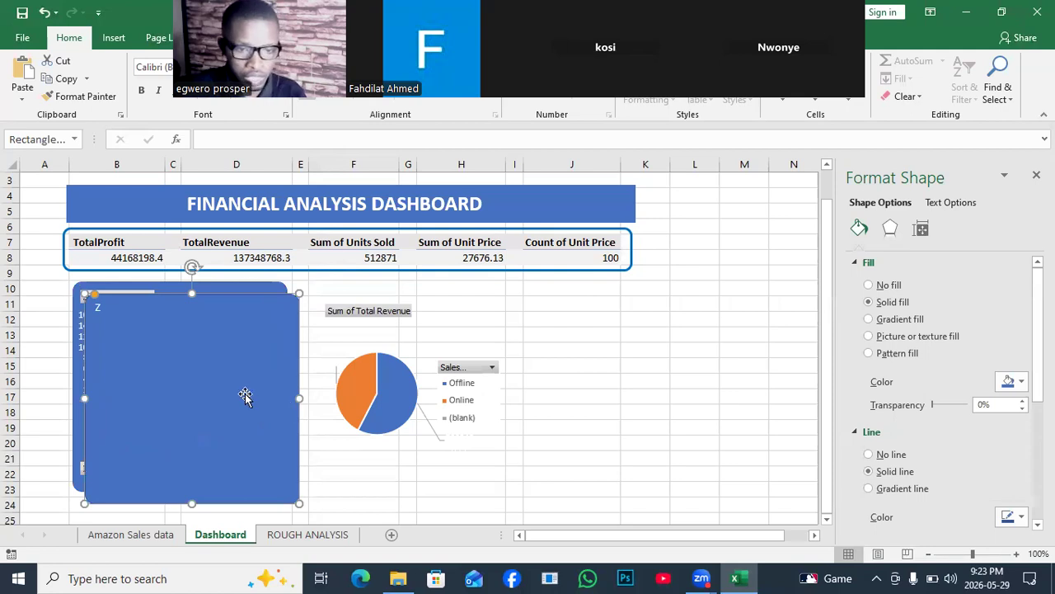
mouse_move(238, 390)
mouse_down()
mouse_move(521, 381)
mouse_move(467, 379)
mouse_move(507, 484)
mouse_up()
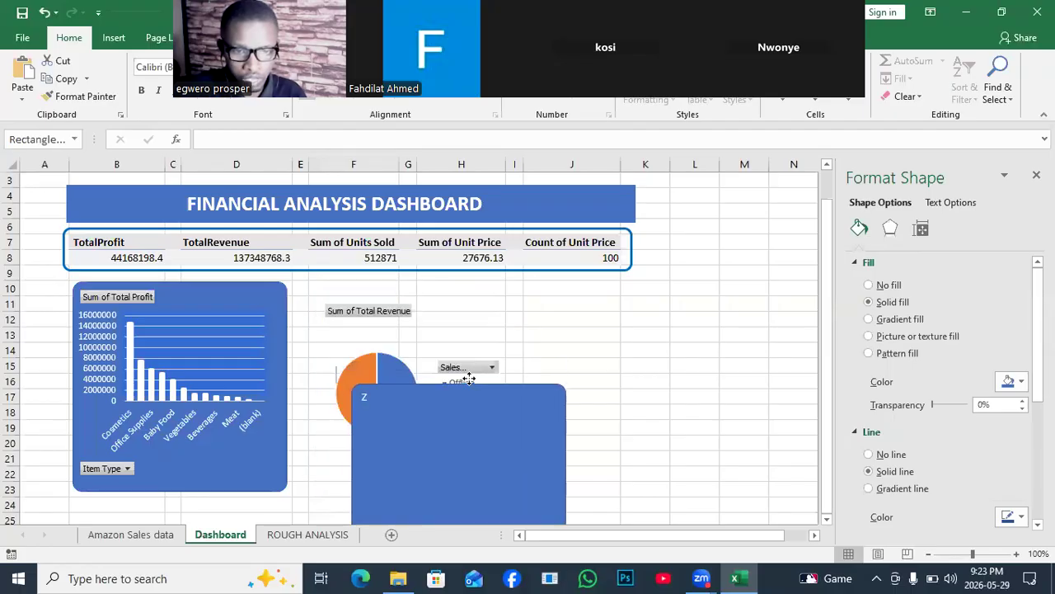
- Bring the pie chart to the front and align the copied rounded rectangle behind it, level with the column chart's frame
click(412, 345)
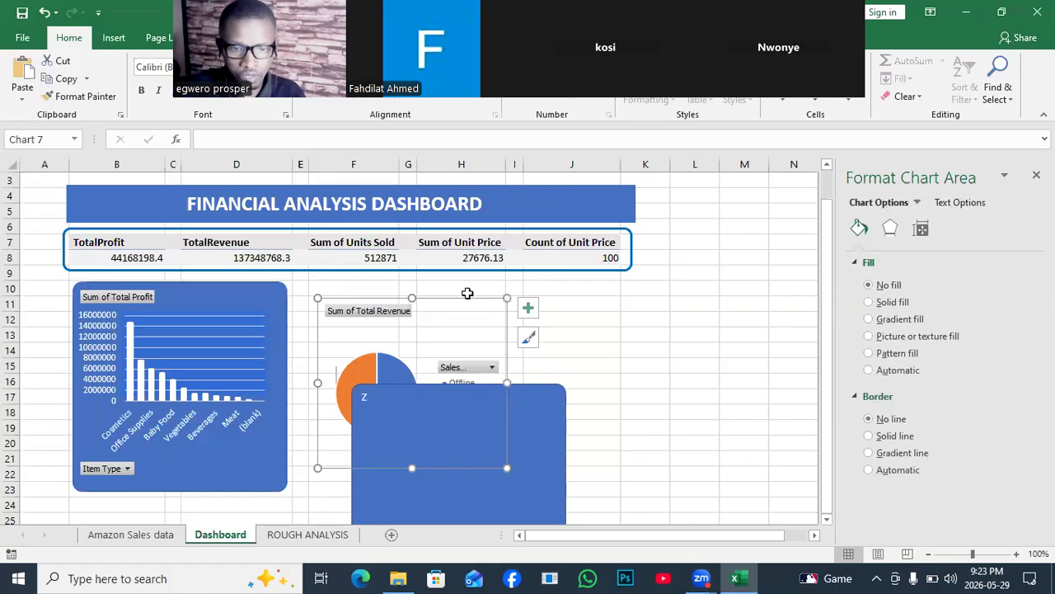
right_click(459, 311)
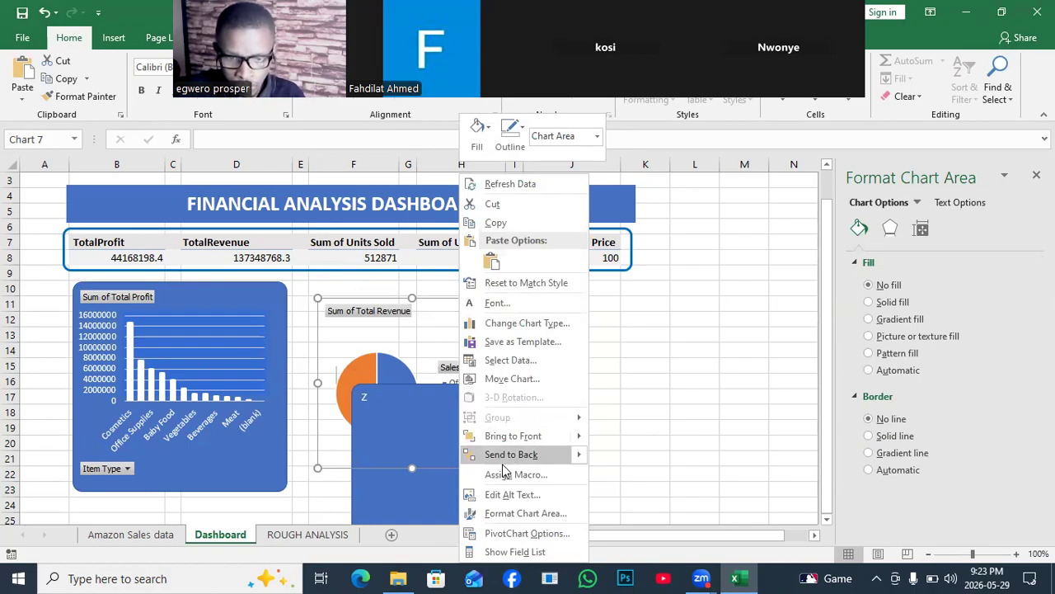
click(511, 436)
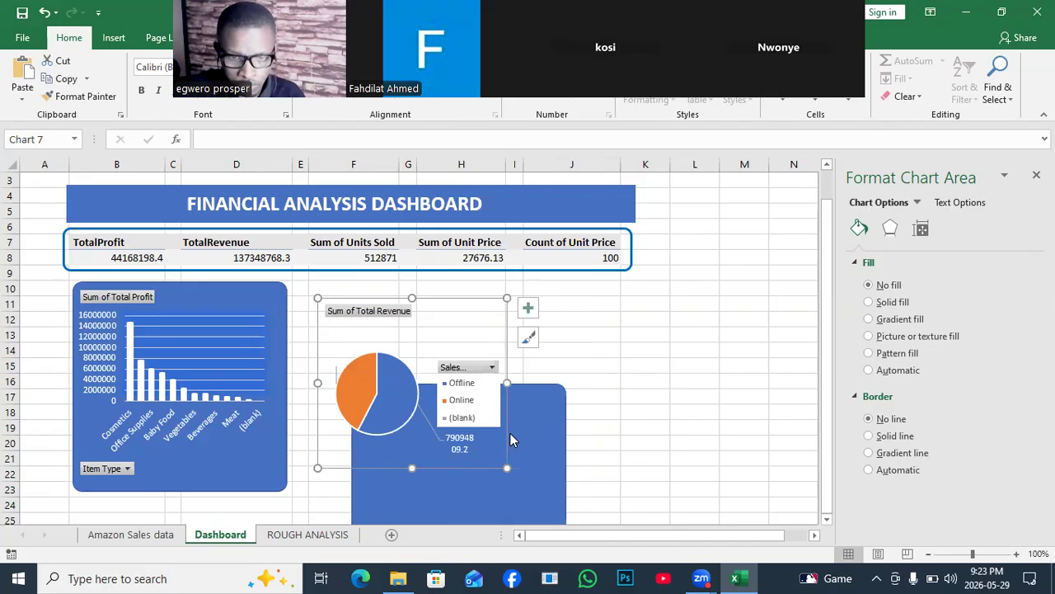
click(510, 433)
drag(510, 433, 493, 327)
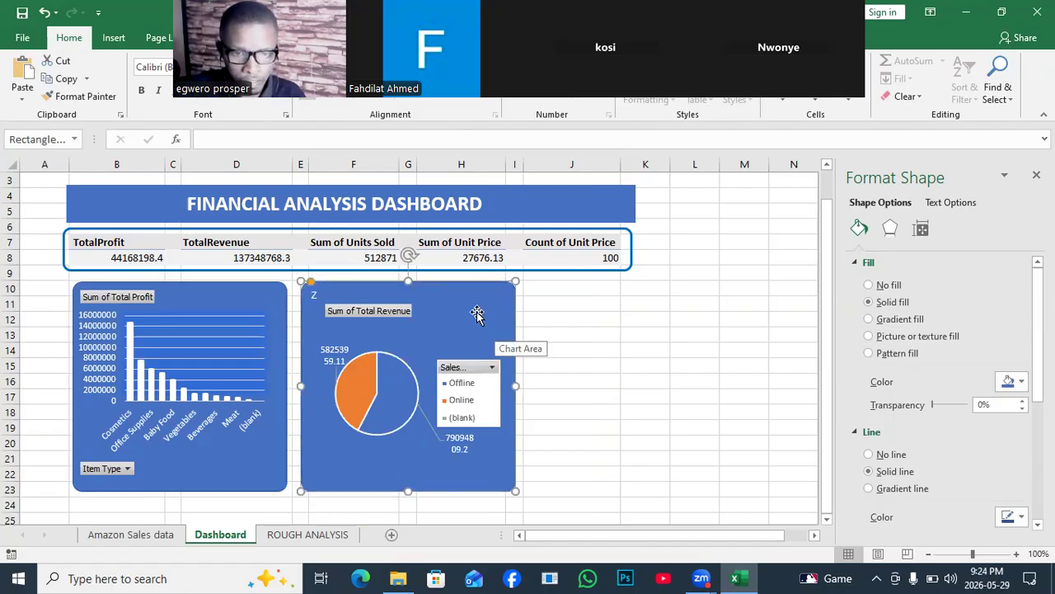
- Remove the stray letter Z from the rounded rectangle behind the pie chart
click(491, 301)
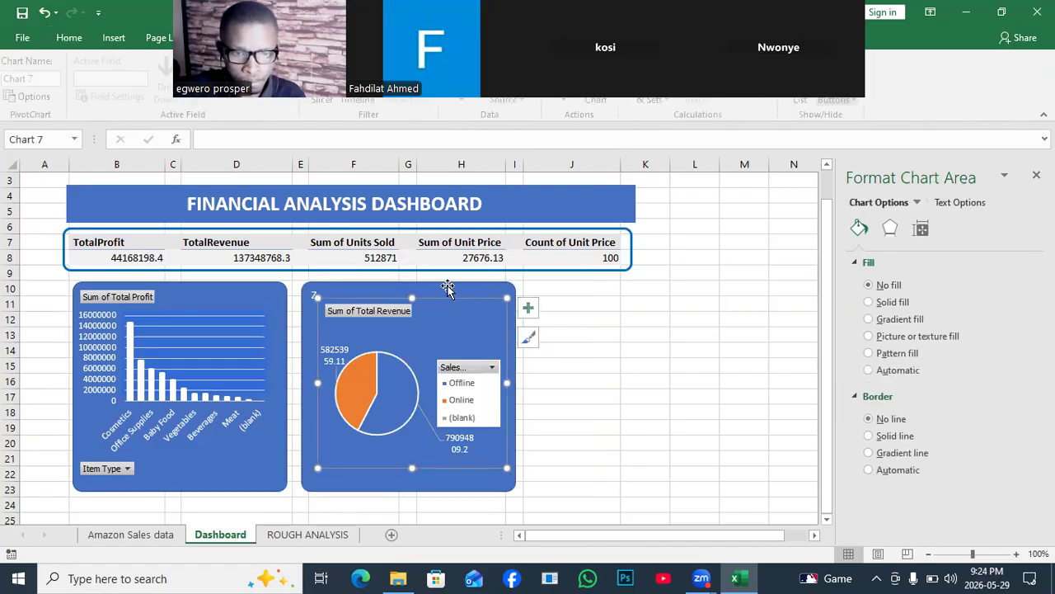
click(367, 291)
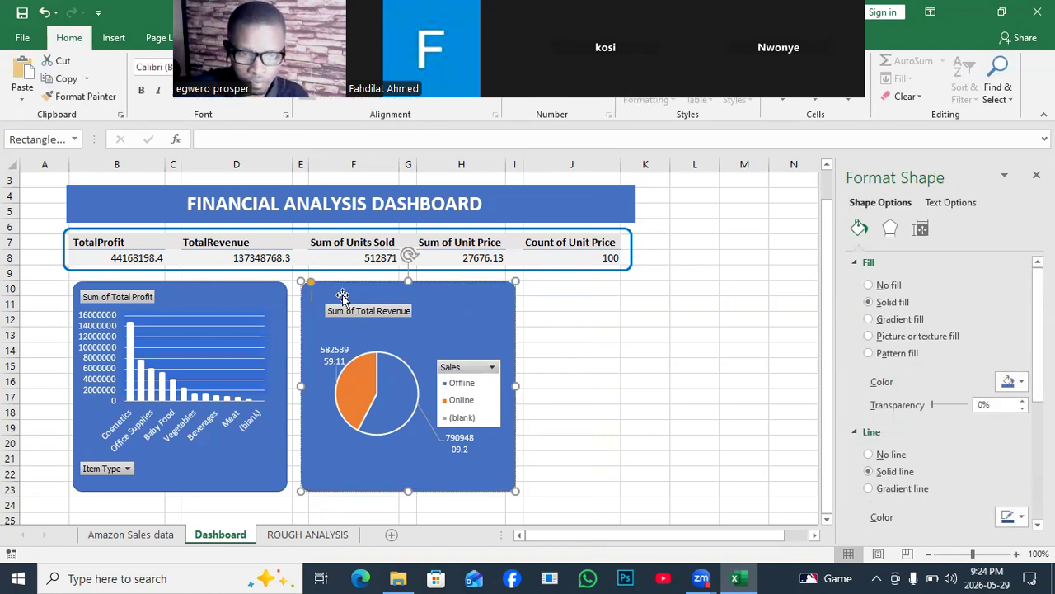
click(599, 345)
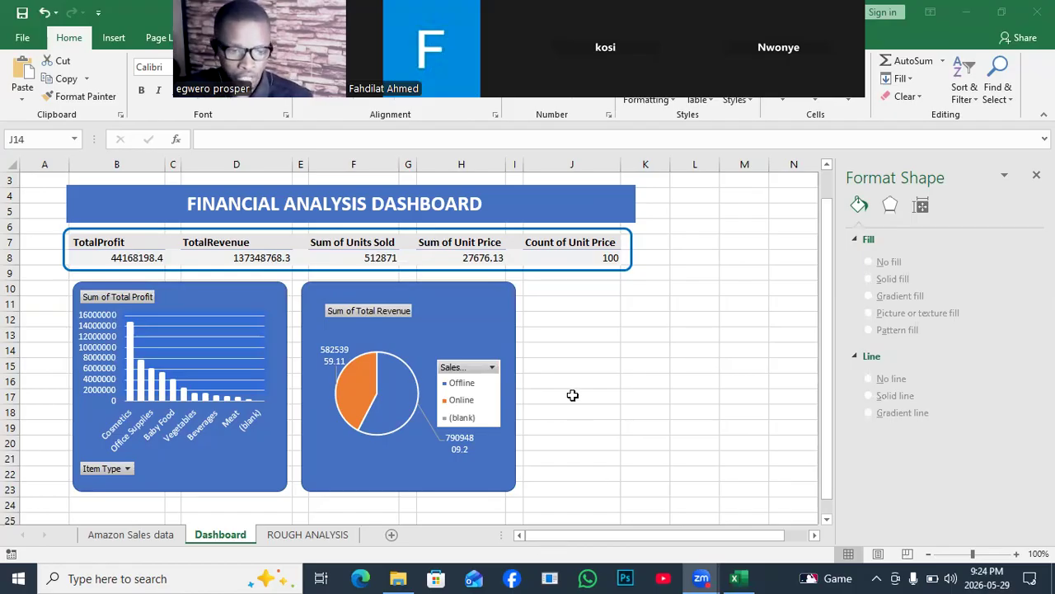
- Create a PivotTable from Table1 of the Amazon Sales data, placed at cell U5 of the existing ROUGH ANALYSIS sheet
click(147, 535)
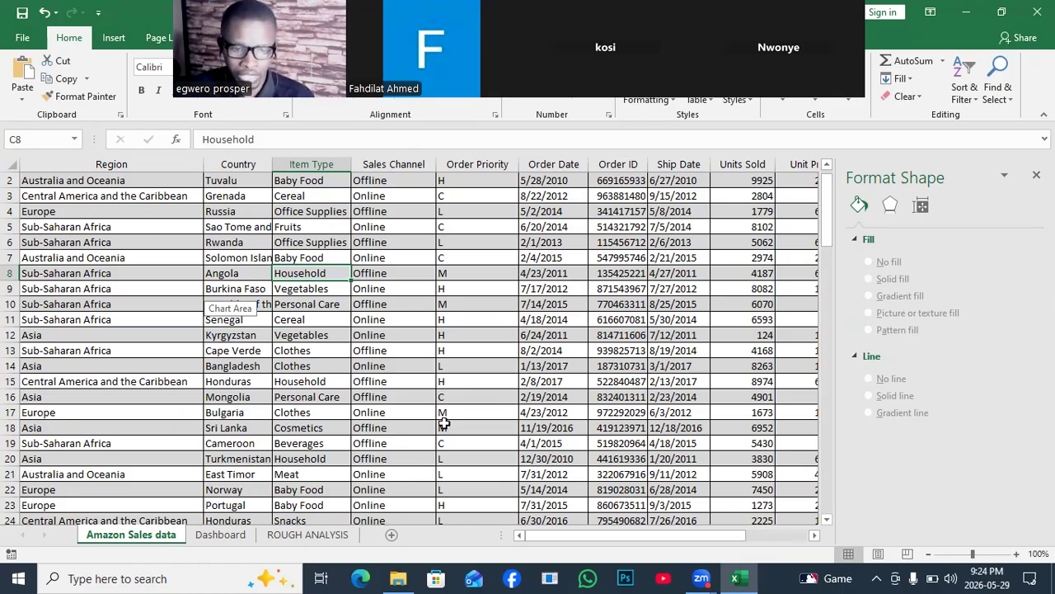
click(224, 537)
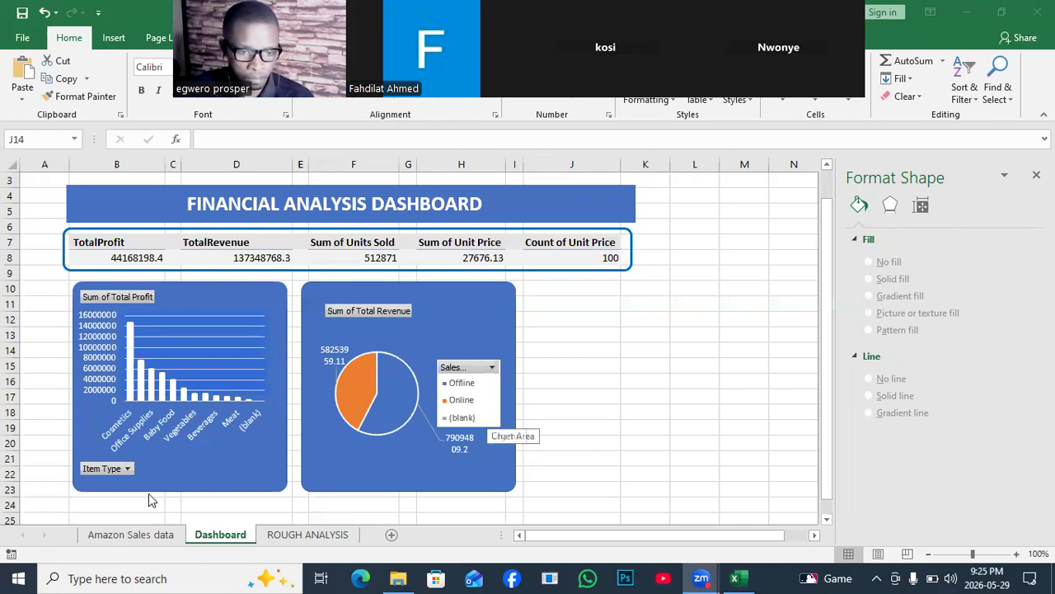
click(137, 534)
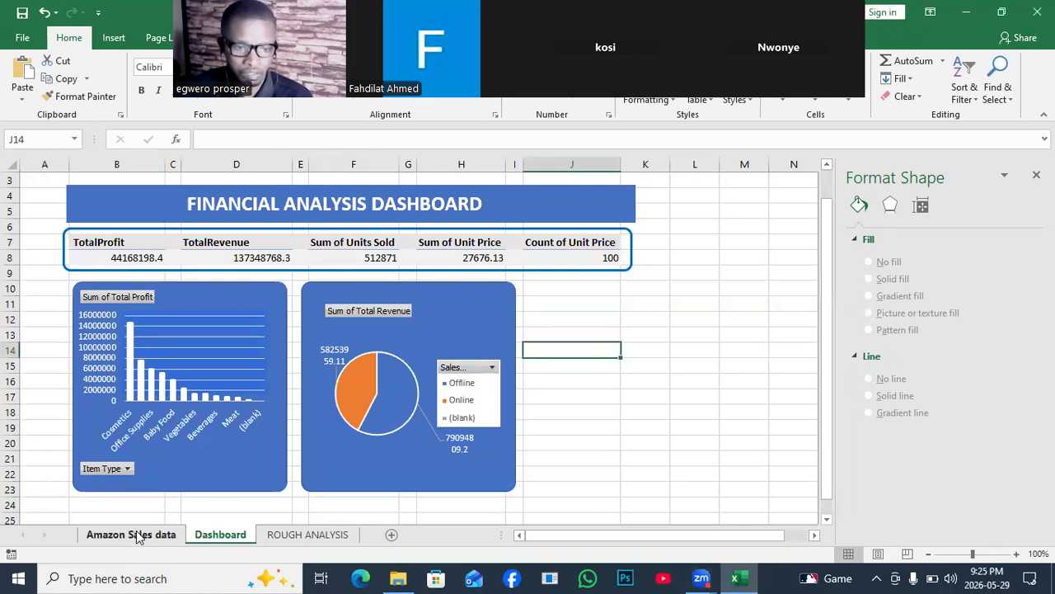
click(136, 534)
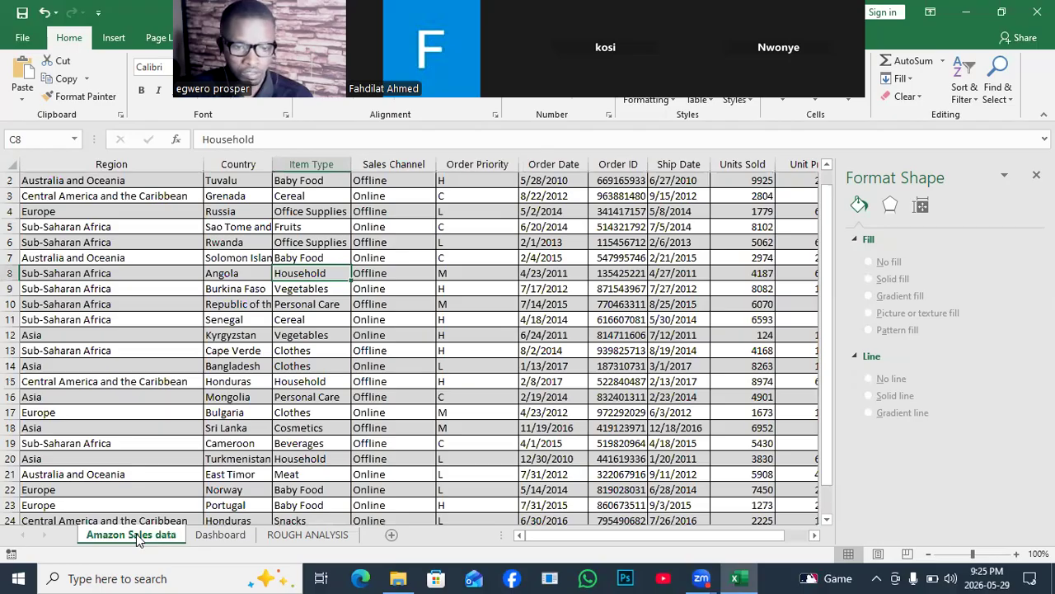
click(295, 410)
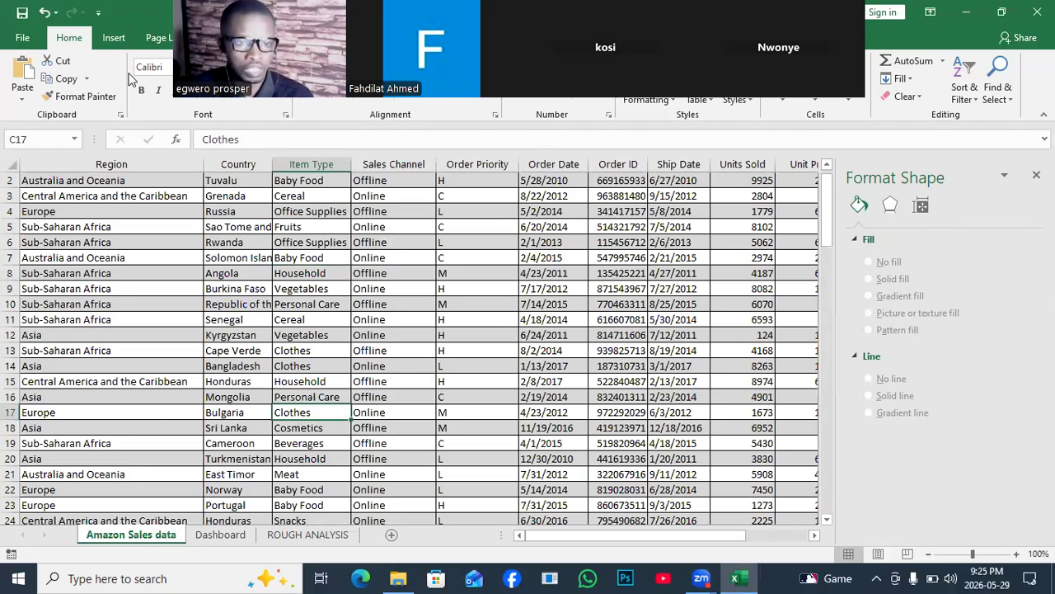
click(115, 40)
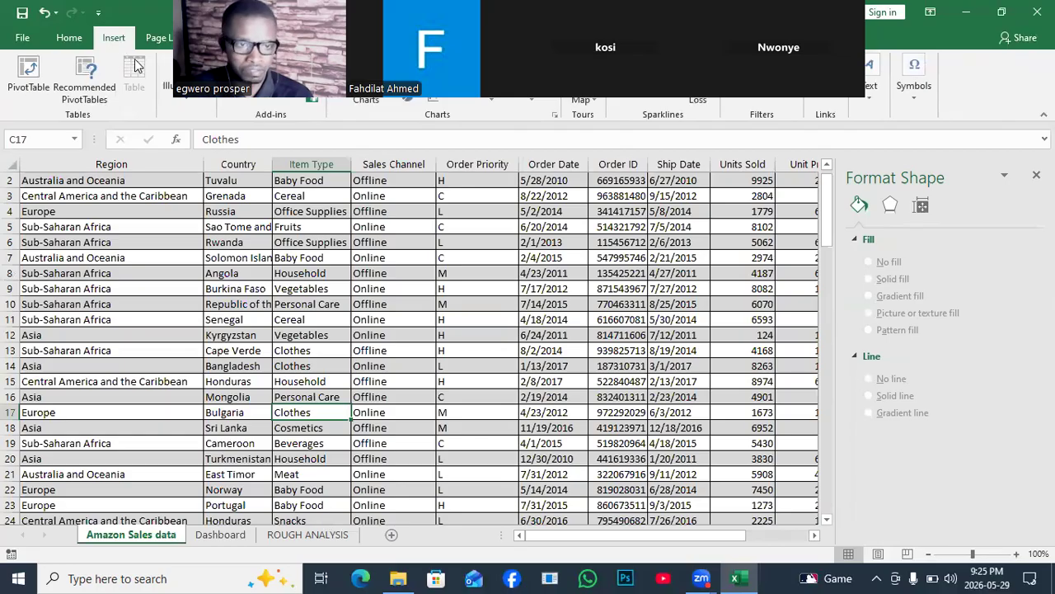
click(33, 82)
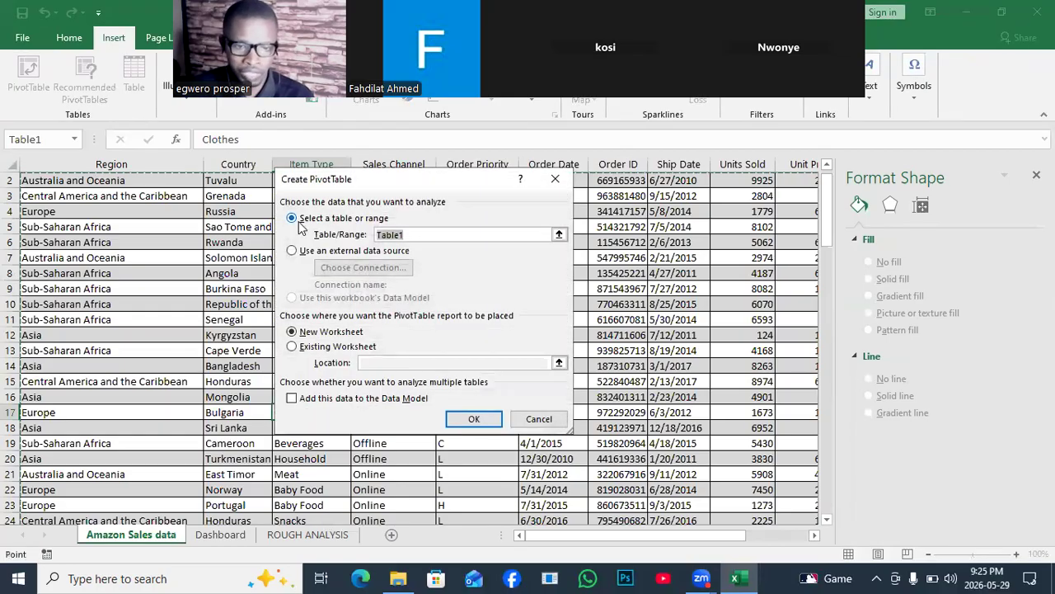
click(293, 346)
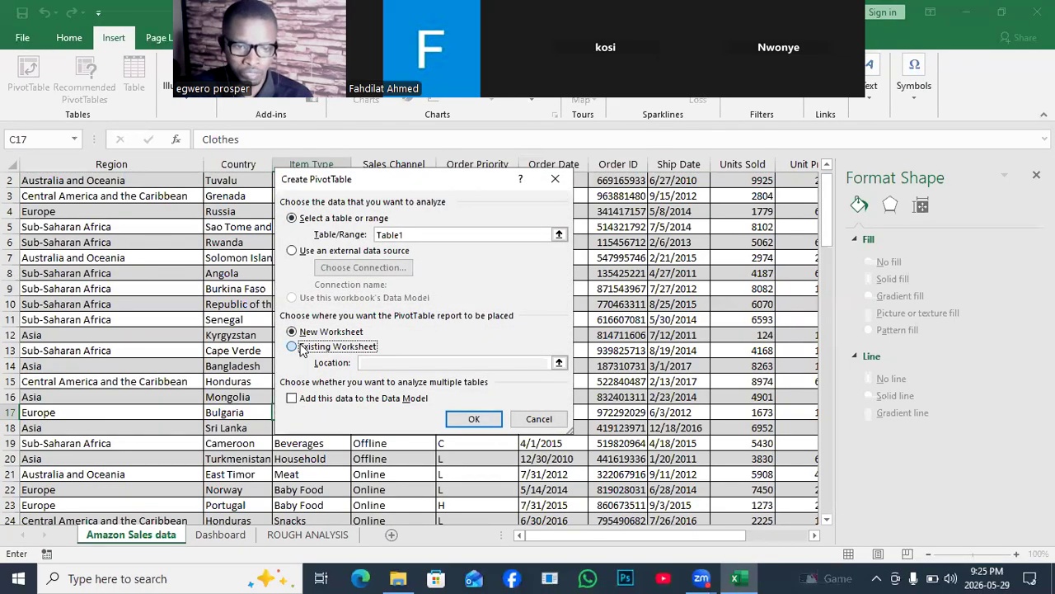
click(384, 365)
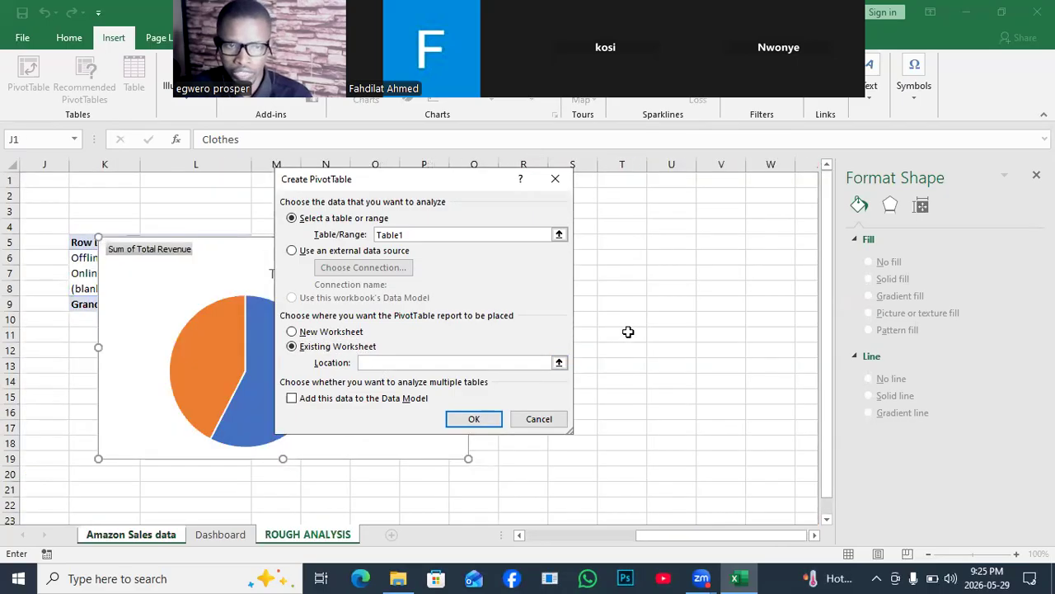
click(668, 238)
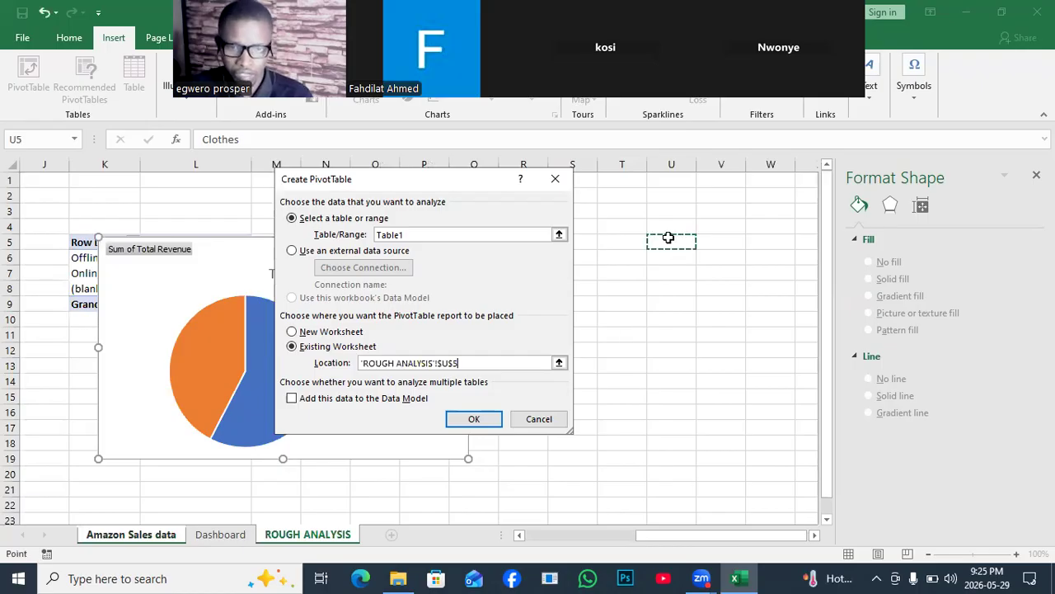
click(475, 419)
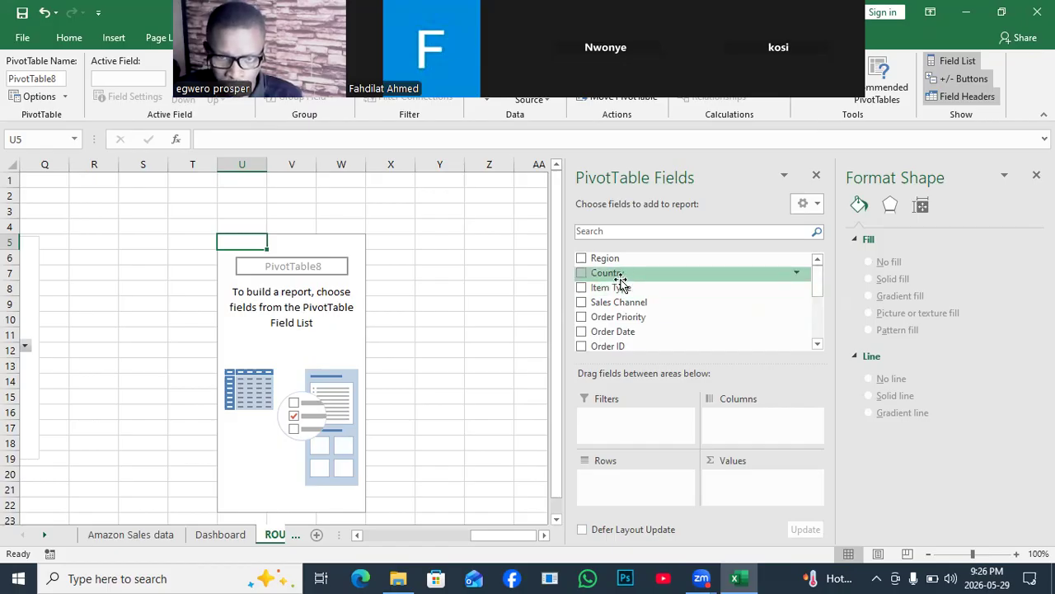
drag(620, 283, 646, 490)
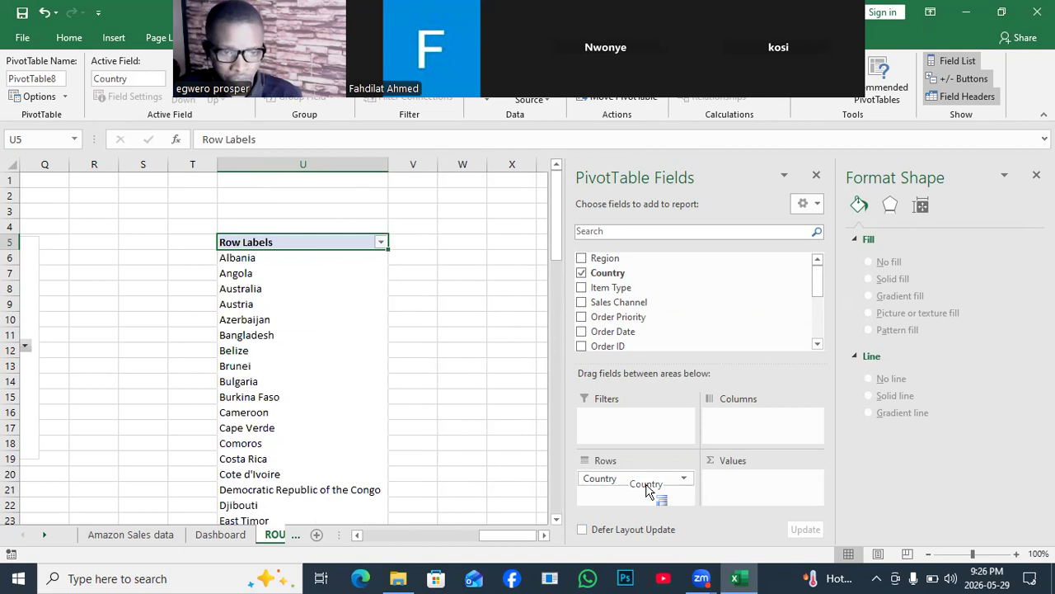
mouse_move(557, 223)
mouse_down()
mouse_move(581, 346)
mouse_move(581, 243)
mouse_move(593, 377)
mouse_move(577, 228)
mouse_up()
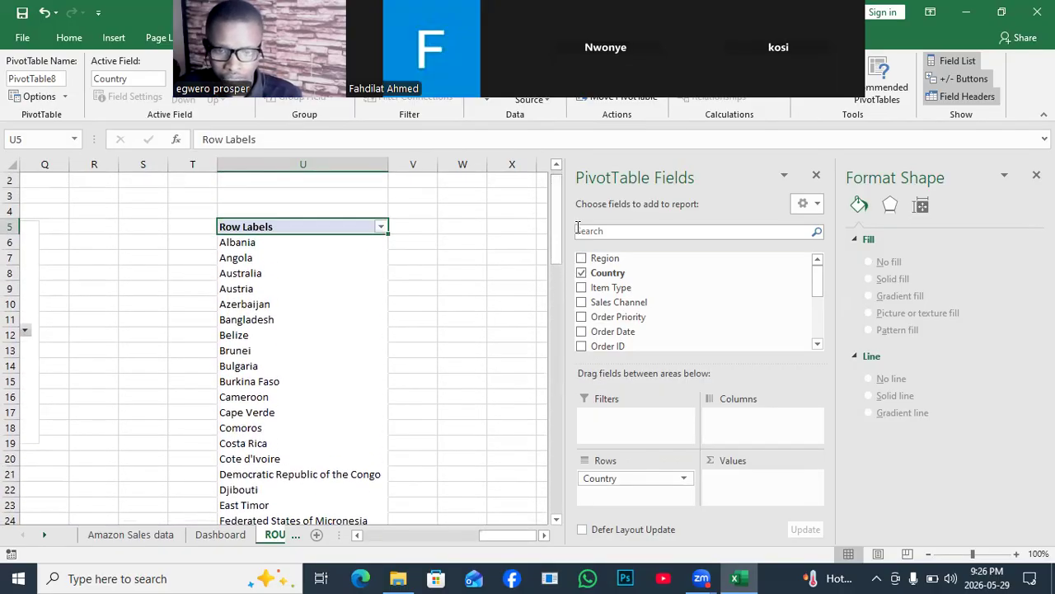
click(585, 274)
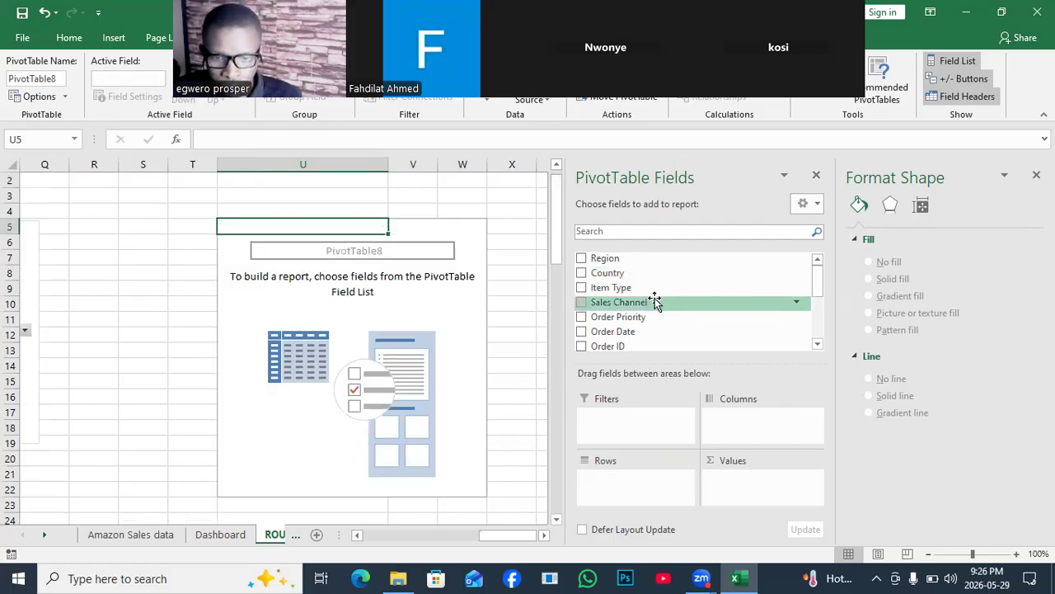
- Build the new PivotTable with Item Type as rows and the sum of Total Profit as values
drag(609, 289, 630, 485)
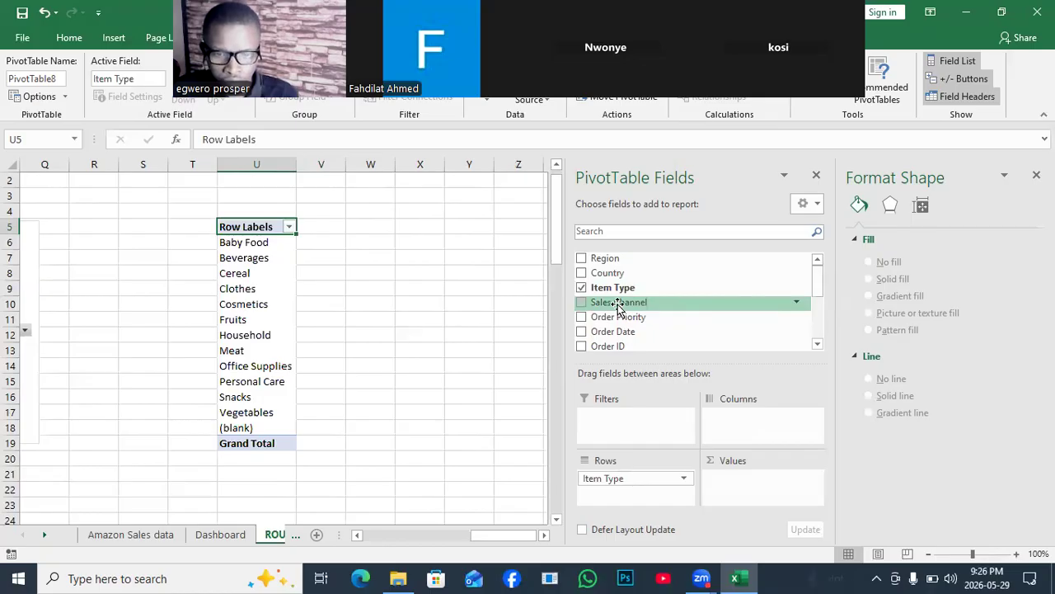
drag(819, 294, 826, 353)
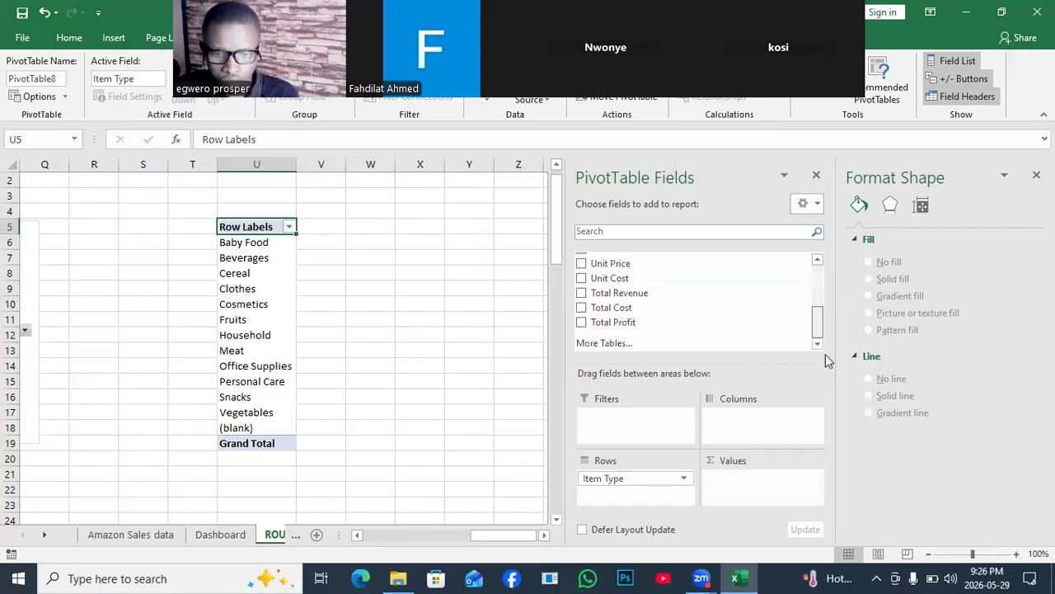
drag(619, 328, 728, 485)
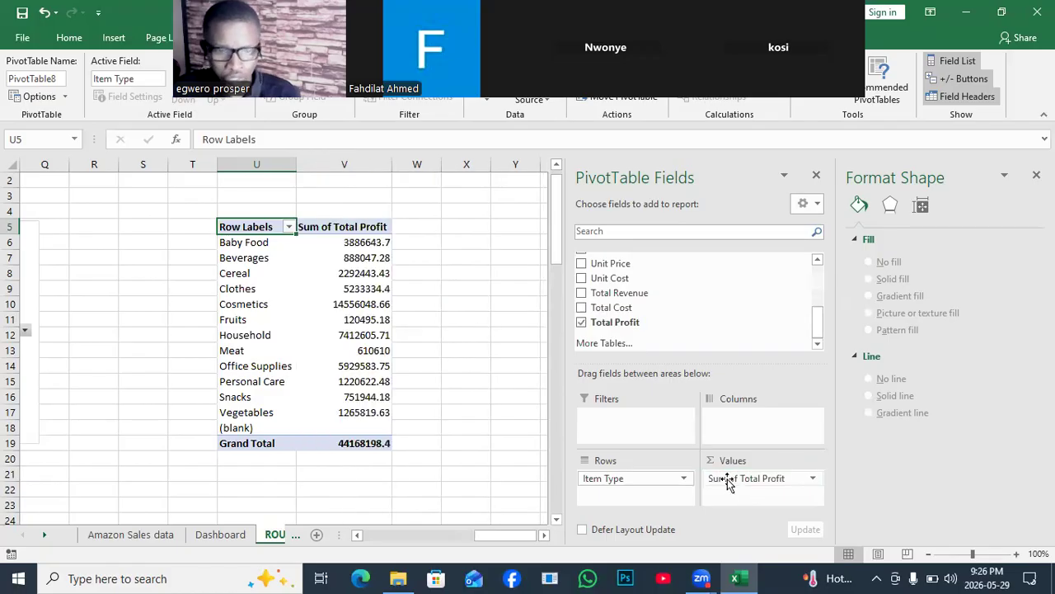
click(251, 322)
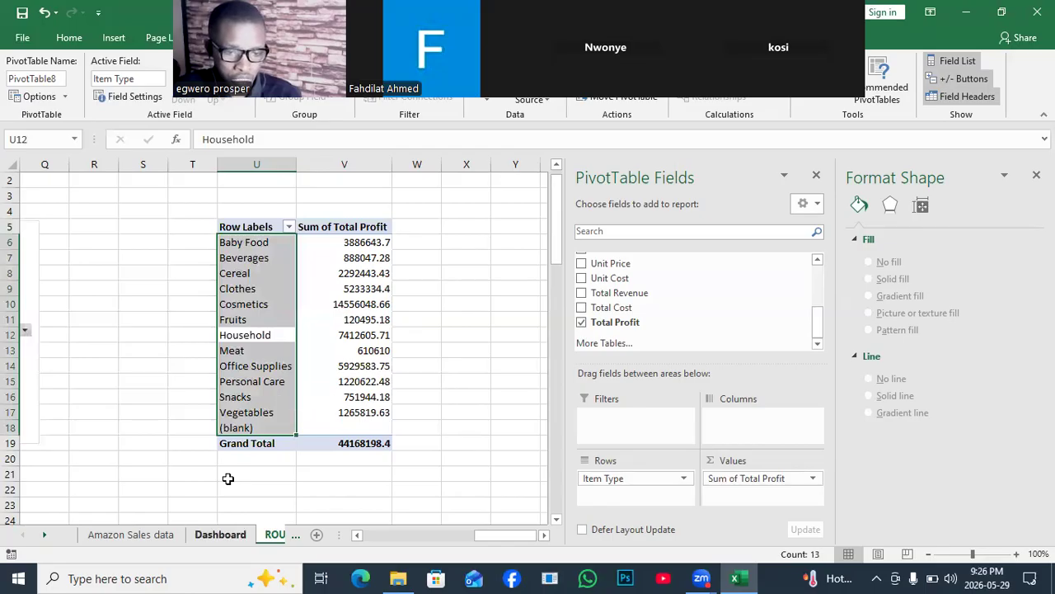
click(222, 534)
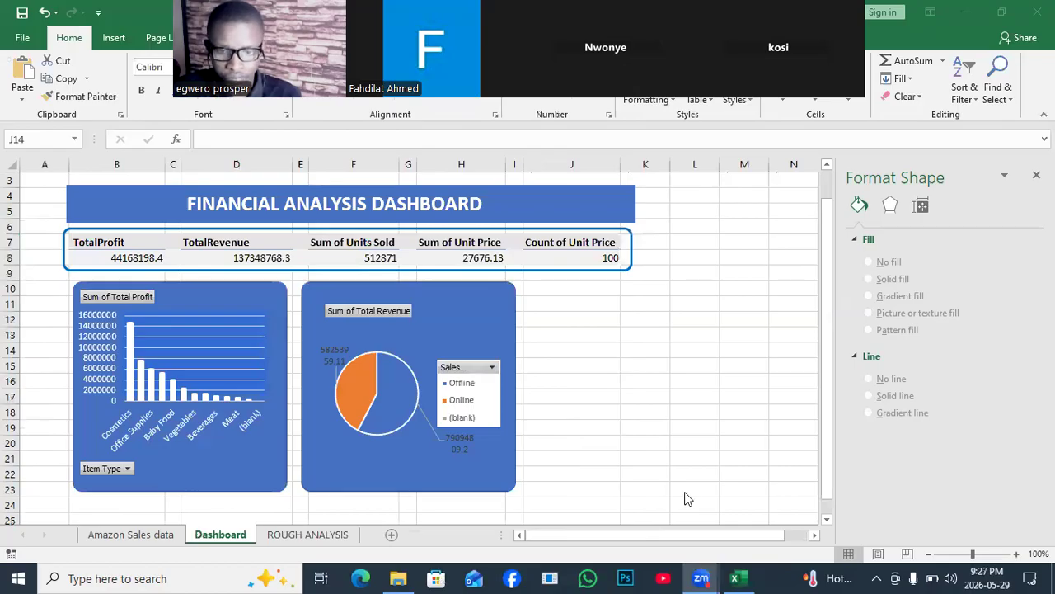
click(559, 328)
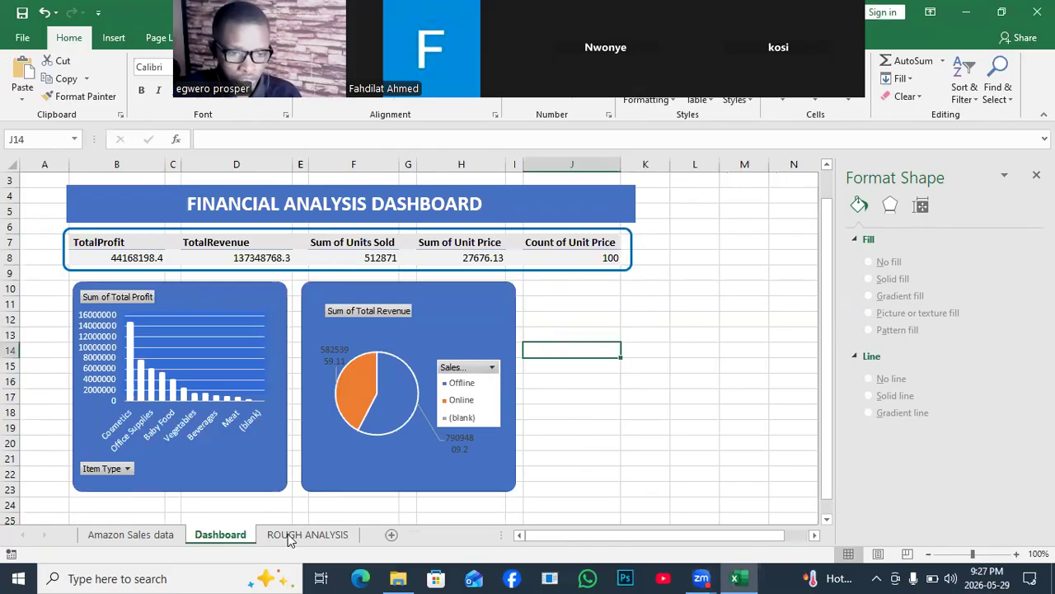
click(124, 536)
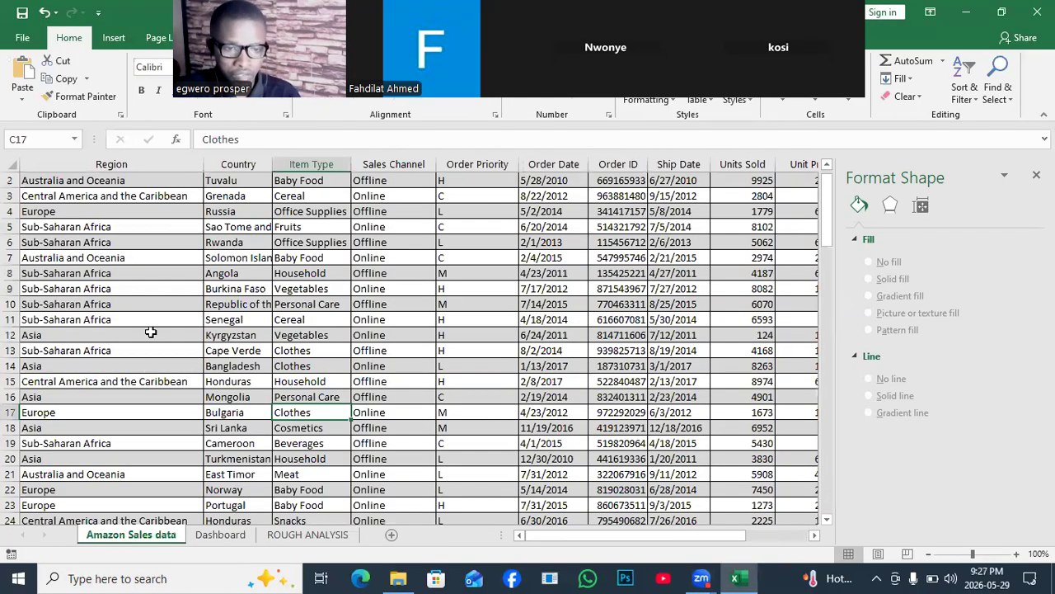
click(268, 333)
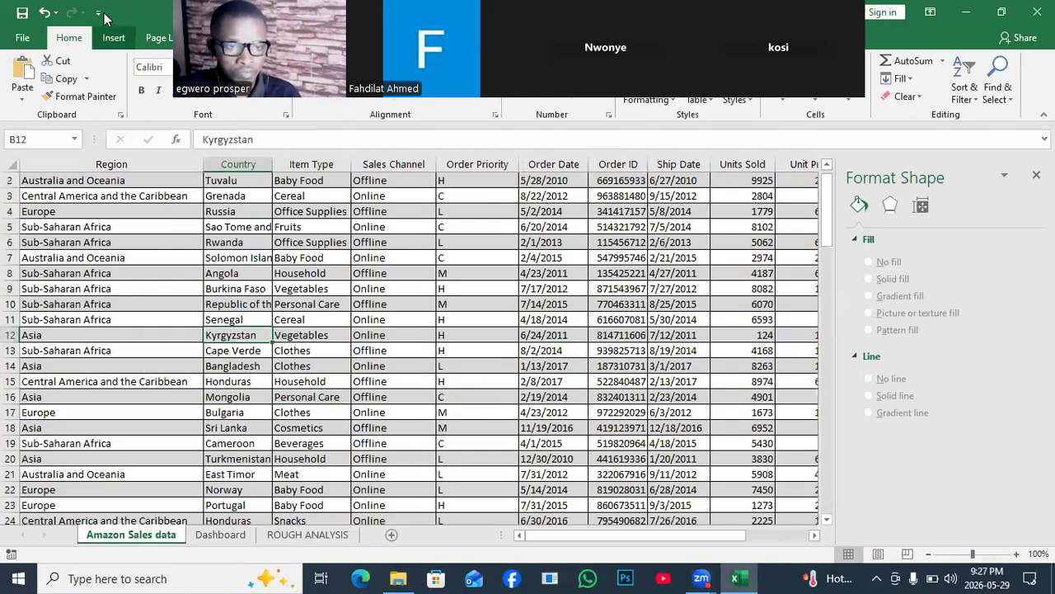
click(114, 39)
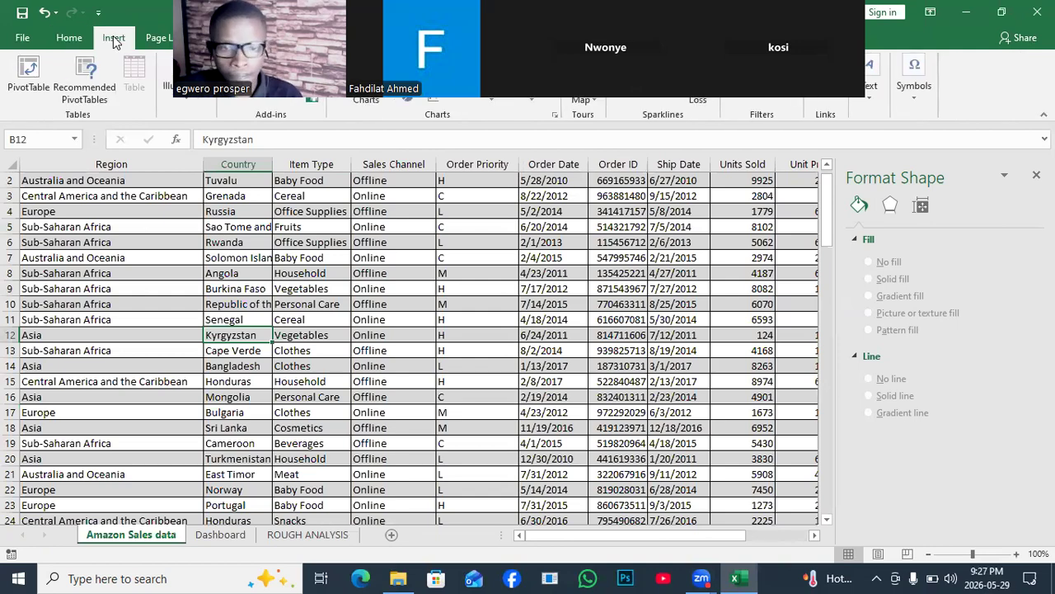
click(28, 74)
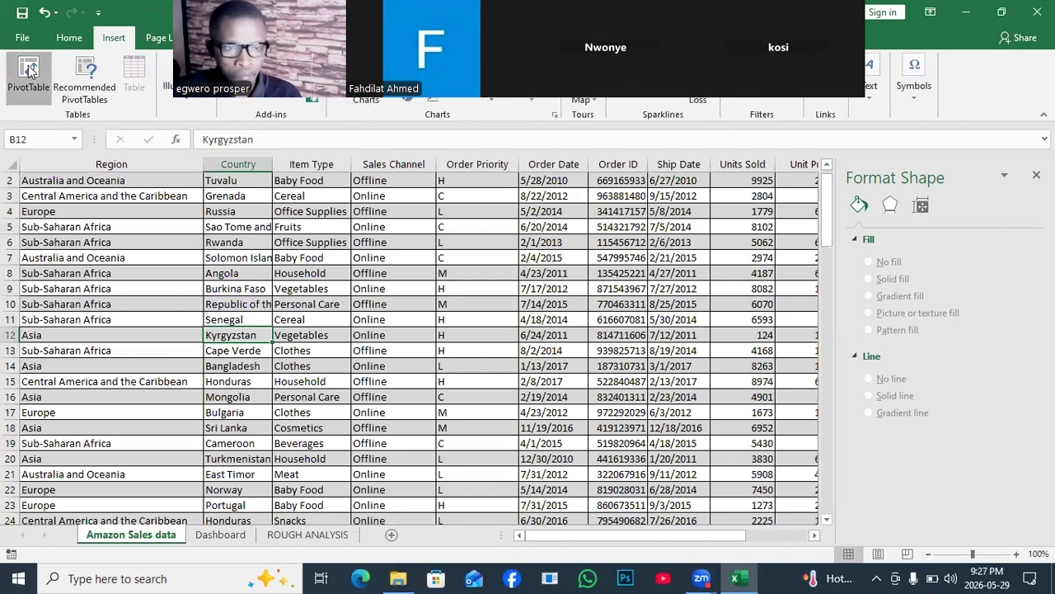
click(303, 347)
click(391, 362)
click(217, 536)
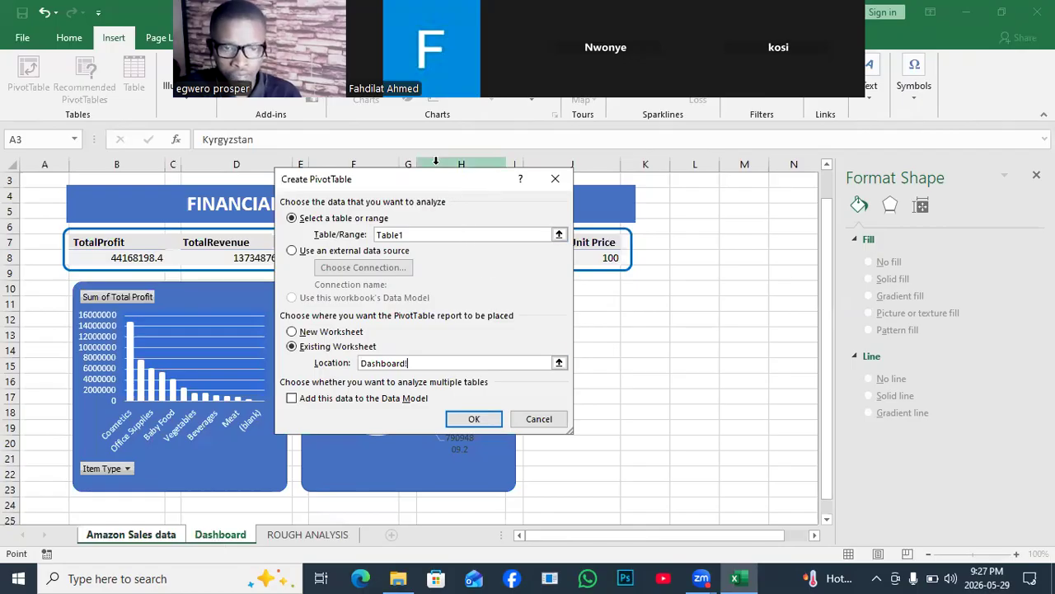
drag(435, 181, 174, 215)
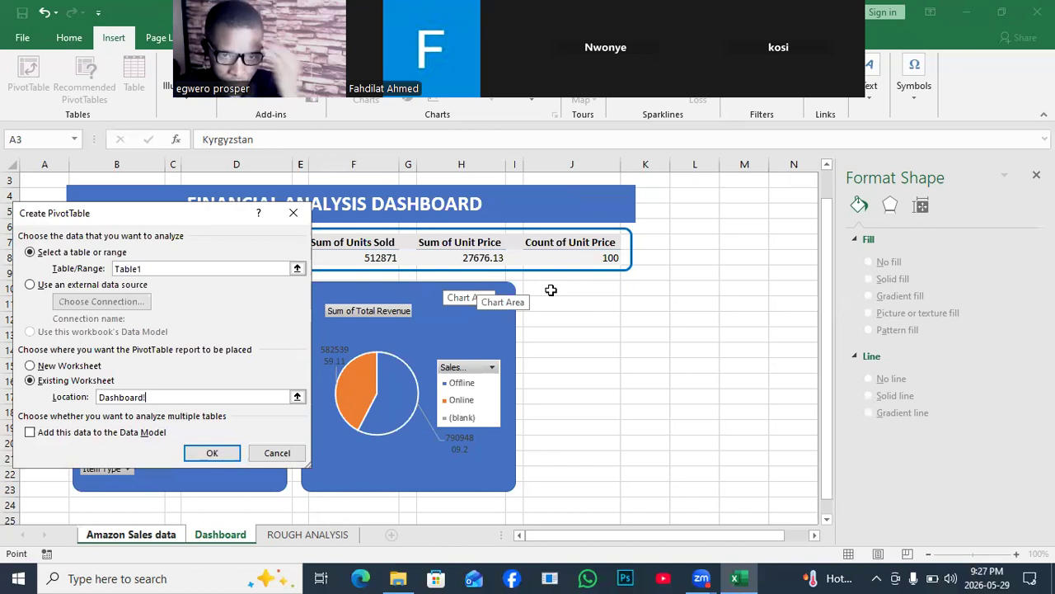
click(289, 212)
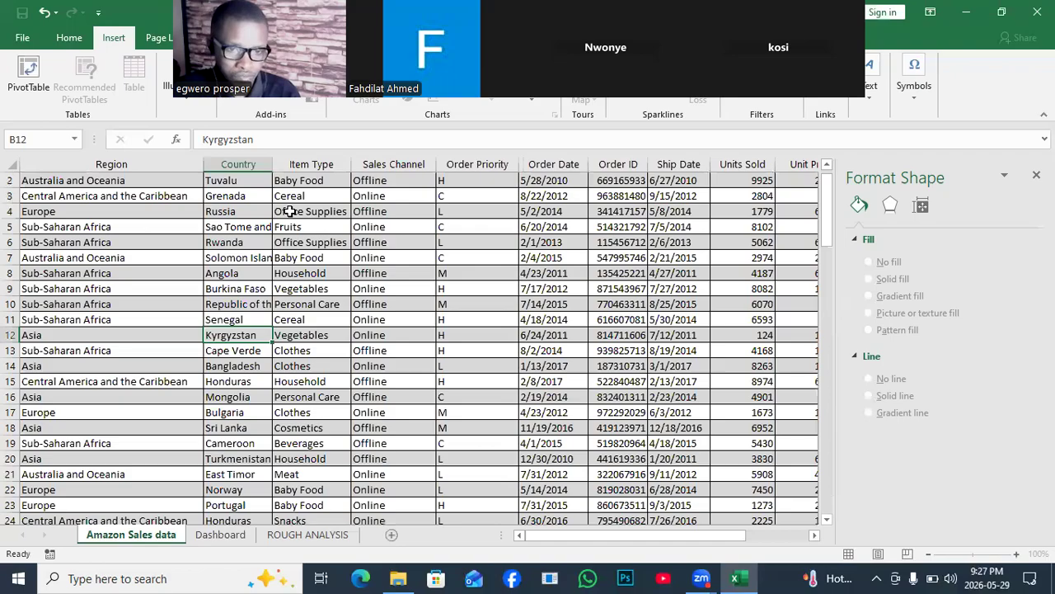
- Rename the row header of the item profit PivotTable on ROUGH ANALYSIS, cell U5, as ITEMSTYPE
click(292, 535)
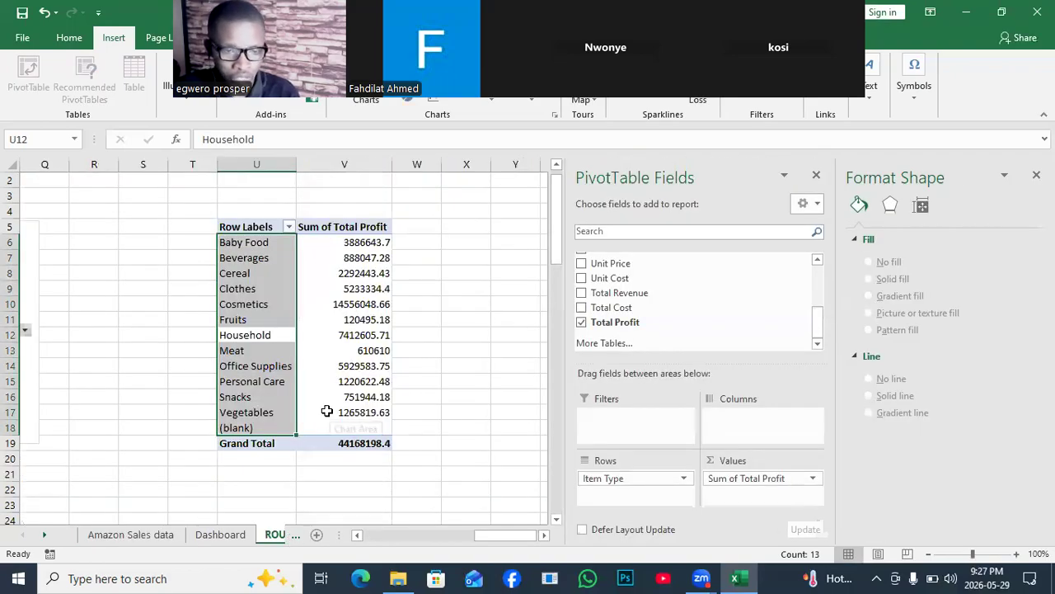
mouse_move(307, 352)
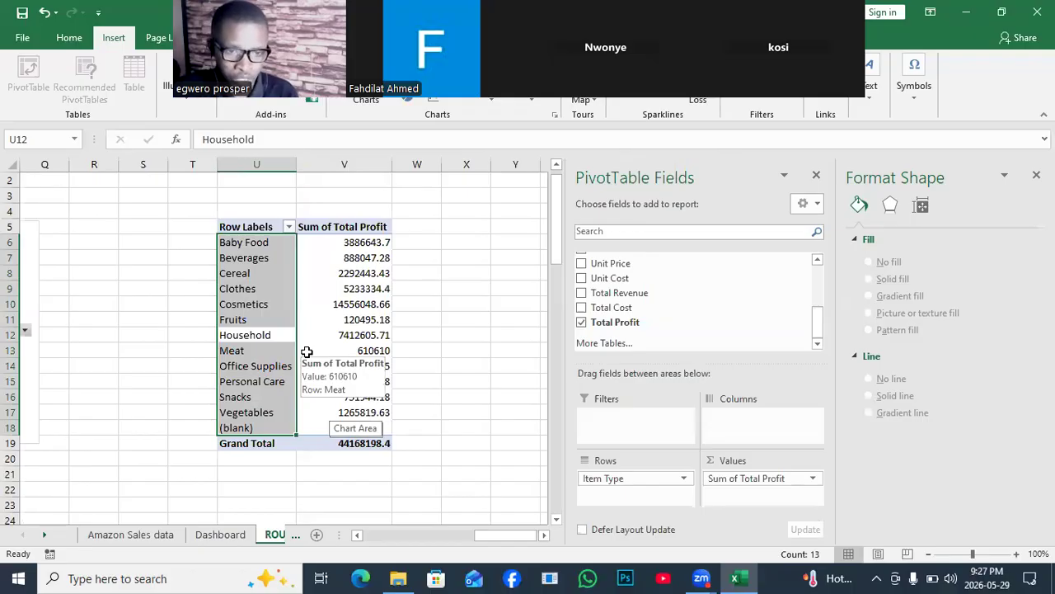
click(256, 227)
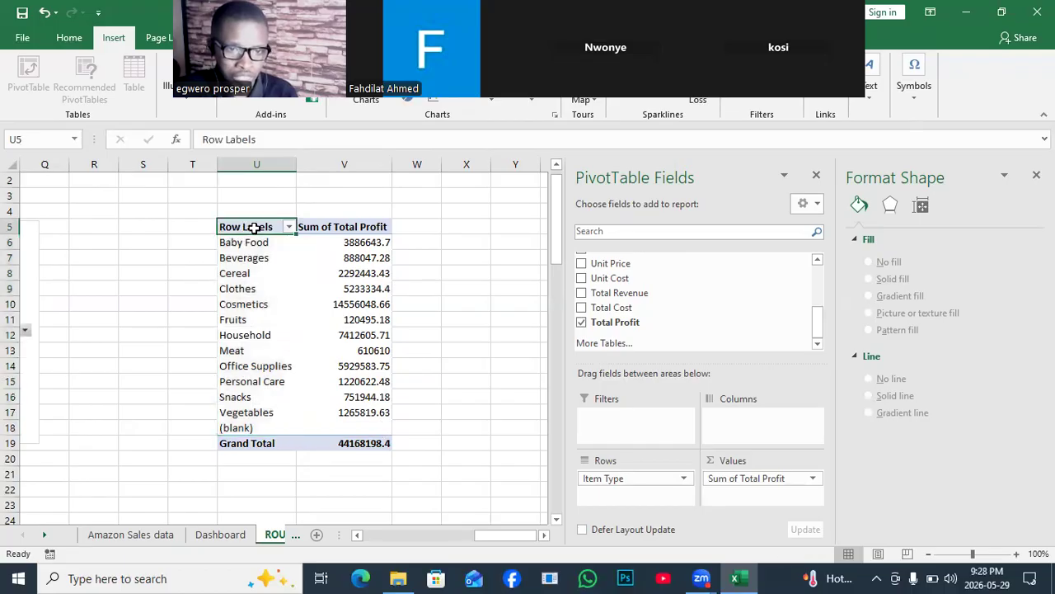
click(258, 138)
key(BackSpace)
key(BackSpace)
key(BackSpace)
key(BackSpace)
key(BackSpace)
key(BackSpace)
key(BackSpace)
key(BackSpace)
key(BackSpace)
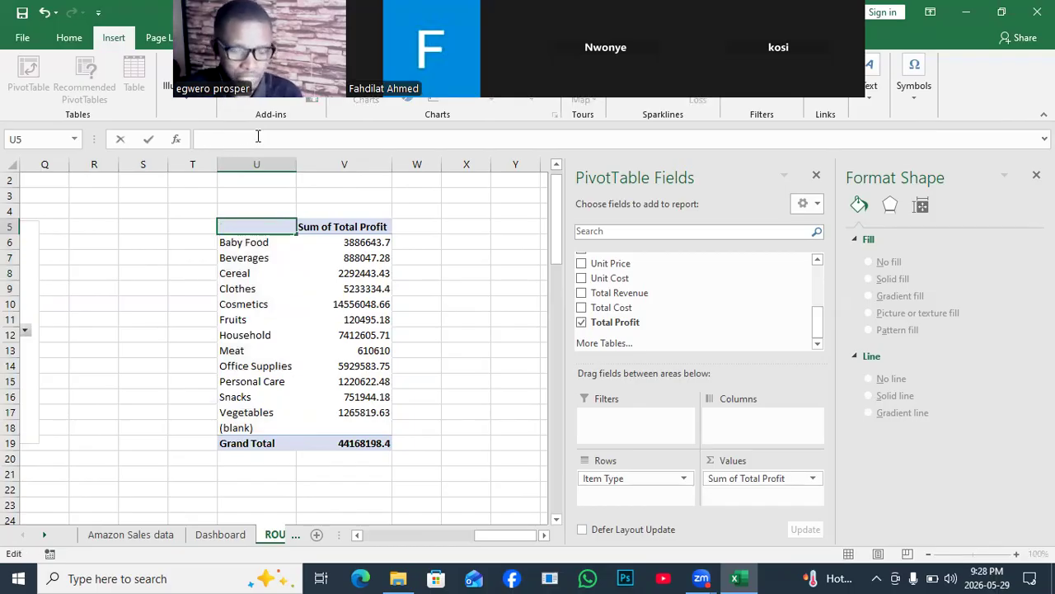
text(iTEM)
key(BackSpace)
key(BackSpace)
key(BackSpace)
key(BackSpace)
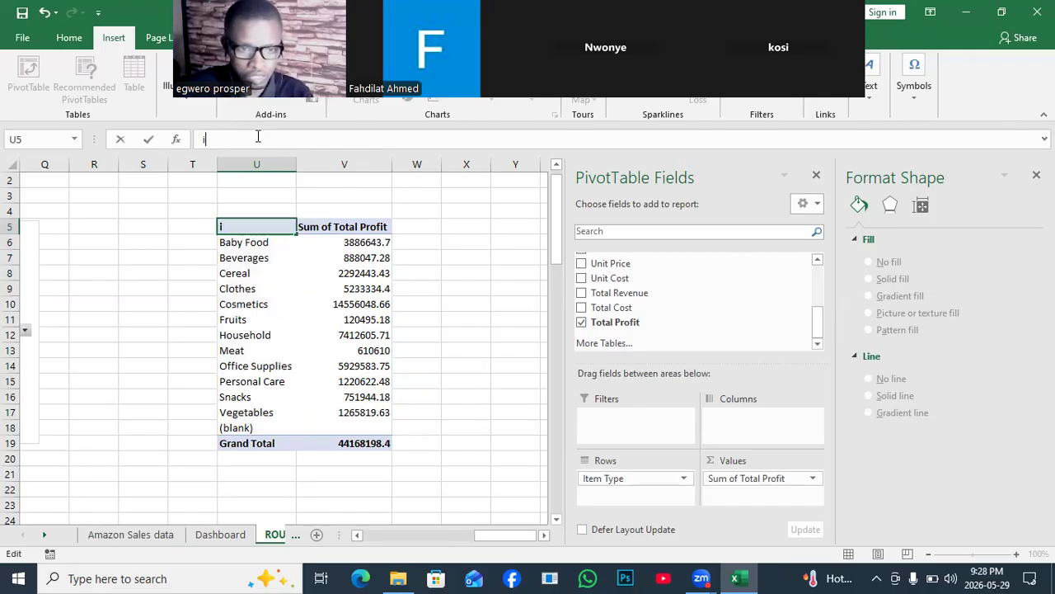
text(I)
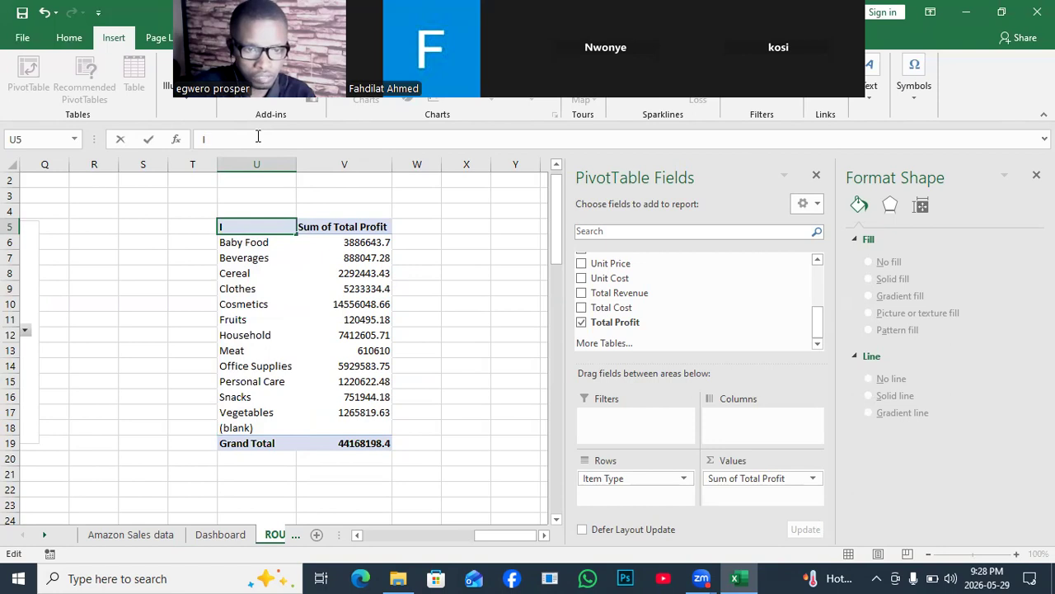
text(TEM)
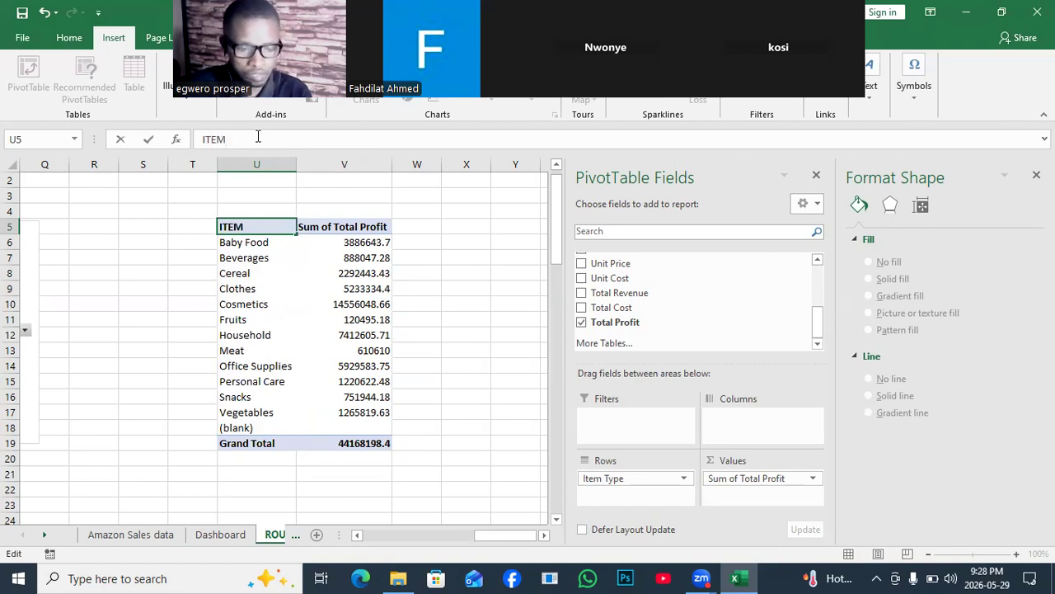
text(S)
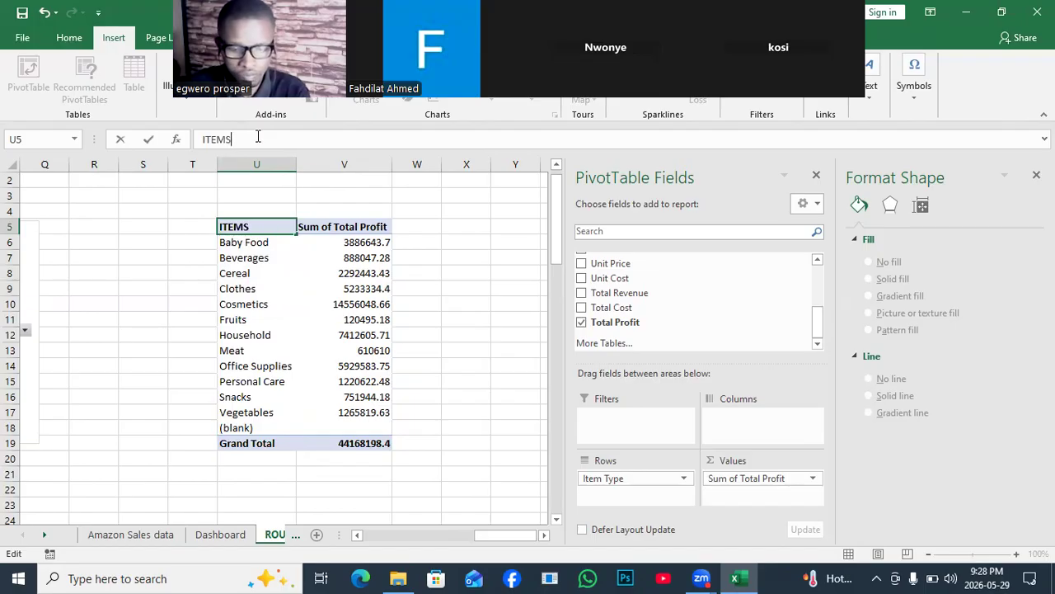
text(TYPE)
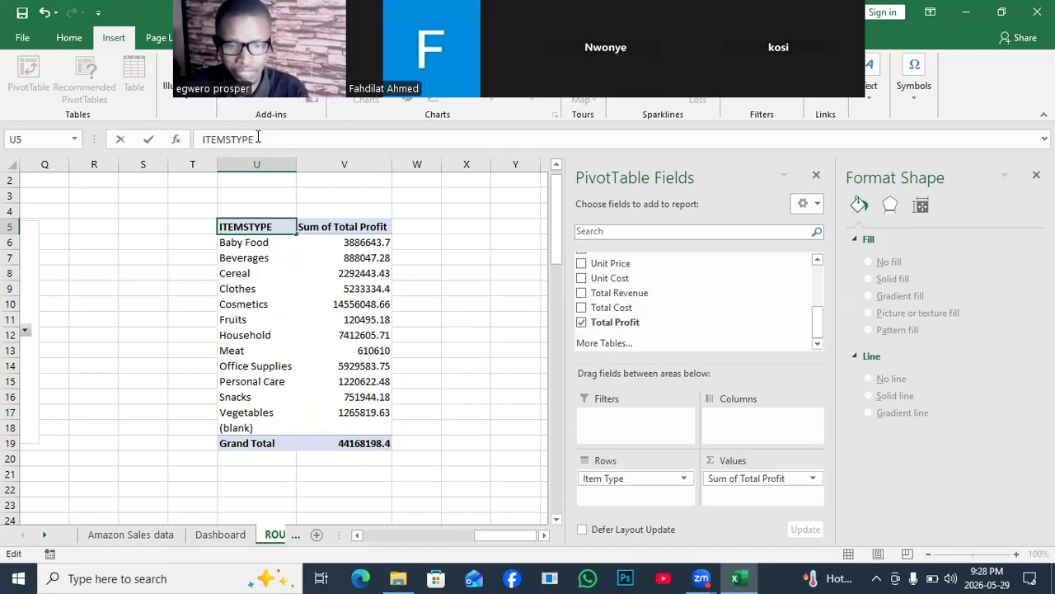
- Shorten the values header in cell V5 of the item PivotTable to TProfit
click(327, 220)
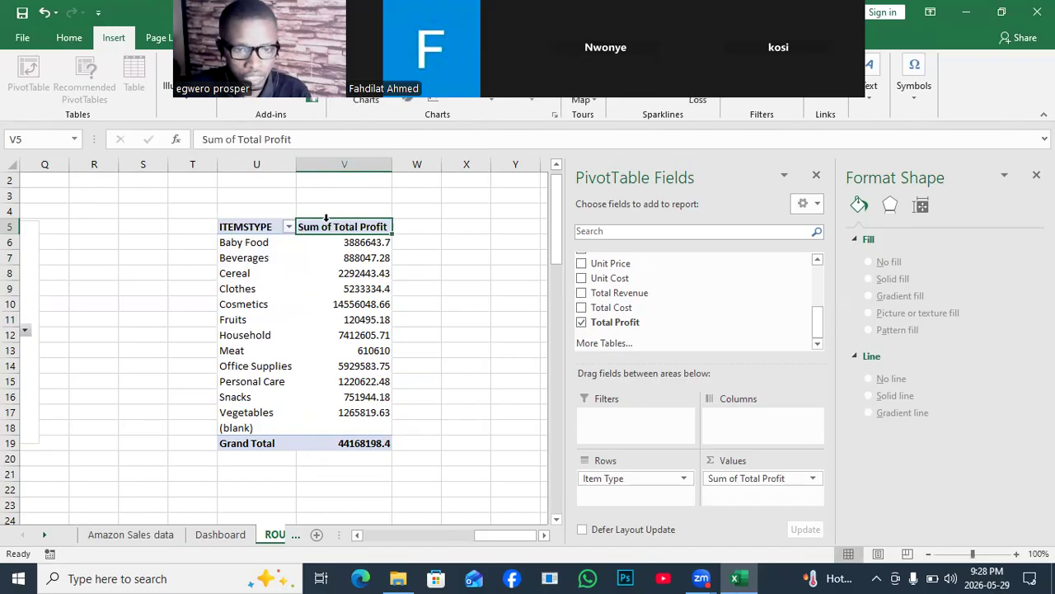
click(237, 139)
key(BackSpace)
key(BackSpace)
key(BackSpace)
key(BackSpace)
key(BackSpace)
key(BackSpace)
key(BackSpace)
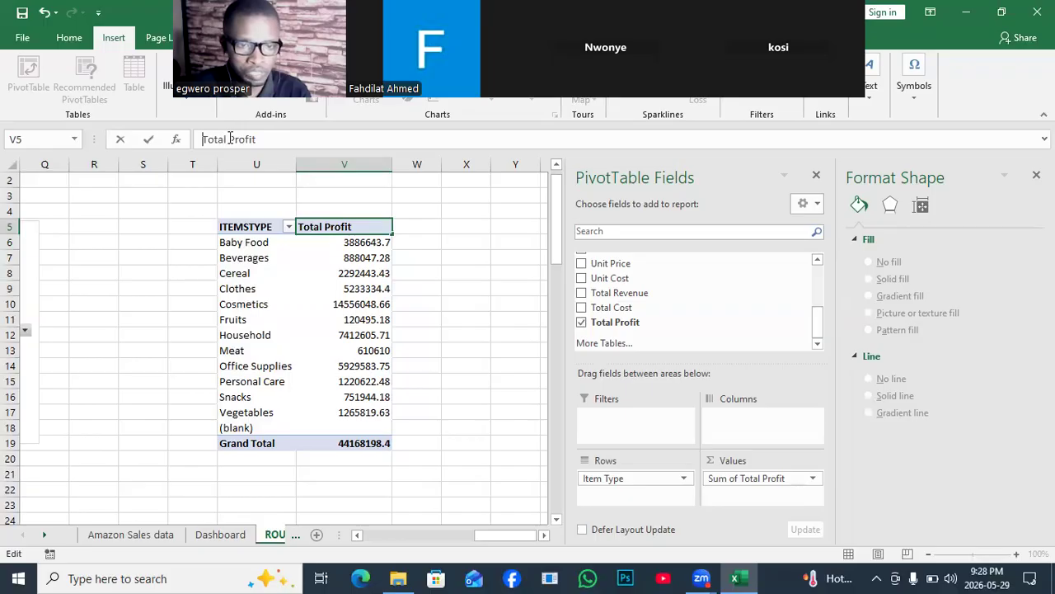
key(BackSpace)
key(BackSpace)
key(BackSpace)
key(BackSpace)
key(BackSpace)
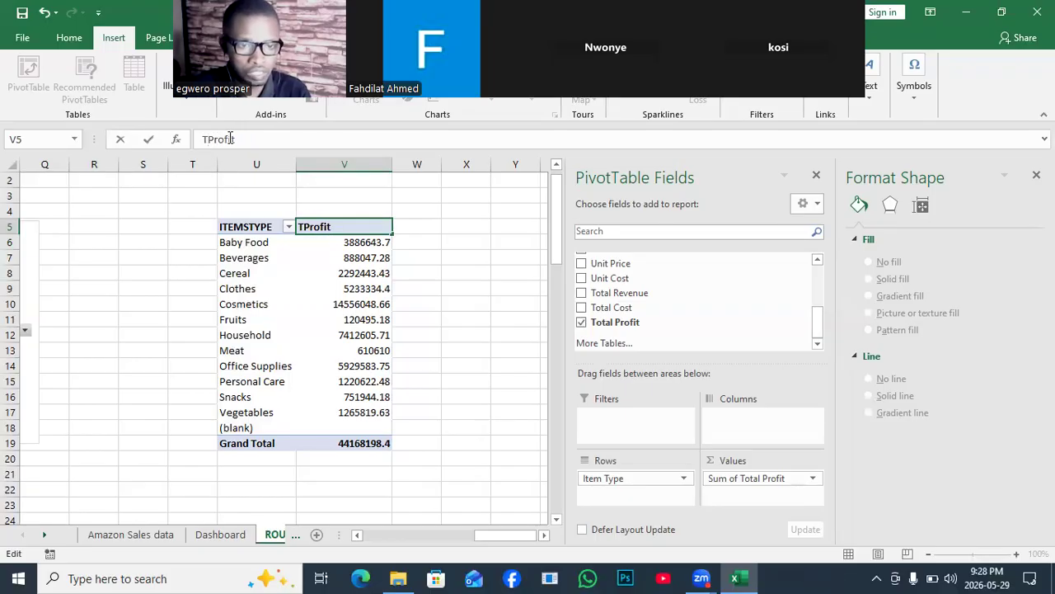
click(410, 287)
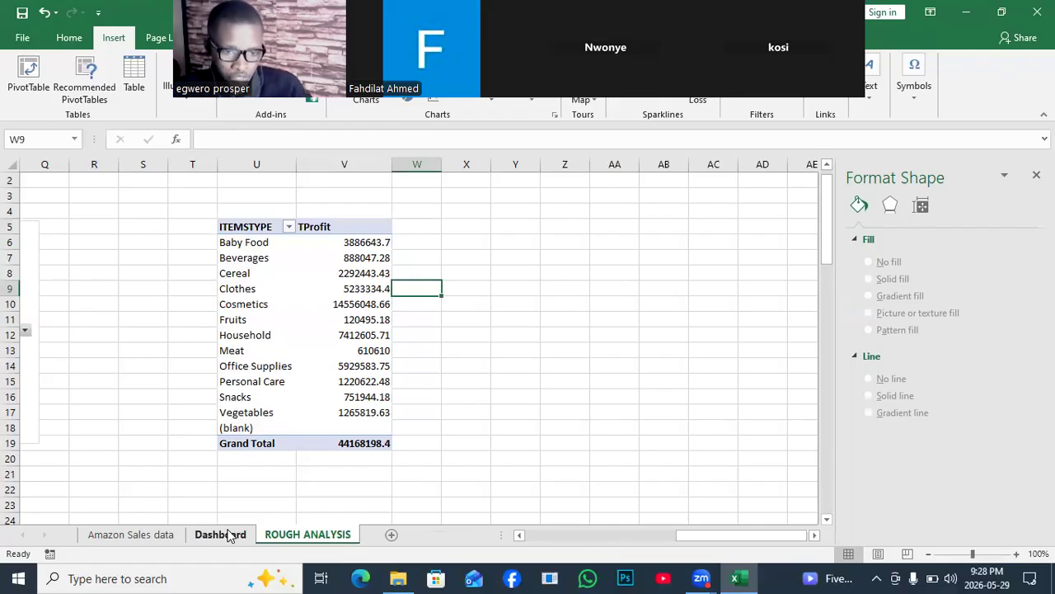
- Link cell J10 of the Dashboard sheet to the ITEMSTYPE header in cell U5 of ROUGH ANALYSIS
click(221, 534)
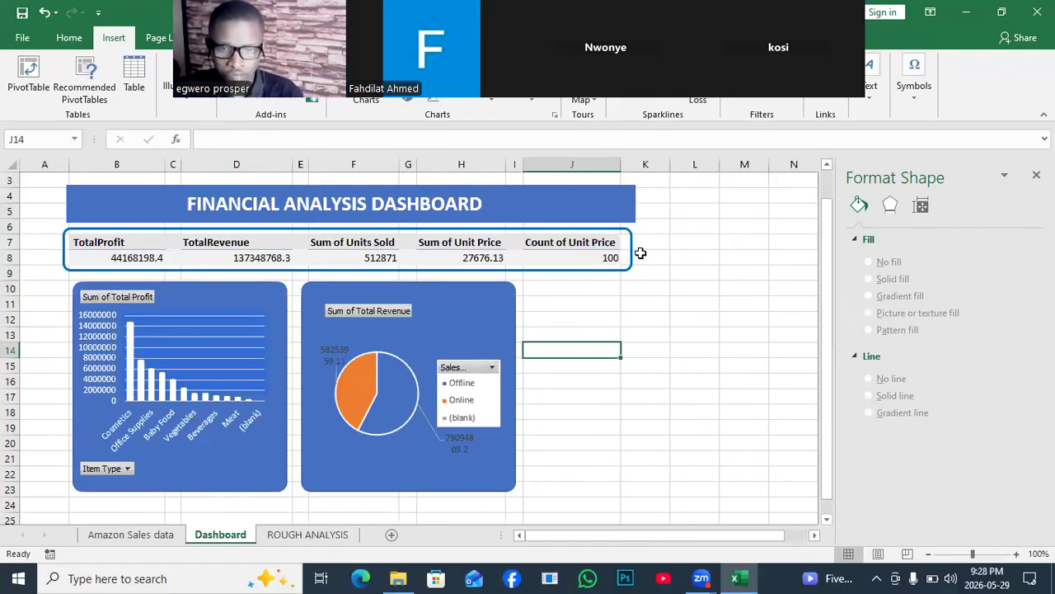
drag(621, 164, 540, 187)
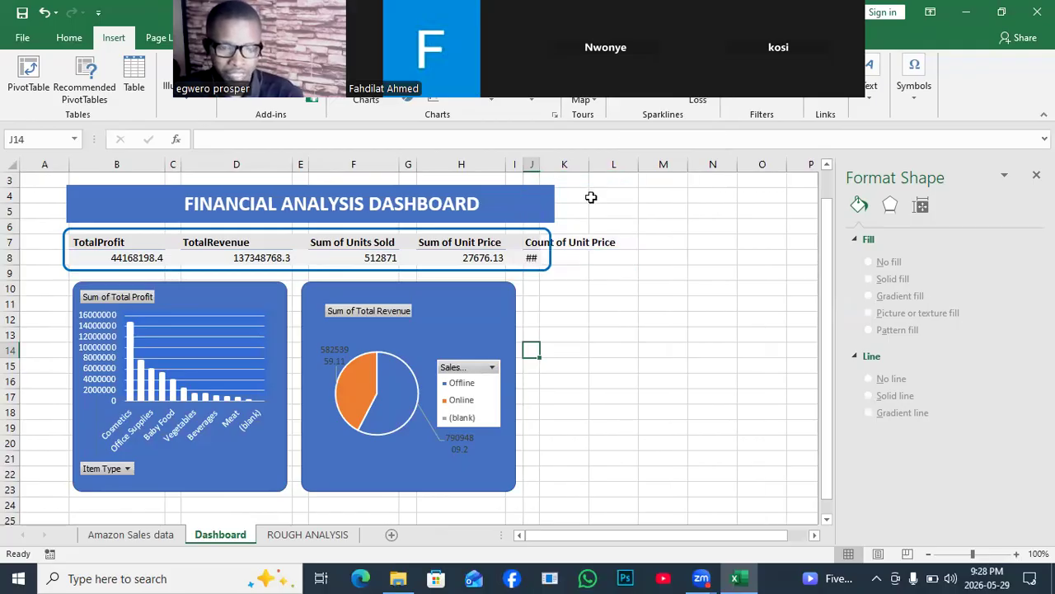
key(ctrl+z)
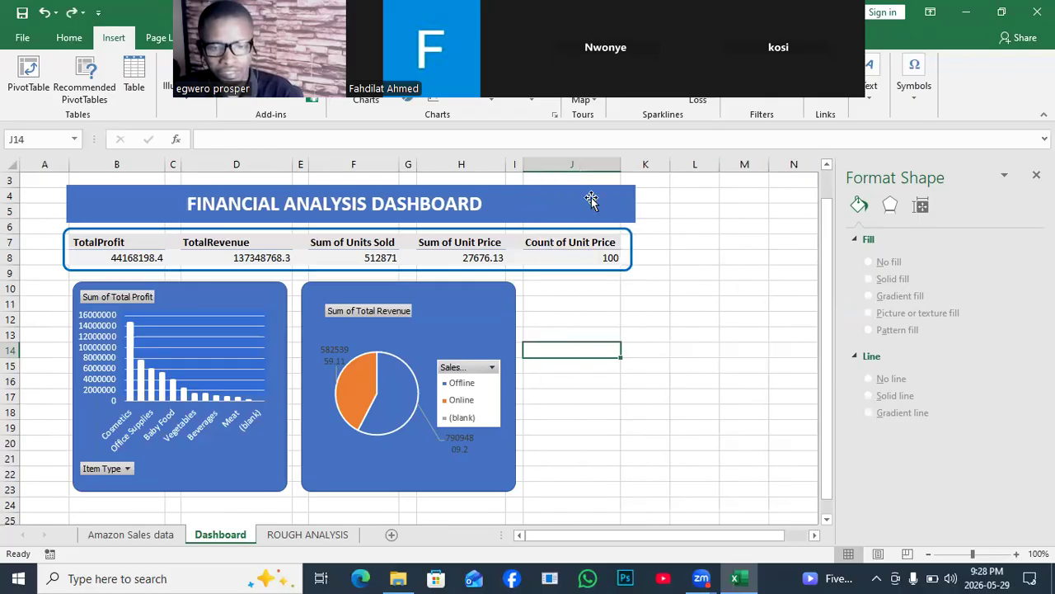
click(548, 291)
text(=)
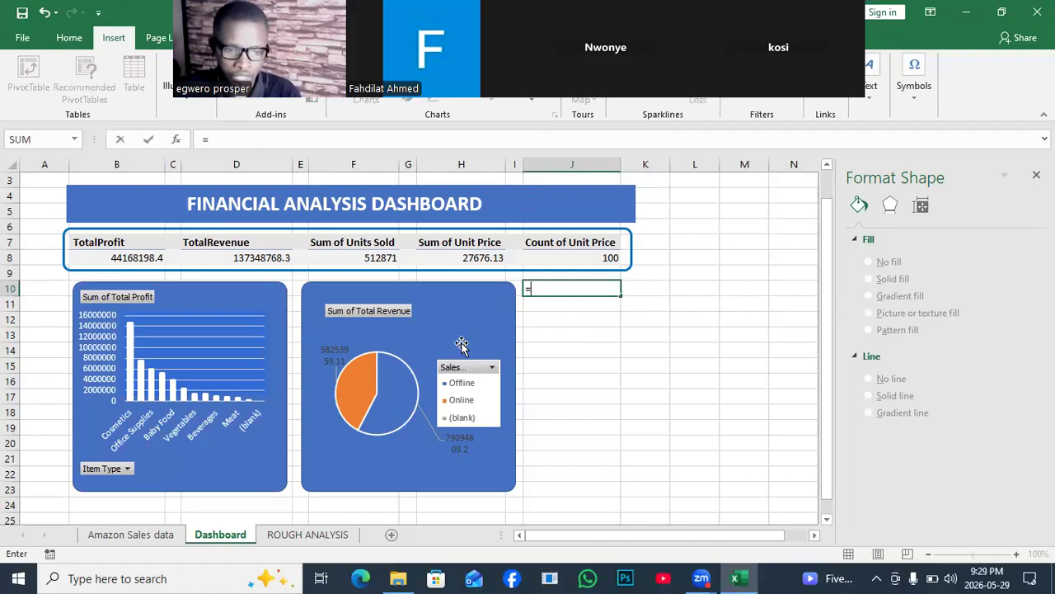
click(299, 535)
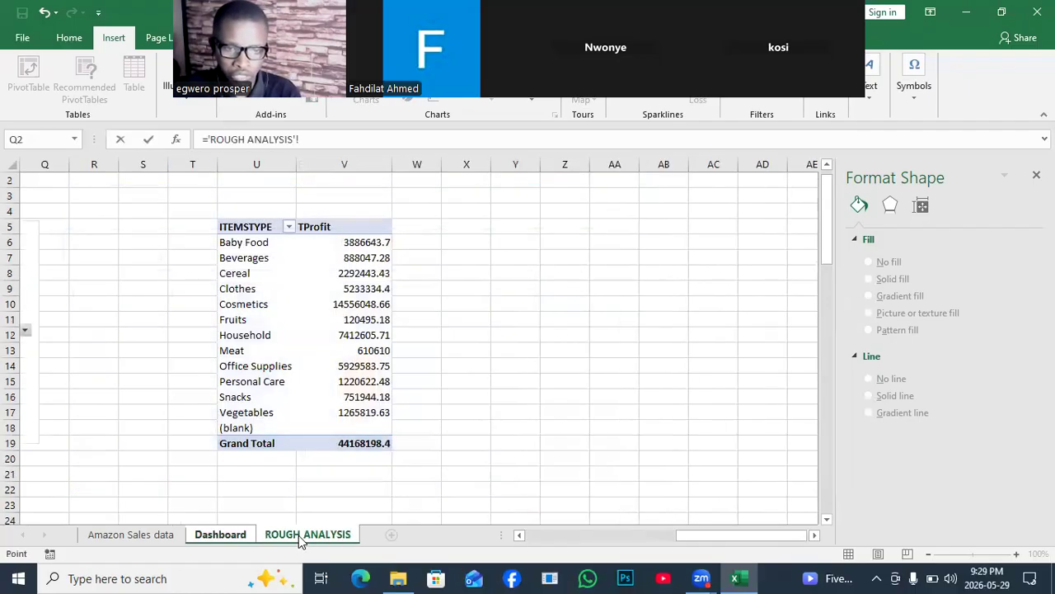
click(240, 226)
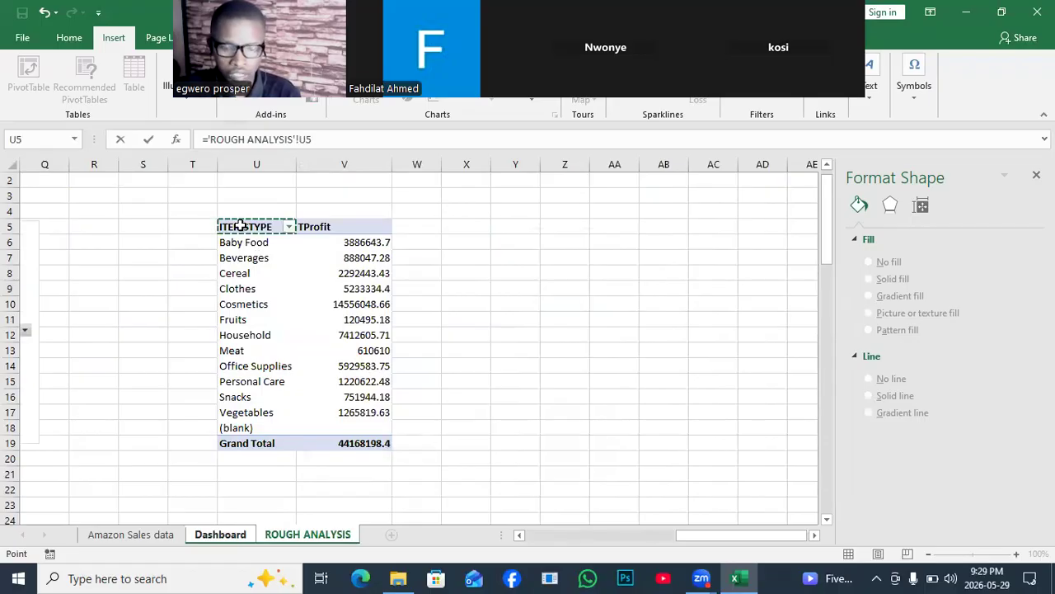
key(Return)
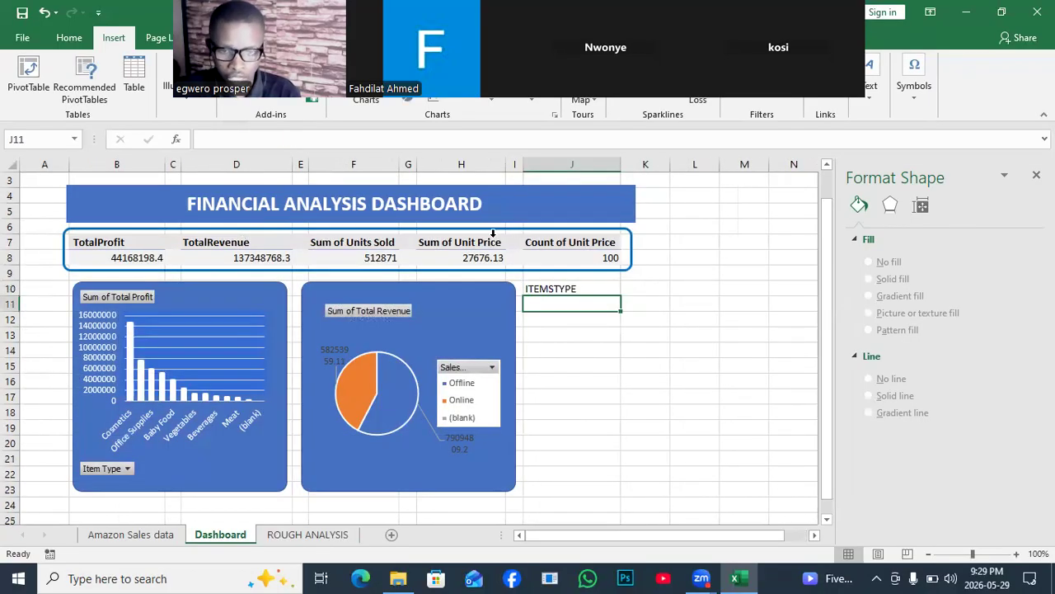
- Link Dashboard cell K10 to the TProfit header in cell V5 of ROUGH ANALYSIS
click(636, 287)
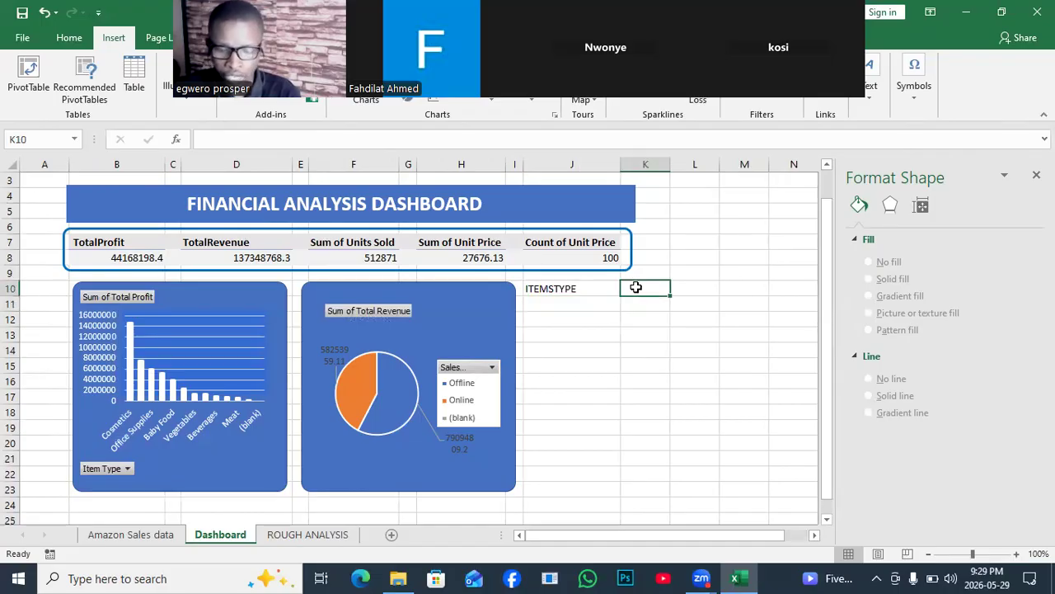
text(=)
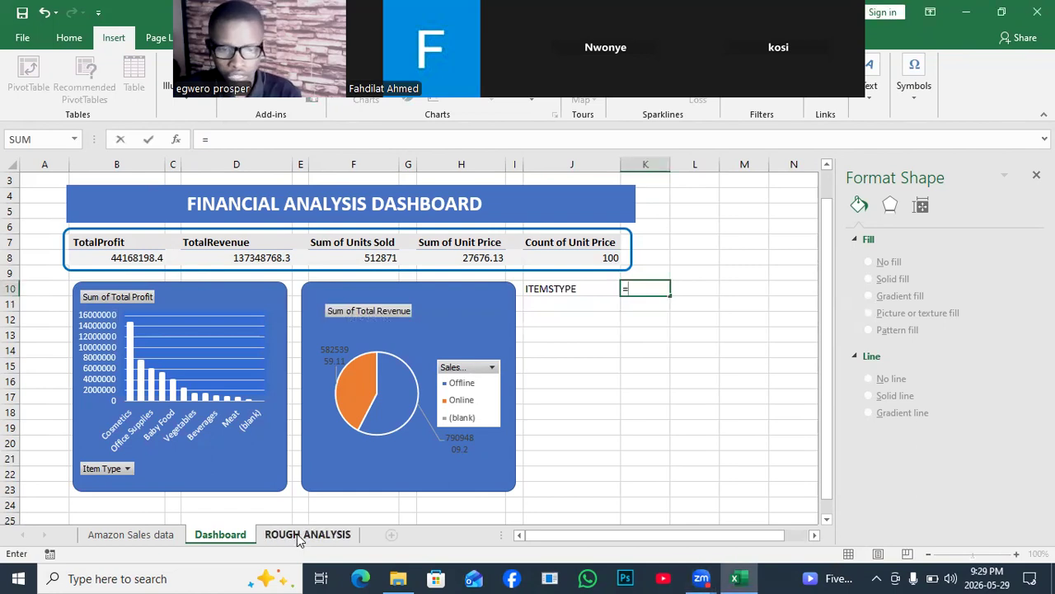
click(297, 533)
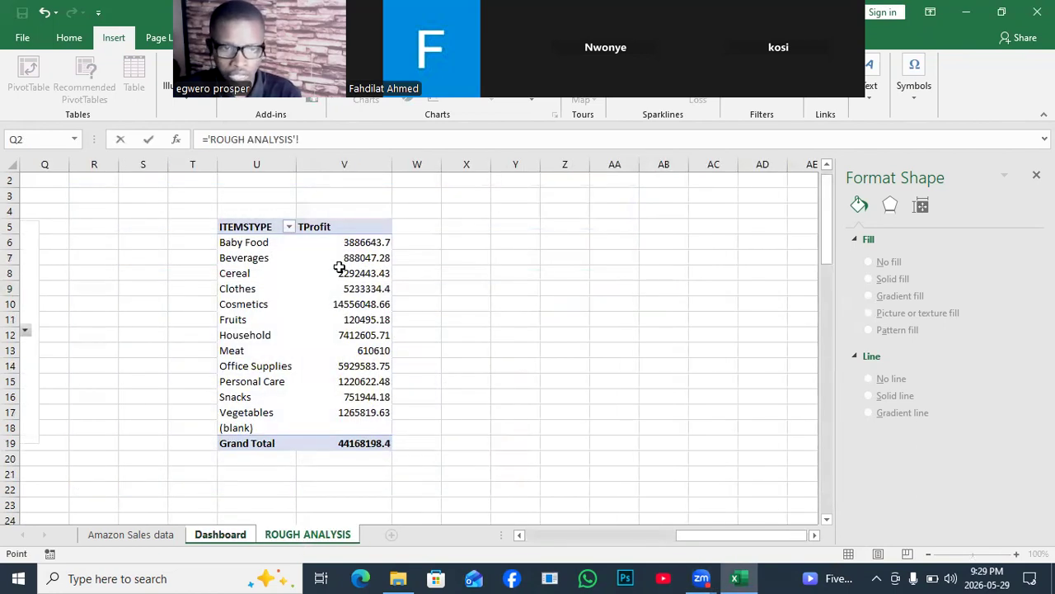
click(334, 226)
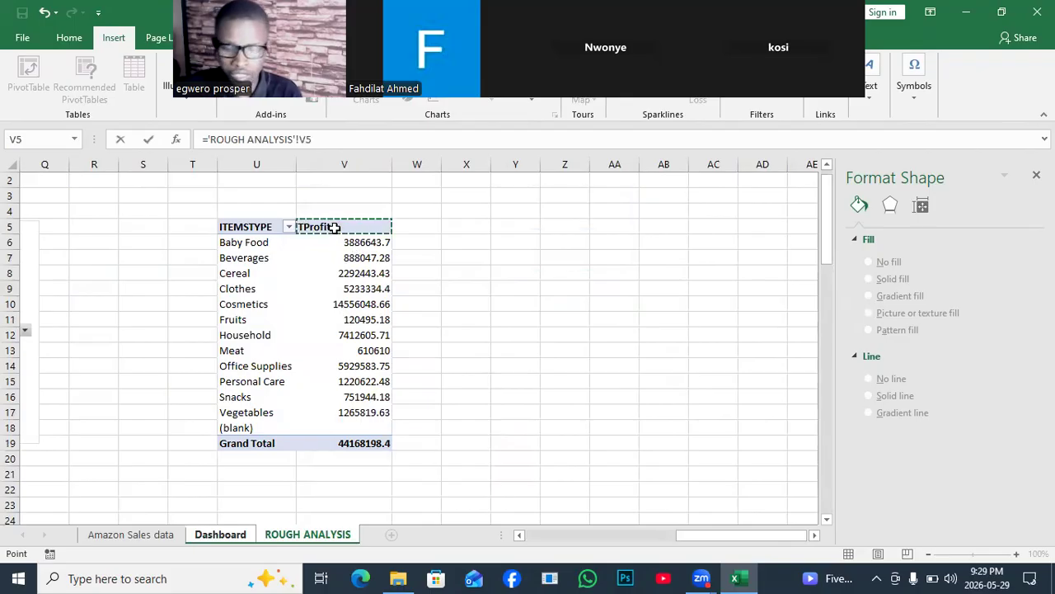
key(Return)
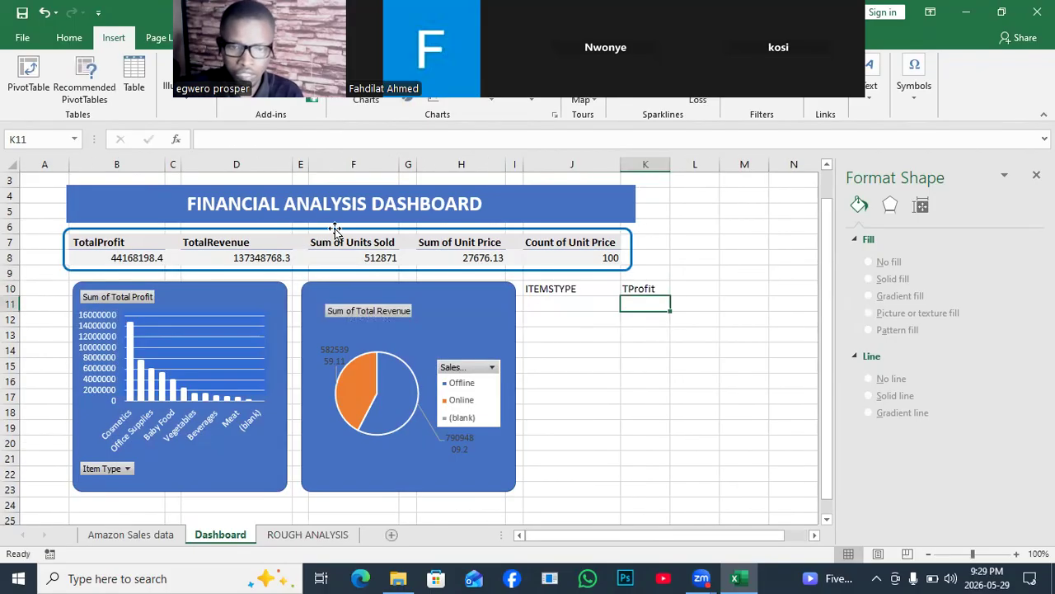
- Link Dashboard cell J11 to the first item, Baby Food, in cell U6 of ROUGH ANALYSIS
click(550, 303)
text(=)
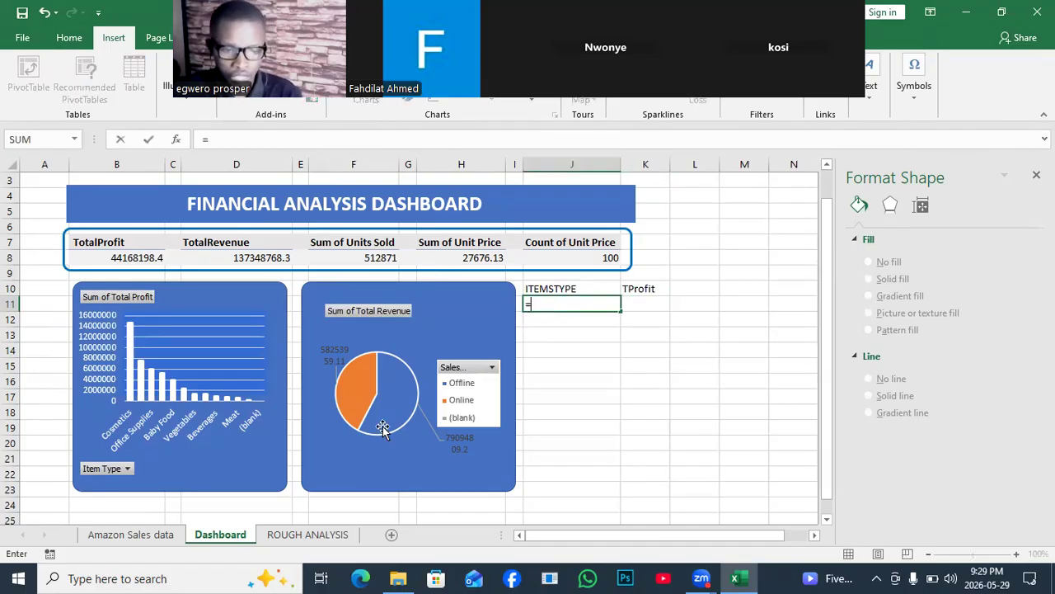
click(297, 533)
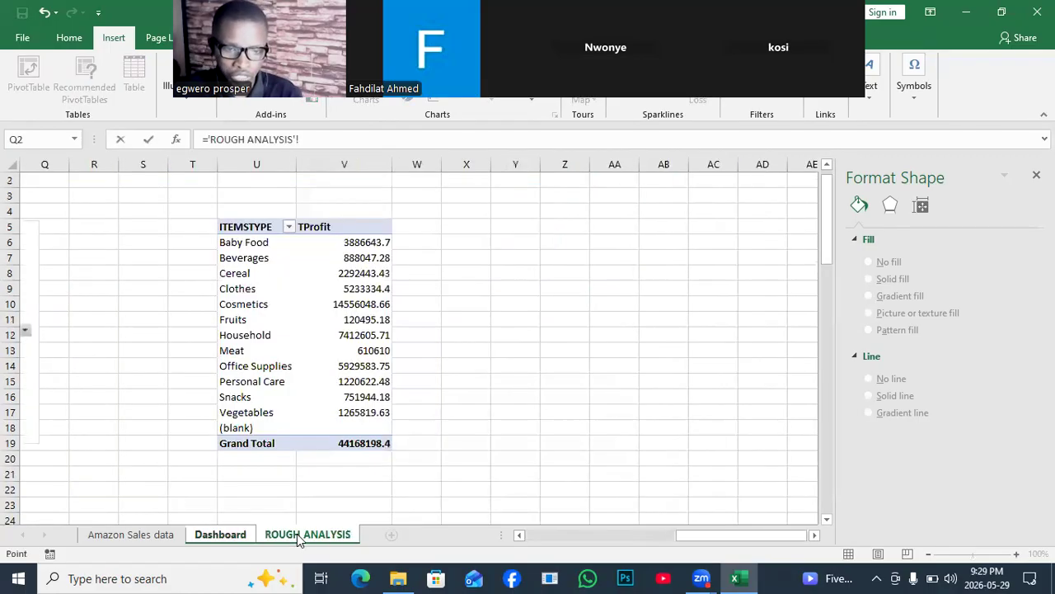
click(236, 243)
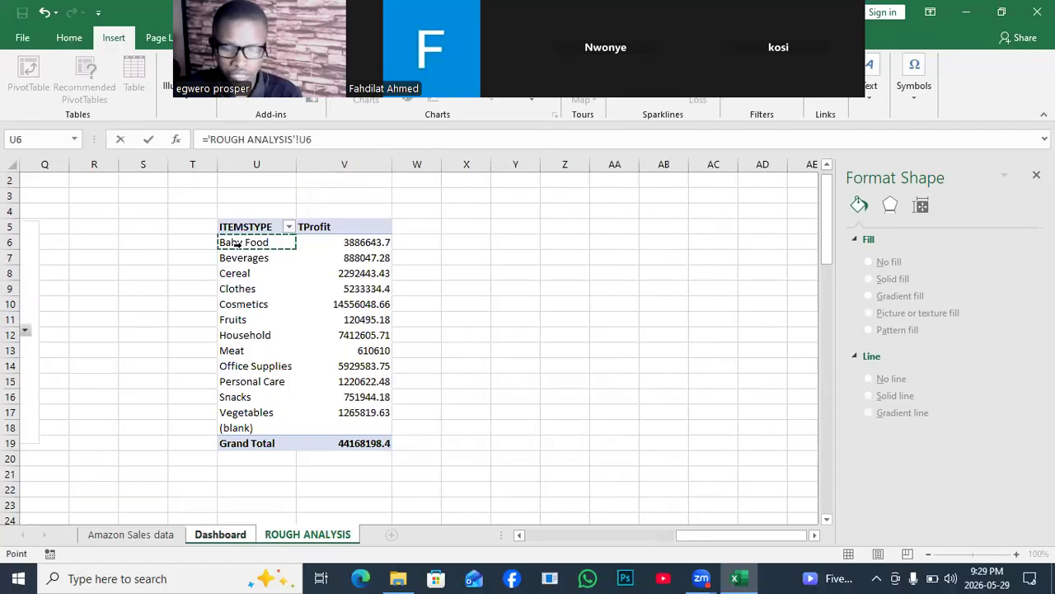
key(Return)
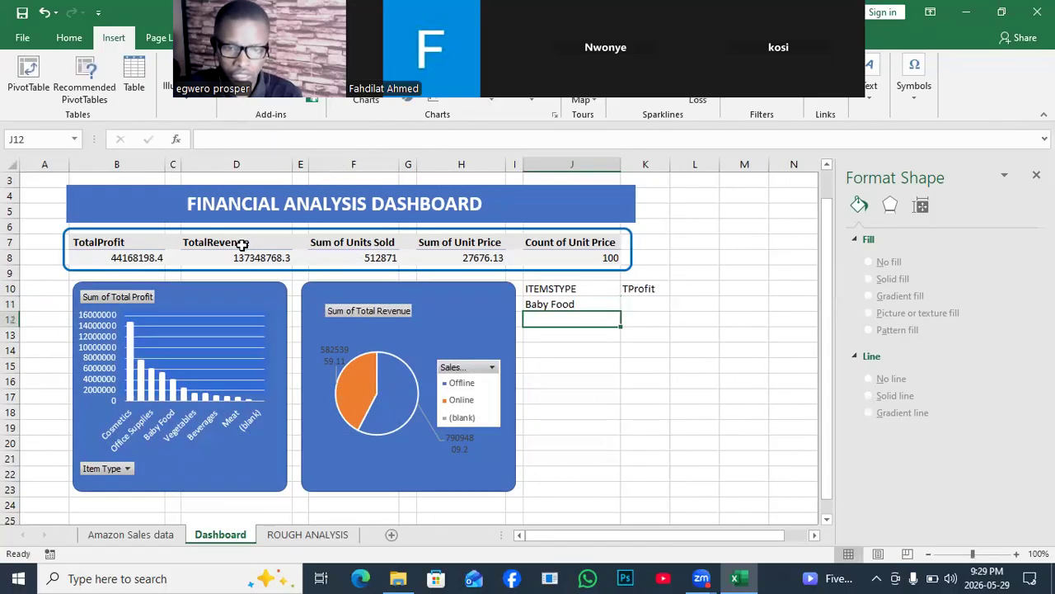
- Fill the J11 item link down to J22 so the list ends at Vegetables, without the blank and Grand Total rows
click(561, 303)
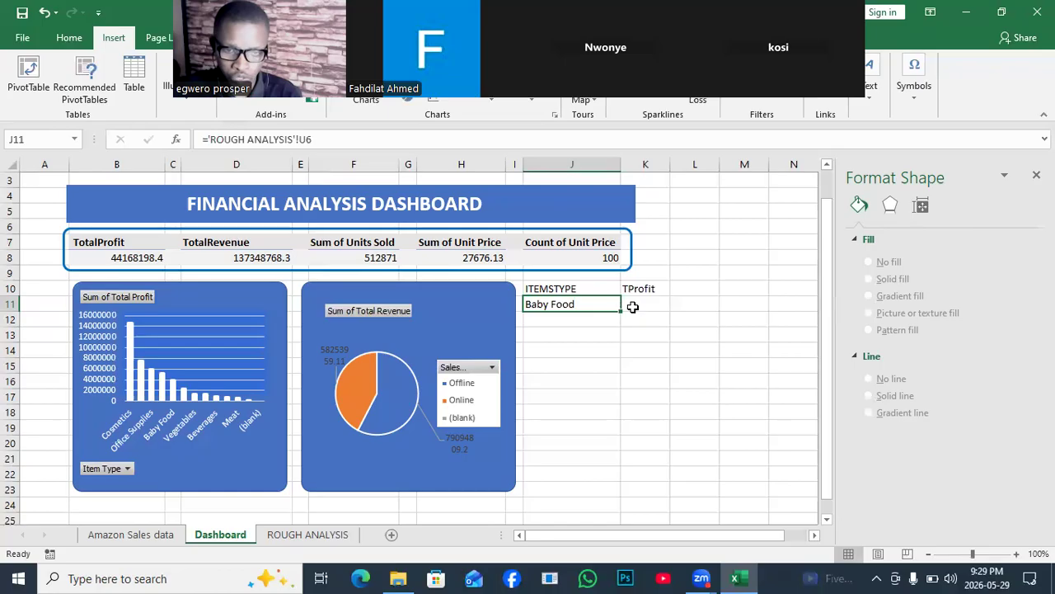
drag(624, 313, 617, 443)
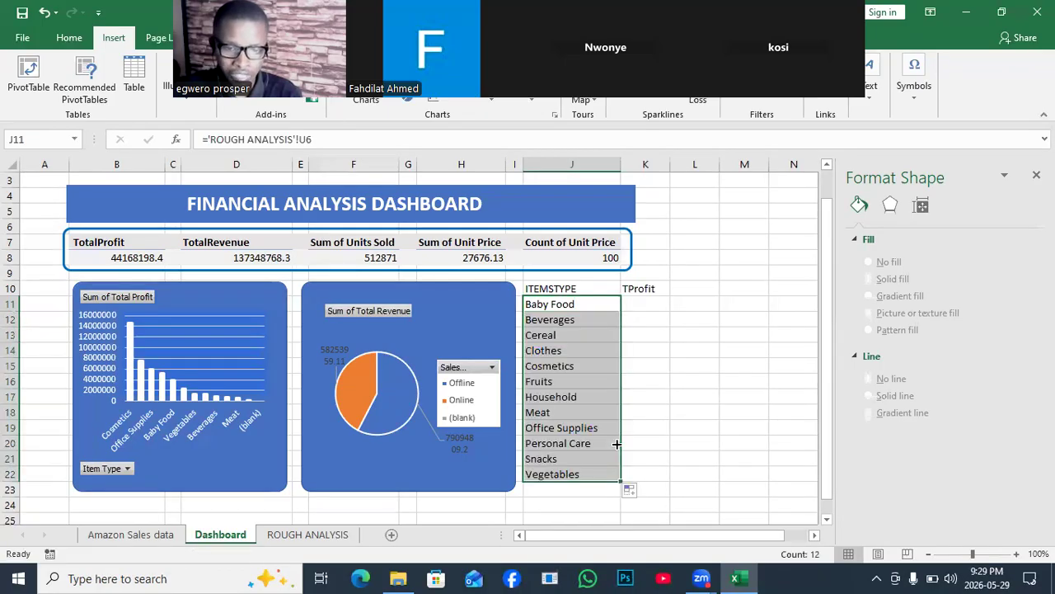
drag(828, 384, 822, 418)
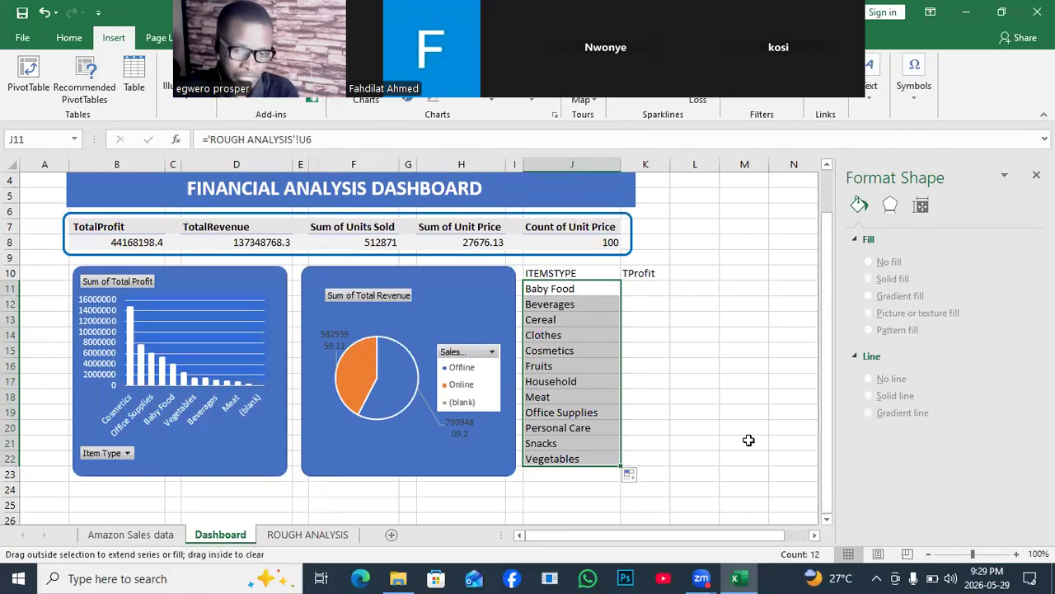
drag(620, 466, 621, 506)
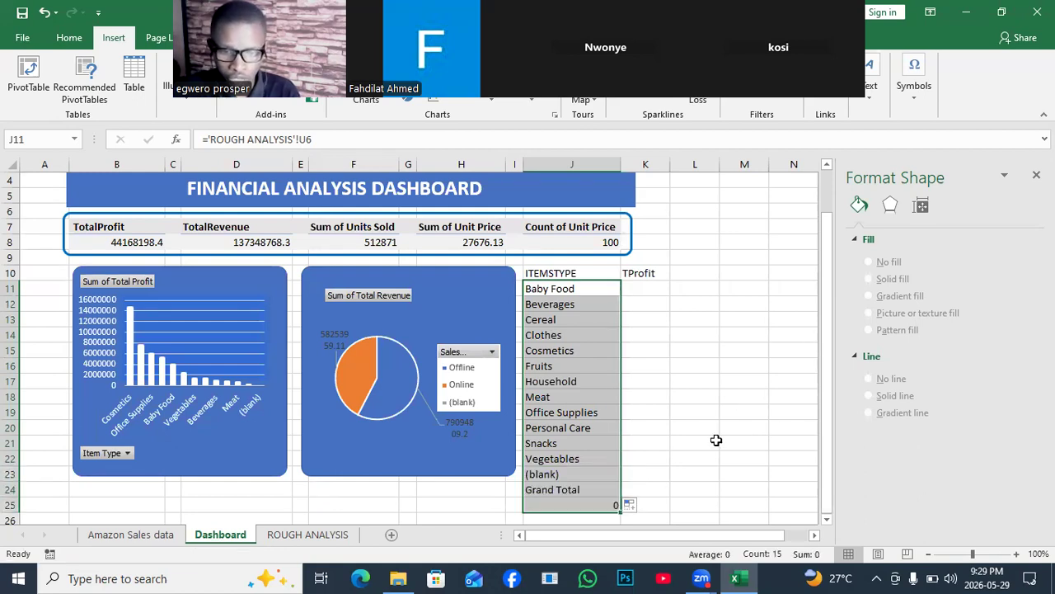
drag(620, 511, 621, 466)
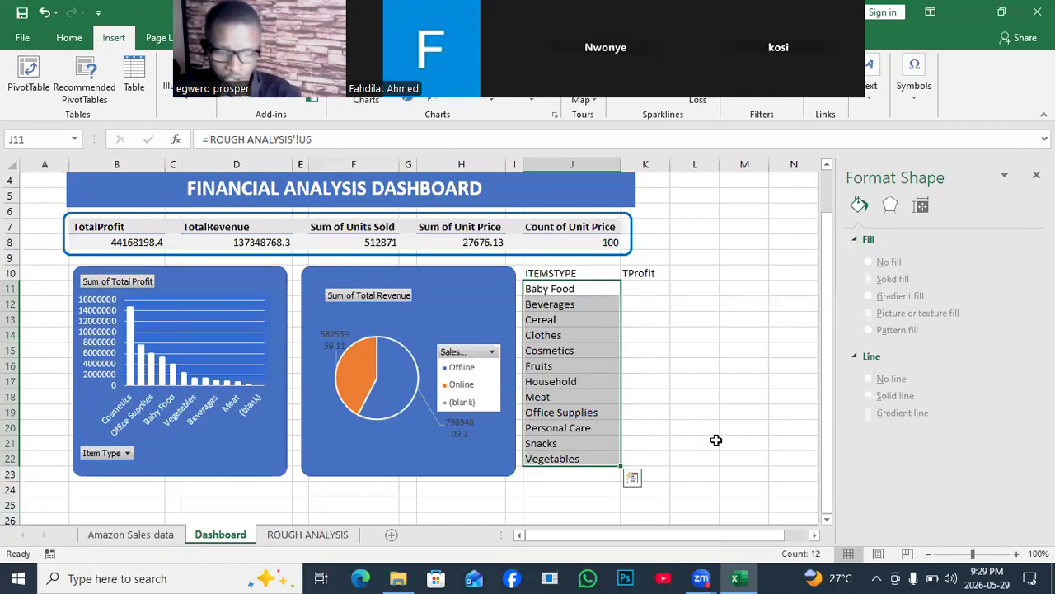
click(652, 338)
click(626, 287)
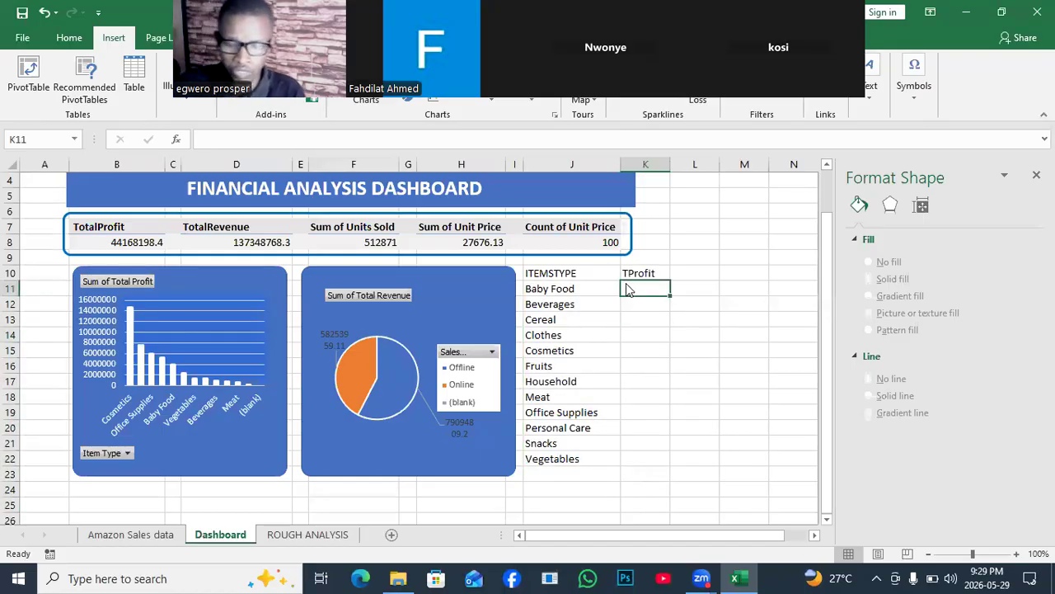
- Try to link Dashboard K11 to the Baby Food profit in V6 of ROUGH ANALYSIS and fill it down to K22, clearing the cells again
text(=)
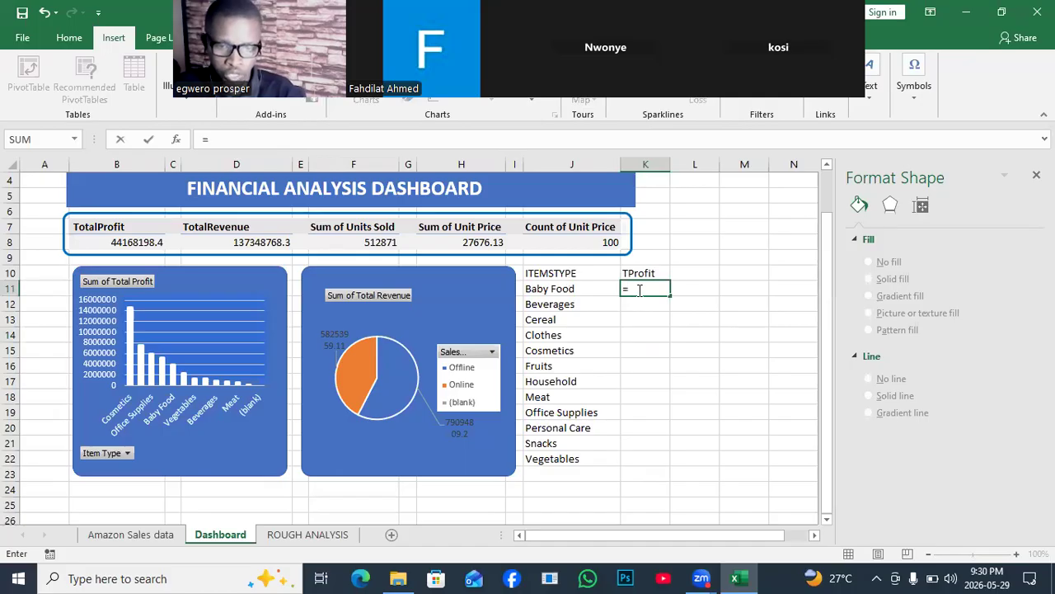
click(293, 537)
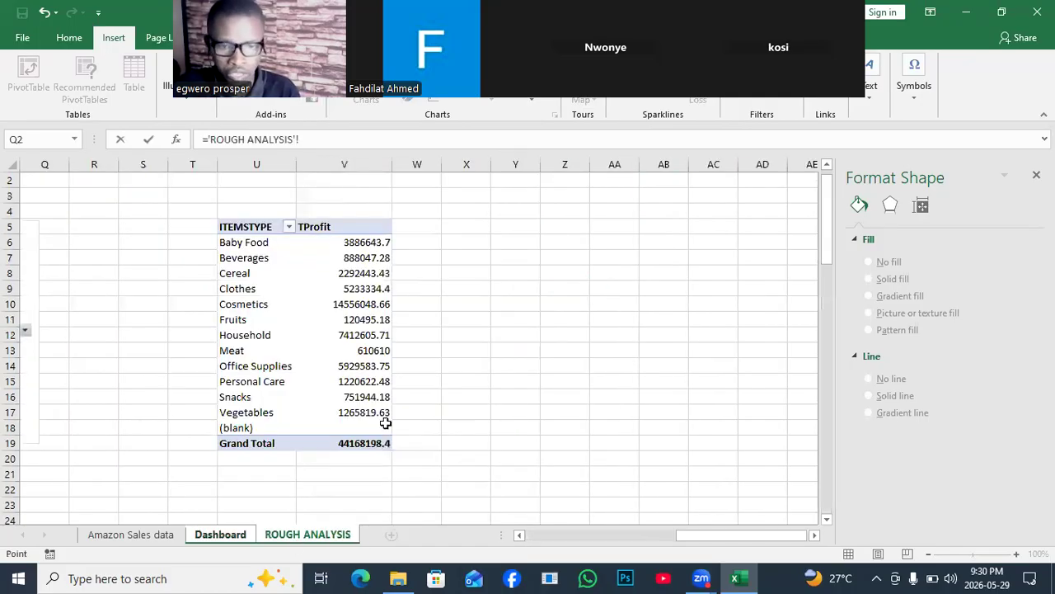
click(351, 243)
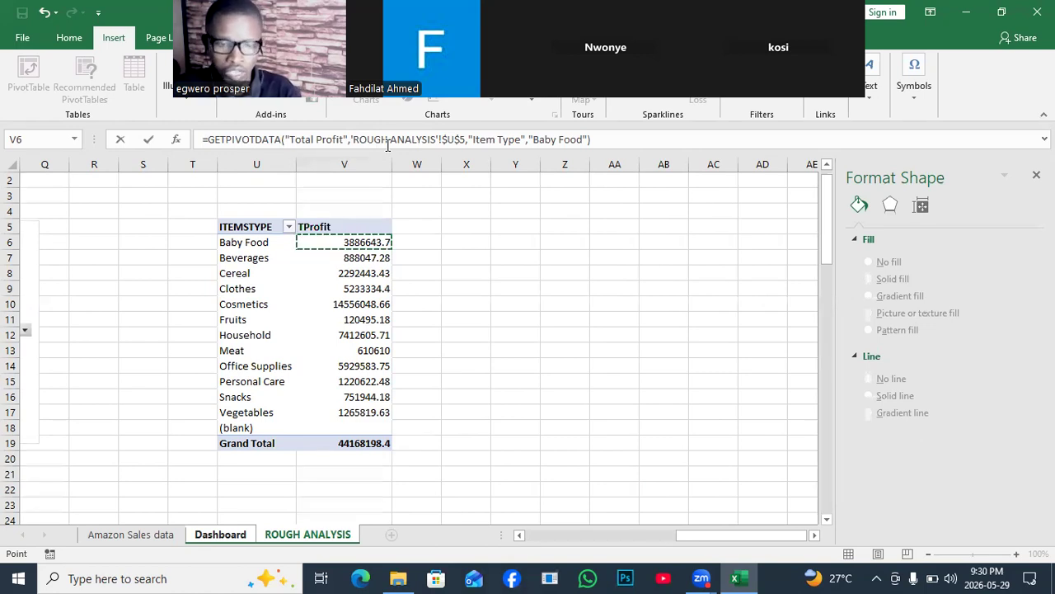
key(Return)
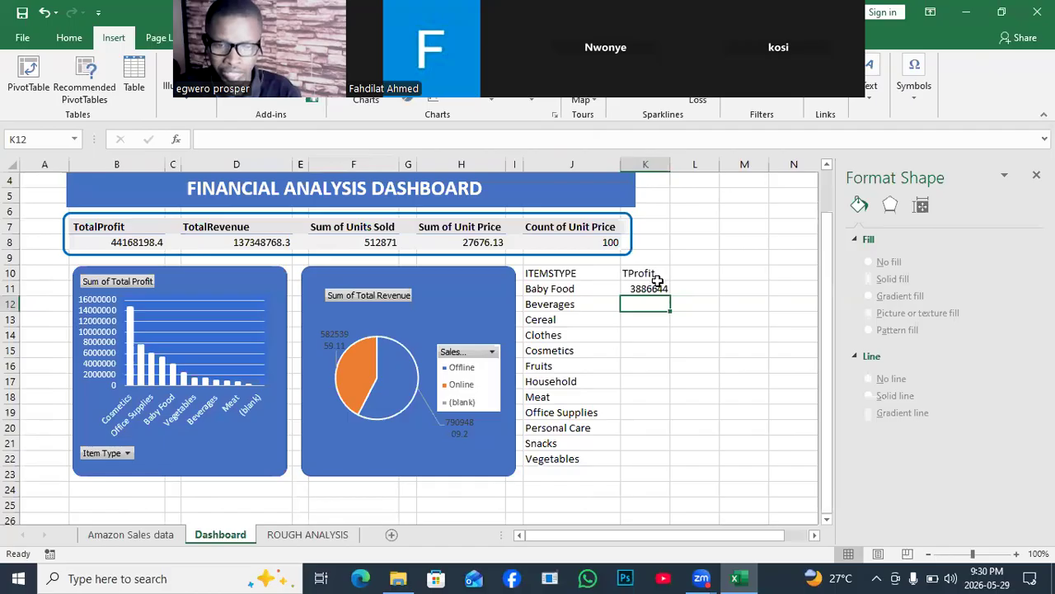
click(660, 285)
drag(670, 292, 681, 444)
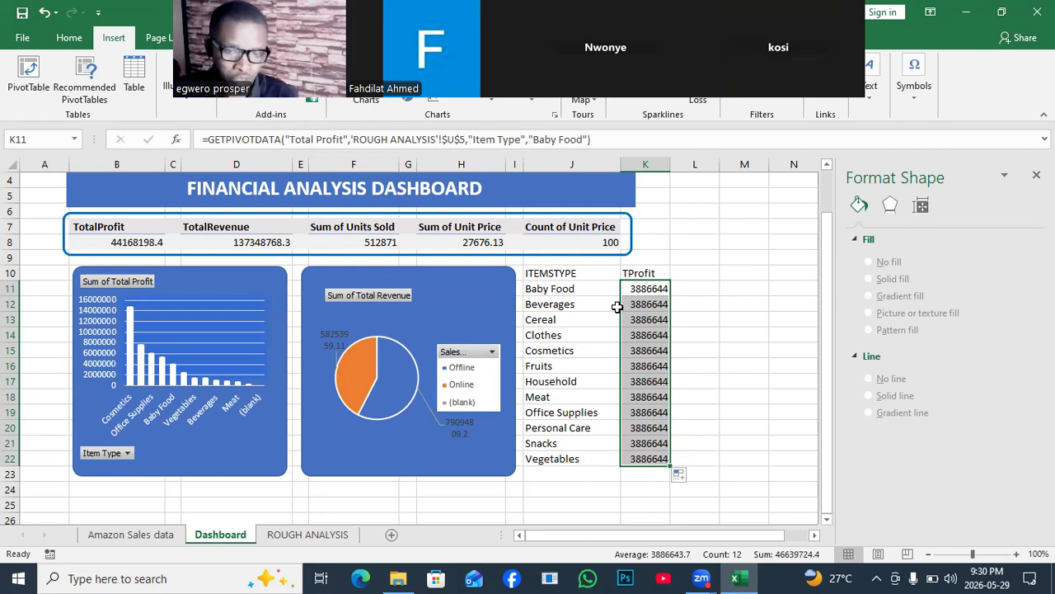
key(Delete)
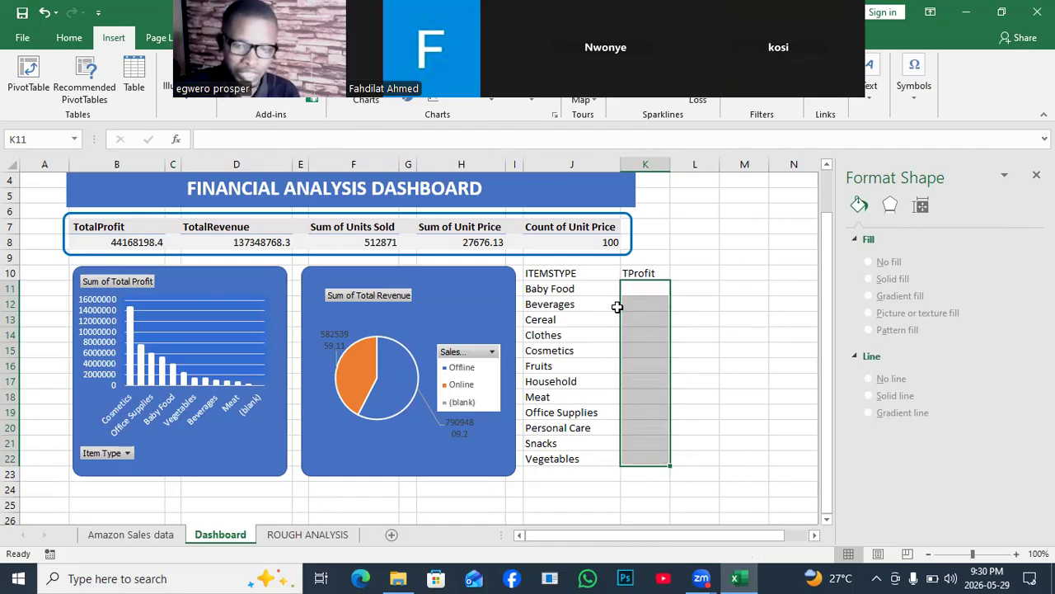
- Try linking K11 to V6 of ROUGH ANALYSIS with Baby Food removed from between the GETPIVOTDATA quotes, and clear the cell again
click(661, 291)
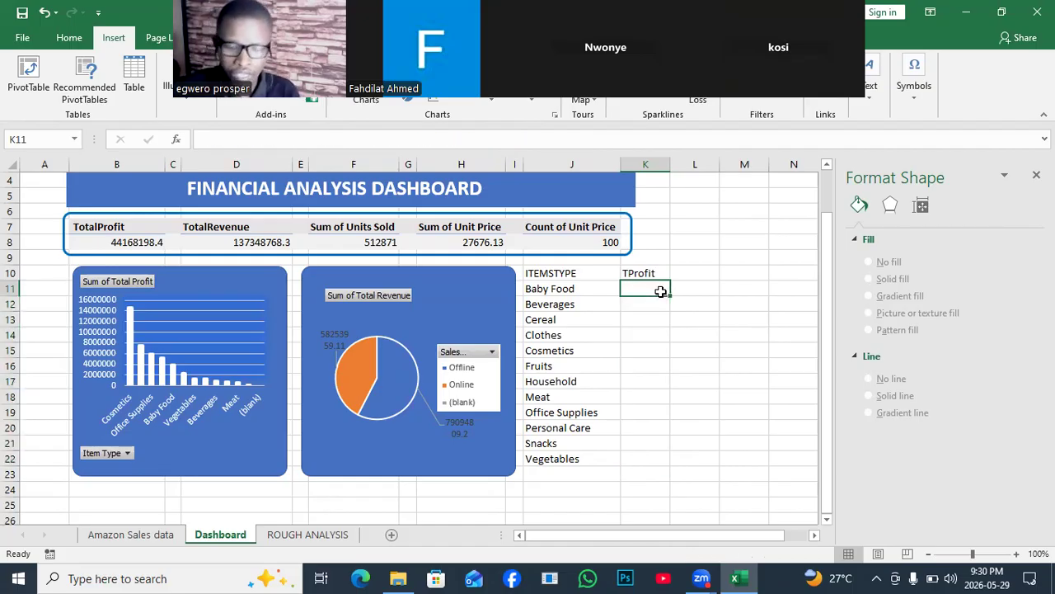
text(=)
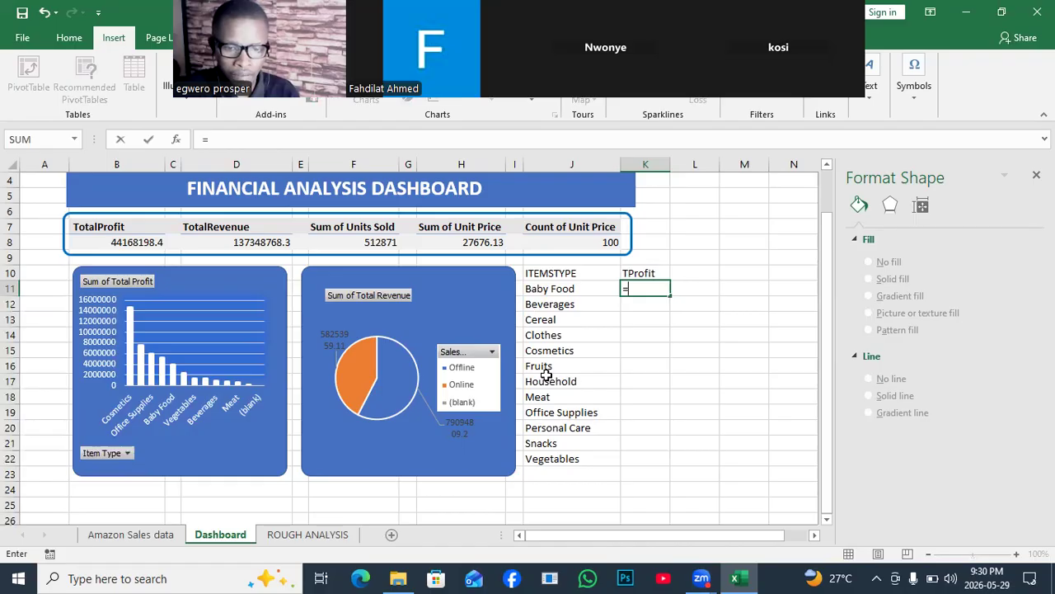
click(308, 534)
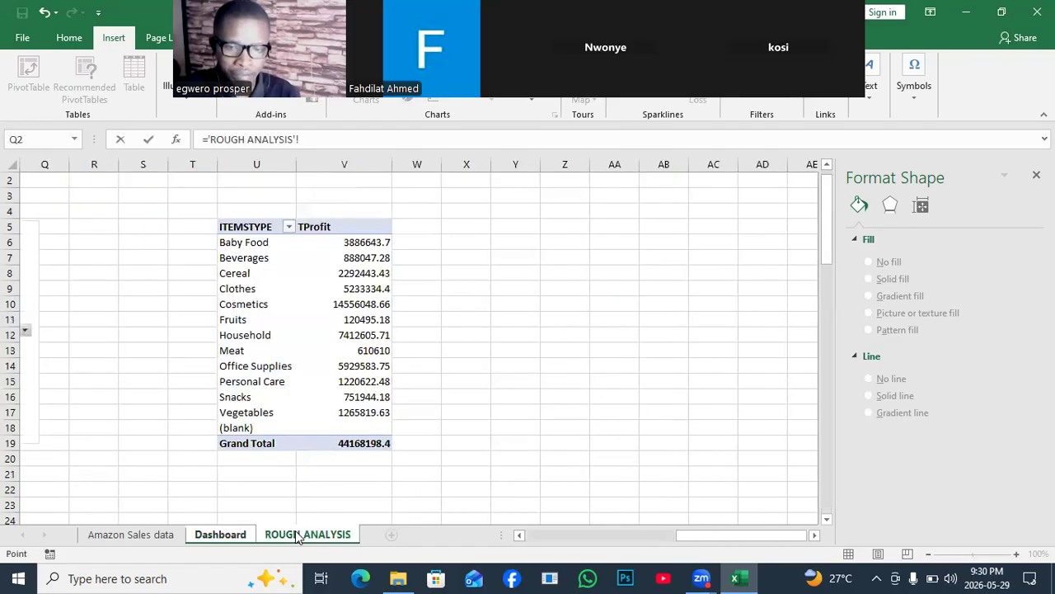
click(354, 246)
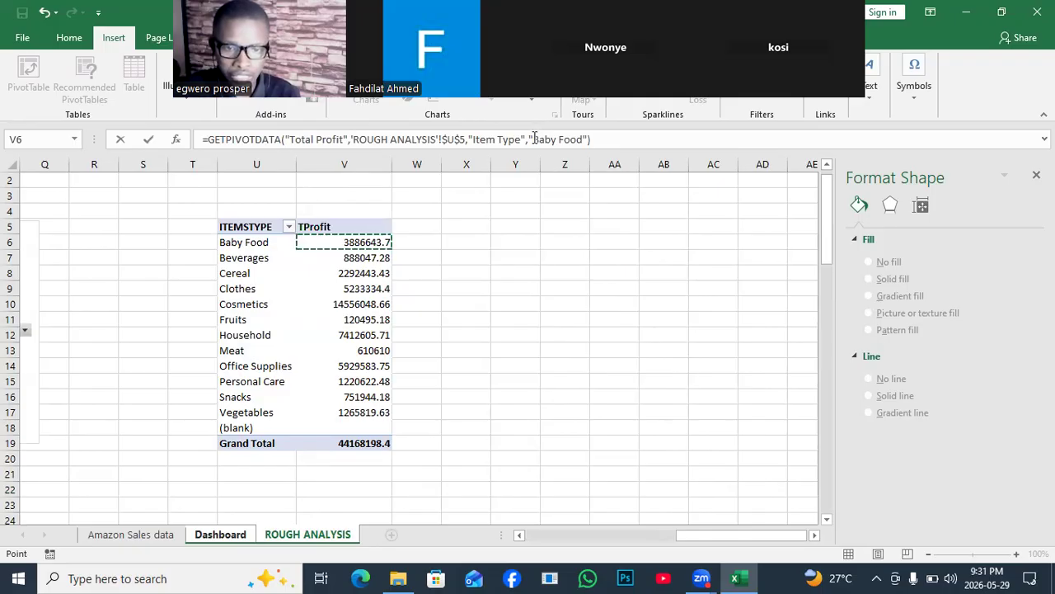
drag(533, 139, 582, 138)
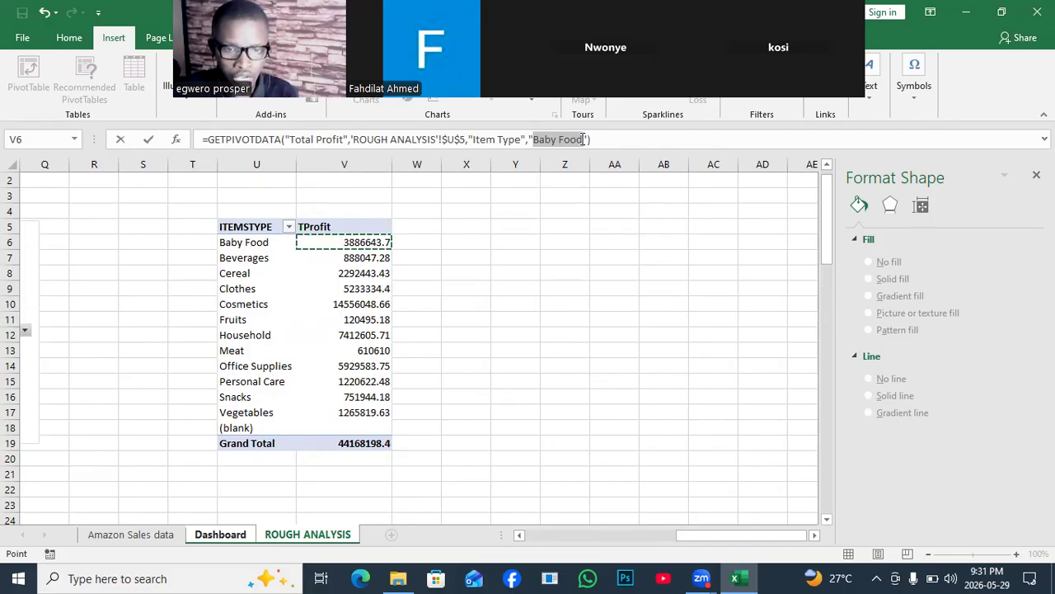
key(F2)
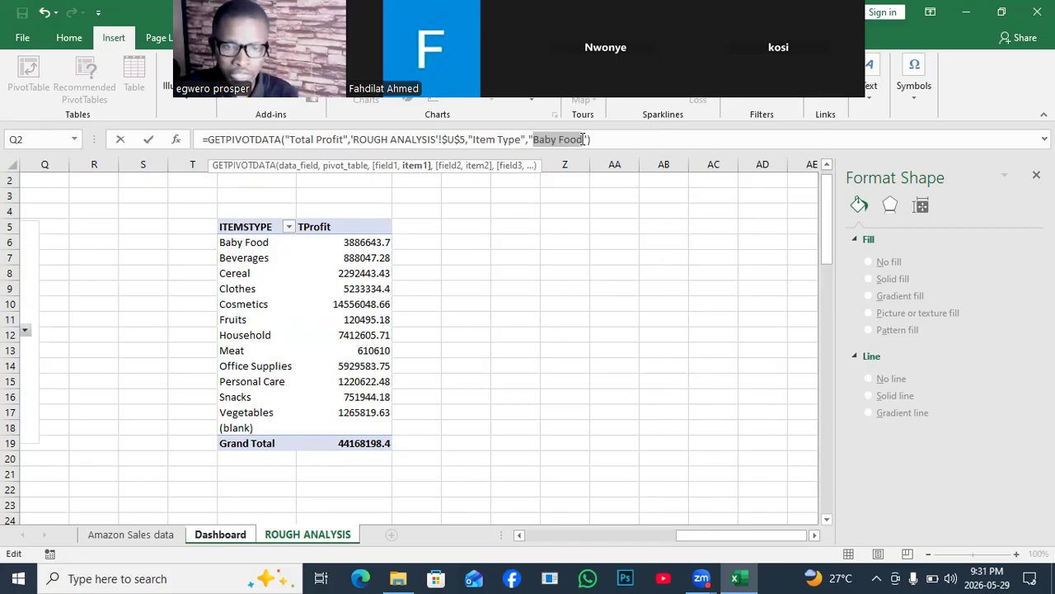
key(BackSpace)
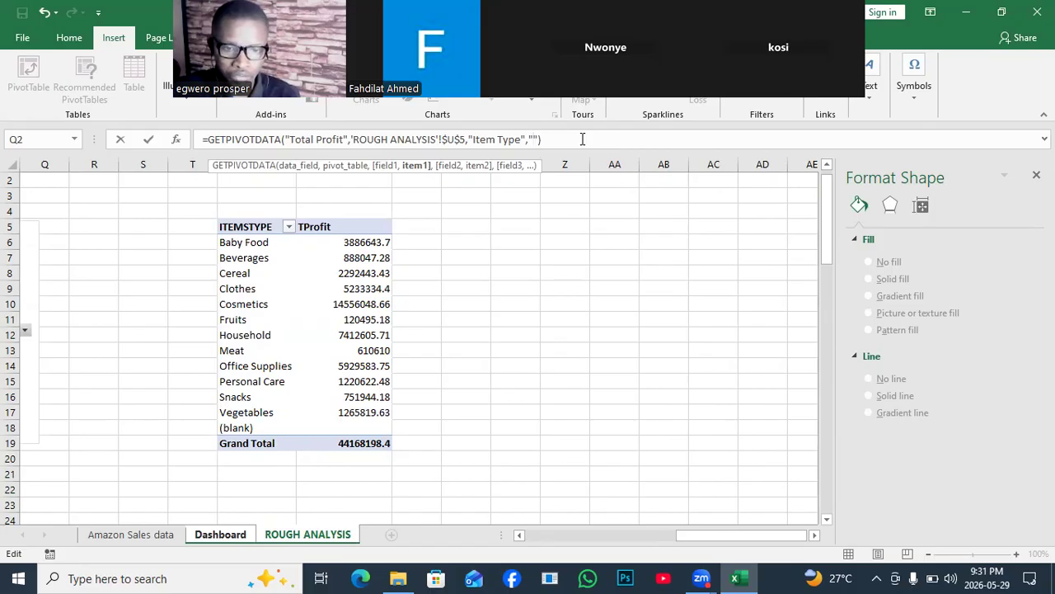
key(Return)
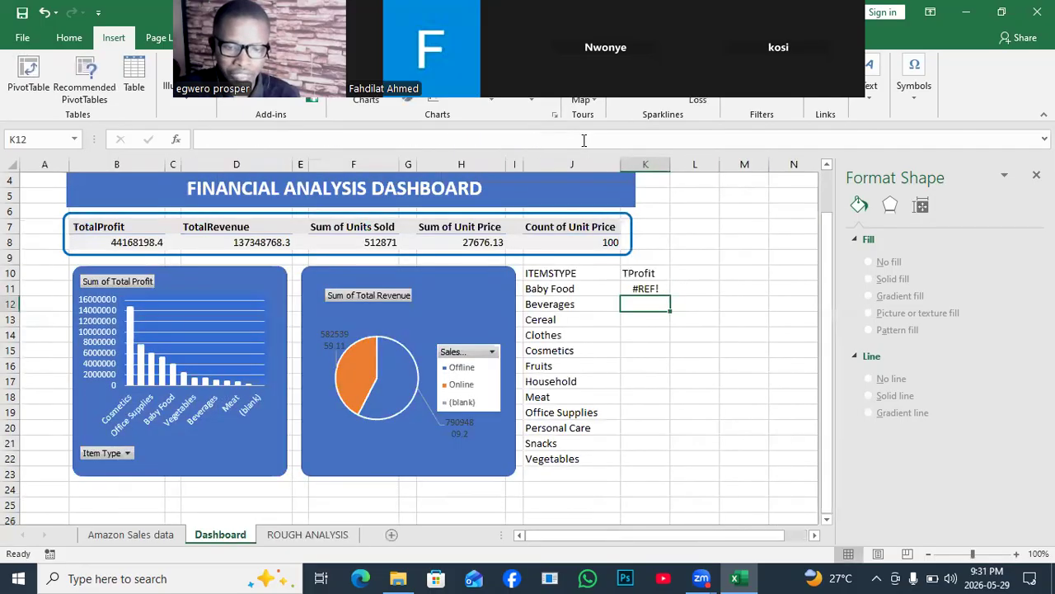
click(643, 288)
key(Delete)
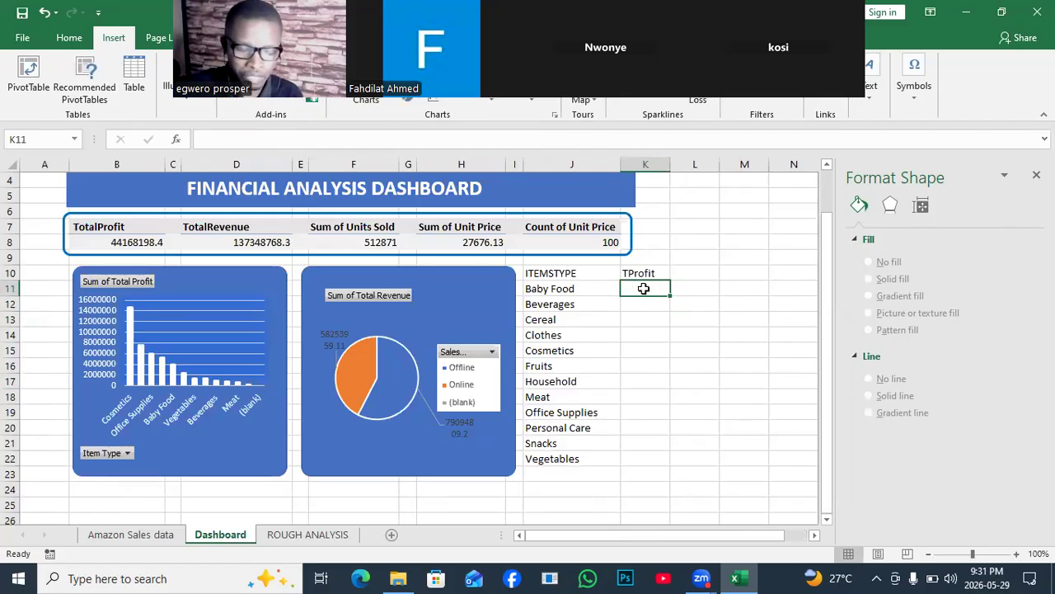
text(=)
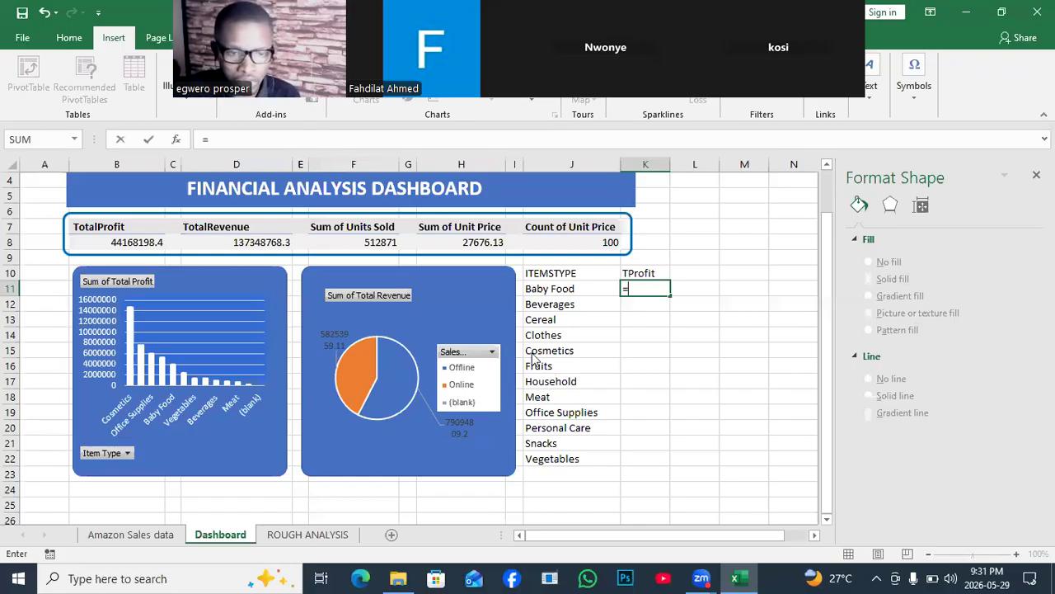
click(307, 534)
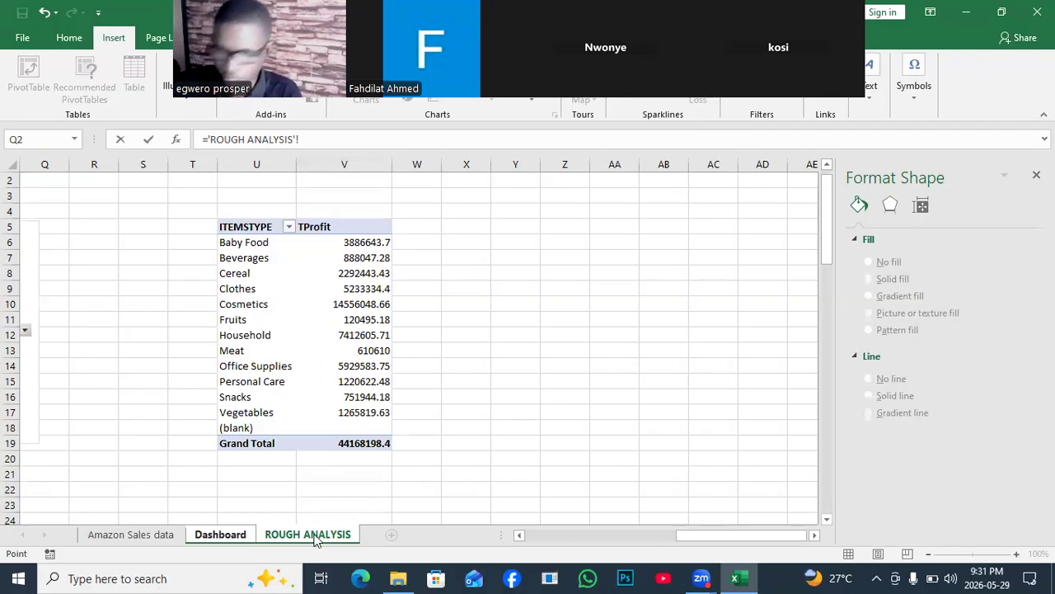
click(221, 536)
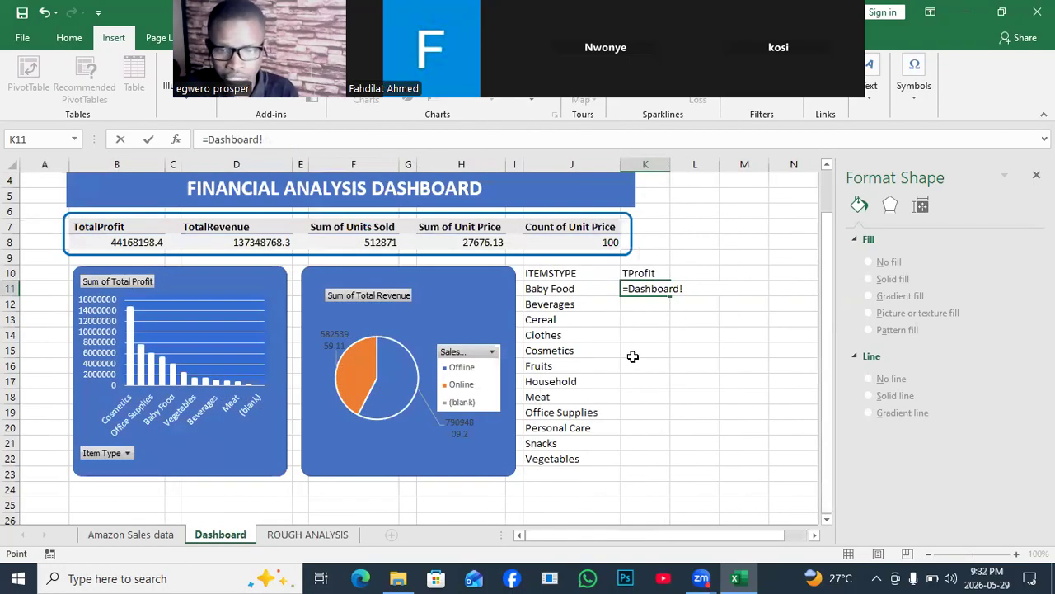
key(BackSpace)
key(BackSpace)
key(BackSpace)
key(BackSpace)
key(BackSpace)
key(BackSpace)
key(BackSpace)
key(BackSpace)
key(BackSpace)
key(BackSpace)
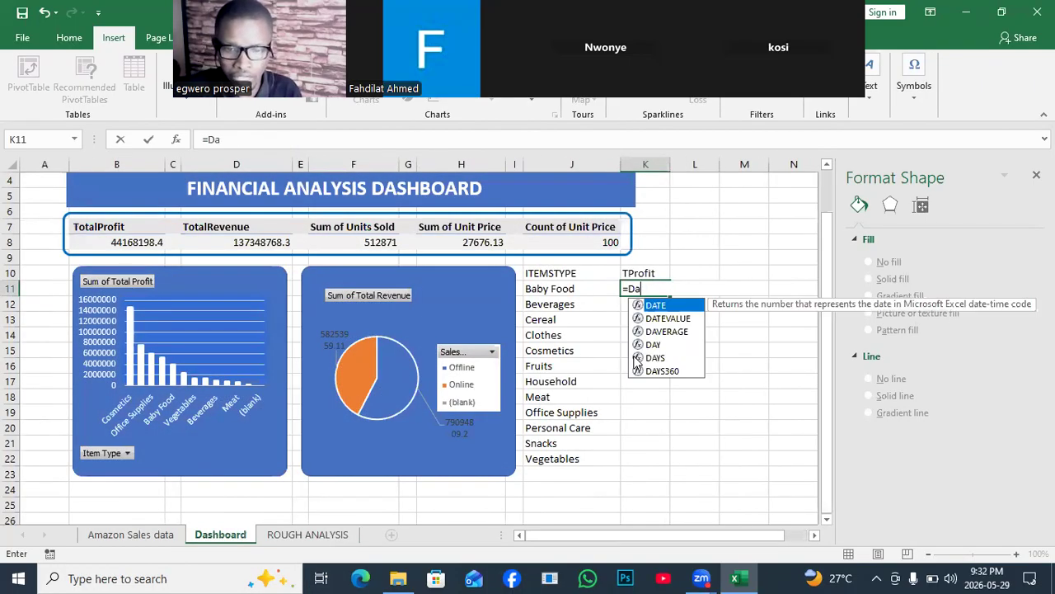
- Try a K11 GETPIVOTDATA link to V6 of ROUGH ANALYSIS with "Baby Food" replaced by the reference V6, and clear the cell again
text(='ROUGH ANALYSIS'!)
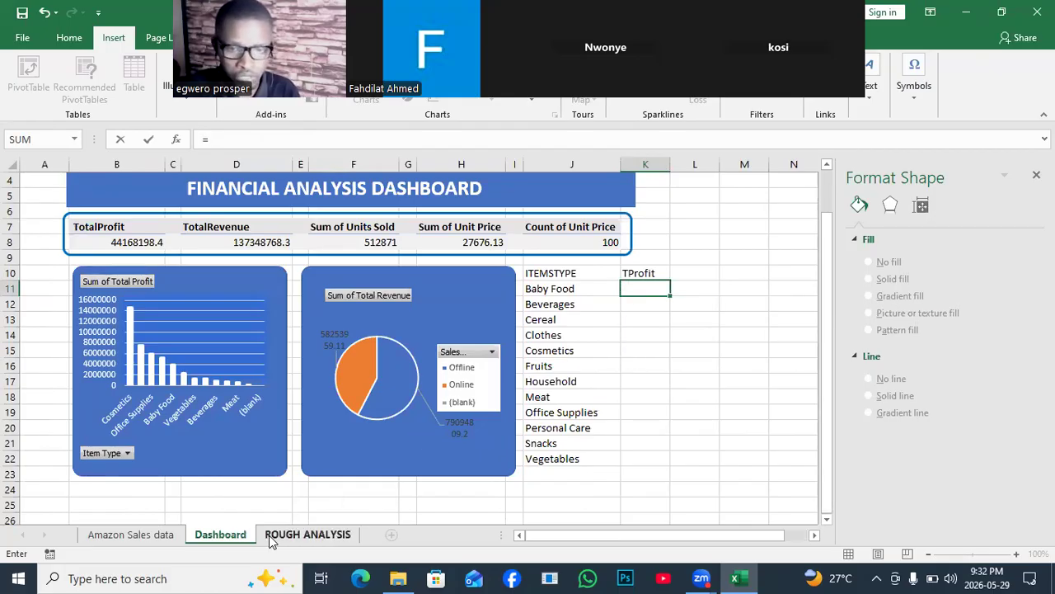
click(306, 535)
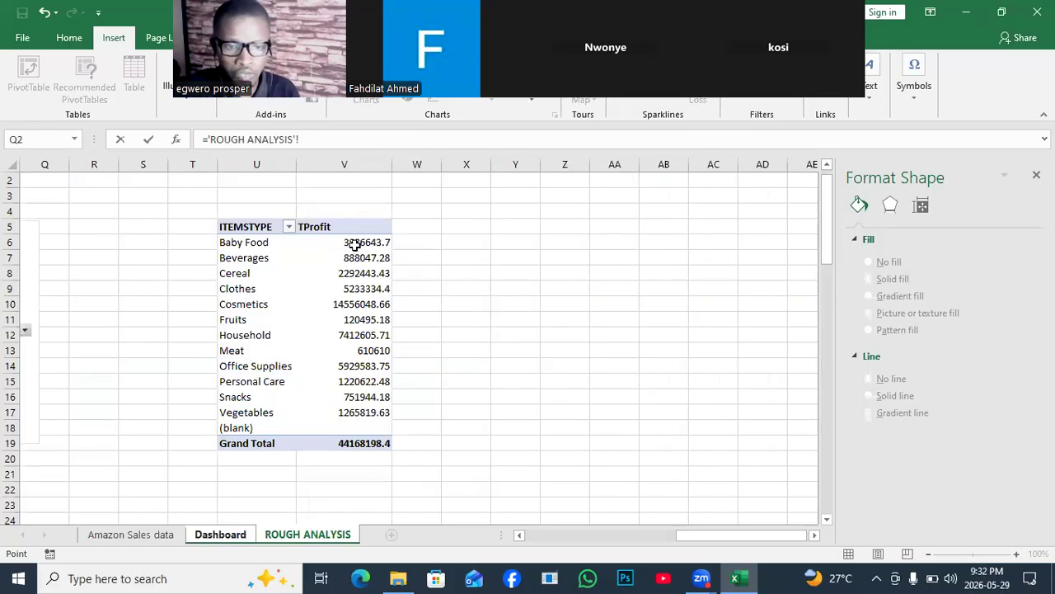
click(354, 244)
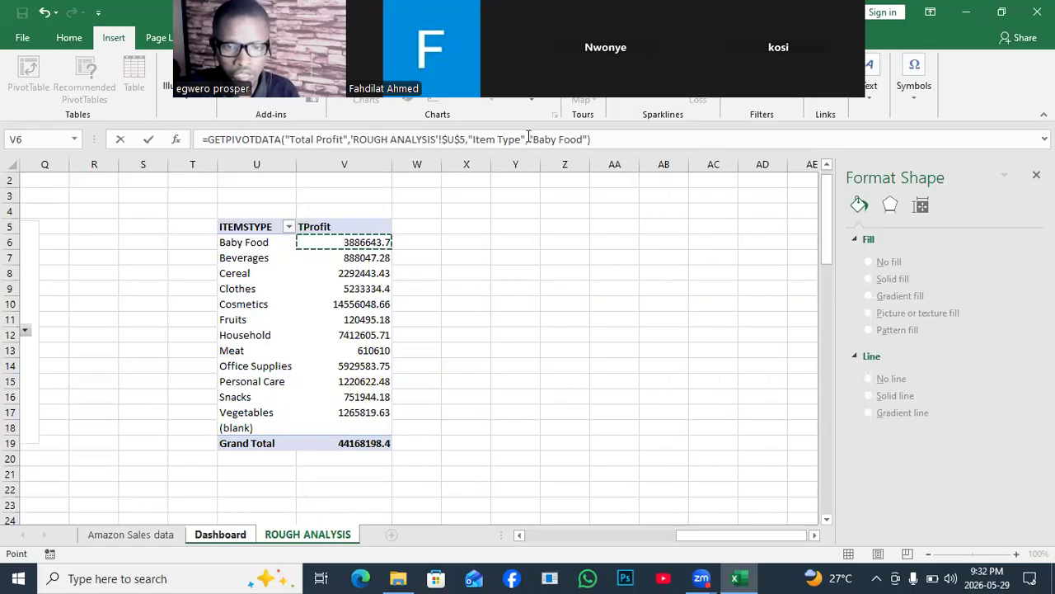
drag(529, 139, 584, 139)
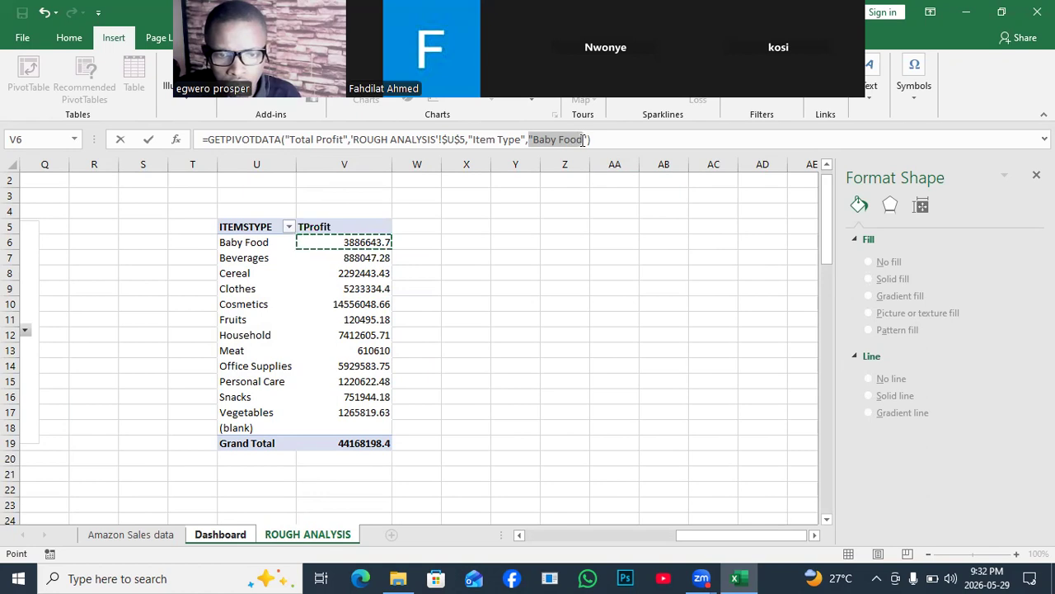
drag(583, 139, 588, 139)
key(BackSpace)
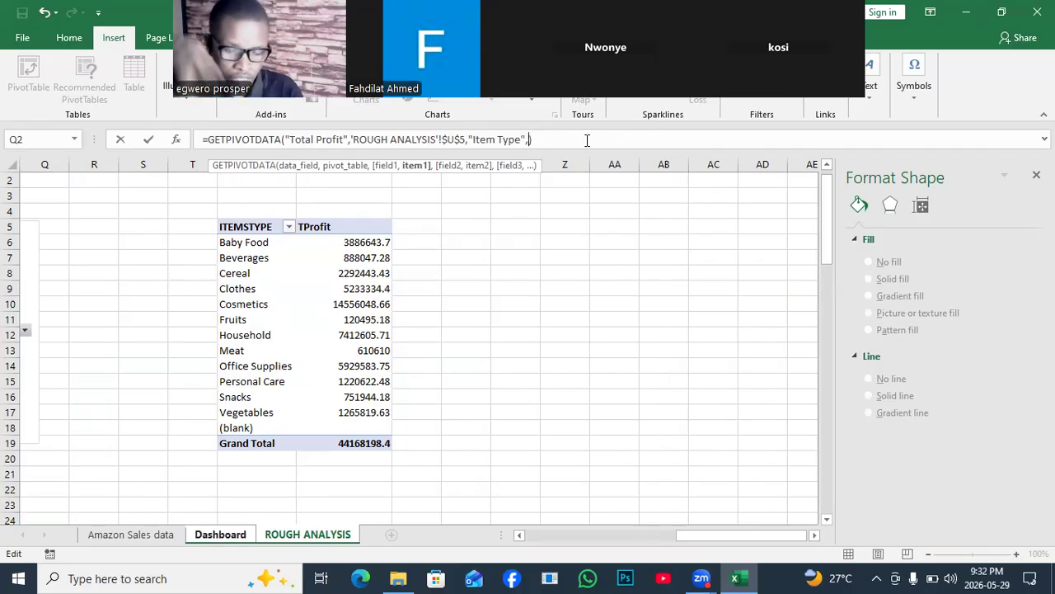
text(V)
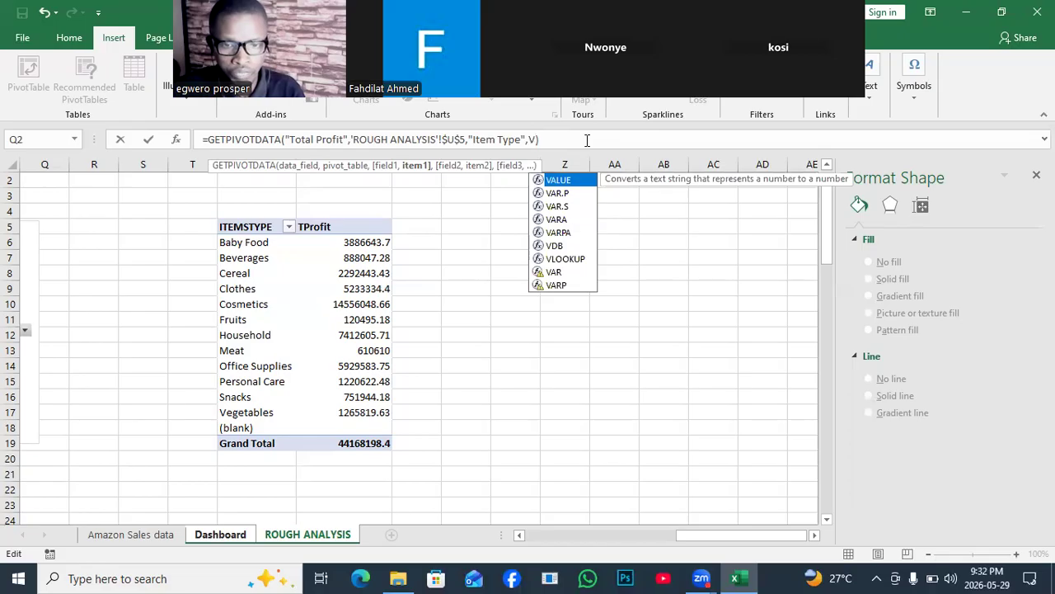
text(6)
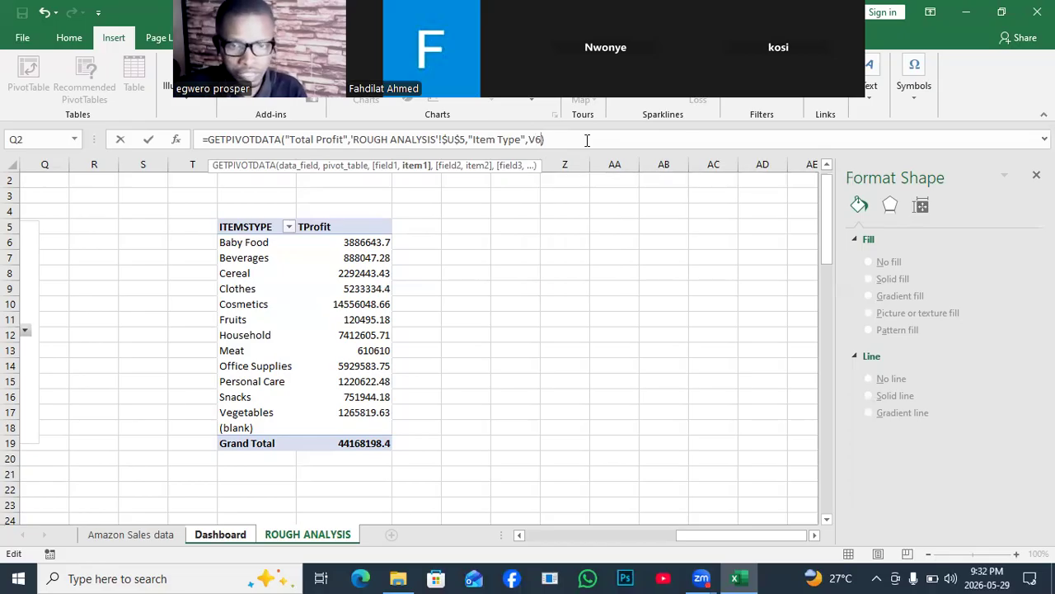
text())
key(Return)
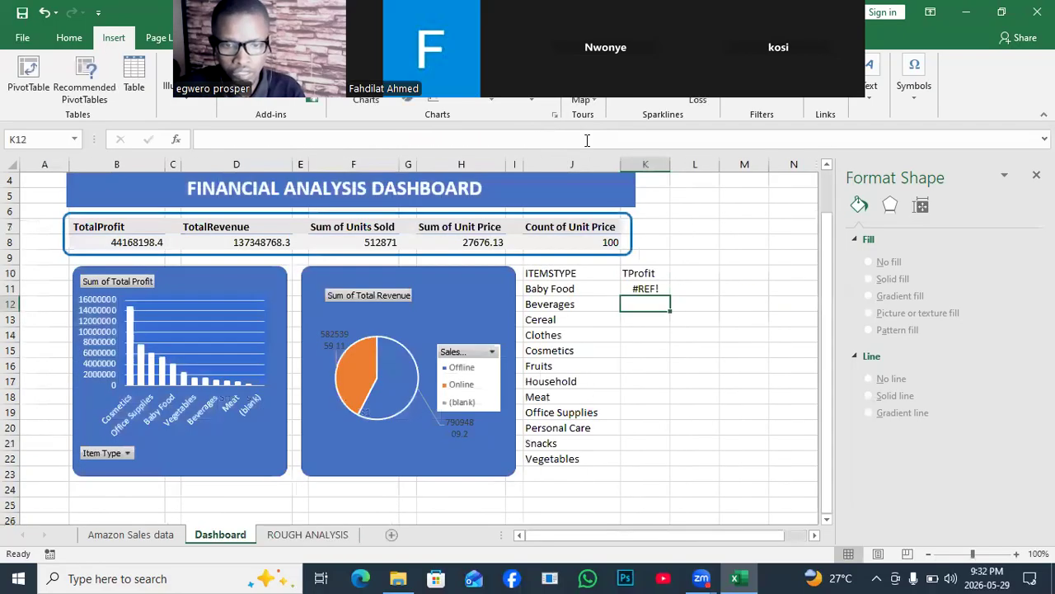
click(659, 290)
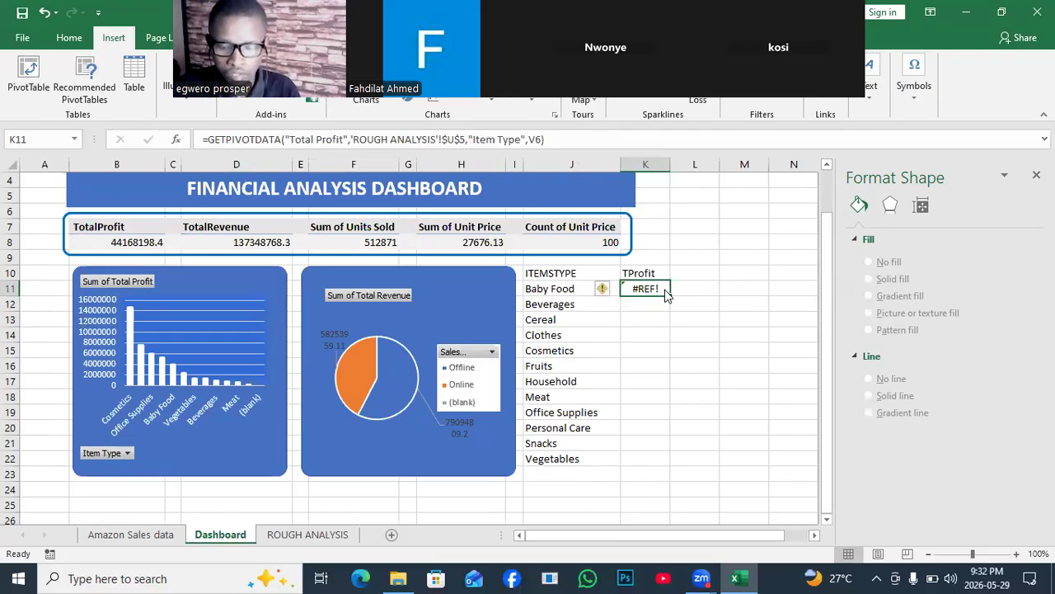
key(Delete)
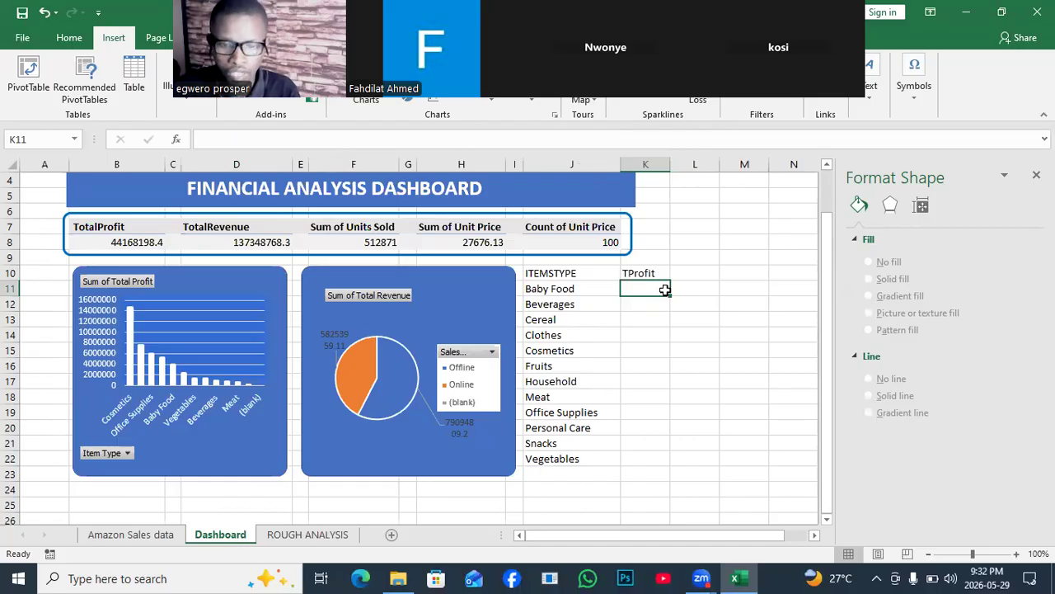
- Link cell Z6 of the ROUGH ANALYSIS sheet to the Baby Food TProfit value in V6
click(307, 534)
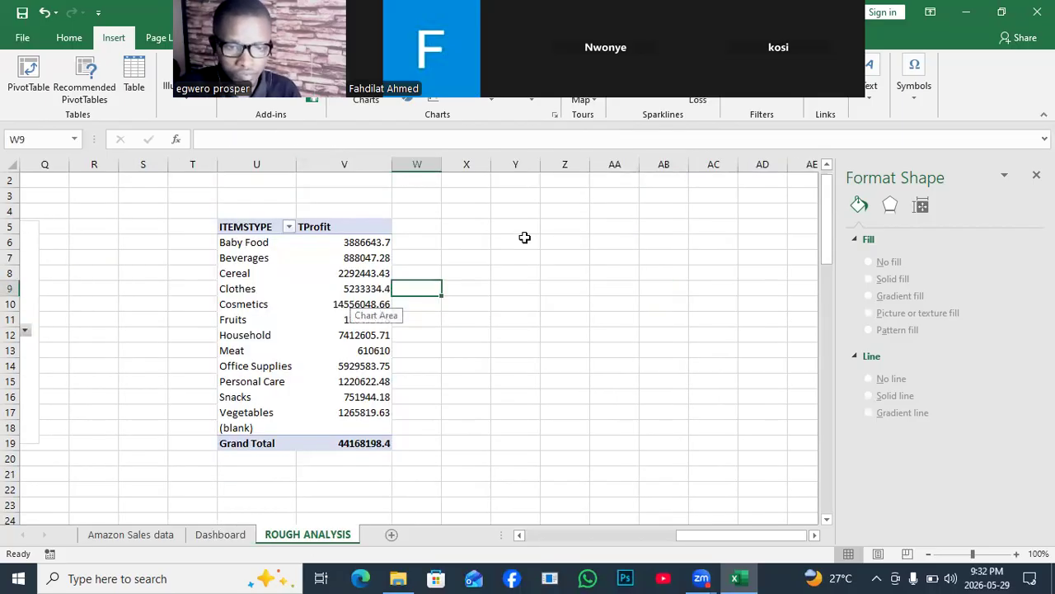
click(571, 244)
text(=)
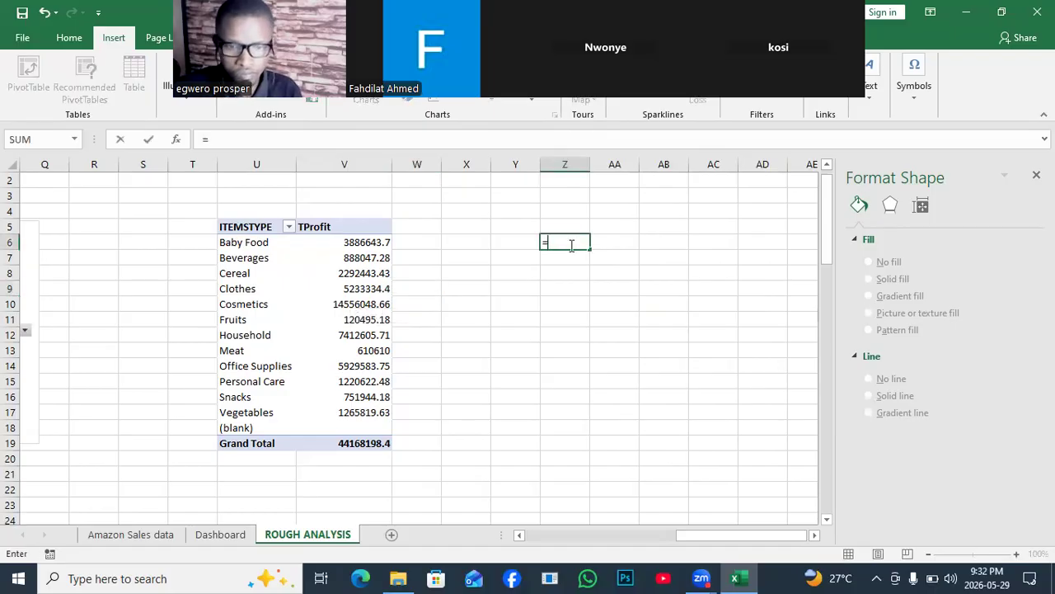
click(373, 239)
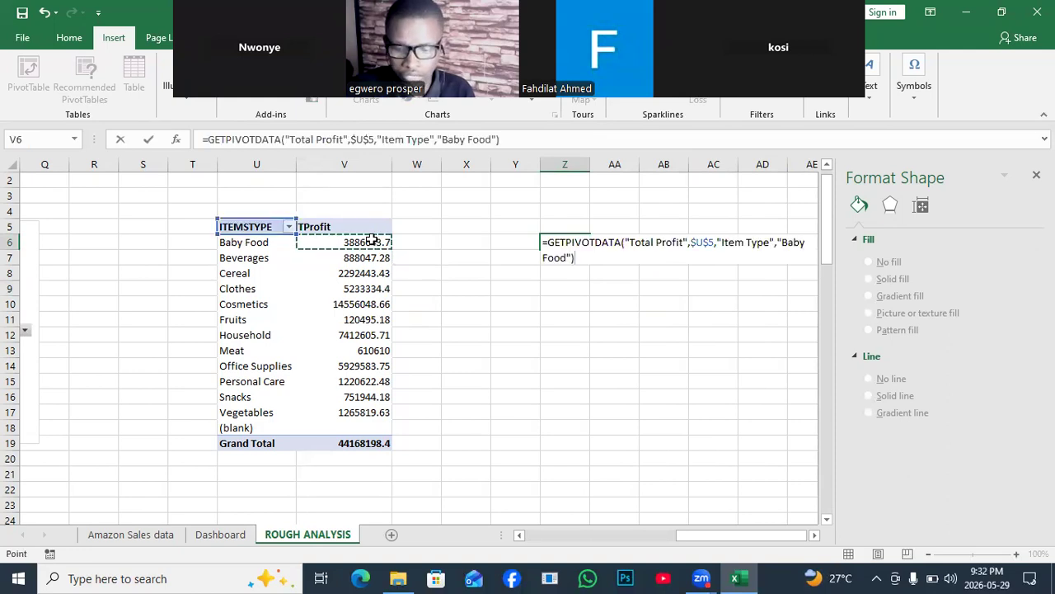
key(Return)
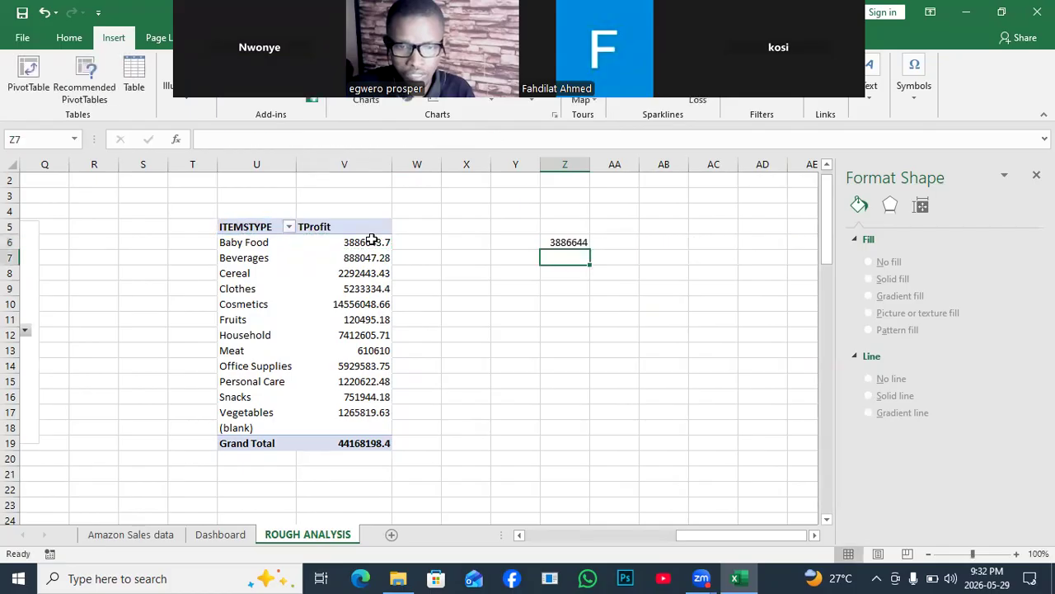
- Try filling the Z6 profit formula down to Z12 and clearing Z6, undoing both changes
click(556, 240)
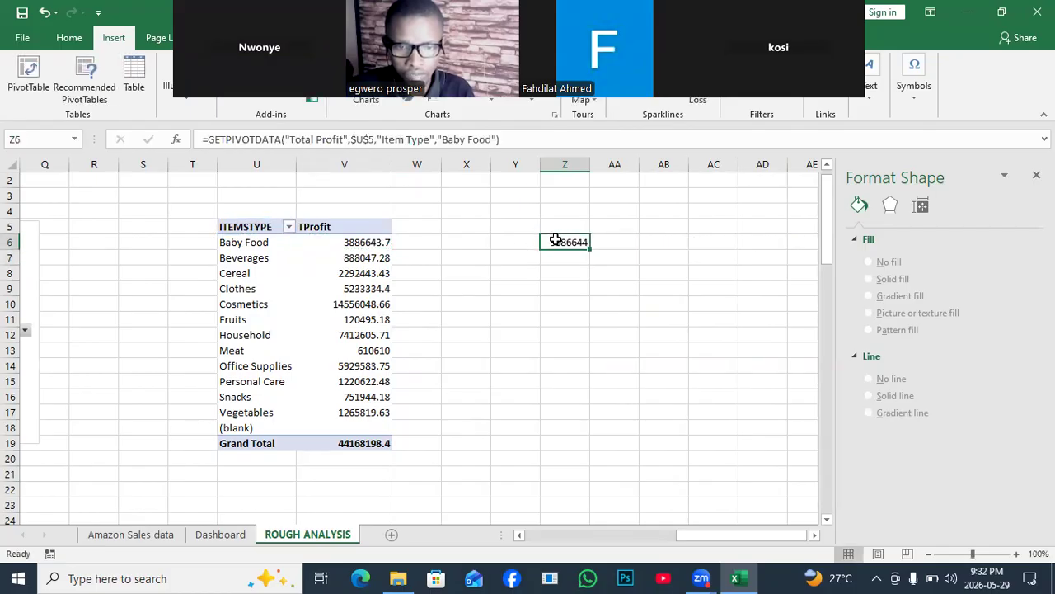
drag(590, 248, 587, 346)
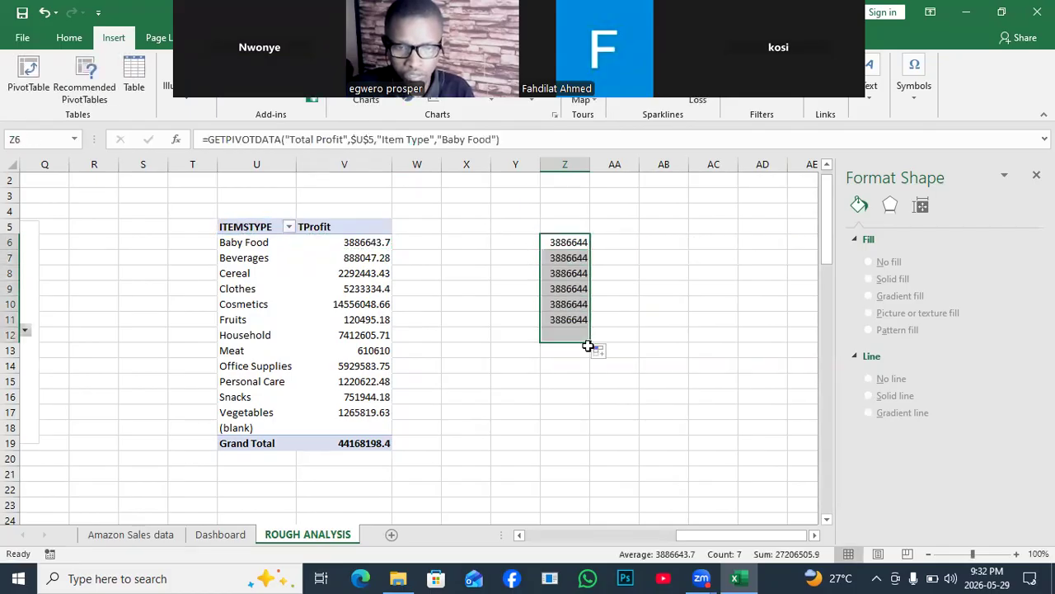
key(ctrl+z)
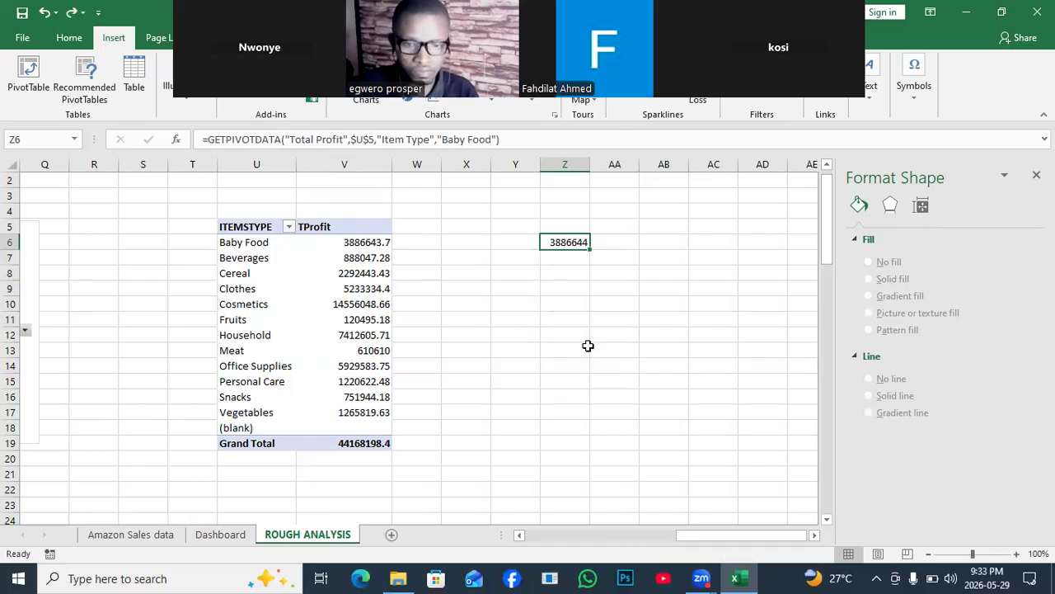
key(Delete)
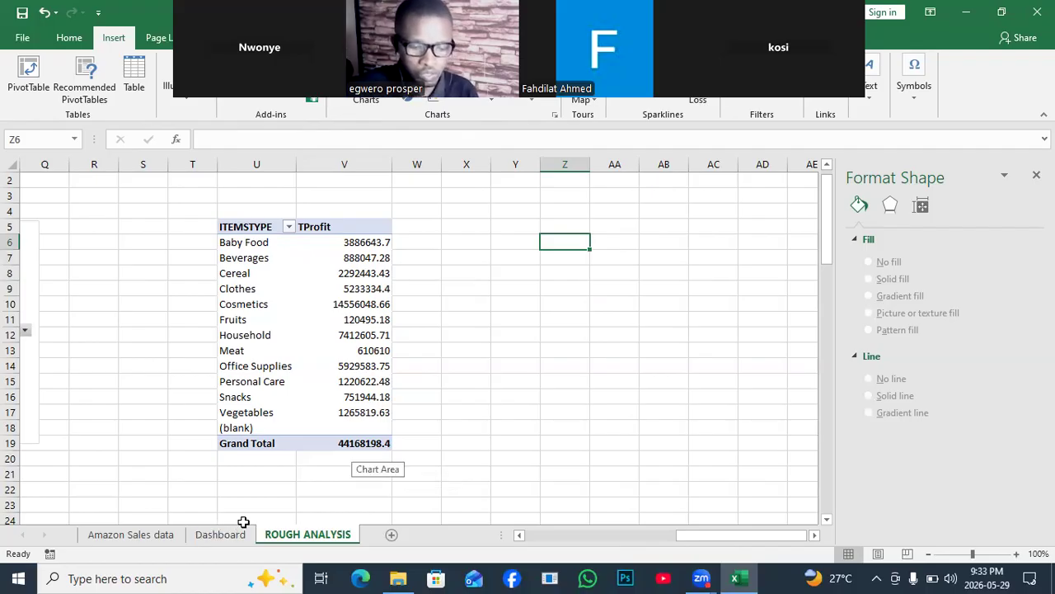
key(ctrl+z)
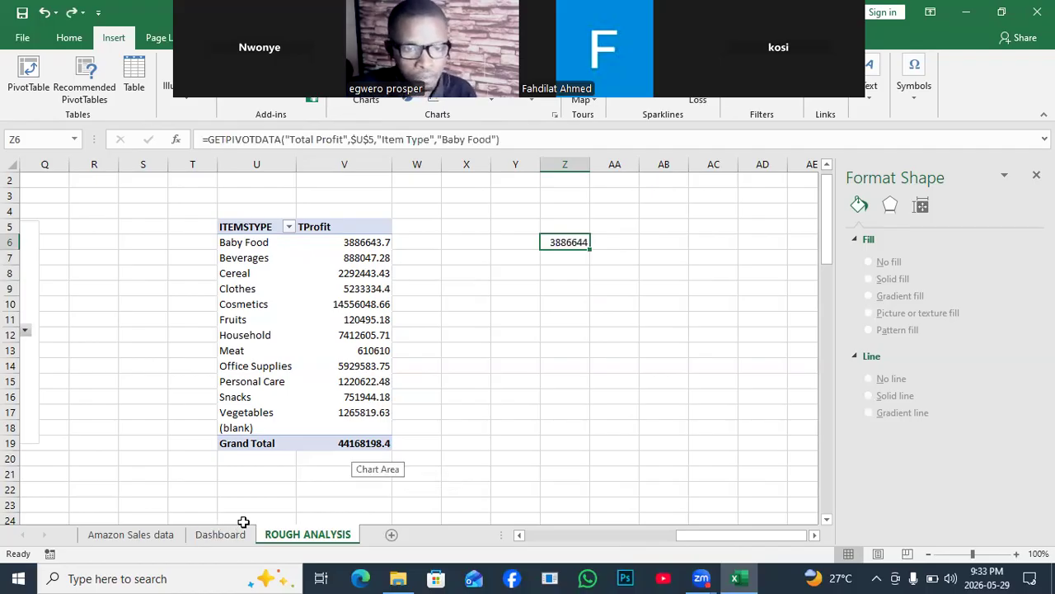
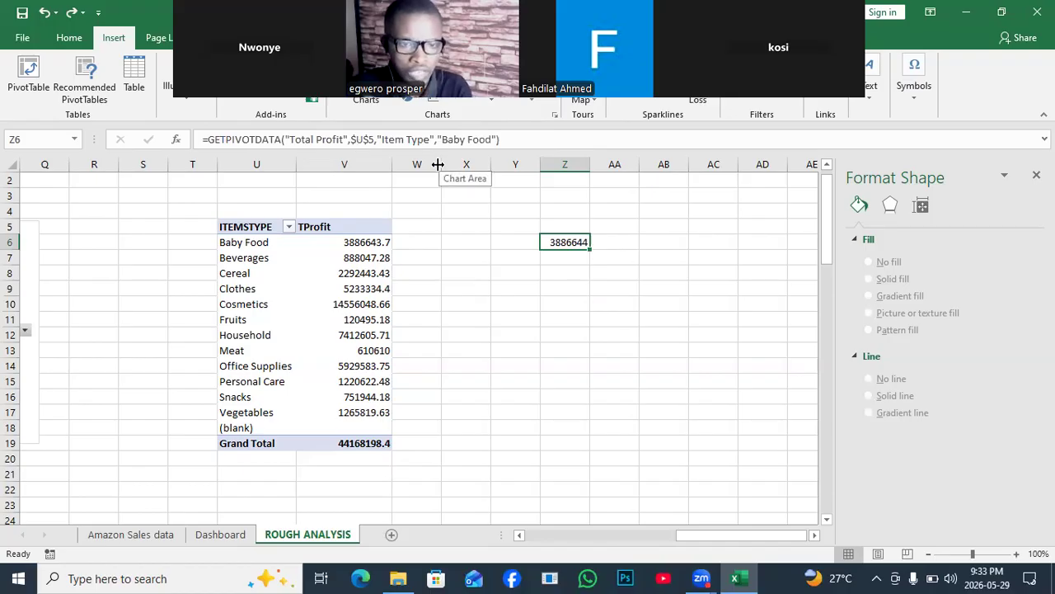
- Clear the trial profit link in Z6 of the ROUGH ANALYSIS sheet and return to the Dashboard sheet
key(Delete)
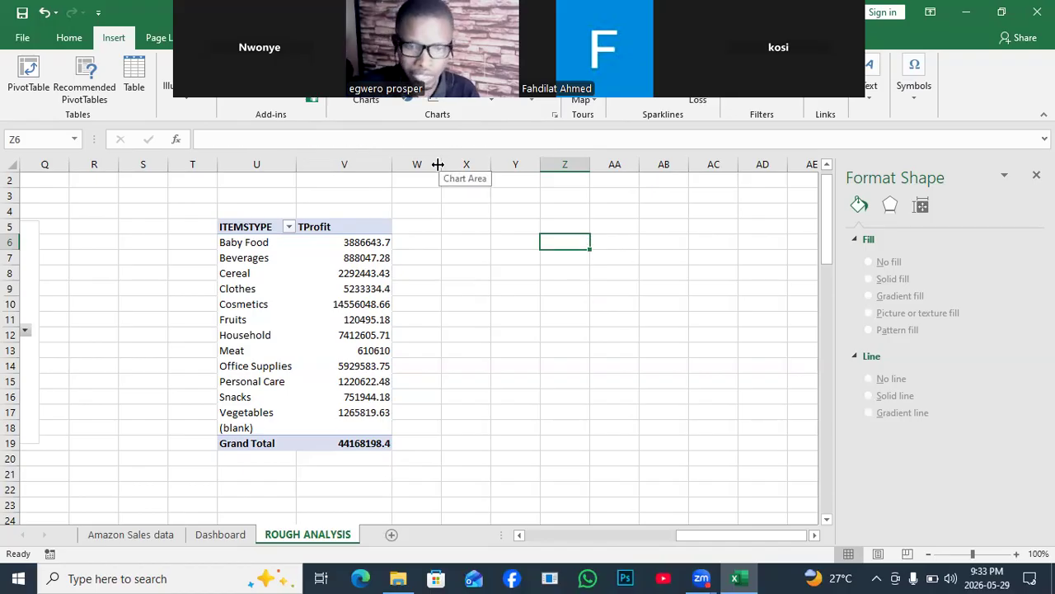
click(208, 537)
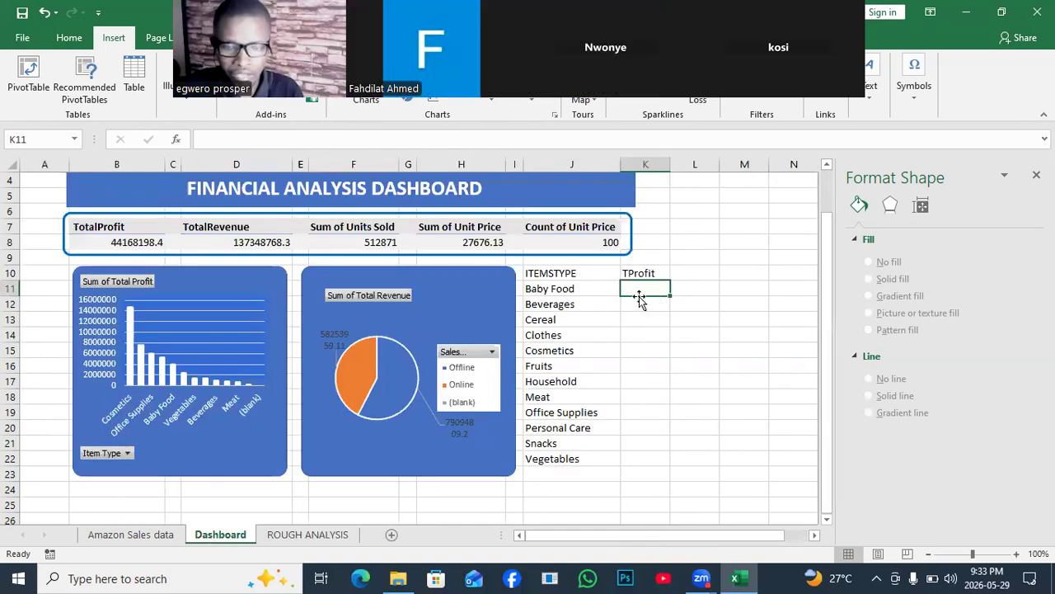
- Try linking K11 to V6 of ROUGH ANALYSIS with the GETPIVOTDATA reference changed to $U5
text(=)
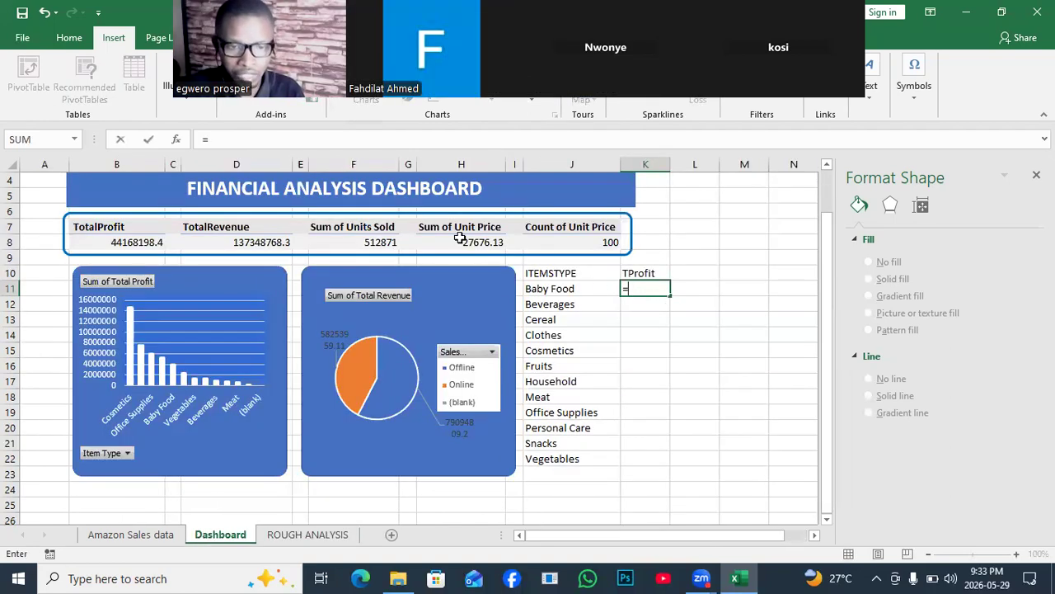
click(311, 535)
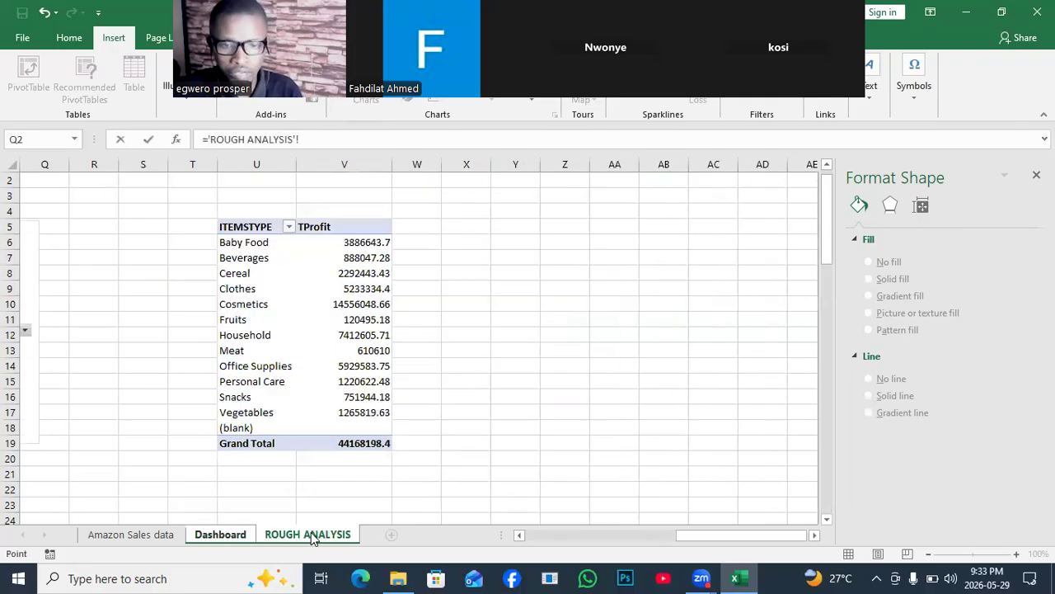
click(375, 241)
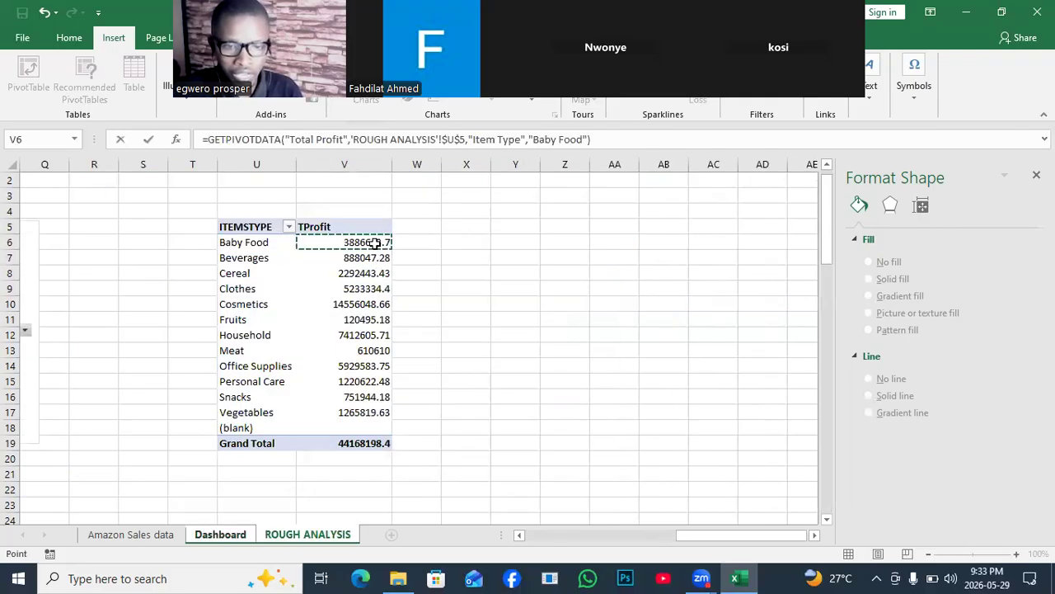
click(466, 140)
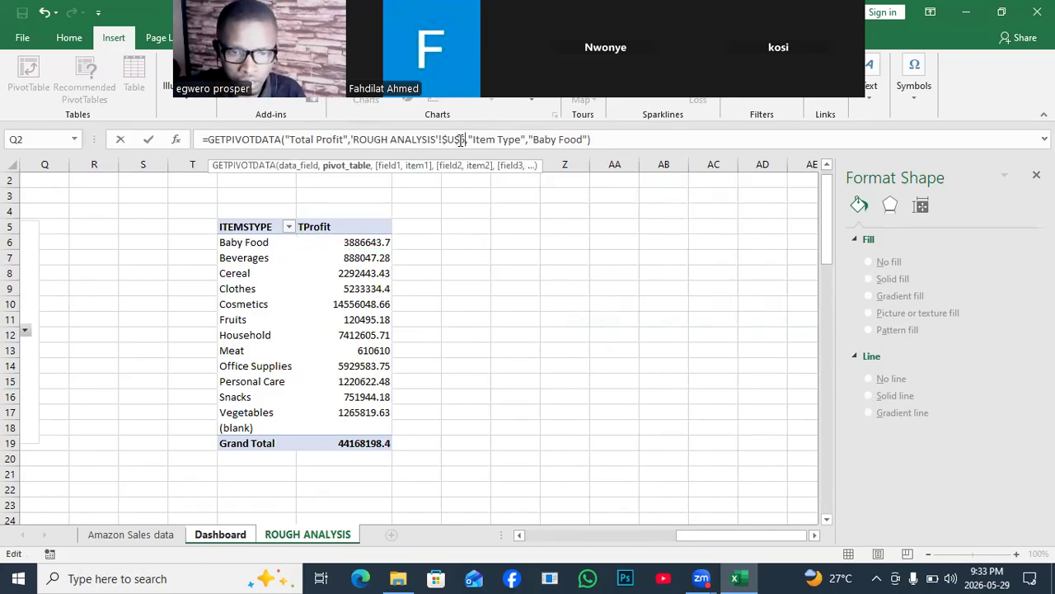
key(BackSpace)
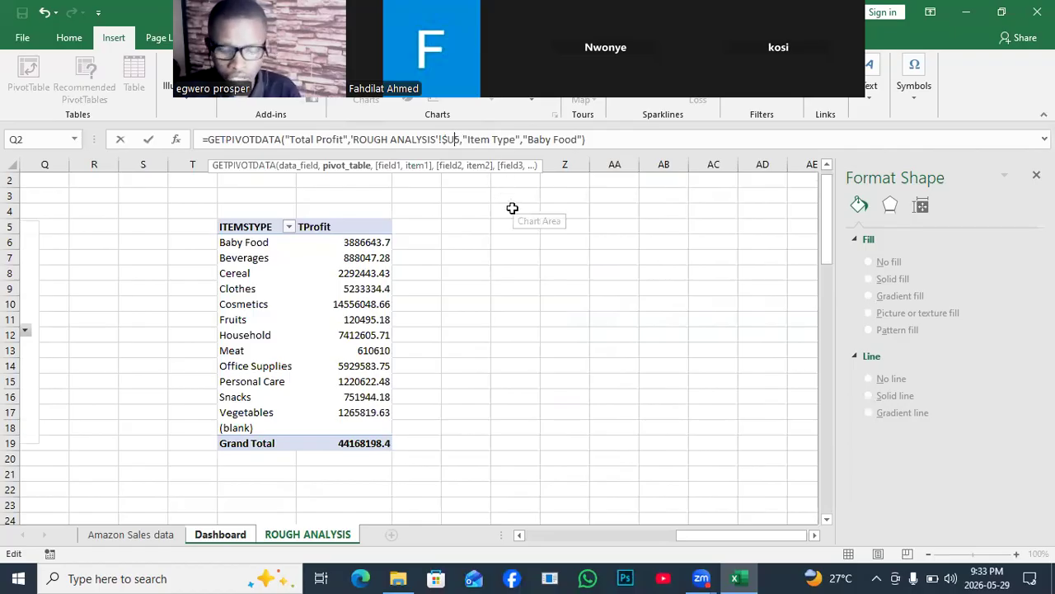
key(Return)
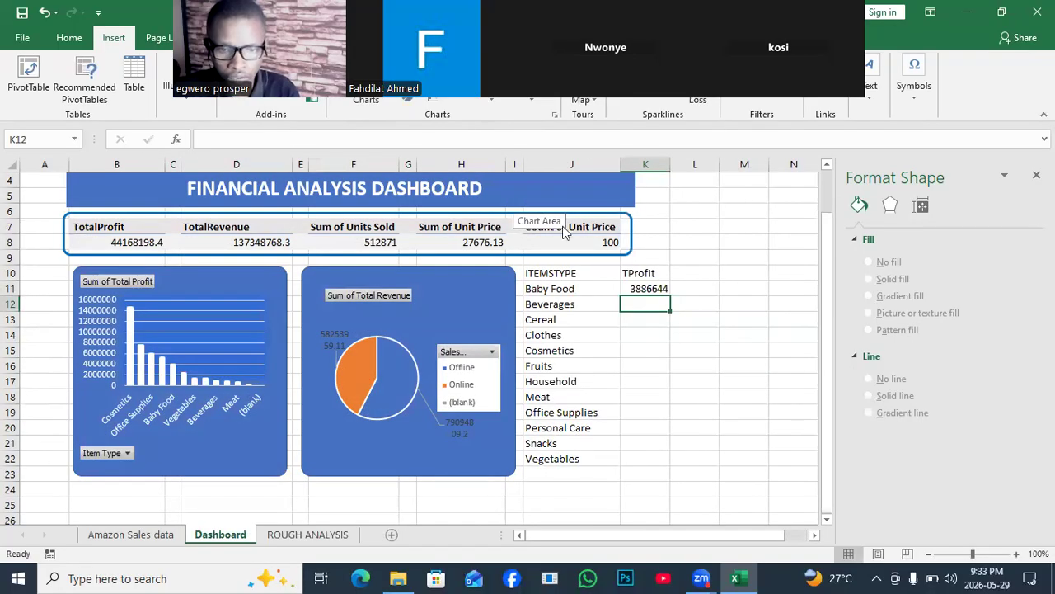
- Try filling the K11 profit formula down to K18, undo the fill and clear K11
click(628, 288)
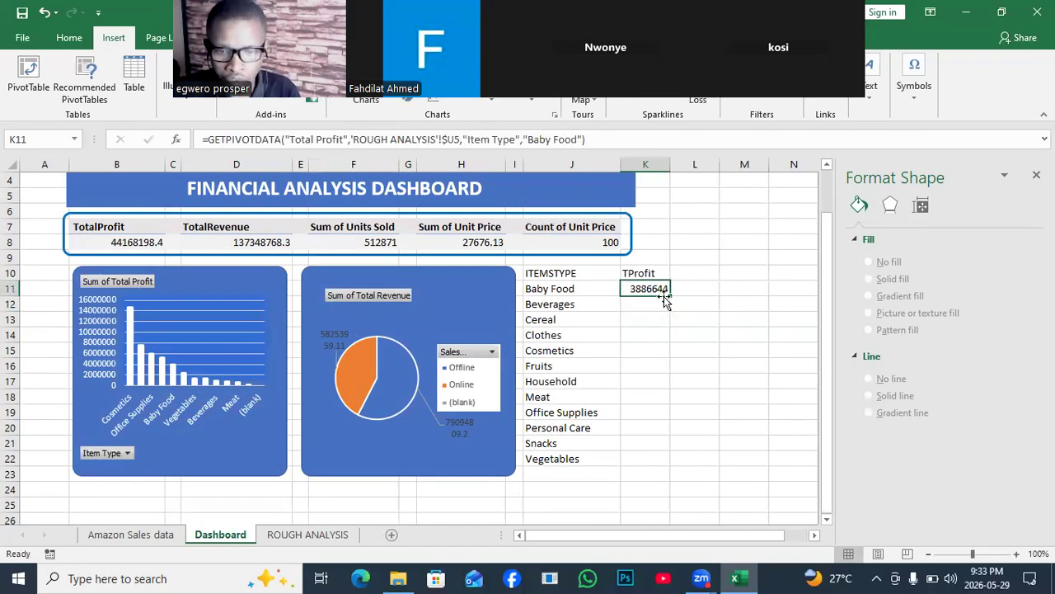
drag(670, 294, 673, 405)
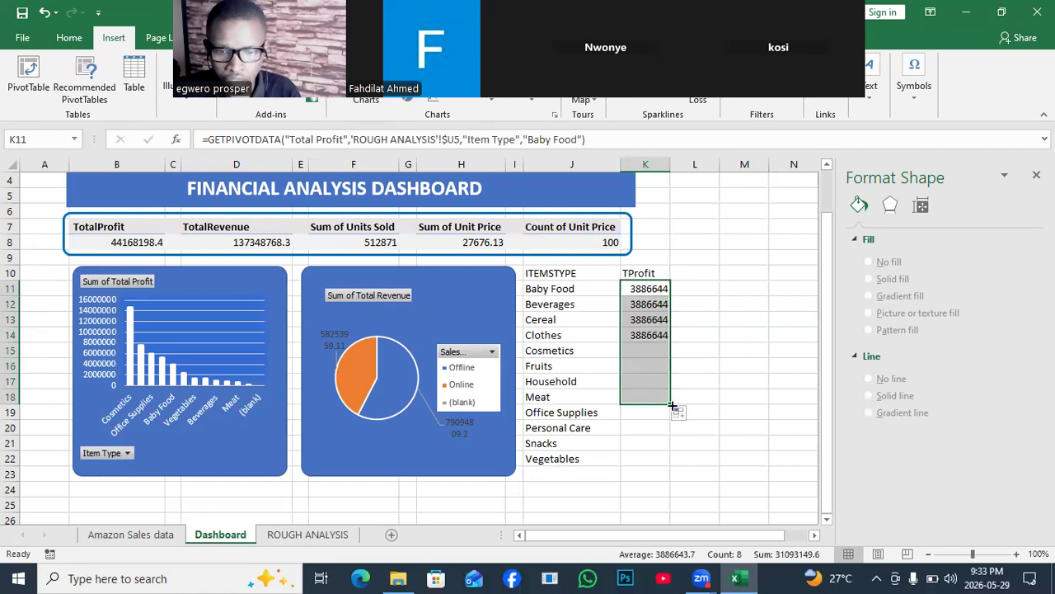
key(ctrl+z)
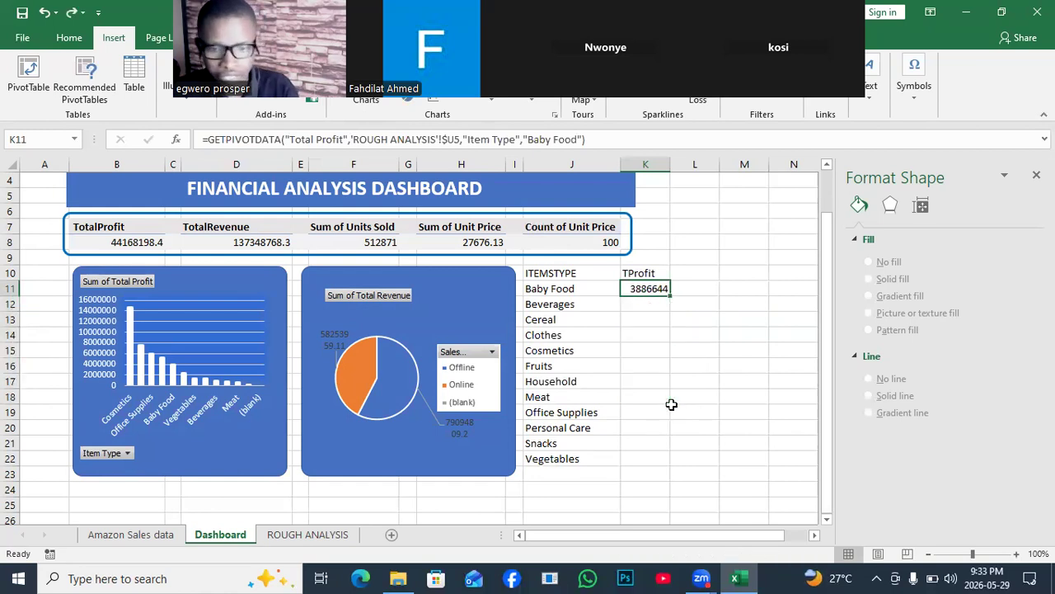
key(Delete)
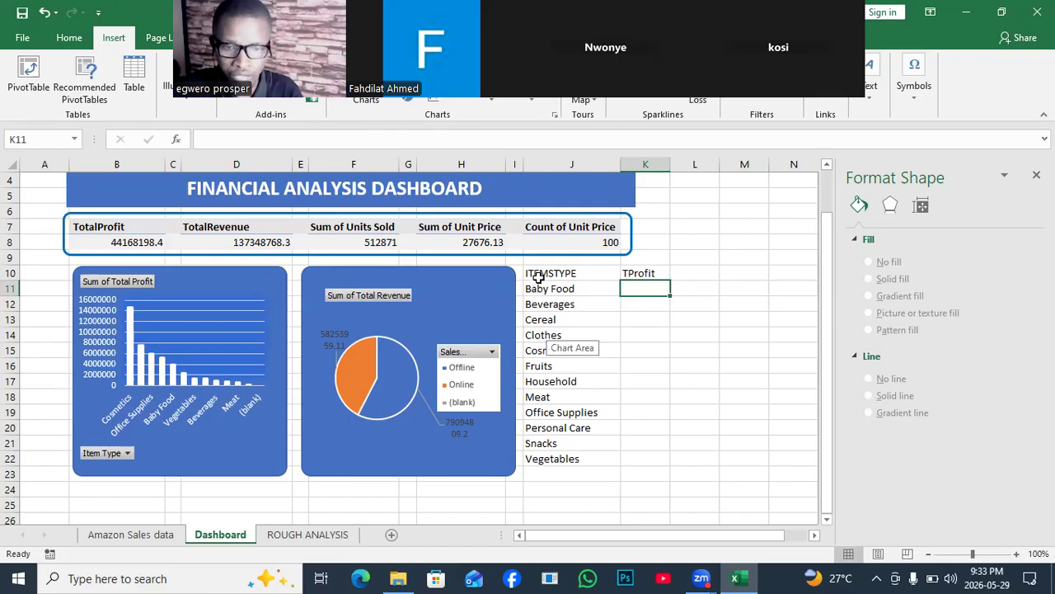
- Clear the manually linked ITEMSTYPE and TProfit list from J10:K22 of the Dashboard
drag(536, 275, 620, 444)
key(Delete)
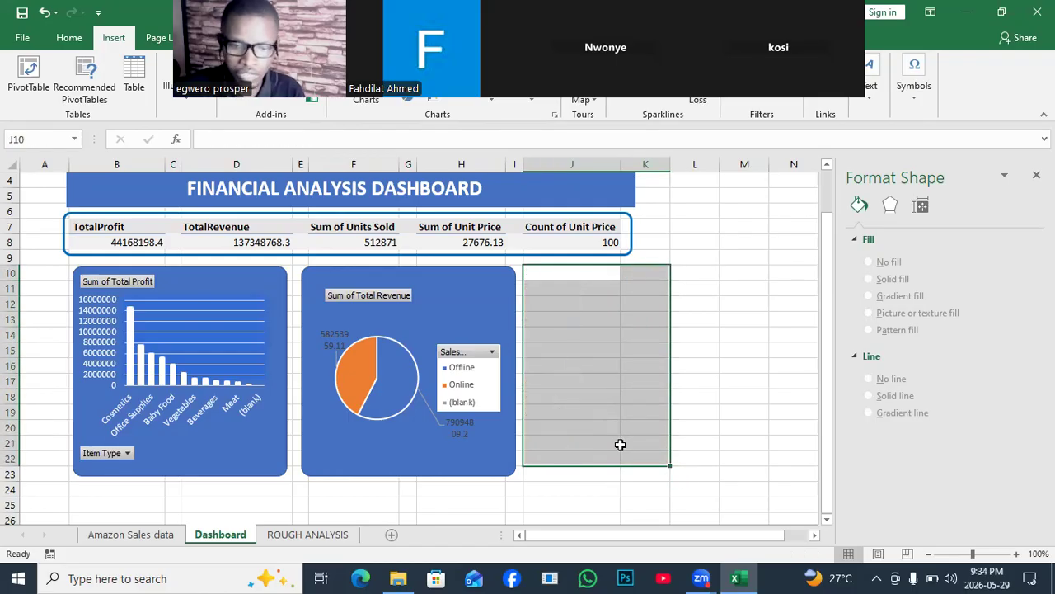
click(632, 423)
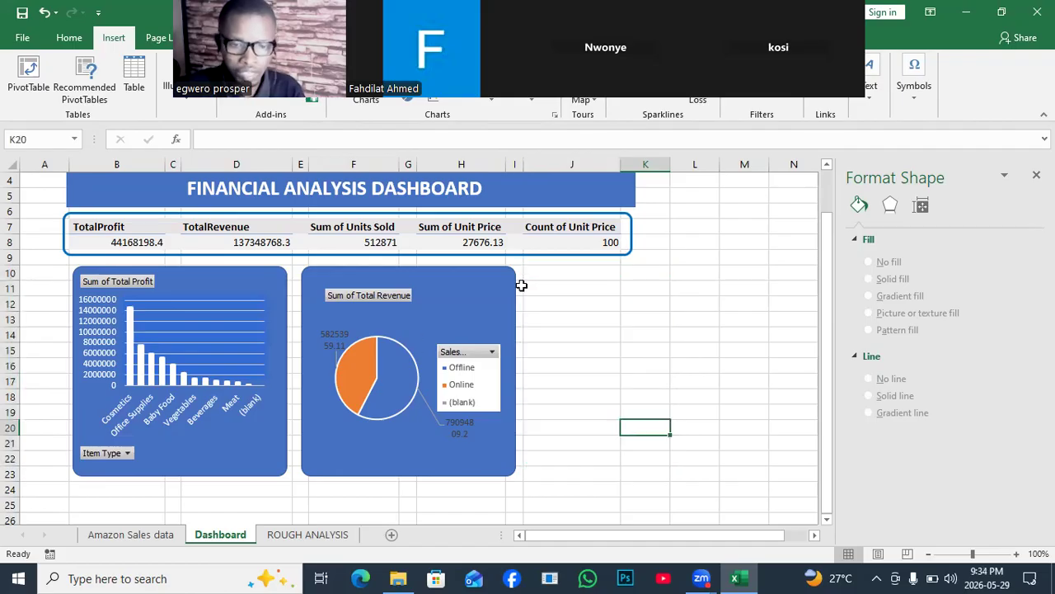
- Create a PivotTable from Table1 of the Amazon Sales data sheet at cell J10 of the existing Dashboard sheet
click(139, 538)
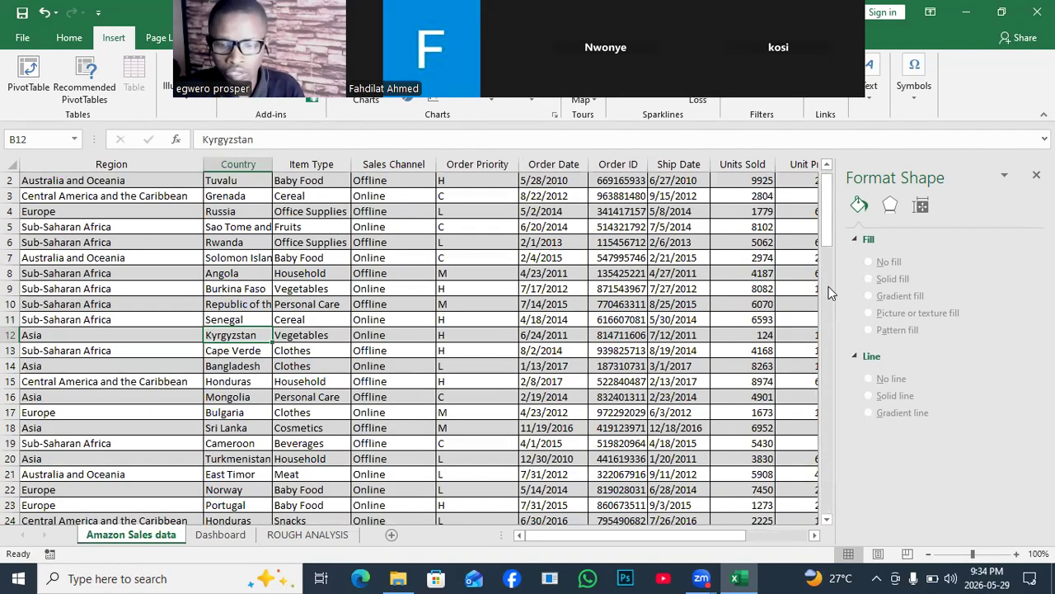
click(538, 242)
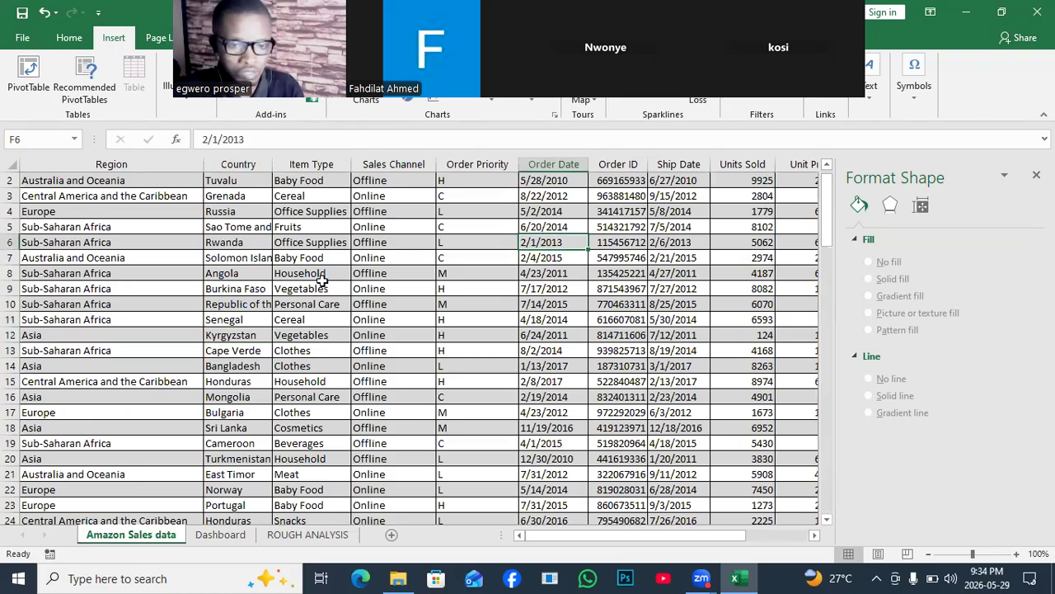
click(399, 300)
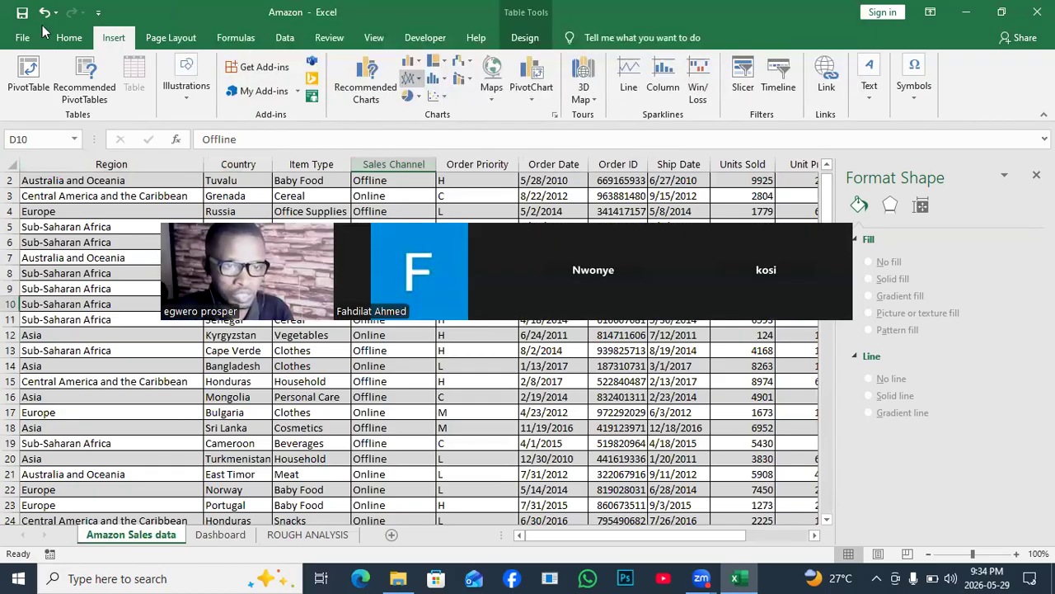
click(28, 76)
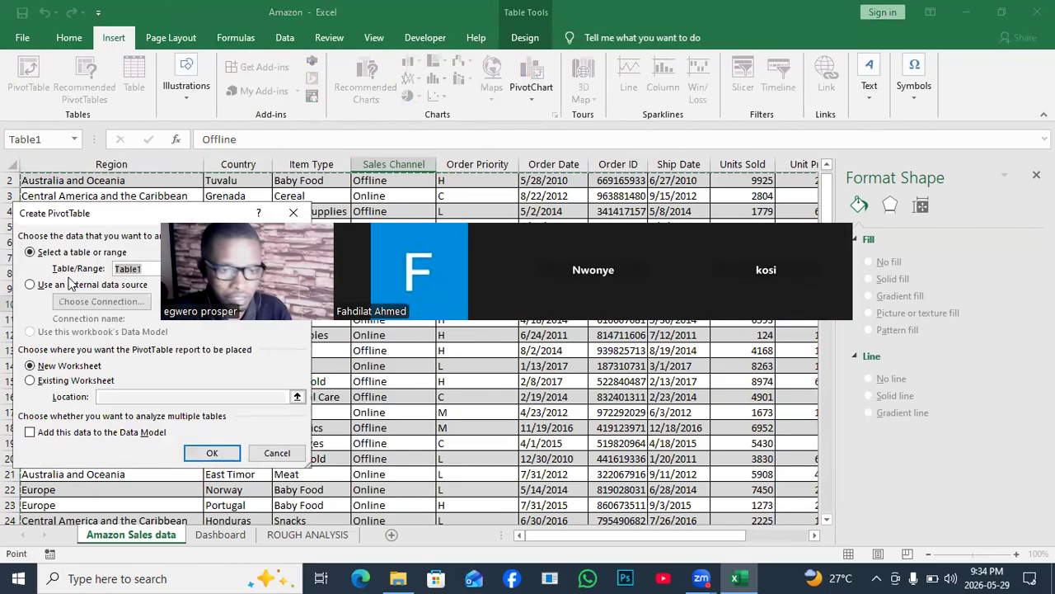
click(76, 380)
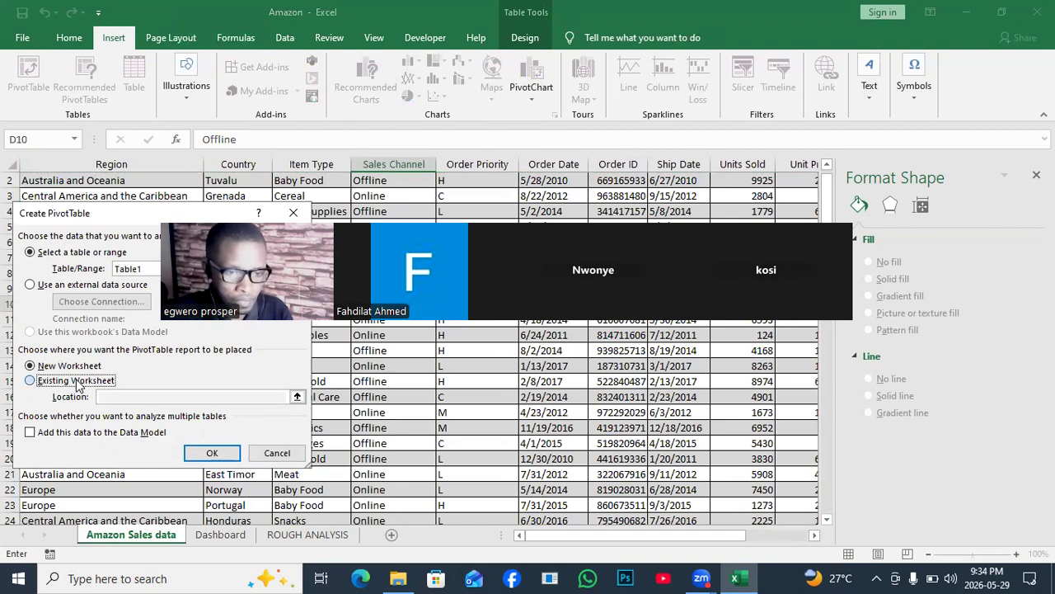
click(112, 396)
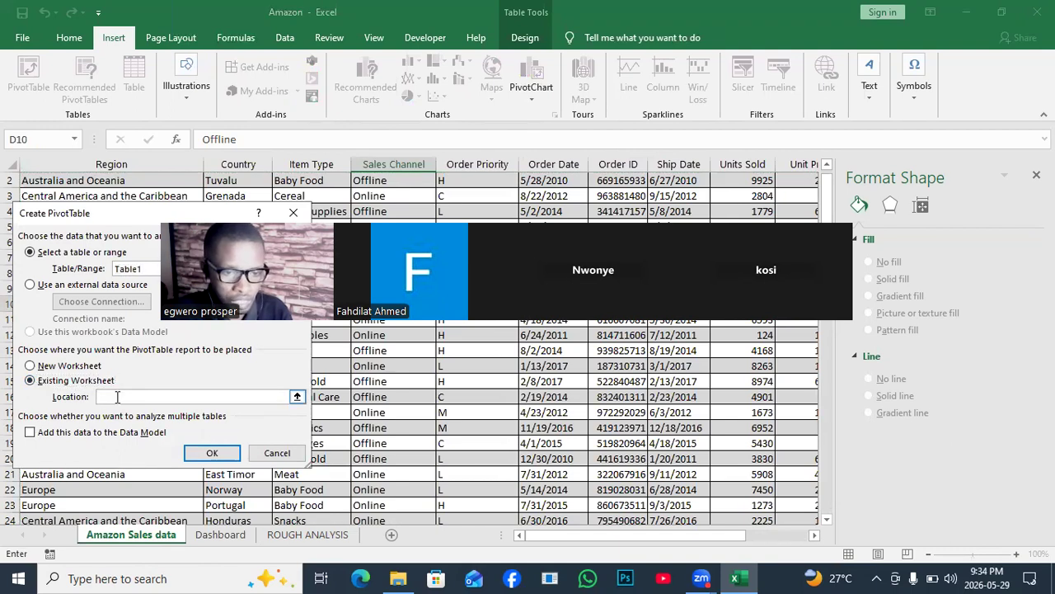
click(220, 534)
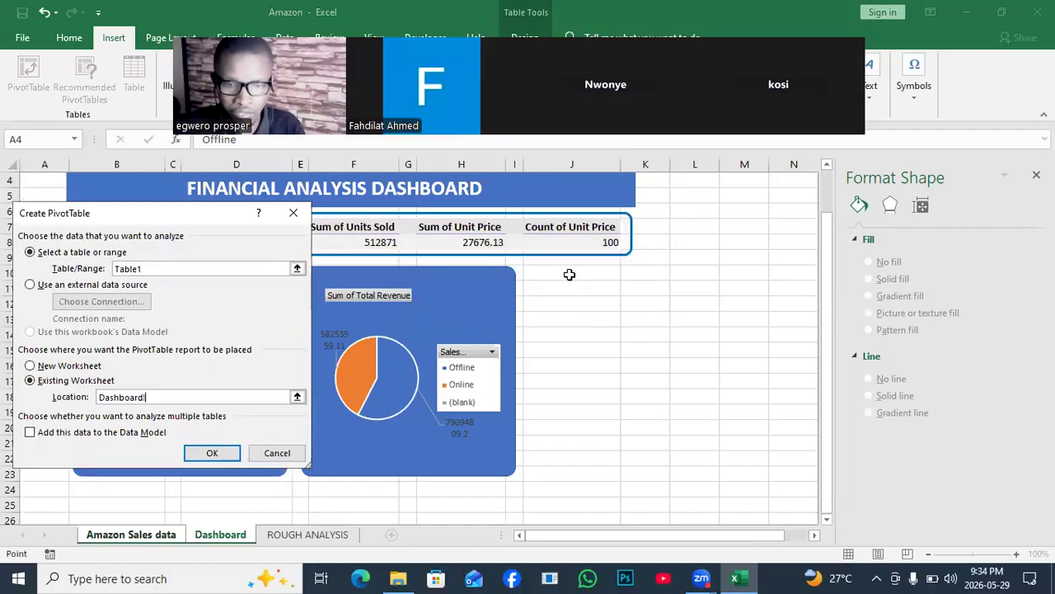
click(569, 273)
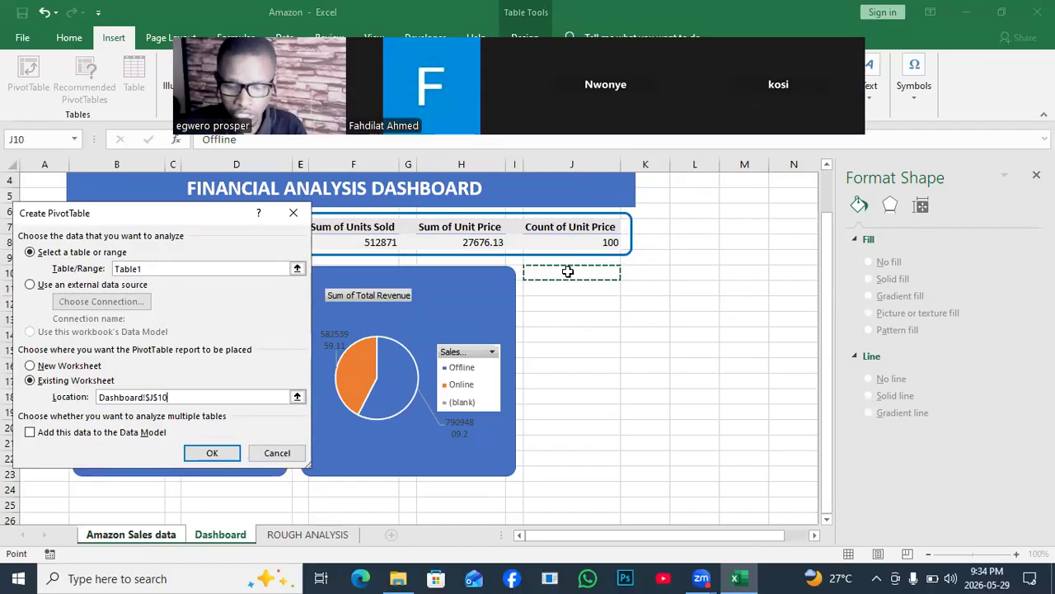
click(205, 454)
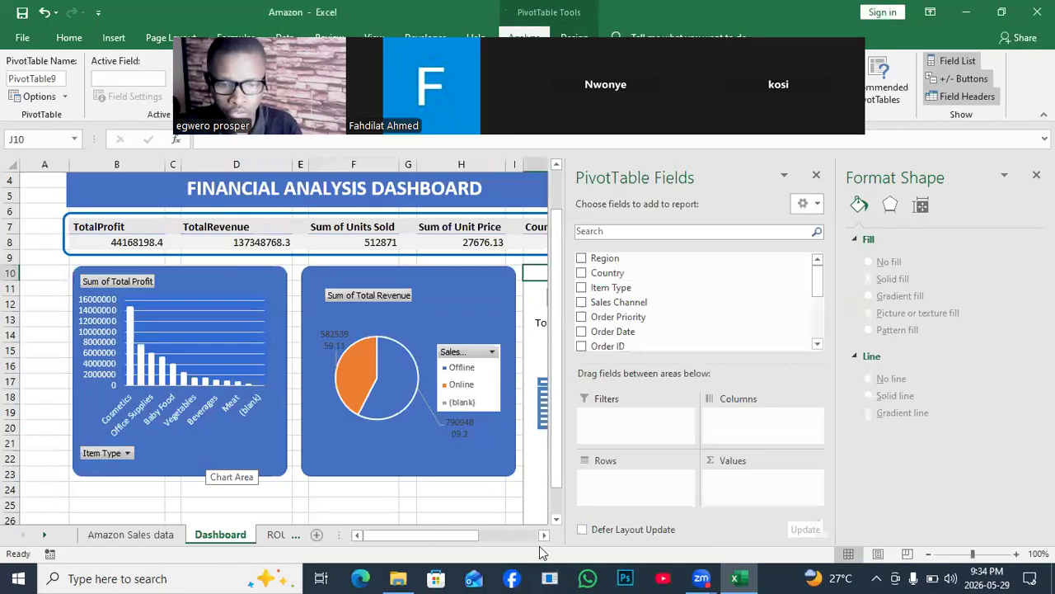
- Add Item Type as rows and the sum of Total Profit as values to the new PivotTable
click(545, 535)
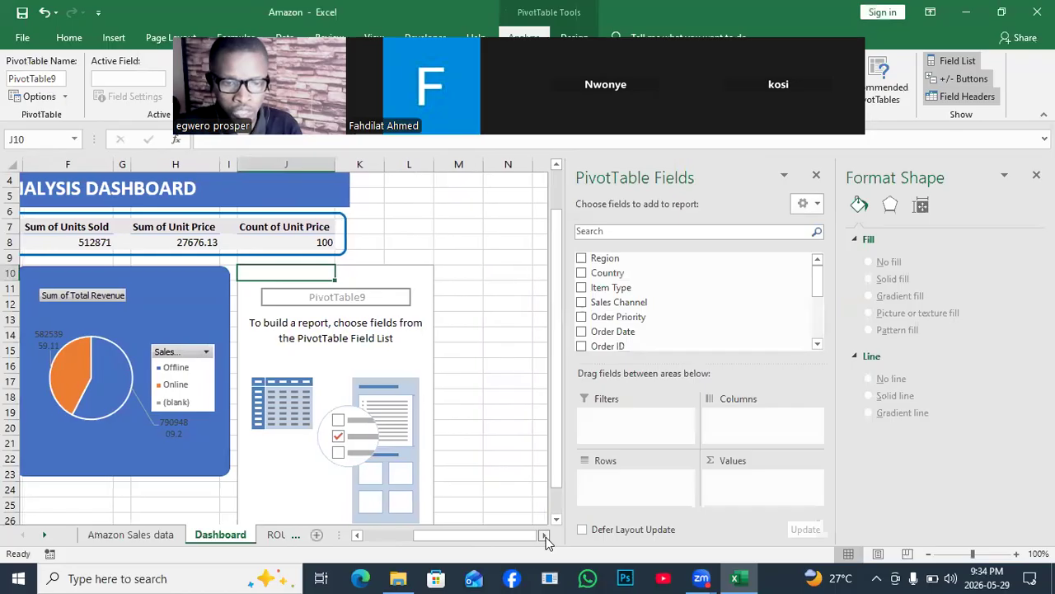
click(602, 294)
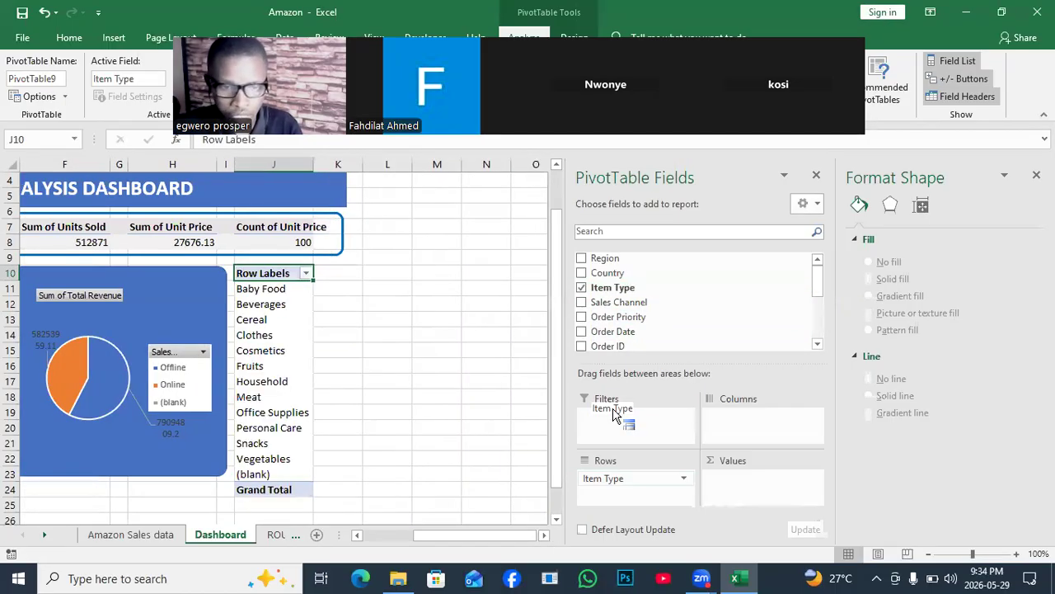
drag(818, 286, 821, 343)
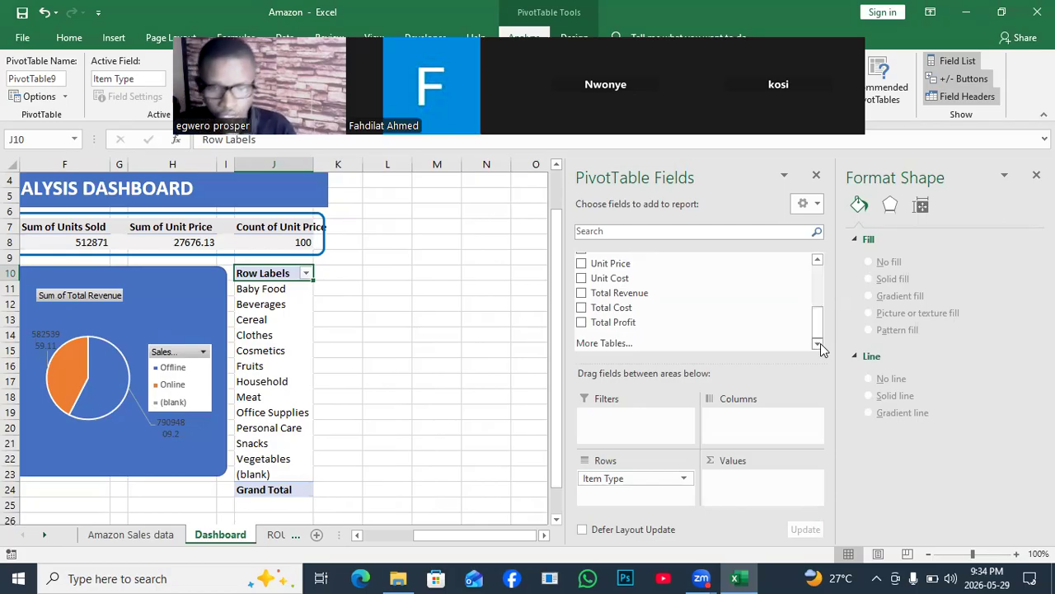
drag(624, 331, 766, 445)
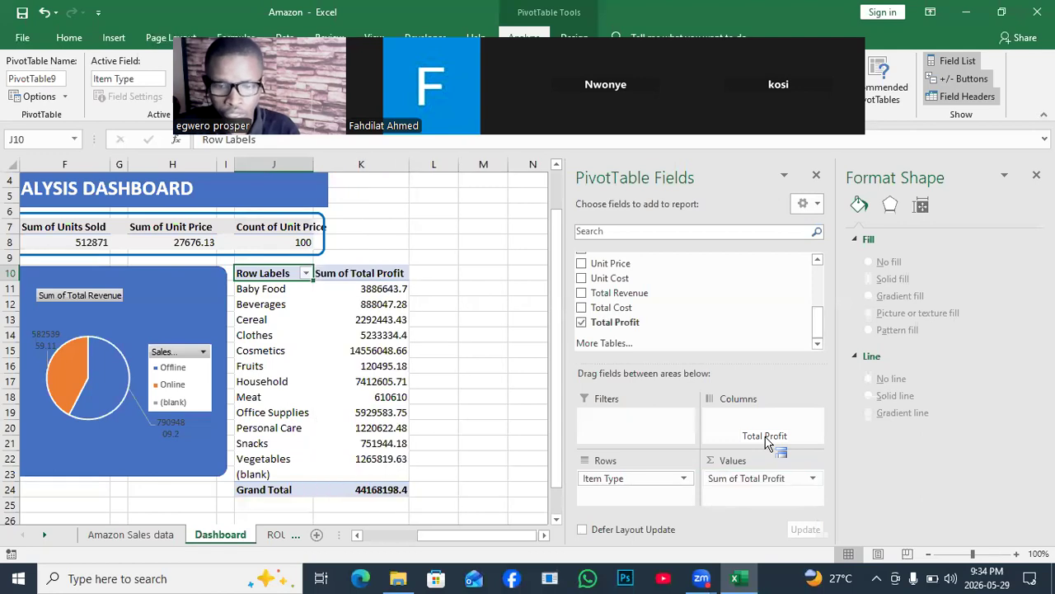
- Summarize the Total Profit values of the new PivotTable by Count instead of Sum
click(380, 301)
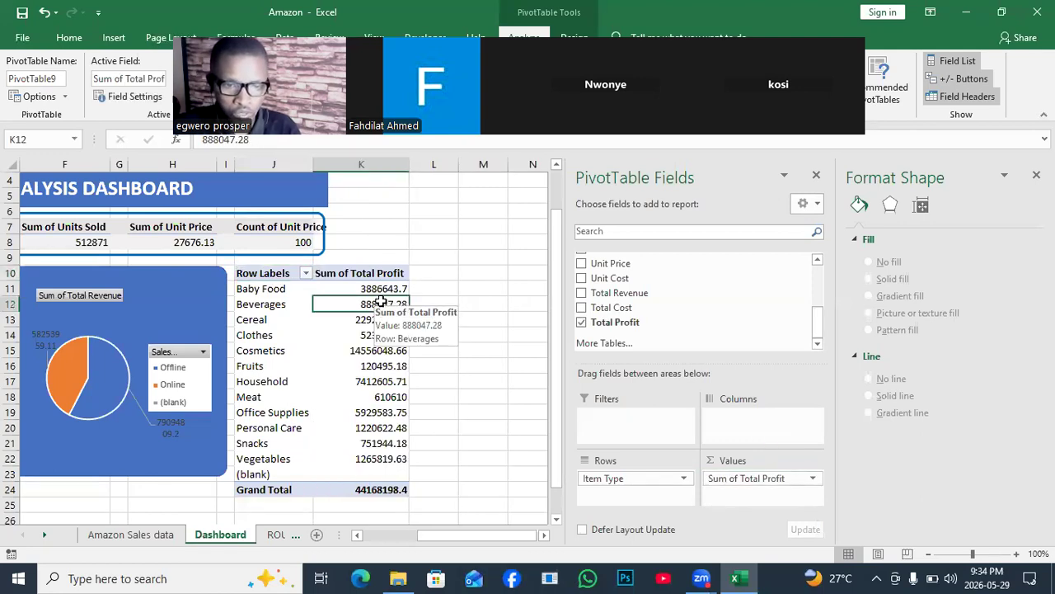
right_click(381, 303)
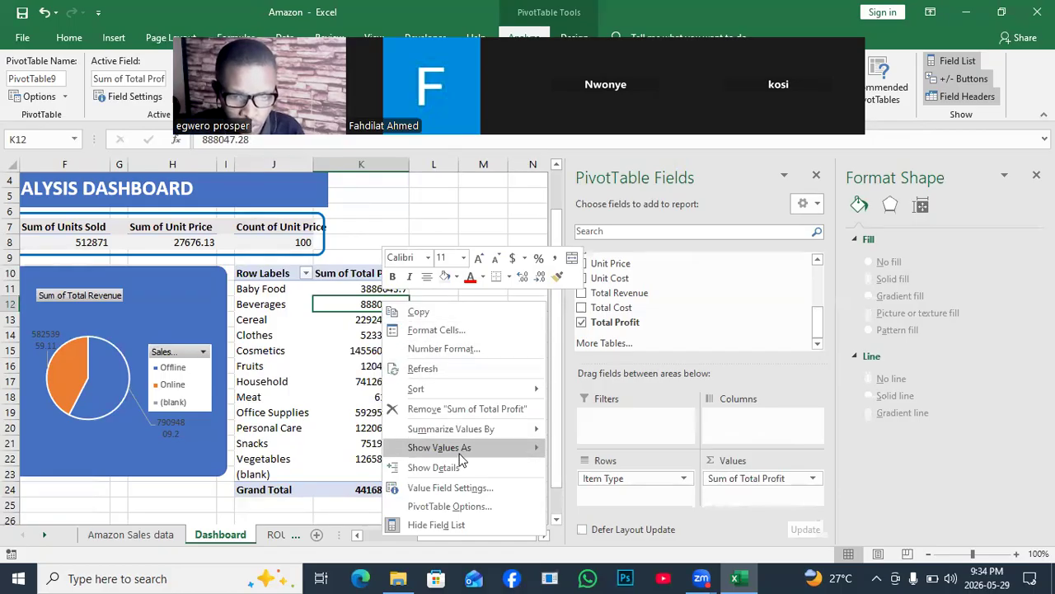
mouse_move(467, 446)
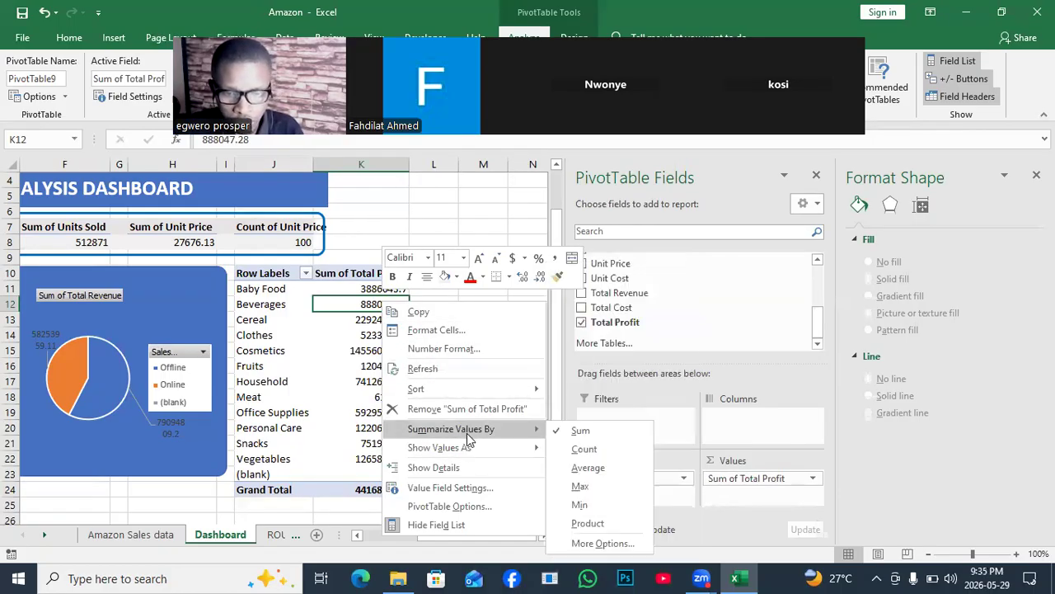
click(585, 449)
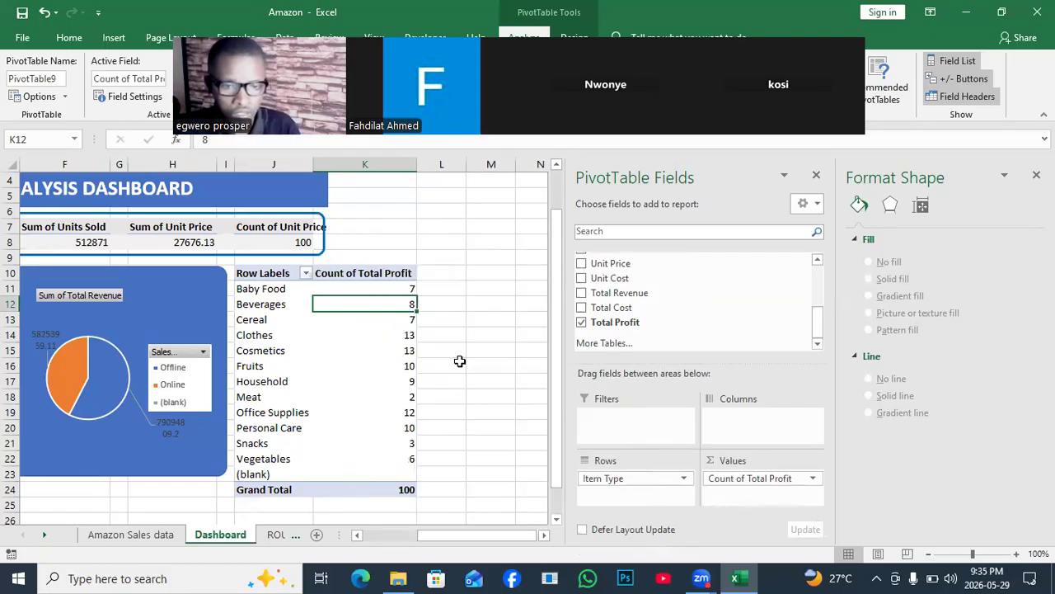
- Sort the item types by Count of Total Profit from largest to smallest and narrow column K
right_click(390, 306)
mouse_move(449, 397)
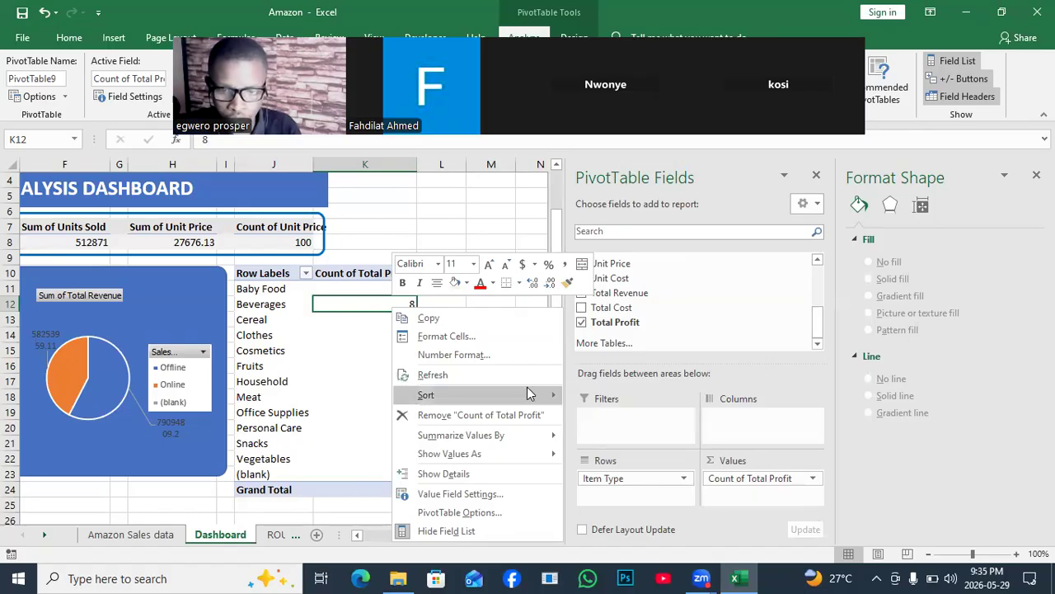
mouse_move(528, 394)
click(611, 416)
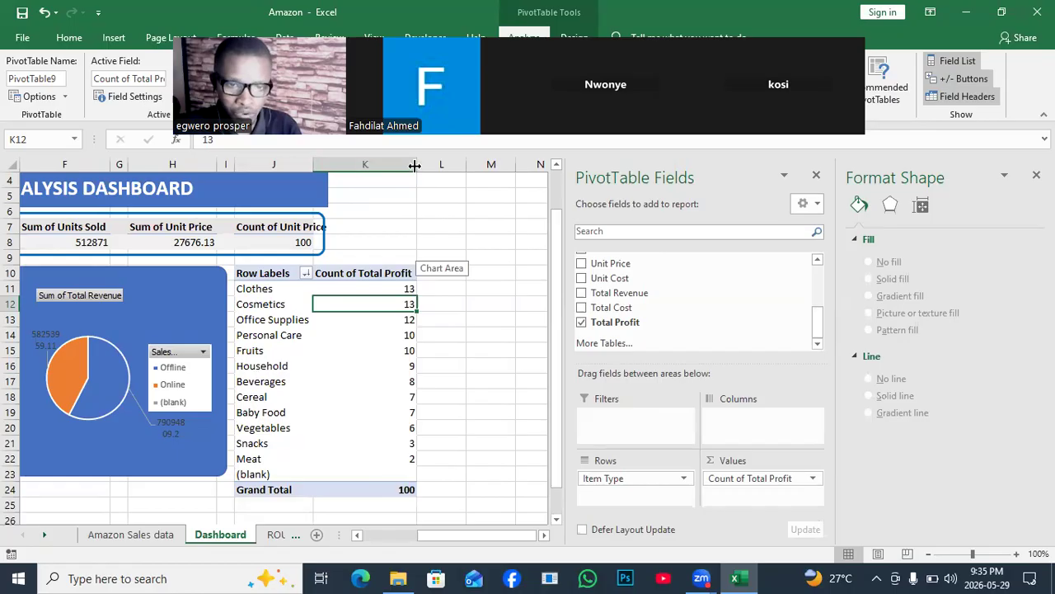
drag(415, 167, 351, 169)
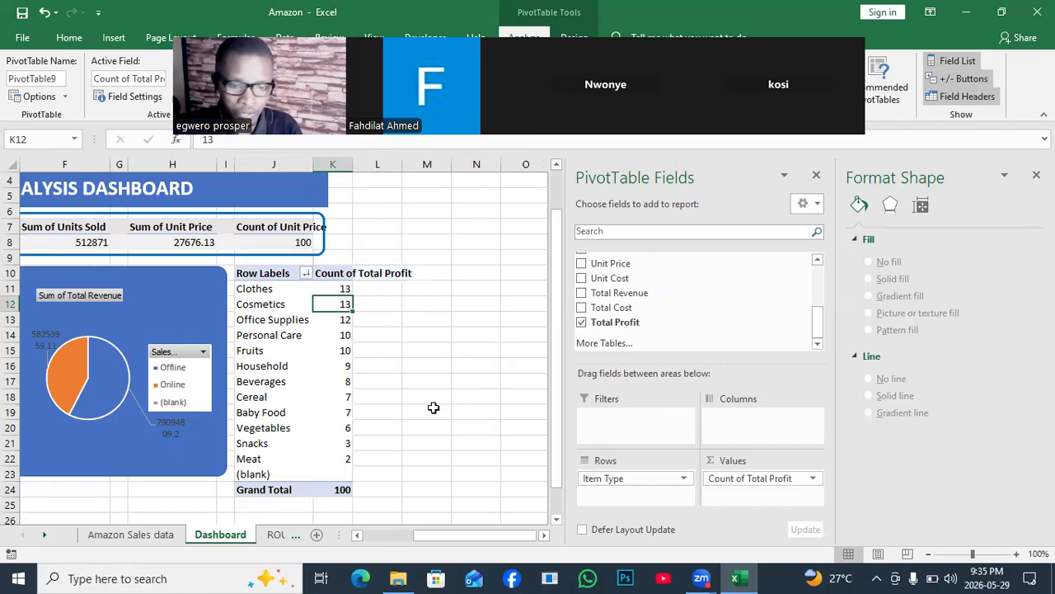
drag(480, 534, 462, 533)
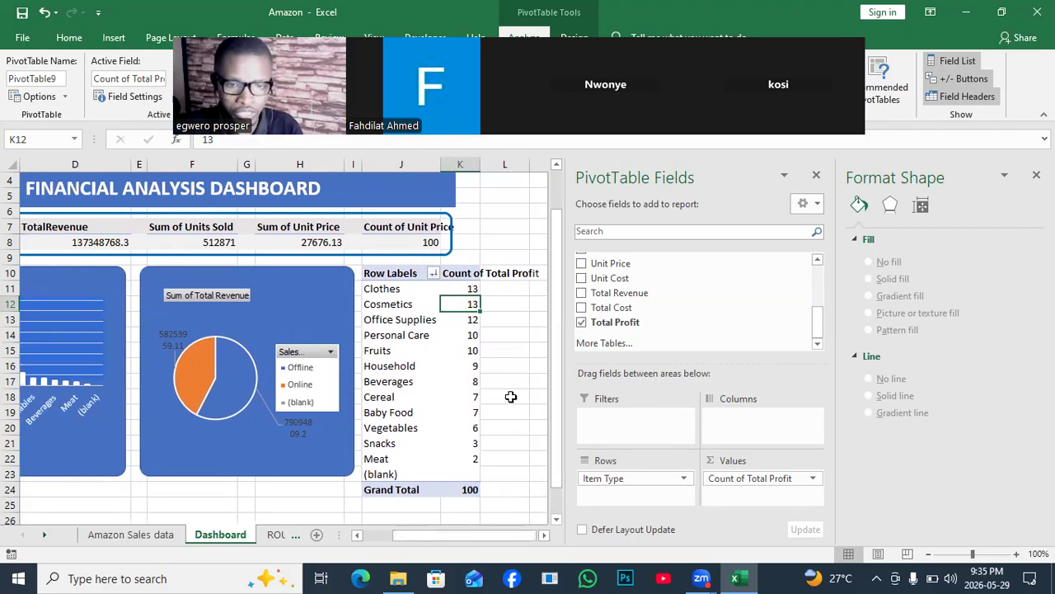
- Rename the Count of Total Profit header in cell K10 to TotalCount
click(460, 276)
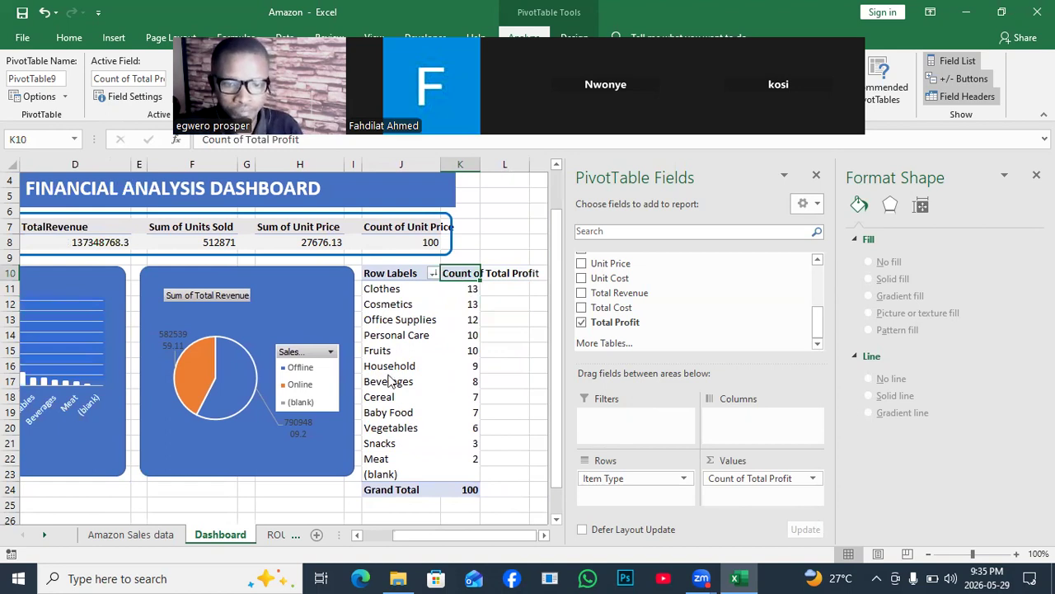
click(244, 140)
key(BackSpace)
key(BackSpace)
key(BackSpace)
key(BackSpace)
key(BackSpace)
key(BackSpace)
key(BackSpace)
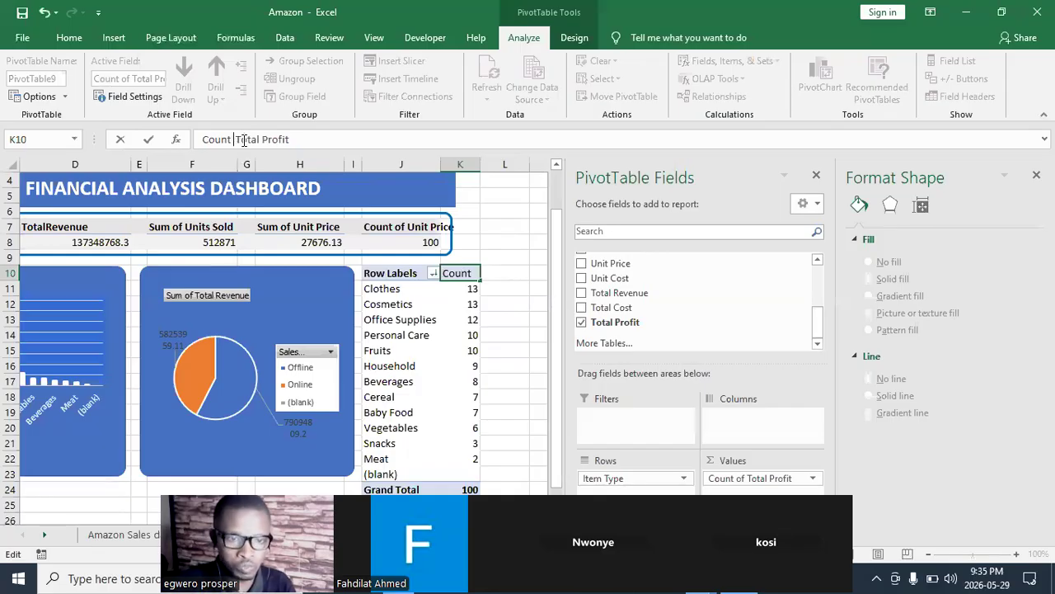
key(BackSpace)
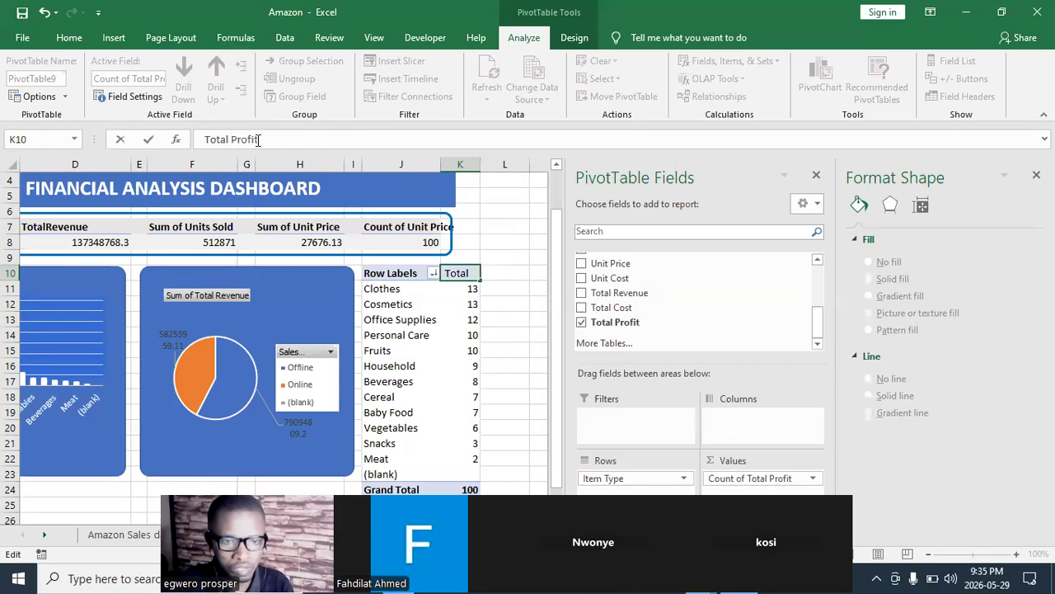
key(BackSpace)
key(BackSpace)
key(BackSpace)
key(BackSpace)
key(BackSpace)
key(BackSpace)
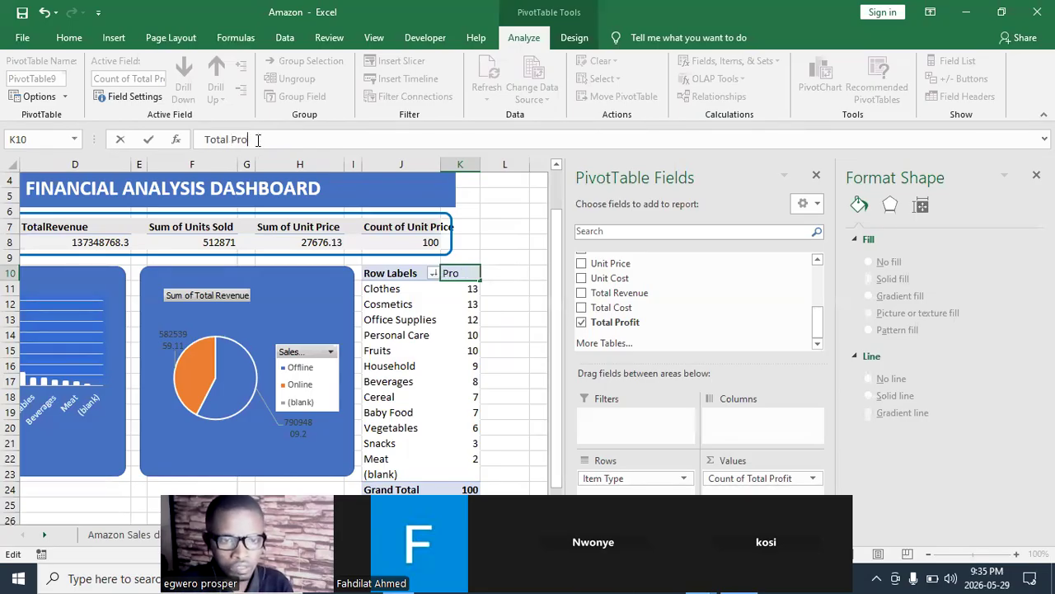
text(COUNT)
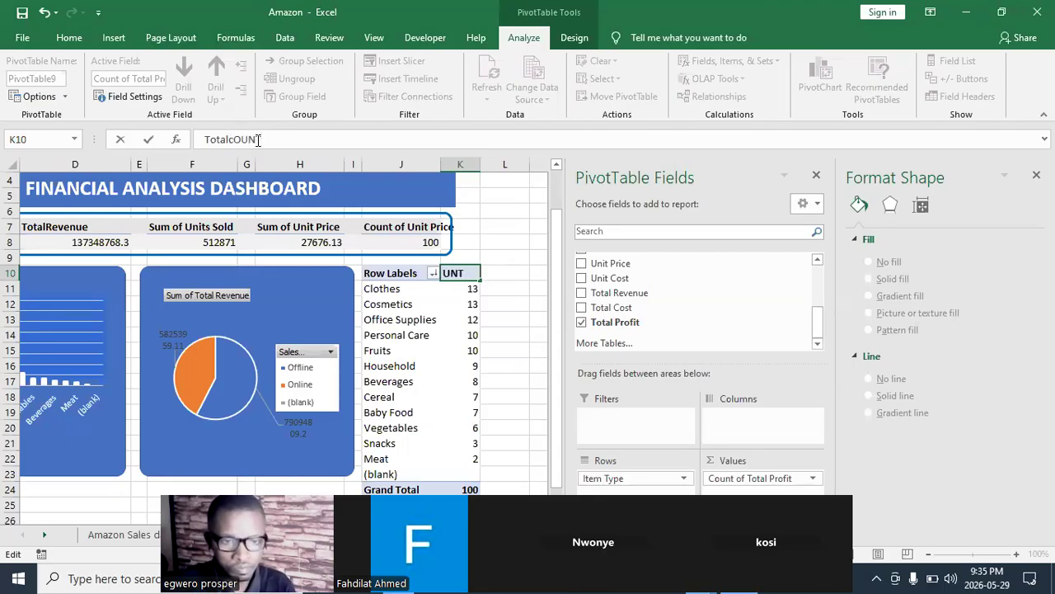
key(BackSpace)
key(BackSpace)
key(BackSpace)
key(BackSpace)
key(BackSpace)
text(c)
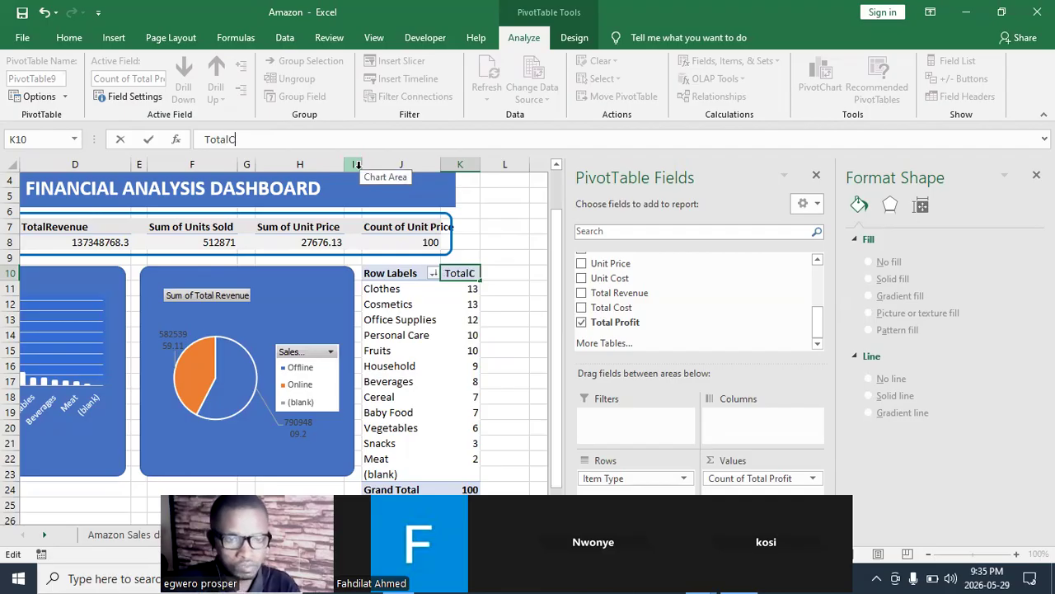
text(ount)
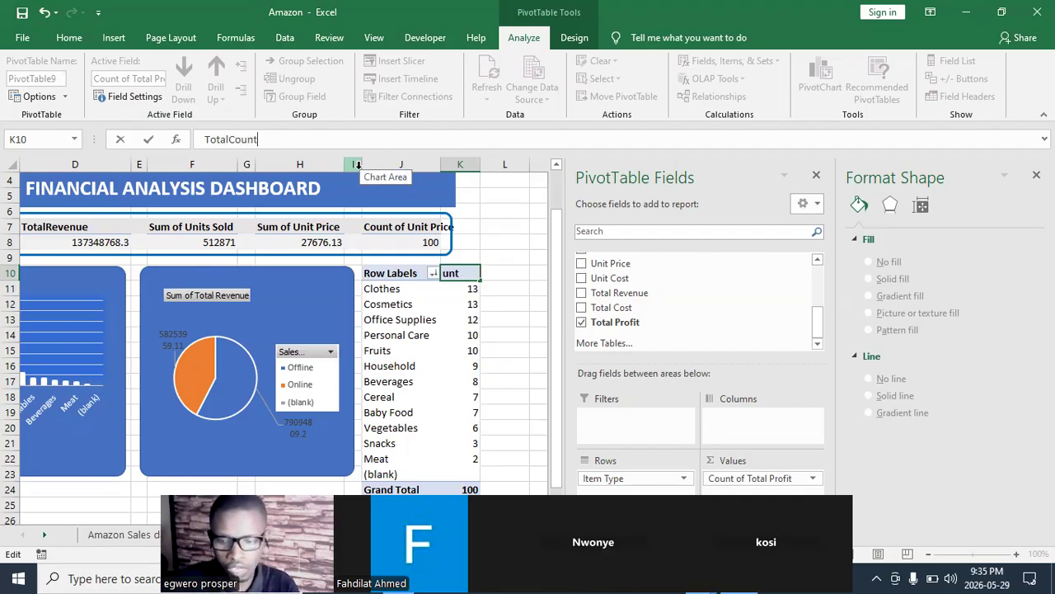
click(495, 272)
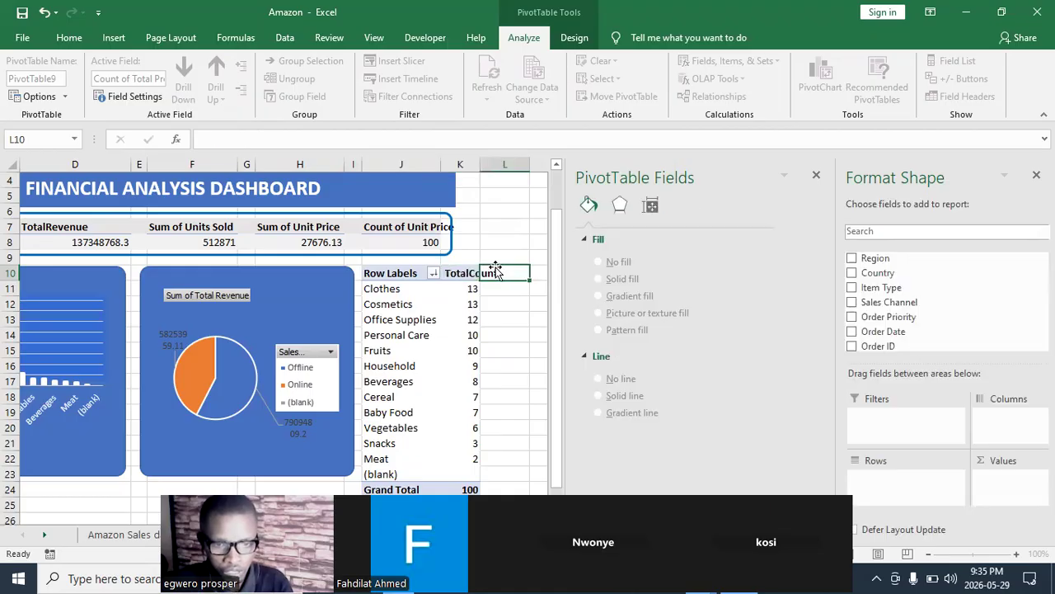
- Narrow columns K and J so the item-type PivotTable takes up less width
drag(477, 157, 452, 194)
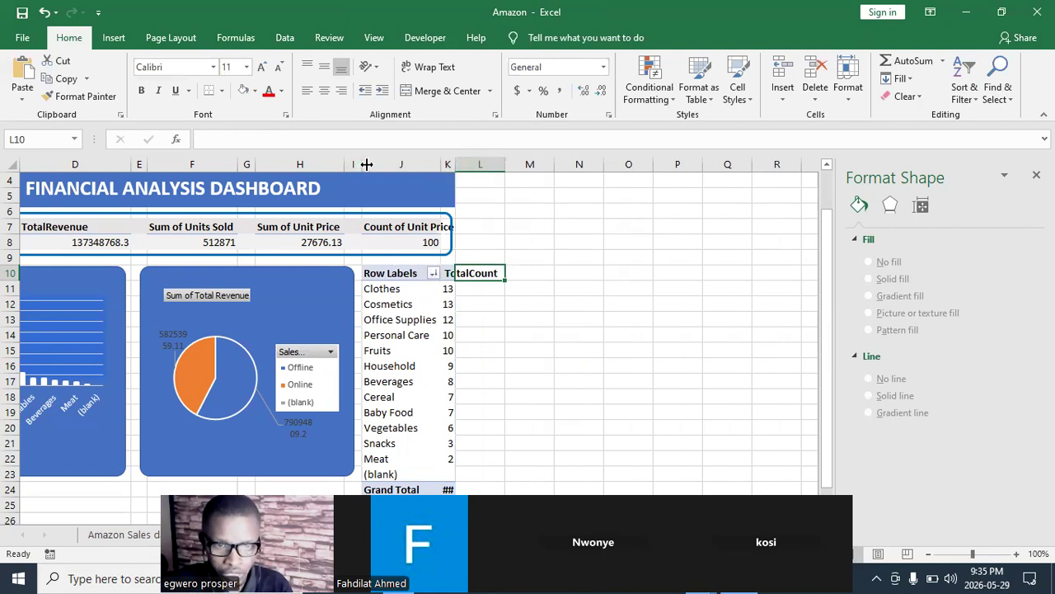
drag(439, 159, 435, 159)
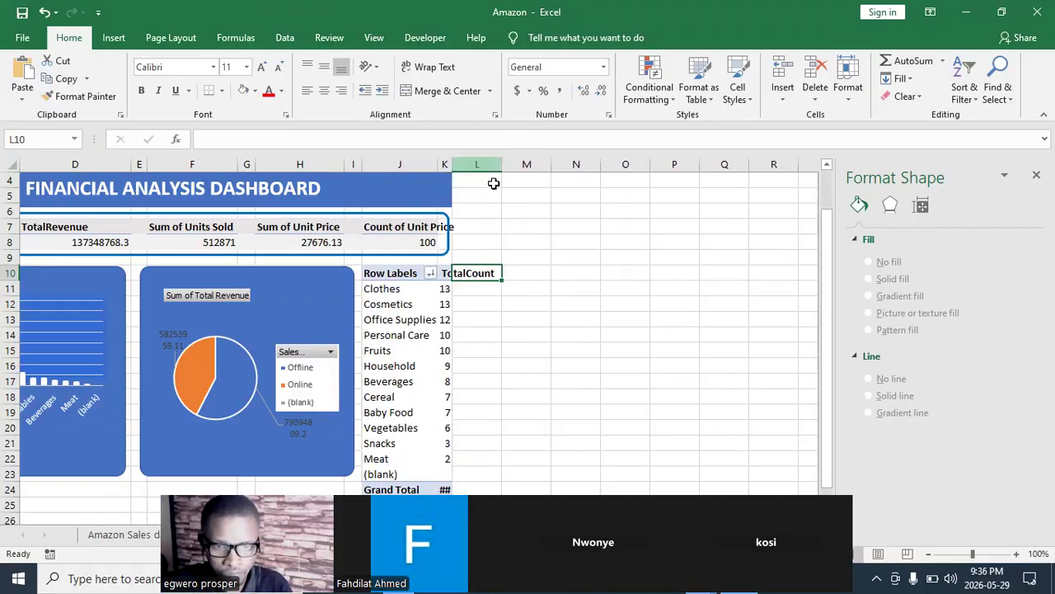
click(510, 252)
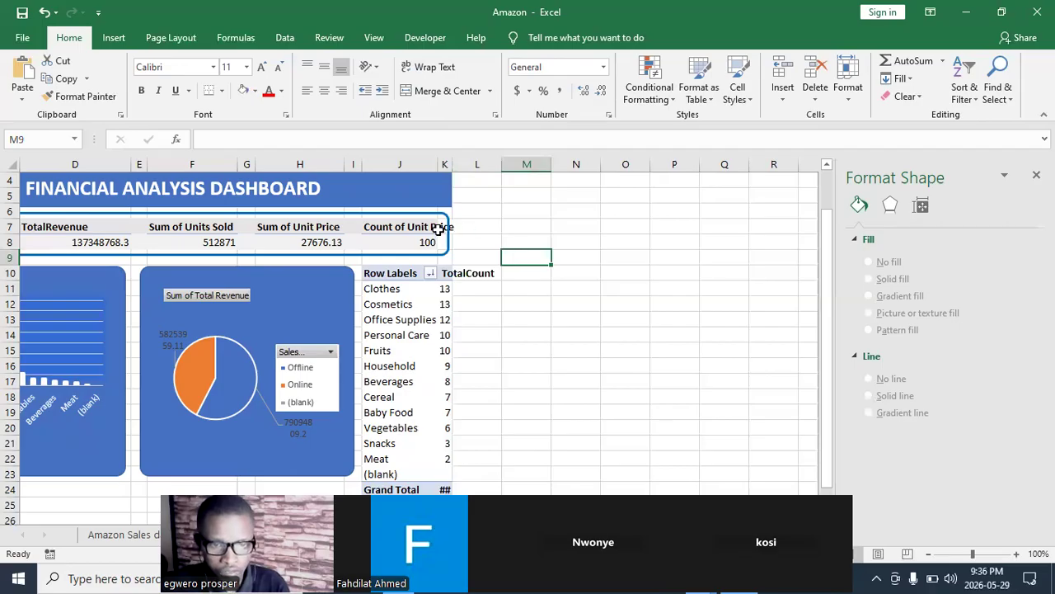
click(517, 350)
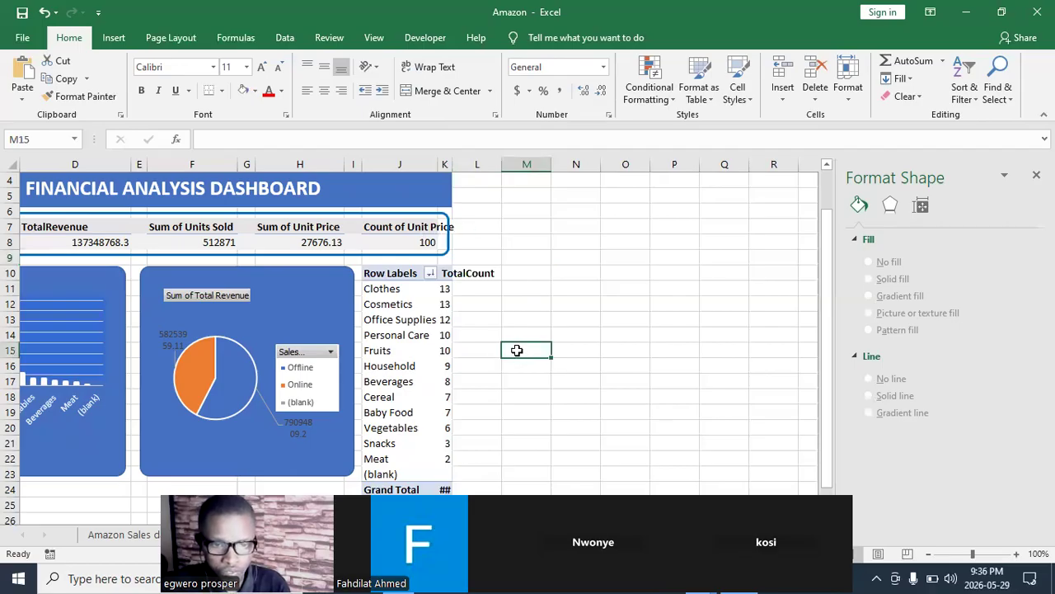
- Rename the Row Labels header in cell J10 to Items and widen column K to fit the TotalCount header
click(370, 290)
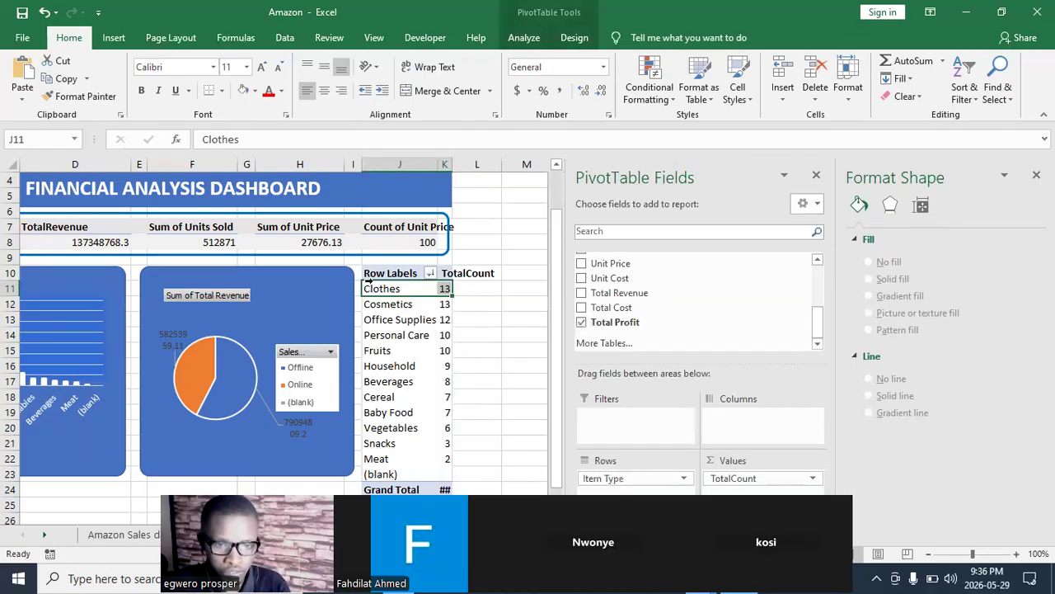
click(372, 275)
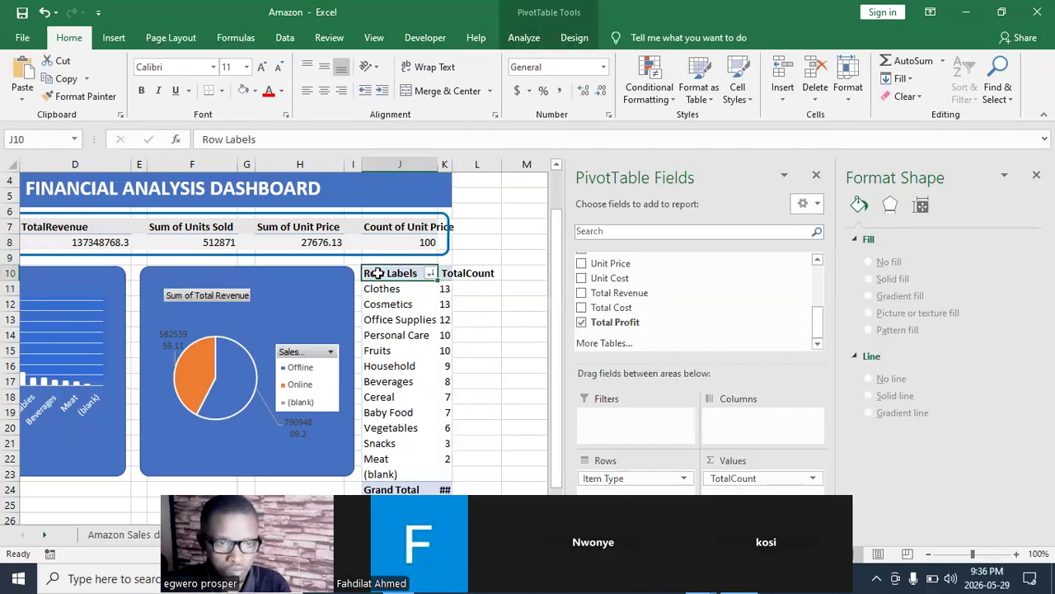
click(264, 140)
key(BackSpace)
key(BackSpace)
key(BackSpace)
key(BackSpace)
key(BackSpace)
key(BackSpace)
key(BackSpace)
key(BackSpace)
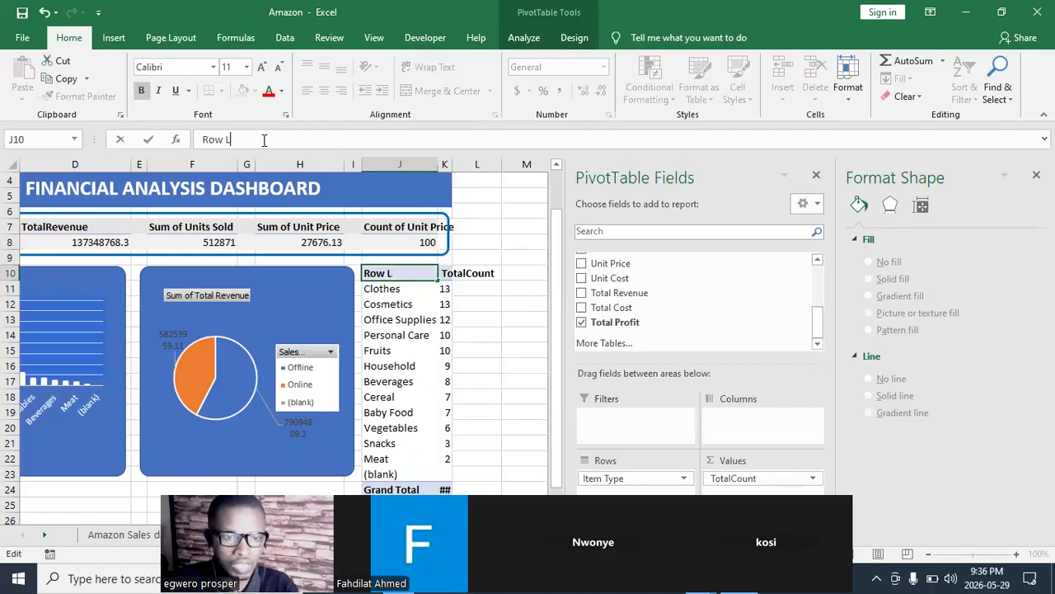
key(BackSpace)
key(BackSpace)
text(Items)
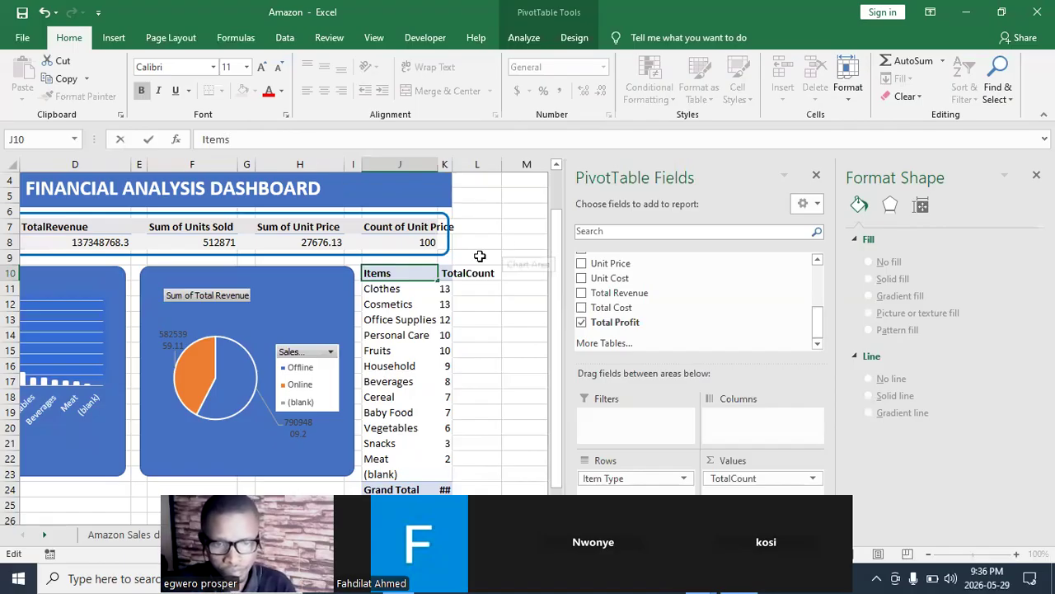
click(447, 317)
drag(452, 164, 492, 166)
drag(554, 277, 556, 286)
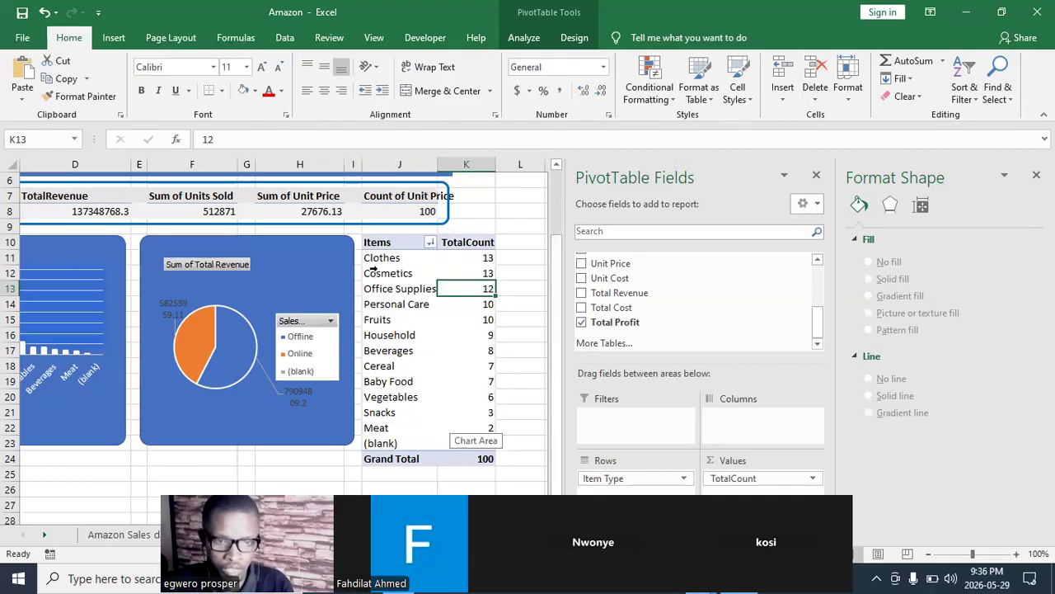
- Format the PivotTable items and counts from Clothes to Meat (J11:K22) with blue fill and bold white text
drag(371, 257, 450, 429)
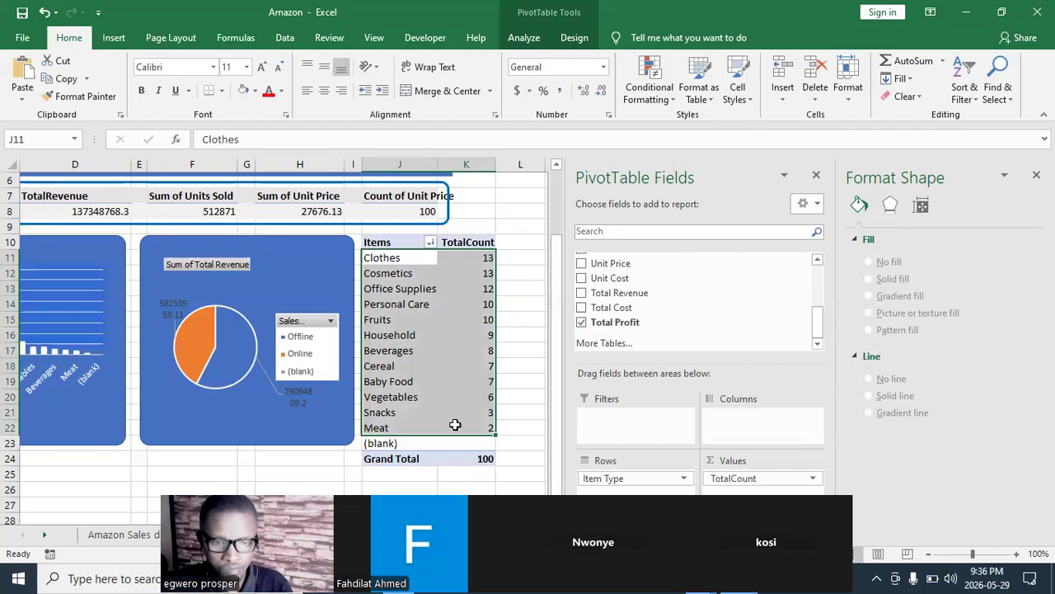
click(254, 91)
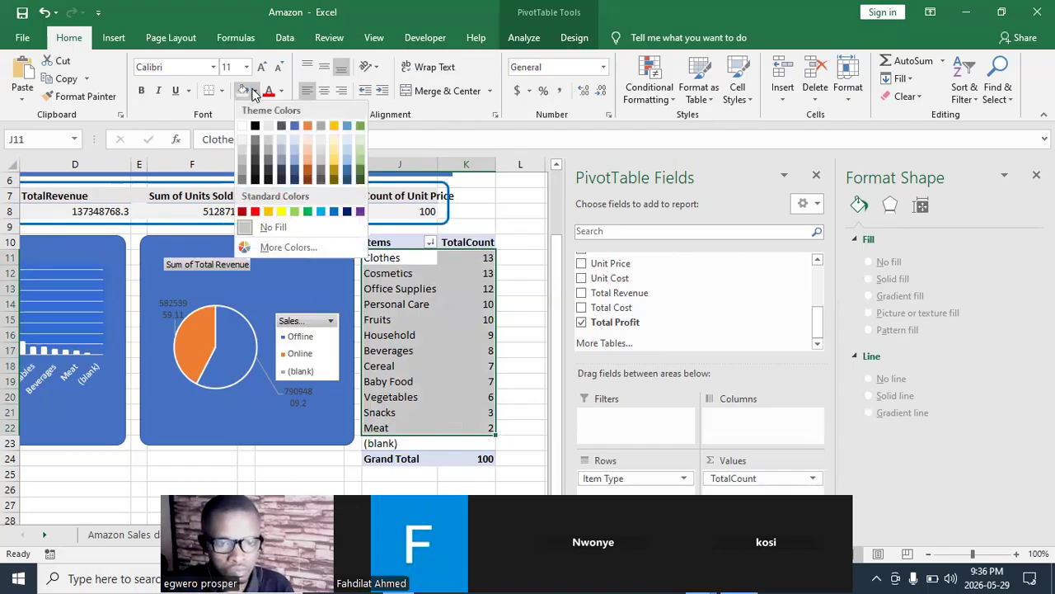
click(293, 126)
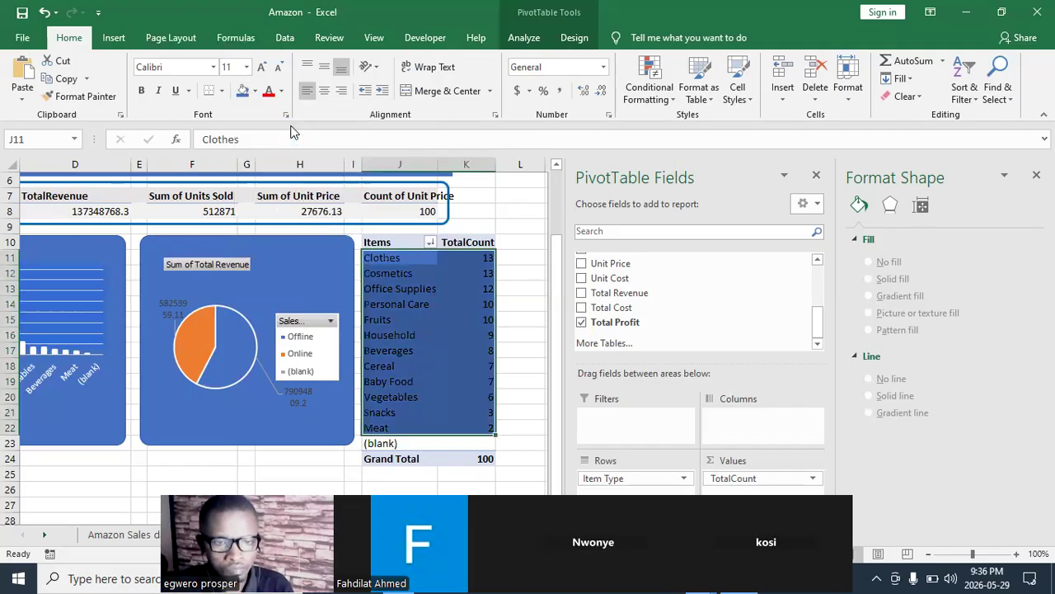
click(281, 91)
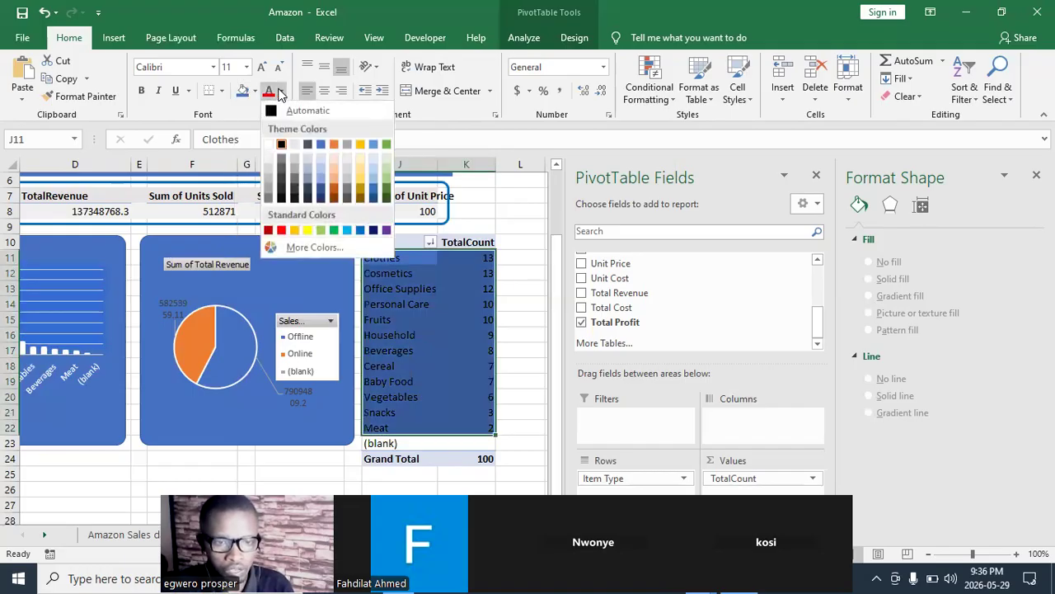
click(271, 146)
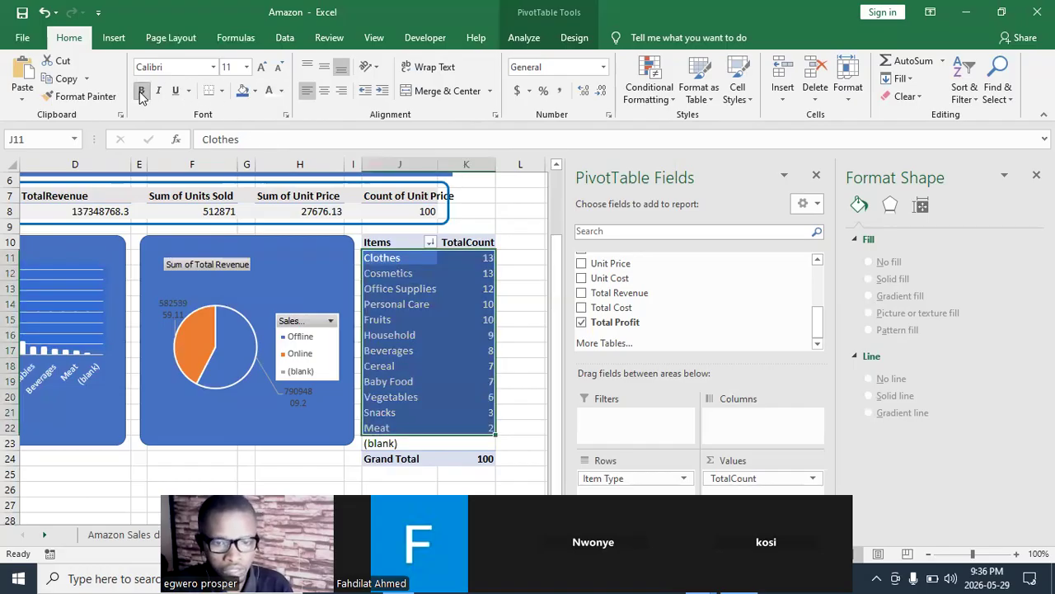
click(498, 214)
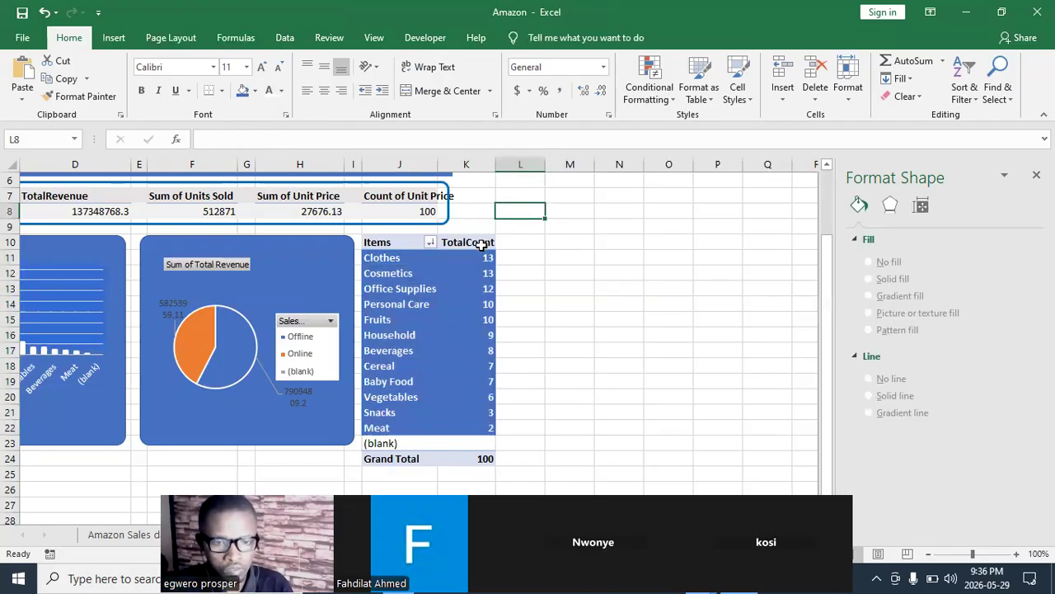
- Give the Items and TotalCount header cells (J10:K10) the same blue fill and a white font
click(474, 244)
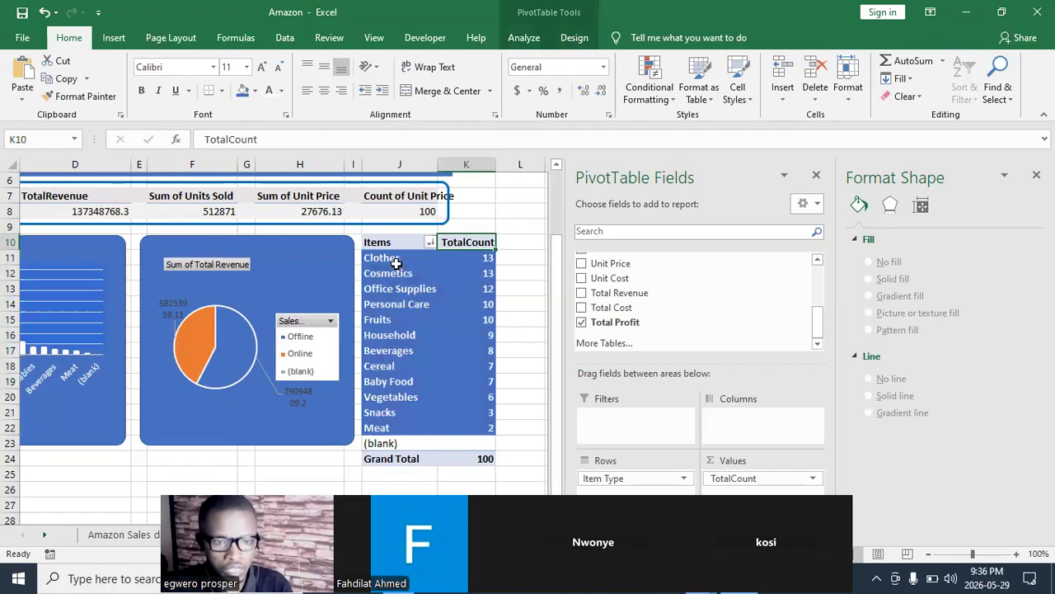
drag(382, 243, 464, 243)
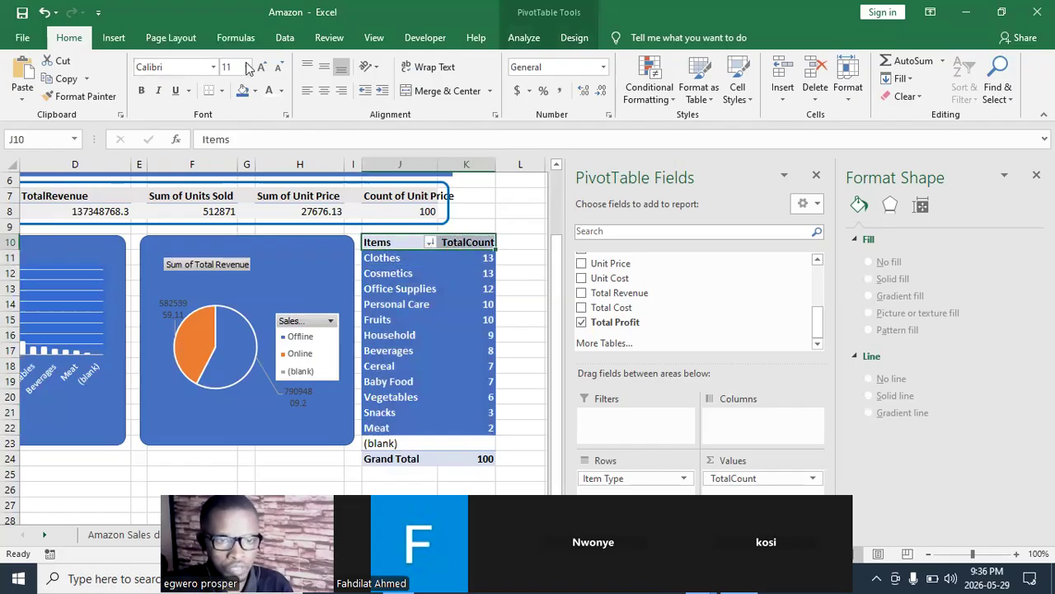
click(256, 91)
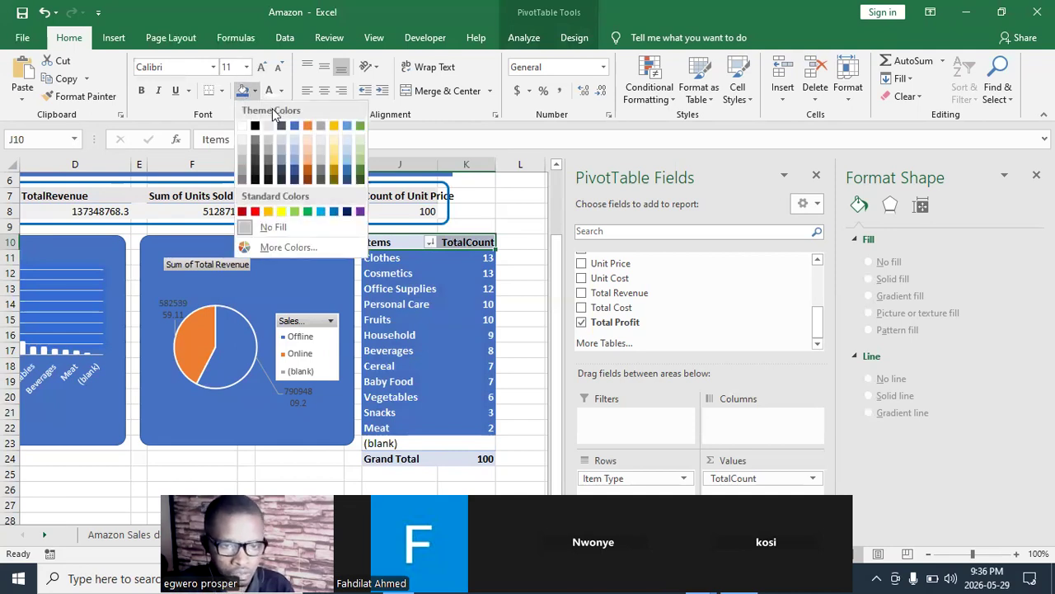
click(296, 125)
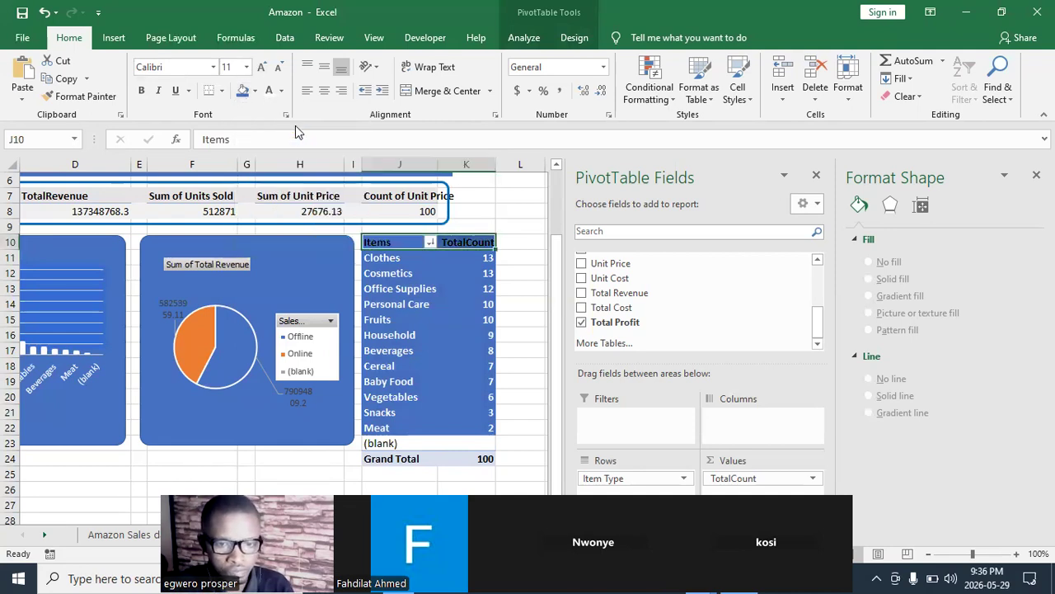
click(270, 94)
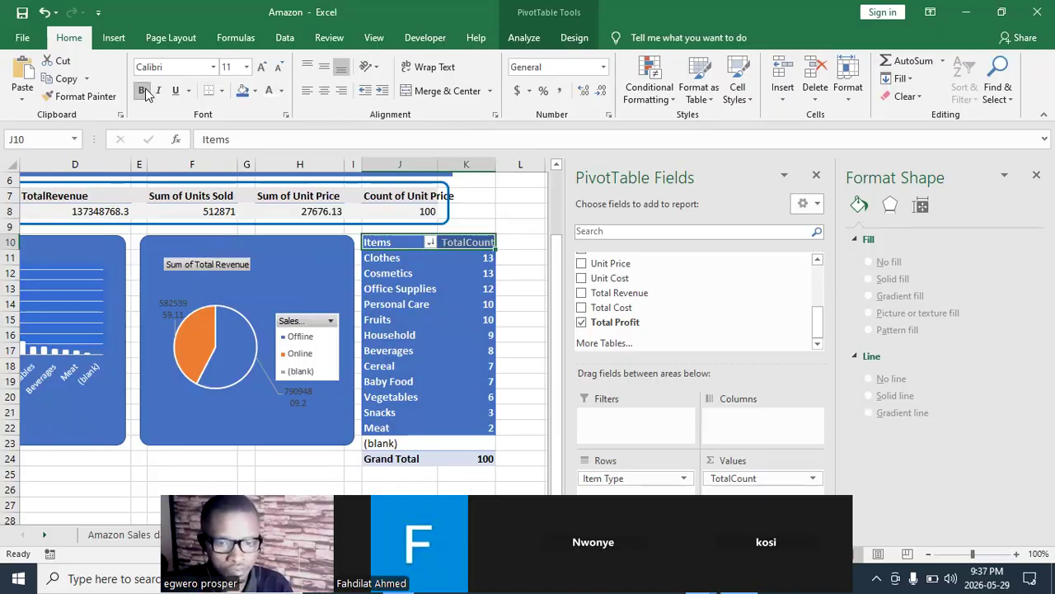
click(532, 242)
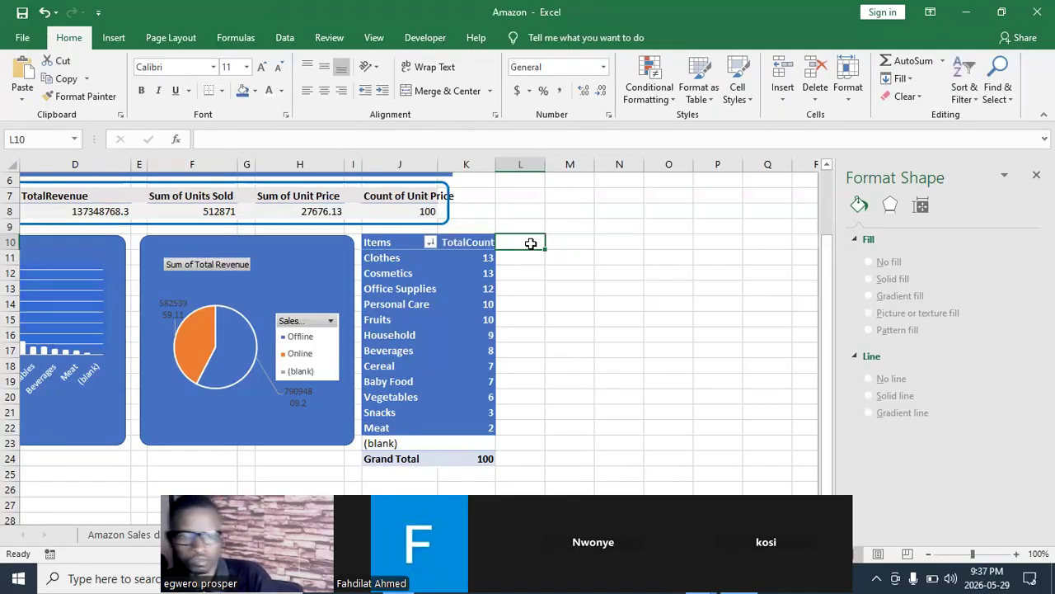
click(459, 243)
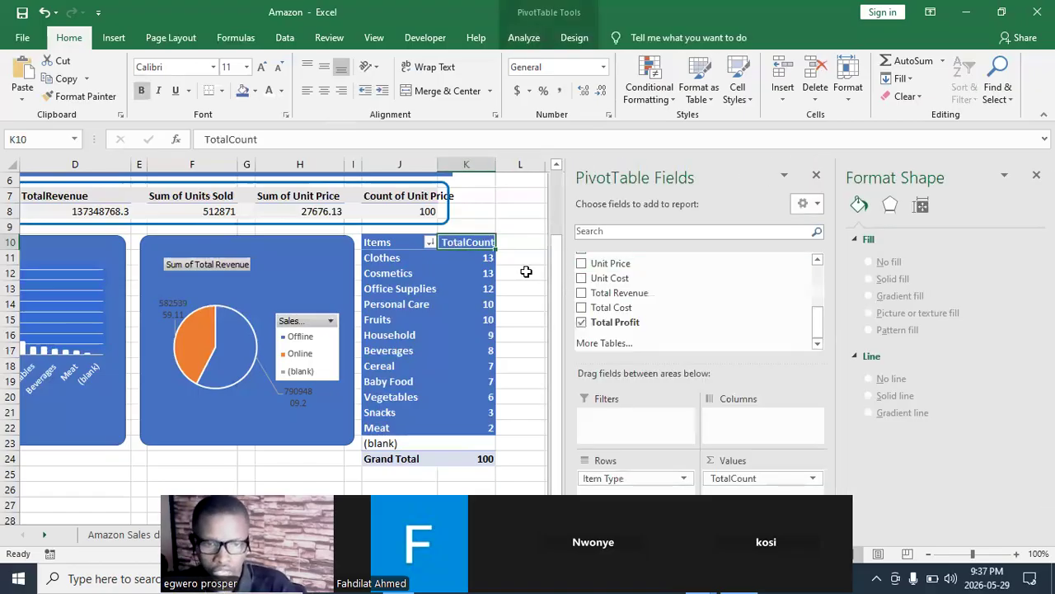
click(522, 271)
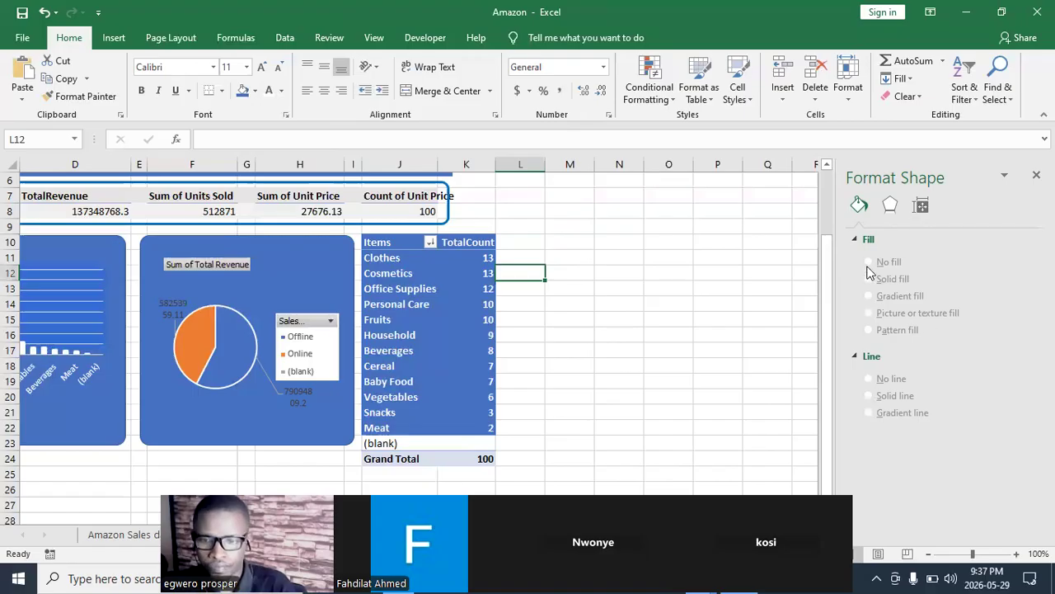
- Review the Dashboard layout from the banner down to the empty rows beneath the charts and the Items PivotTable
click(829, 273)
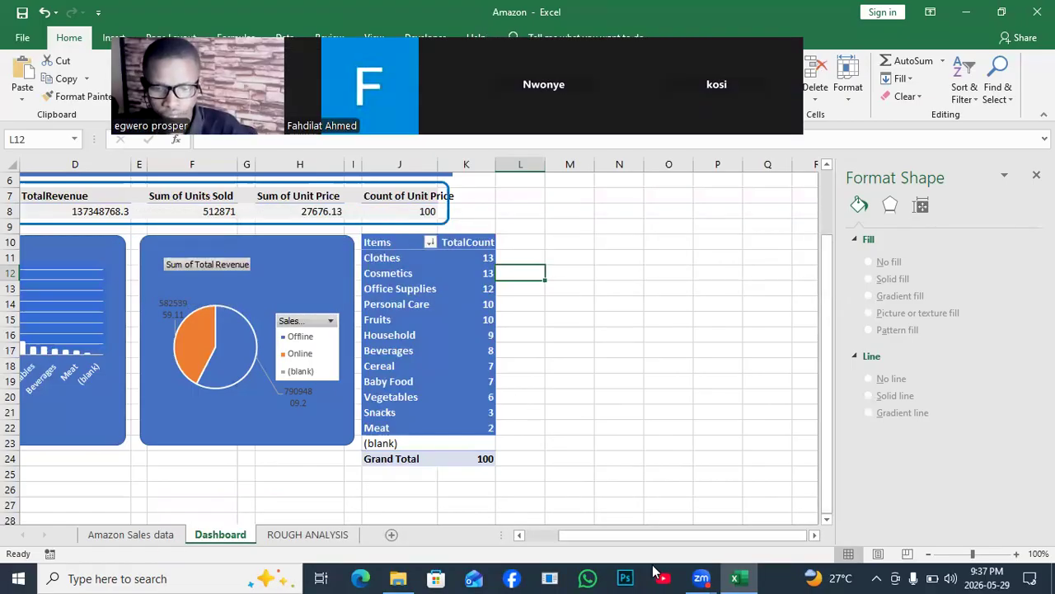
drag(626, 533, 575, 539)
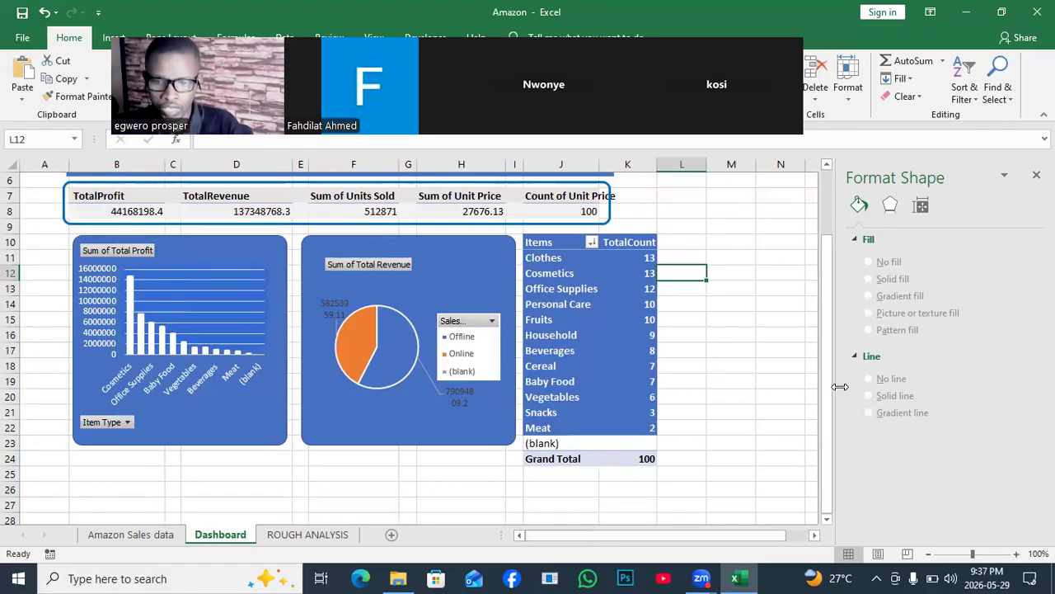
drag(831, 393, 829, 435)
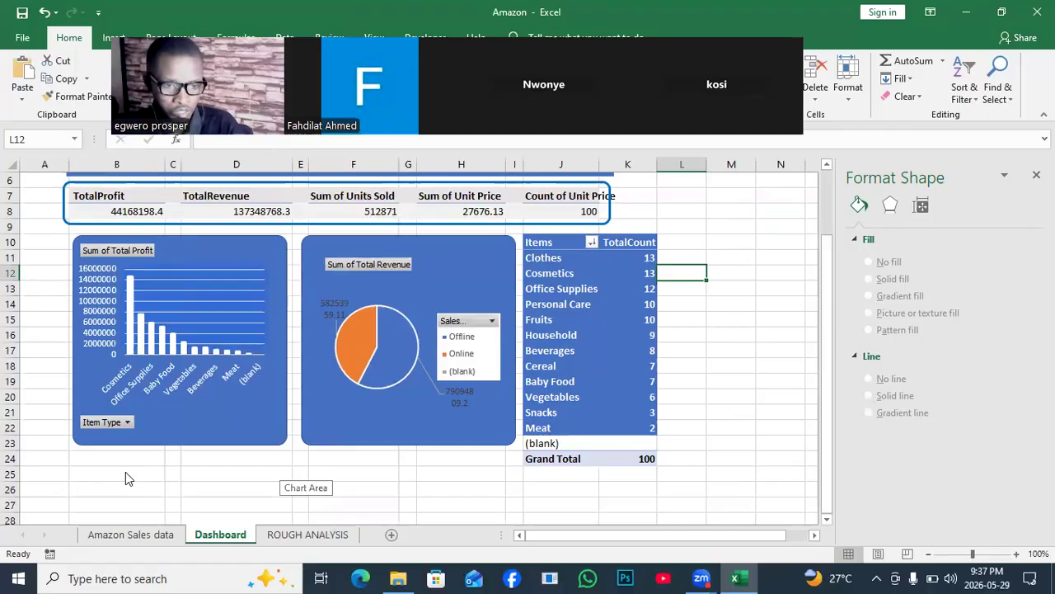
drag(85, 455, 631, 488)
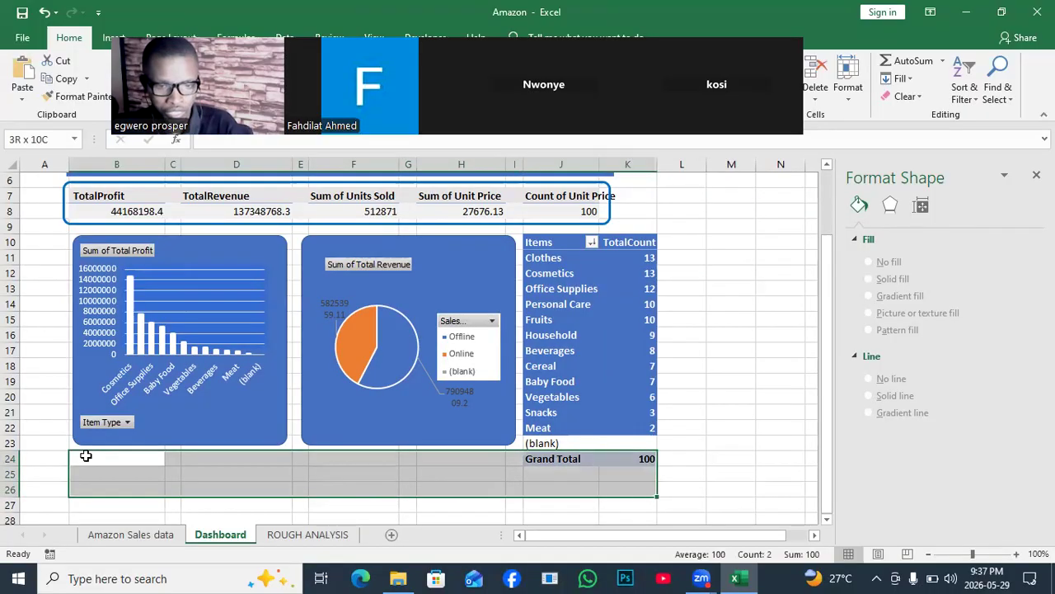
key(shift+Down)
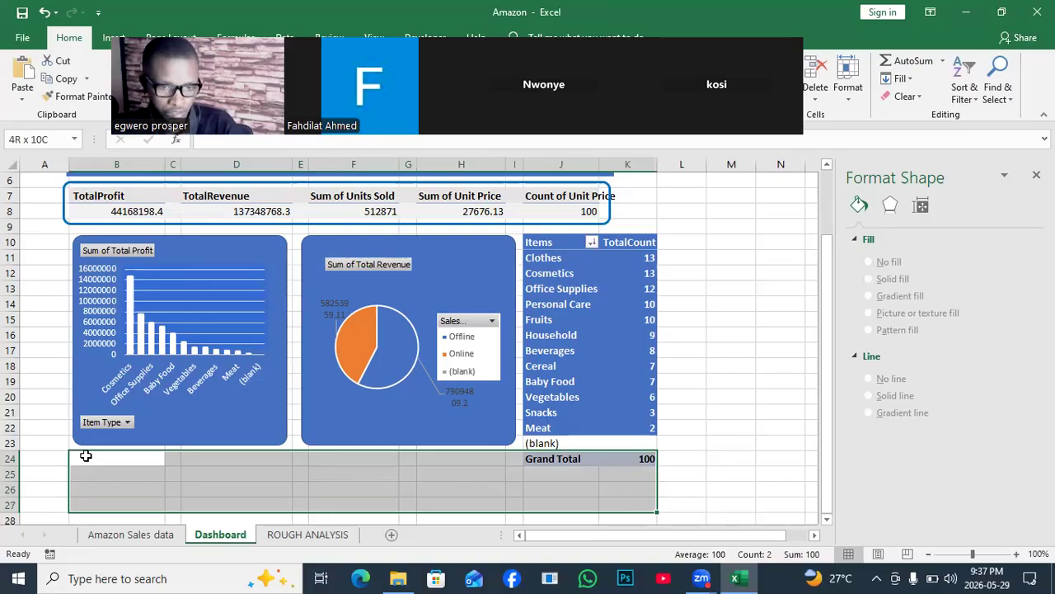
key(shift+Down)
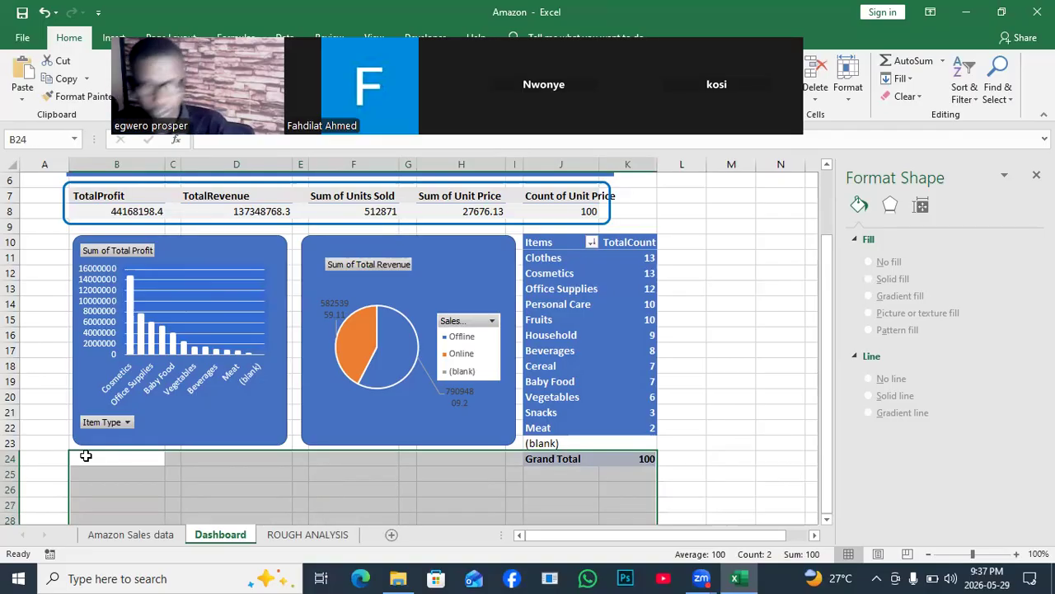
click(725, 348)
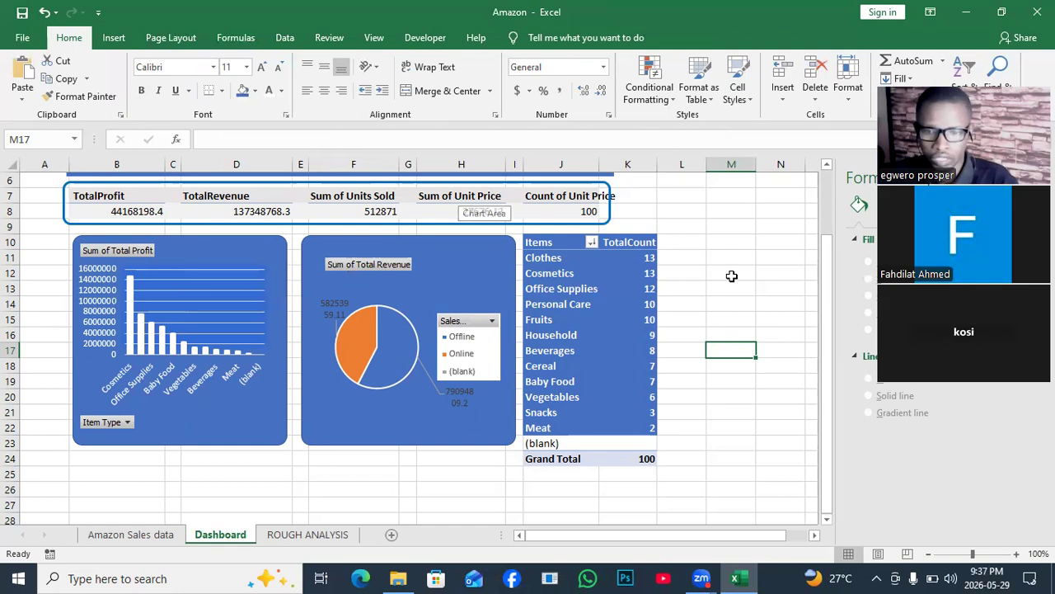
drag(828, 272, 825, 181)
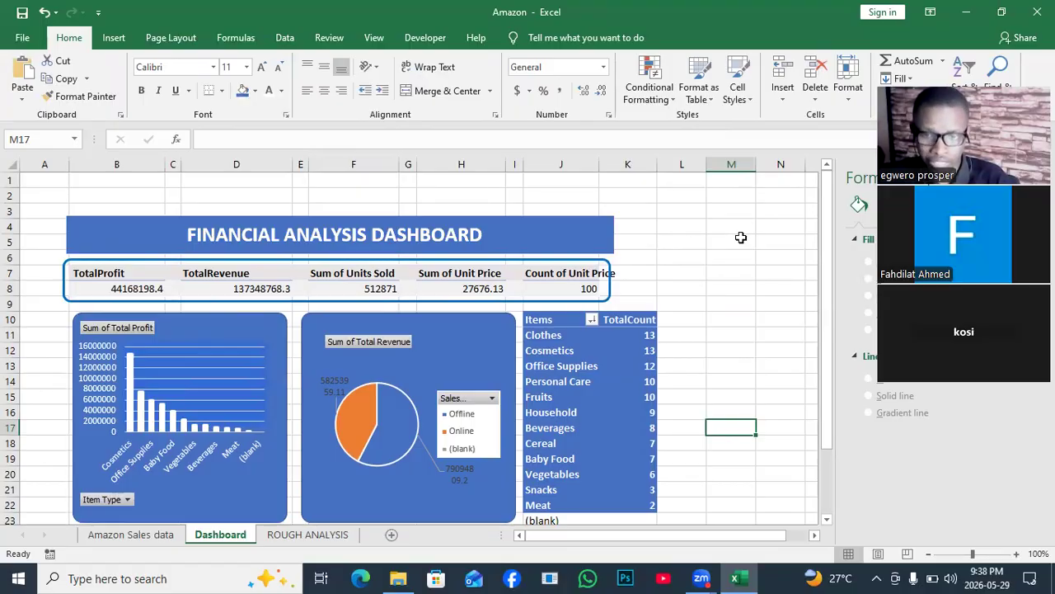
drag(828, 235, 828, 272)
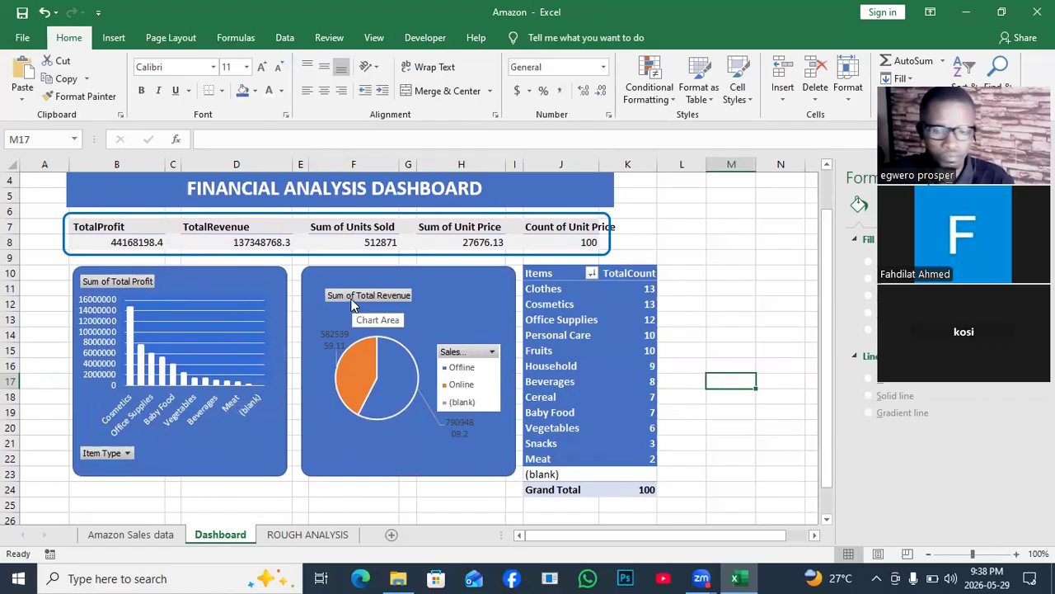
drag(831, 307, 832, 322)
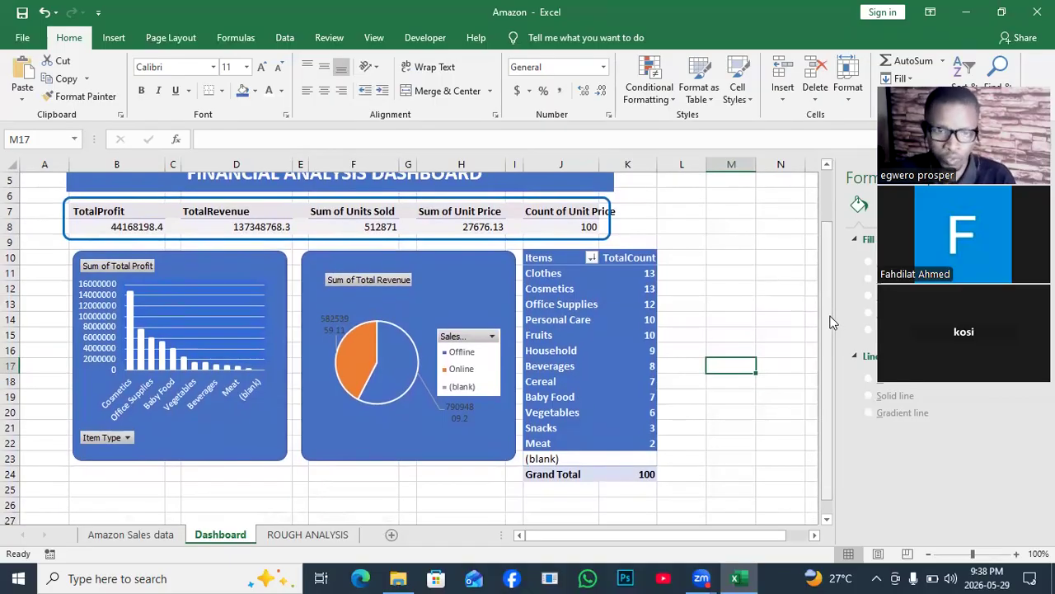
drag(831, 321, 830, 294)
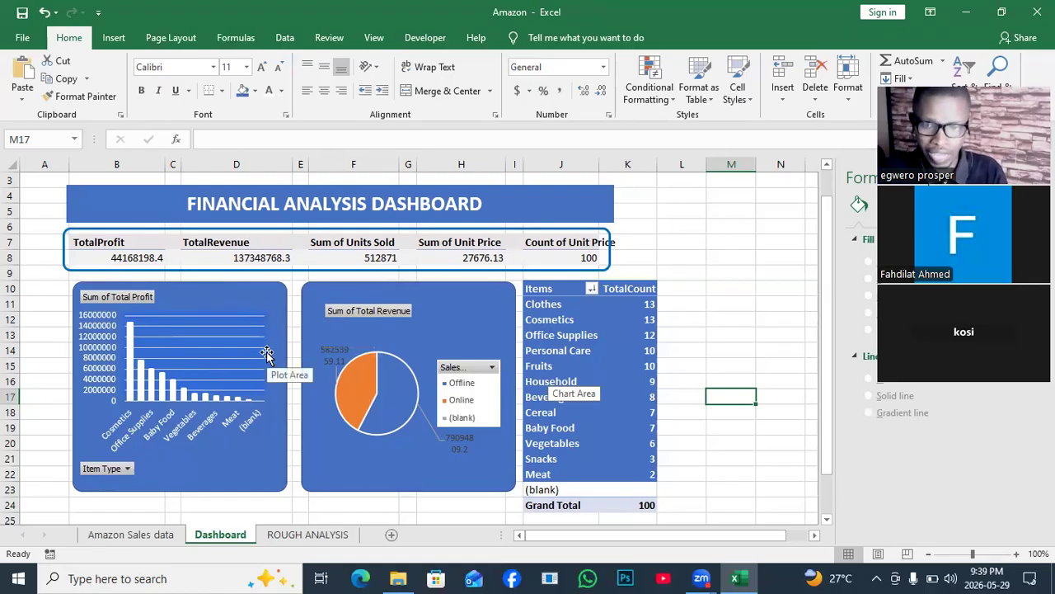
- On the ROUGH ANALYSIS sheet, move the Sum of Total Profit chart down and clear of its source PivotTable
click(280, 538)
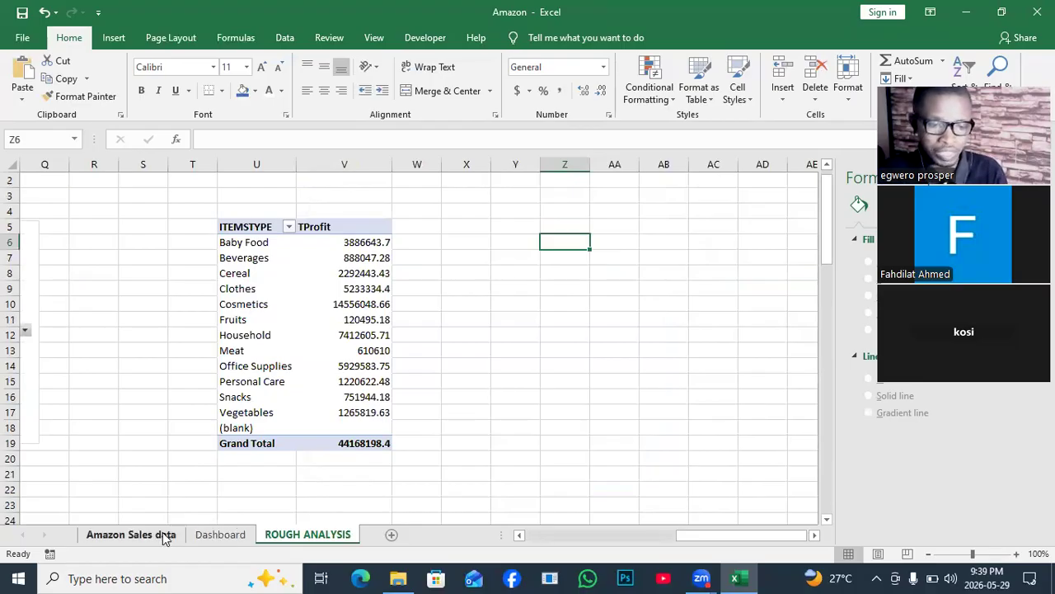
click(208, 533)
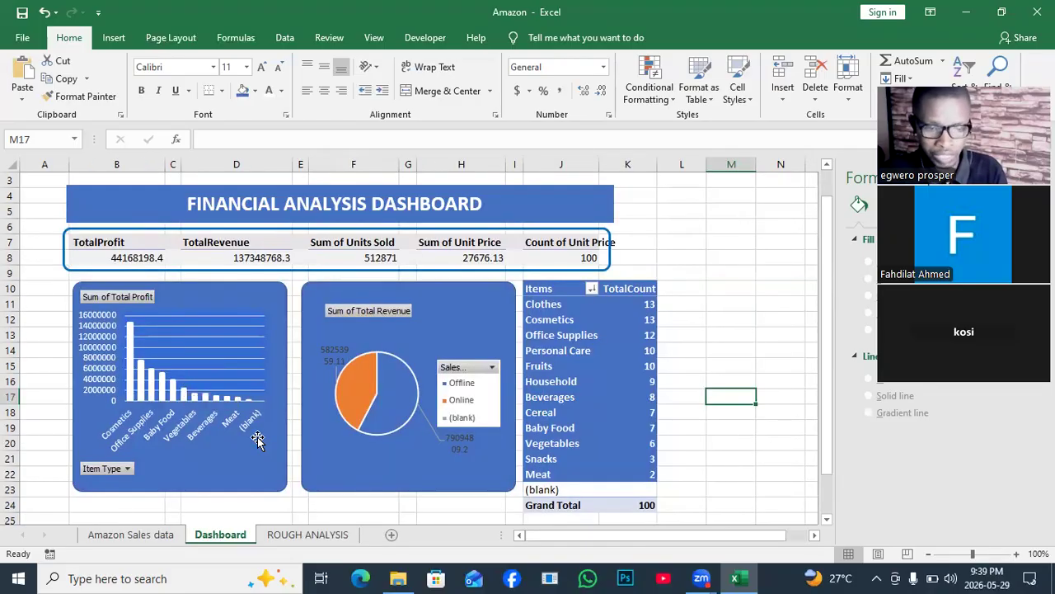
click(293, 535)
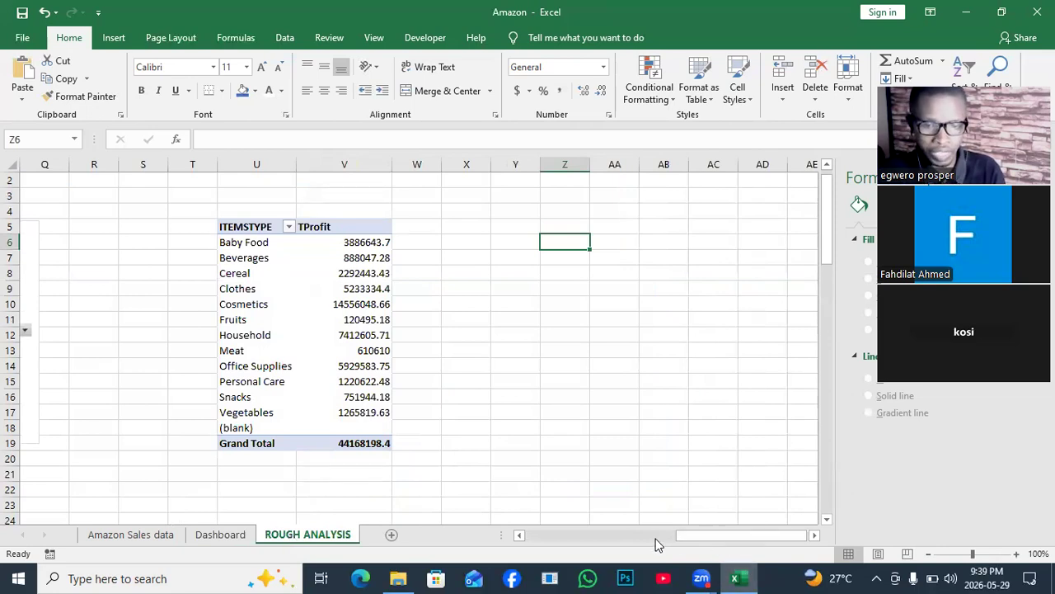
drag(692, 537, 518, 528)
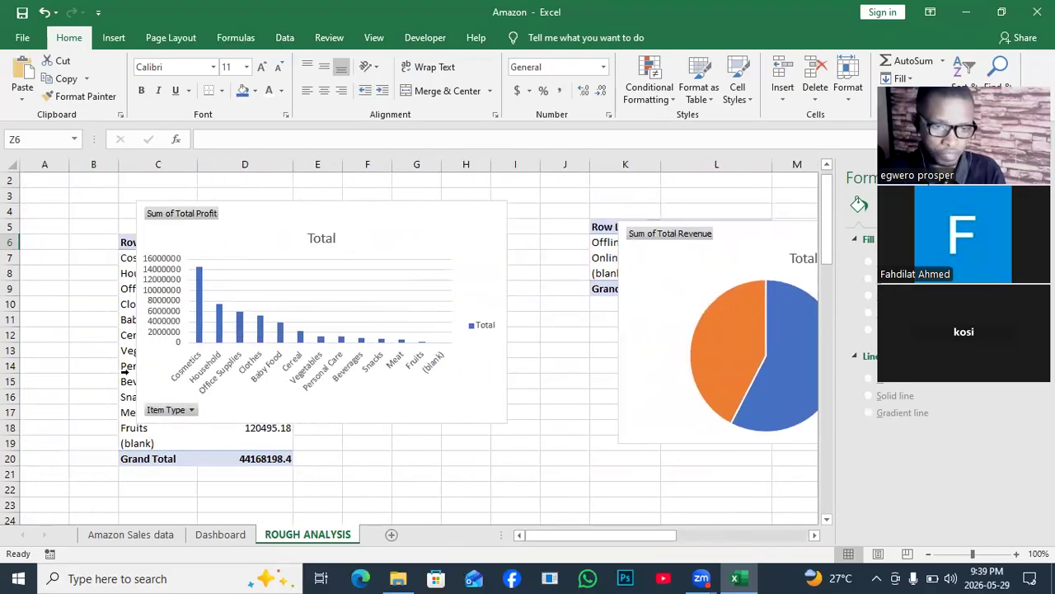
drag(367, 217, 495, 262)
drag(591, 324, 543, 443)
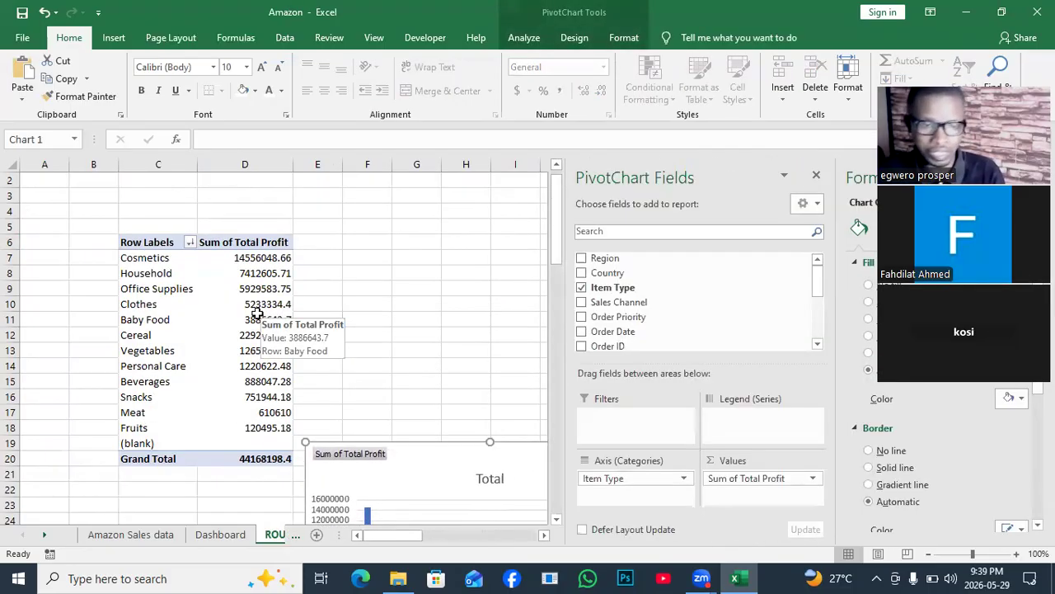
- Insert Item Type and Order Date slicers for the Sum of Total Profit PivotTable and set them side by side
click(257, 315)
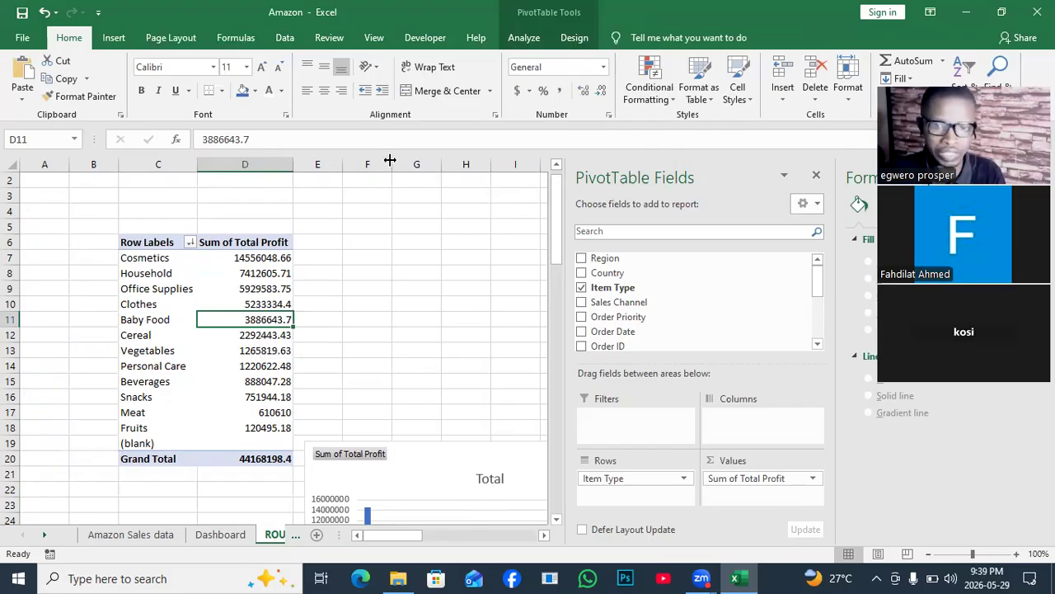
click(522, 38)
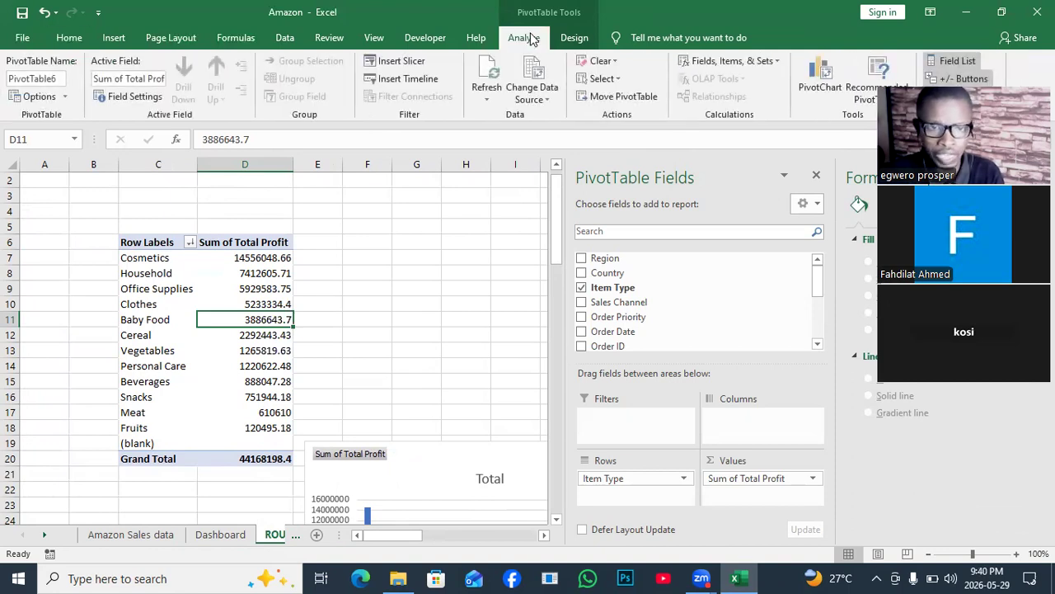
click(414, 66)
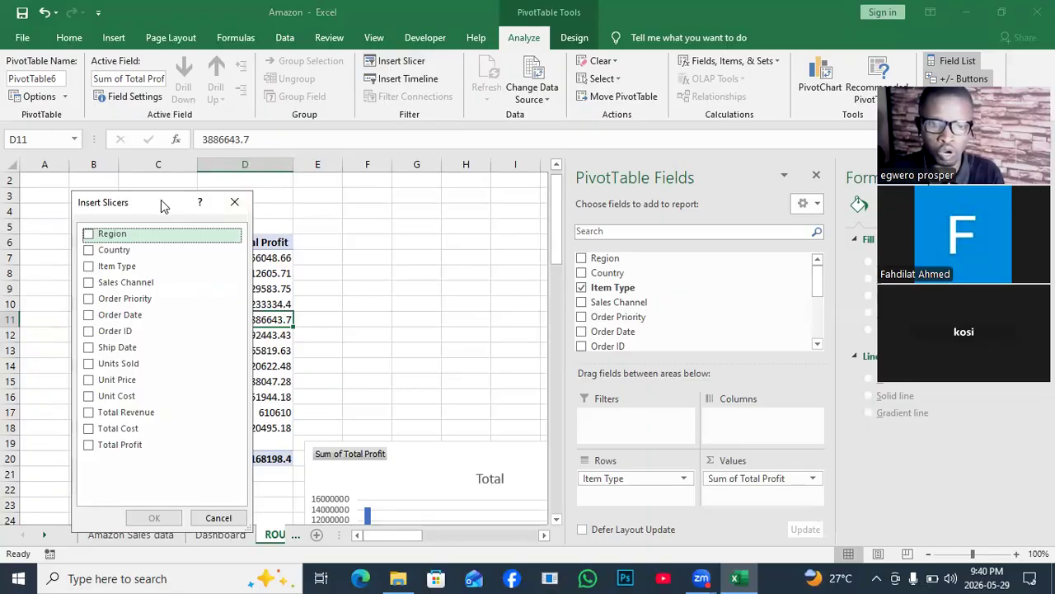
drag(161, 199, 466, 129)
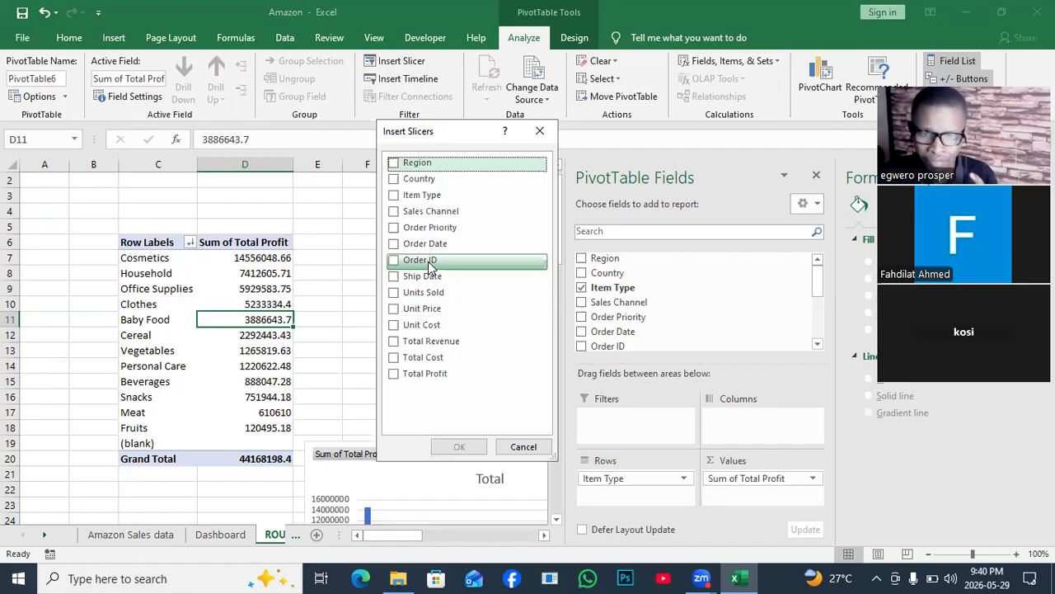
click(403, 204)
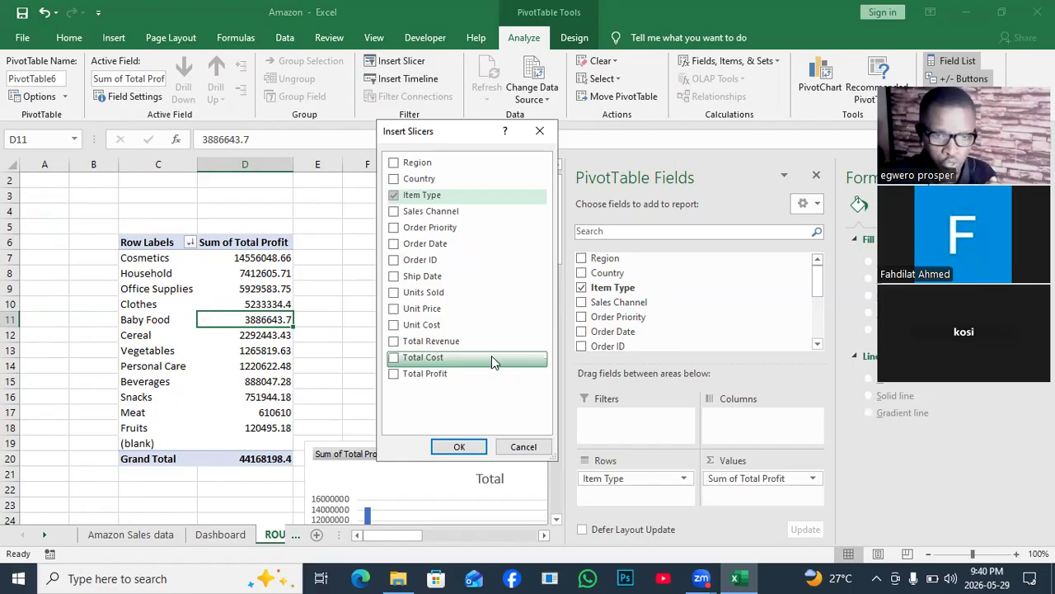
click(394, 247)
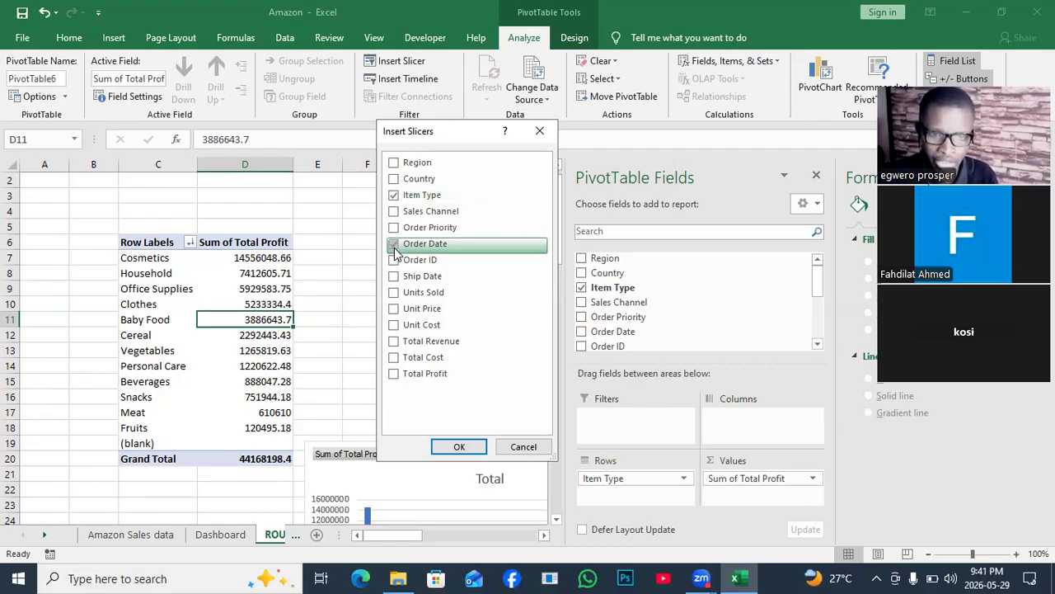
click(460, 446)
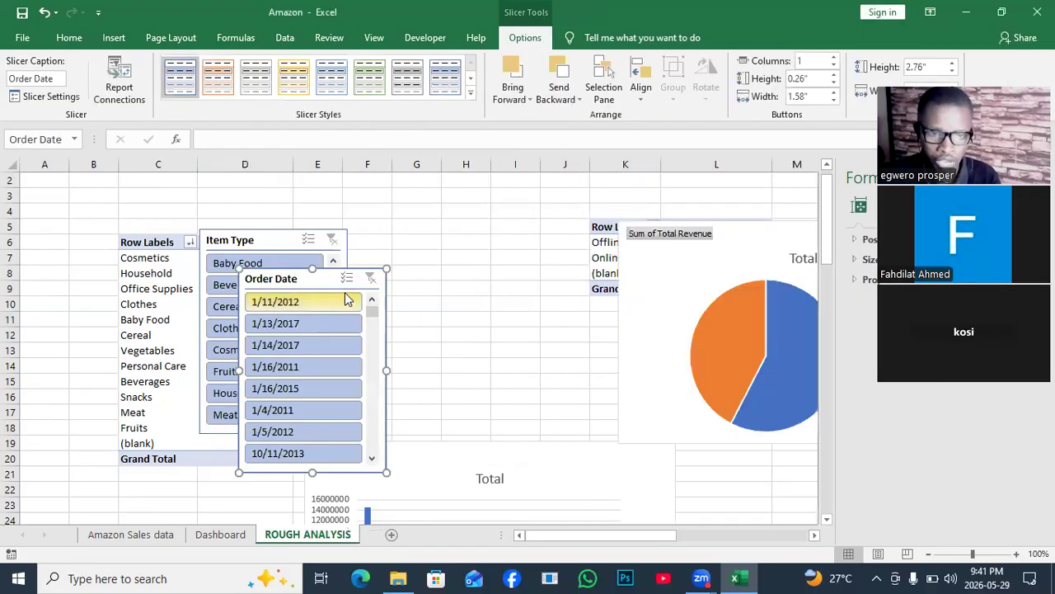
drag(318, 280, 459, 249)
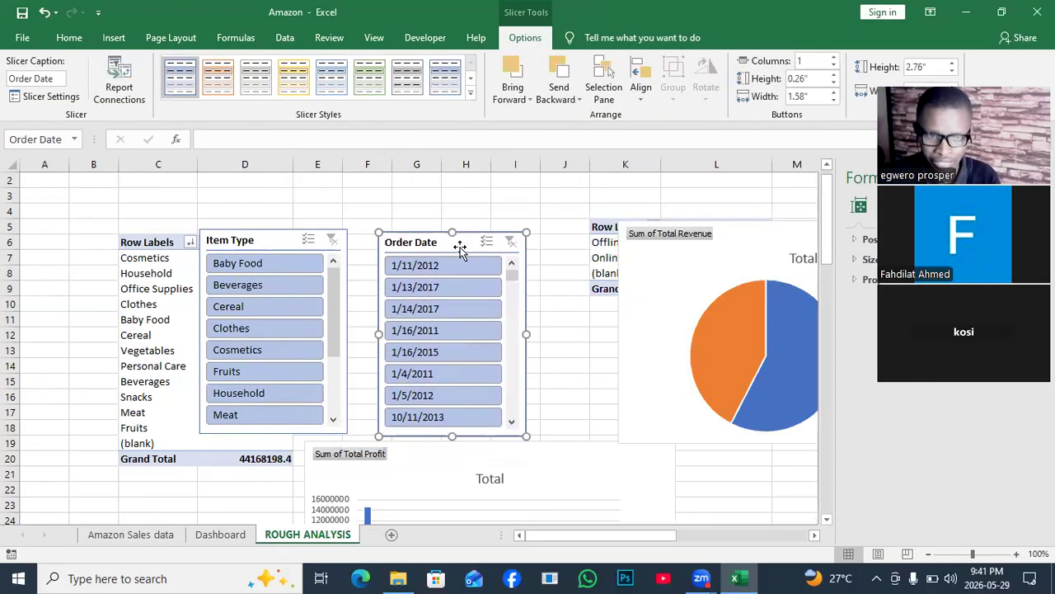
- Copy the Item Type slicer from ROUGH ANALYSIS and paste it on the Dashboard sheet beside the Items PivotTable
right_click(276, 245)
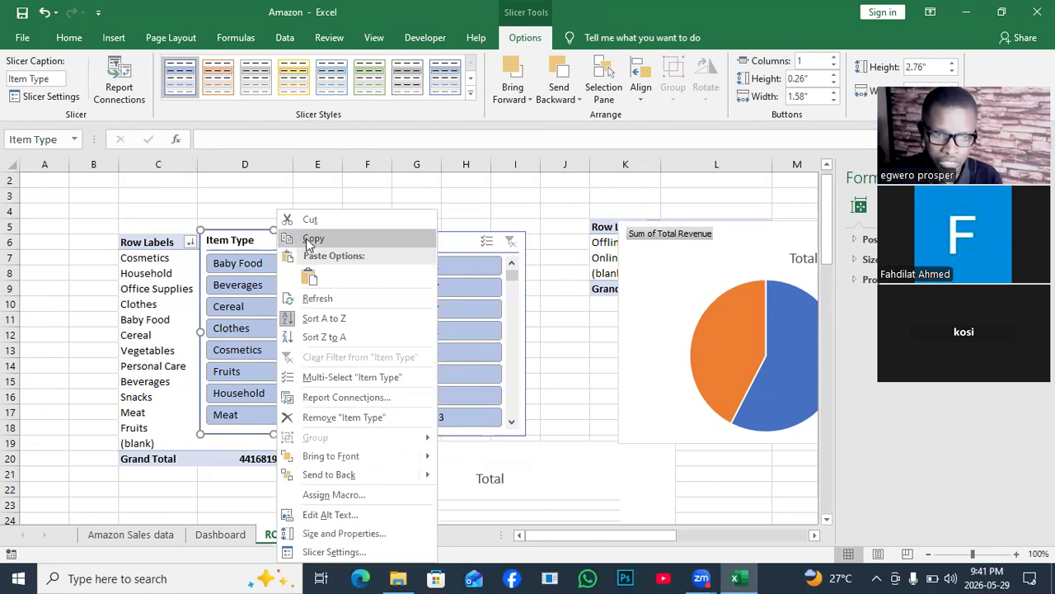
click(308, 239)
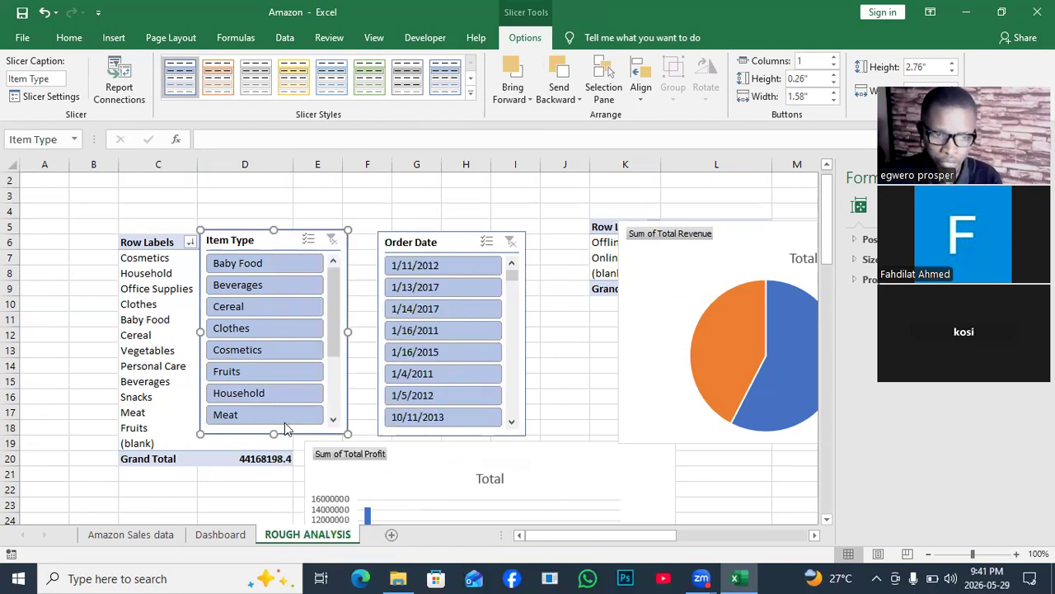
click(220, 534)
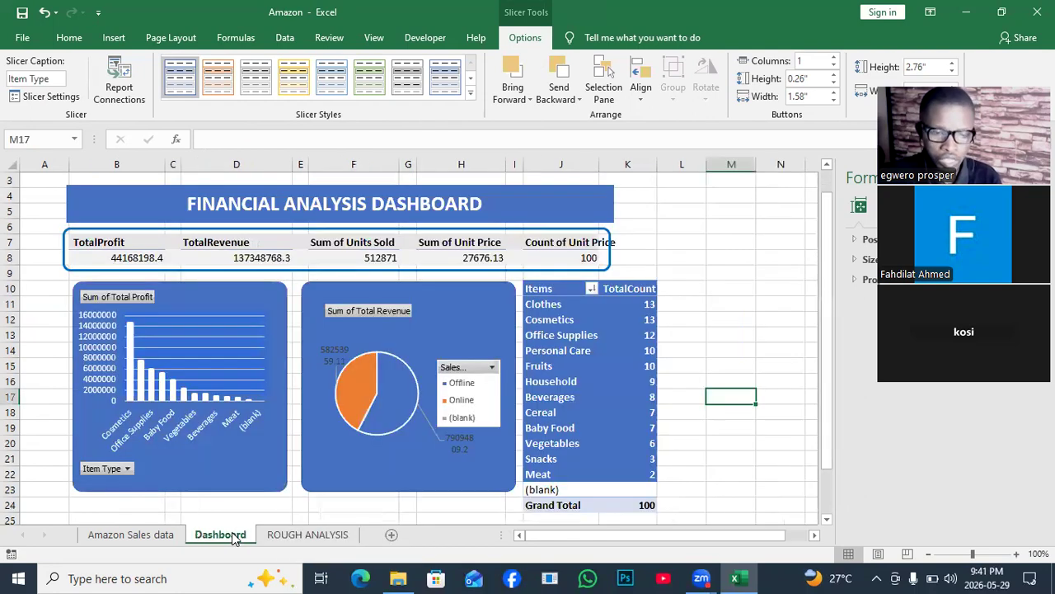
click(695, 305)
key(ctrl+v)
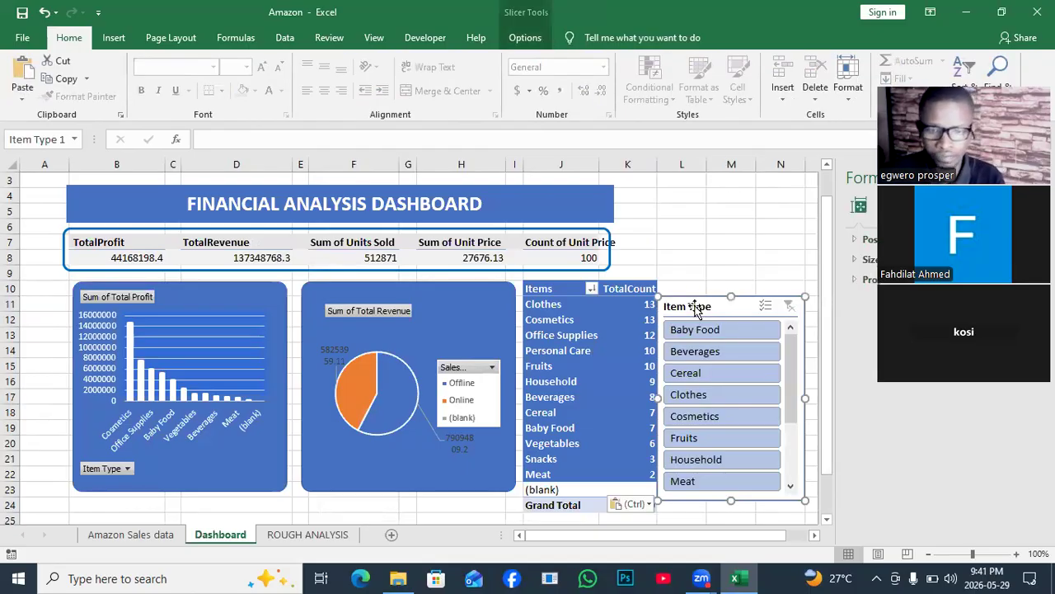
- Narrow the pasted Item Type slicer to about half its width and place it over columns L and M, beside the banner and Items PivotTable
drag(725, 304, 600, 283)
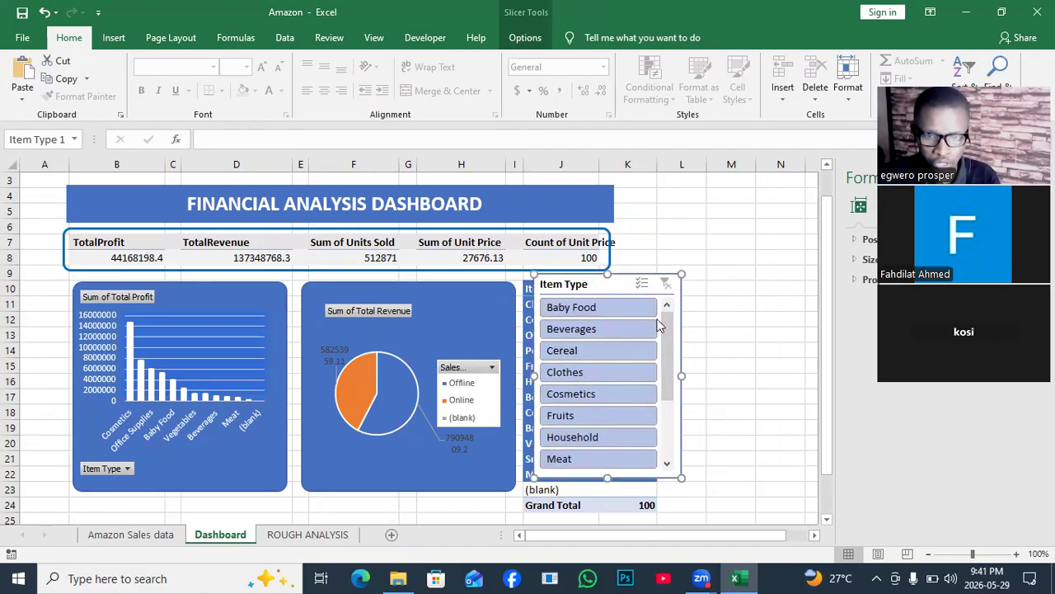
drag(682, 378, 808, 334)
drag(806, 377, 613, 355)
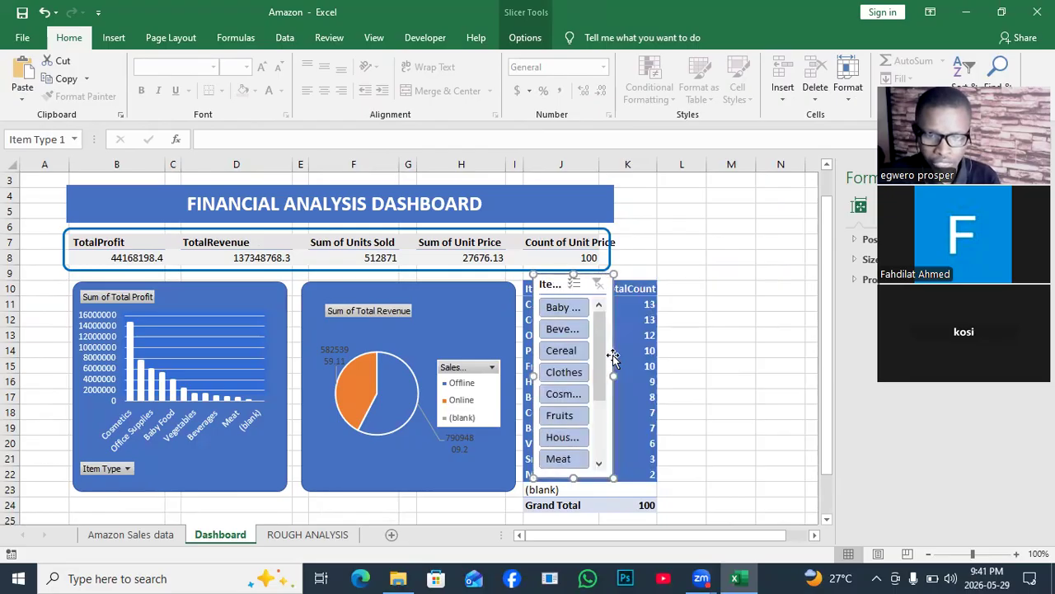
drag(582, 274, 66, 284)
drag(28, 220, 25, 204)
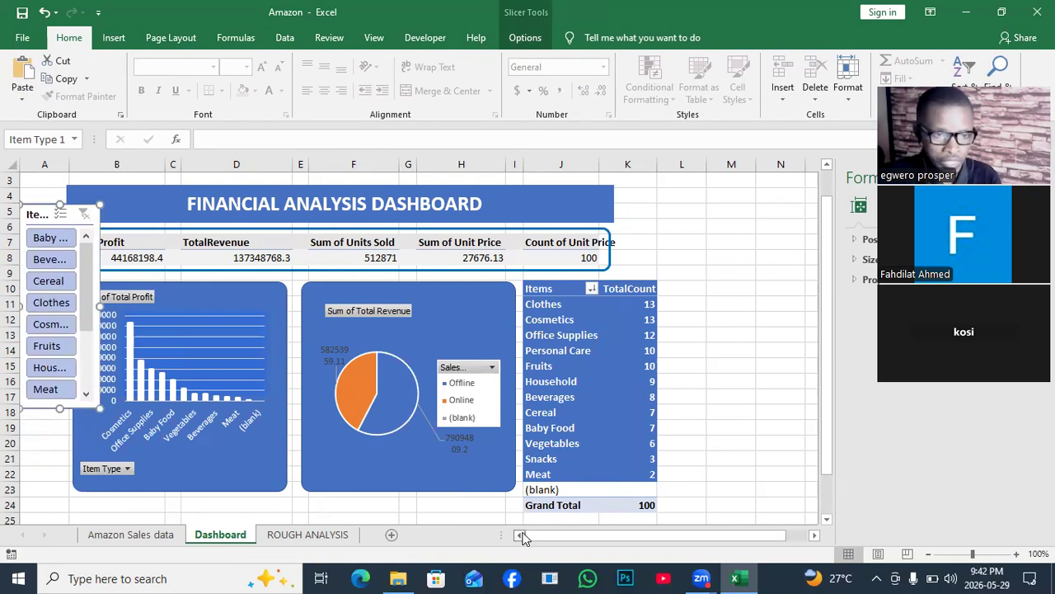
drag(82, 216, 717, 203)
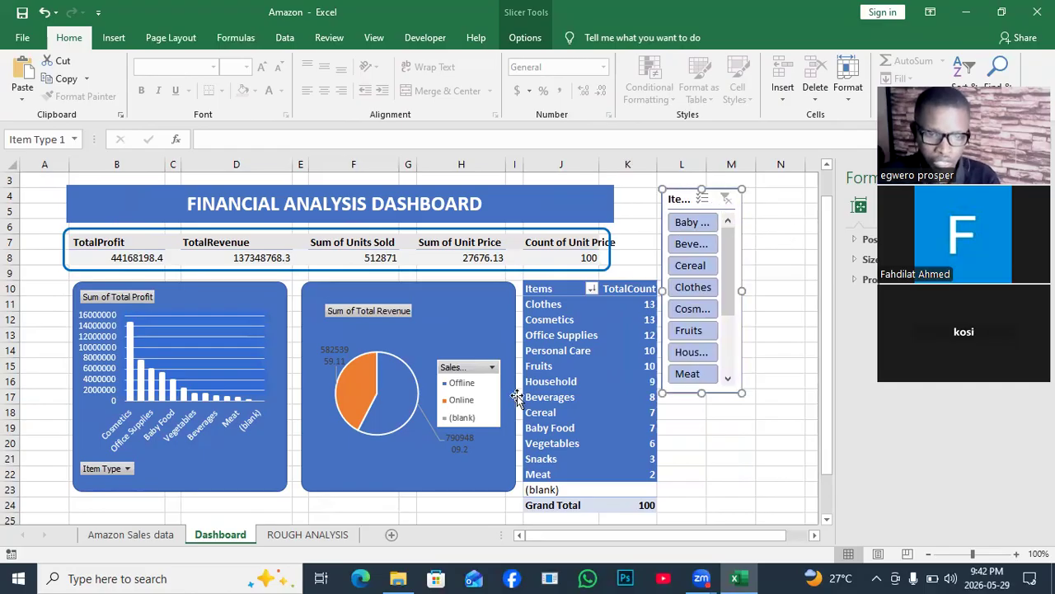
- Copy the Order Date slicer from the ROUGH ANALYSIS sheet and paste it on the Dashboard sheet at cell L20
click(308, 531)
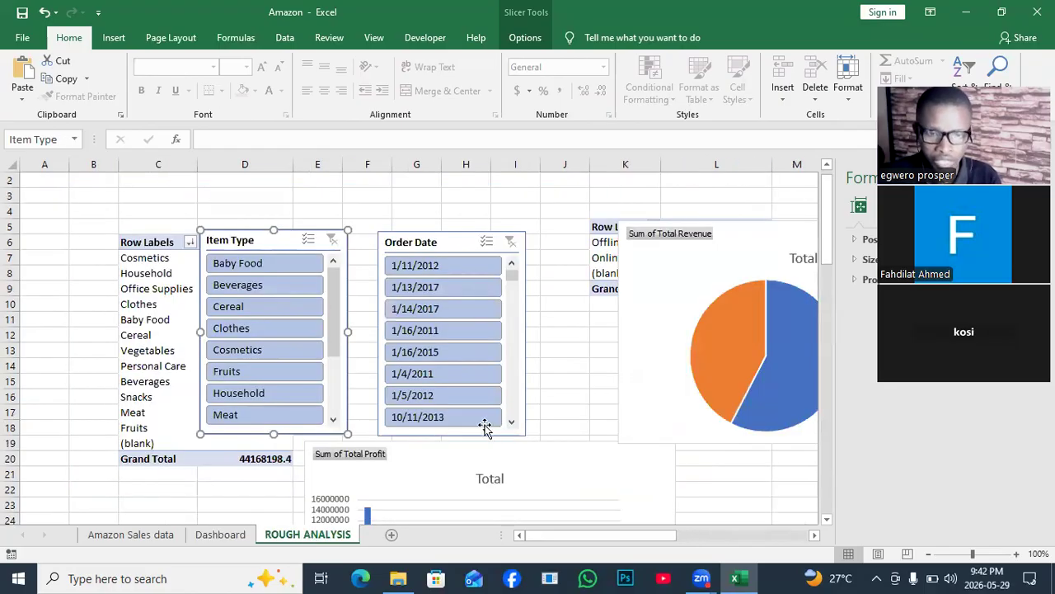
right_click(512, 405)
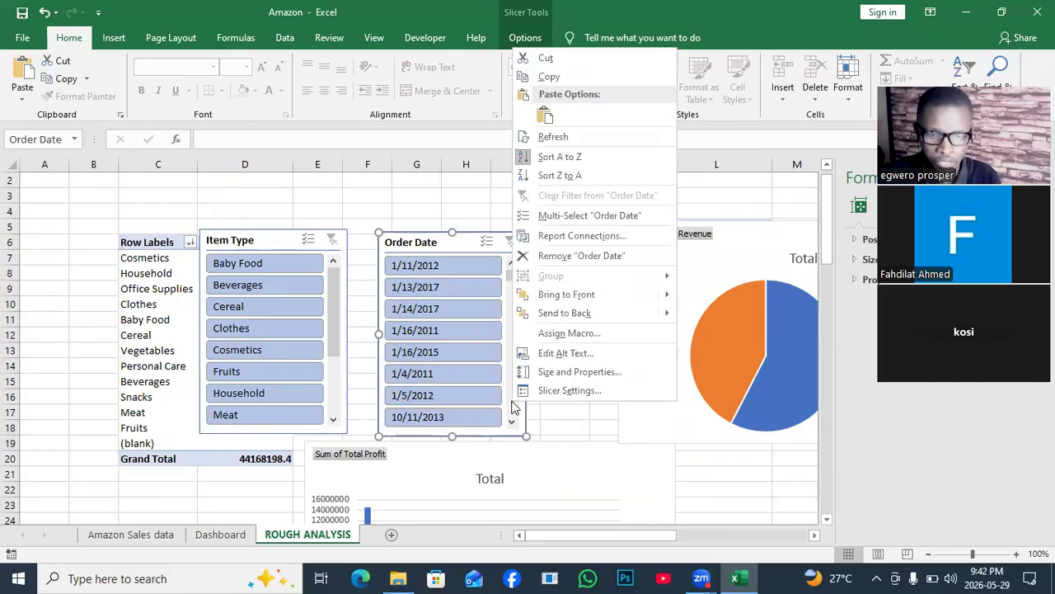
click(548, 78)
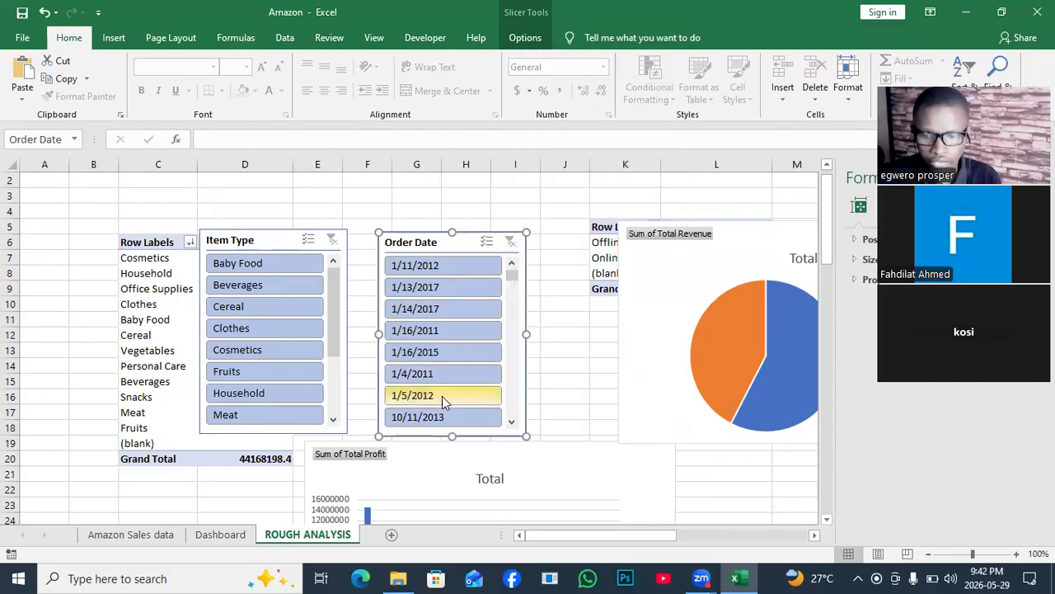
click(219, 535)
click(672, 439)
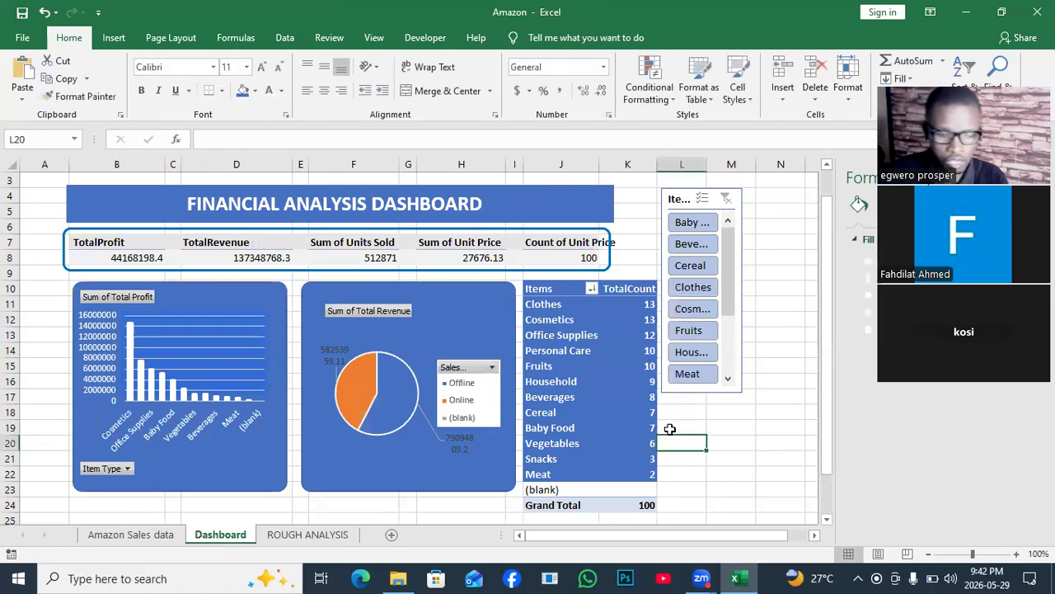
key(ctrl+v)
- Place the pasted Order Date slicer directly below the Item Type slicer and narrow it to the same width
drag(727, 443, 733, 419)
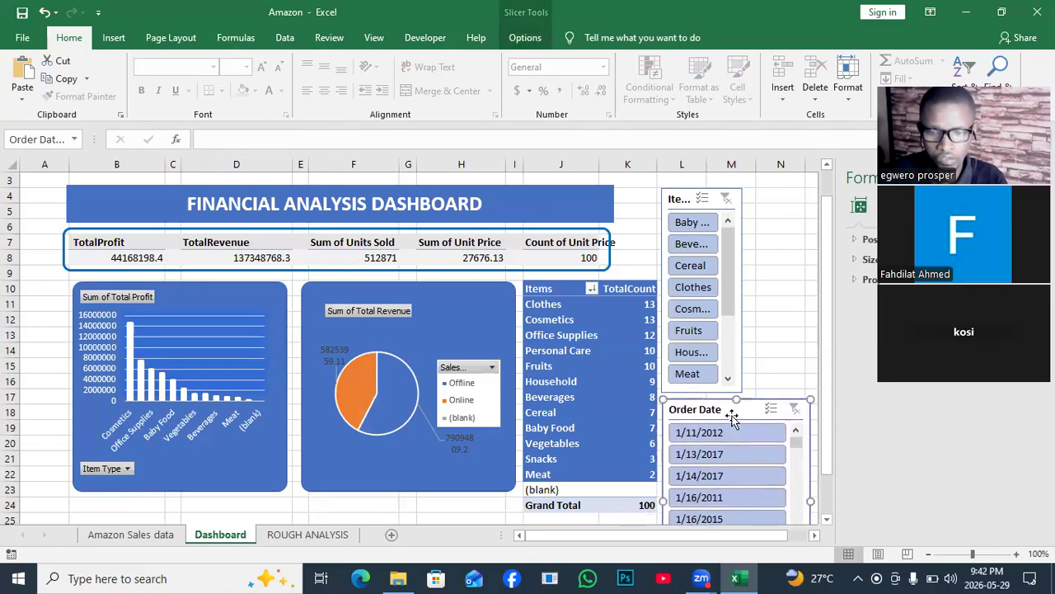
drag(810, 501, 741, 501)
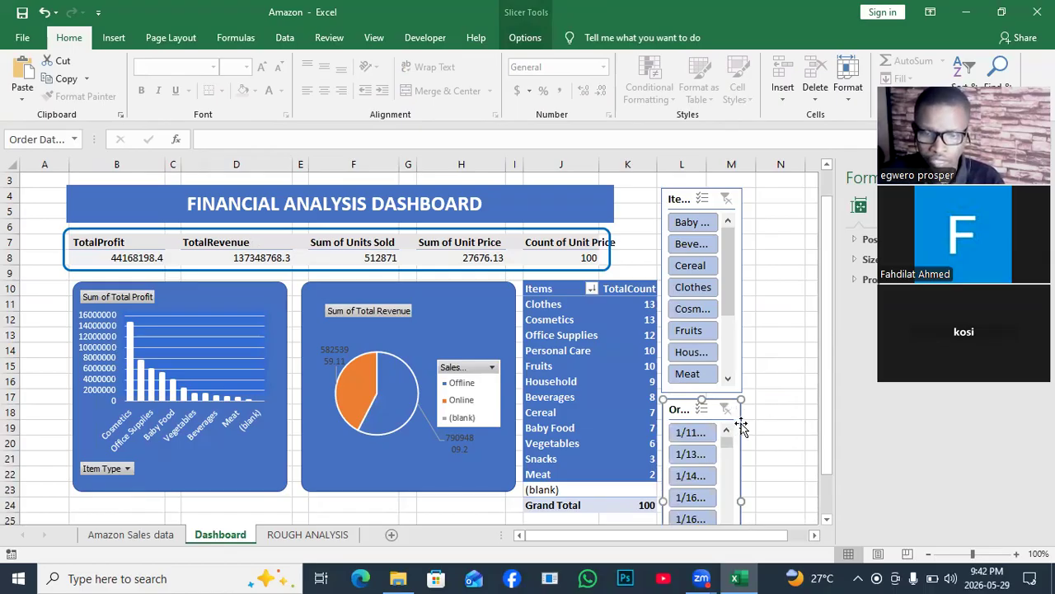
click(760, 334)
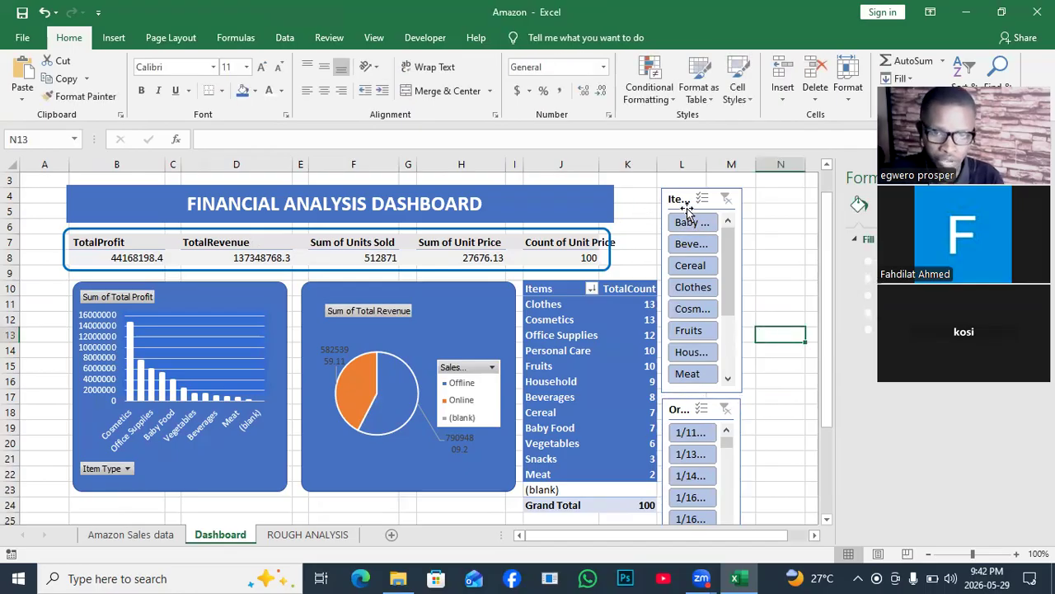
- Extend the rounded totals frame and the title banner to the Items PivotTable's right edge, and widen column J slightly
click(610, 246)
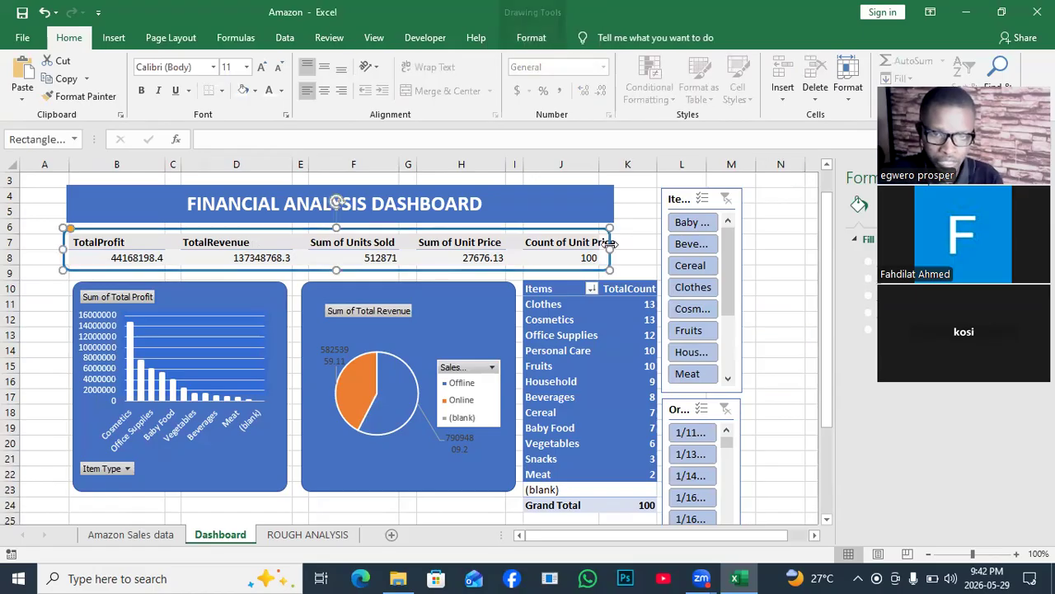
drag(614, 241, 659, 242)
click(603, 201)
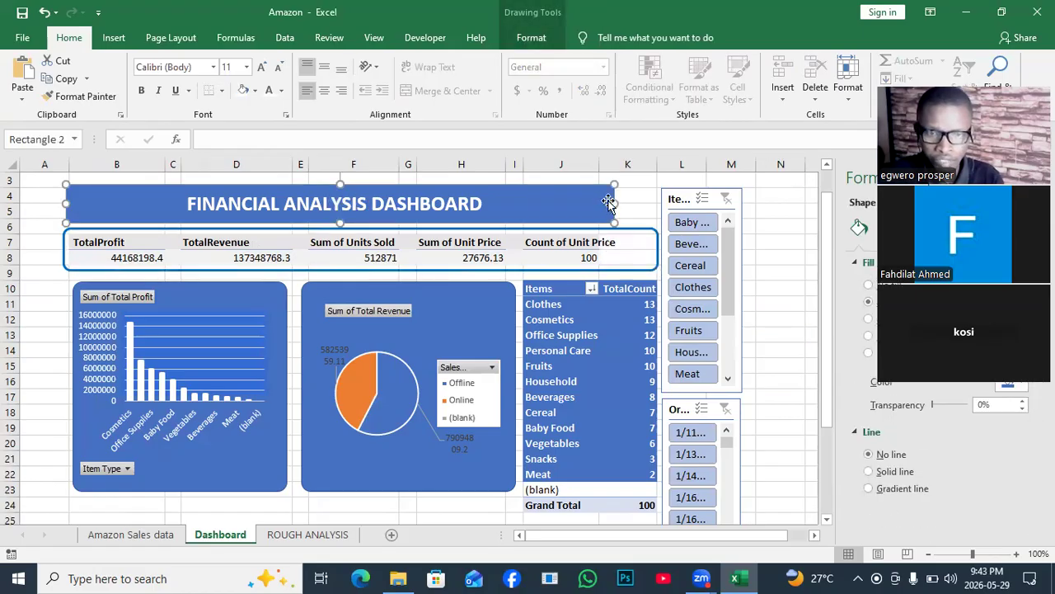
drag(615, 203, 660, 198)
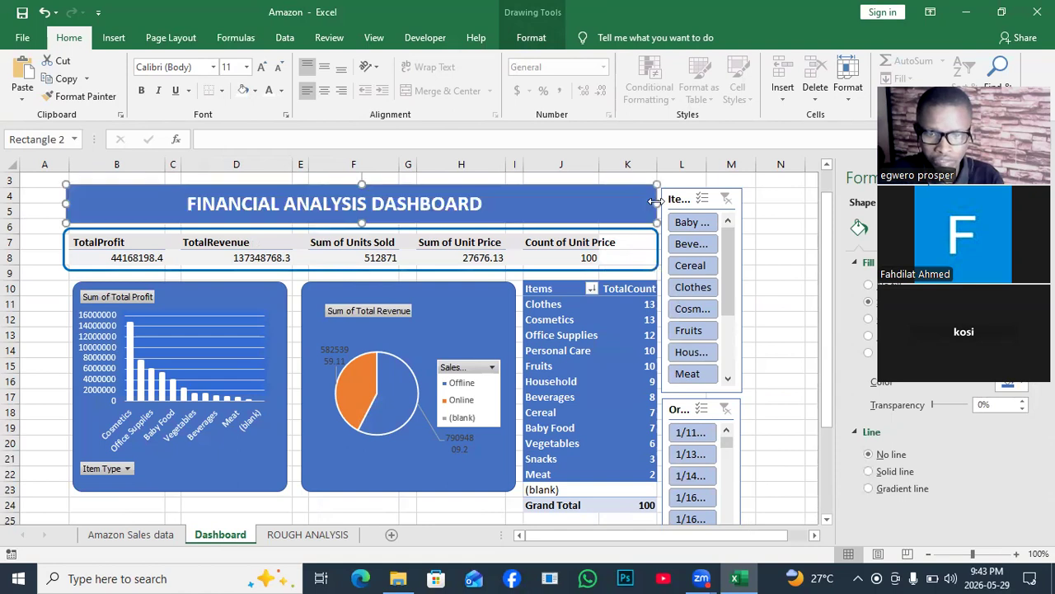
click(742, 228)
click(772, 243)
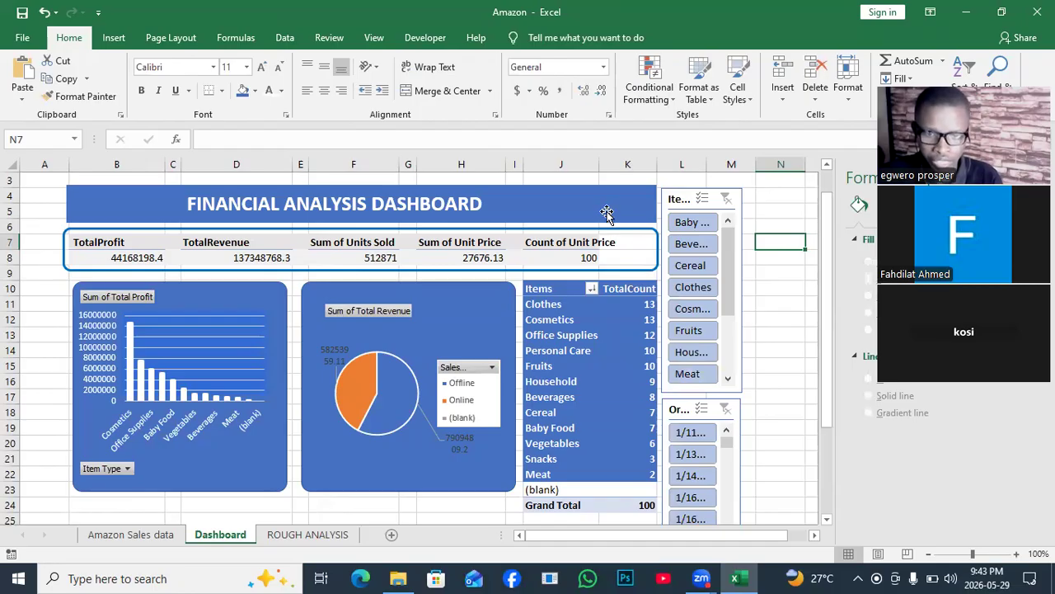
drag(602, 163, 625, 164)
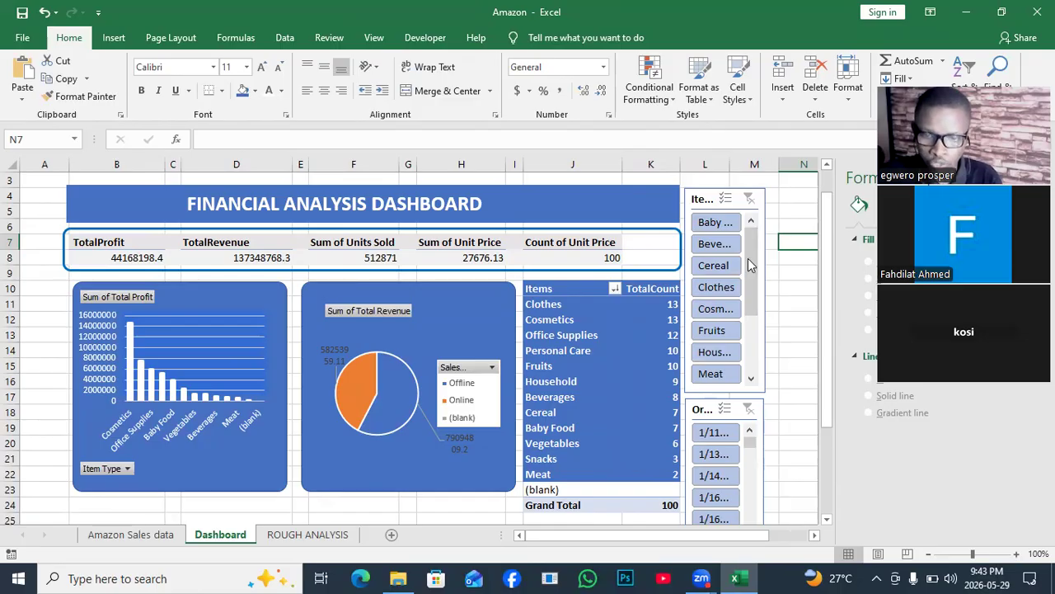
- Test the Item Type slicer by filtering to Baby Food, comparing the dashboard totals and charts, and clearing the filter
click(708, 228)
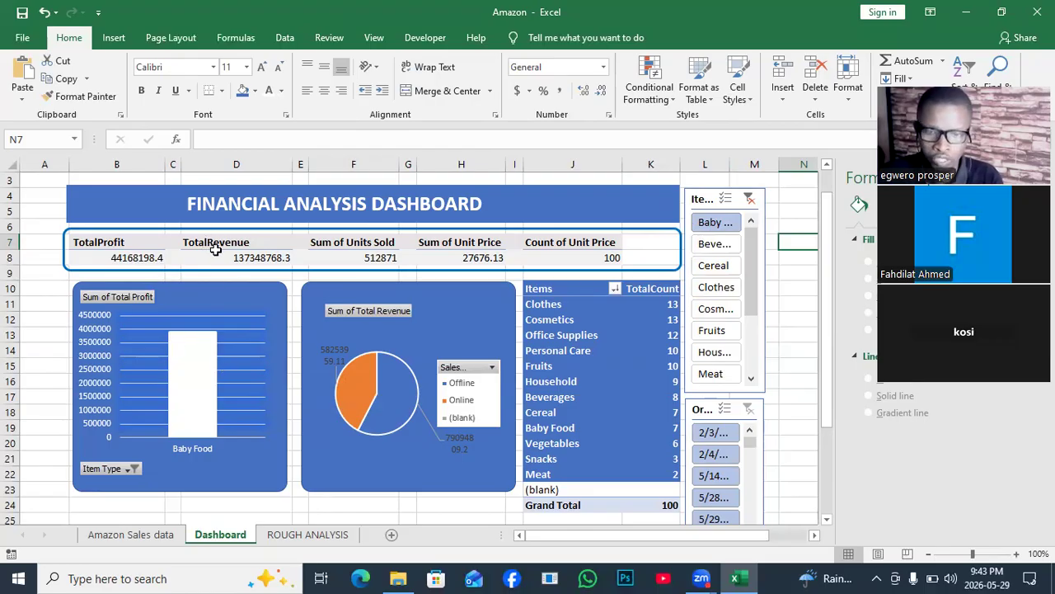
mouse_move(222, 250)
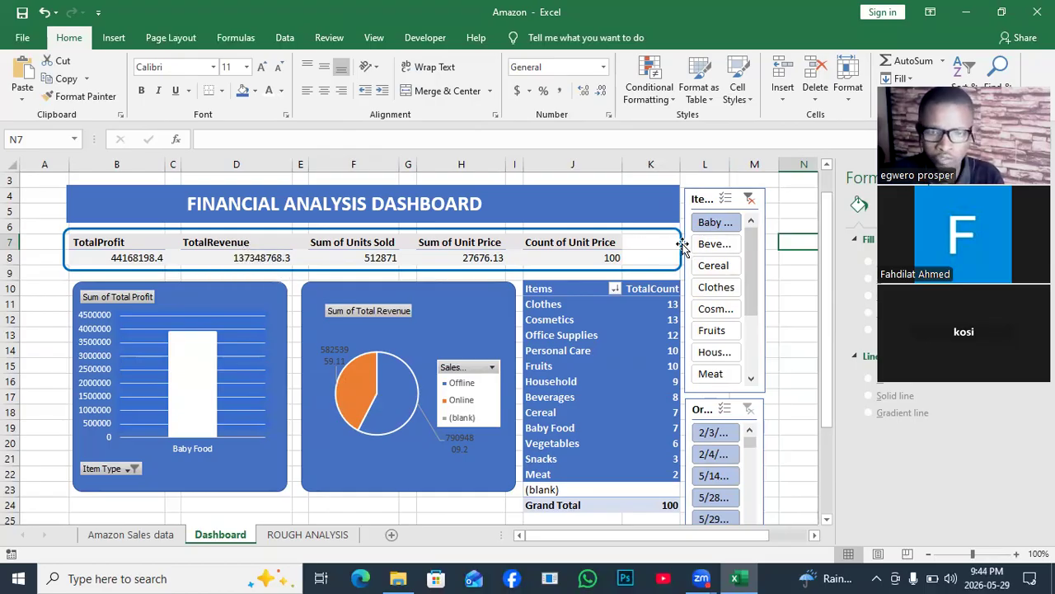
mouse_move(331, 249)
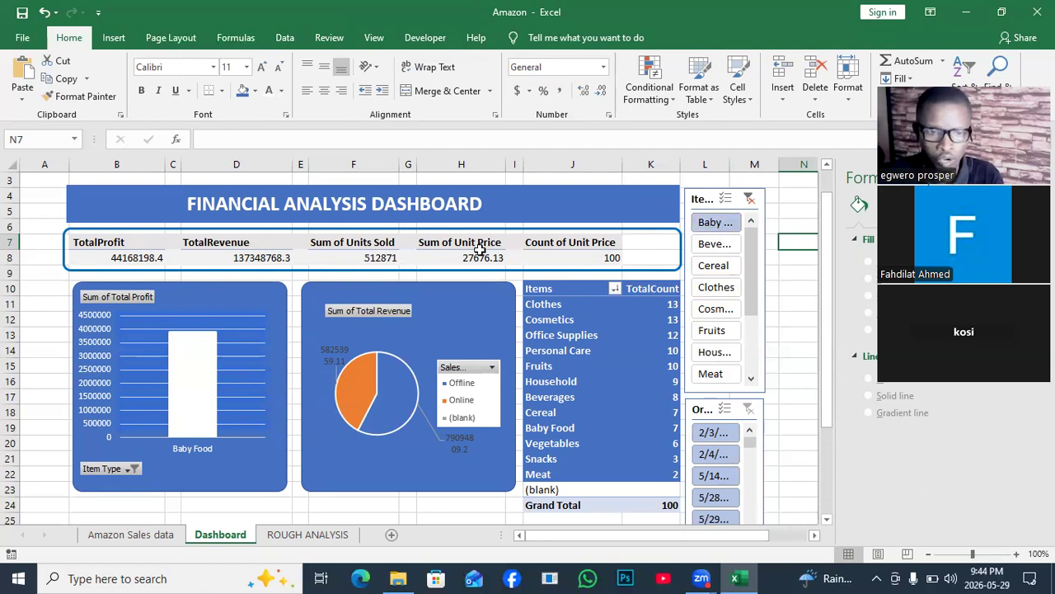
mouse_move(447, 250)
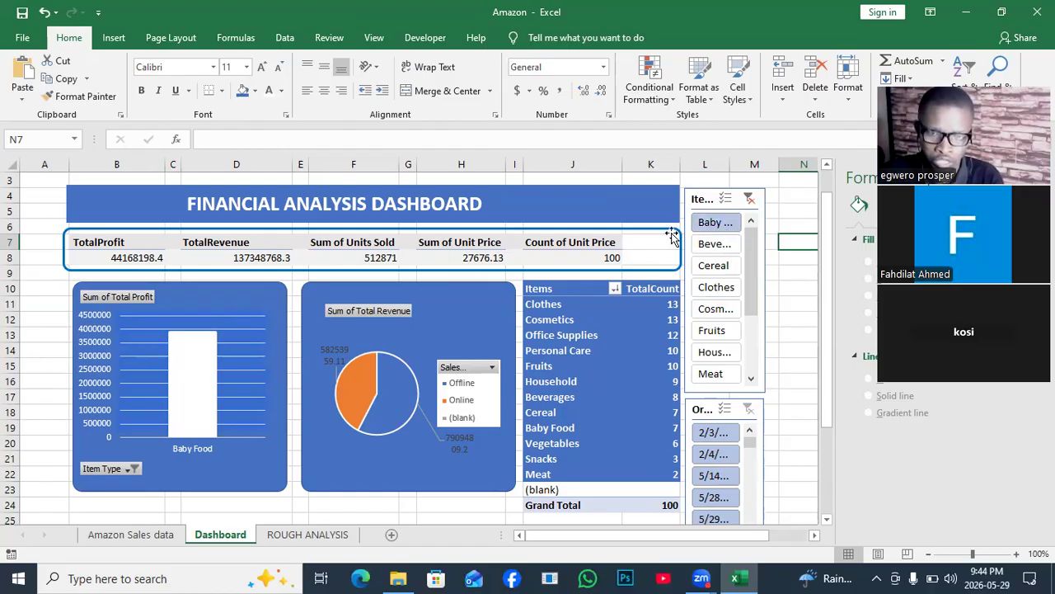
click(750, 200)
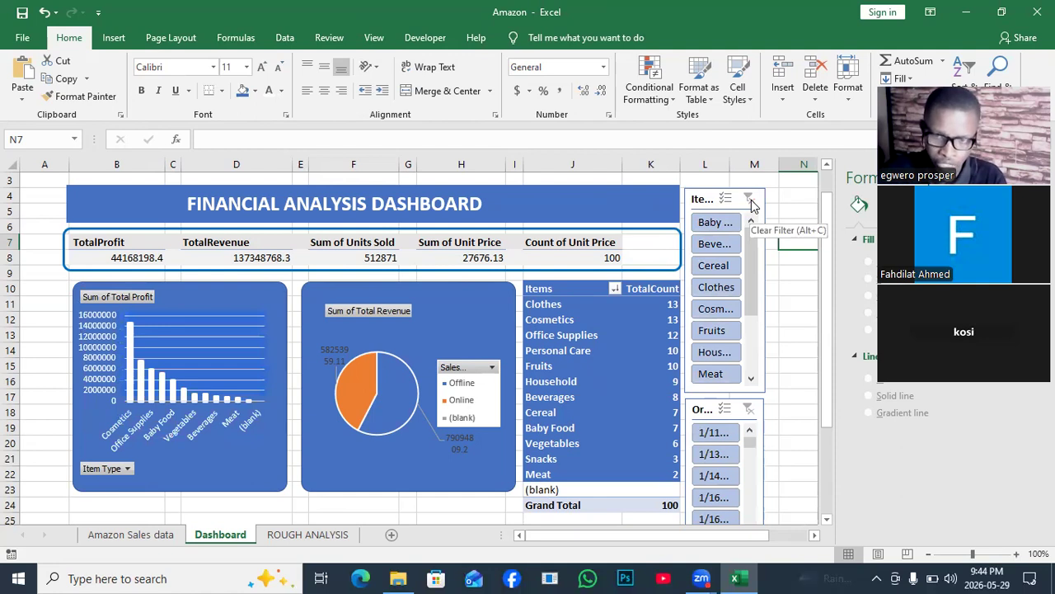
click(722, 224)
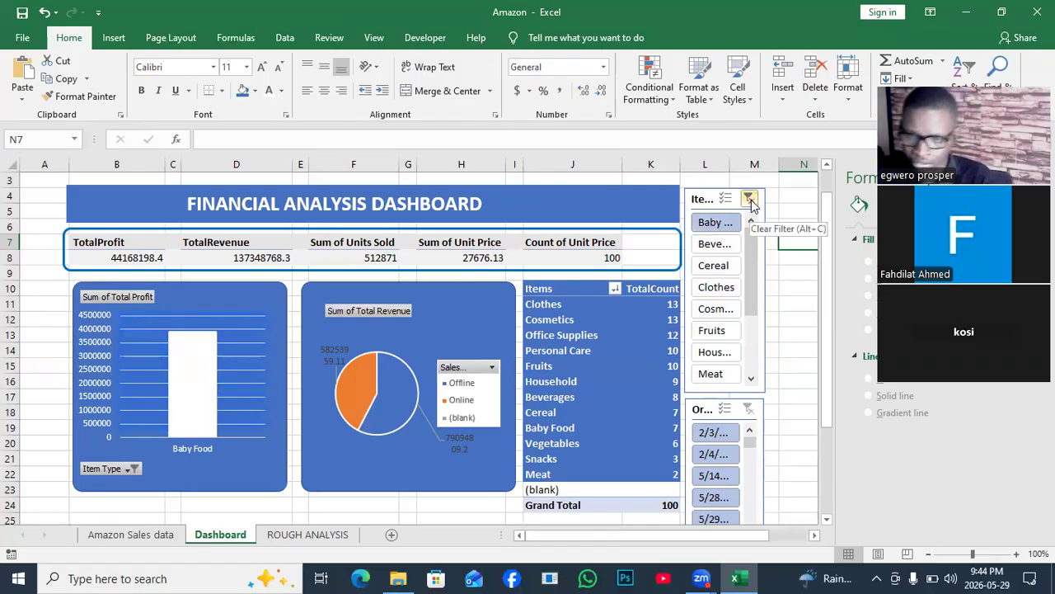
click(749, 200)
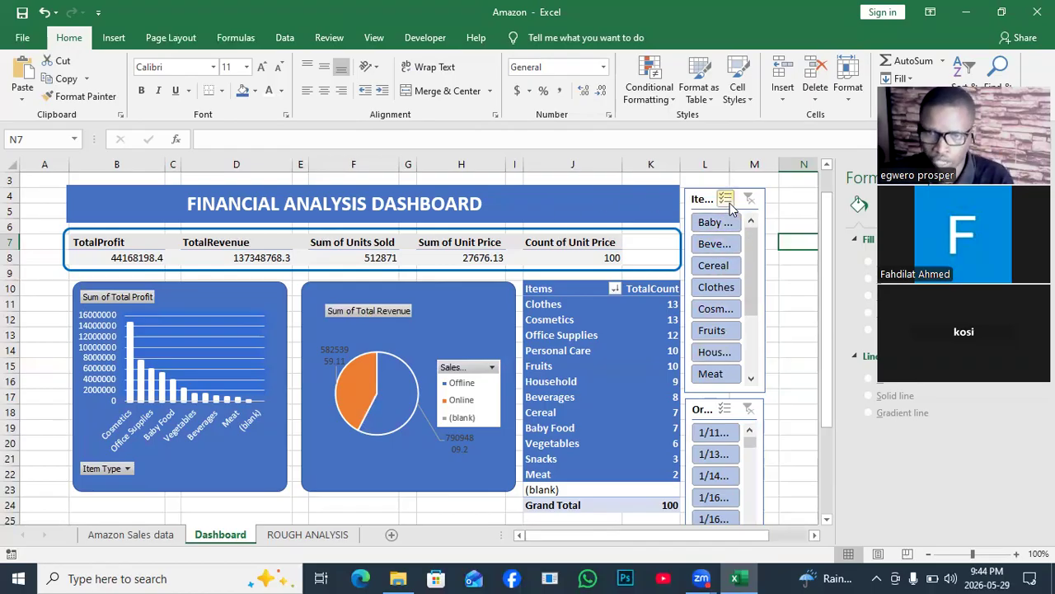
- In the Item Type slicer's report connections, select PivotTable1 through PivotTable5 on the Dashboard sheet
click(764, 234)
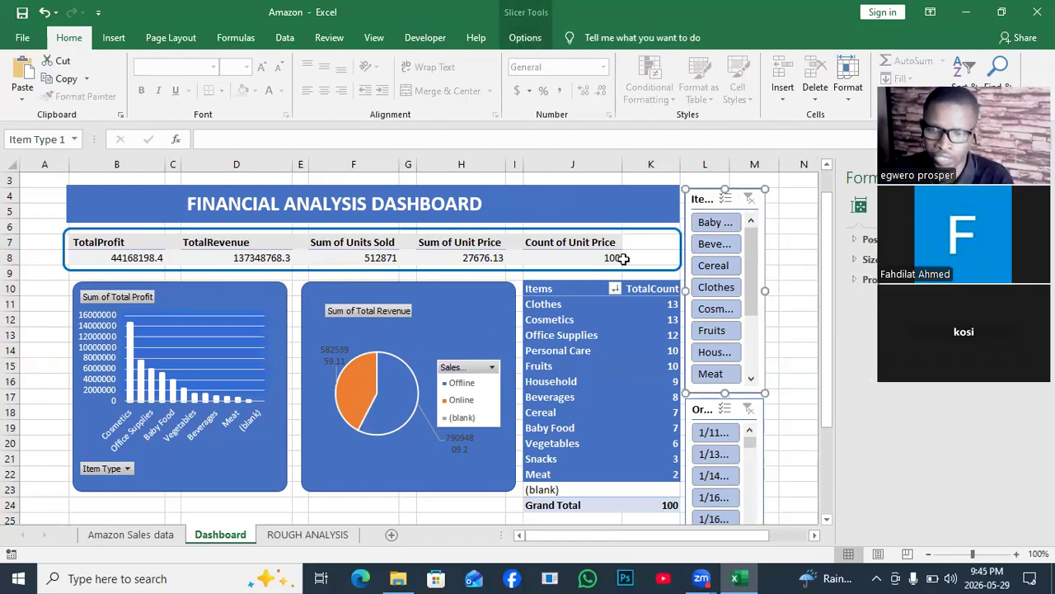
click(520, 38)
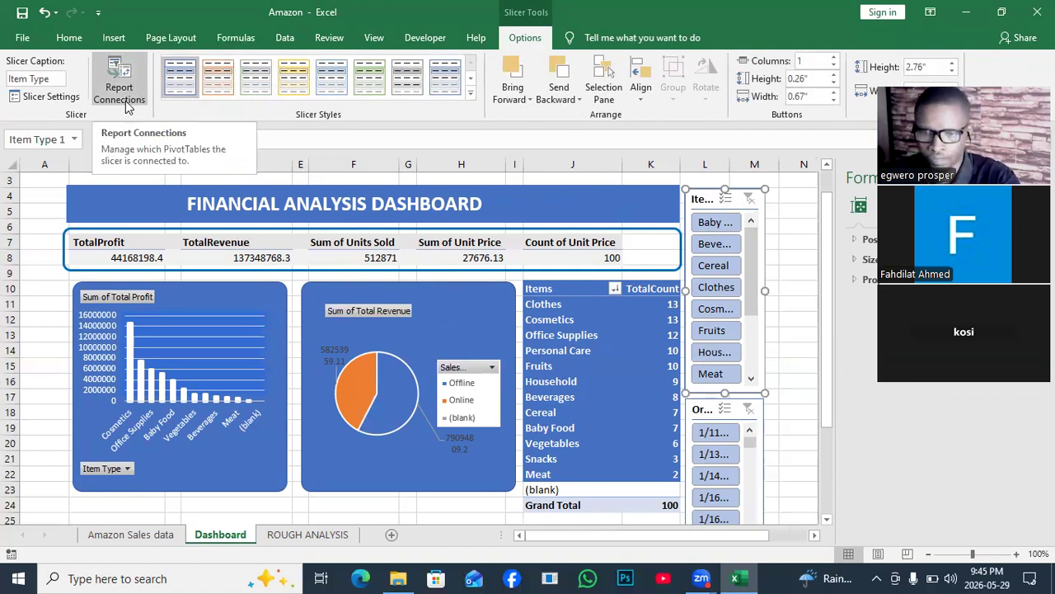
right_click(740, 203)
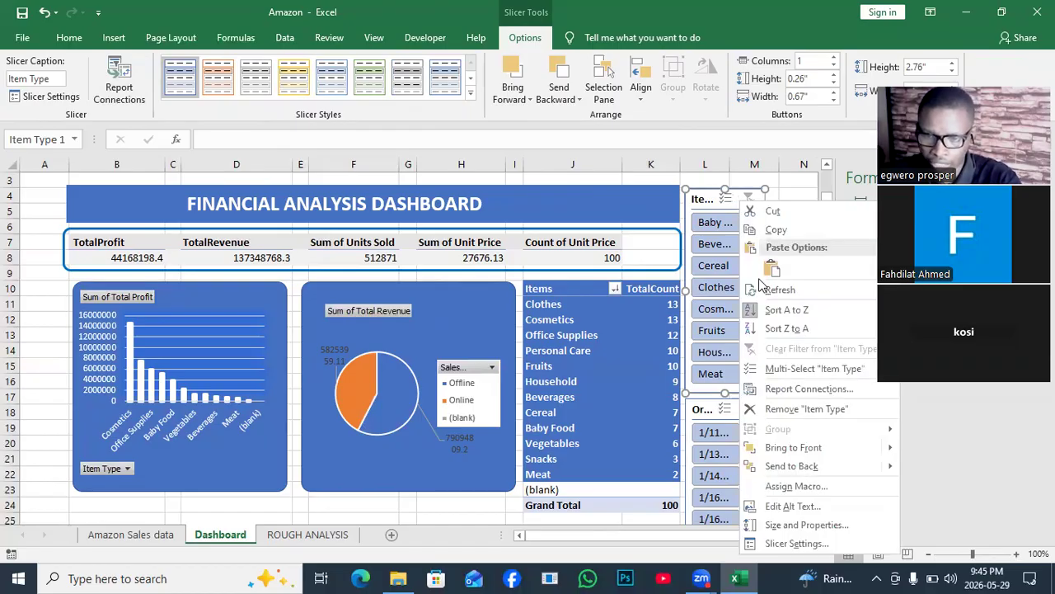
click(787, 389)
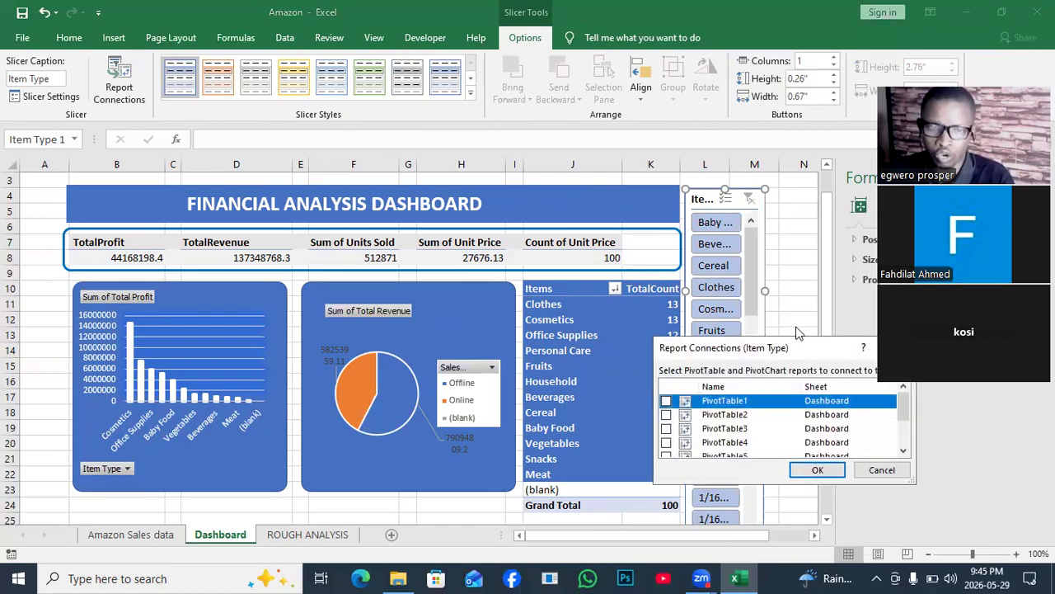
drag(805, 350, 580, 44)
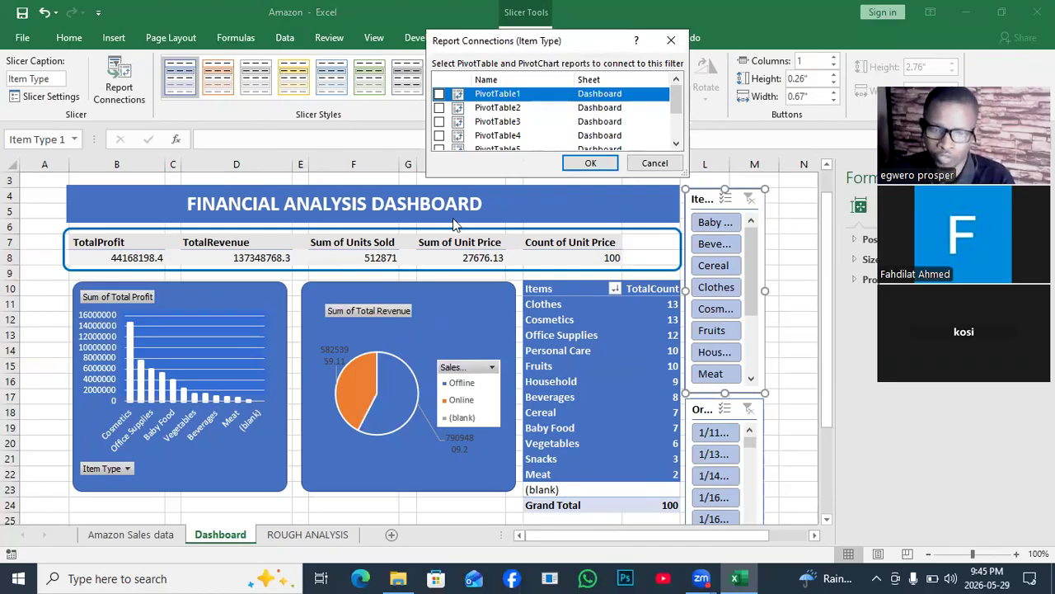
click(439, 95)
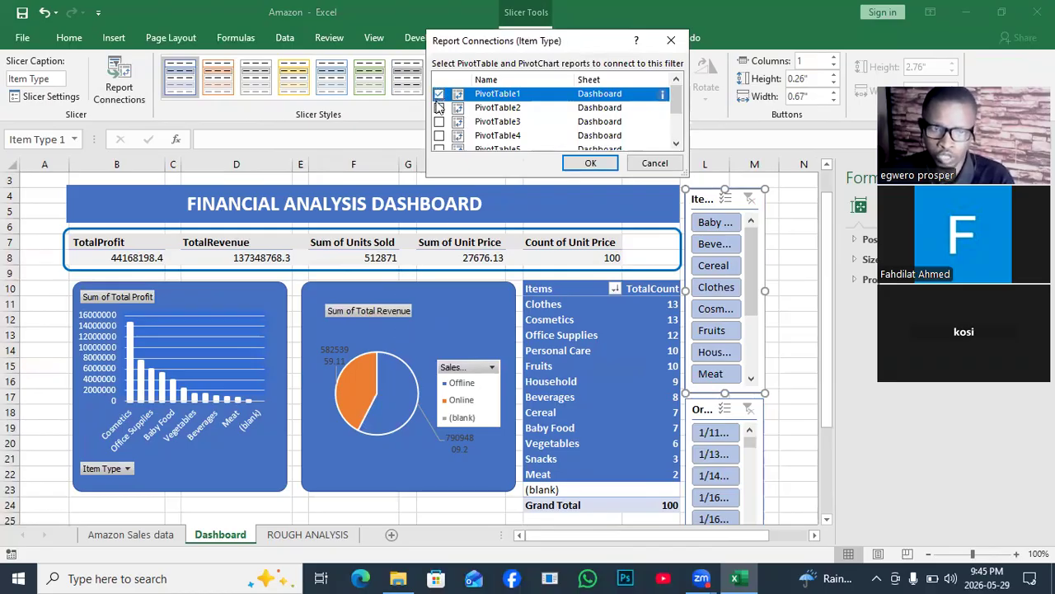
click(440, 108)
click(440, 122)
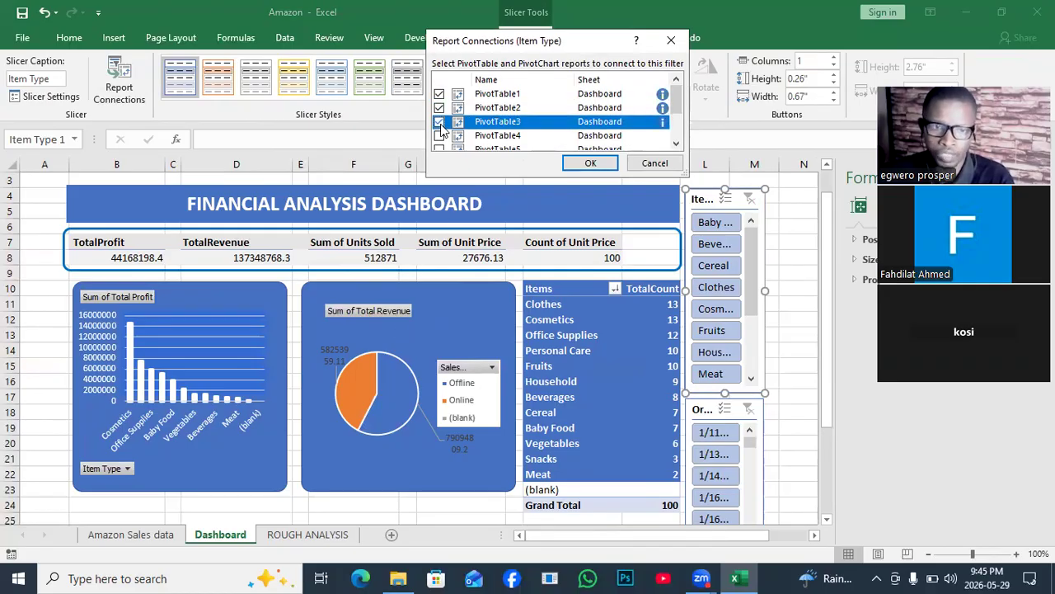
click(439, 135)
click(439, 148)
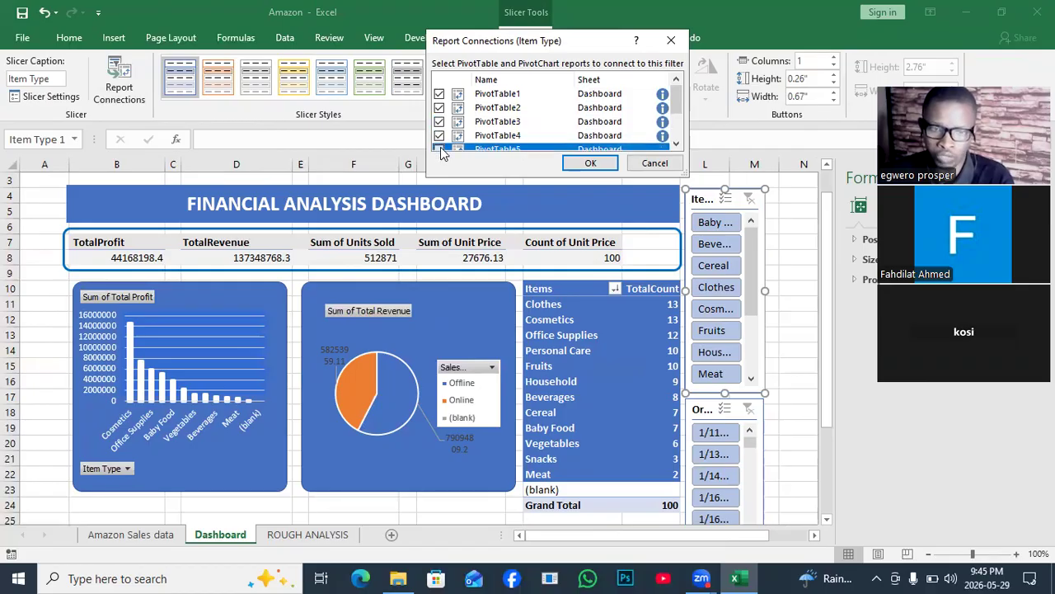
- Add Dashboard's PivotTable9 and ROUGH ANALYSIS's PivotTable7 and PivotTable8 to the slicer's report connections and apply them
drag(677, 102, 681, 126)
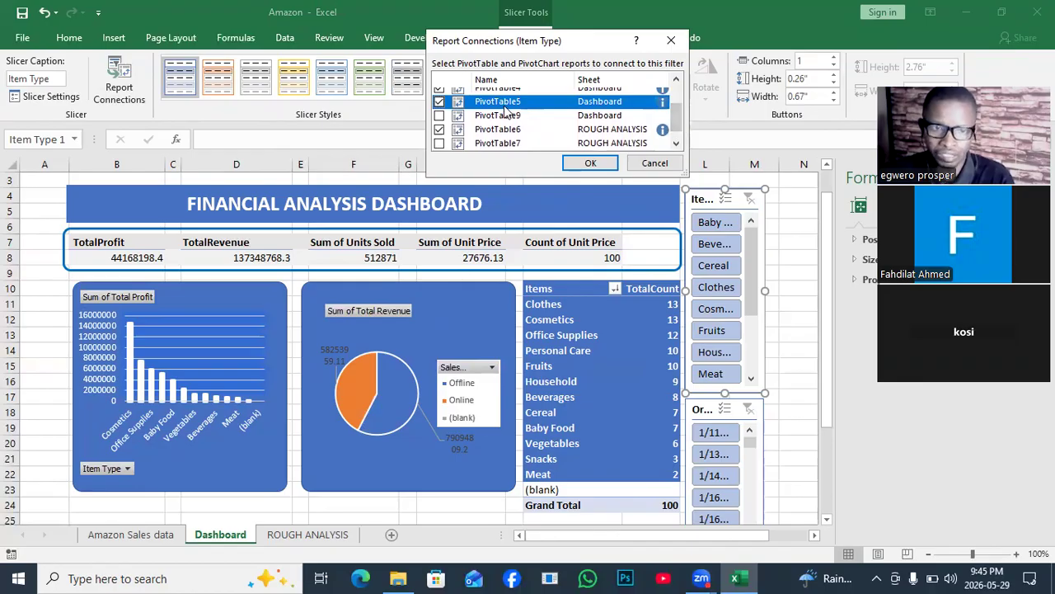
click(439, 115)
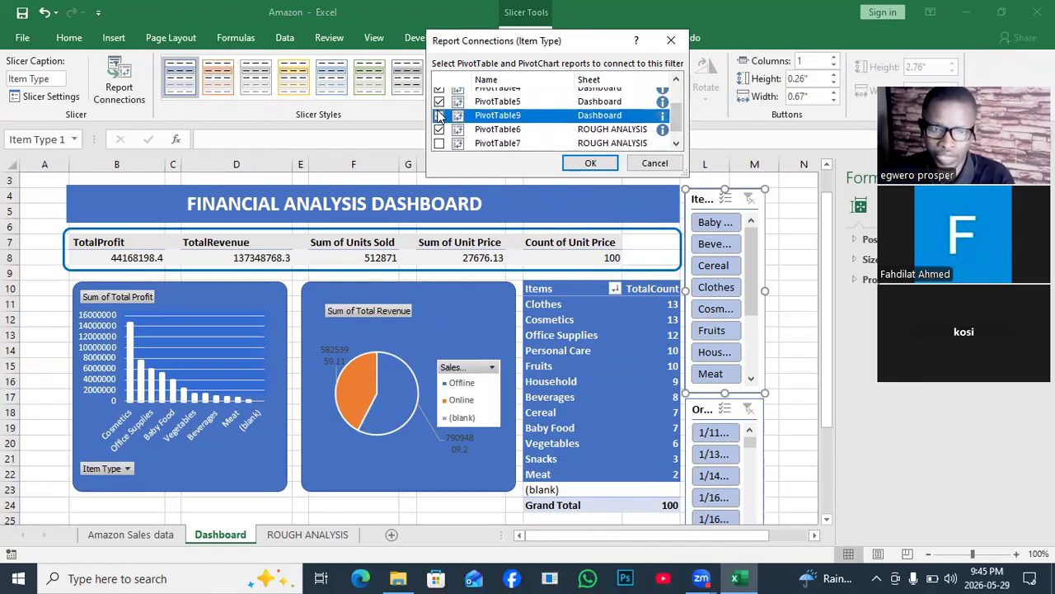
click(440, 143)
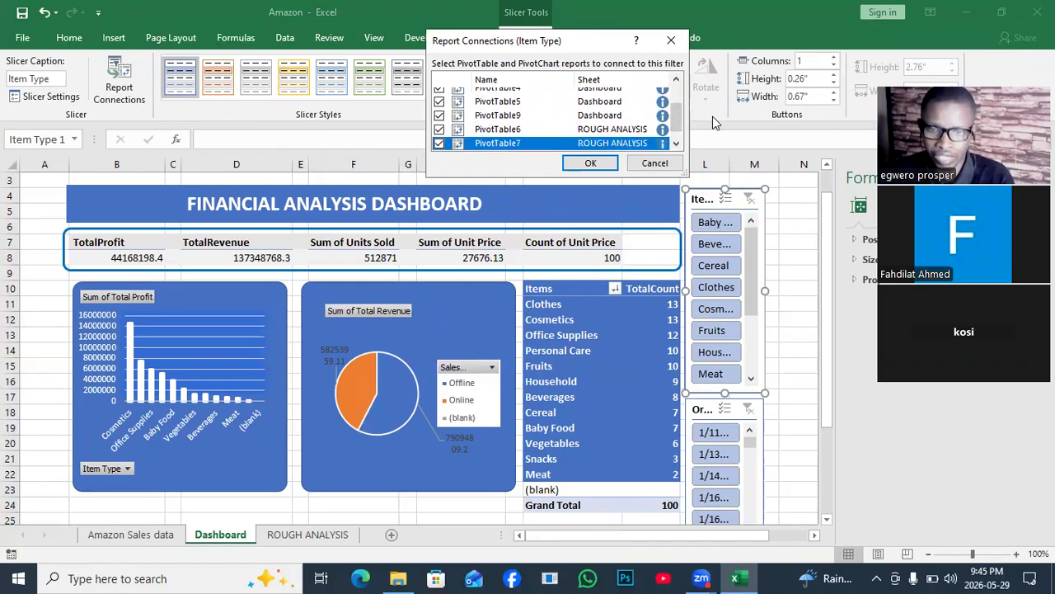
drag(676, 122, 676, 132)
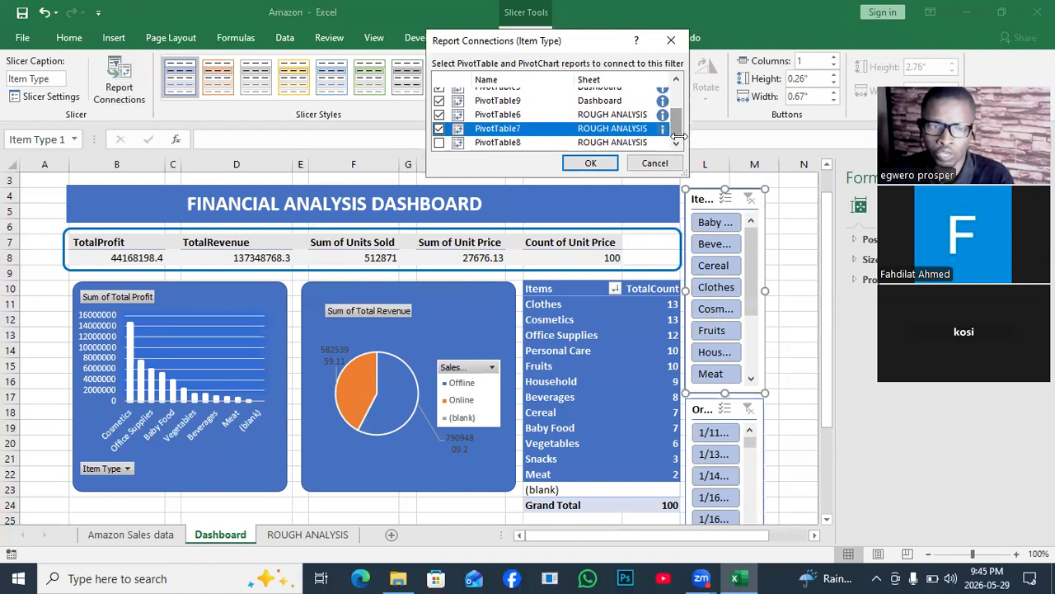
click(439, 143)
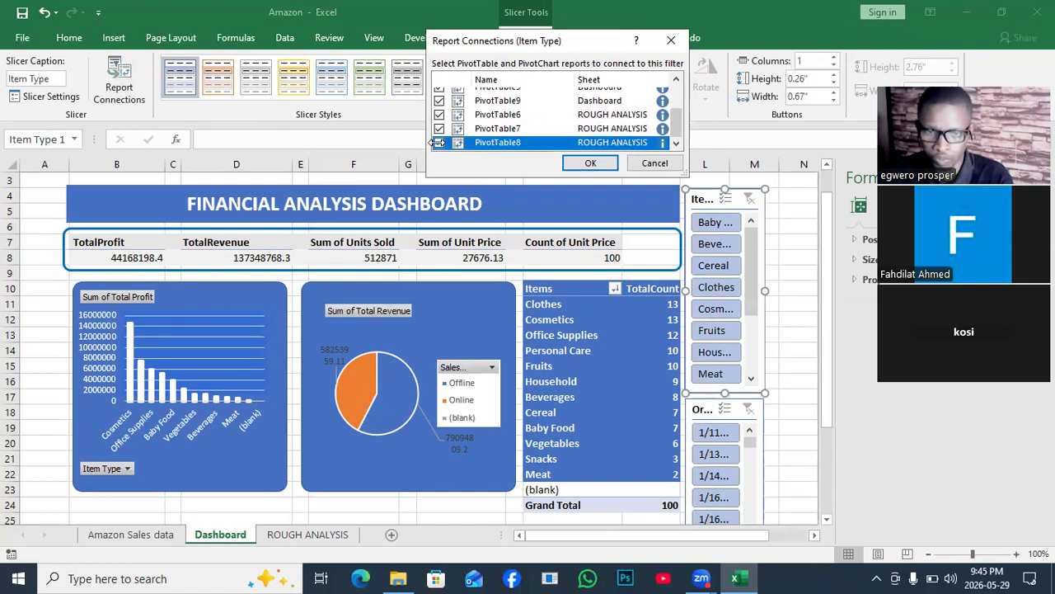
click(579, 163)
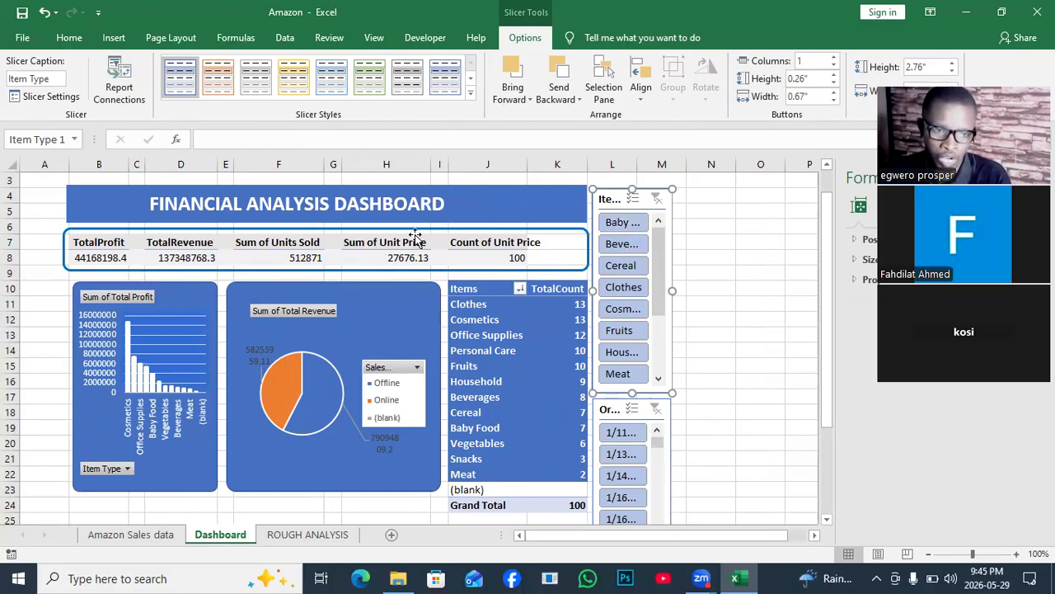
- Check the newly connected reports by filtering the whole dashboard to Baby Food and clearing the Item Type filter
click(618, 226)
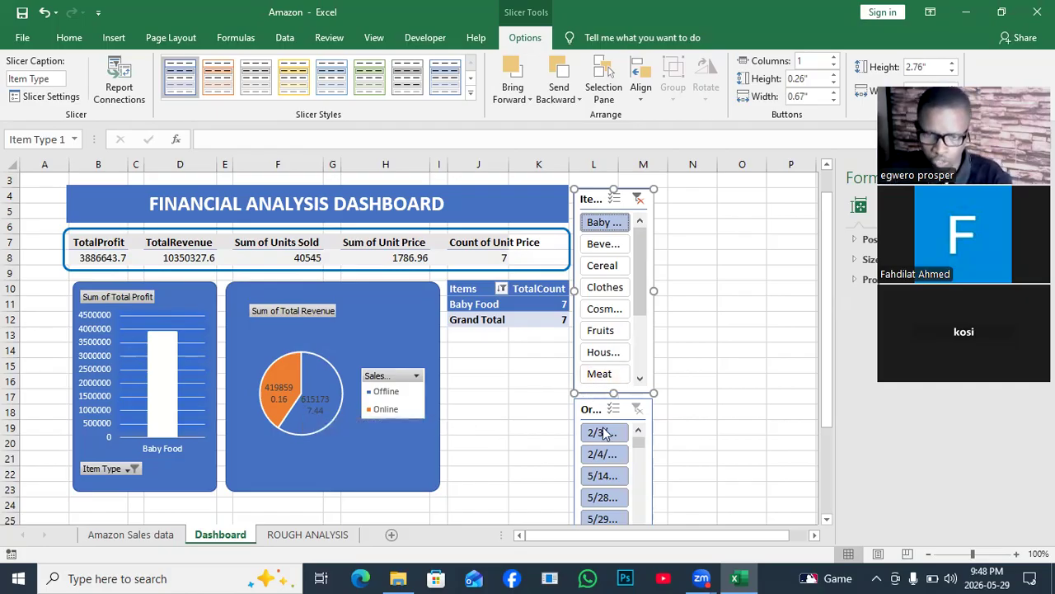
click(637, 200)
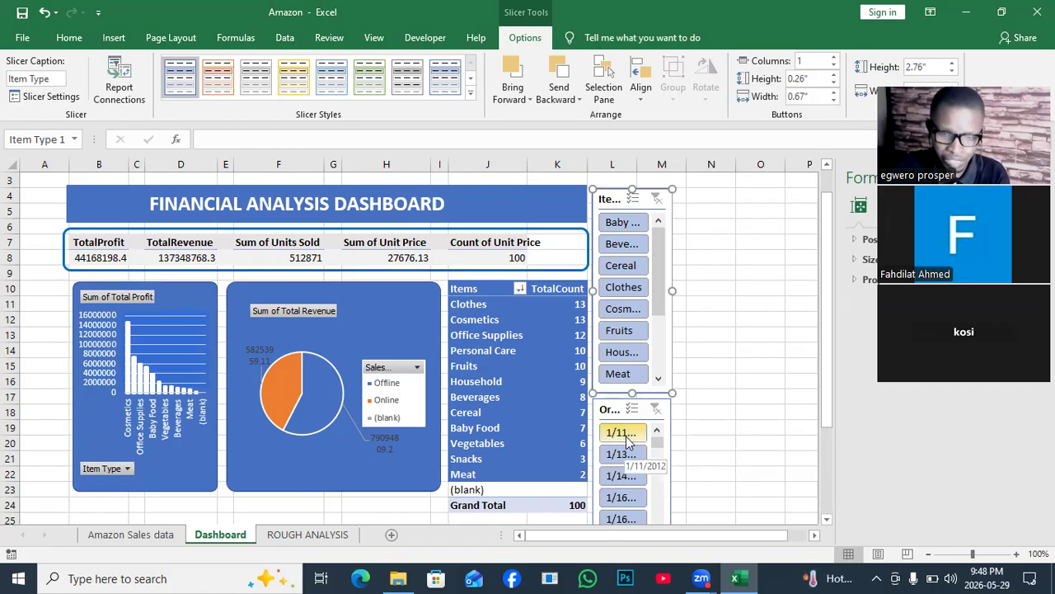
- In the Order Date slicer's report connections, select PivotTable1 through PivotTable5 on the Dashboard sheet
click(667, 446)
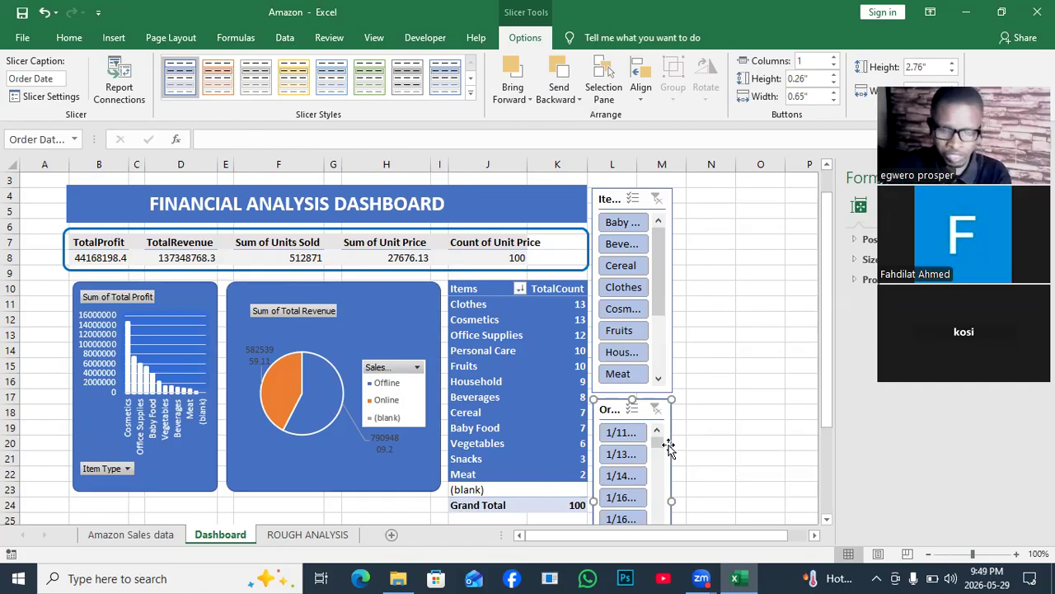
right_click(668, 446)
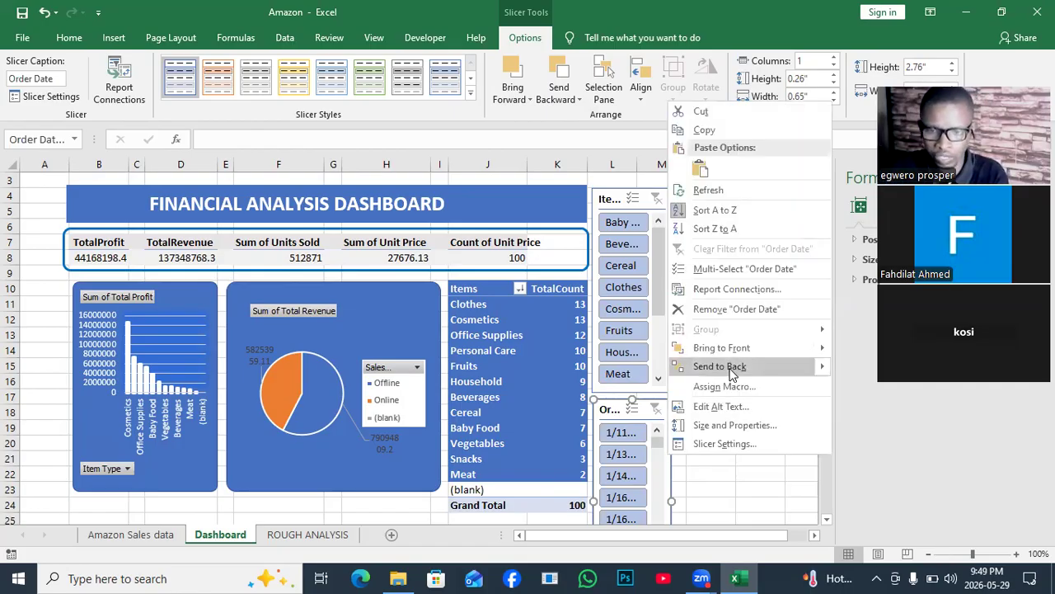
click(715, 291)
click(597, 299)
click(597, 313)
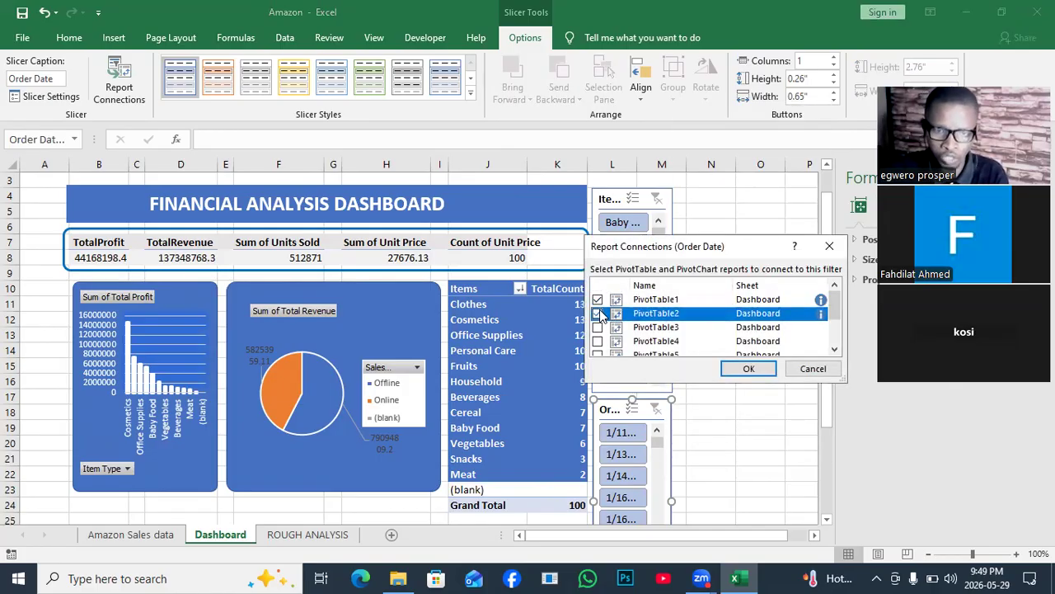
click(597, 328)
click(597, 340)
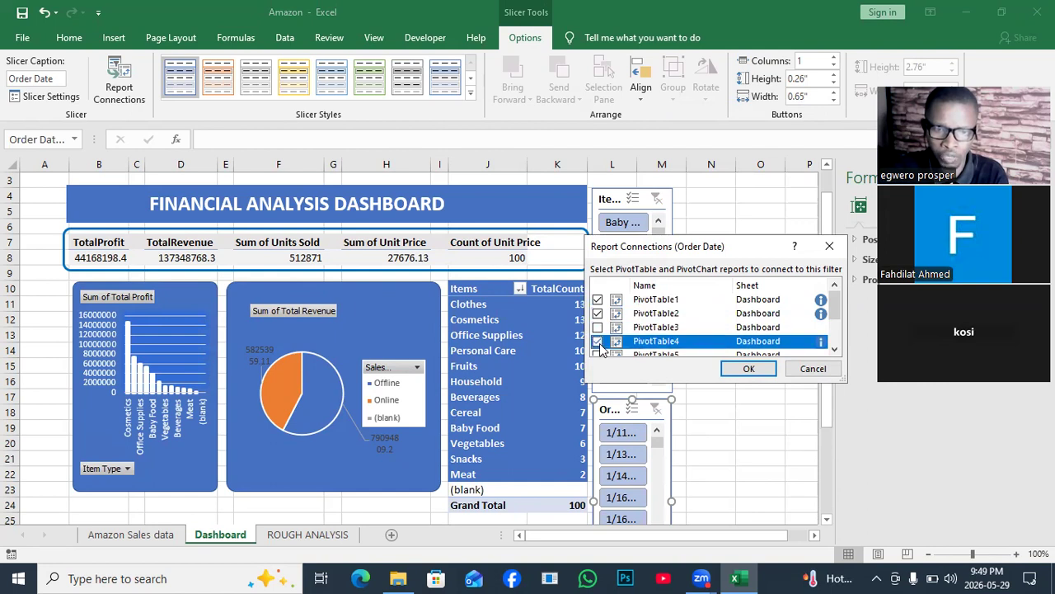
click(598, 327)
click(596, 327)
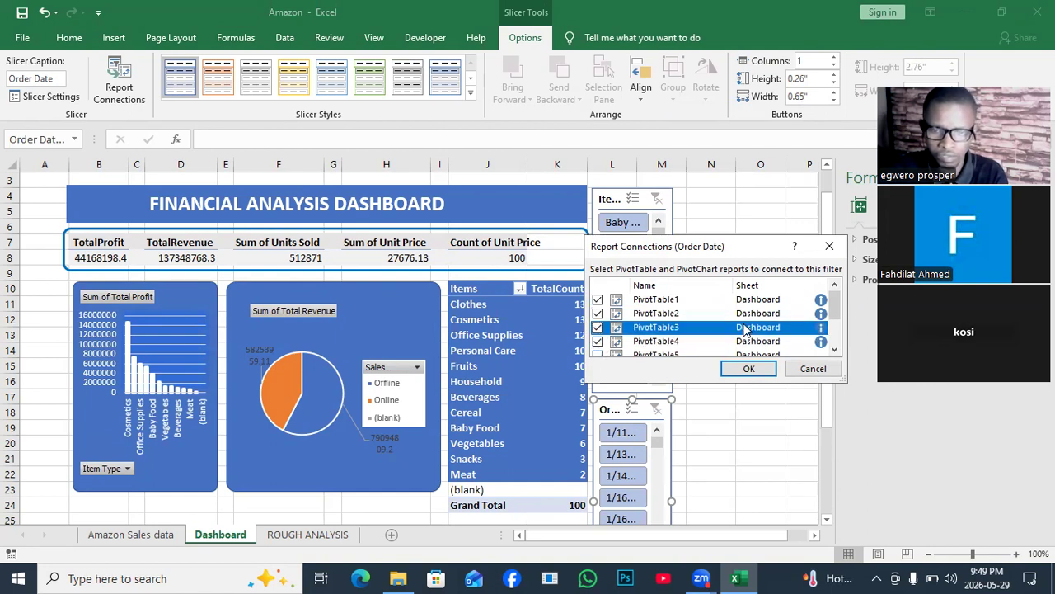
drag(836, 301, 845, 317)
click(597, 328)
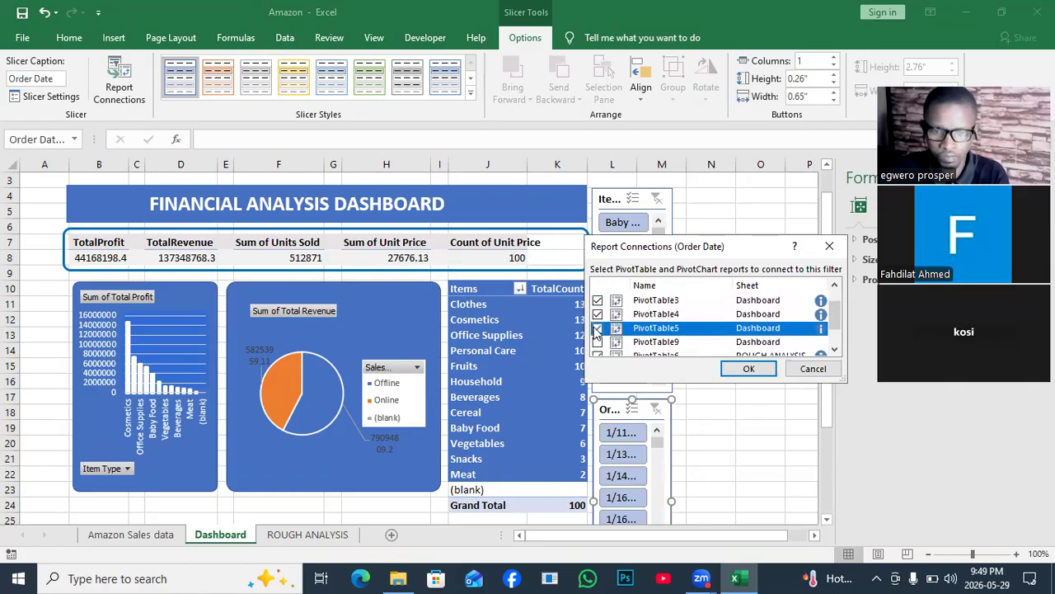
- Add Dashboard's PivotTable9 and ROUGH ANALYSIS's PivotTable6, PivotTable7 and PivotTable8 to the Order Date slicer's report connections and apply them
click(598, 341)
click(598, 341)
click(601, 355)
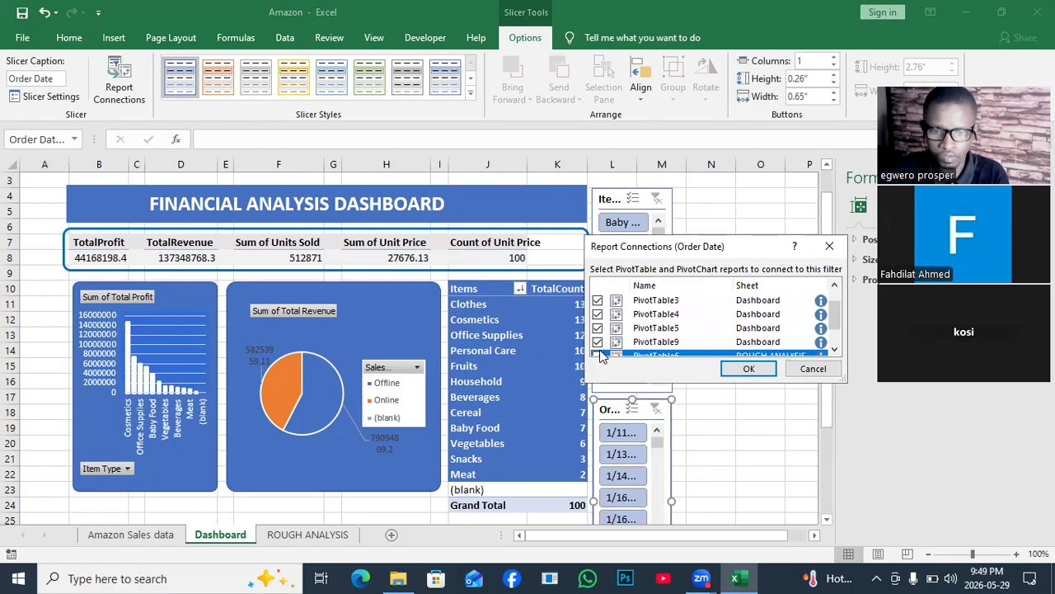
drag(836, 318, 837, 332)
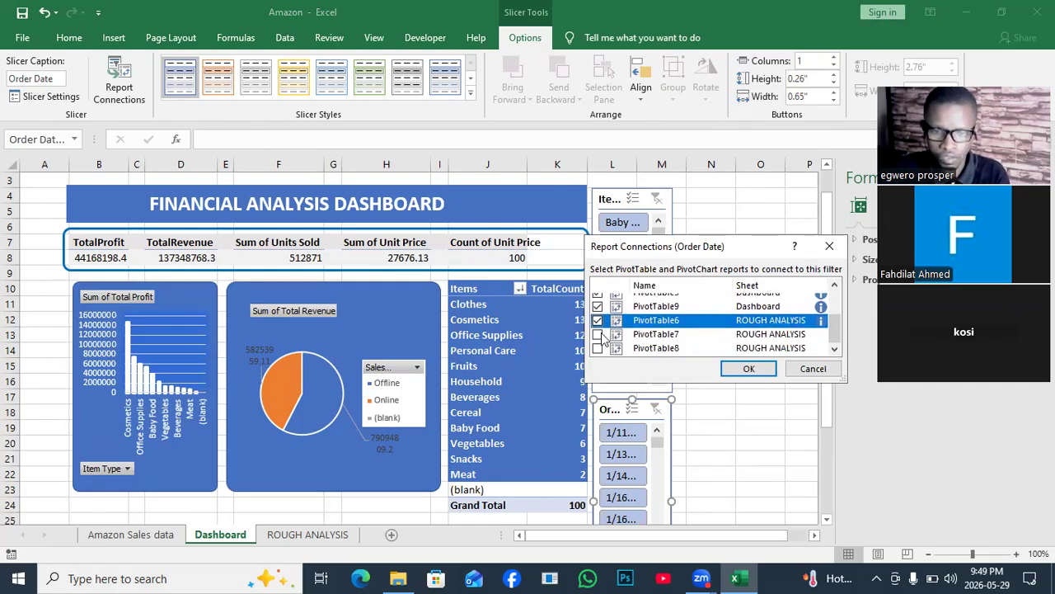
click(597, 333)
click(598, 348)
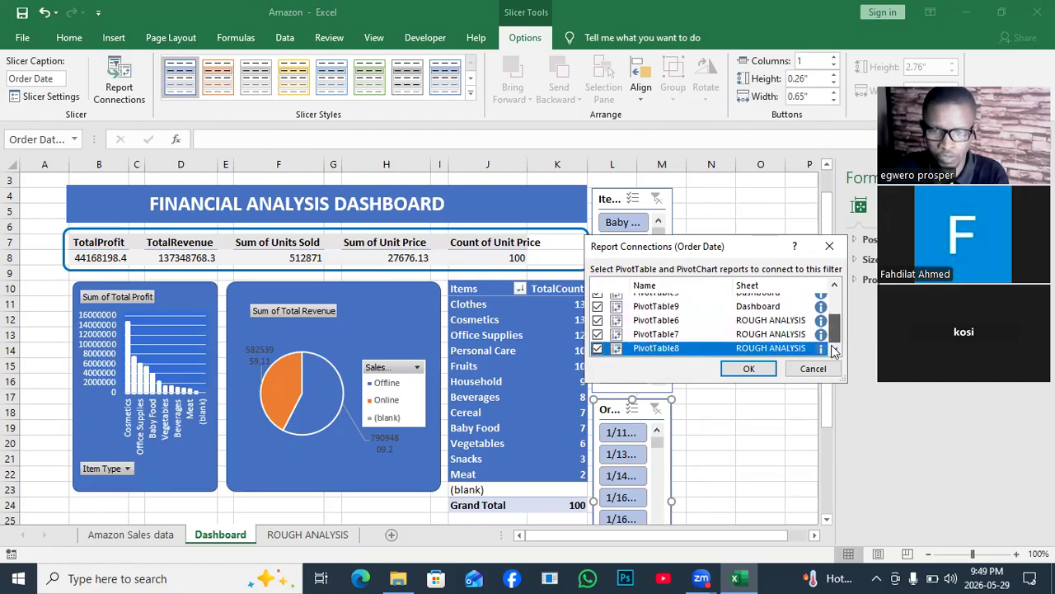
click(749, 371)
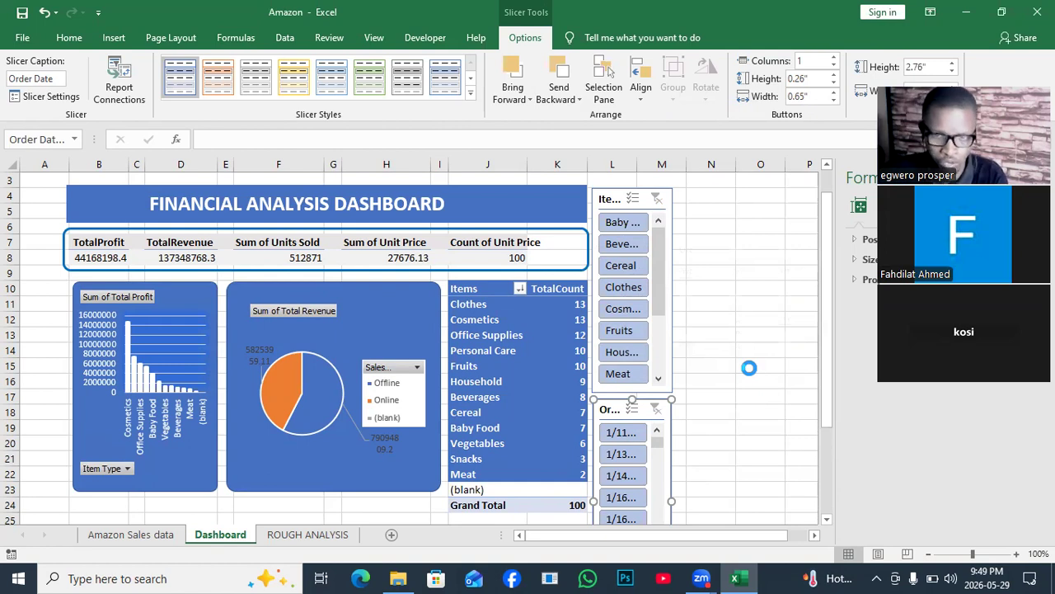
- Test the Order Date slicer by filtering the dashboard to 1/11/2012 and 1/13/2017, clearing the date filter after each check
click(616, 434)
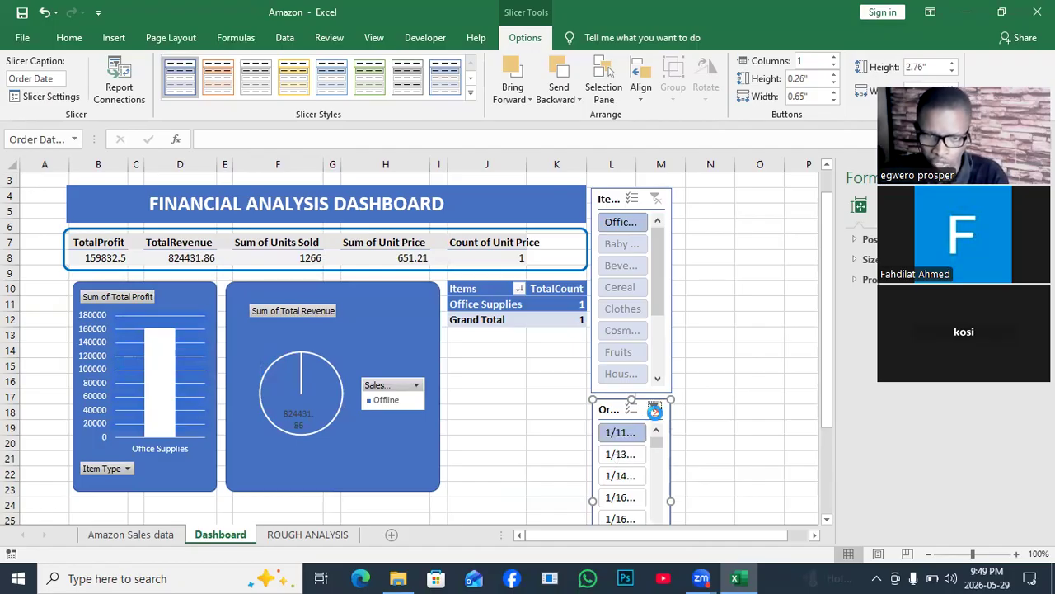
click(653, 410)
click(626, 449)
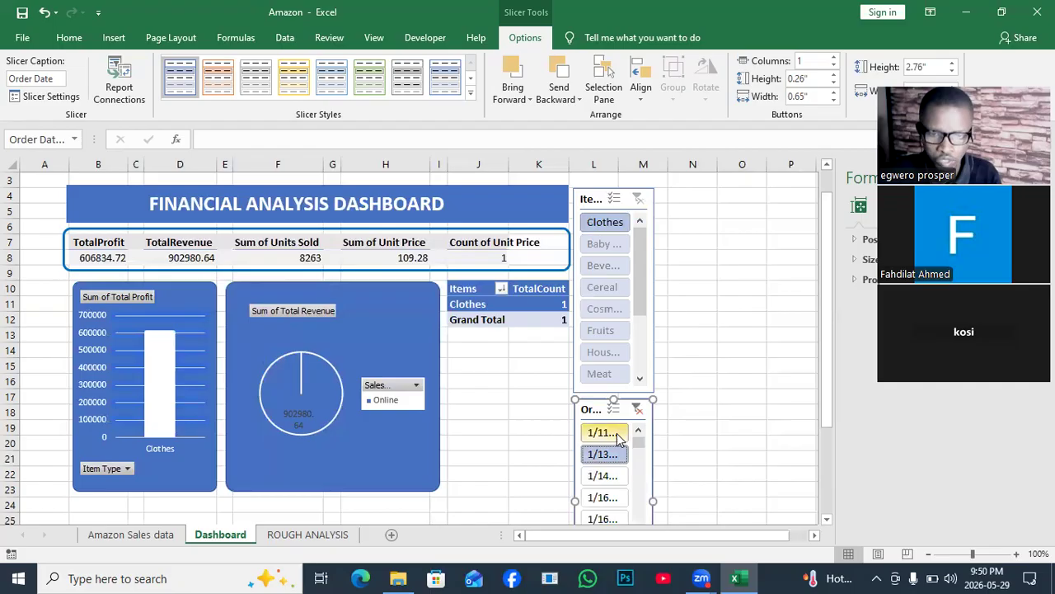
click(638, 408)
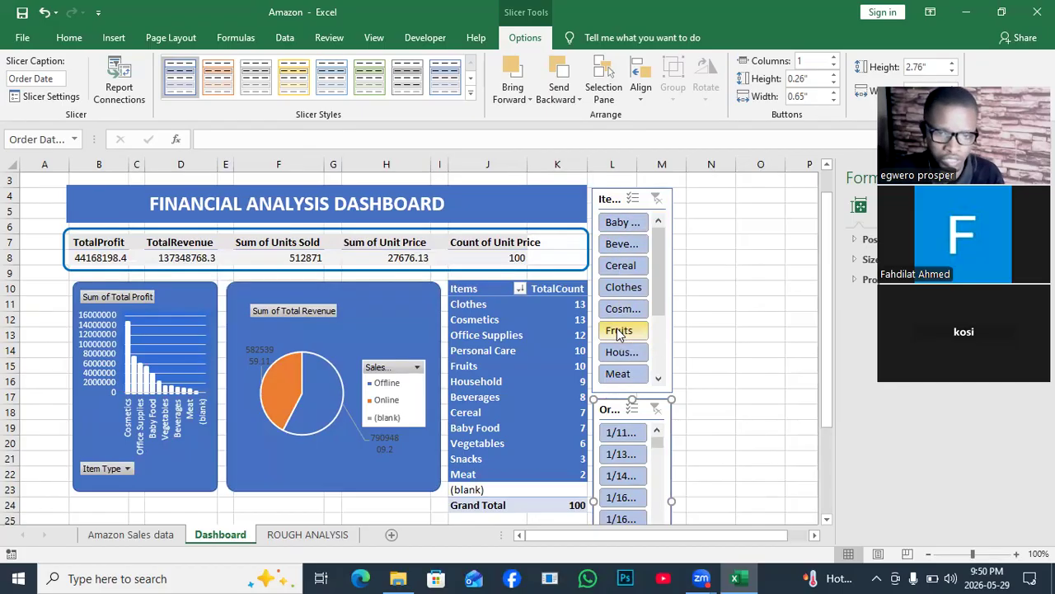
click(620, 454)
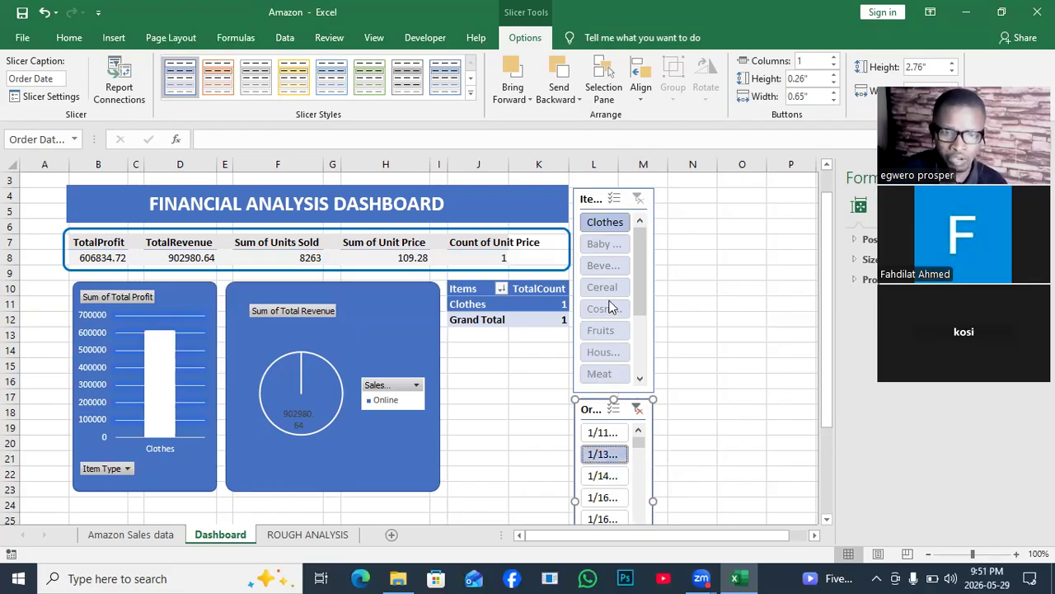
click(617, 449)
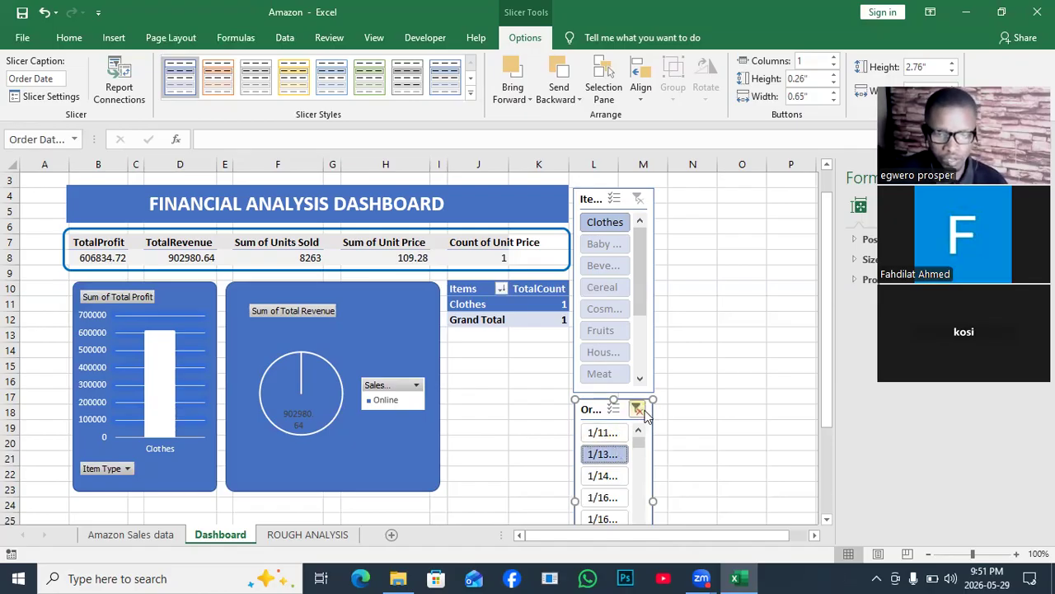
click(643, 412)
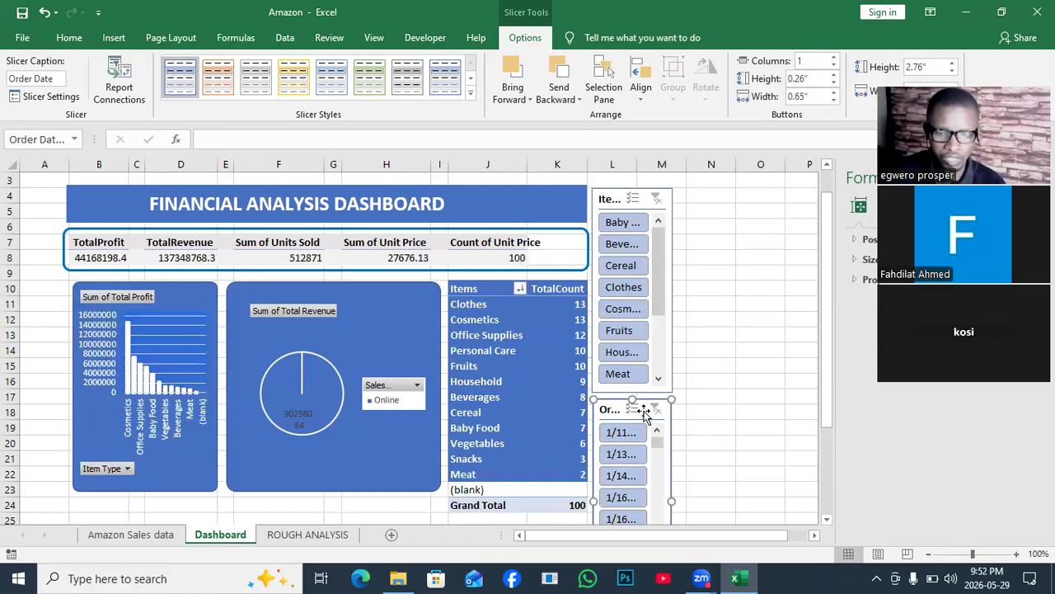
- Compare the dashboard for 1/13/2017, 1/14/2017 and 1/16/2011 in the Order Date slicer, and clear the date filter
click(621, 451)
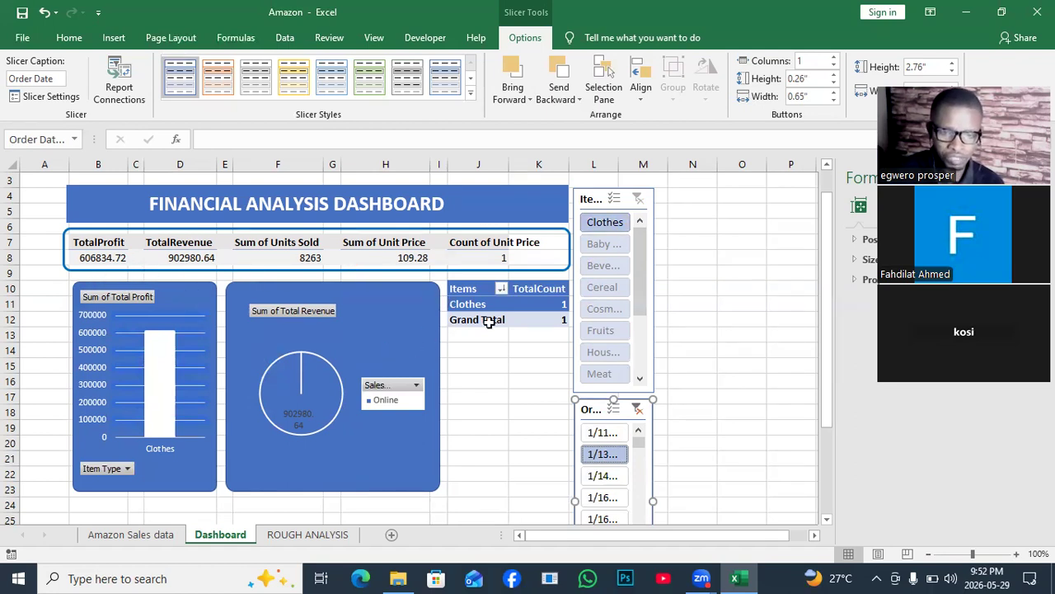
click(611, 475)
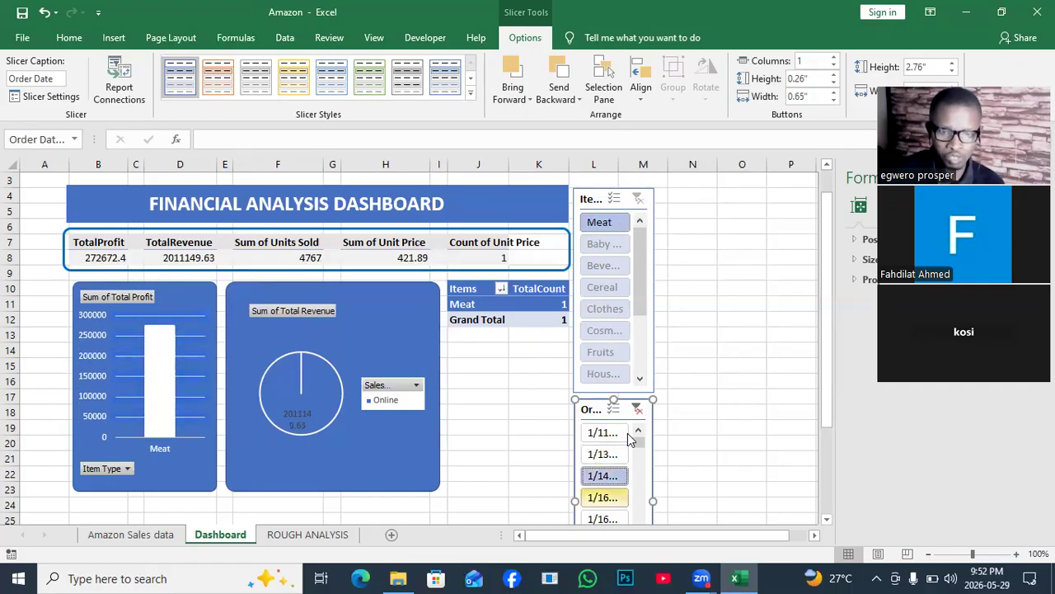
click(611, 499)
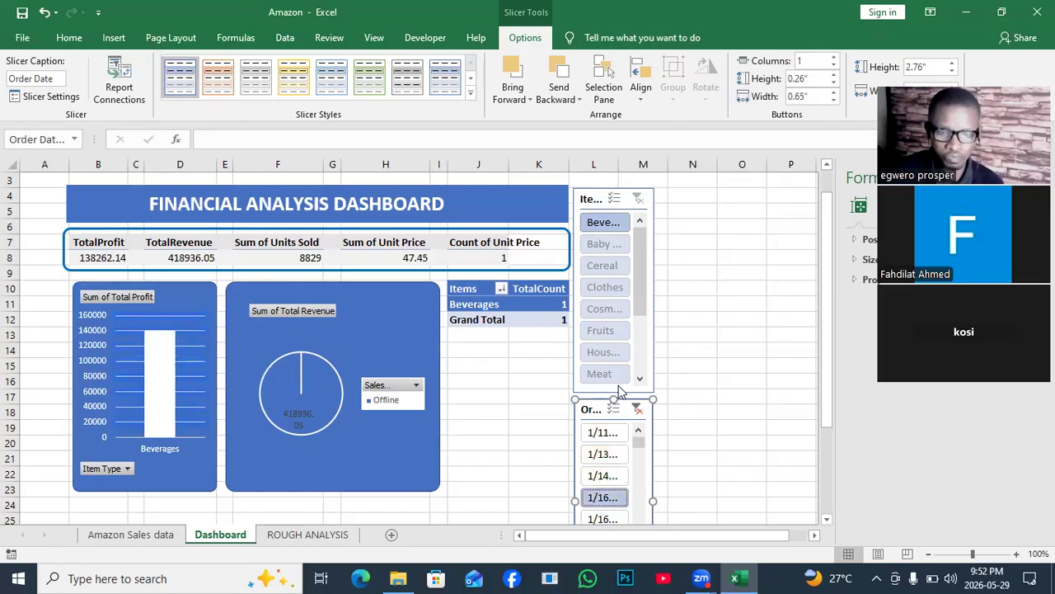
click(638, 409)
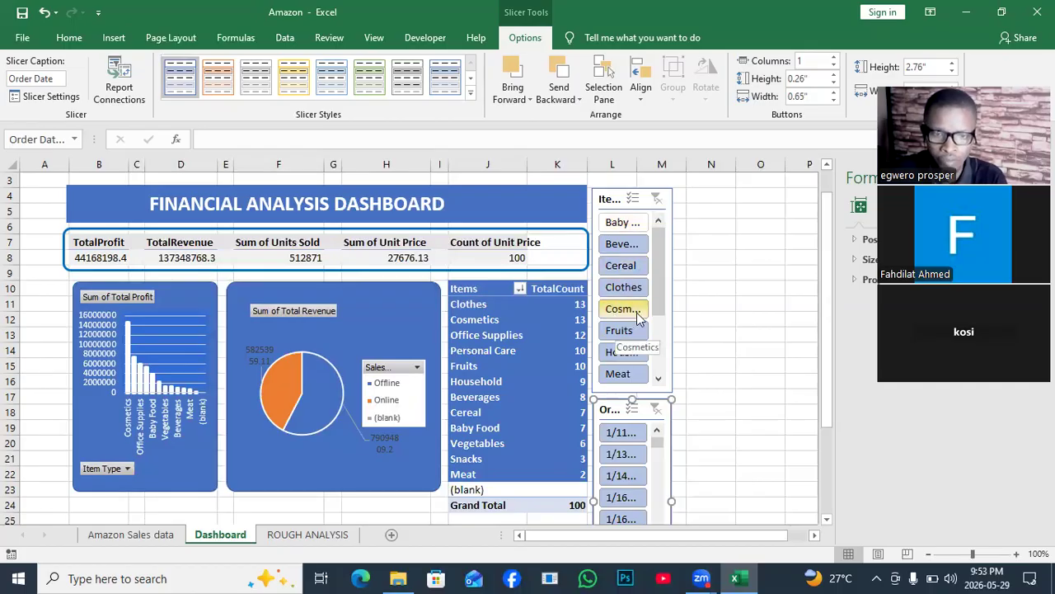
- Exclude Baby Food, Fruits and Household in the Item Type slicer, review the whole dashboard, and clear the Item Type filter
ctrl+click(631, 332)
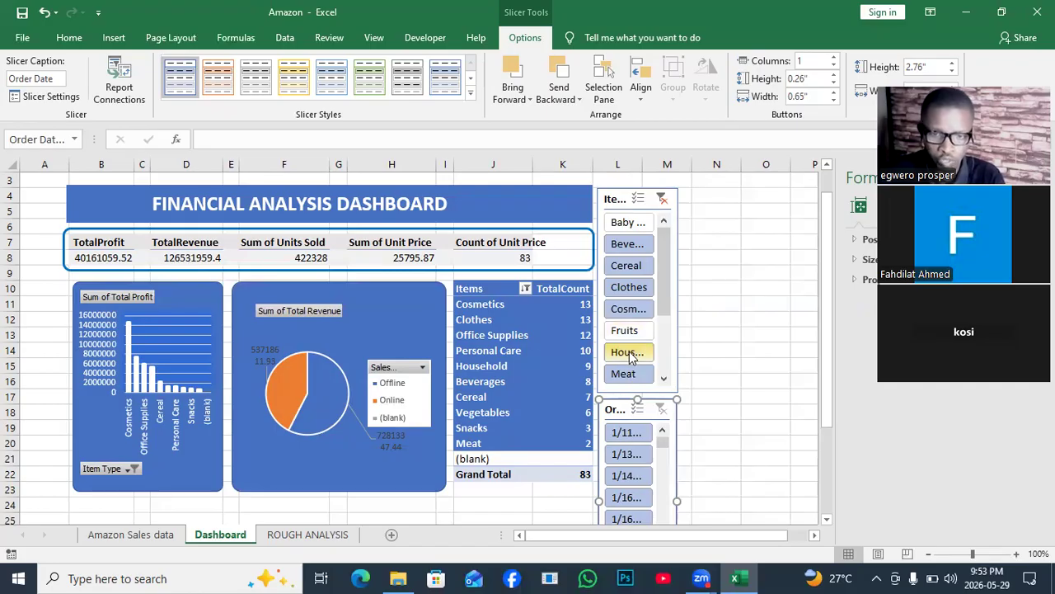
click(629, 352)
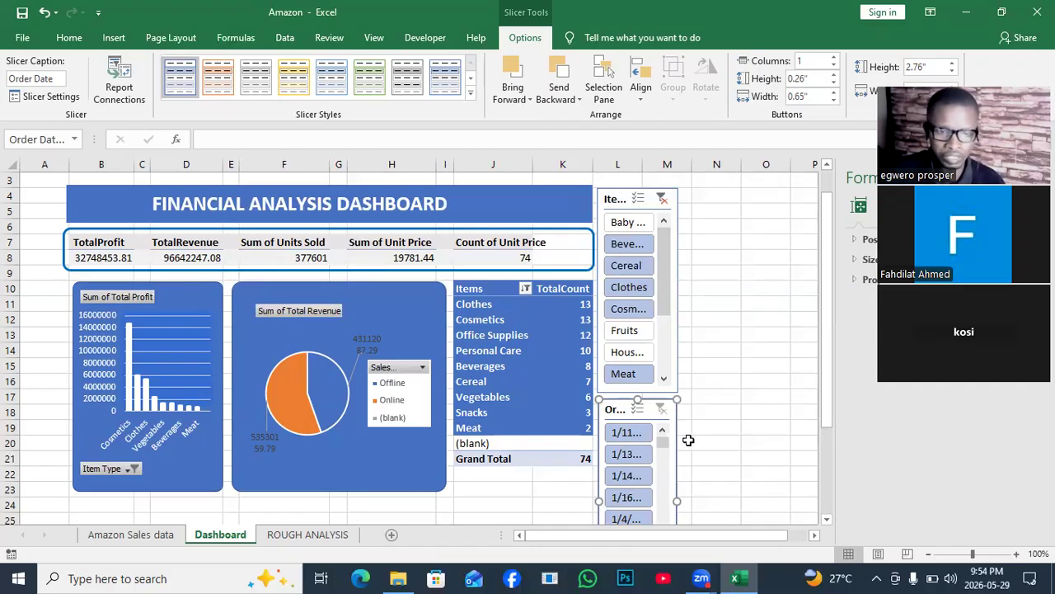
click(815, 535)
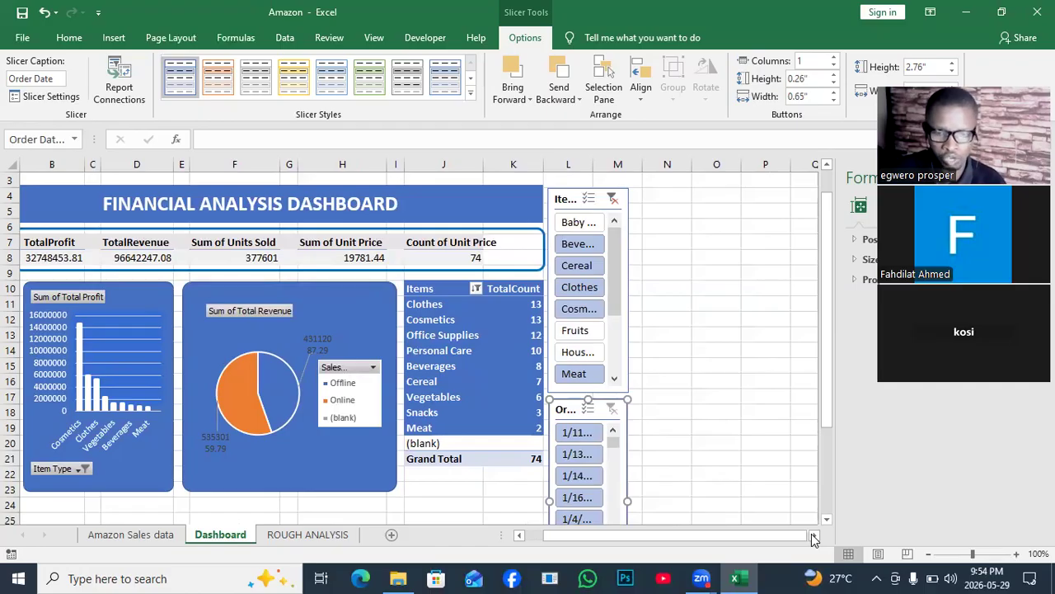
drag(824, 403, 830, 451)
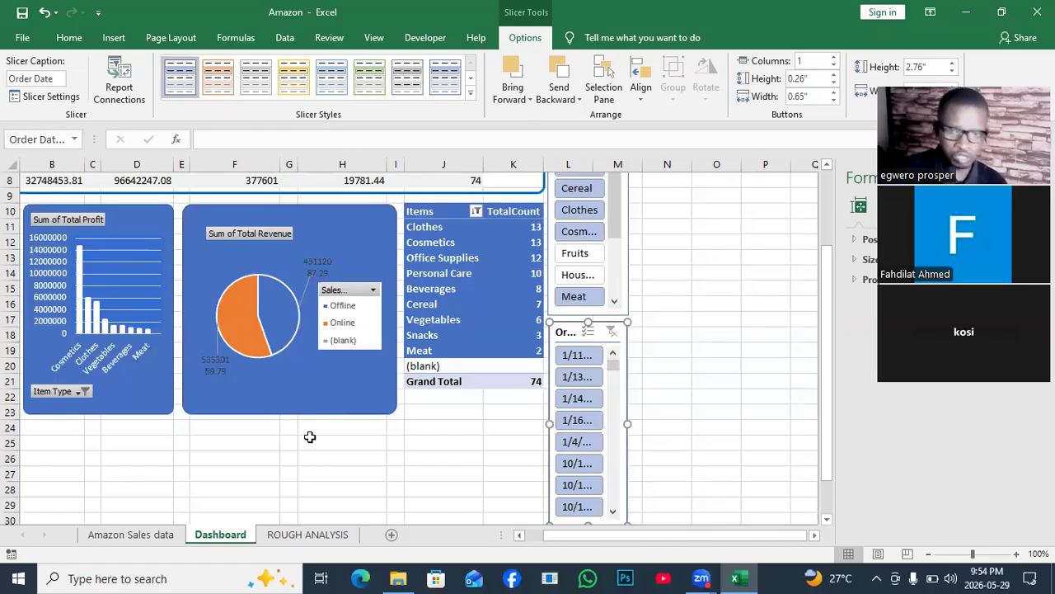
drag(824, 323, 811, 257)
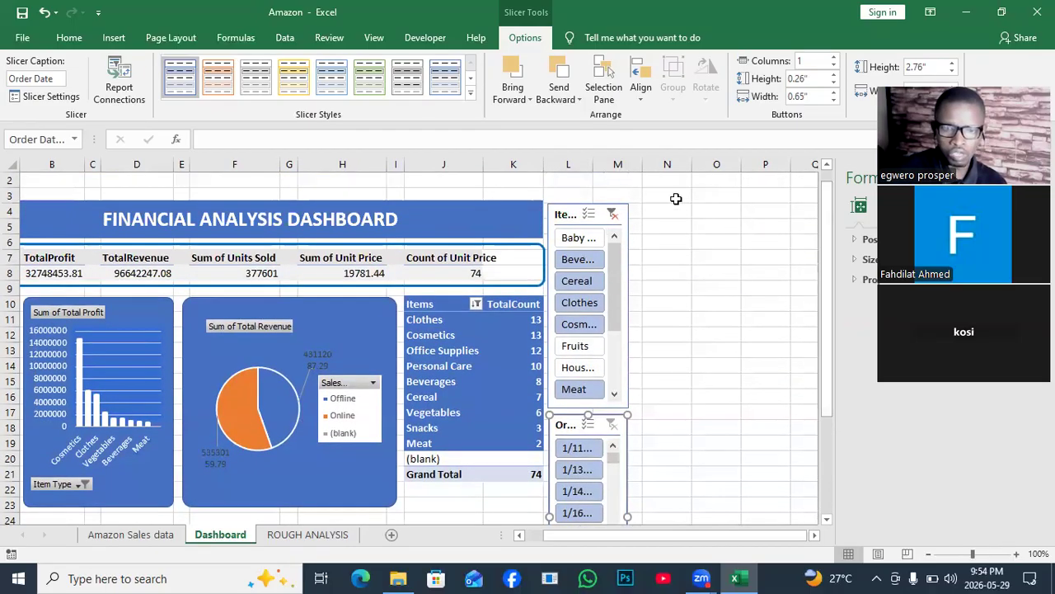
click(611, 216)
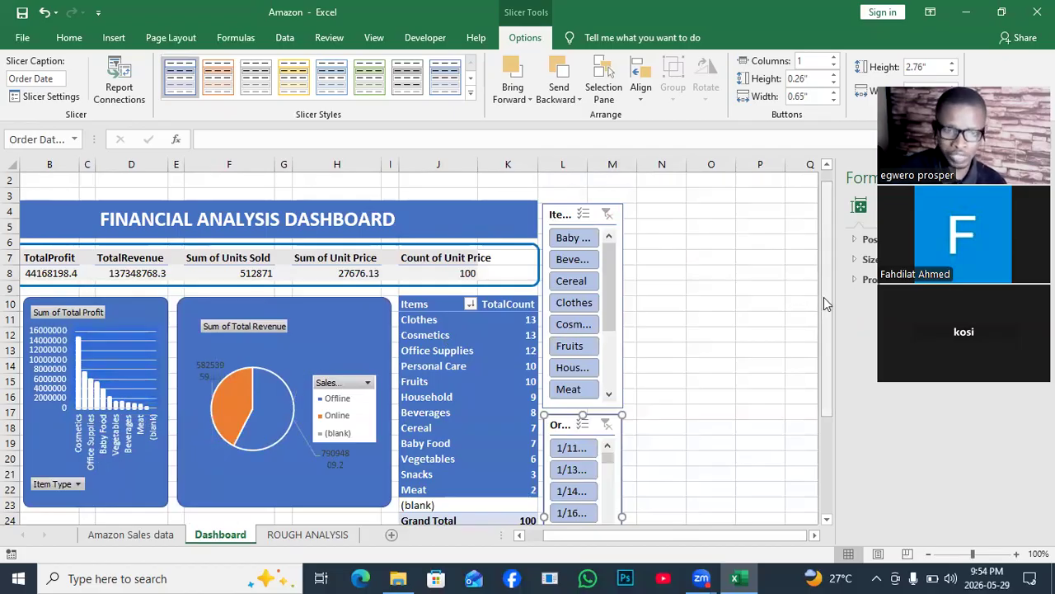
- On the ROUGH ANALYSIS sheet, move the Item Type slicer off the profit PivotTable to the right of the Order Date slicer
click(126, 537)
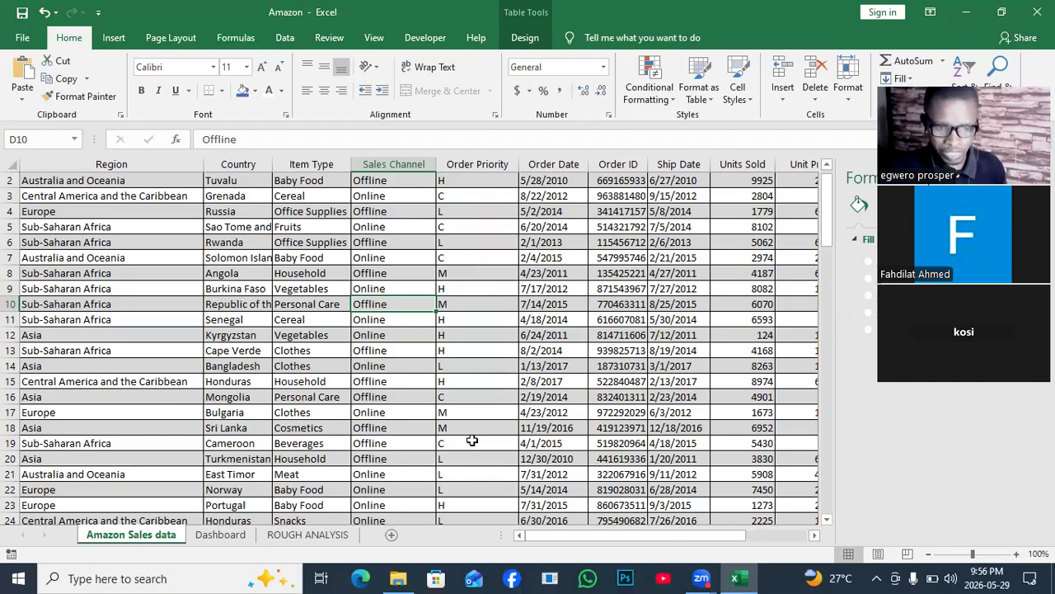
click(220, 535)
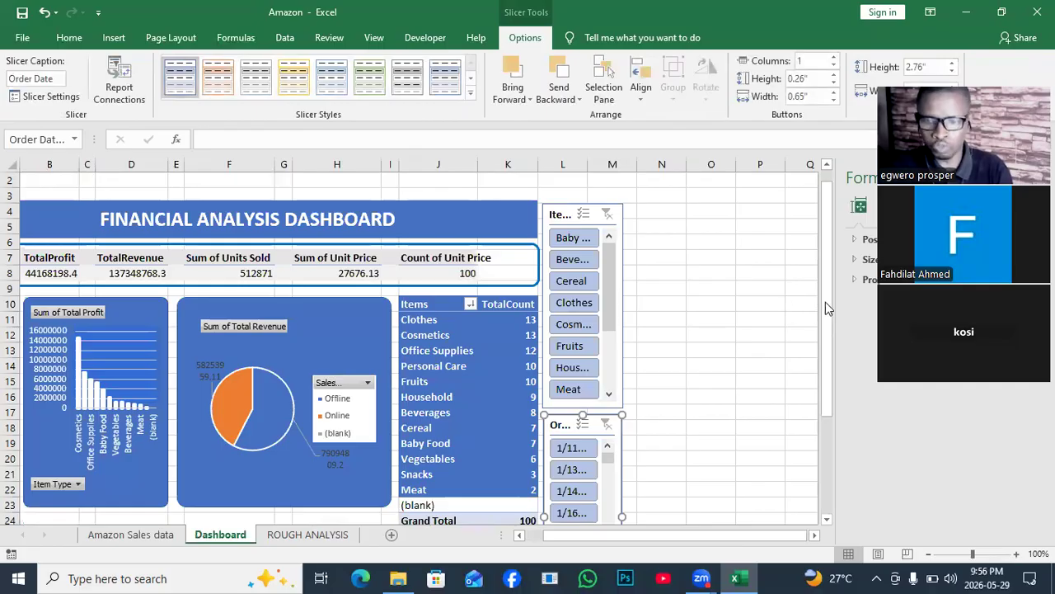
drag(830, 306, 832, 351)
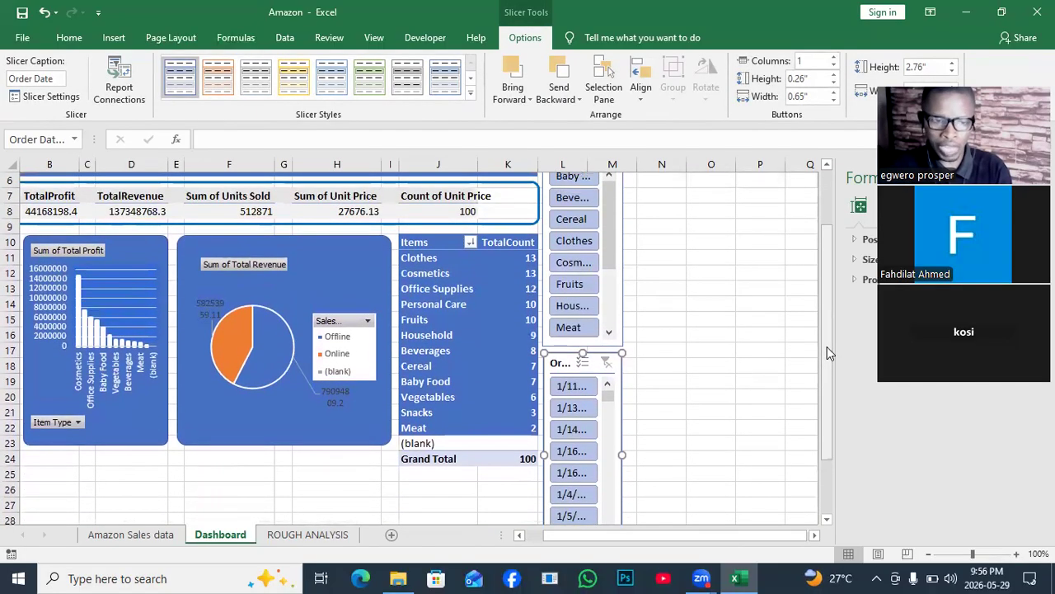
click(279, 536)
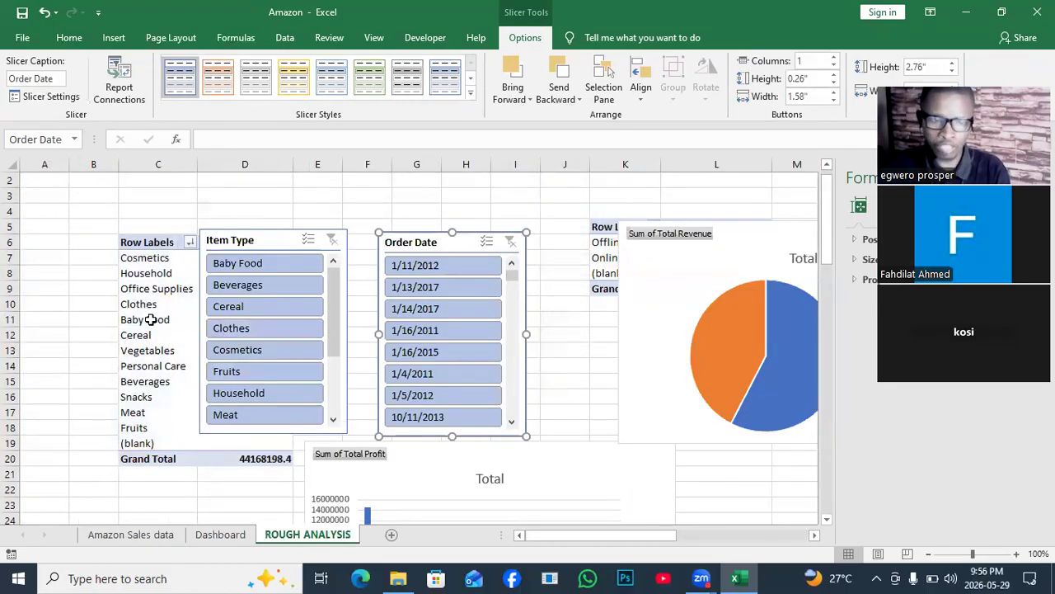
drag(283, 242, 610, 286)
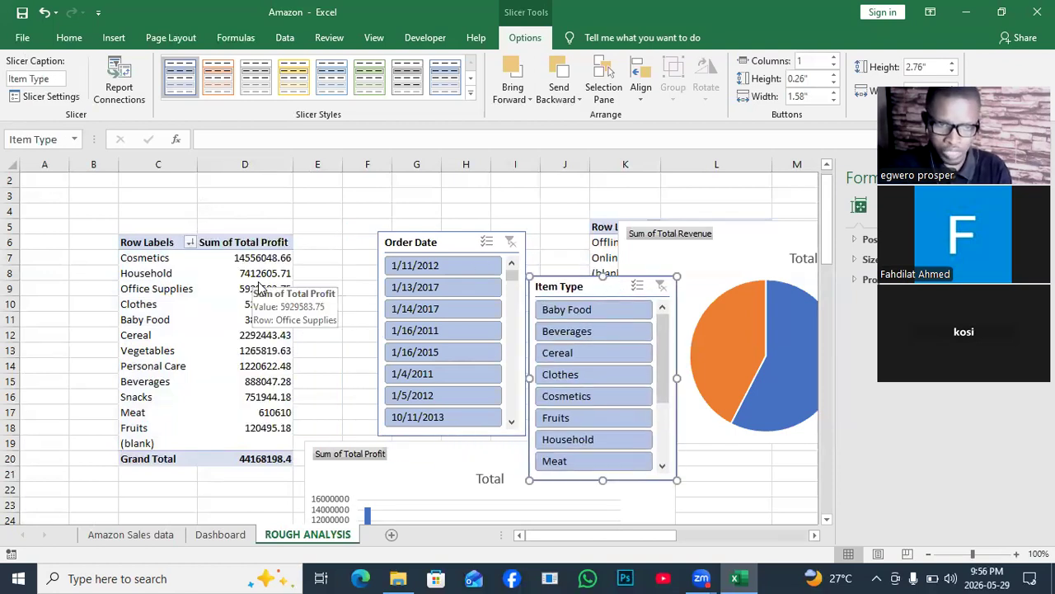
- Try to insert a timeline for the Sum of Total Profit PivotTable on the ROUGH ANALYSIS sheet
click(259, 284)
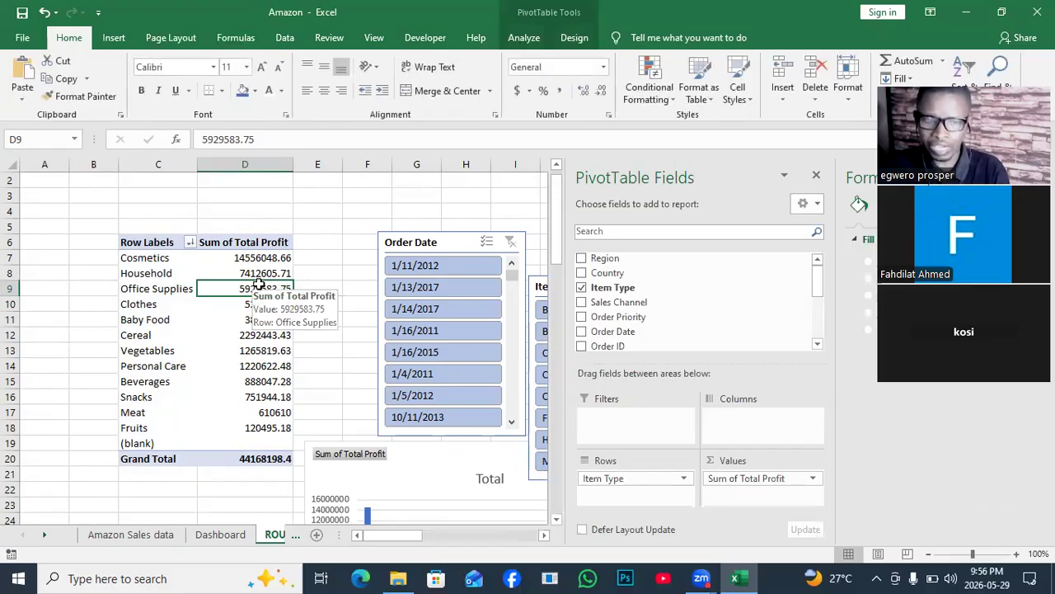
click(518, 38)
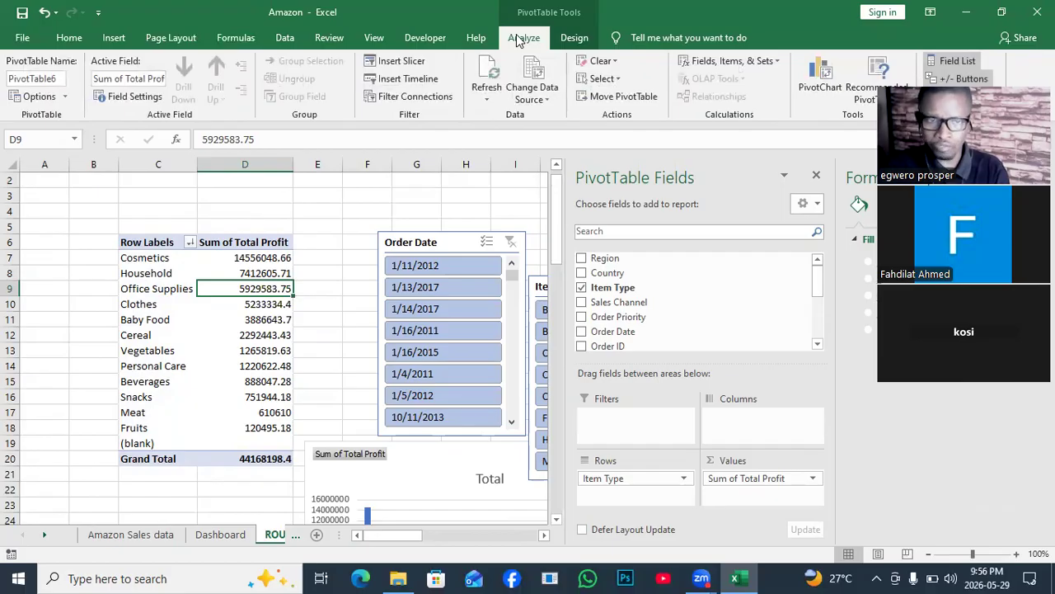
click(427, 79)
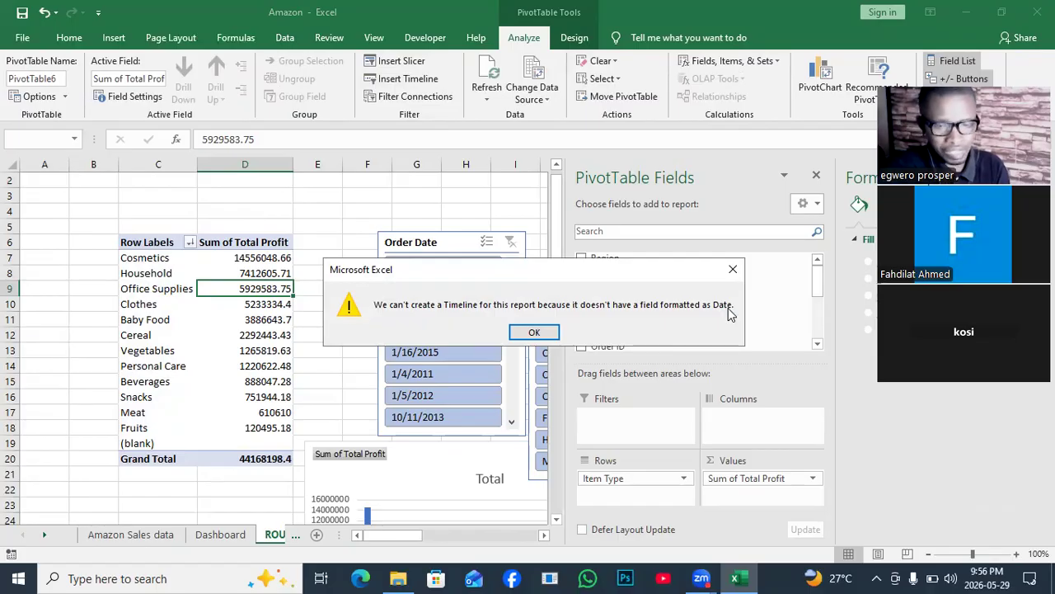
click(535, 332)
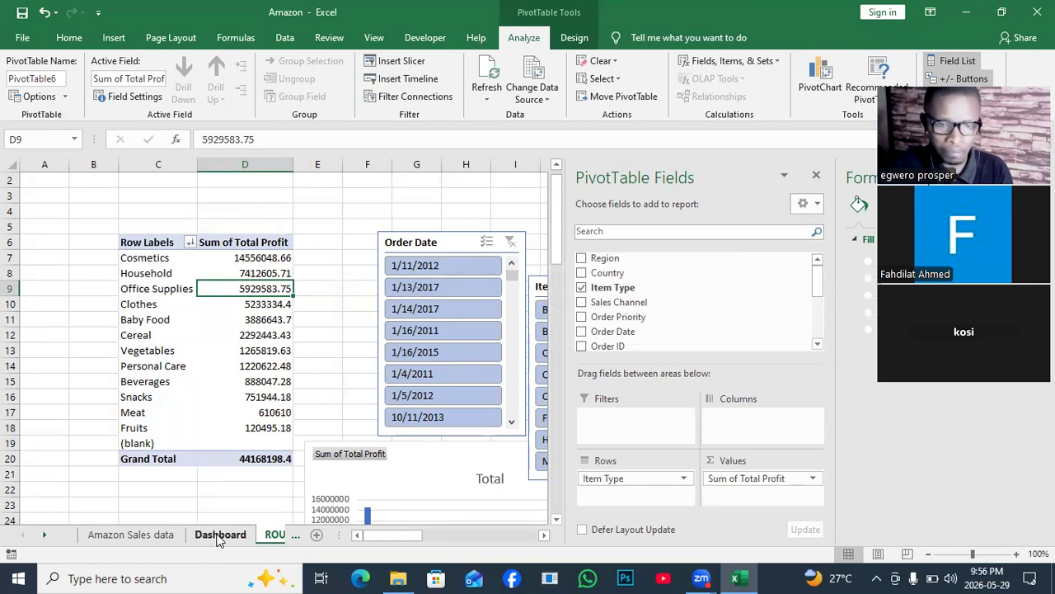
- Open the SALARY workbook from the MY RAW DATA folder and show its DATA sheet
click(107, 535)
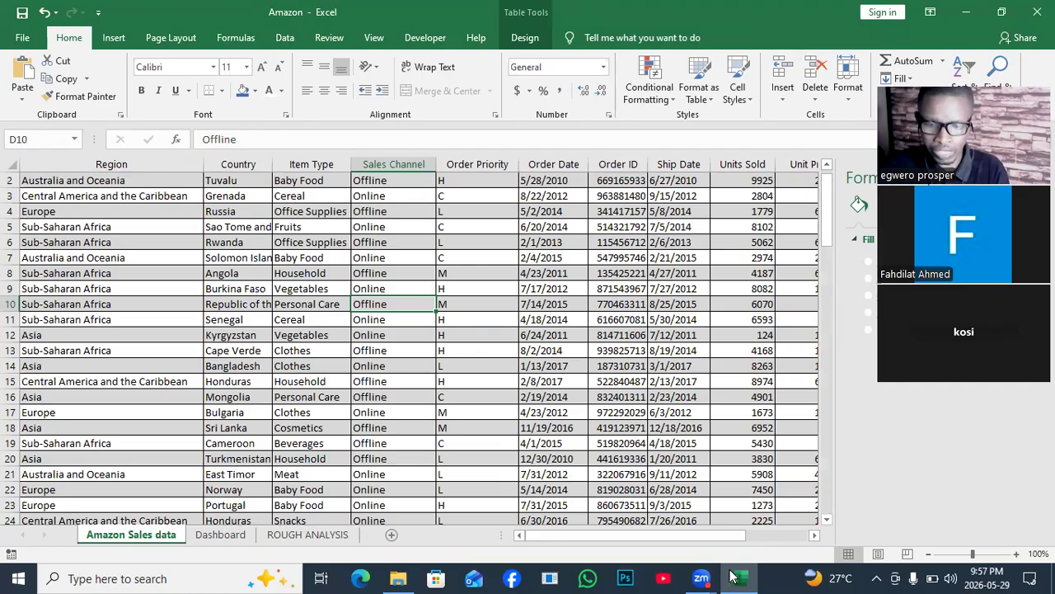
click(968, 6)
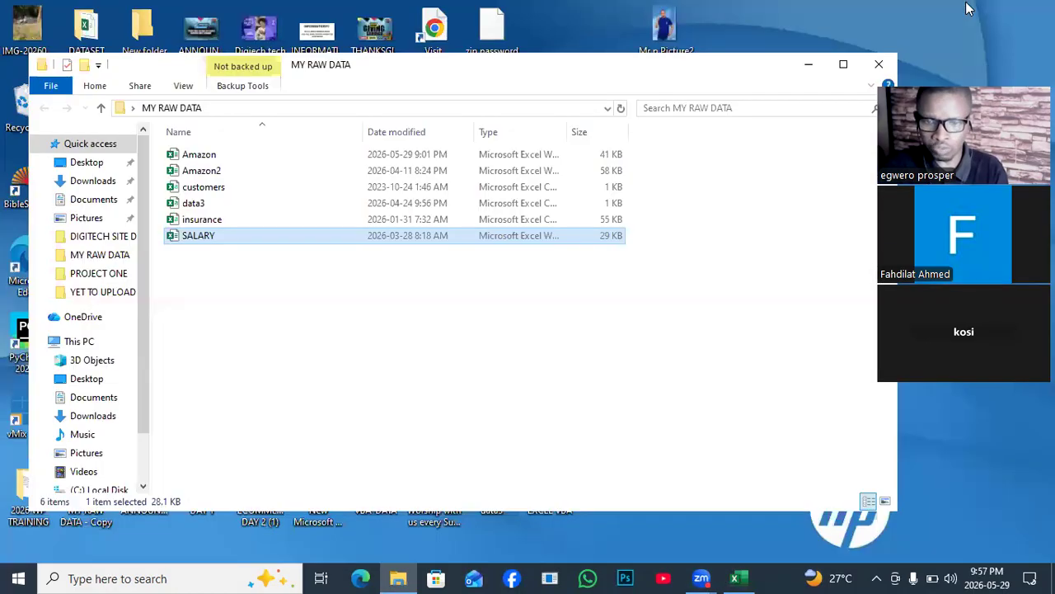
double_click(200, 238)
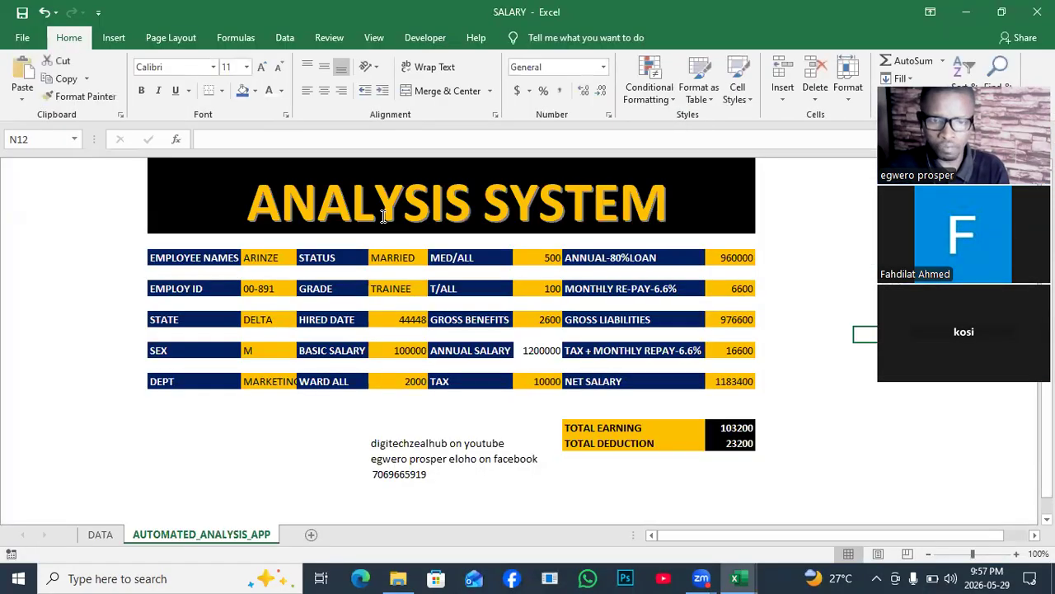
click(103, 535)
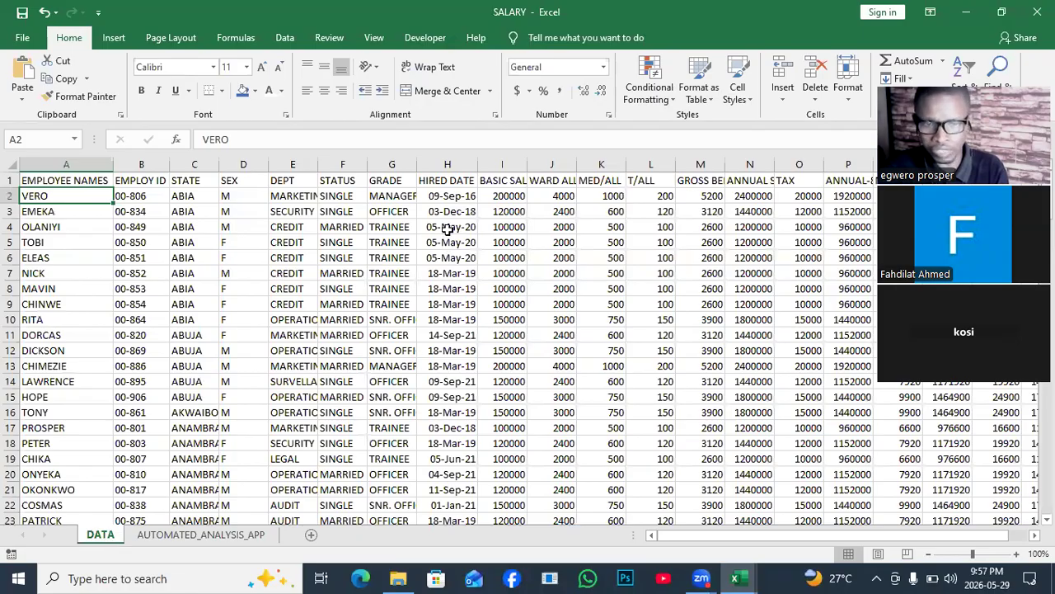
- Insert the recommended PivotTable Count of EMPLOYEE NAMES by GRADE from the employee data
click(446, 230)
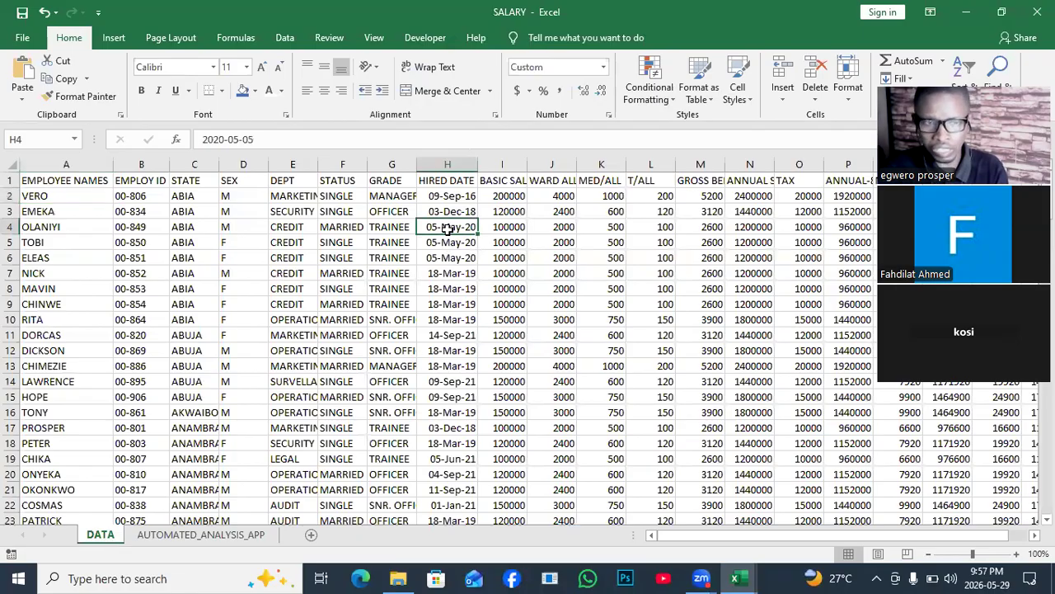
click(114, 38)
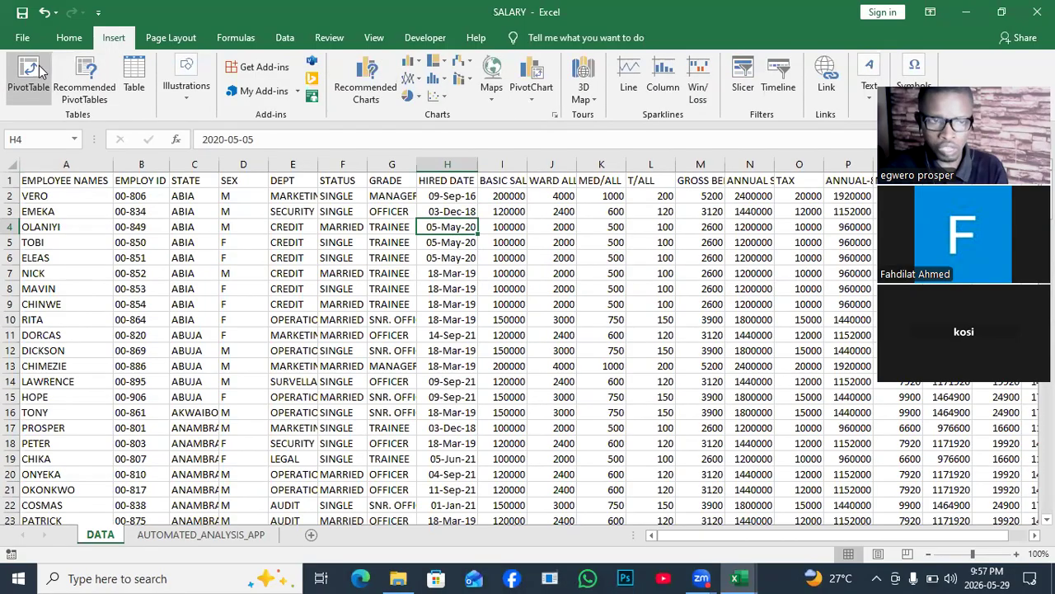
click(94, 80)
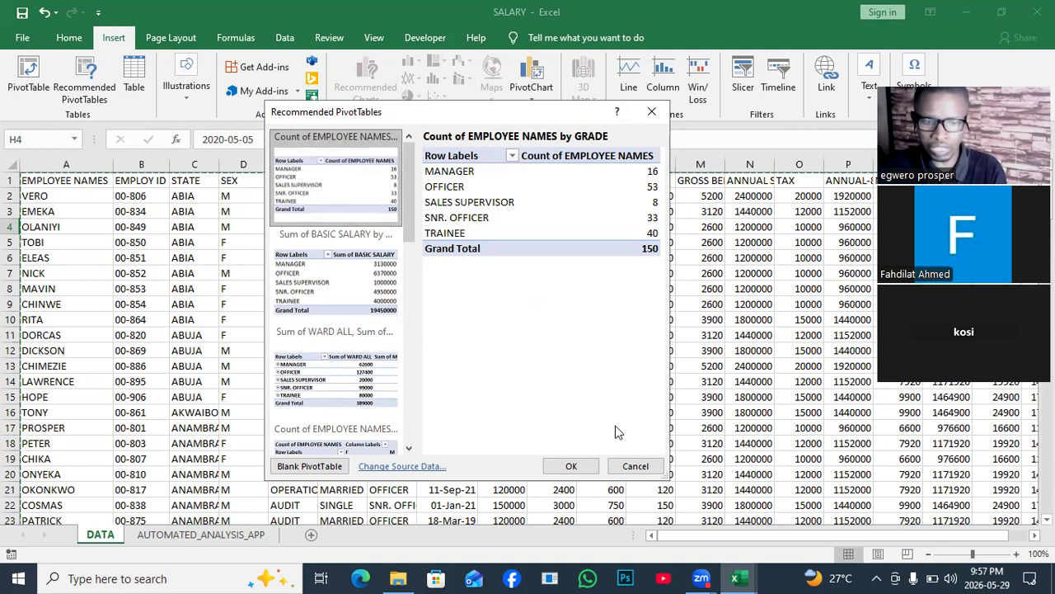
click(589, 468)
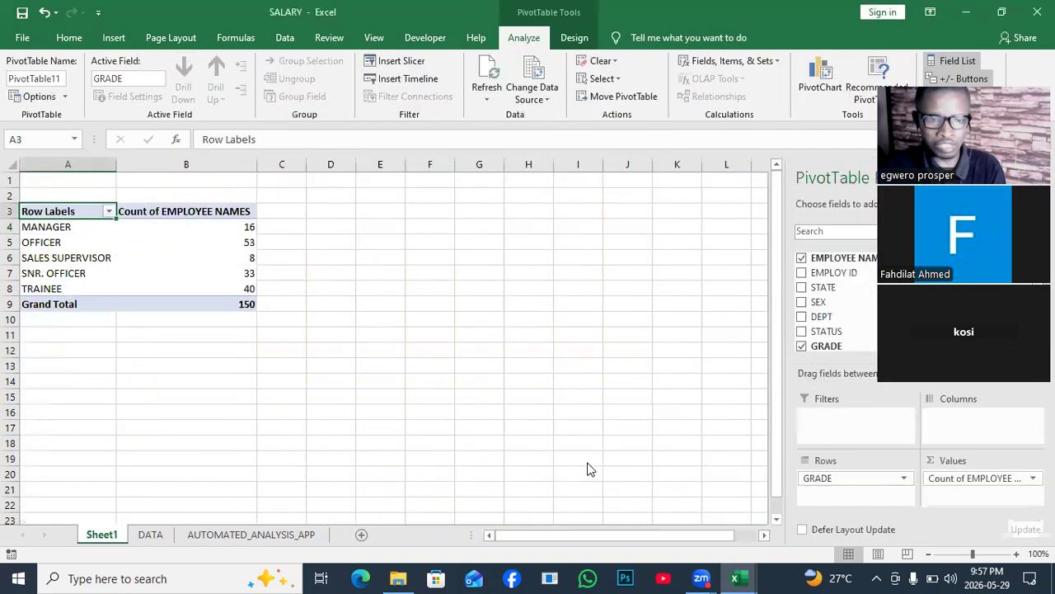
- Compare the fields offered for a timeline with those offered for a slicer on the GRADE PivotTable
click(174, 255)
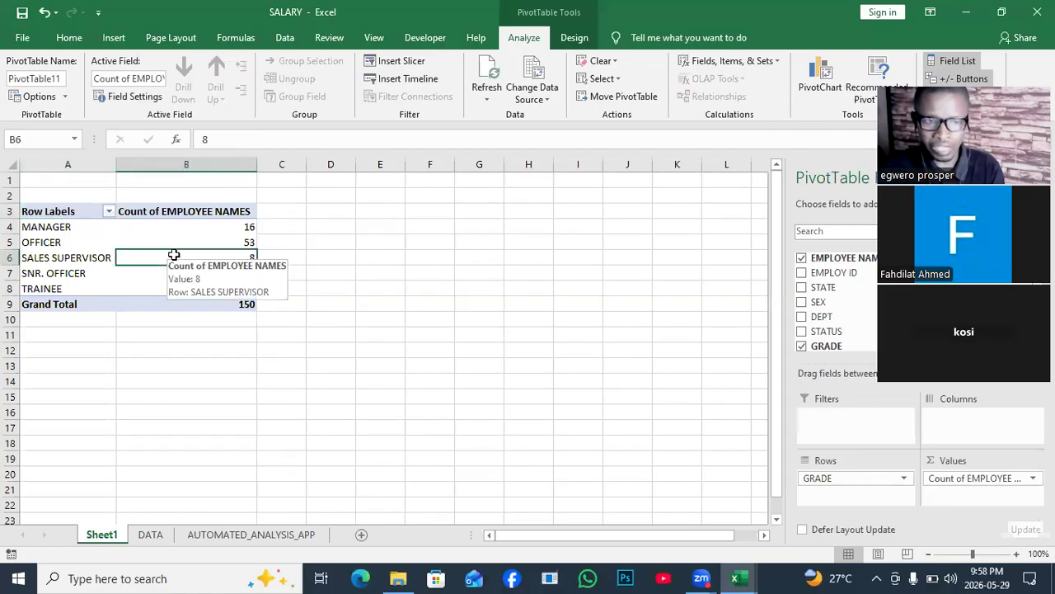
click(381, 78)
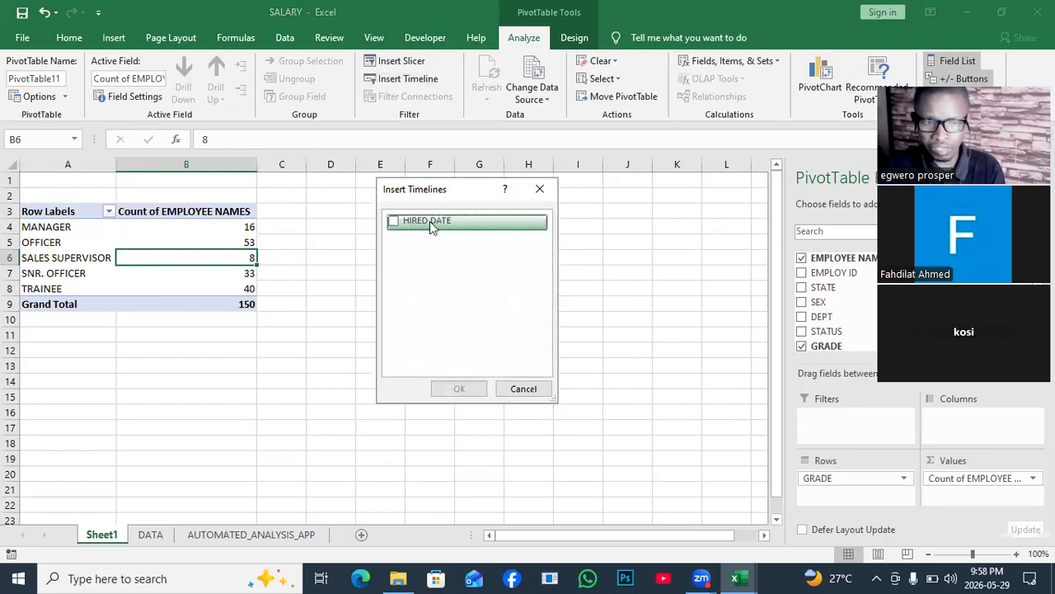
click(537, 188)
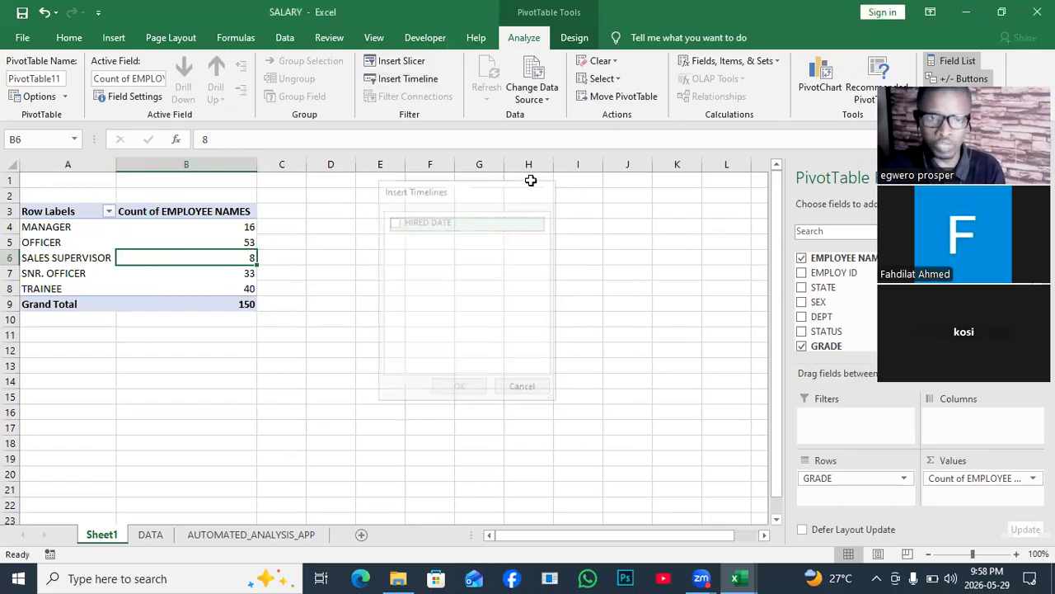
click(394, 61)
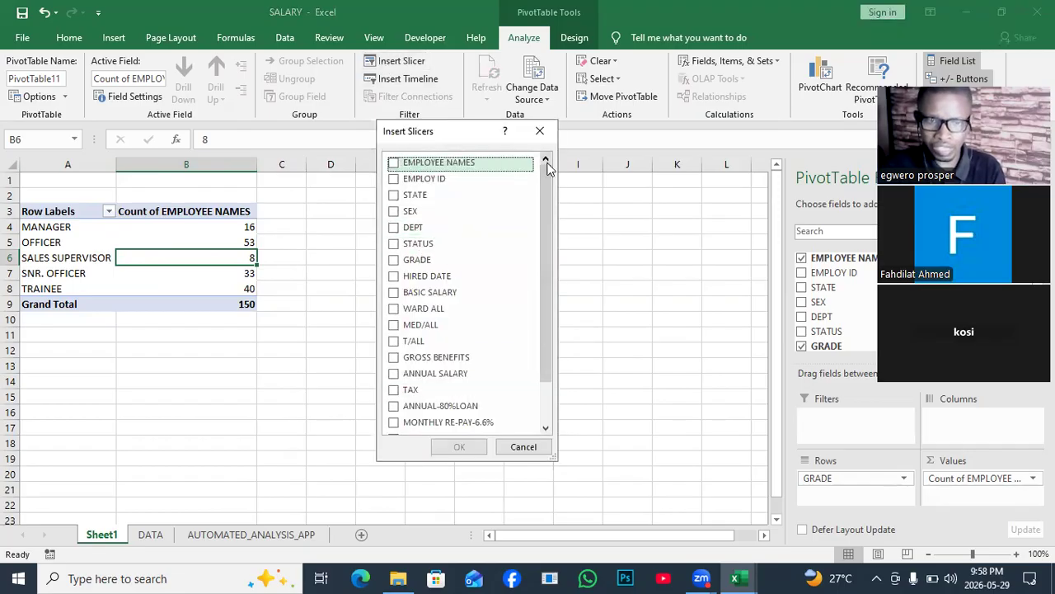
click(540, 133)
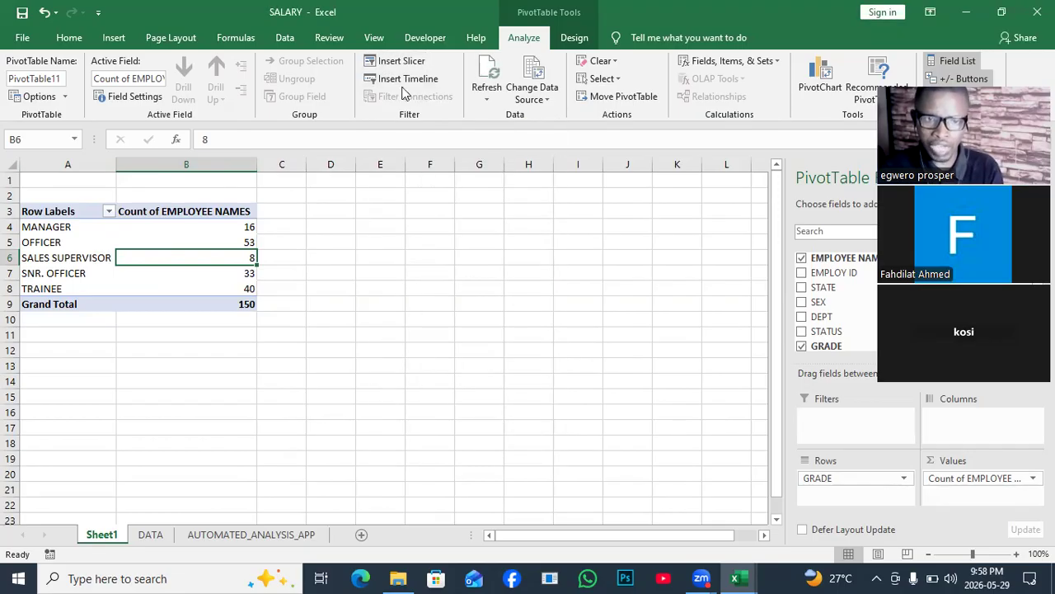
- Insert a HIRED DATE timeline for the GRADE PivotTable and place it just below the table
click(391, 81)
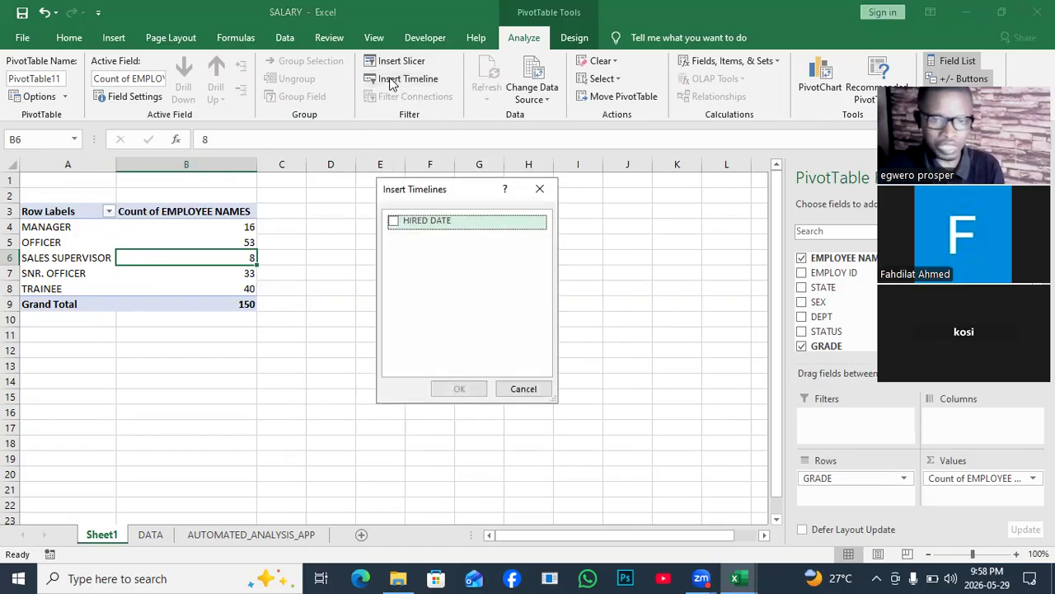
click(394, 223)
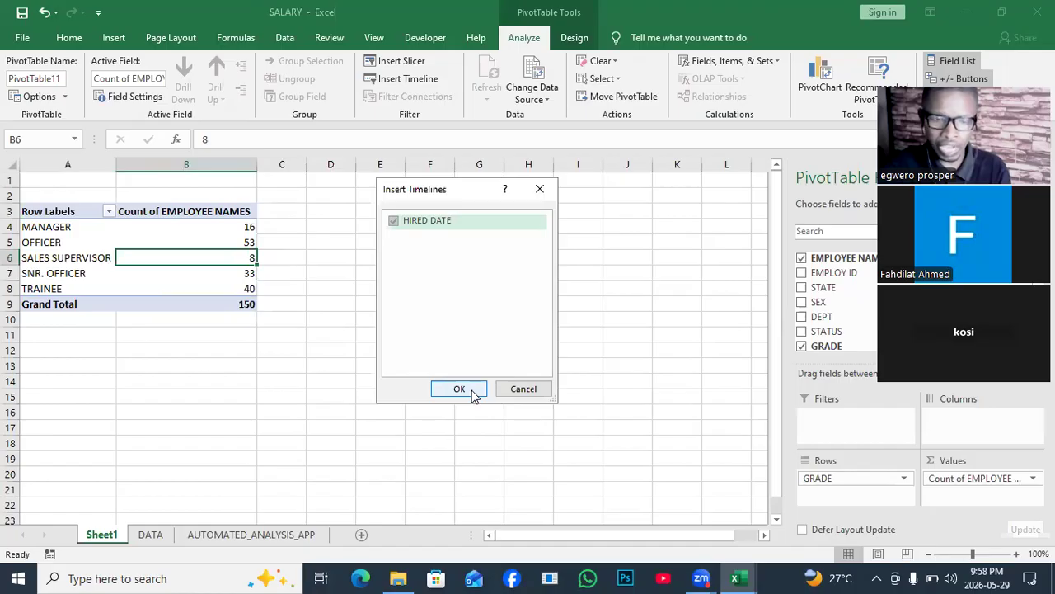
click(459, 389)
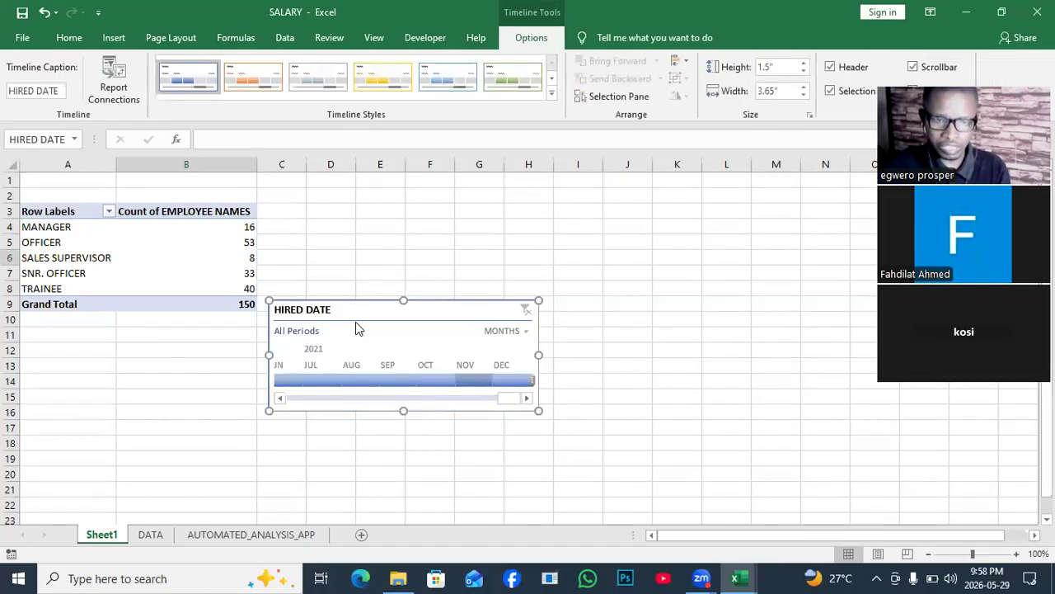
drag(425, 314, 279, 336)
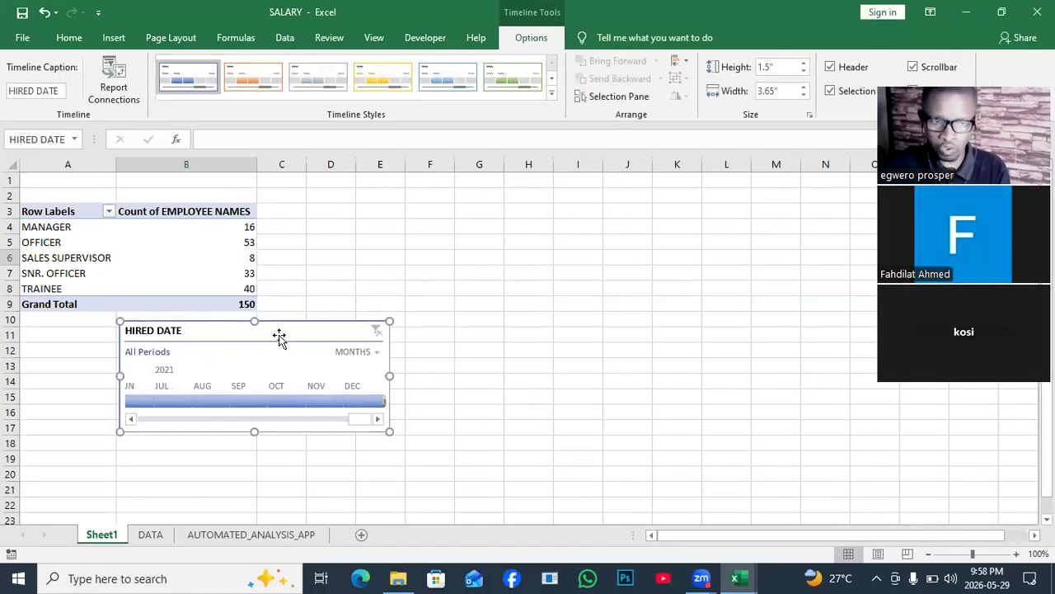
- Group the HIRED DATE timeline by YEARS and filter the PivotTable by each year in turn from 2016 to 2020
click(377, 356)
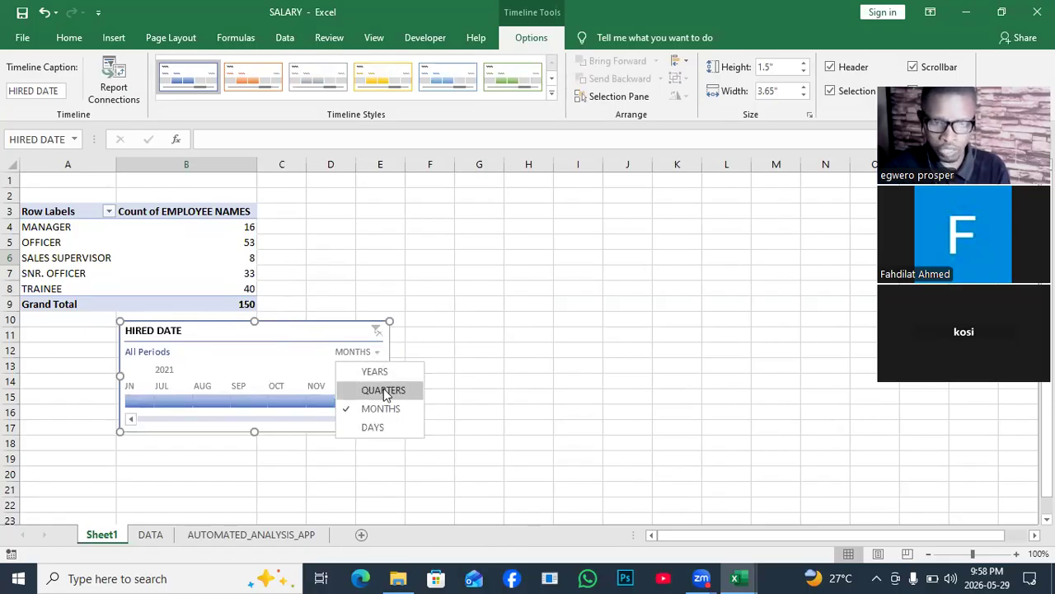
click(375, 372)
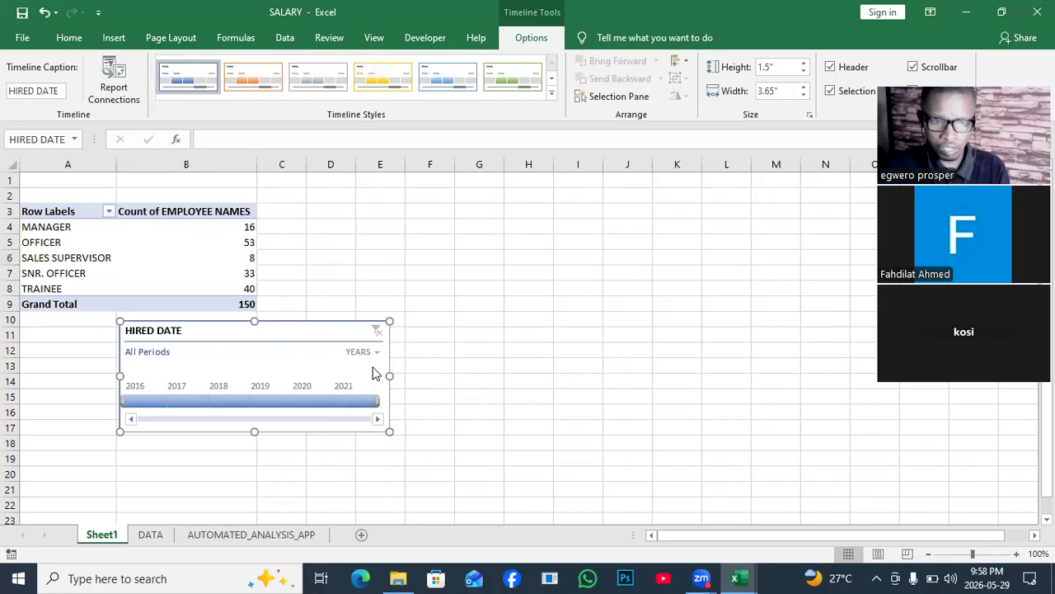
click(141, 402)
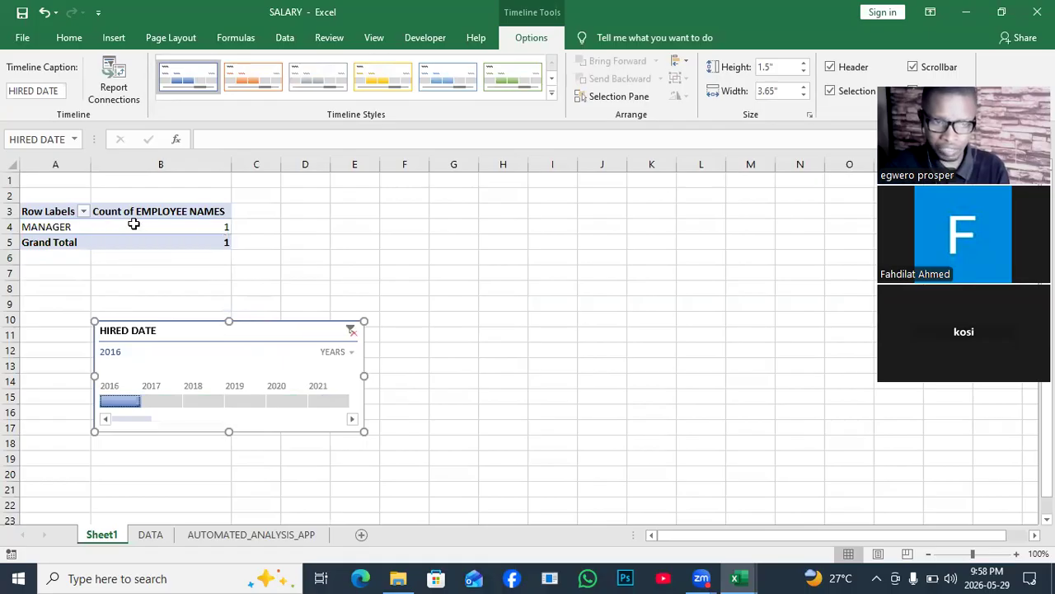
click(160, 399)
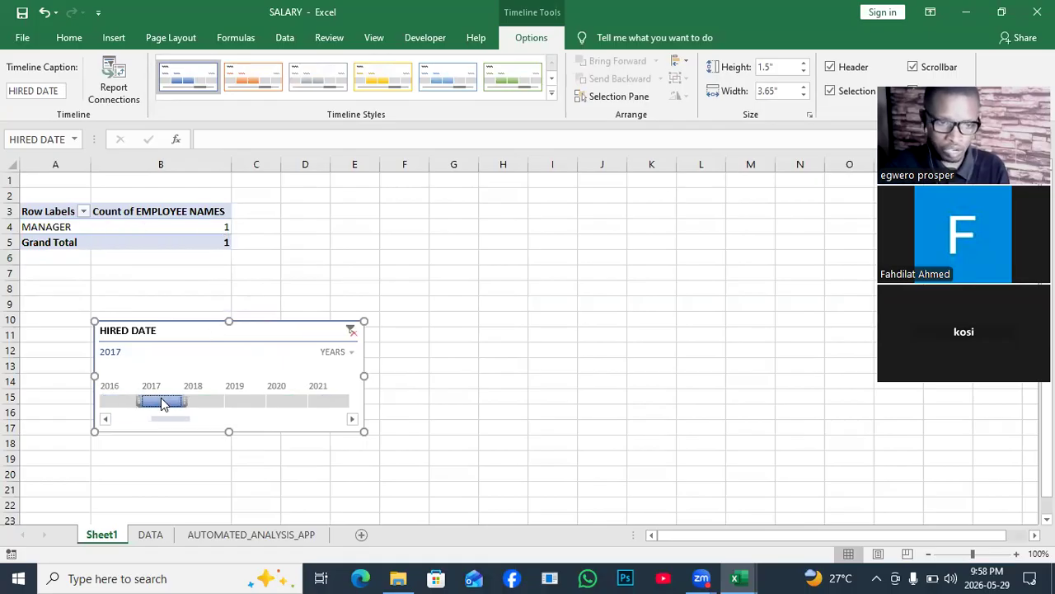
click(204, 400)
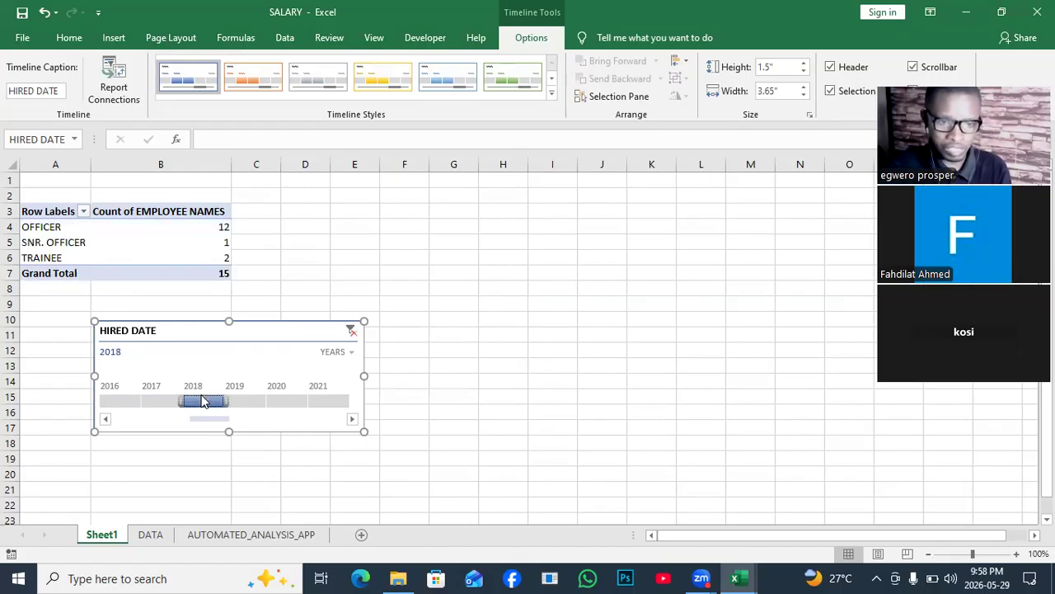
click(248, 401)
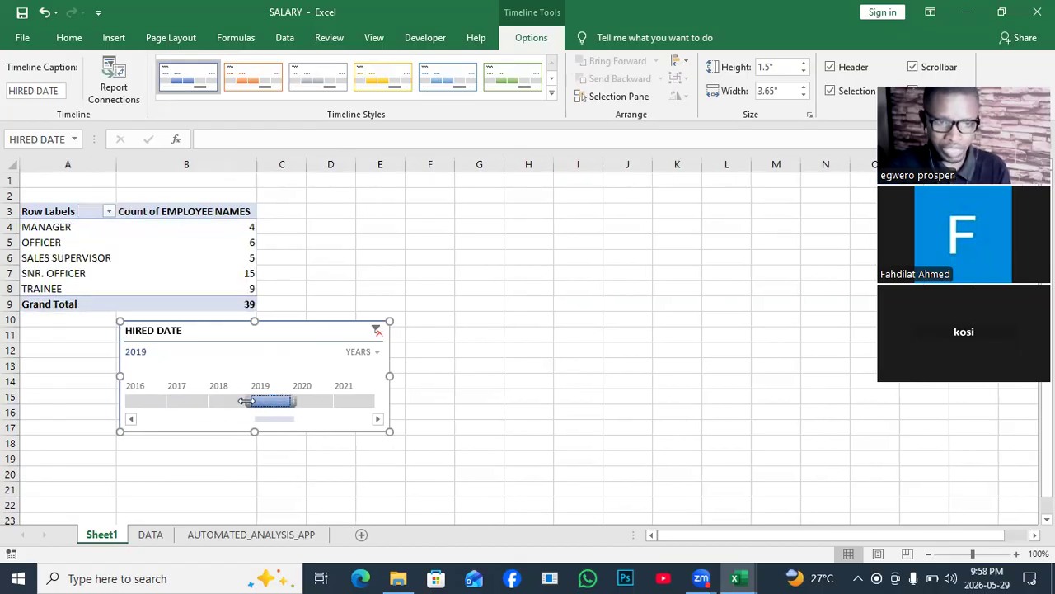
click(311, 403)
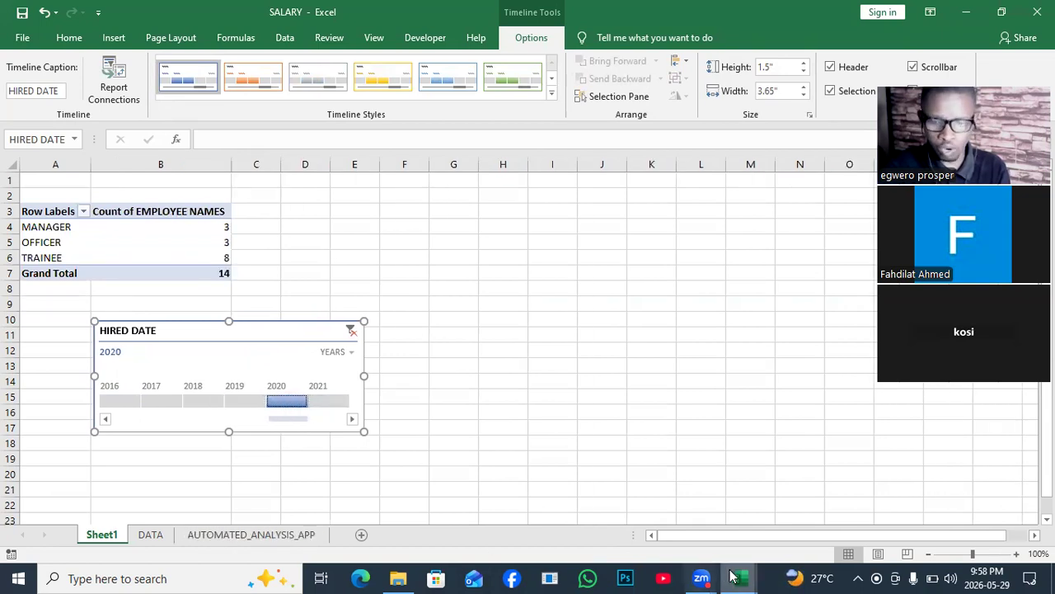
- Switch to the Amazon workbook, view the Dashboard sheet, and return to the Amazon Sales data sheet
mouse_move(736, 575)
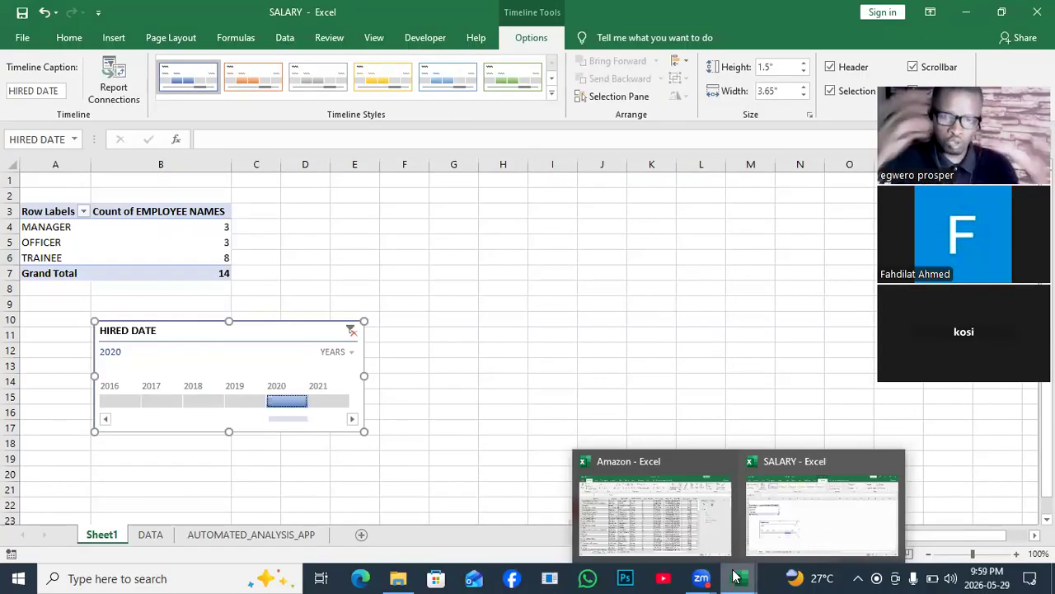
click(675, 535)
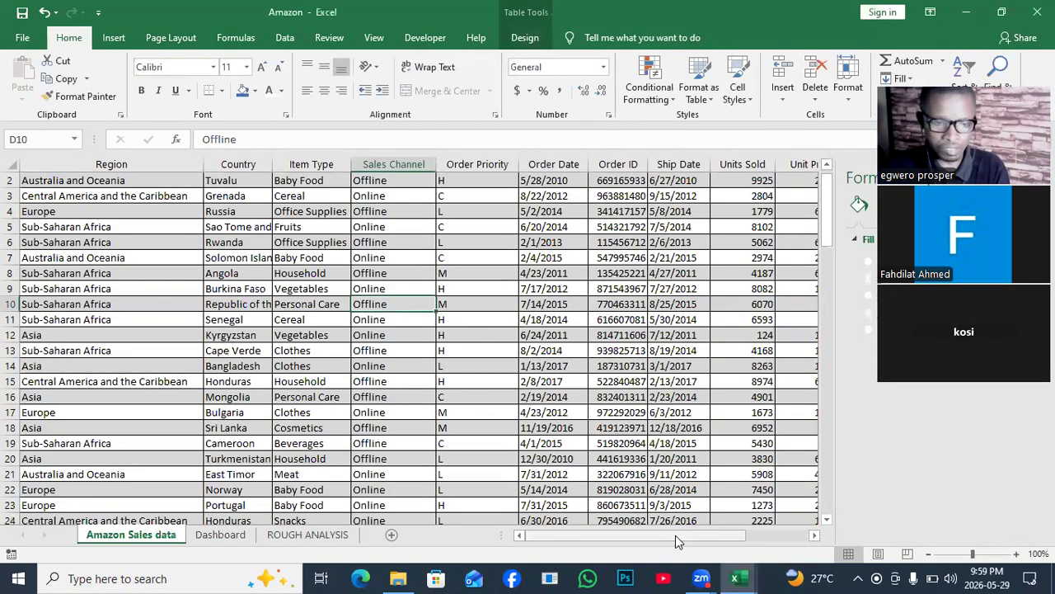
click(220, 534)
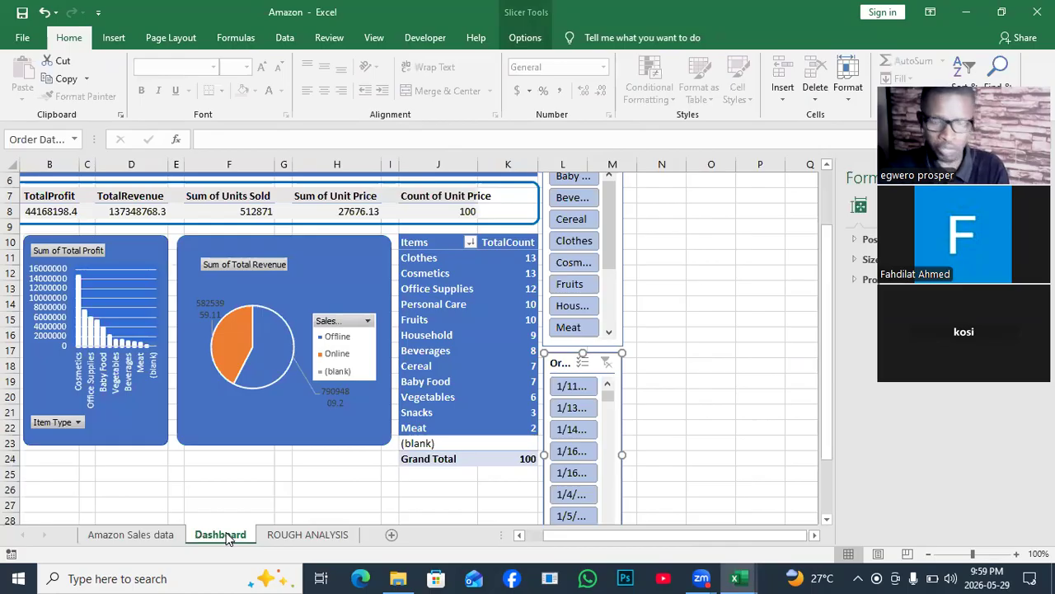
click(530, 429)
click(153, 536)
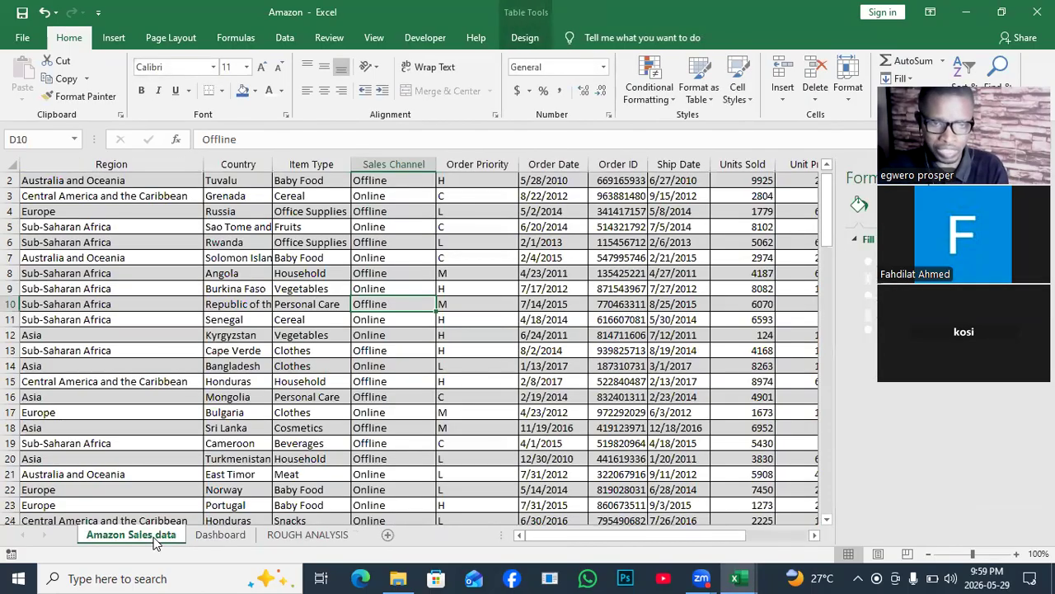
- Check the number format of the first four Order Date cells on the Amazon Sales data sheet
click(546, 182)
click(546, 195)
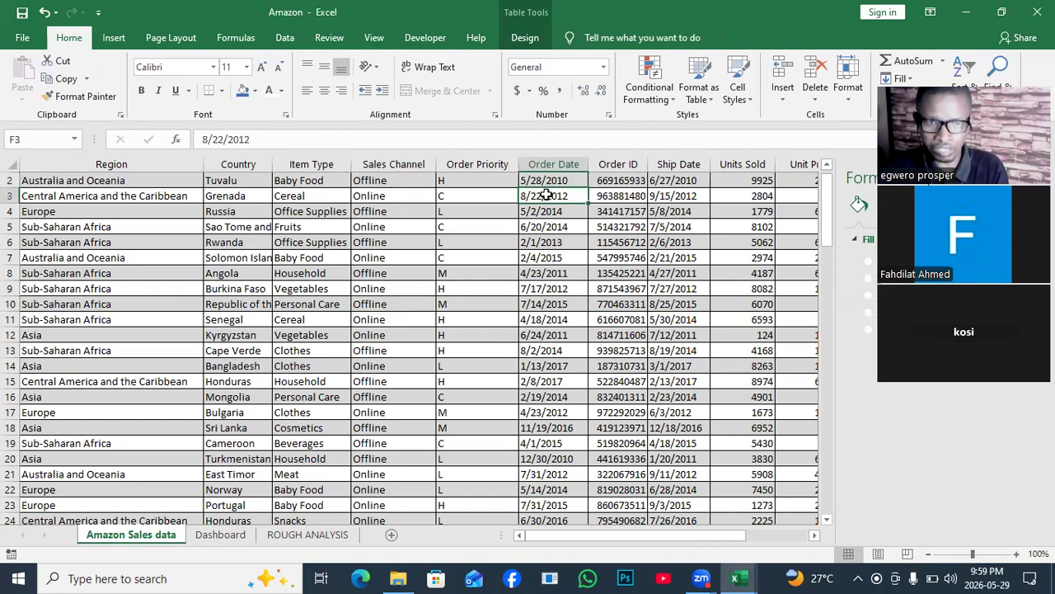
click(547, 209)
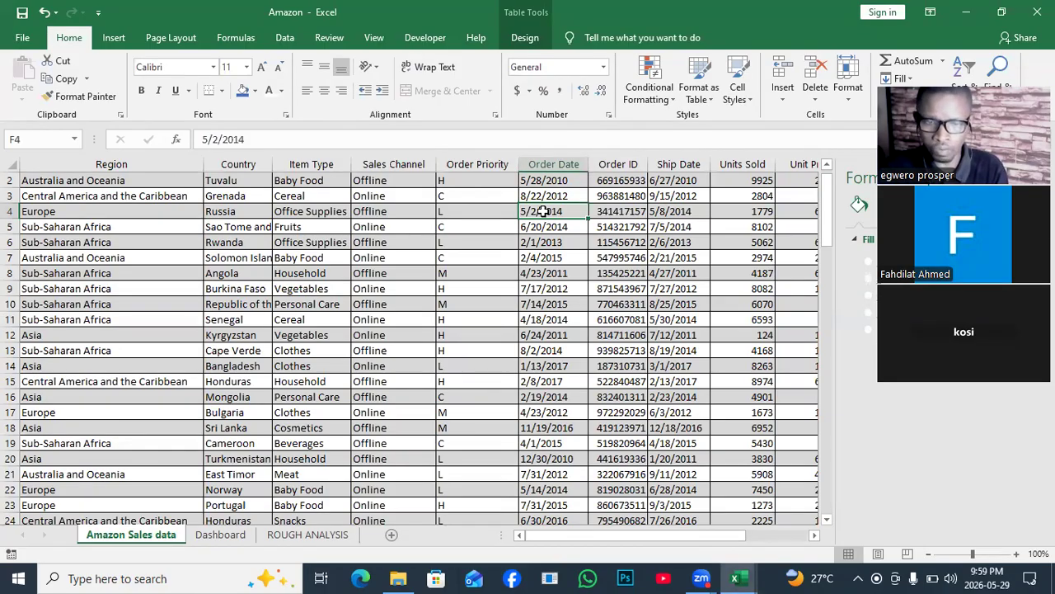
click(538, 232)
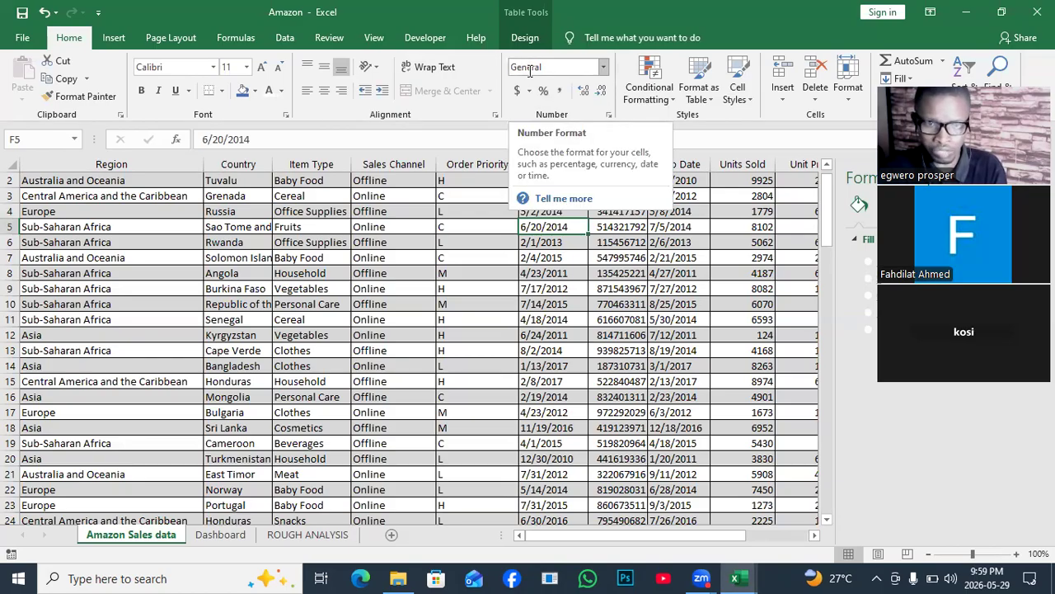
drag(558, 221, 540, 180)
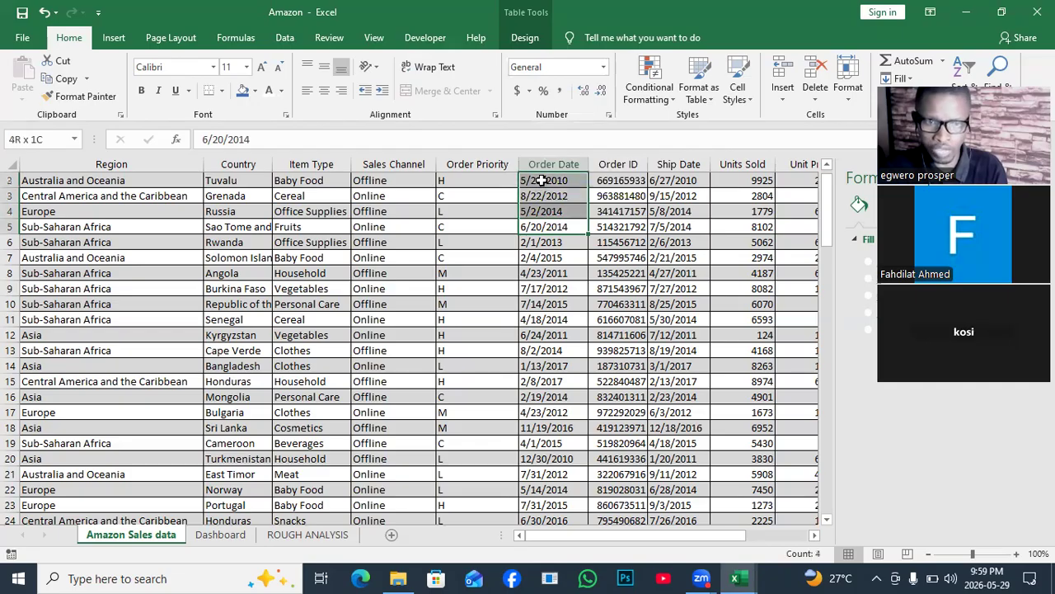
- Apply the Short Date format to all Order Date values in F2:F101 on the Amazon Sales data sheet
click(540, 180)
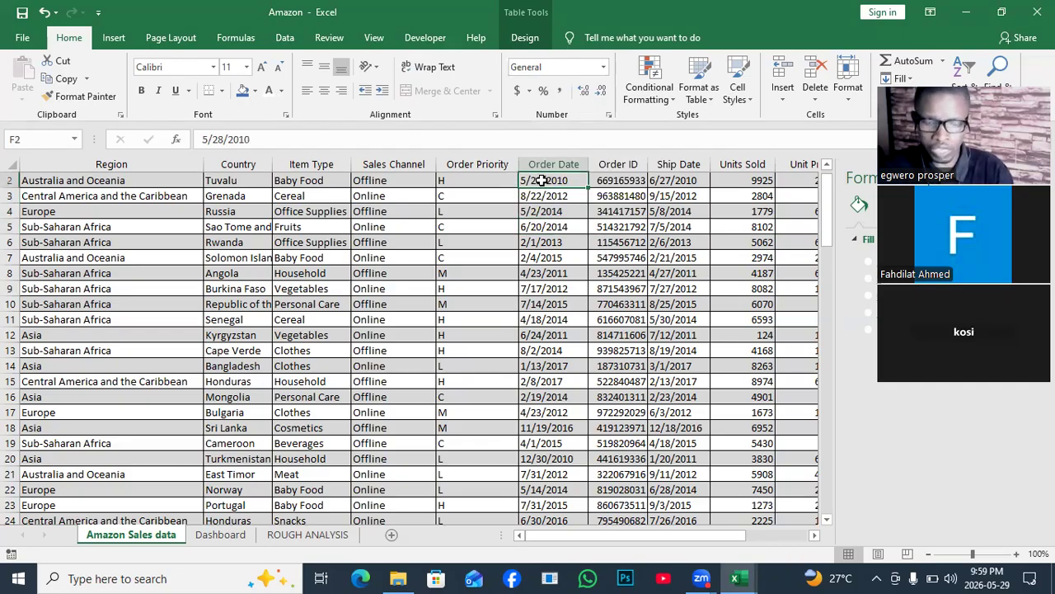
key(ctrl+shift+Down)
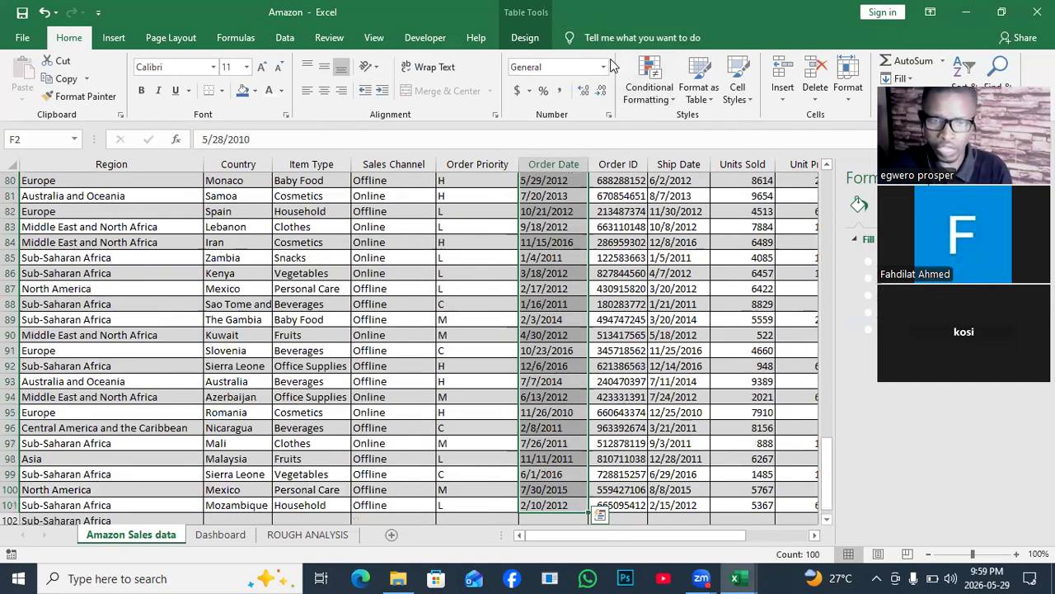
click(603, 67)
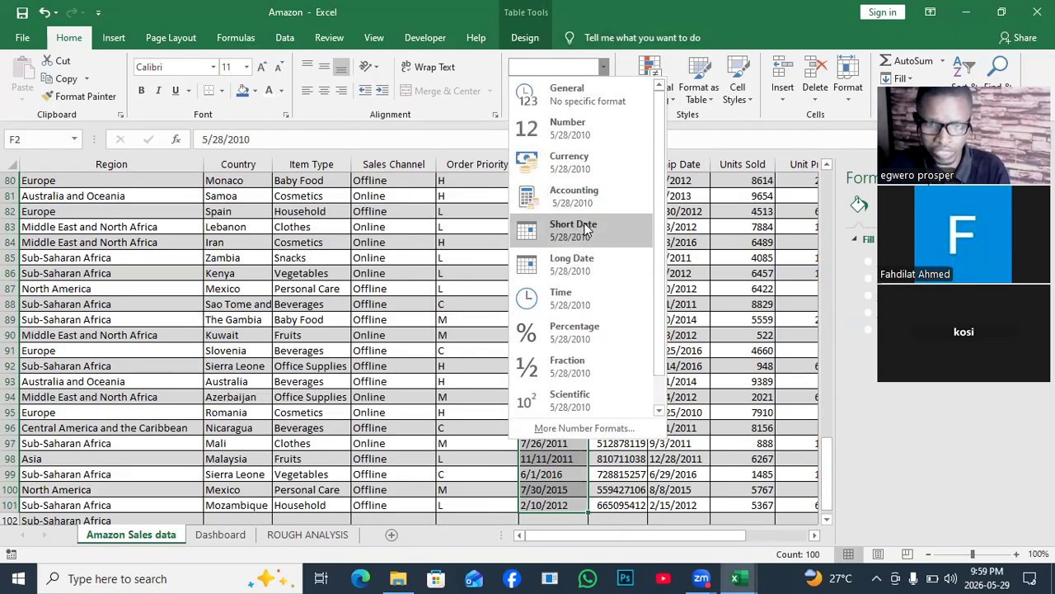
click(585, 230)
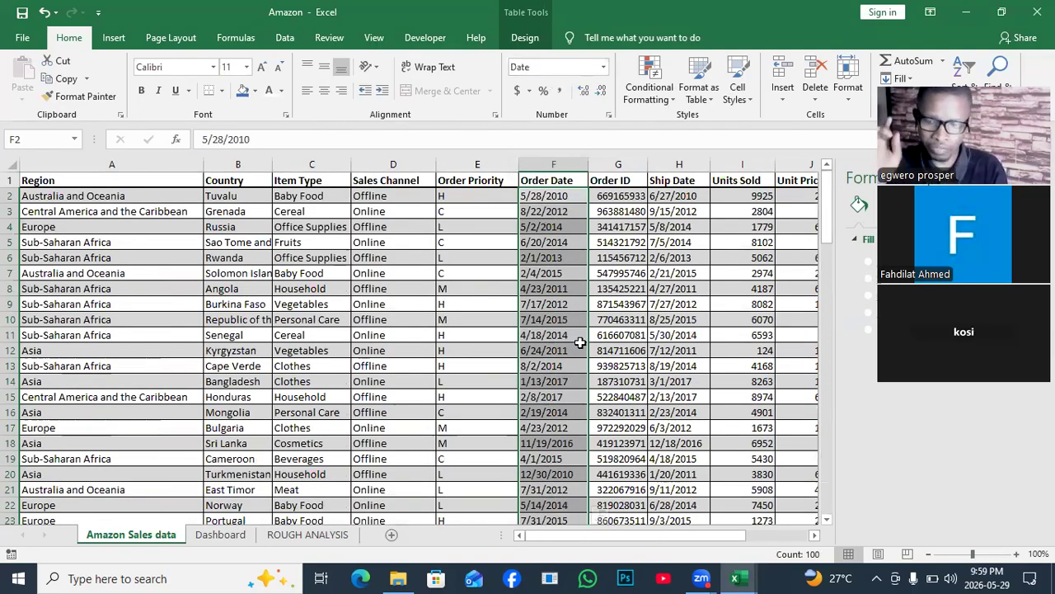
click(544, 212)
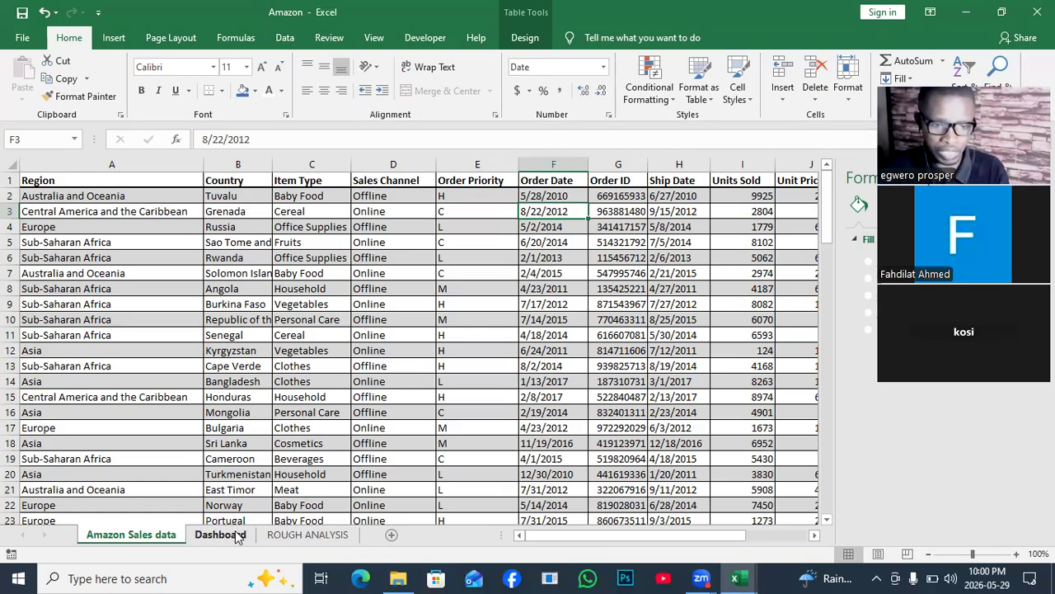
- Refresh the Sum of Total Profit PivotTable on the ROUGH ANALYSIS sheet
click(274, 535)
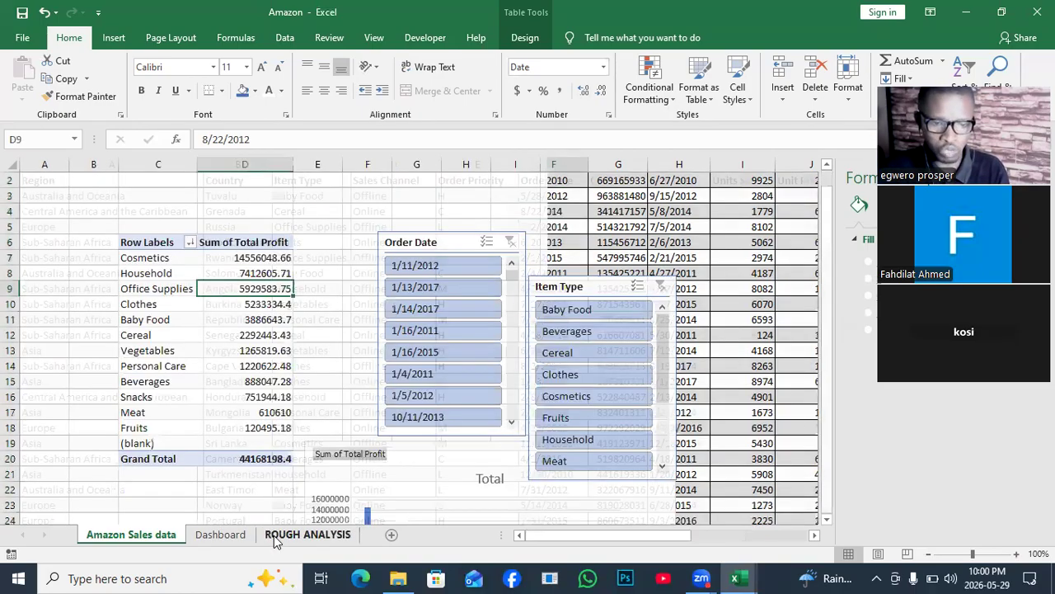
click(240, 535)
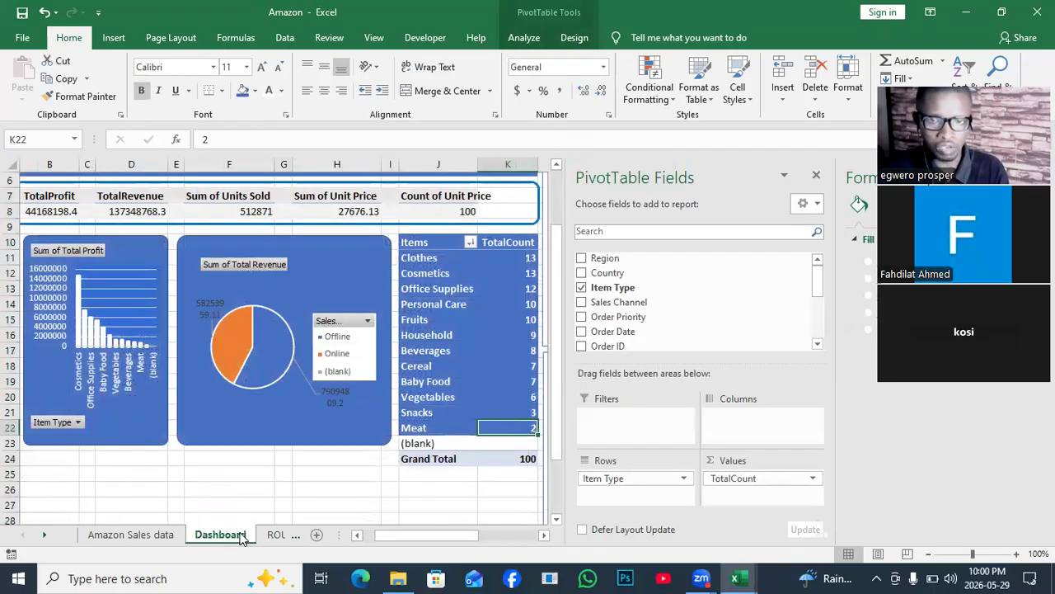
click(278, 534)
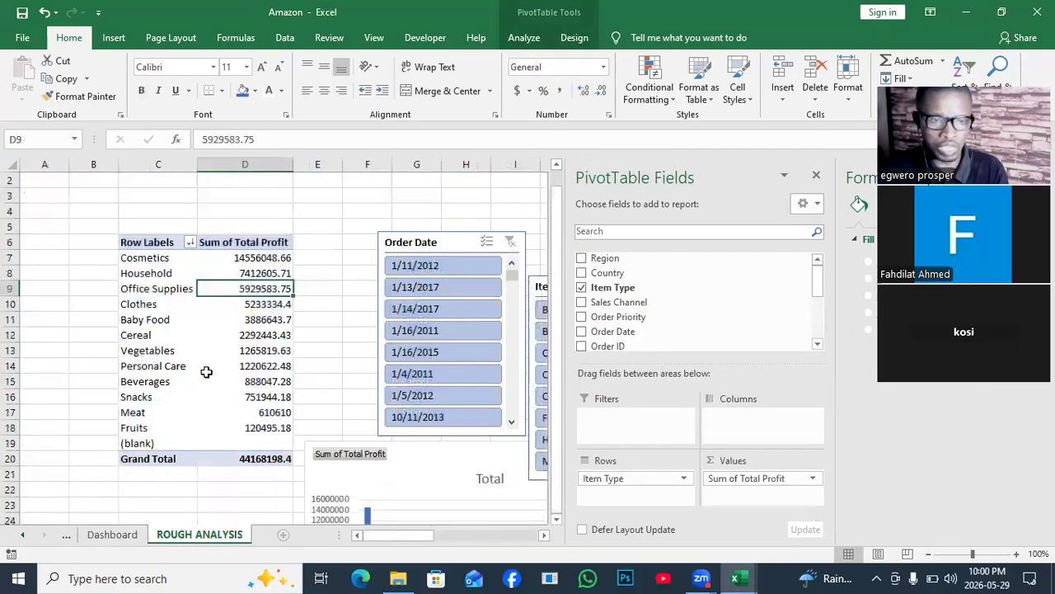
click(181, 329)
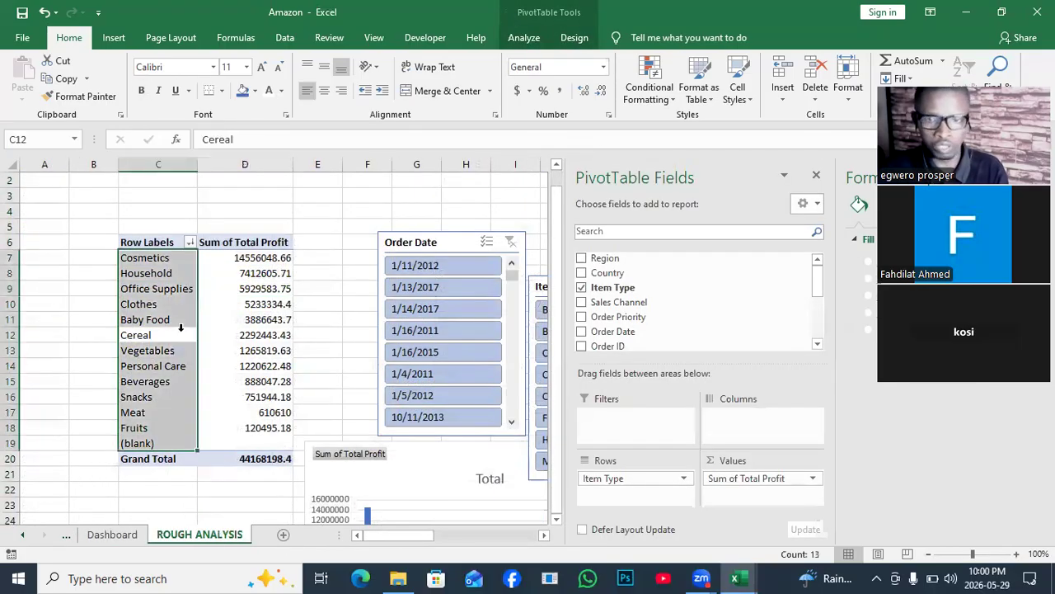
click(528, 38)
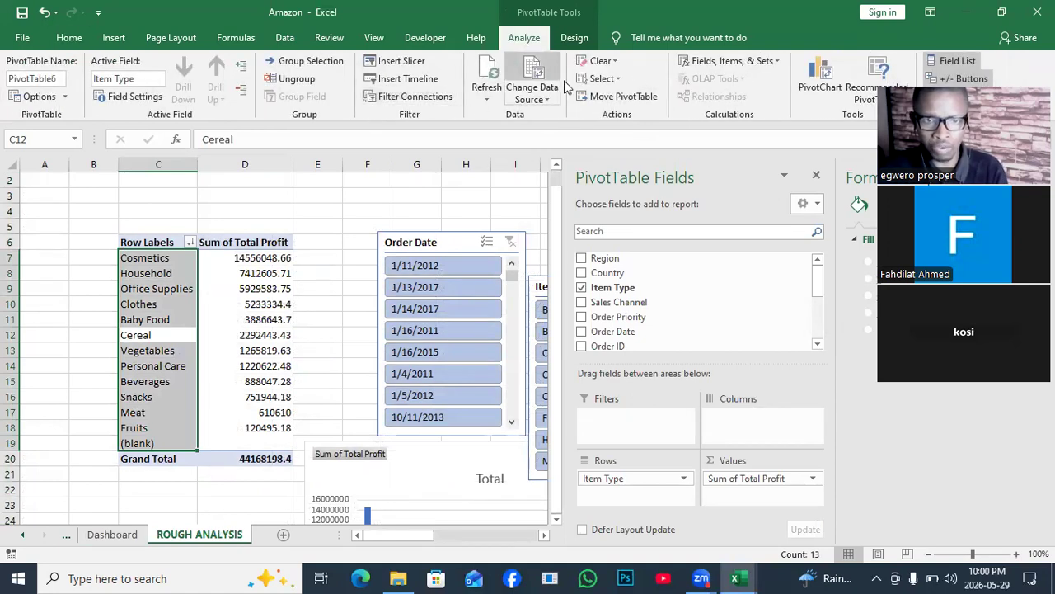
click(490, 102)
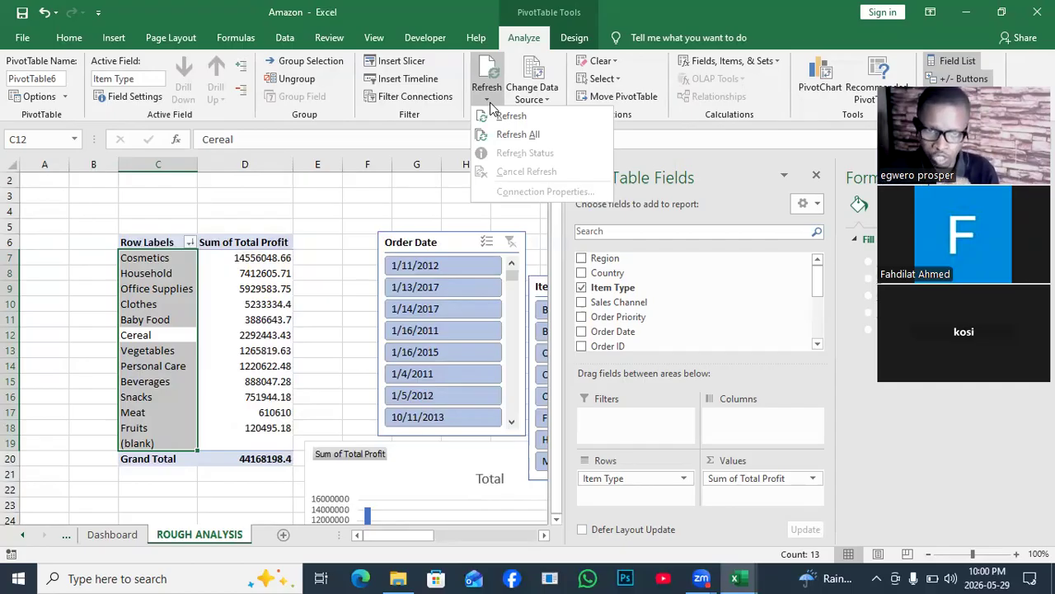
click(505, 116)
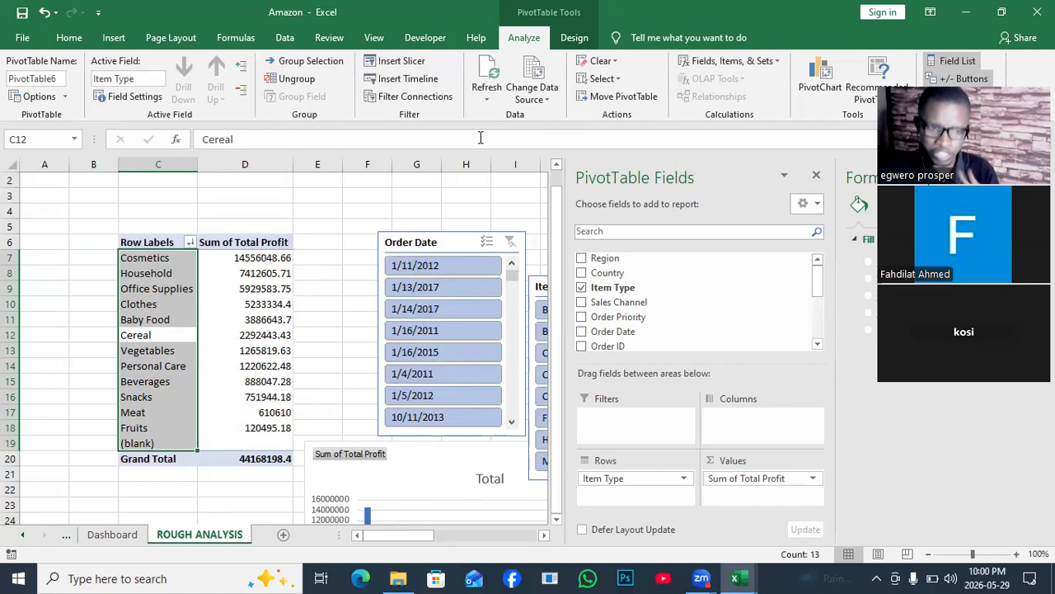
- Try to insert a timeline for the Sum of Total Profit PivotTable
click(256, 379)
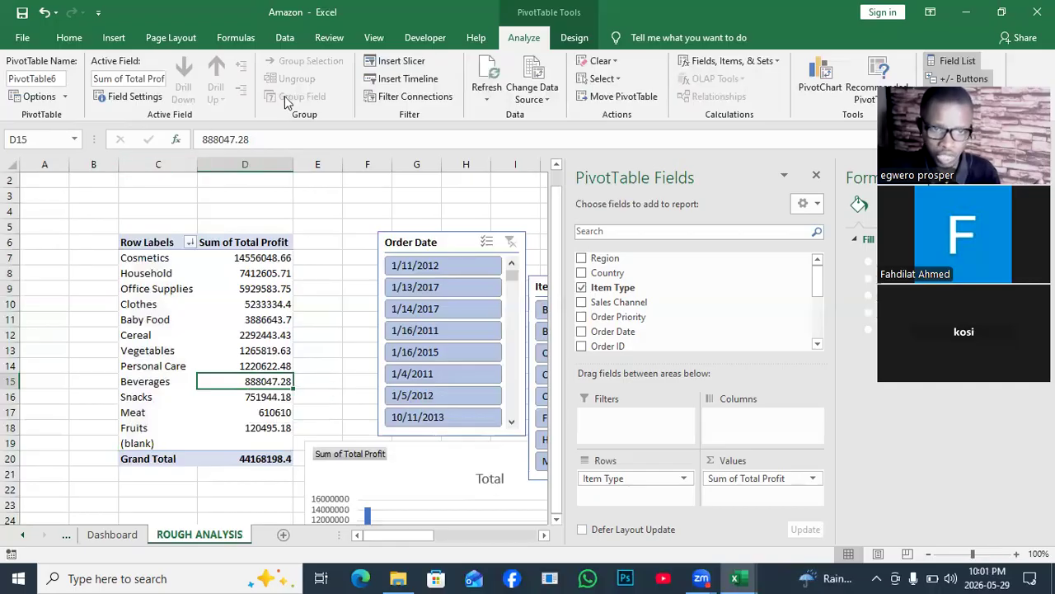
click(392, 82)
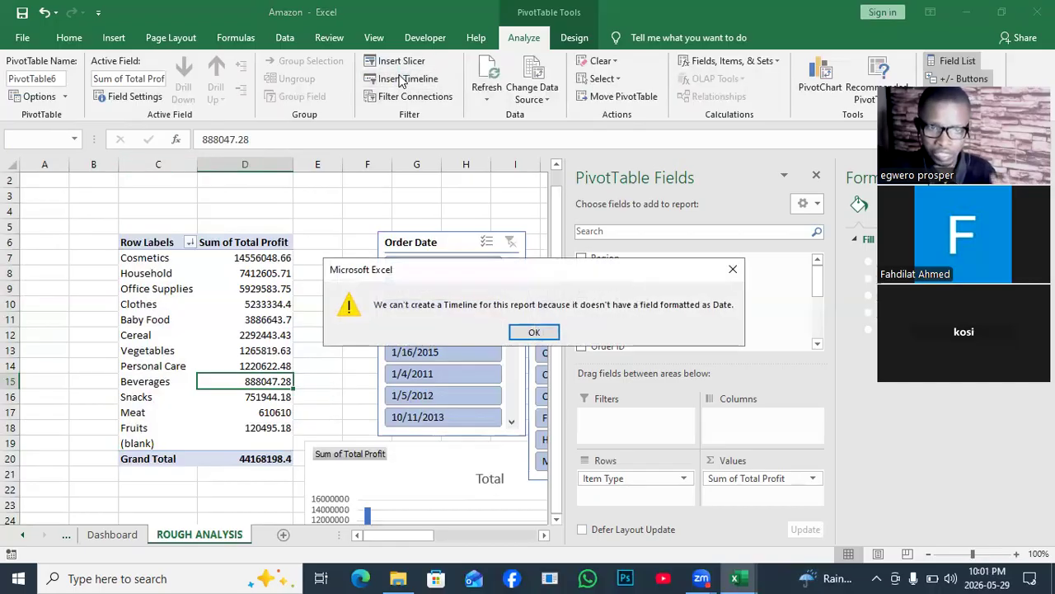
click(535, 332)
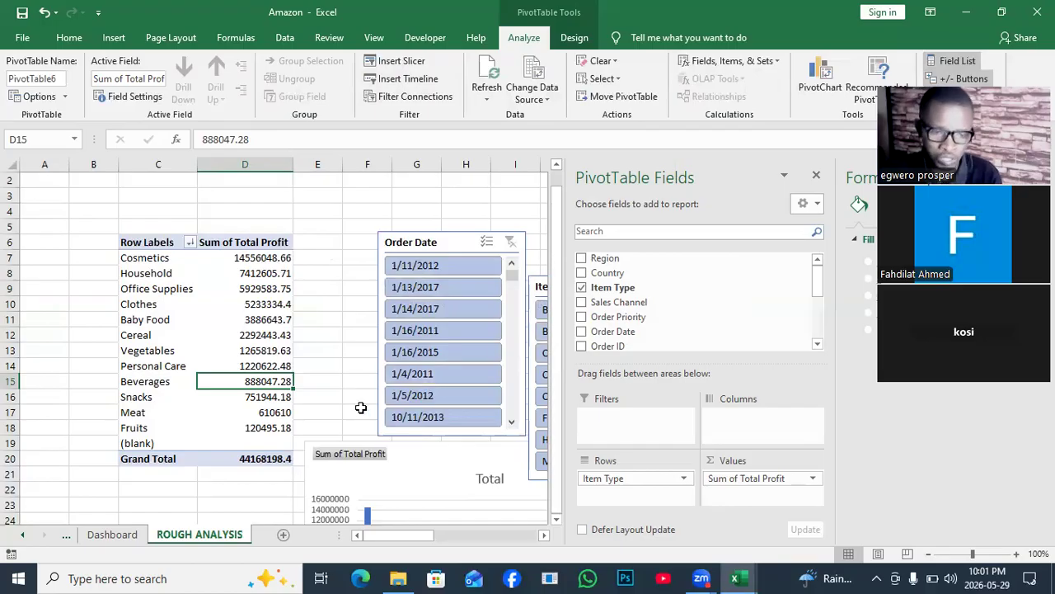
- Return to the Dashboard sheet, hide the PivotTable field list and bring the whole dashboard with its slicers into view
click(112, 534)
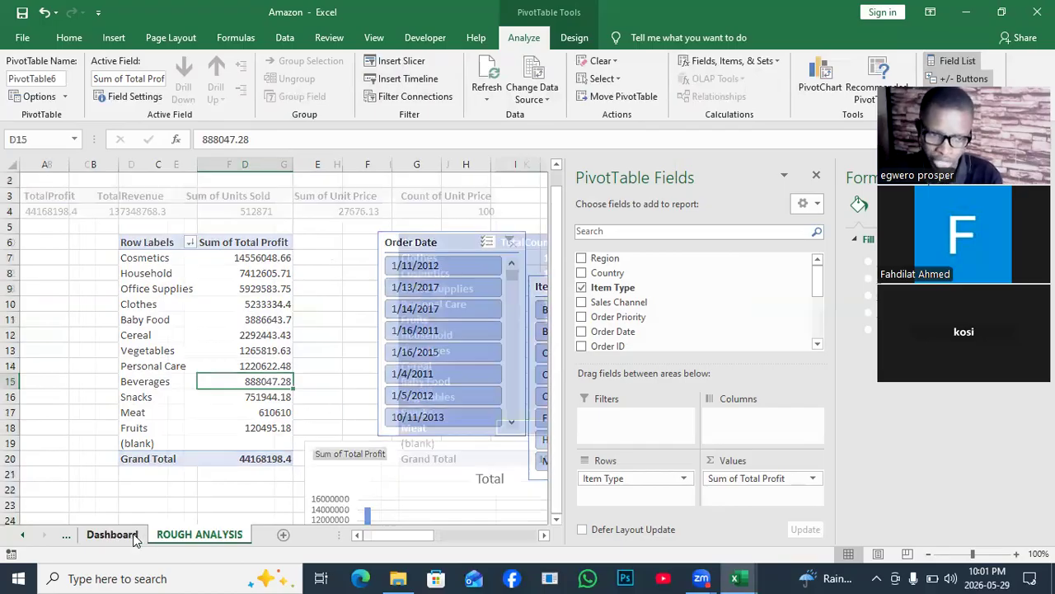
click(816, 174)
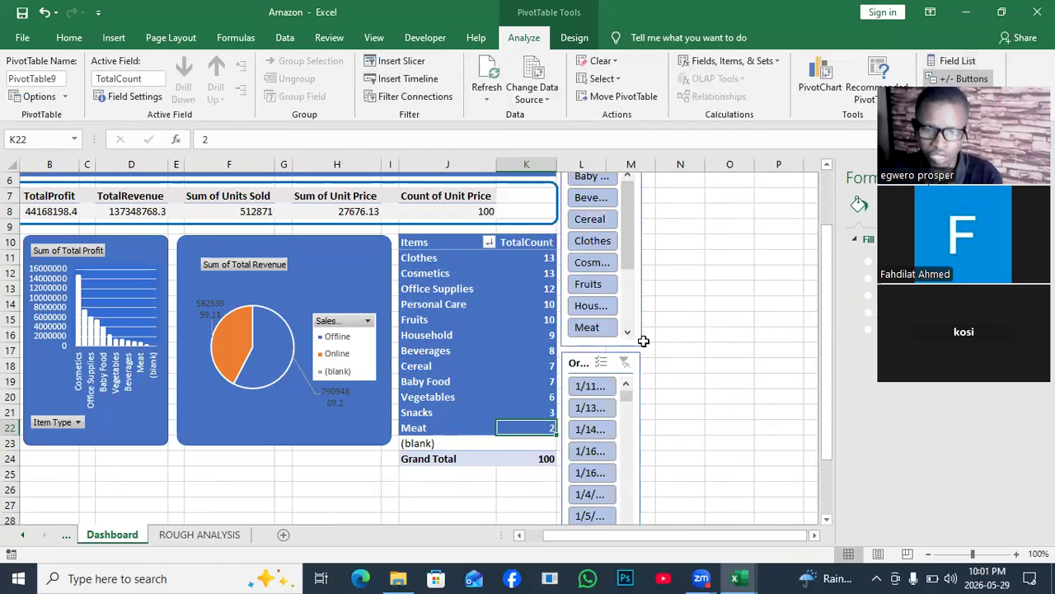
drag(660, 544, 608, 540)
drag(825, 347, 821, 281)
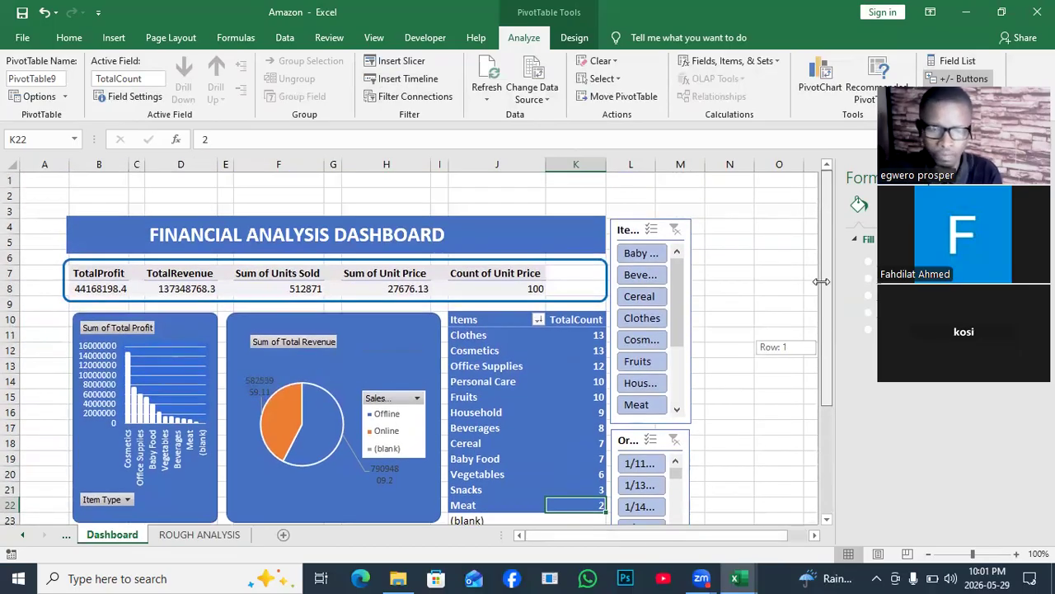
drag(821, 282, 826, 304)
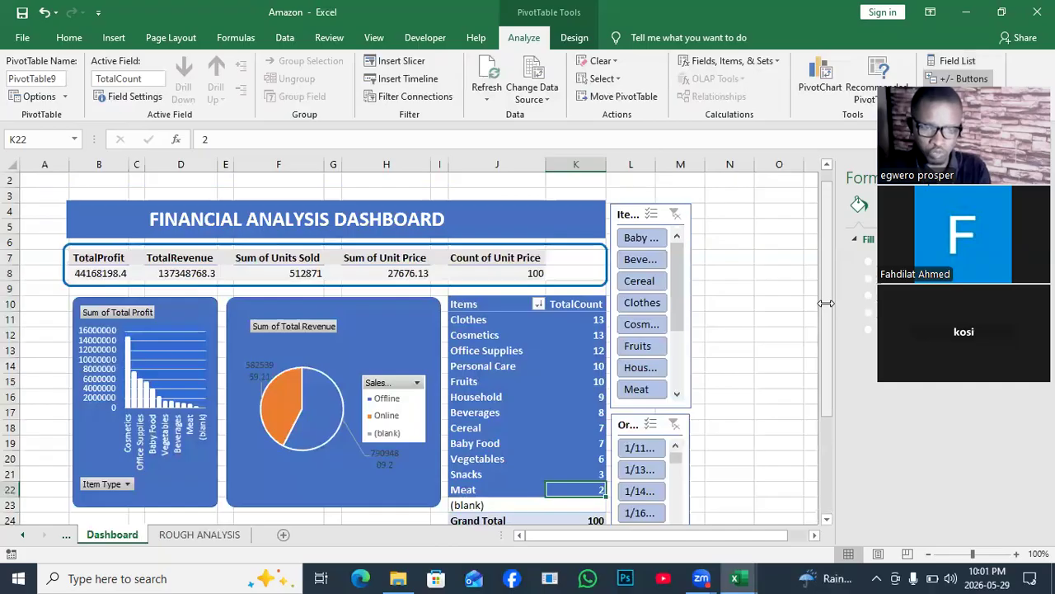
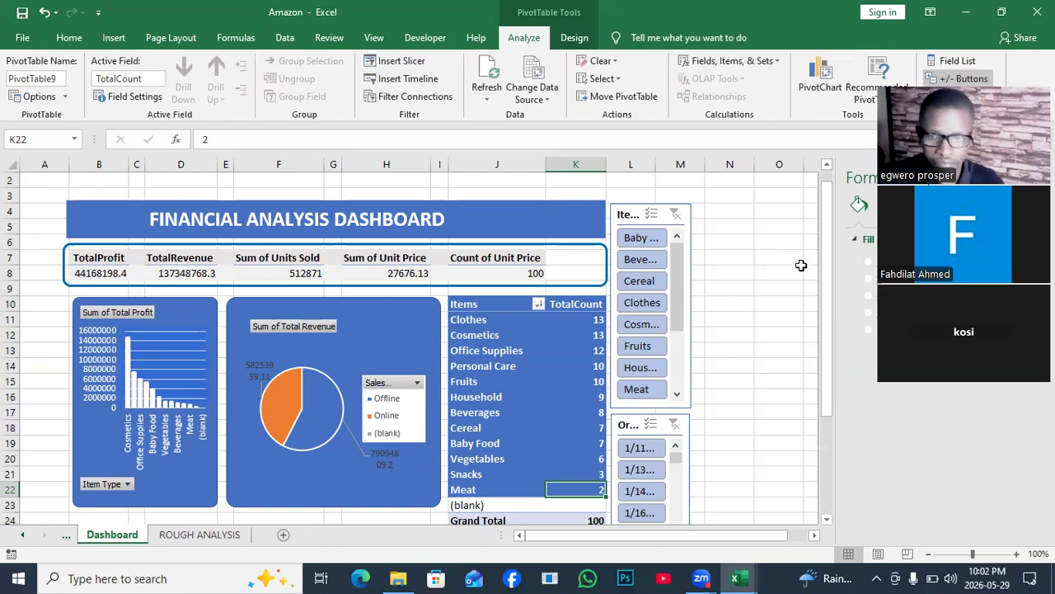
- Save a copy of the dashboard workbook to the Desktop folder as an Excel Workbook named Amazon
mouse_move(827, 270)
mouse_down()
mouse_move(836, 346)
mouse_move(821, 269)
mouse_up()
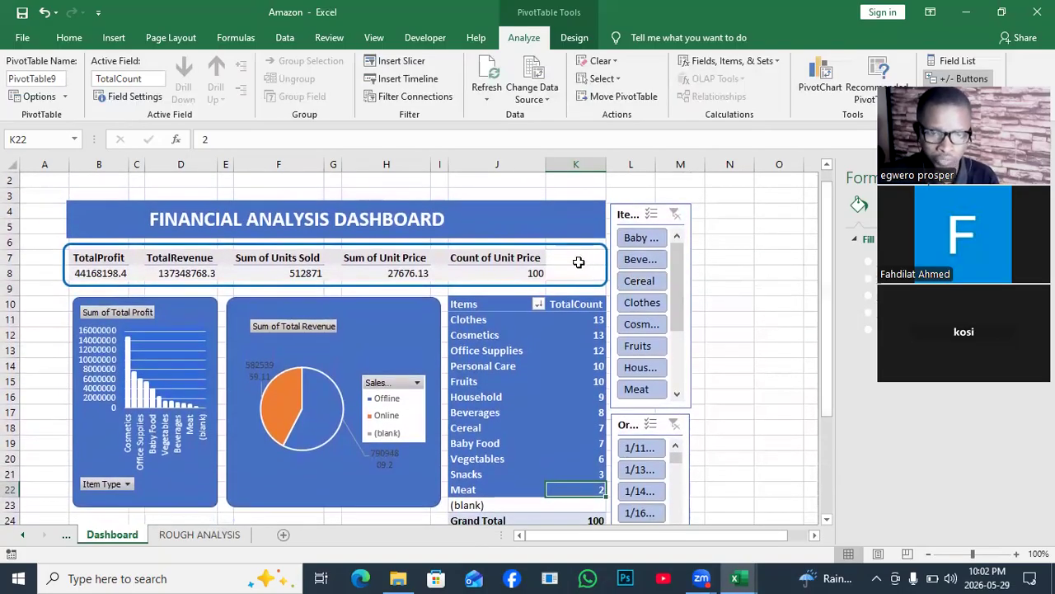
click(509, 273)
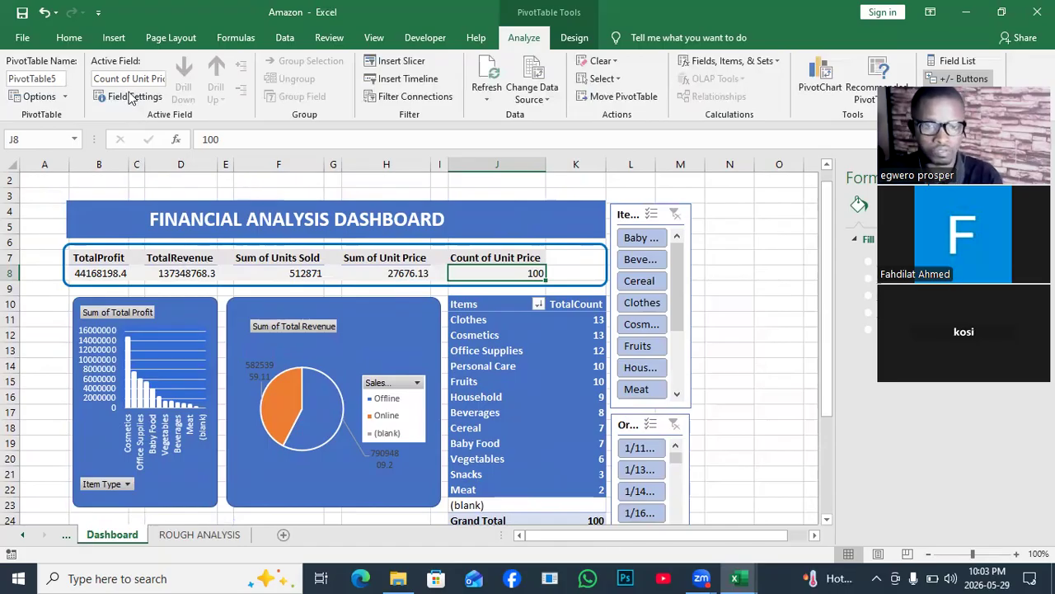
click(25, 39)
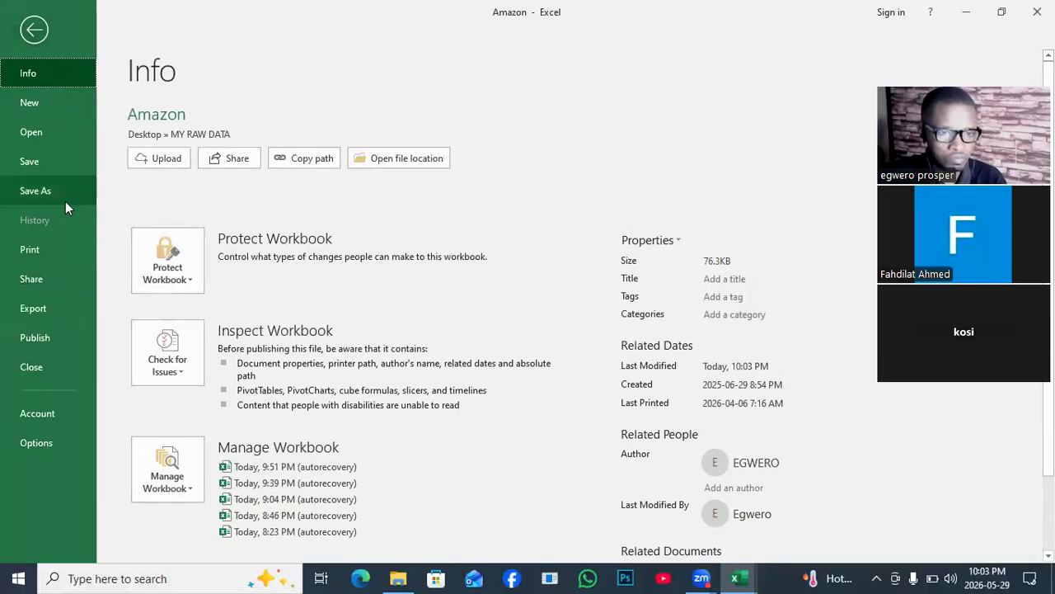
click(65, 201)
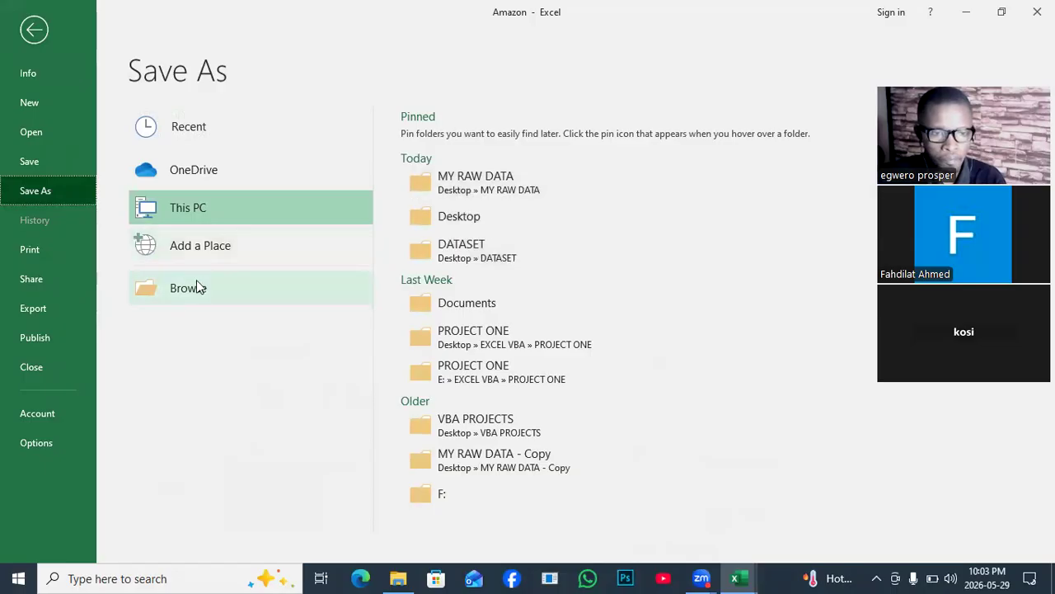
click(429, 219)
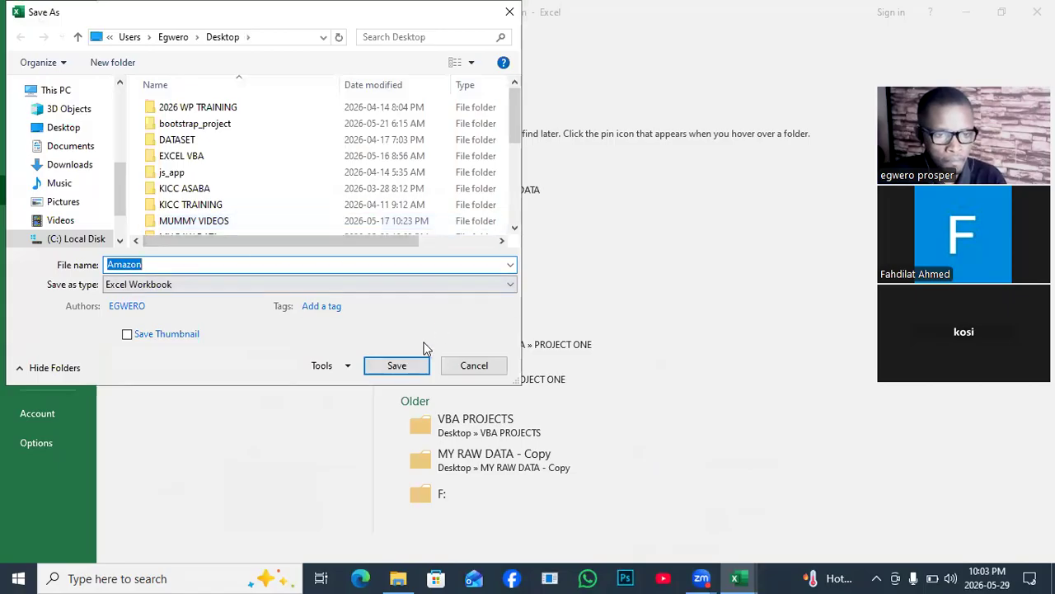
click(398, 367)
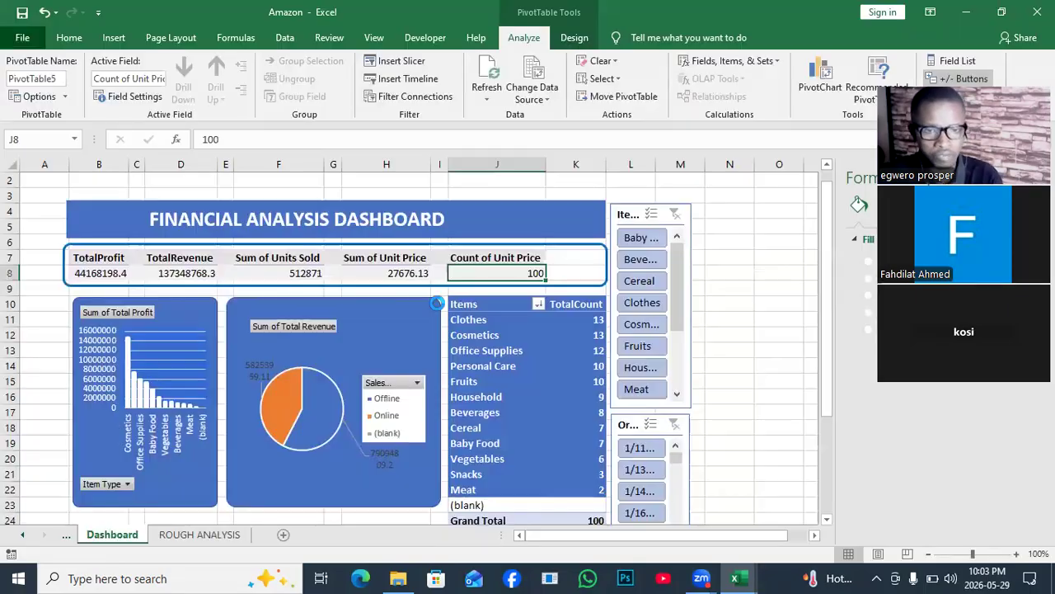